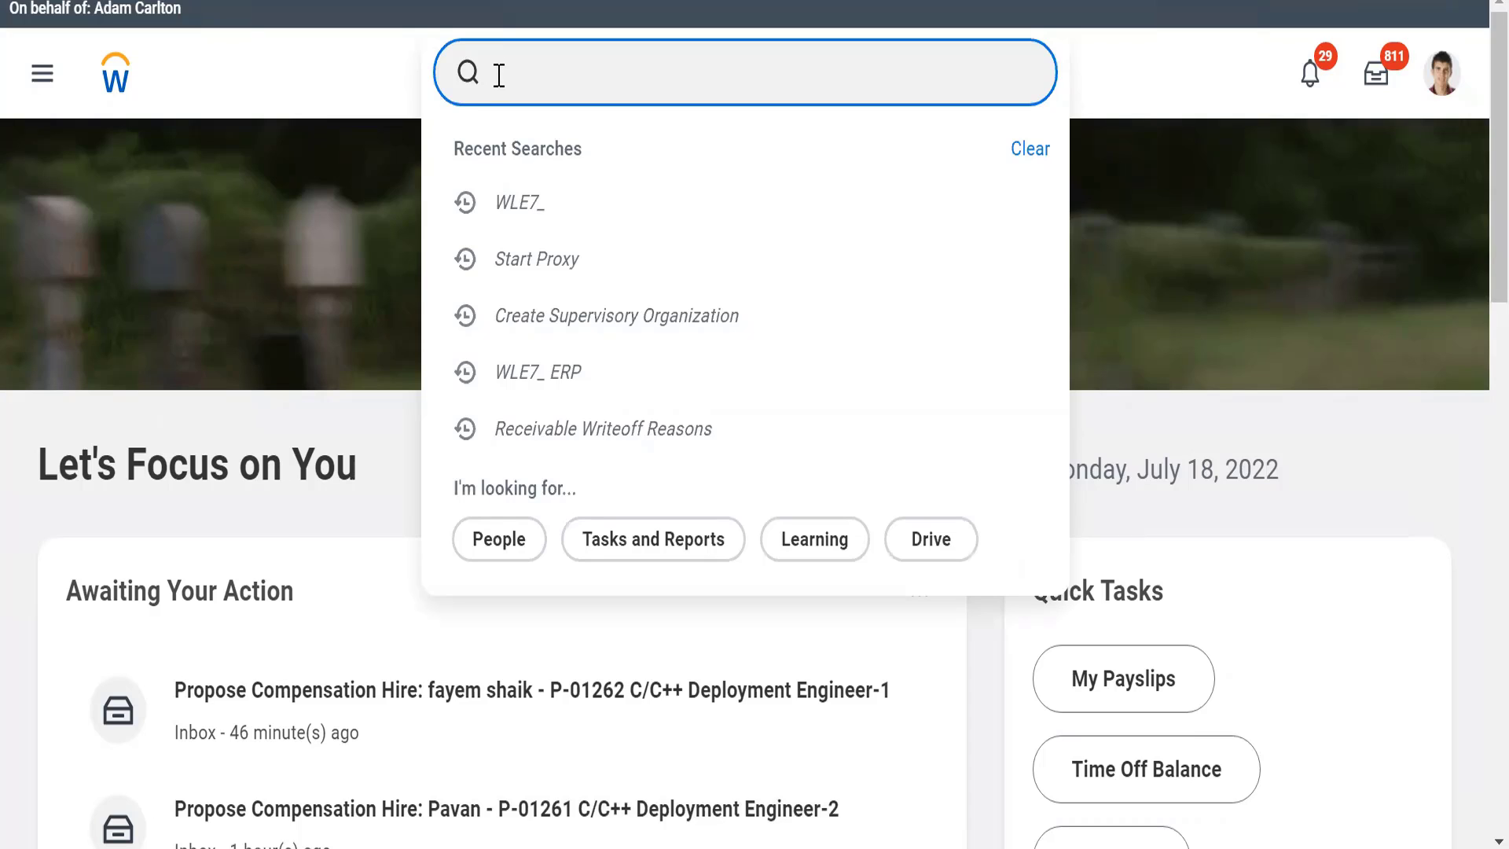
Step: Search for "Cre sup org" and open the Create Supervisory Organization task
{"action": "type", "text": "Cre sup org"}
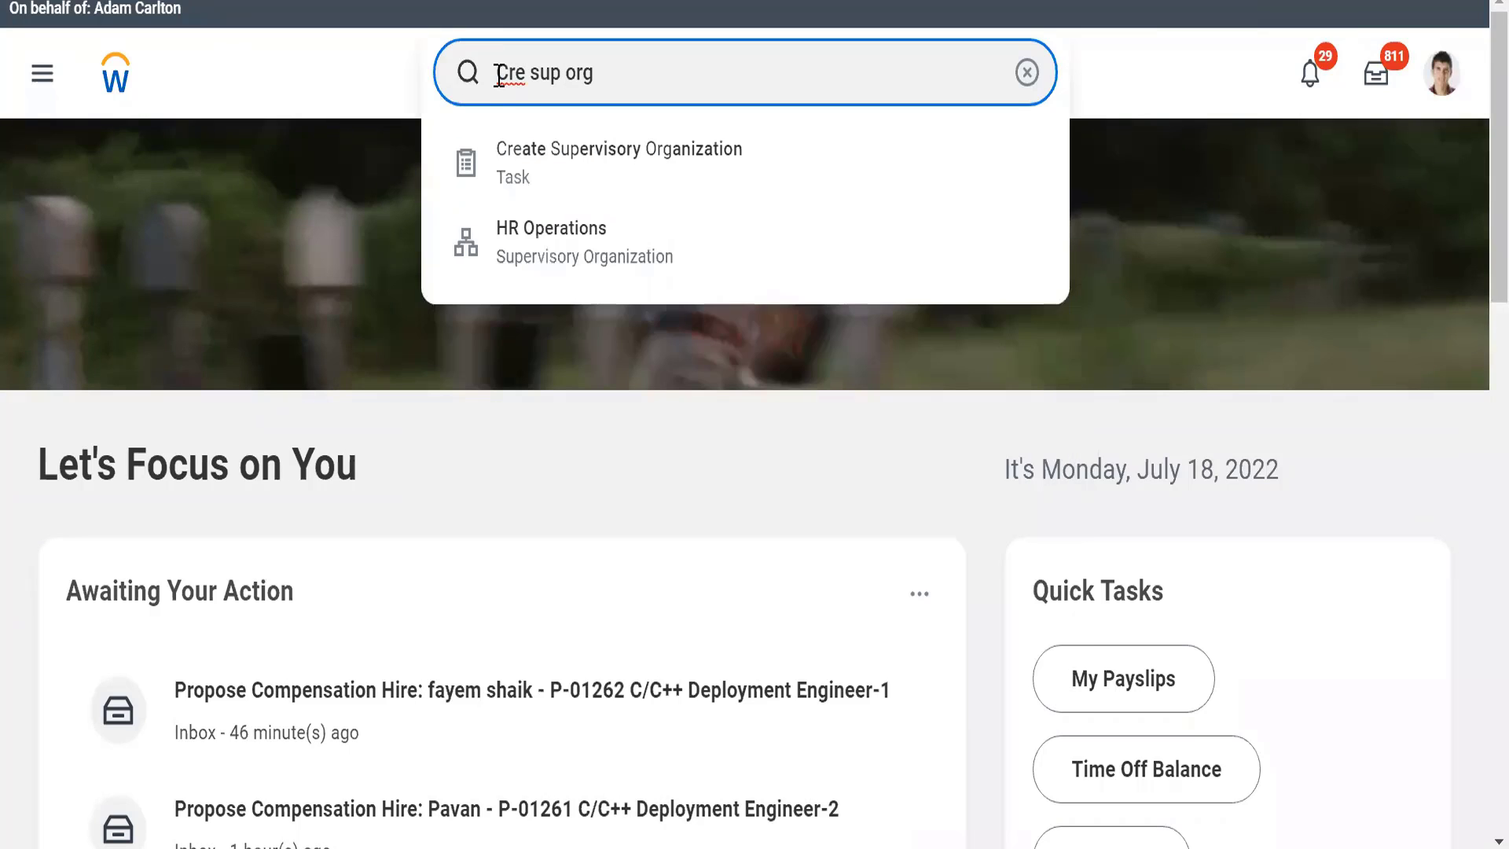
{"action": "left_click", "coordinate": [524, 167]}
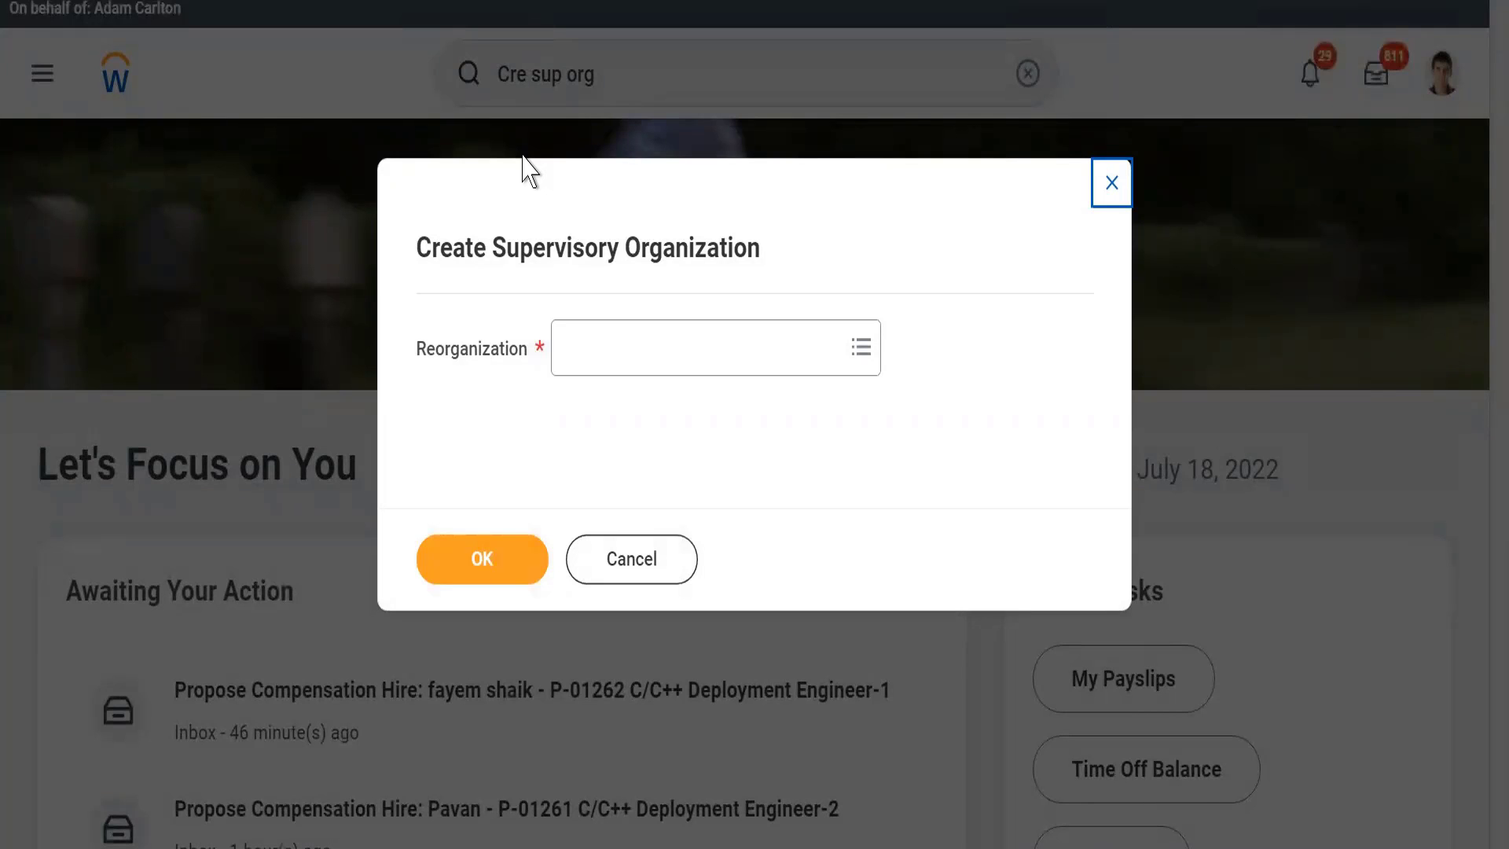
Step: Choose the reorganization WLE7_Alphabet (07/13/2022) and continue to the organization details form
{"action": "left_click", "coordinate": [602, 373]}
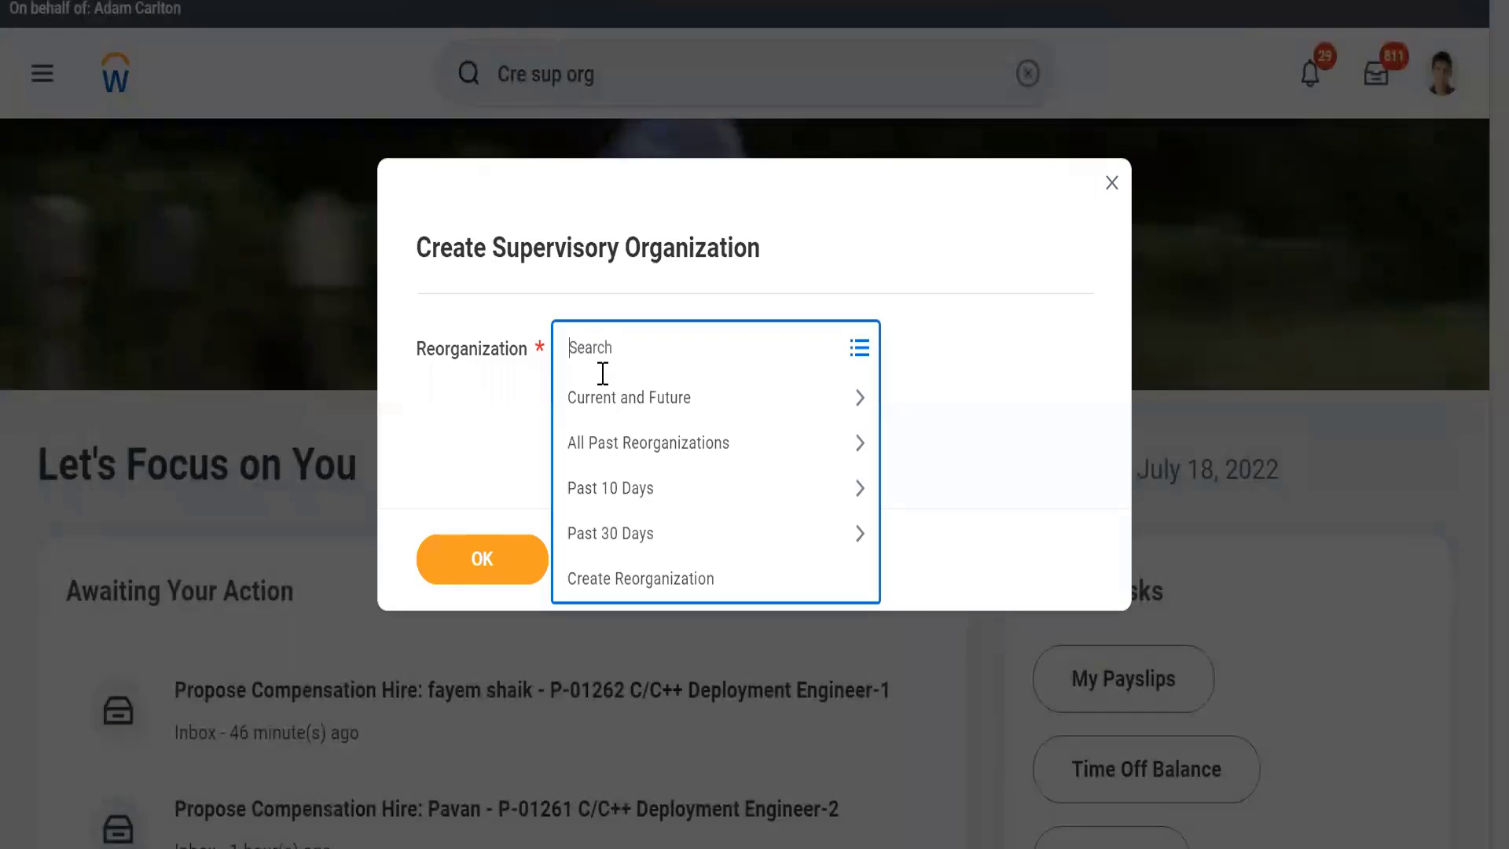
{"action": "type", "text": "WLE"}
{"action": "key", "text": "Return"}
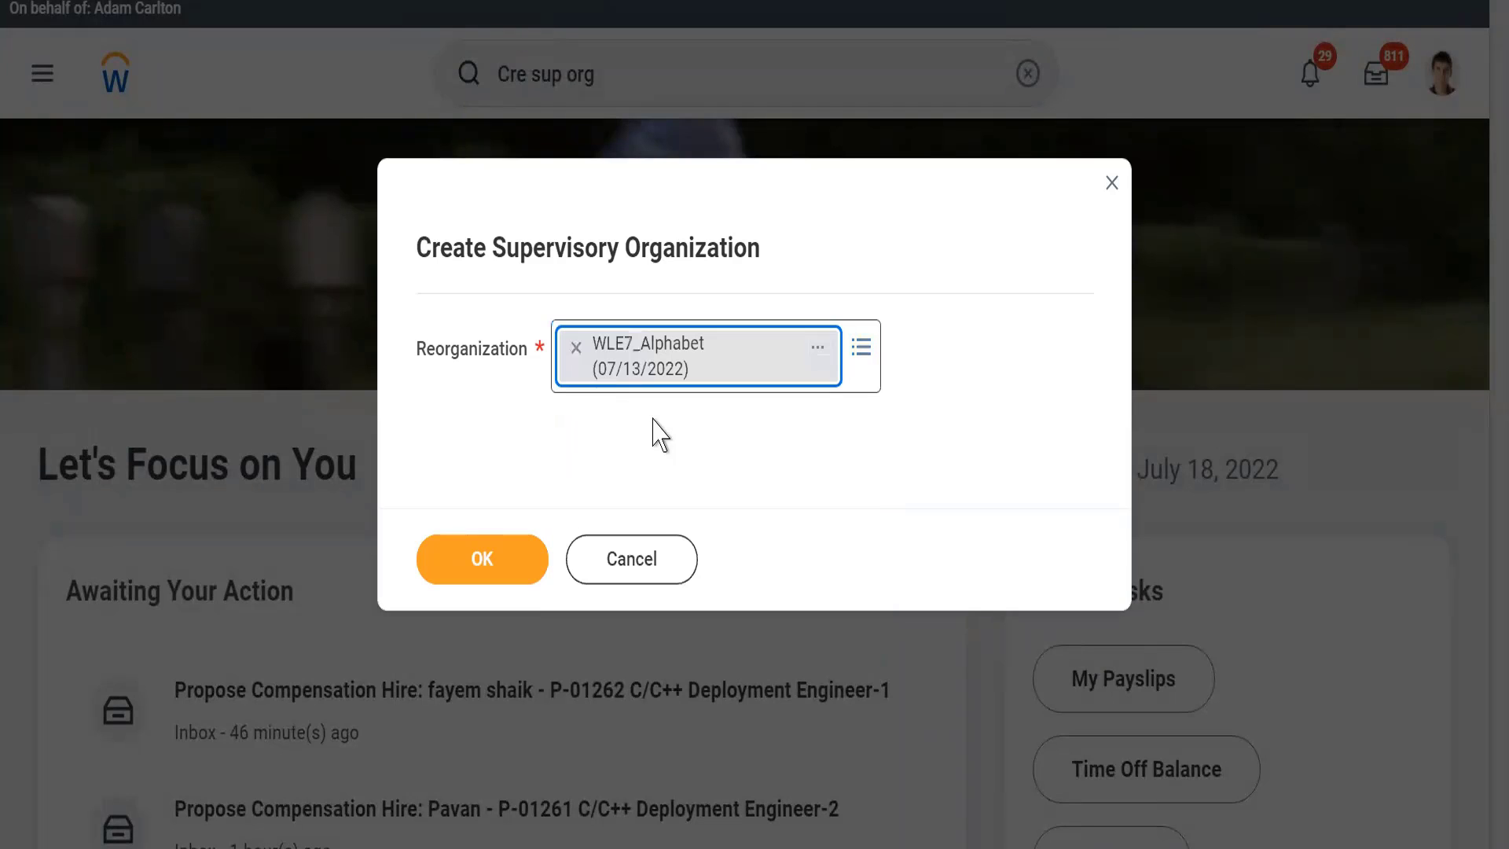
{"action": "left_click", "coordinate": [470, 579]}
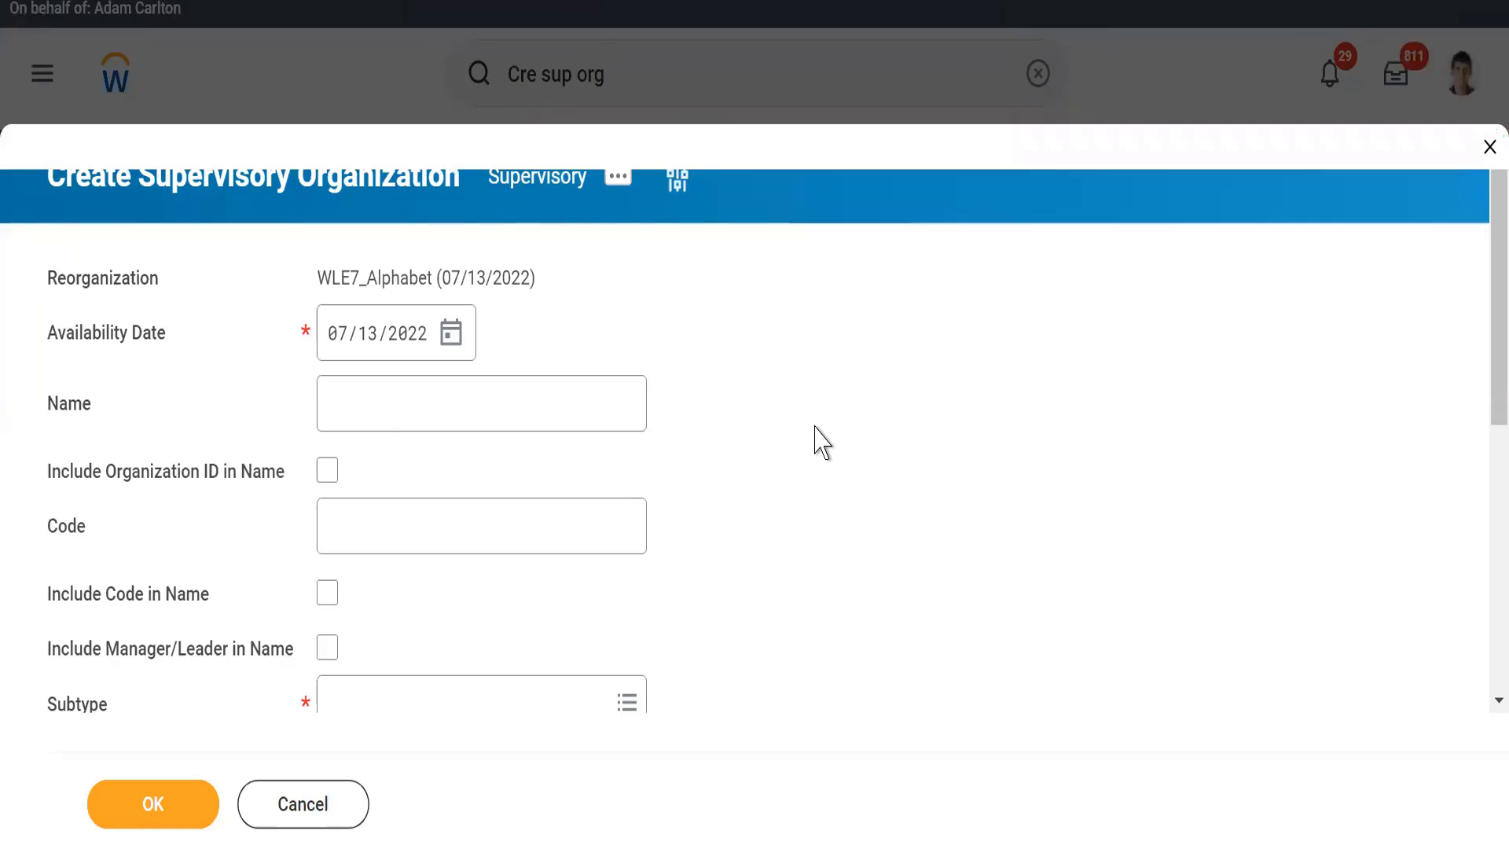
Step: Name the supervisory organization Technology and enter WLE7_ as its code
{"action": "scroll", "coordinate": [821, 443], "scroll_direction": "down", "scroll_amount": 2}
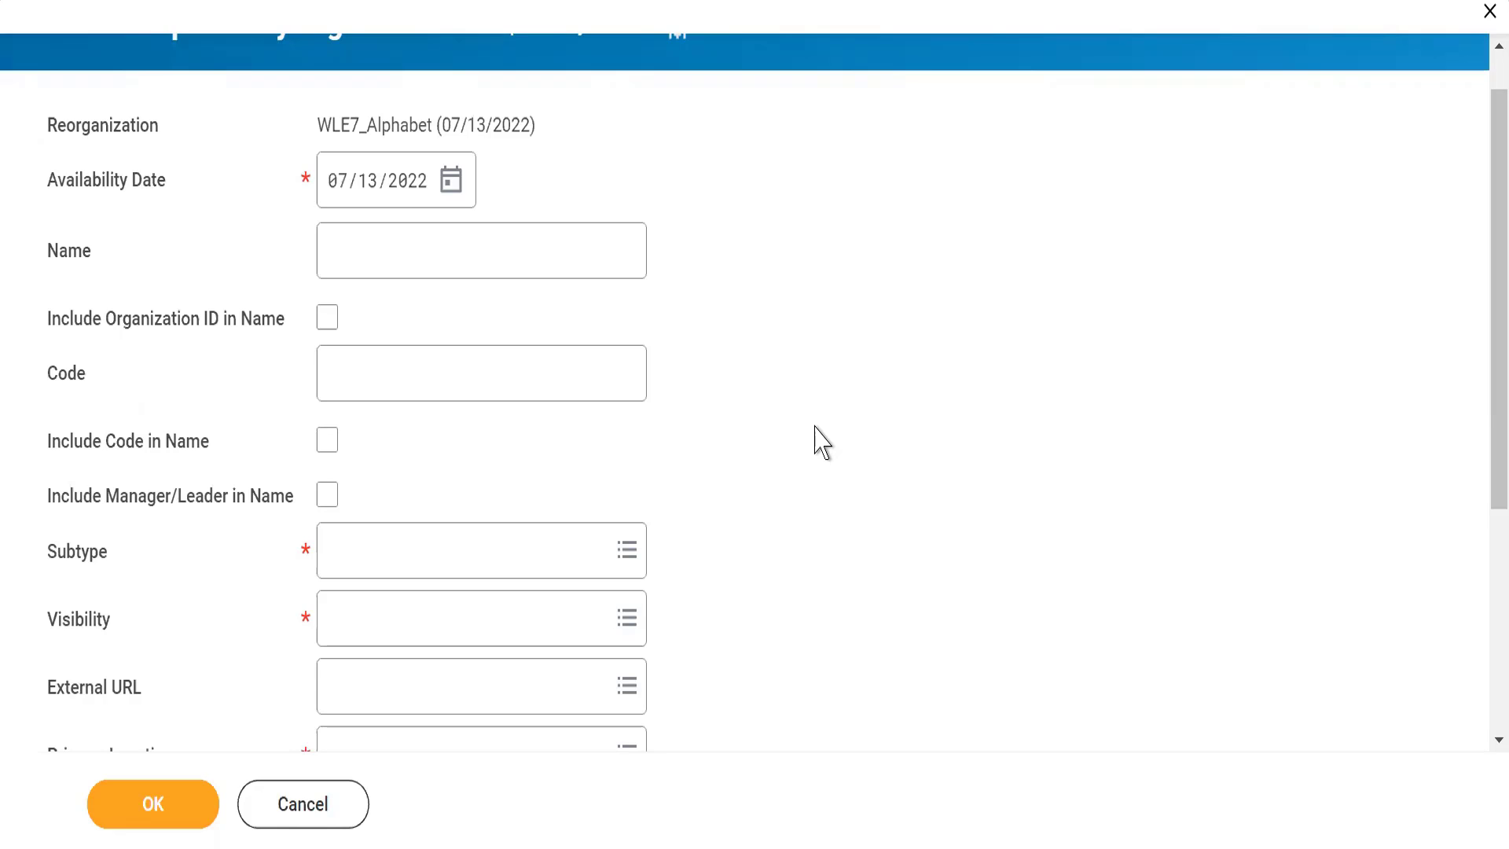
{"action": "left_click", "coordinate": [376, 260]}
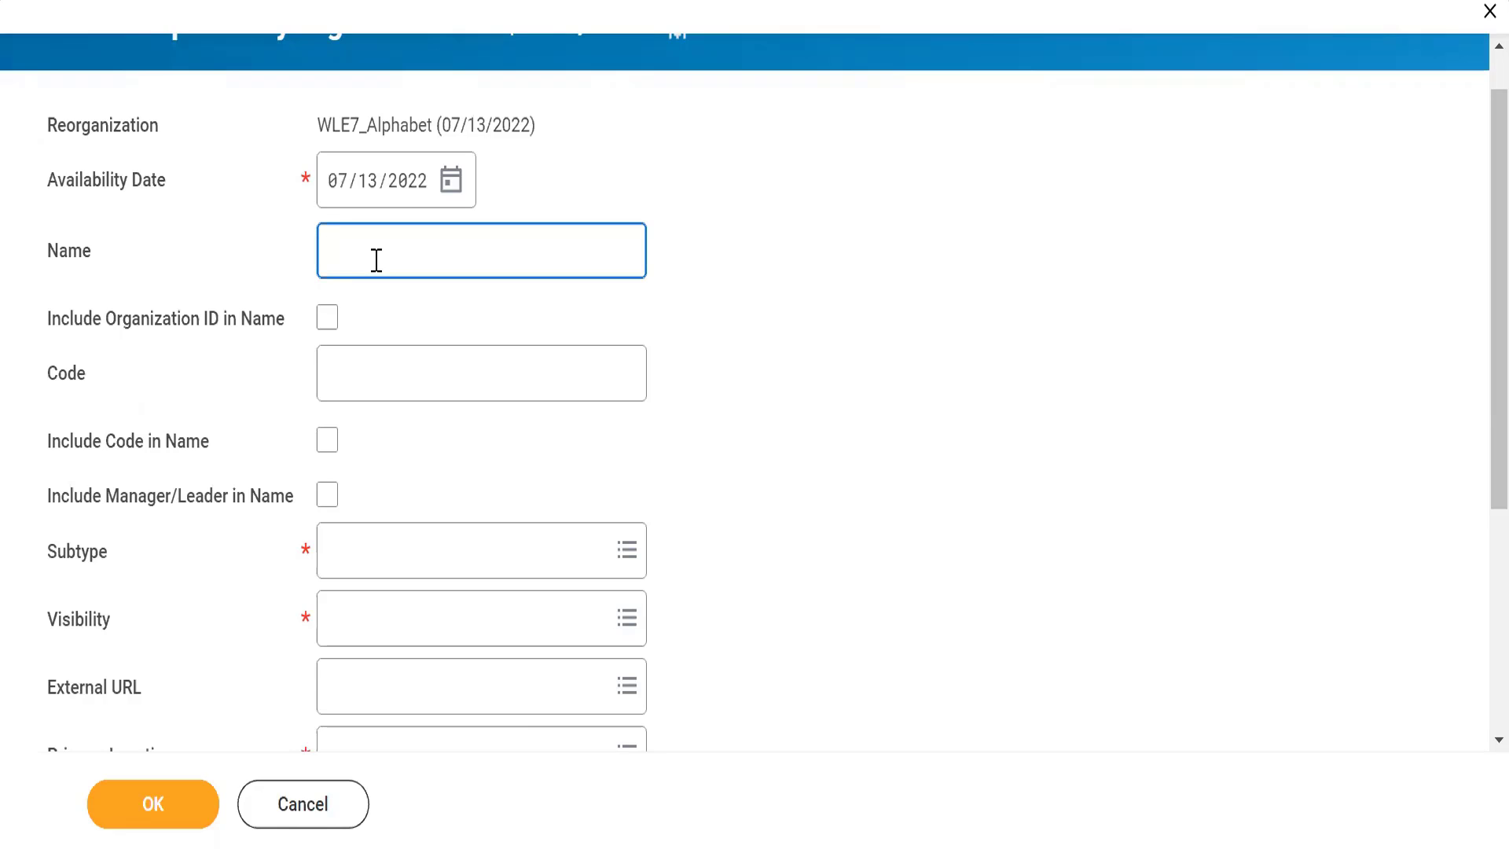
{"action": "type", "text": "Technology"}
{"action": "left_click", "coordinate": [354, 386]}
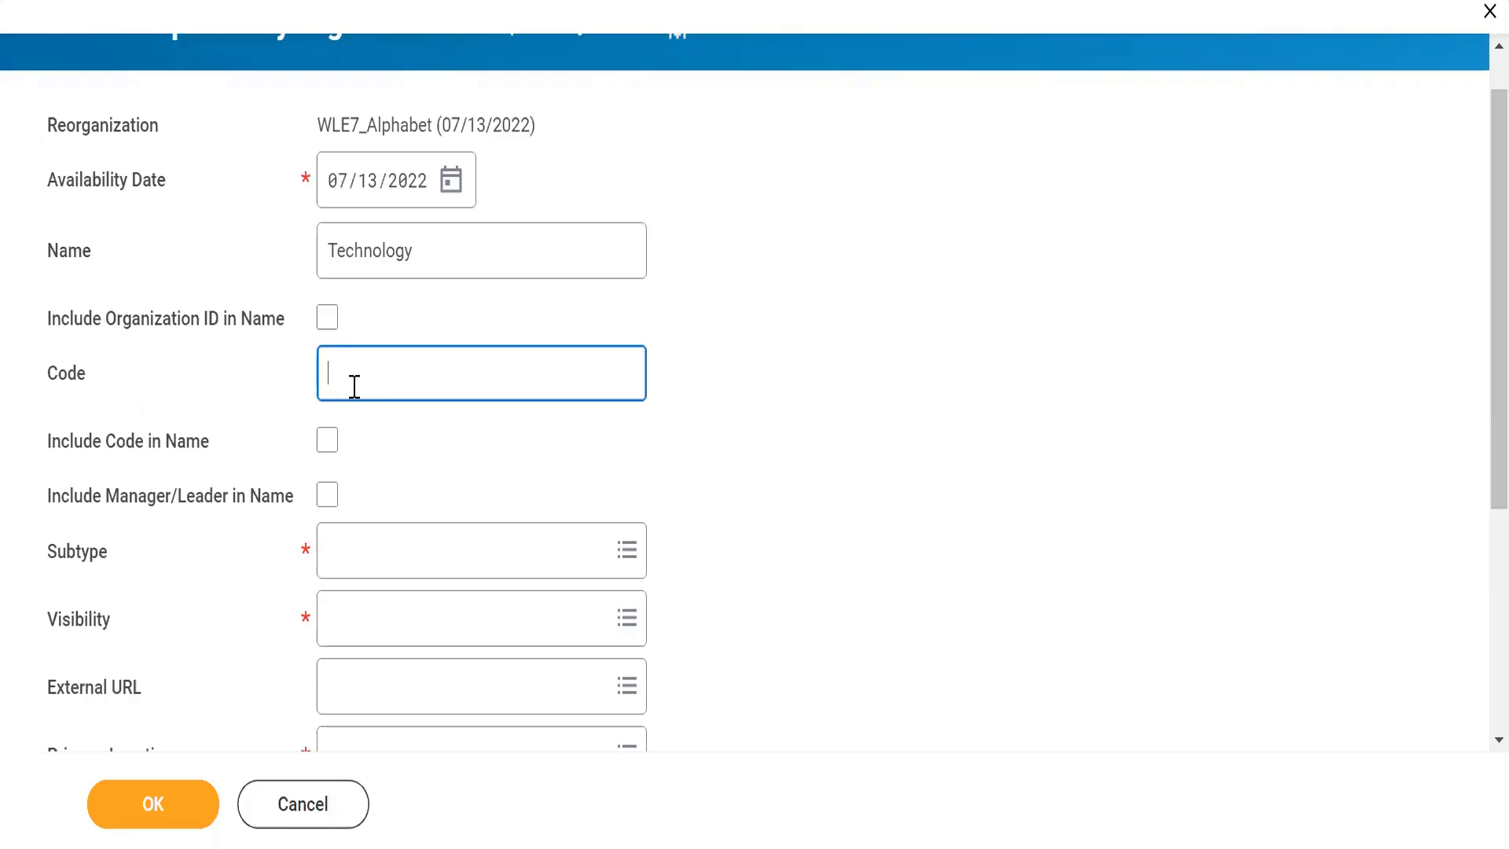
{"action": "type", "text": "WLE7_"}
Step: Include both the code and the manager/leader in the organization's name
{"action": "left_click", "coordinate": [328, 460]}
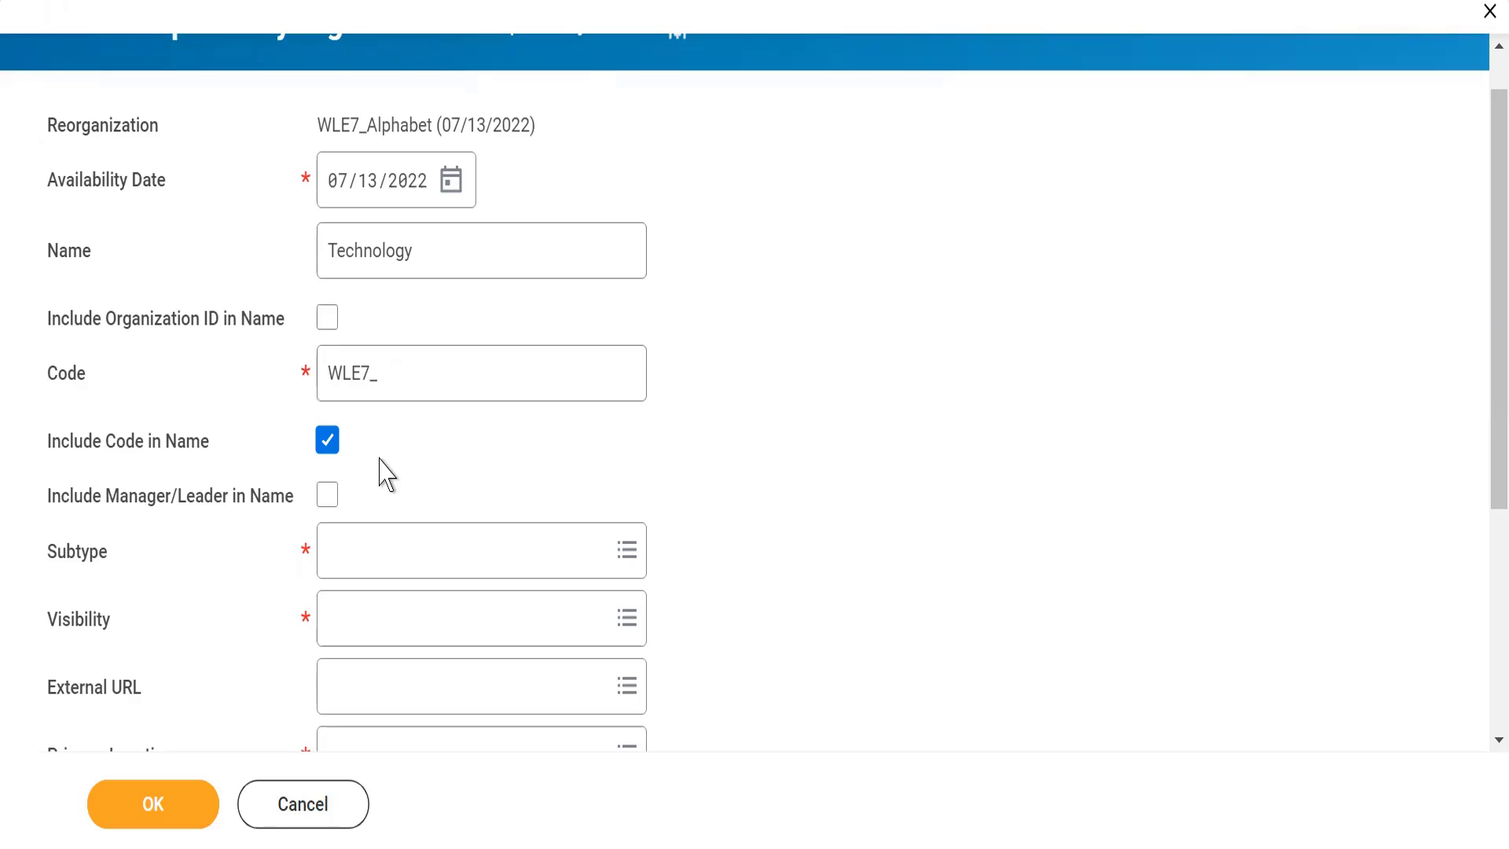
{"action": "left_click_drag", "start_coordinate": [44, 506], "coordinate": [275, 512]}
{"action": "left_click", "coordinate": [283, 511]}
{"action": "mouse_move", "coordinate": [332, 508]}
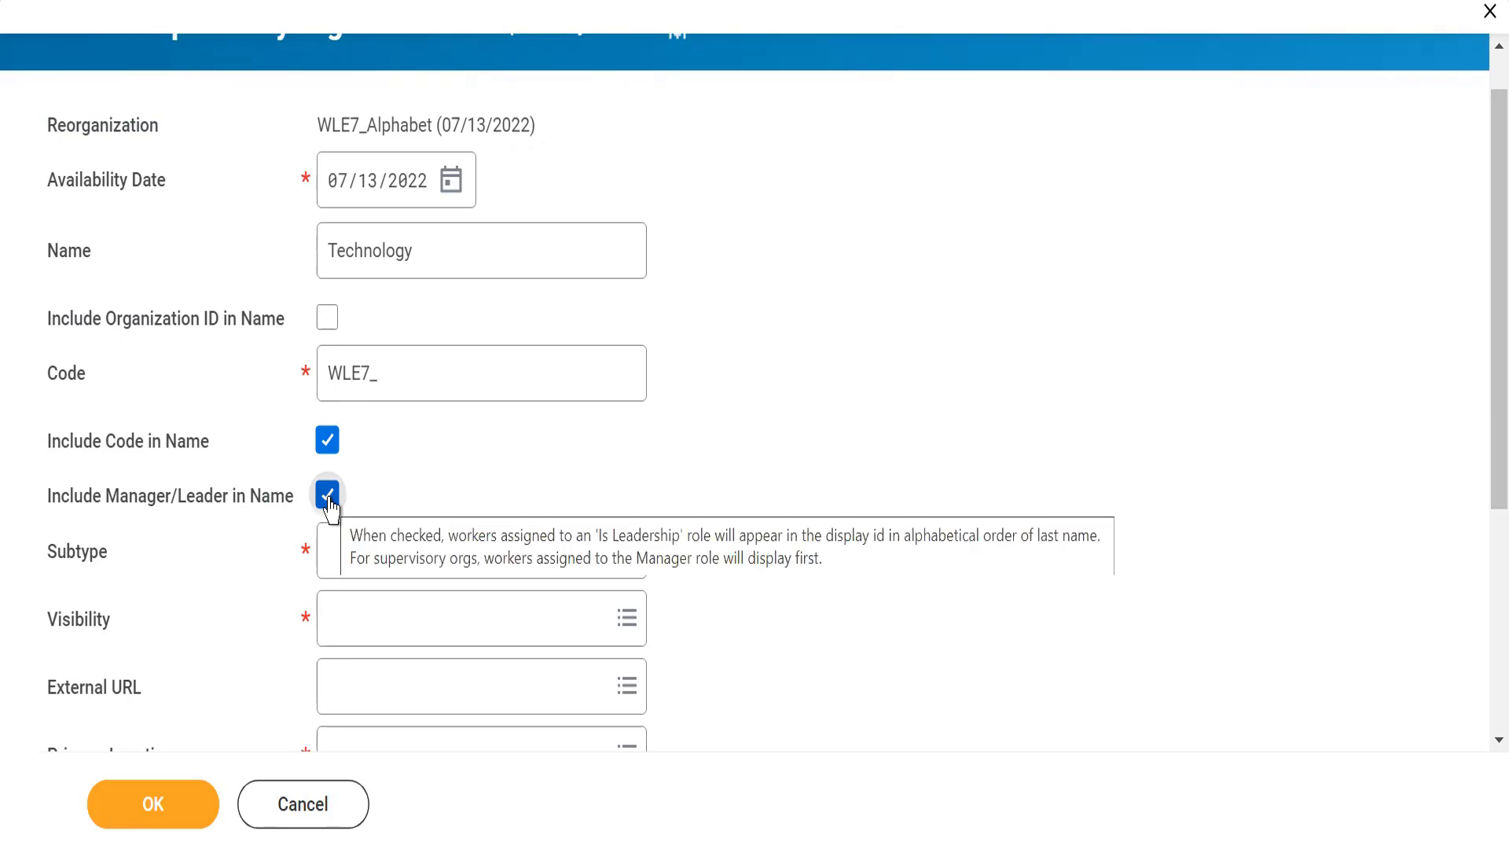
Step: Set the organization's subtype to Department and its visibility to Everyone
{"action": "left_click", "coordinate": [335, 562]}
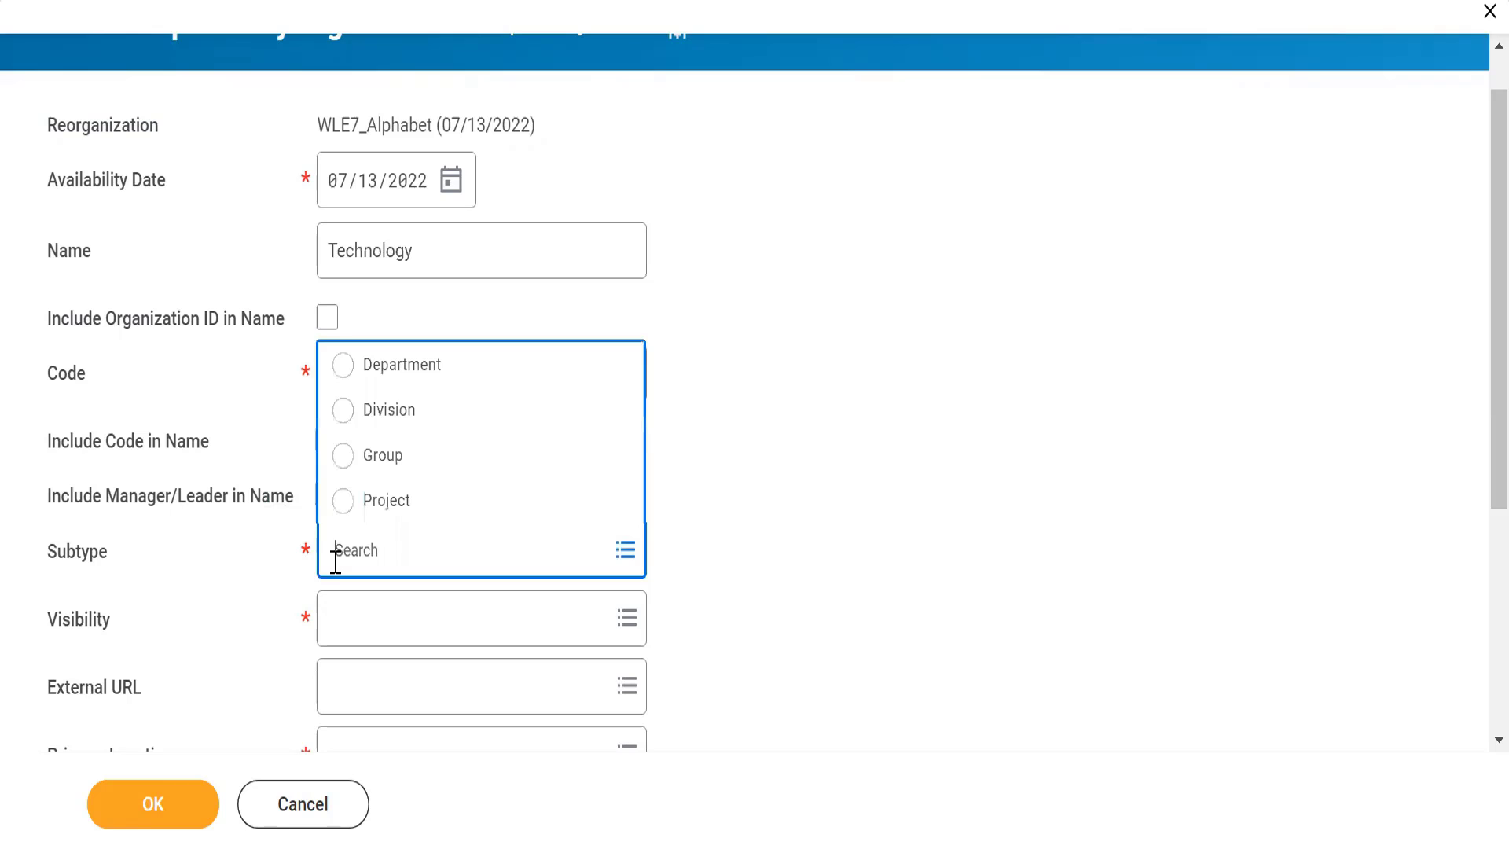
{"action": "left_click", "coordinate": [341, 368]}
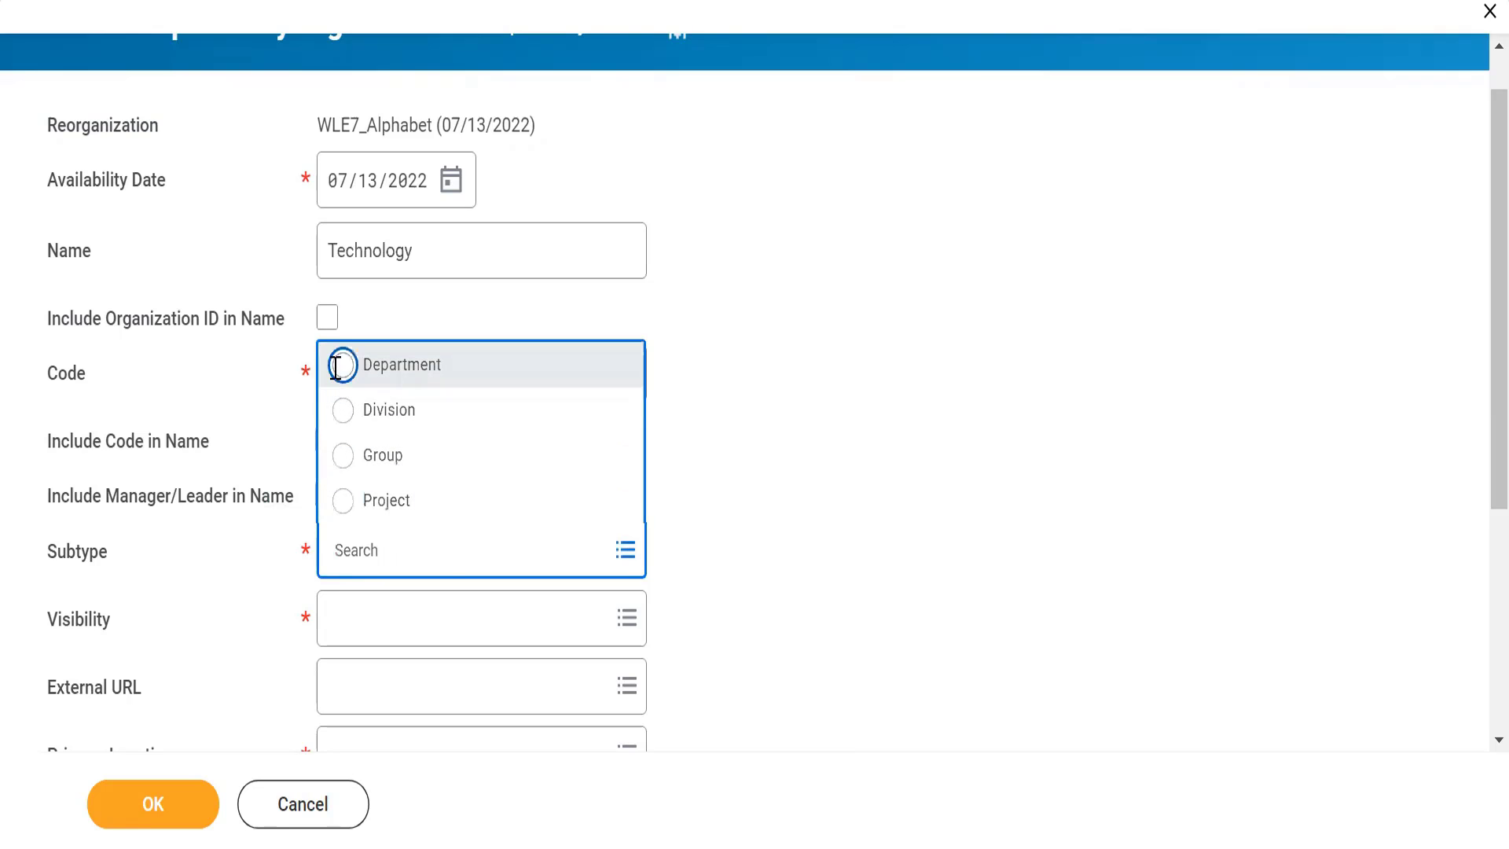
{"action": "scroll", "coordinate": [701, 454], "scroll_direction": "down", "scroll_amount": 4}
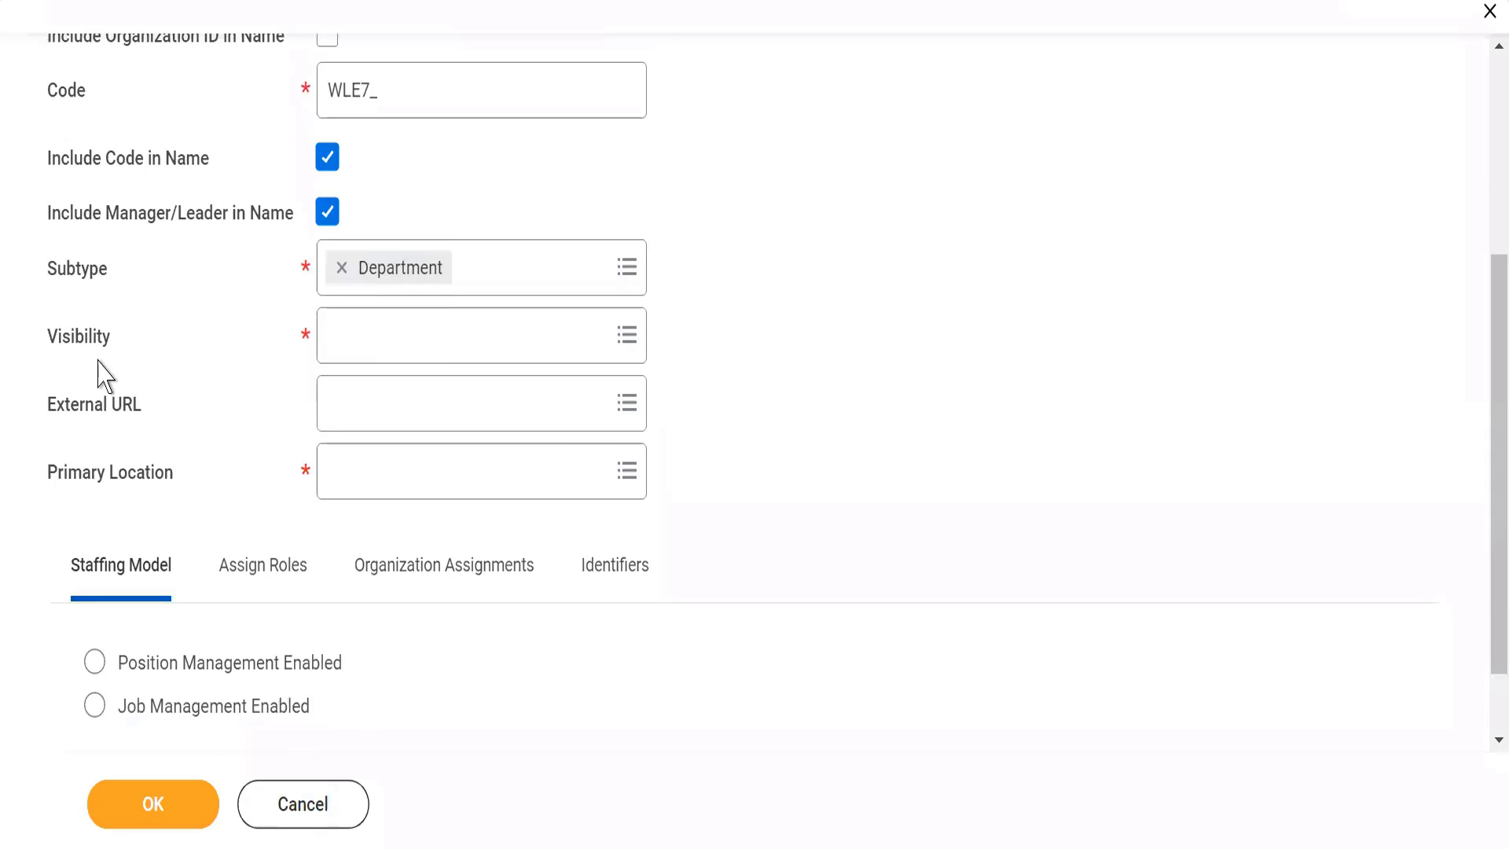
{"action": "left_click", "coordinate": [347, 341]}
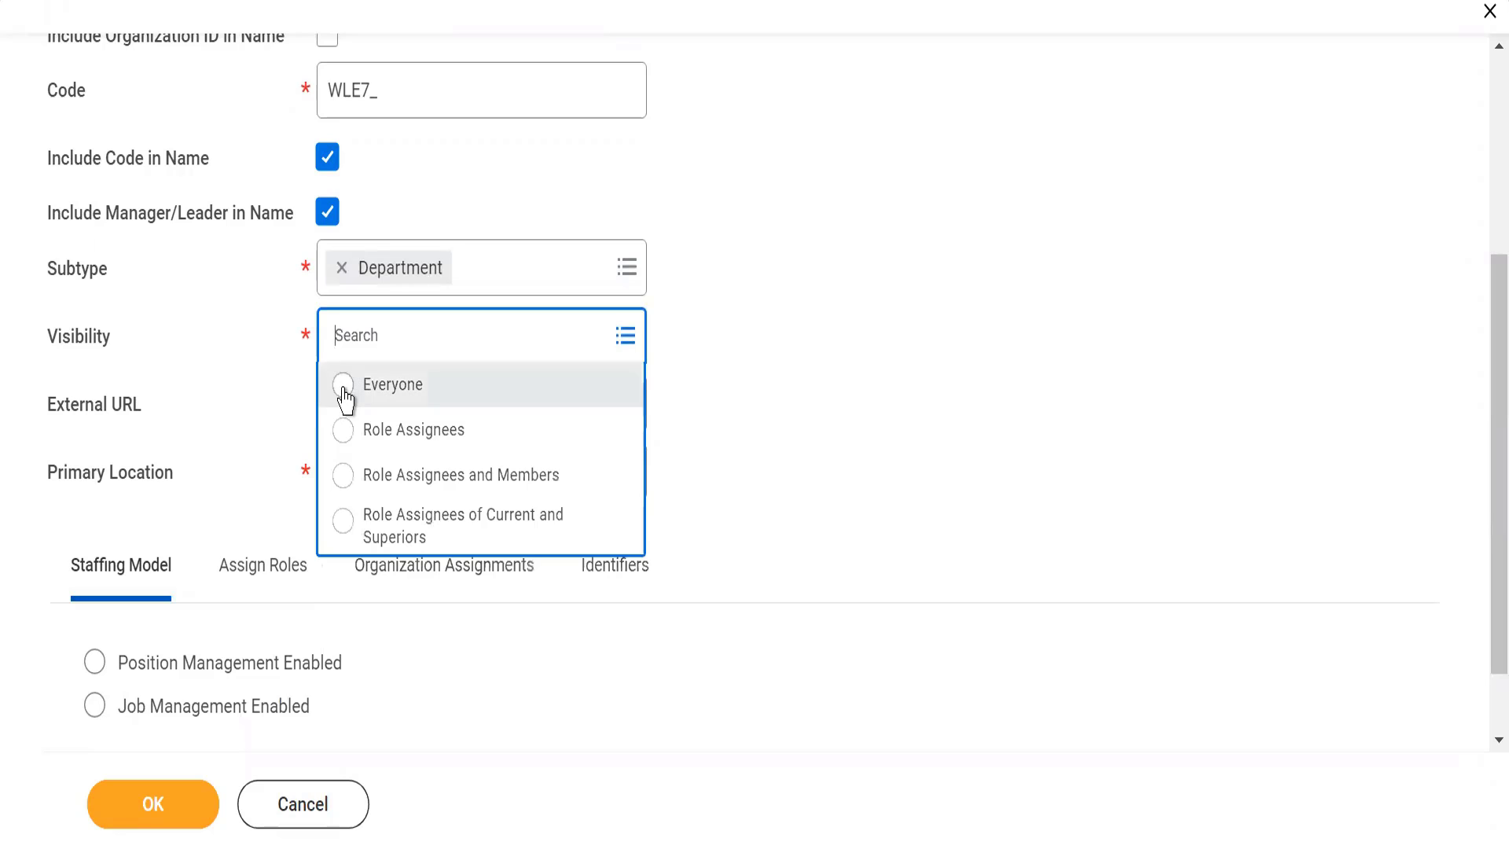
{"action": "left_click", "coordinate": [344, 385]}
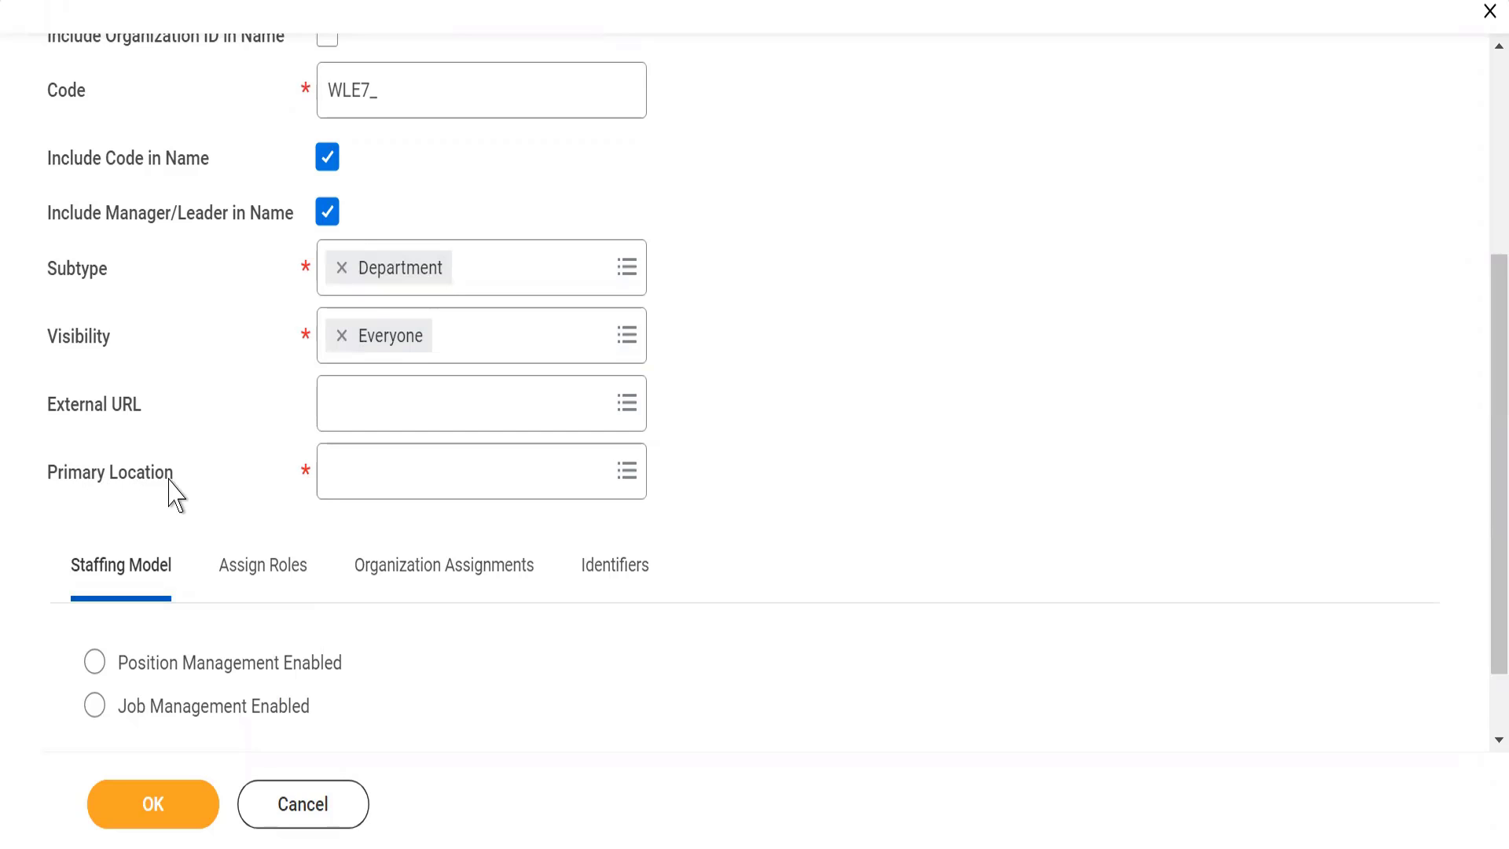
Step: Search the primary locations for WLE7_ and set WLE7_Mumbai as the organization's primary location
{"action": "left_click", "coordinate": [382, 481]}
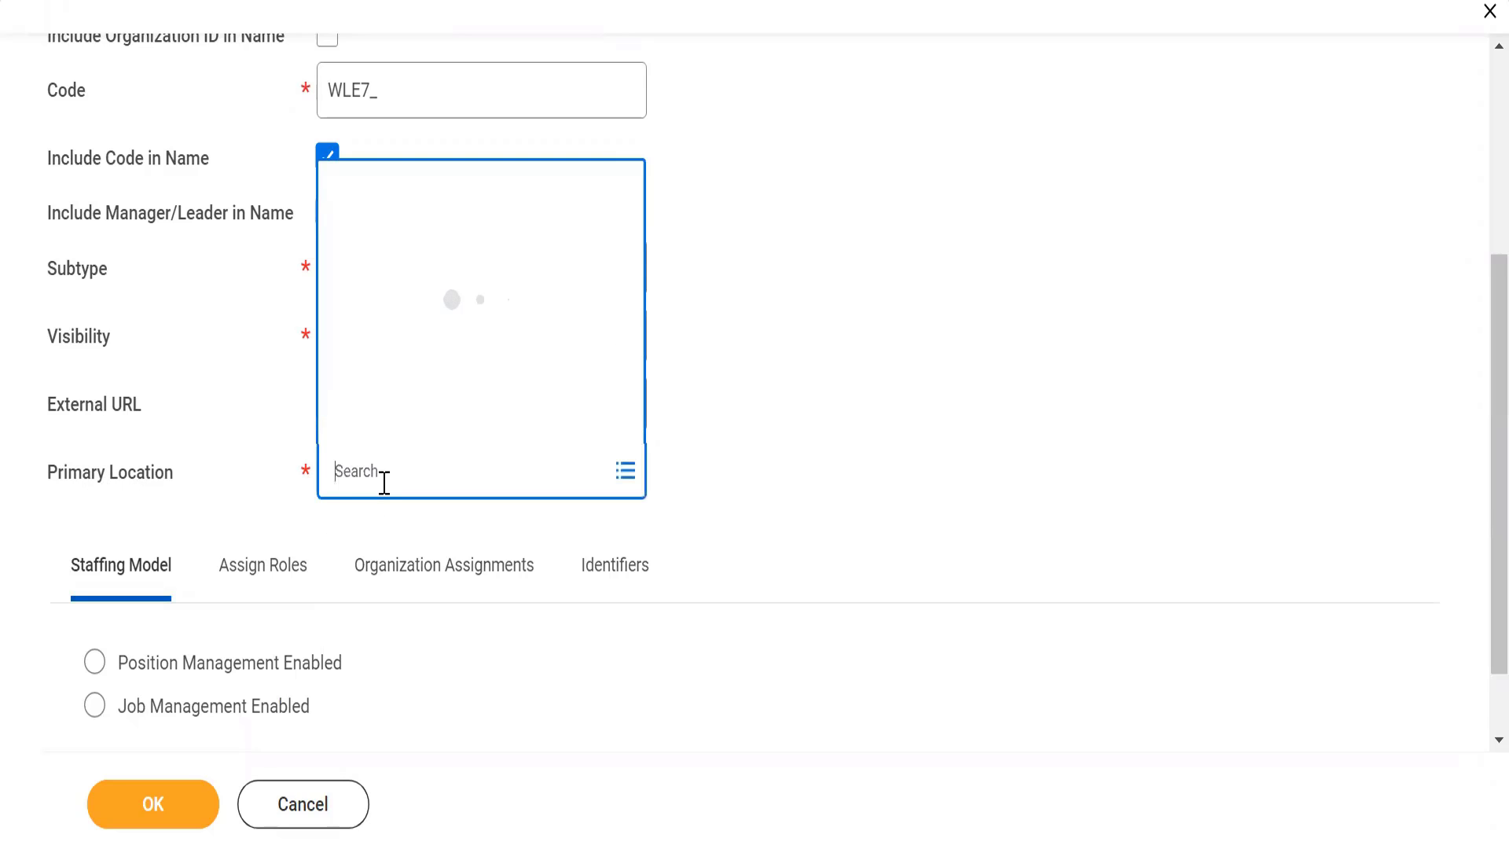
{"action": "type", "text": "WLE"}
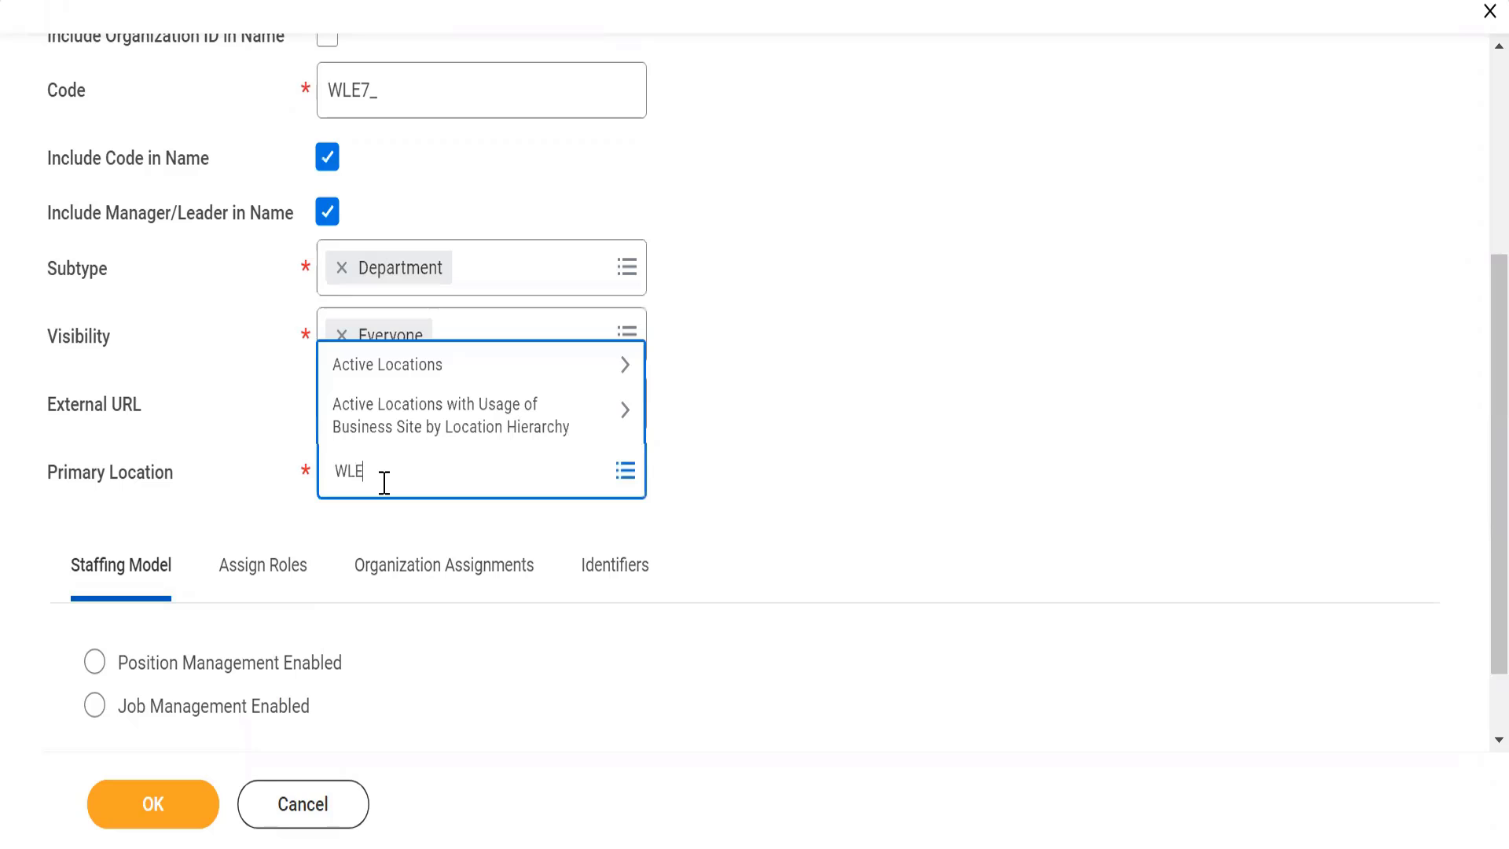
{"action": "type", "text": "7_"}
{"action": "key", "text": "Return"}
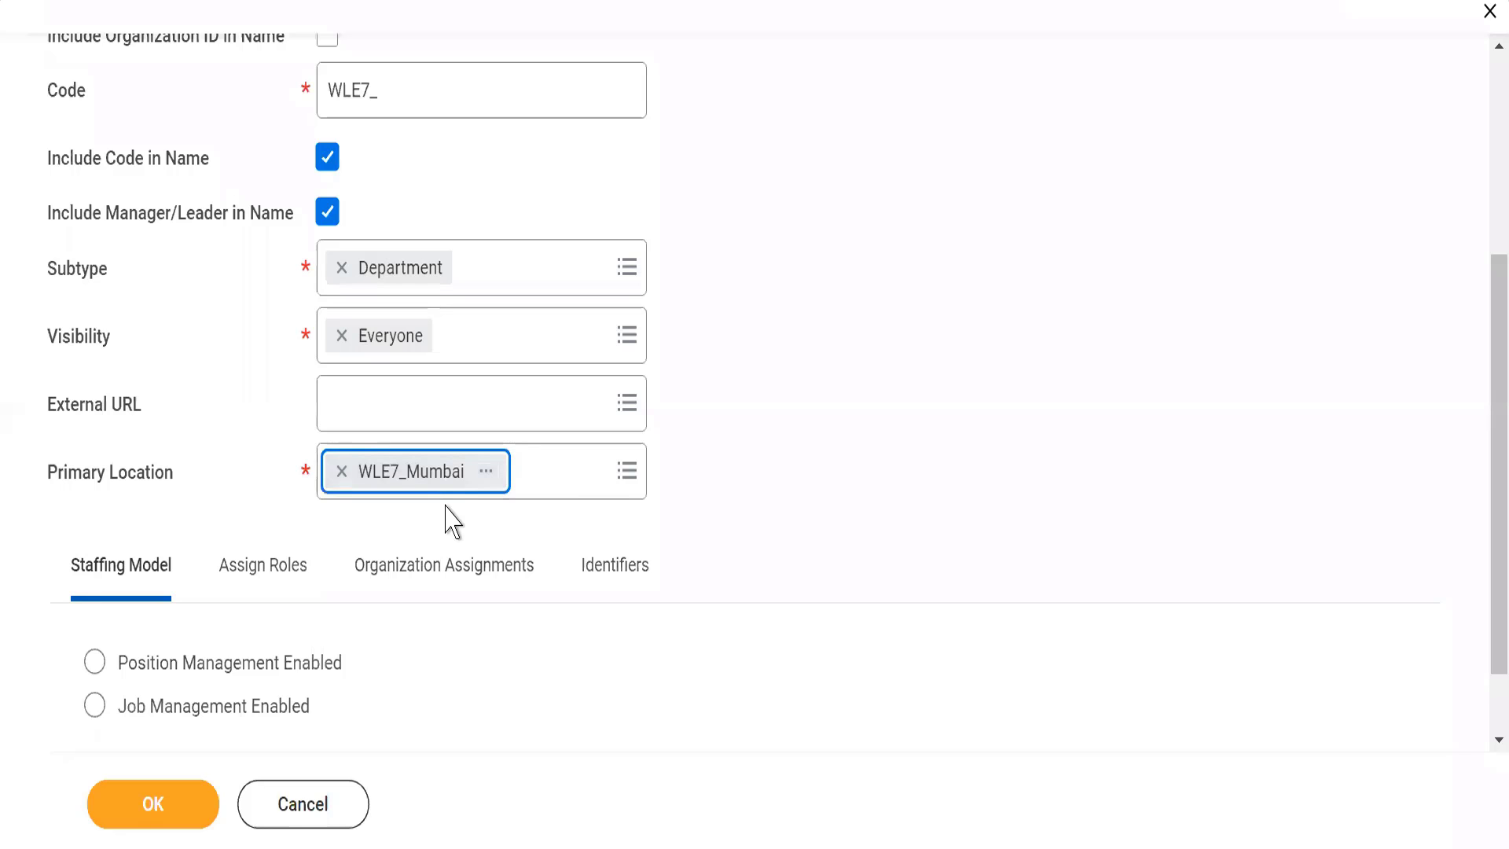
{"action": "left_click", "coordinate": [817, 444]}
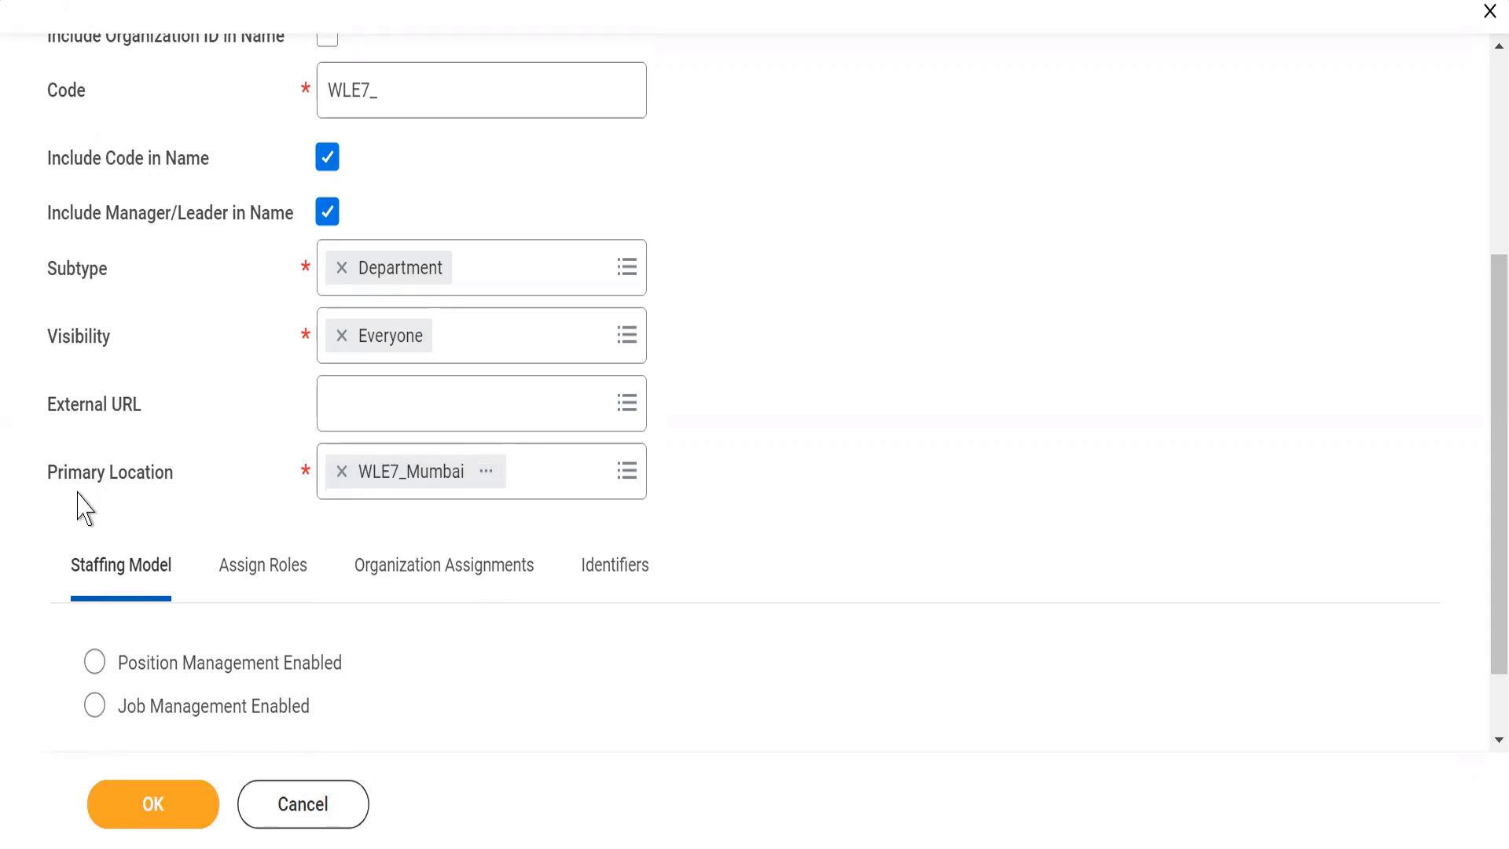
Step: Set the staffing model to Position Management Enabled and review the organization's role assignments
{"action": "left_click", "coordinate": [95, 664]}
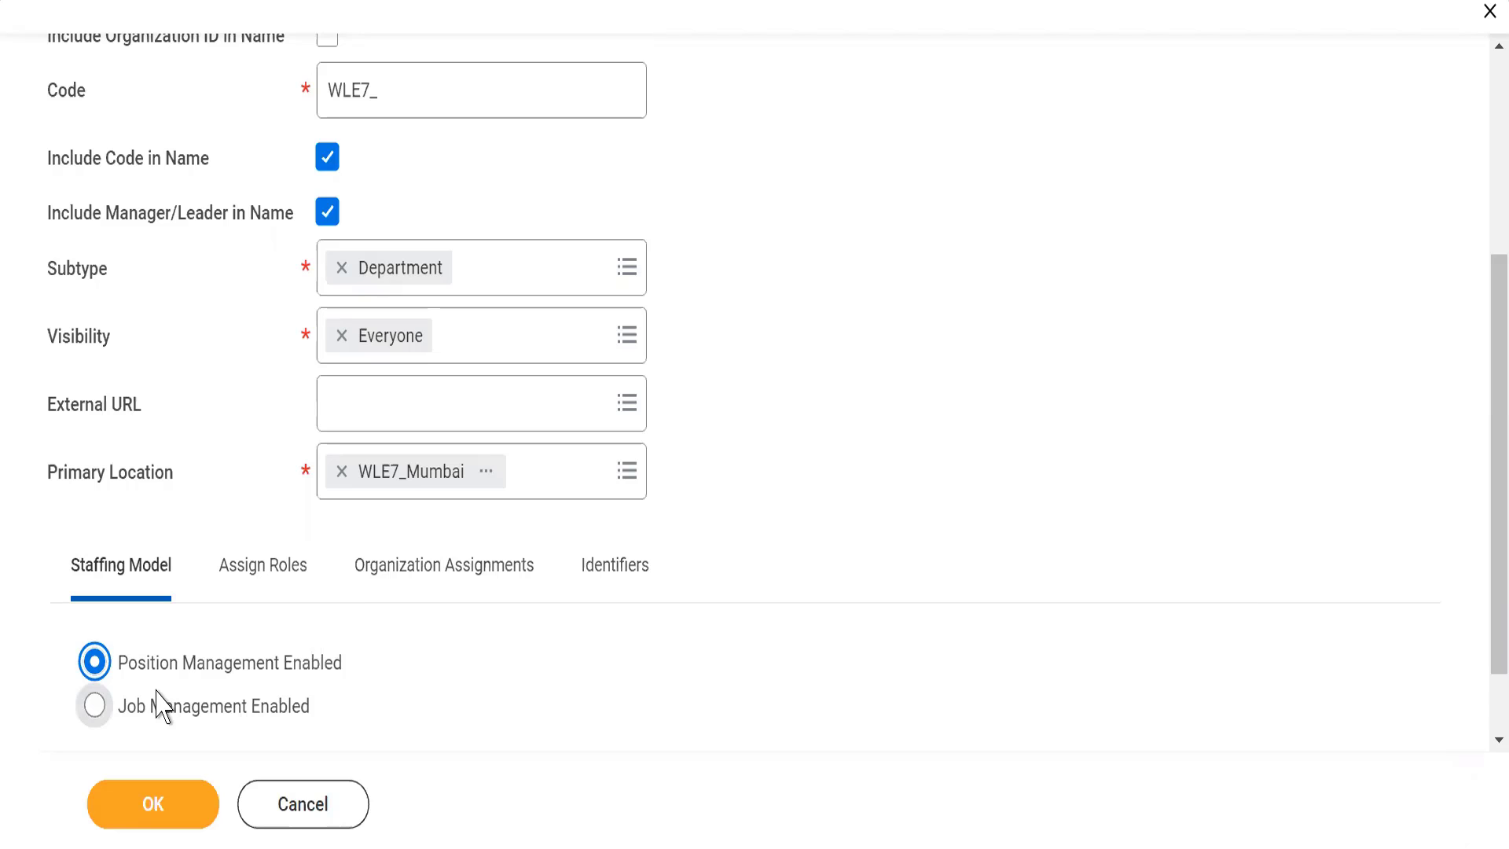
{"action": "left_click", "coordinate": [245, 582]}
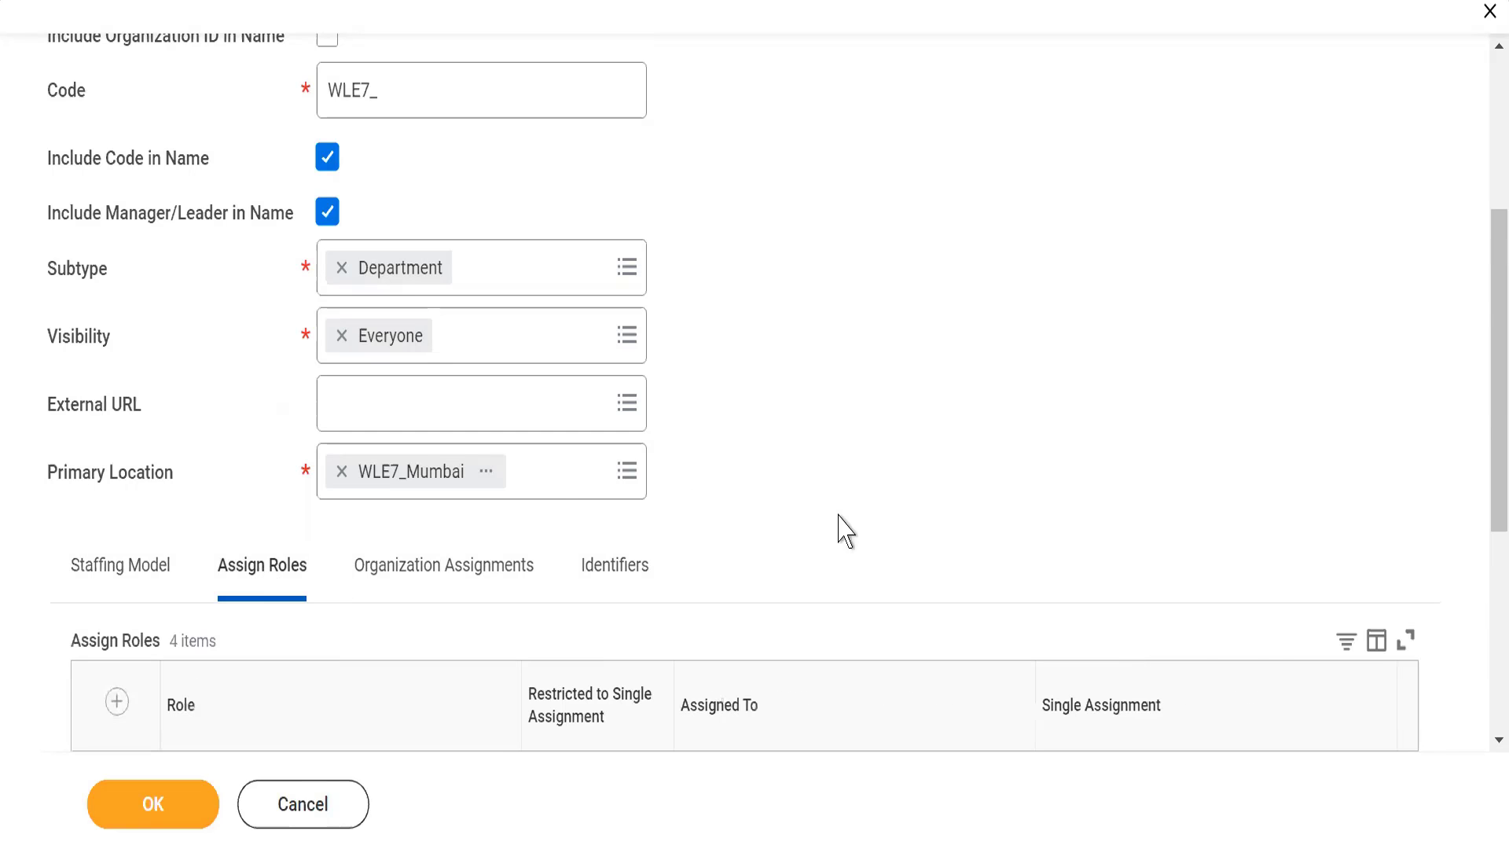
{"action": "scroll", "coordinate": [845, 531], "scroll_direction": "down", "scroll_amount": 2}
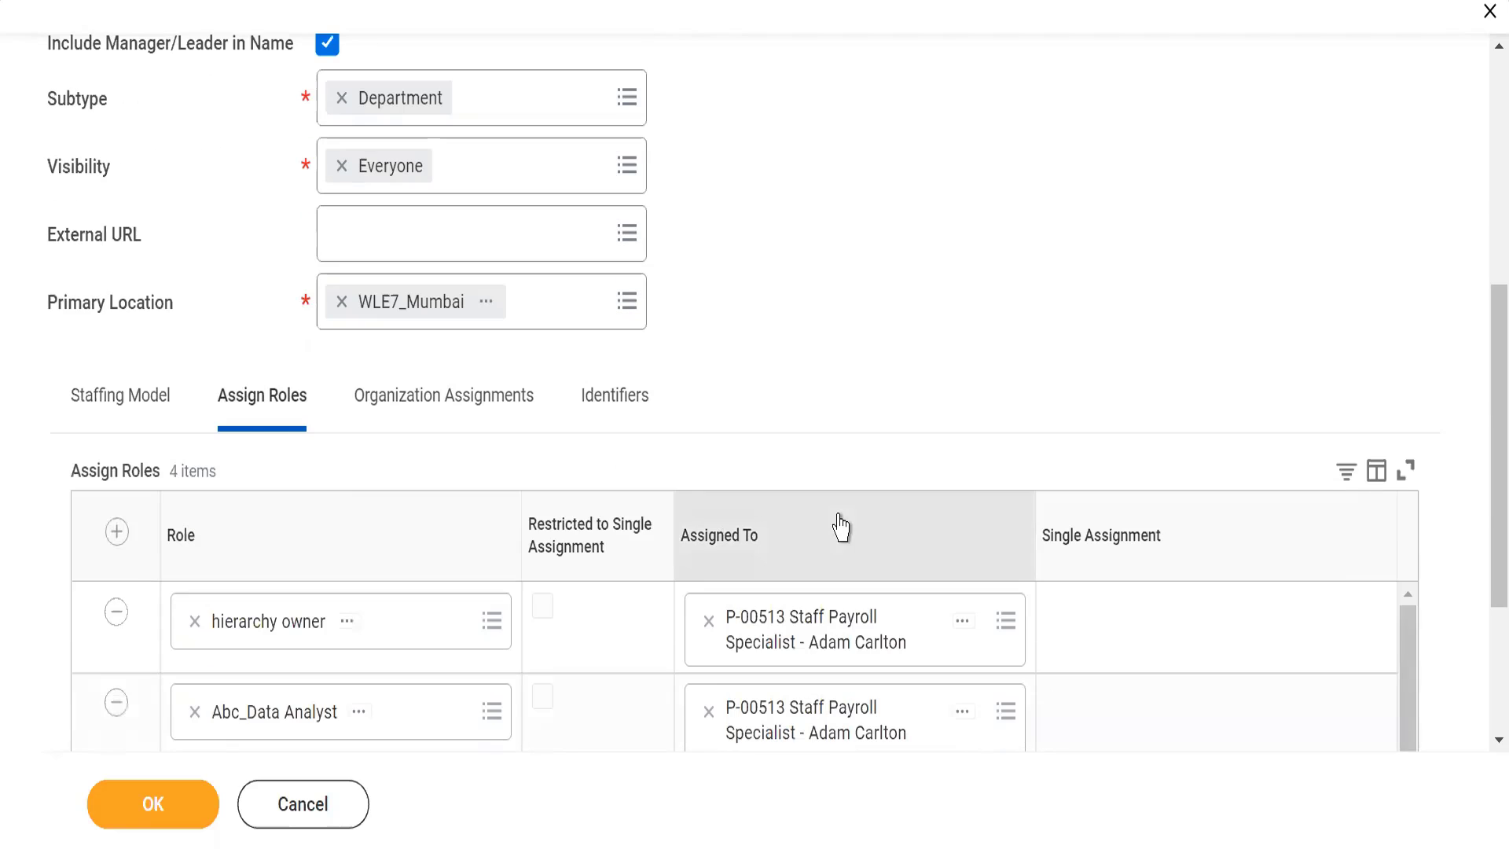
Step: In the organization assignments, search for WLE7_ and add WLE7_ Alphabet inc Public Ltd. as the allowed Company
{"action": "left_click", "coordinate": [382, 419]}
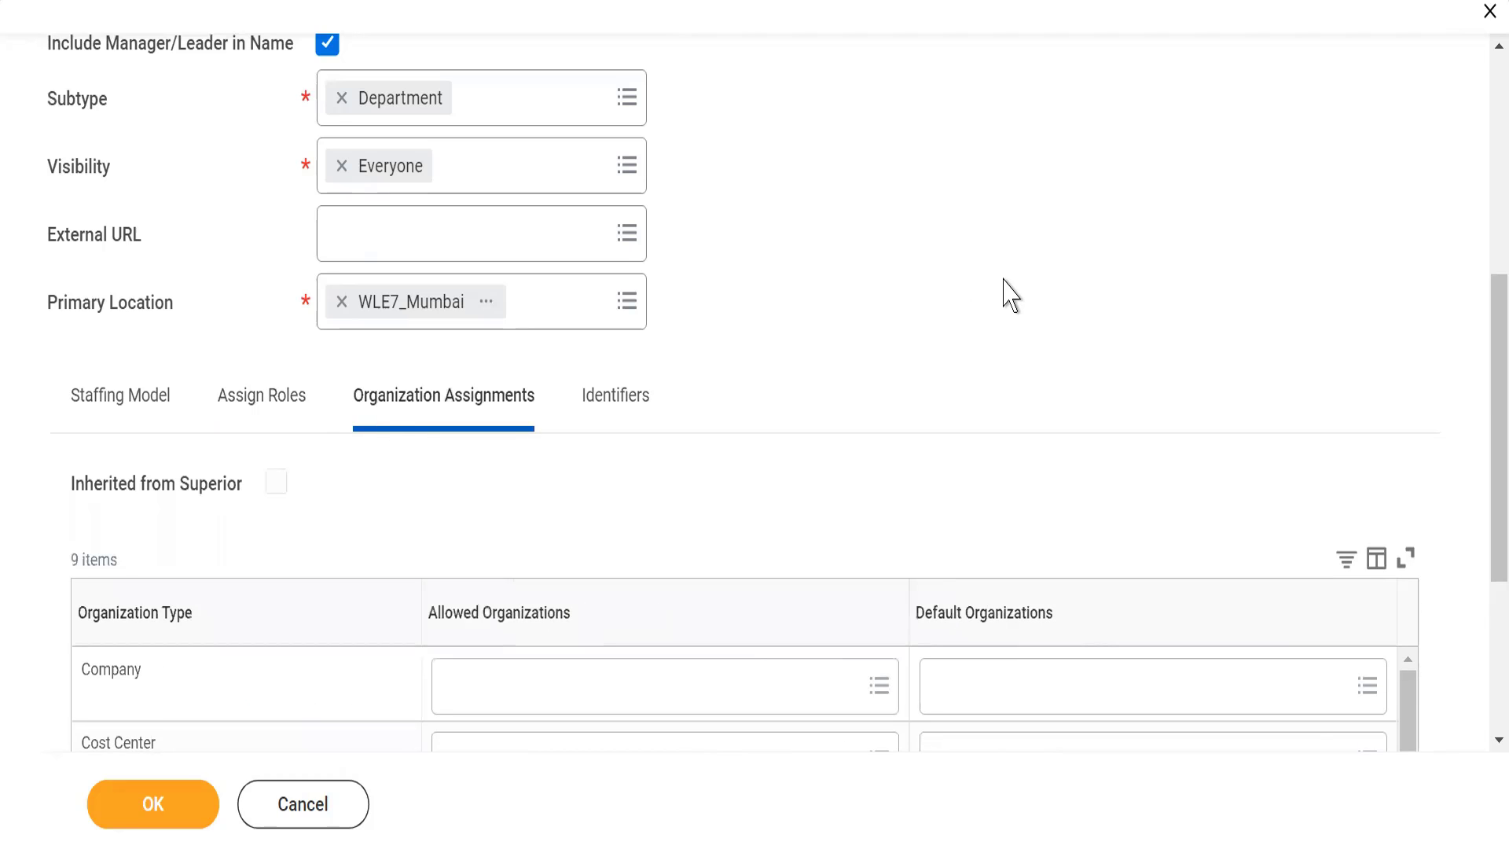
{"action": "left_click_drag", "start_coordinate": [1484, 363], "coordinate": [1484, 476]}
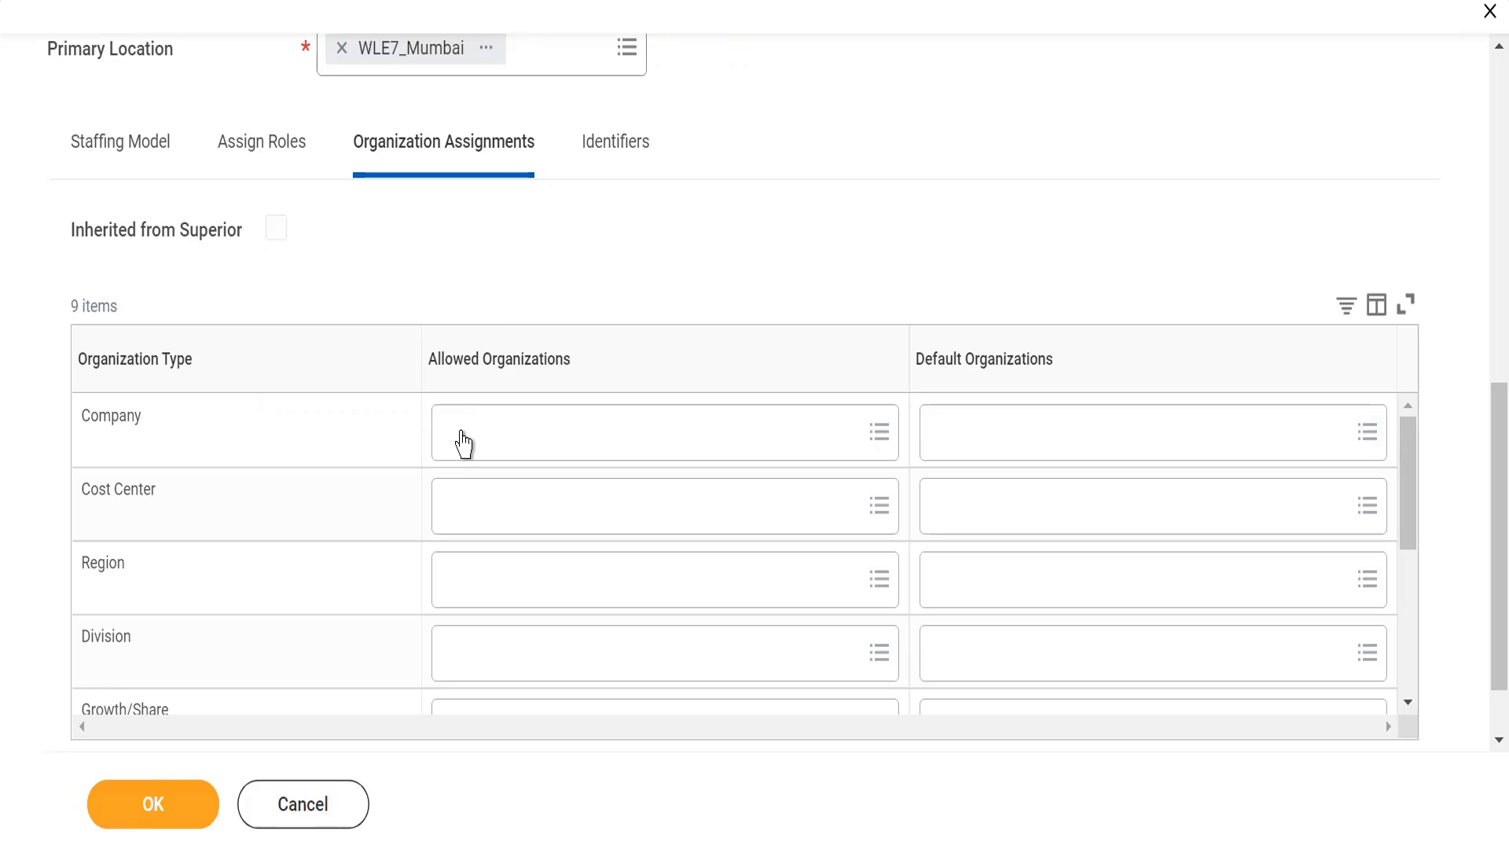
{"action": "left_click", "coordinate": [464, 444]}
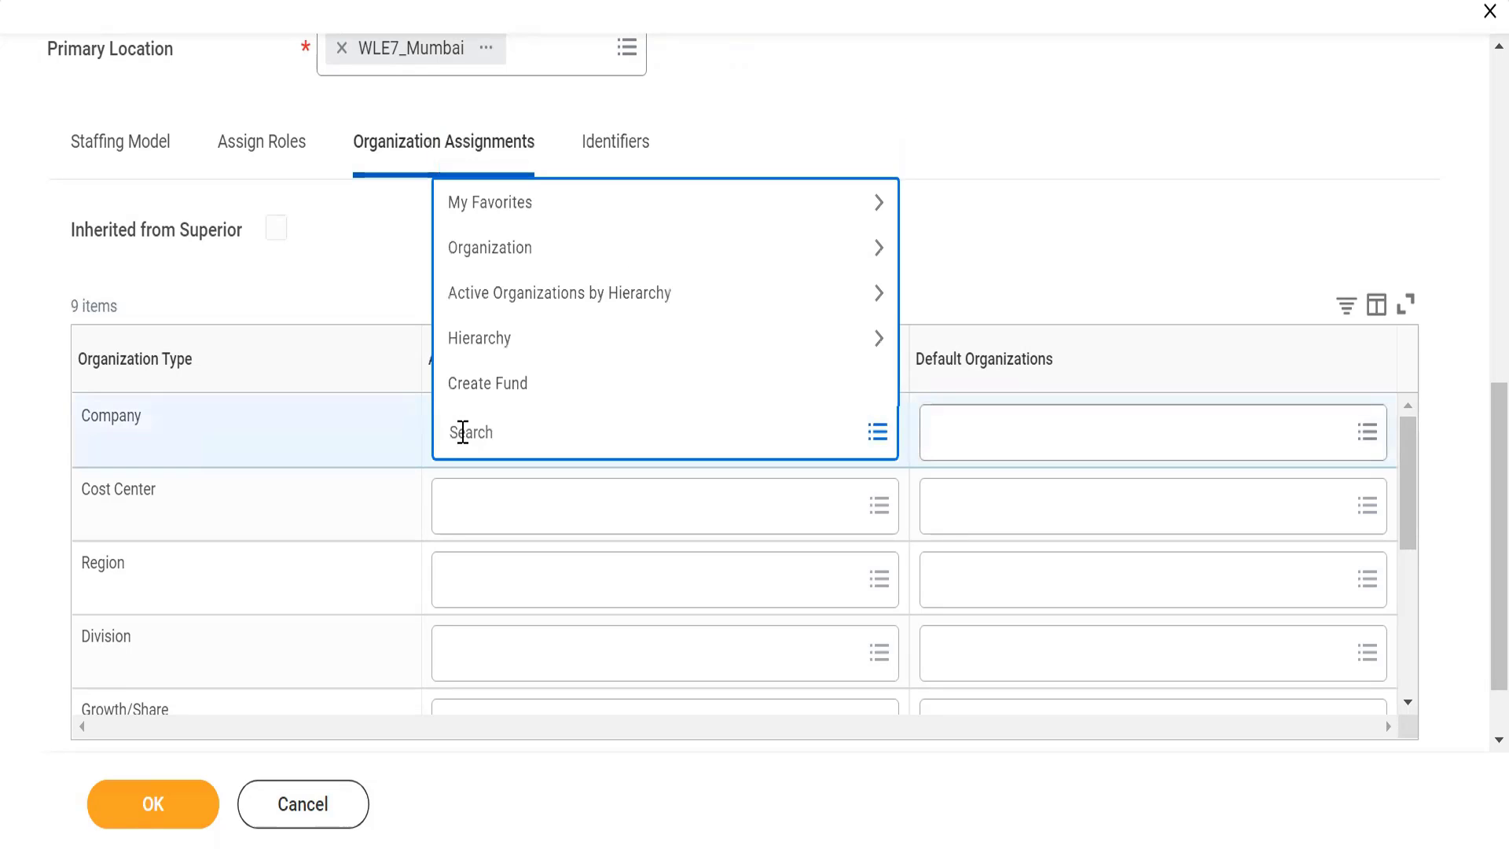
{"action": "type", "text": "WLE7_"}
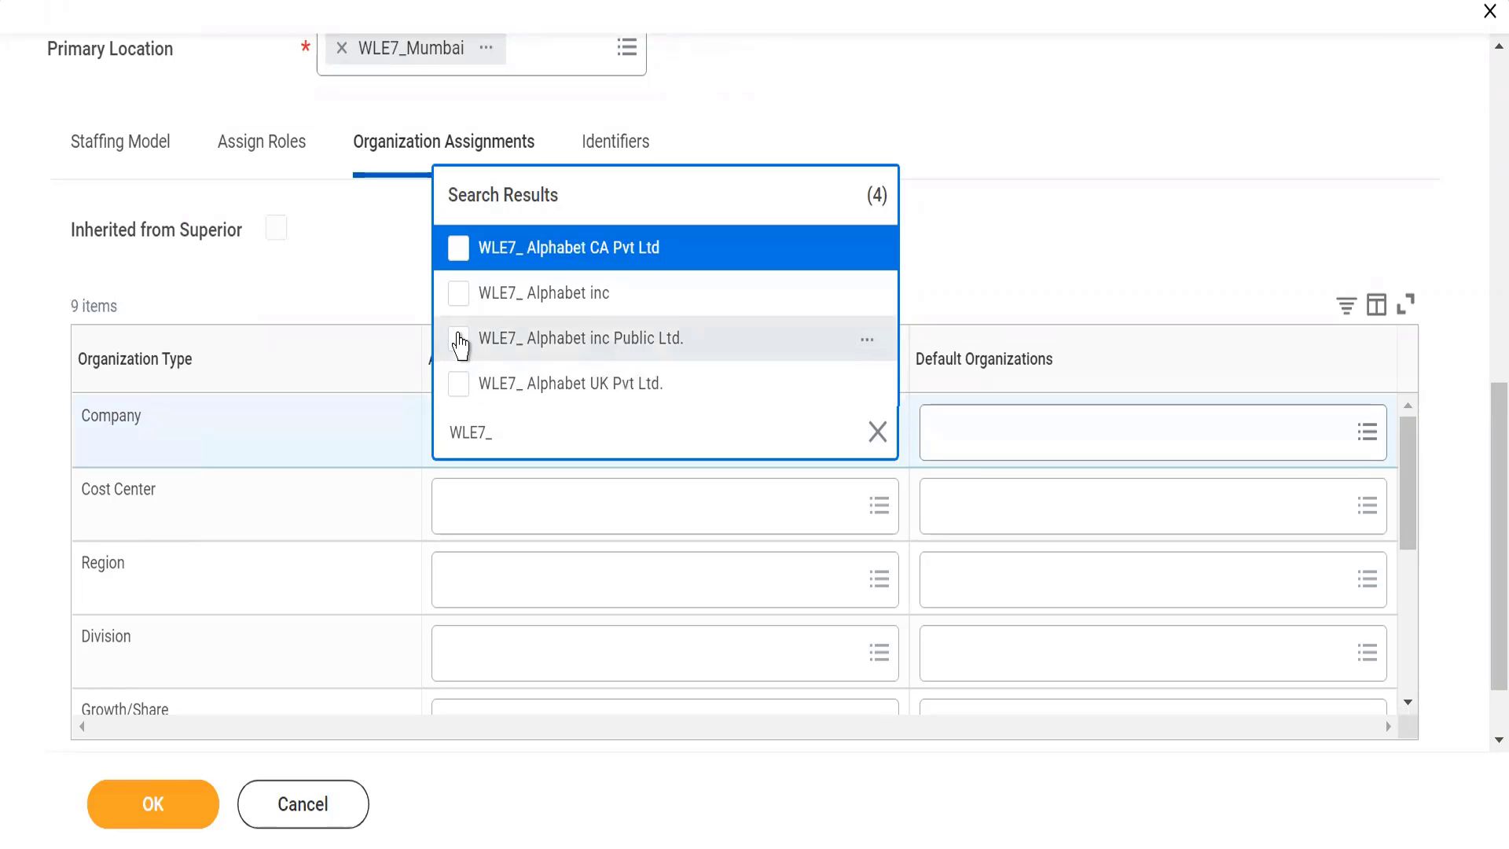
{"action": "left_click", "coordinate": [459, 340]}
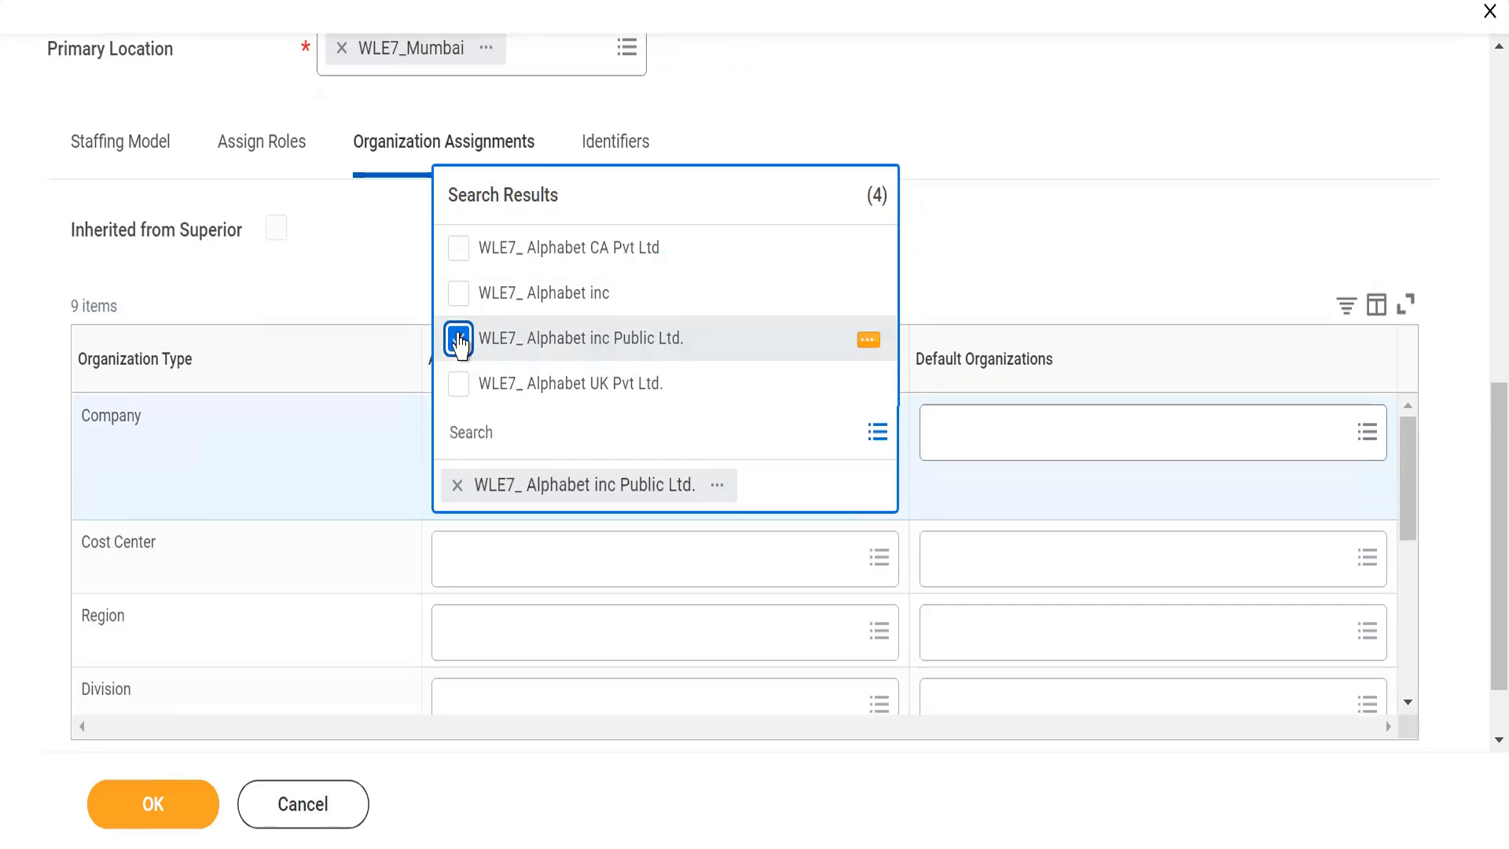
{"action": "left_click", "coordinate": [459, 340]}
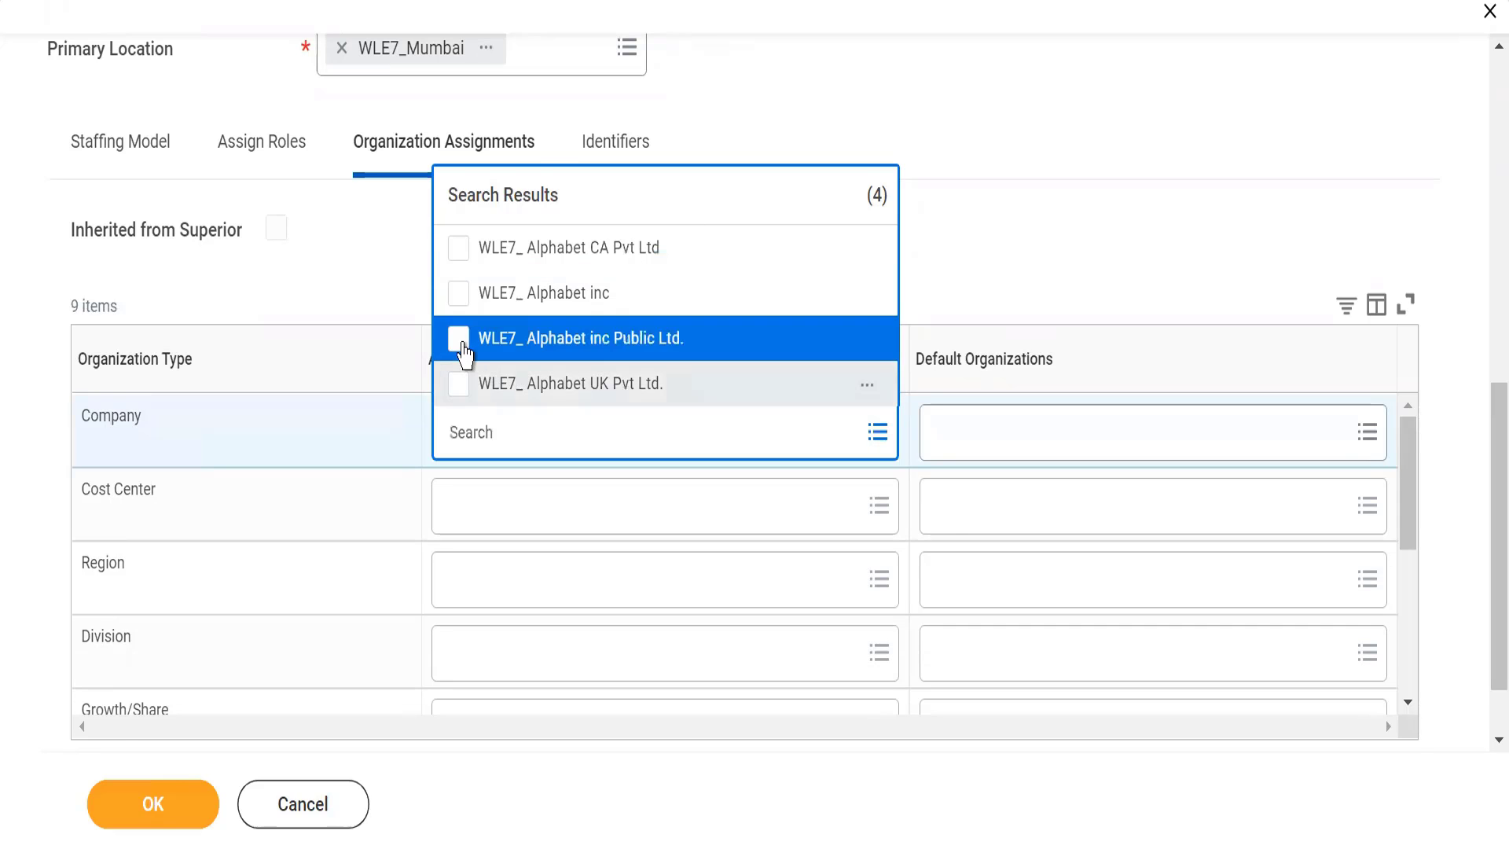
{"action": "left_click", "coordinate": [463, 345]}
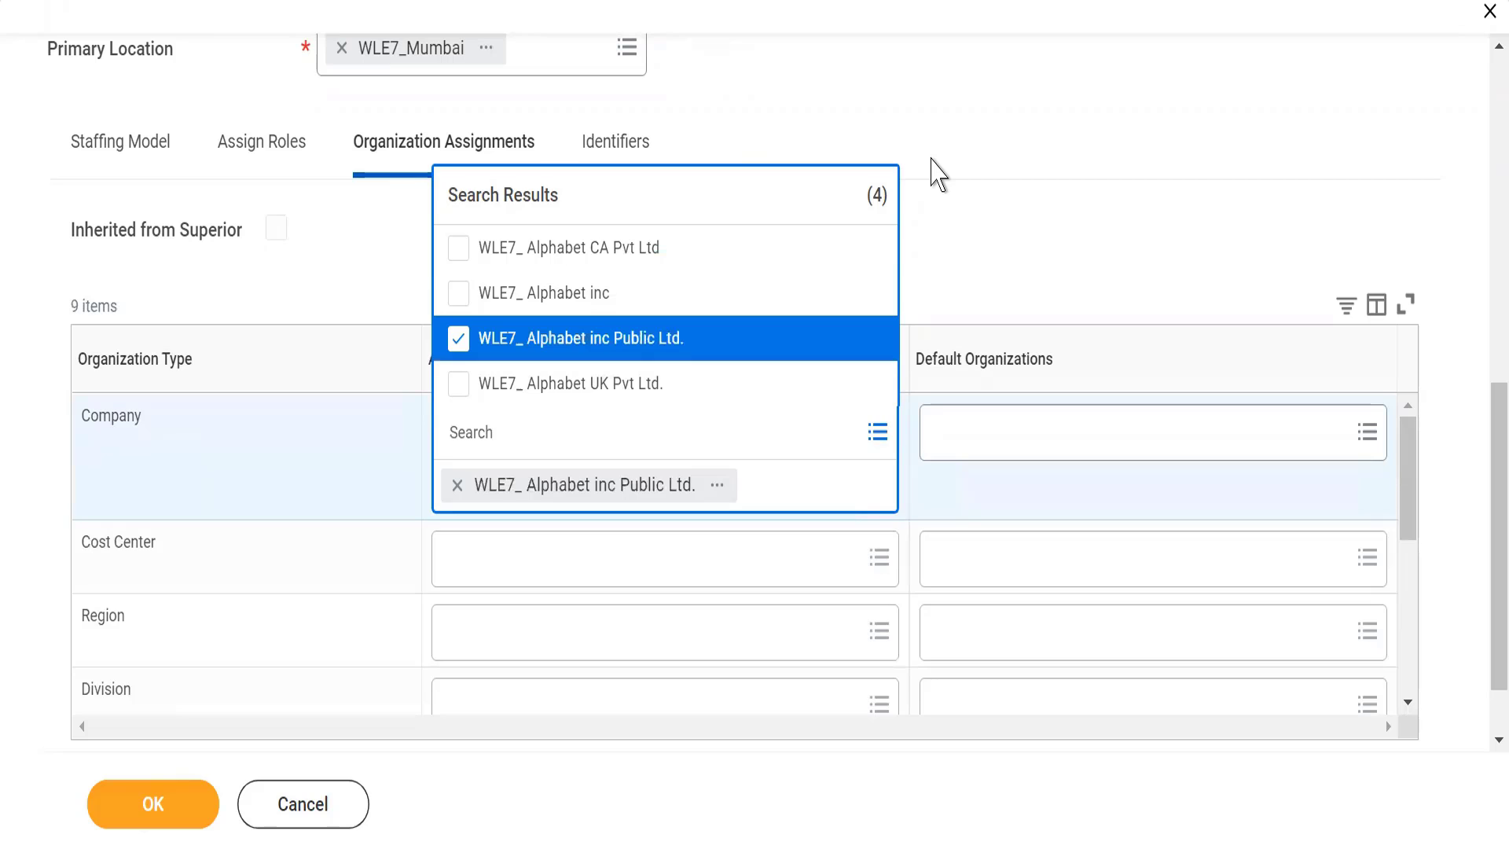
{"action": "left_click", "coordinate": [937, 173]}
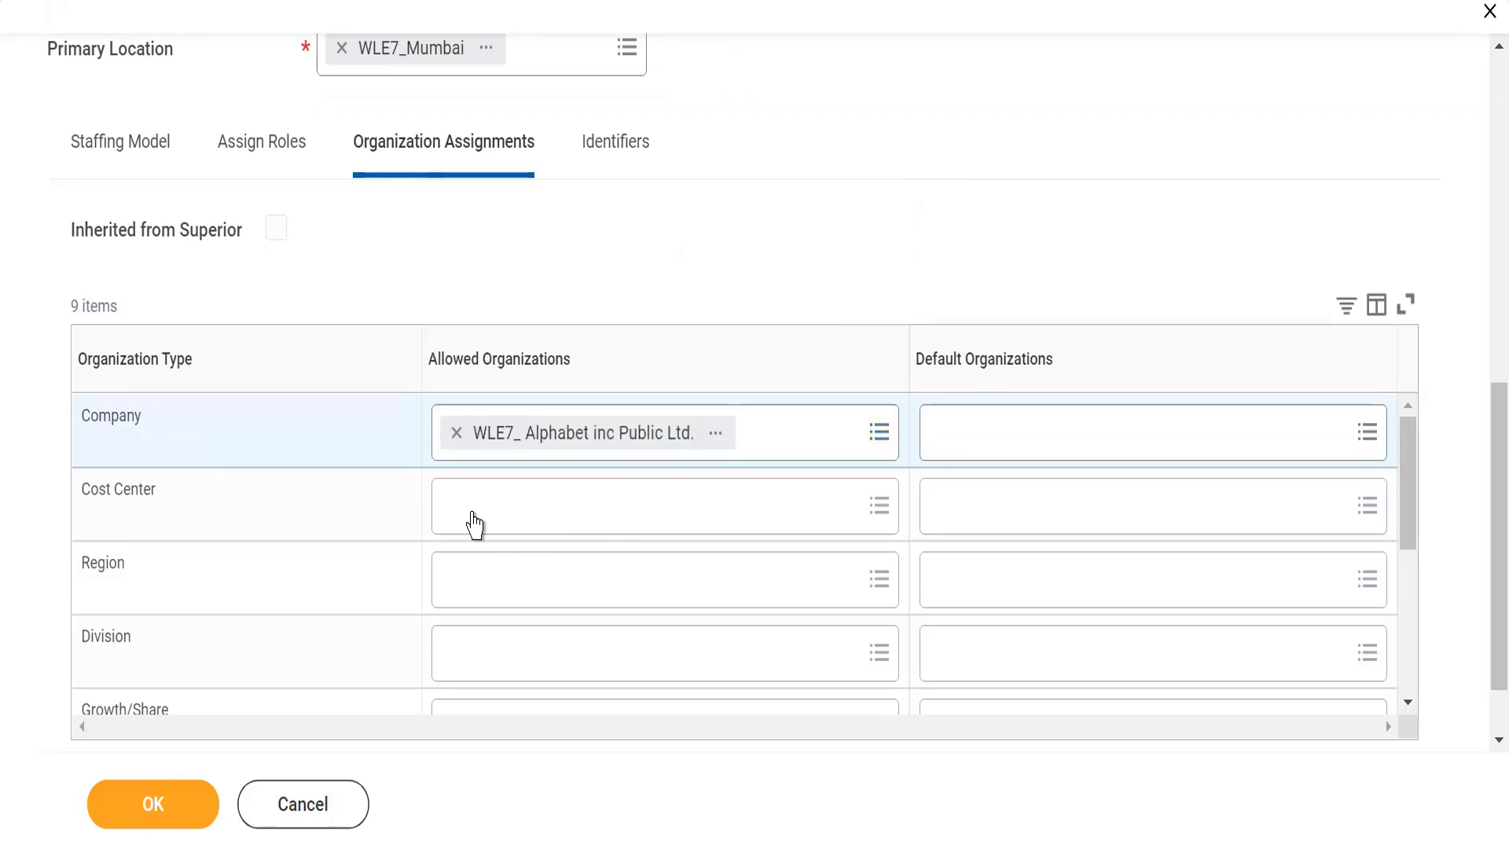
Step: Search the allowed cost centers for WLE7_ and add the first WLE7_ Technology entry
{"action": "left_click", "coordinate": [474, 523]}
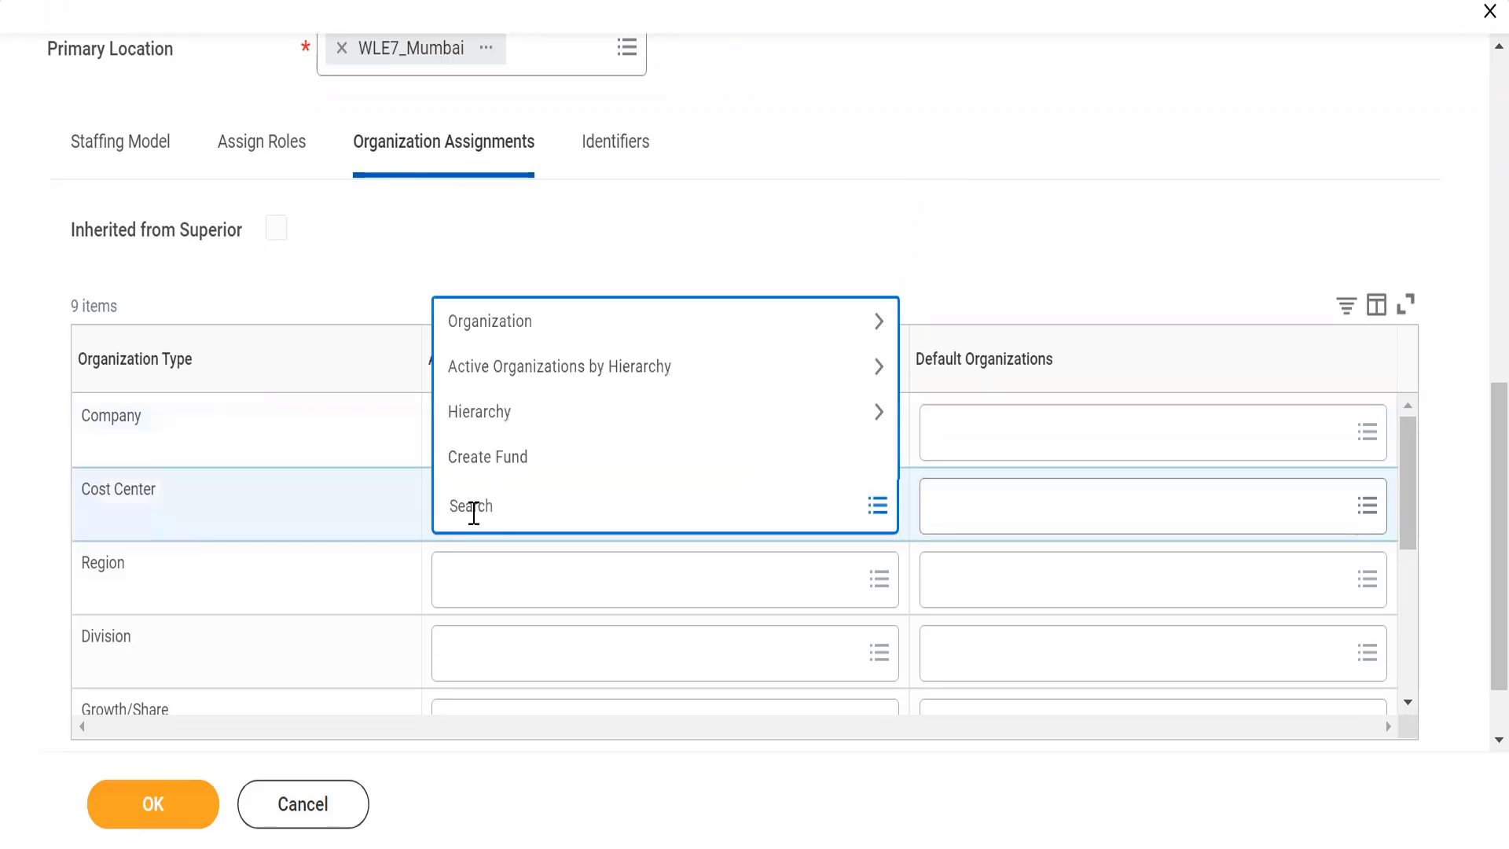
{"action": "type", "text": "WLE7_"}
{"action": "key", "text": "Return"}
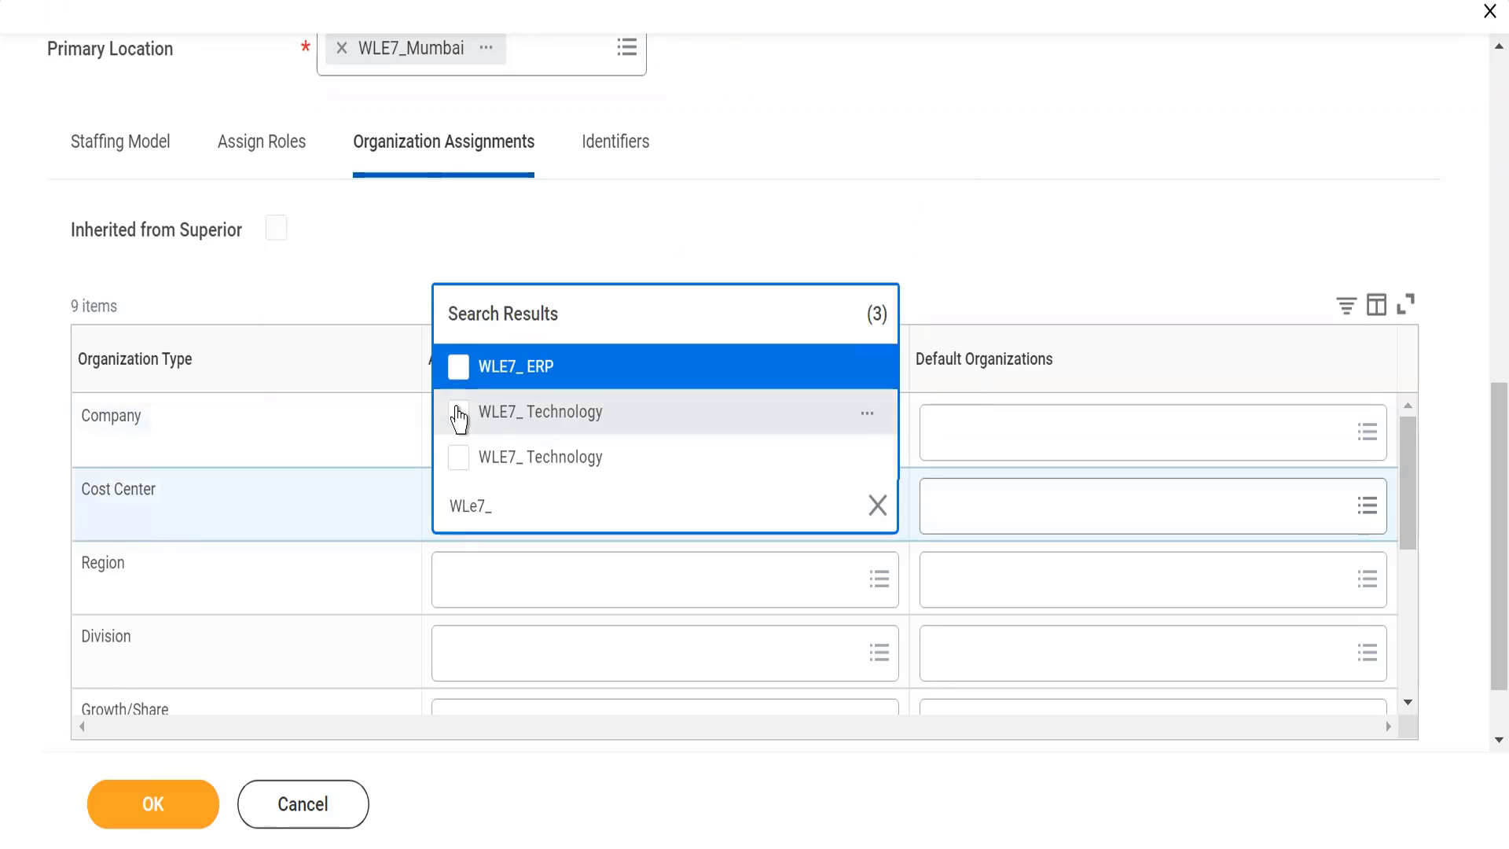
{"action": "left_click", "coordinate": [459, 416]}
{"action": "left_click", "coordinate": [910, 79]}
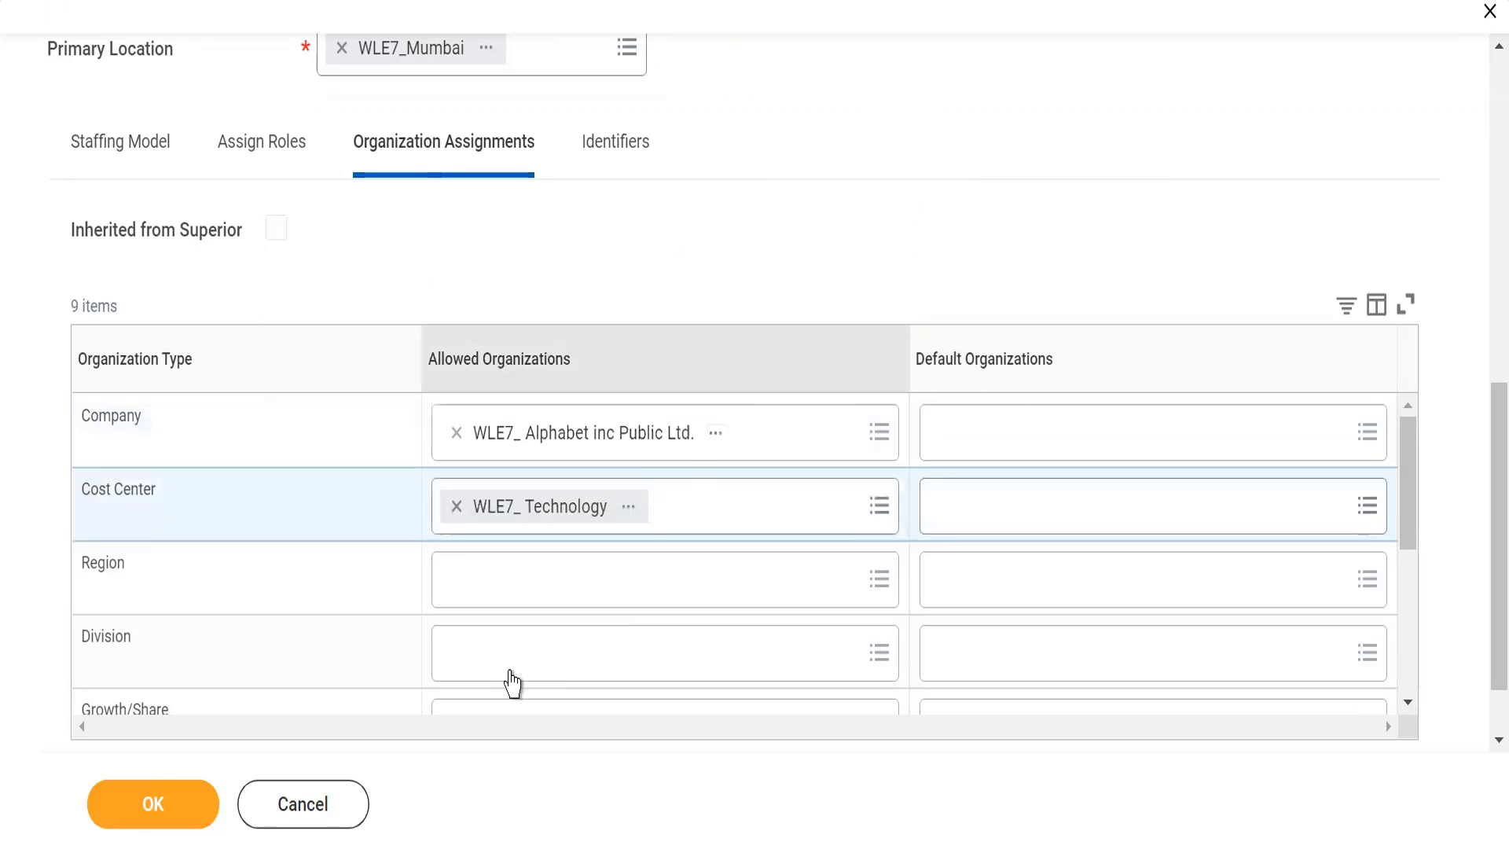
Step: Search the allowed regions for WLE7_, add WLE7_ APAC, and submit the new supervisory organization
{"action": "left_click", "coordinate": [461, 594]}
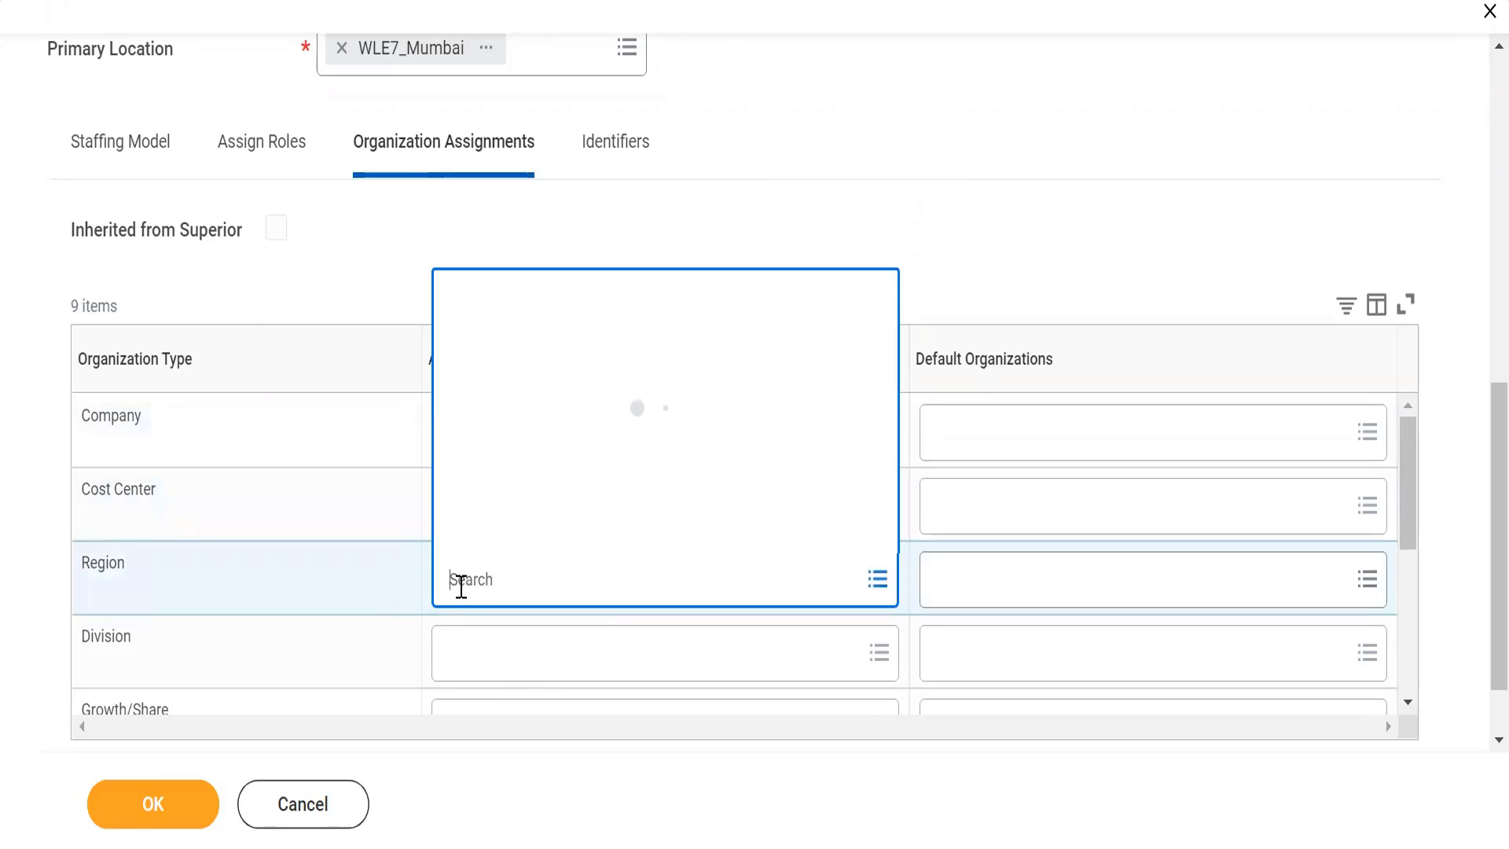
{"action": "type", "text": "WLE7_"}
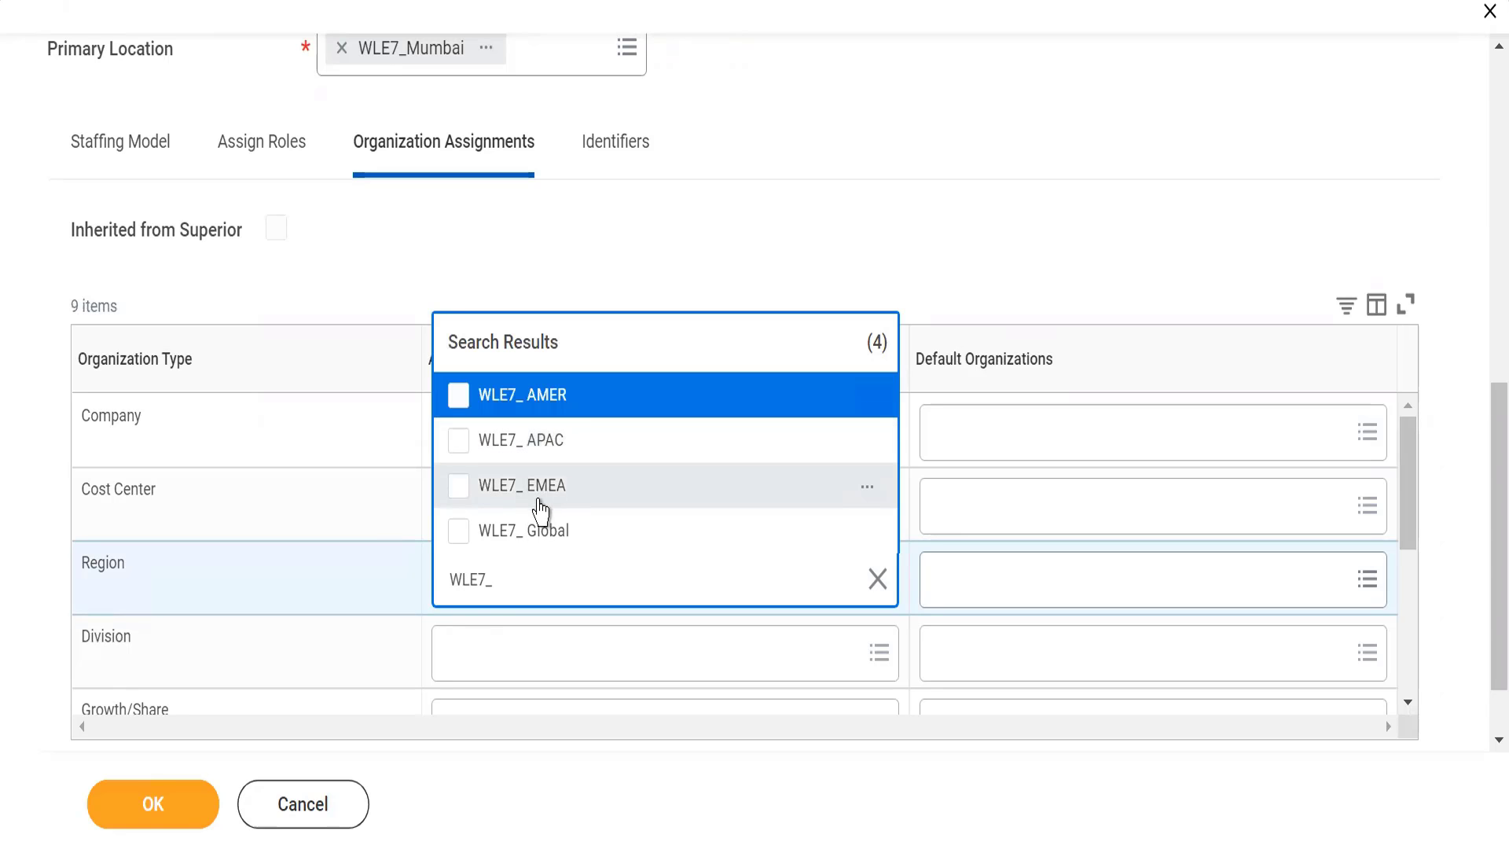
{"action": "left_click", "coordinate": [461, 442]}
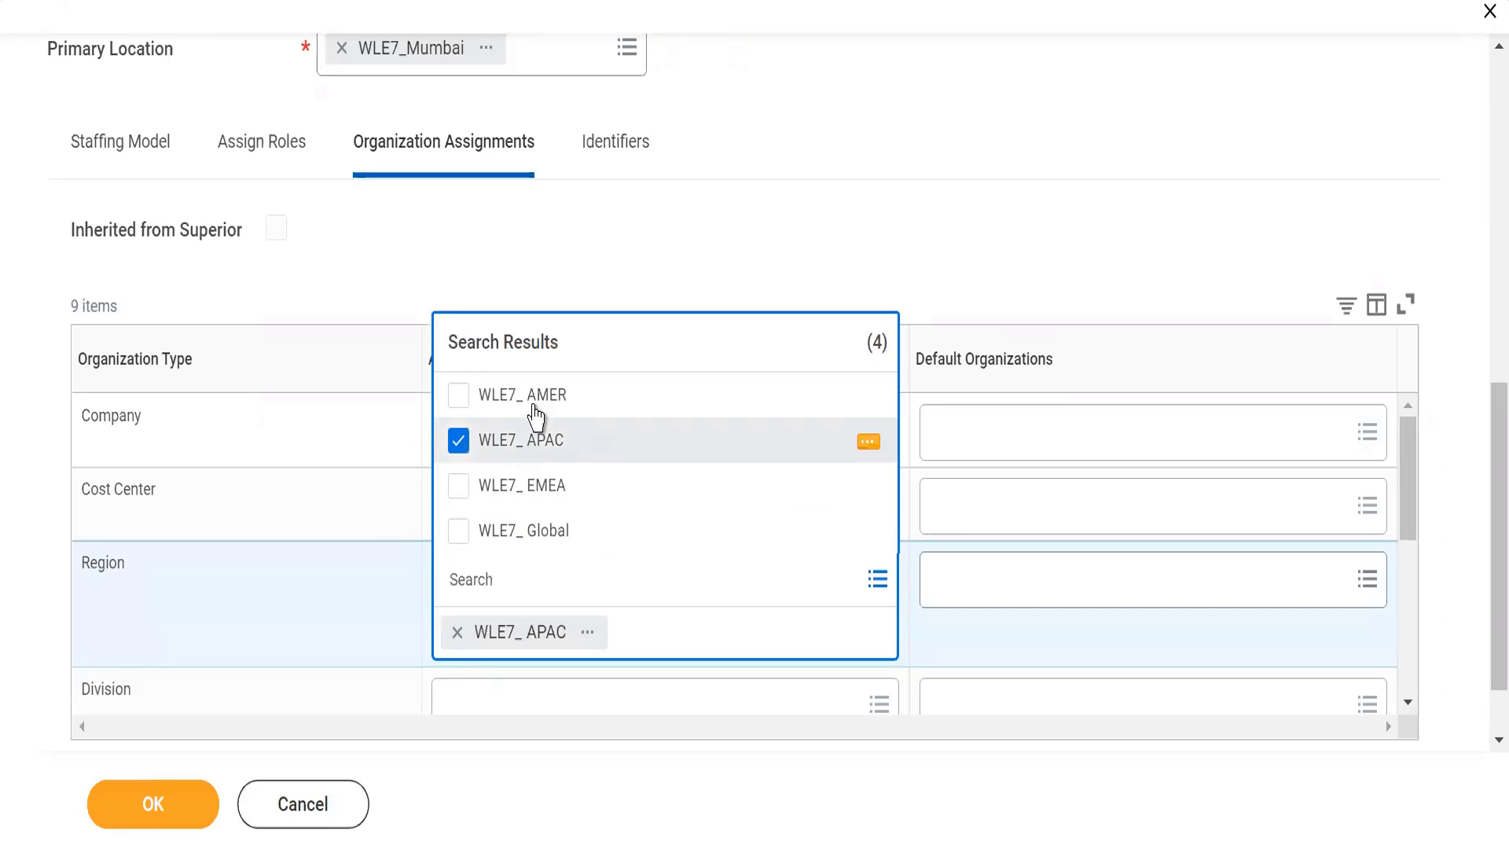
{"action": "left_click", "coordinate": [853, 211]}
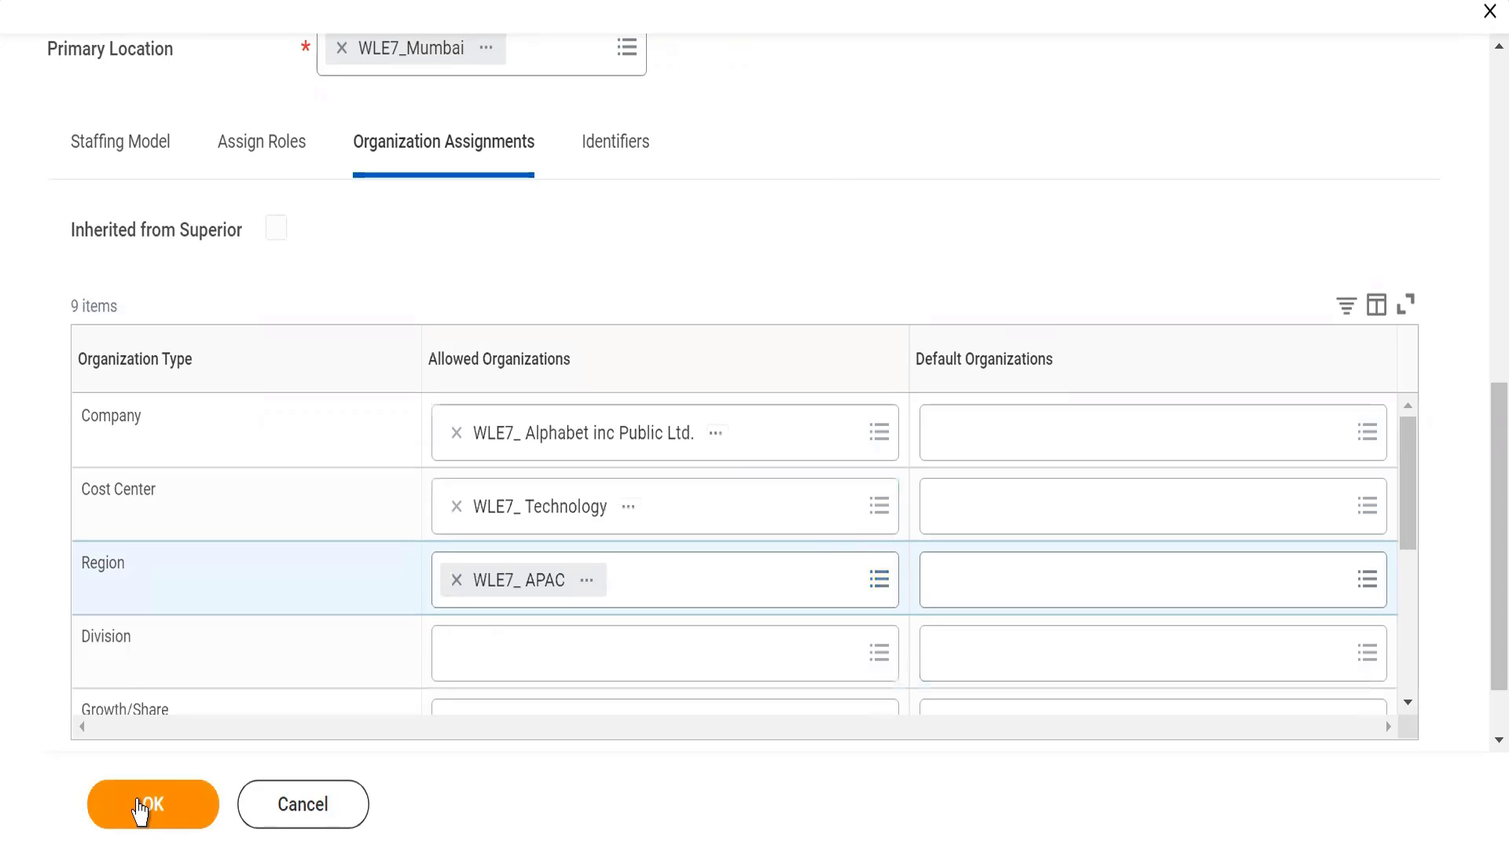
{"action": "left_click", "coordinate": [140, 809]}
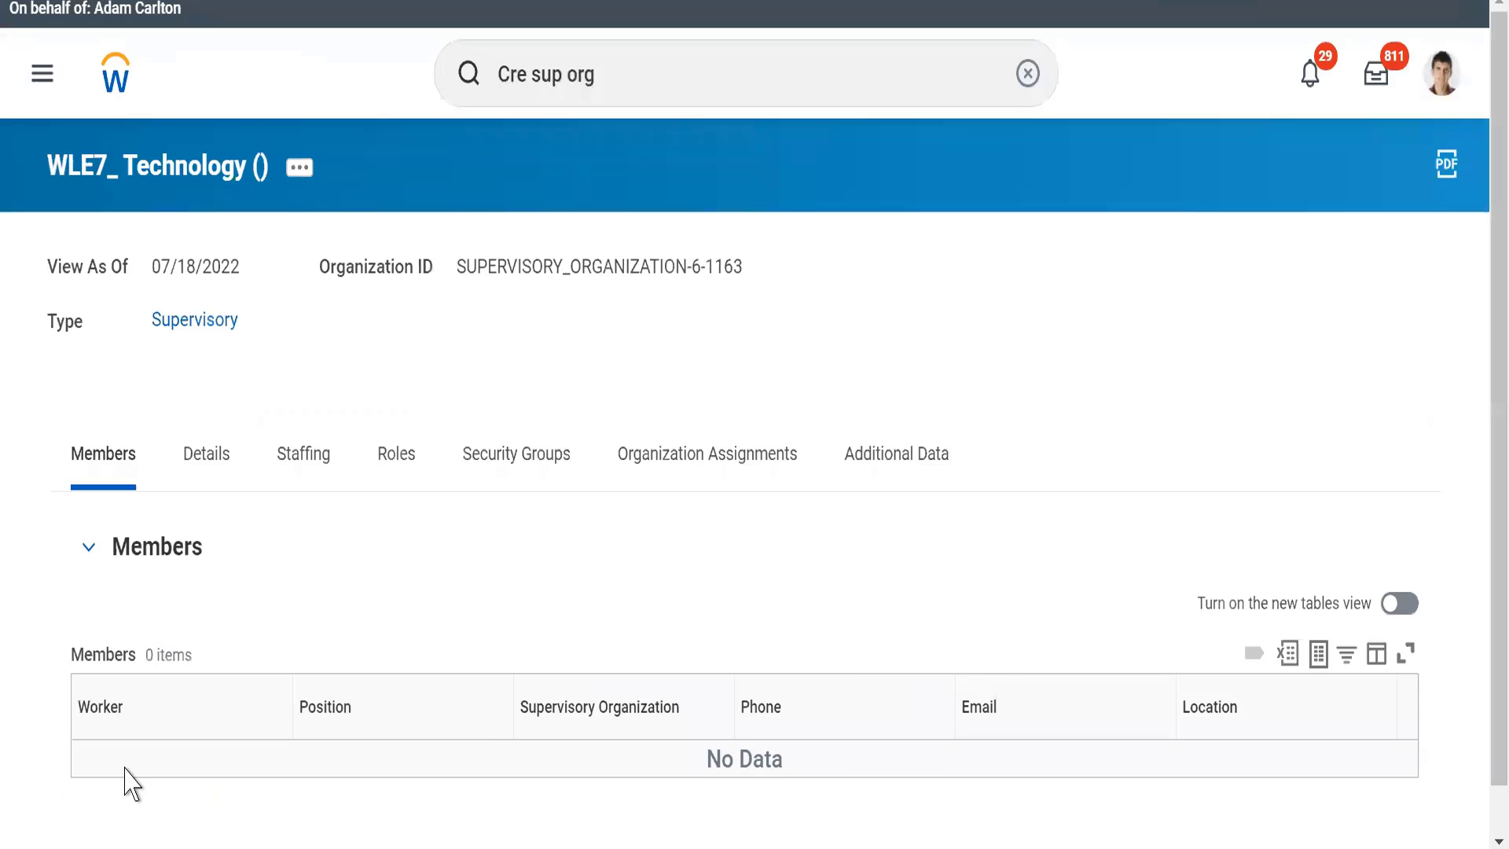
Step: Examine the Organization ID of the newly created WLE7_ Technology organization
{"action": "triple_click", "coordinate": [370, 389]}
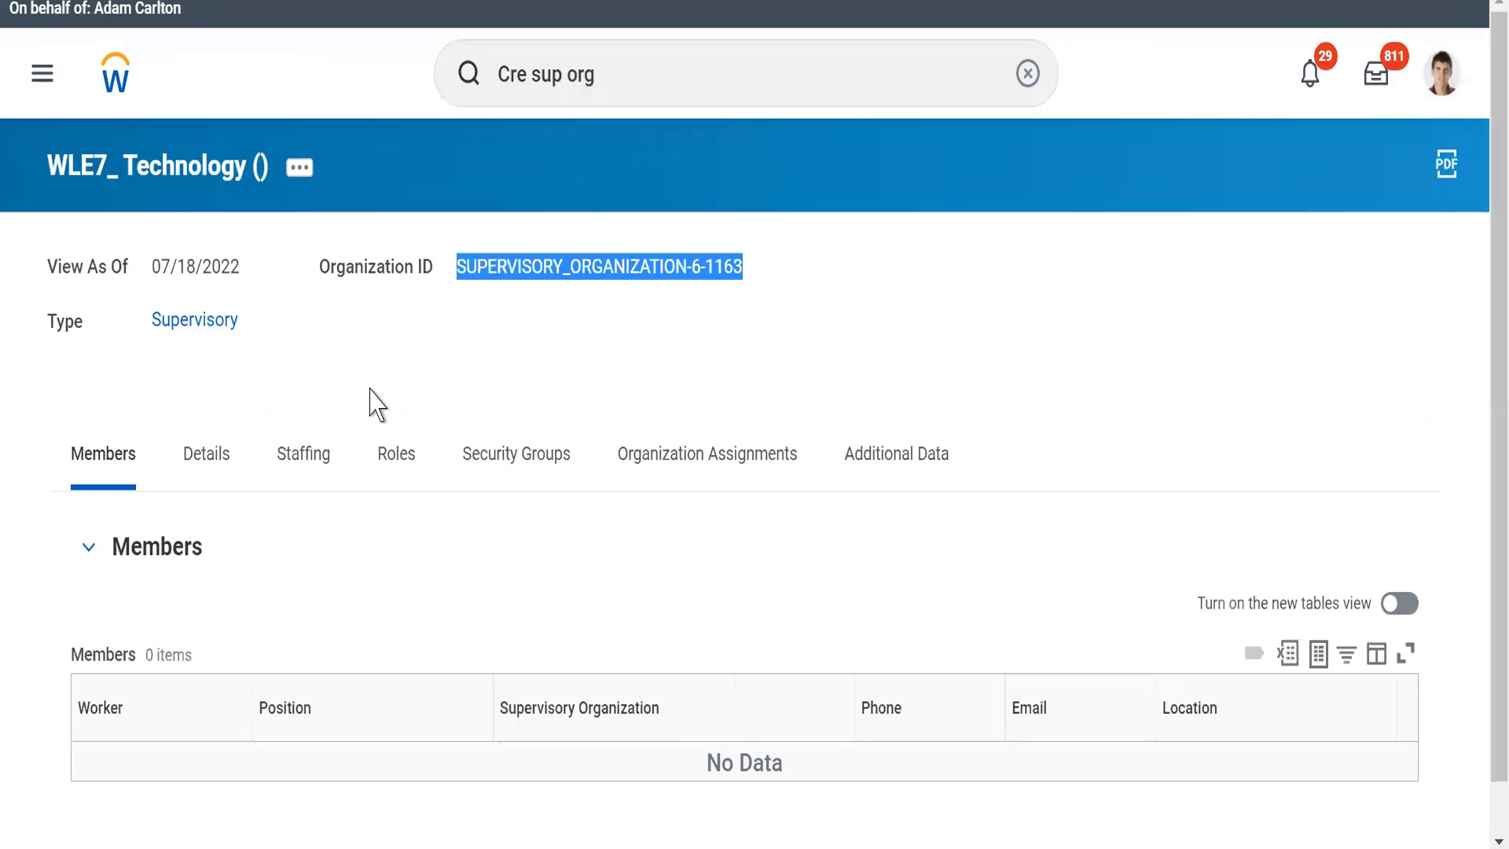
{"action": "left_click", "coordinate": [460, 293]}
{"action": "left_click_drag", "start_coordinate": [460, 270], "coordinate": [802, 274]}
{"action": "left_click", "coordinate": [293, 376]}
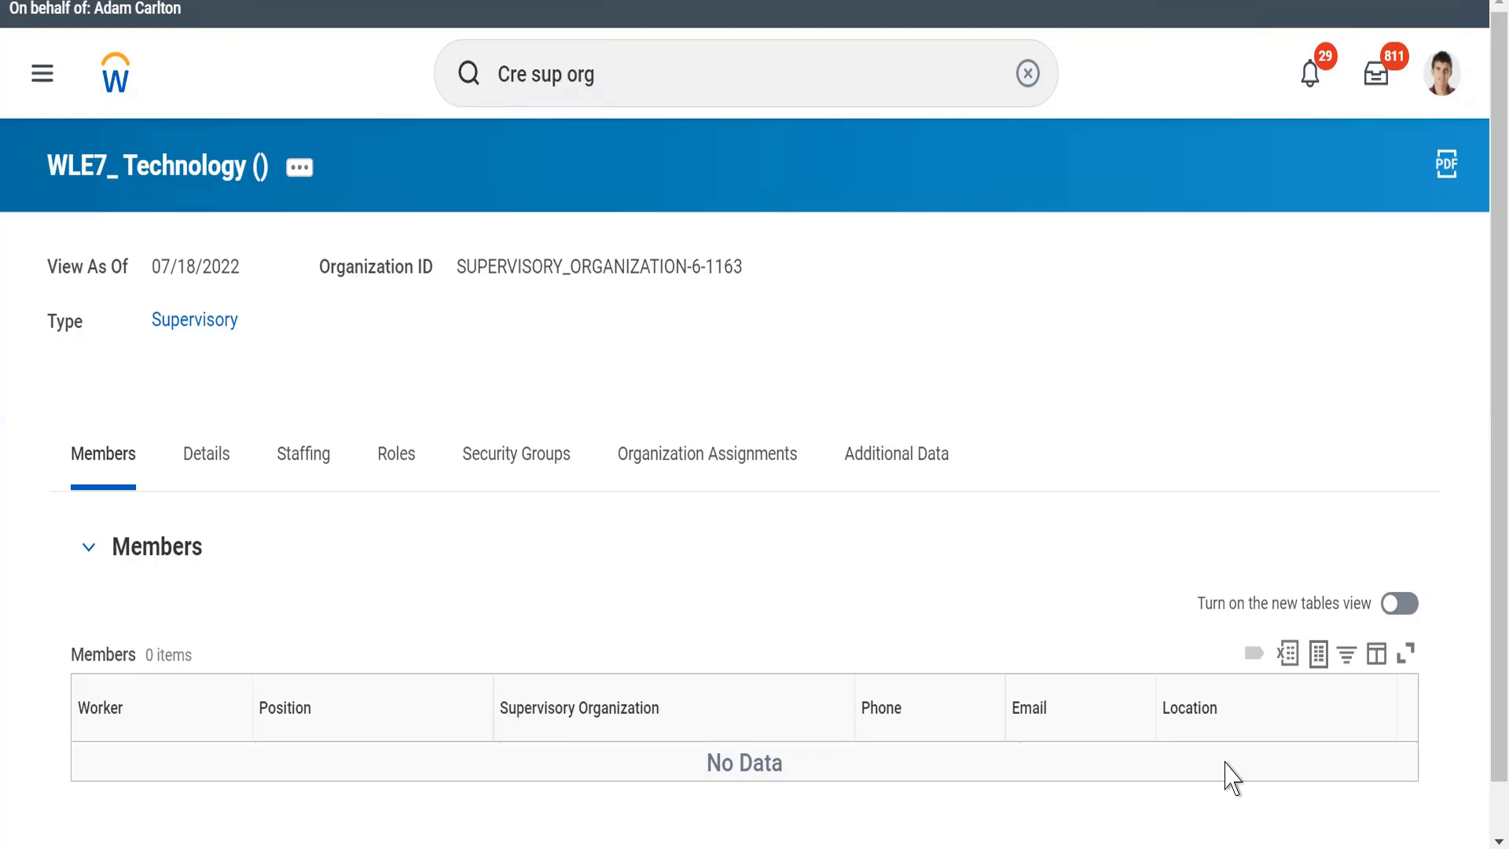
Step: Review the organization's details, checking its availability date, subtype, code, visibility and primary location
{"action": "left_click", "coordinate": [189, 476]}
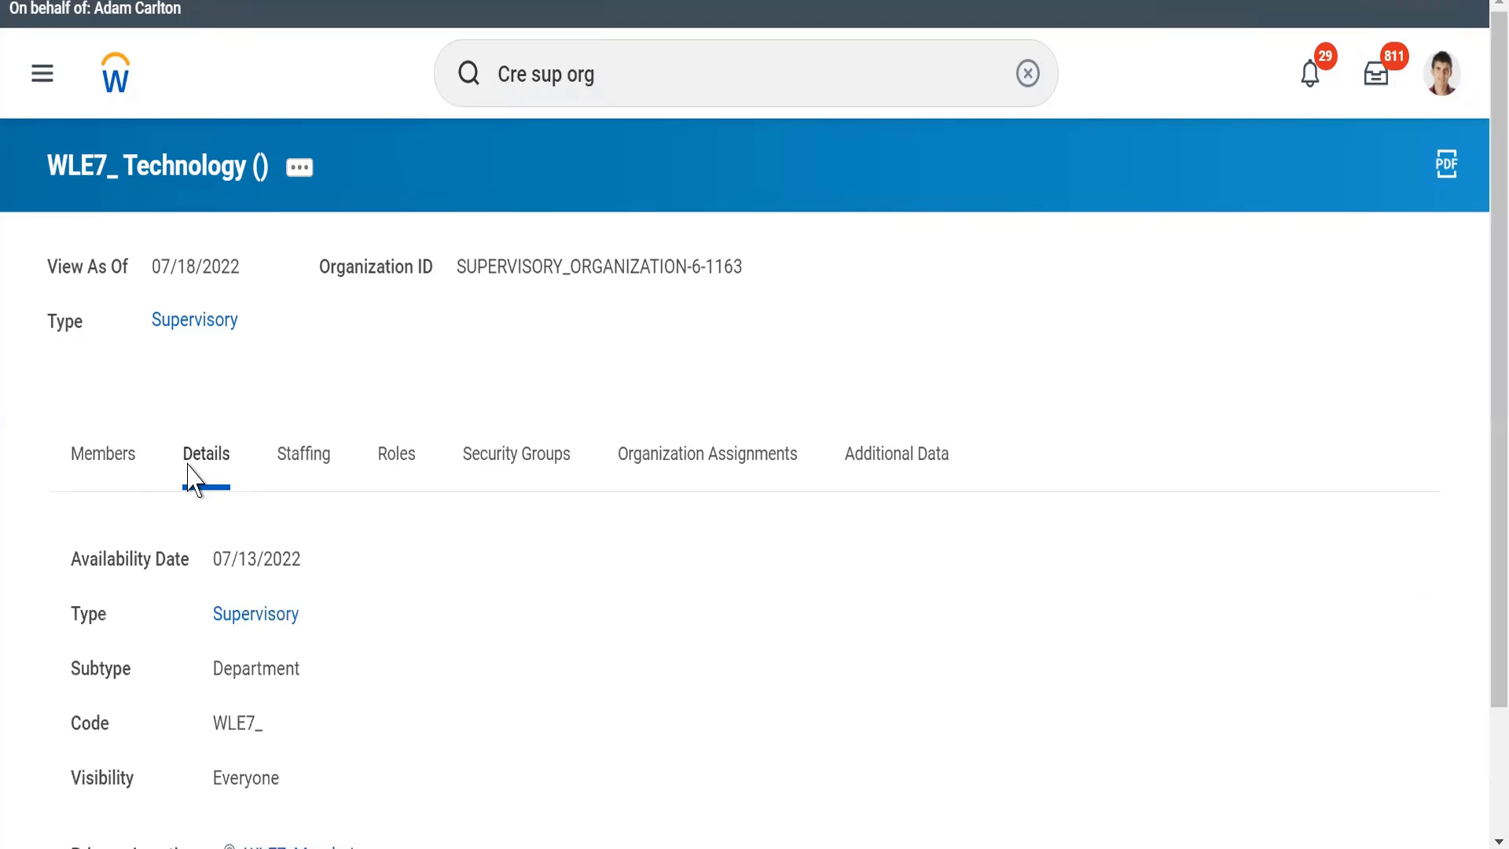
{"action": "scroll", "coordinate": [193, 478], "scroll_direction": "down", "scroll_amount": 1}
{"action": "scroll", "coordinate": [192, 478], "scroll_direction": "down", "scroll_amount": 1}
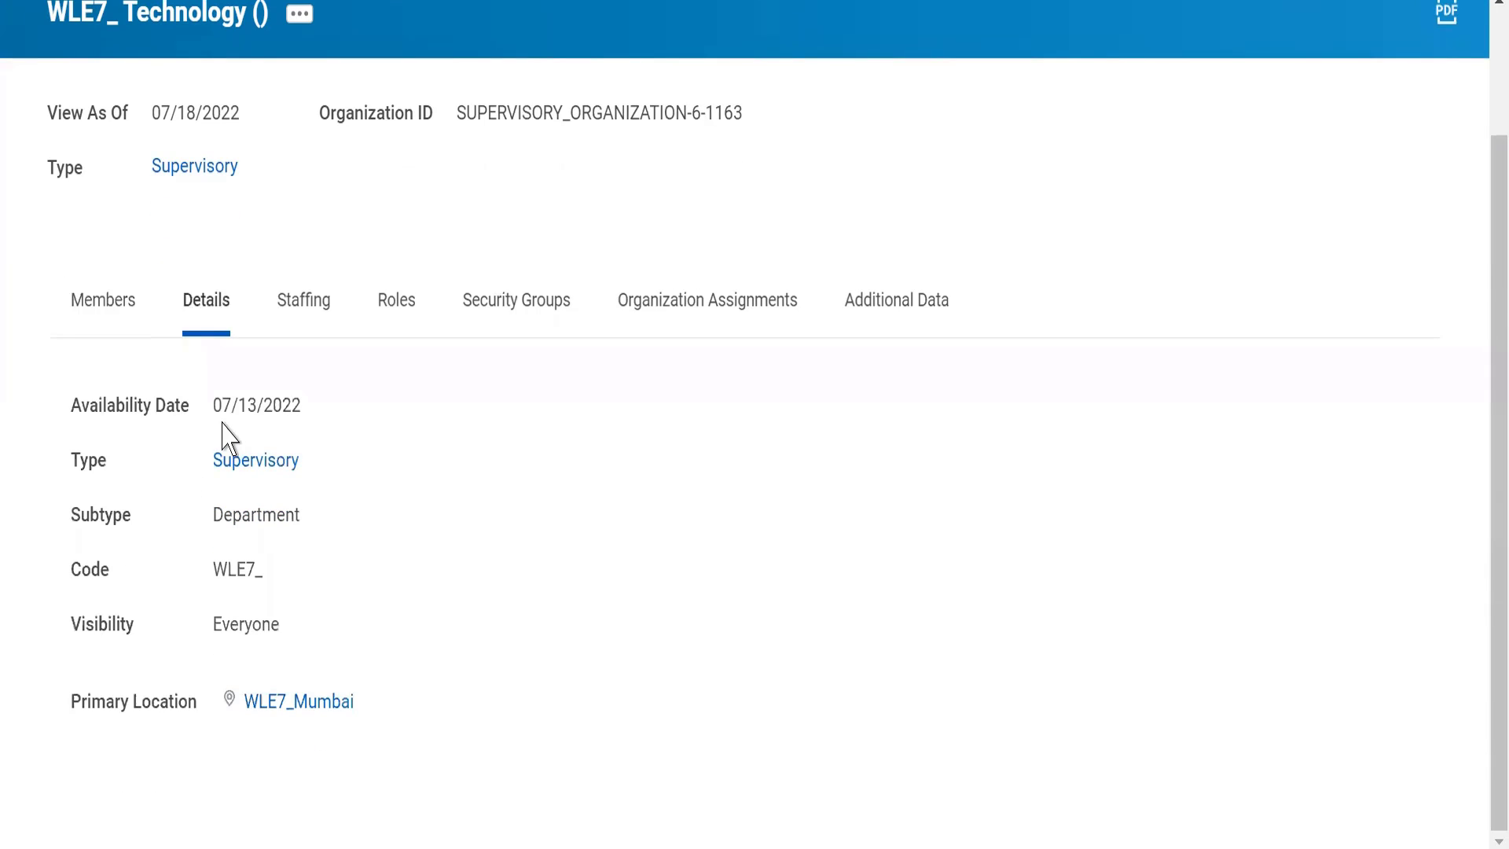
{"action": "left_click_drag", "start_coordinate": [218, 409], "coordinate": [346, 401]}
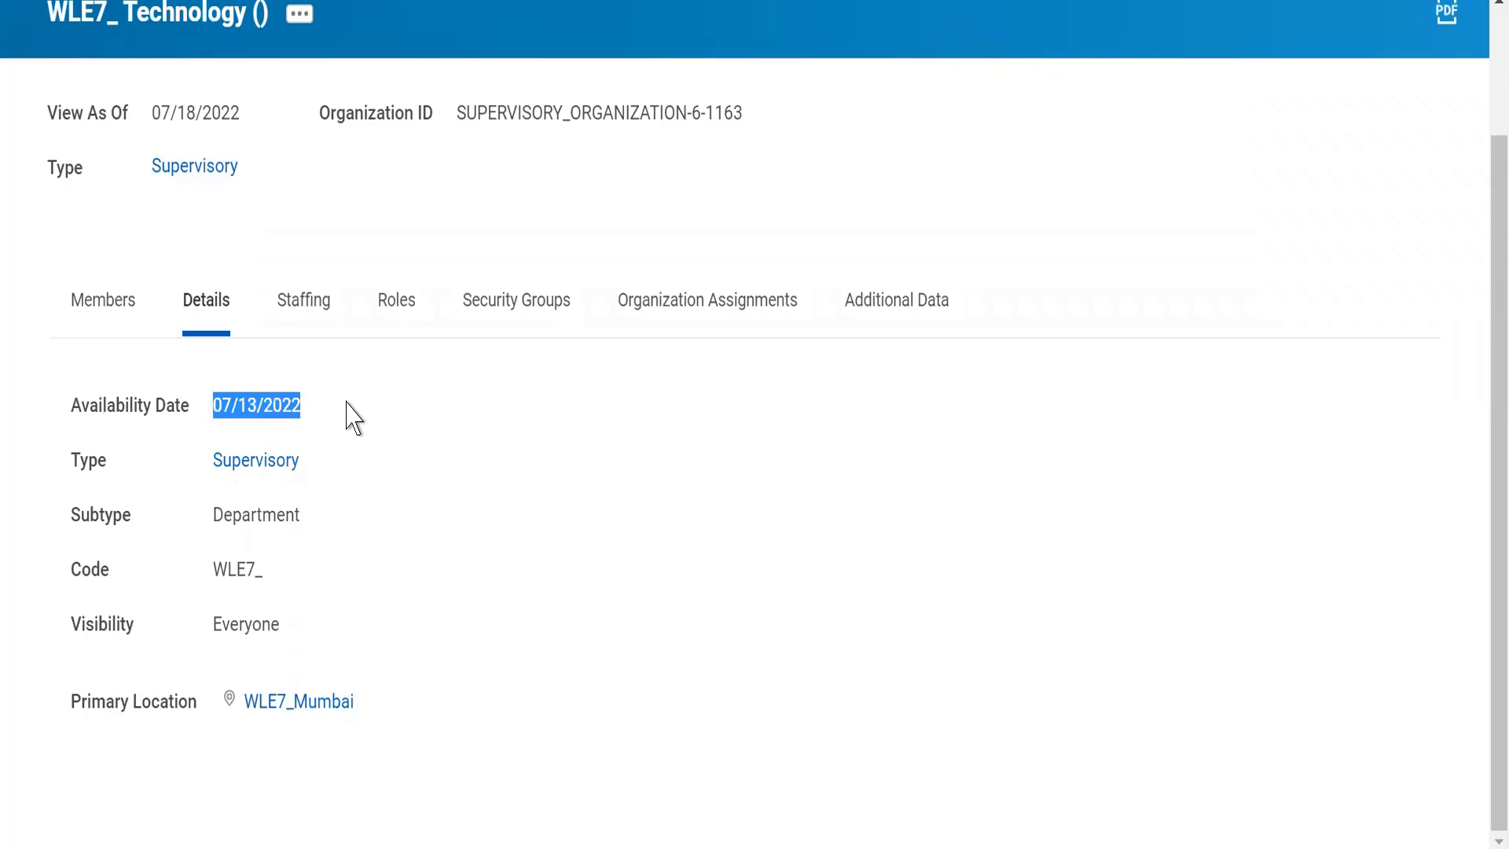
{"action": "triple_click", "coordinate": [270, 407]}
{"action": "left_click_drag", "start_coordinate": [207, 517], "coordinate": [306, 531]}
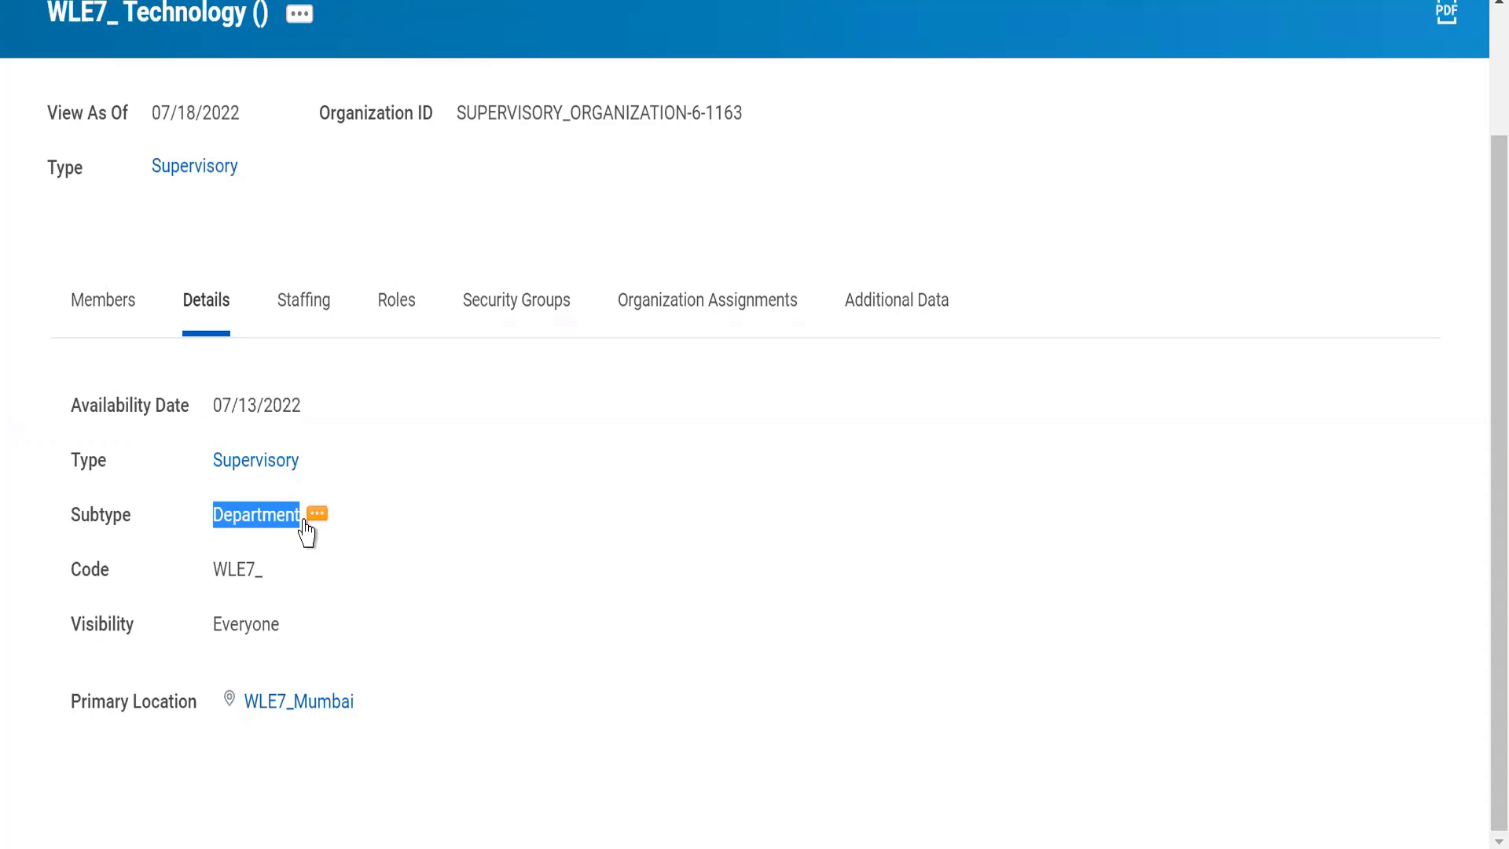
{"action": "left_click", "coordinate": [312, 598]}
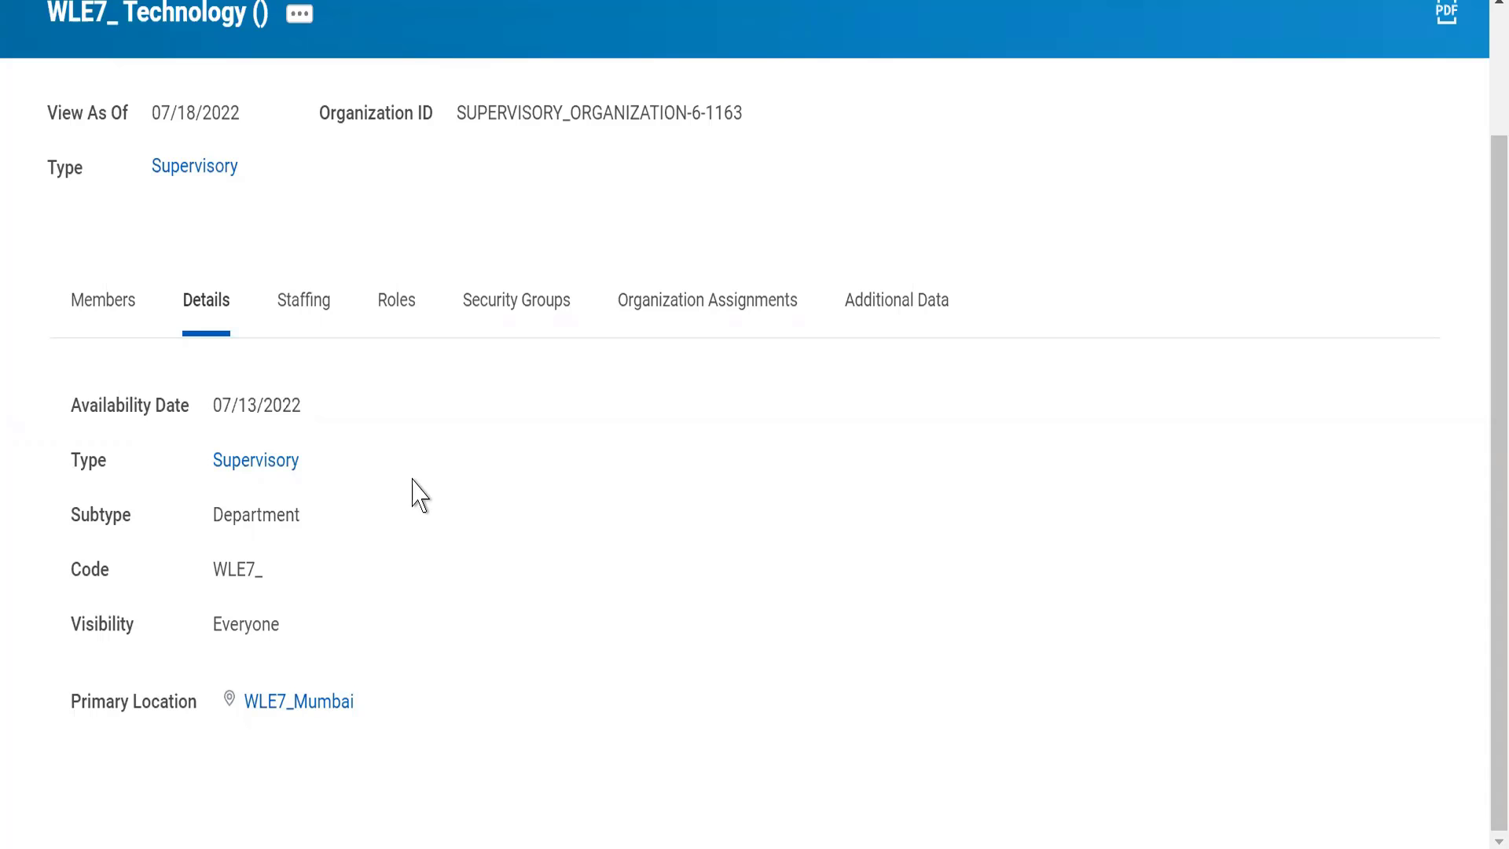
Step: Review the organization's staffing model, roles, security groups and allowed organization assignments
{"action": "left_click", "coordinate": [315, 301]}
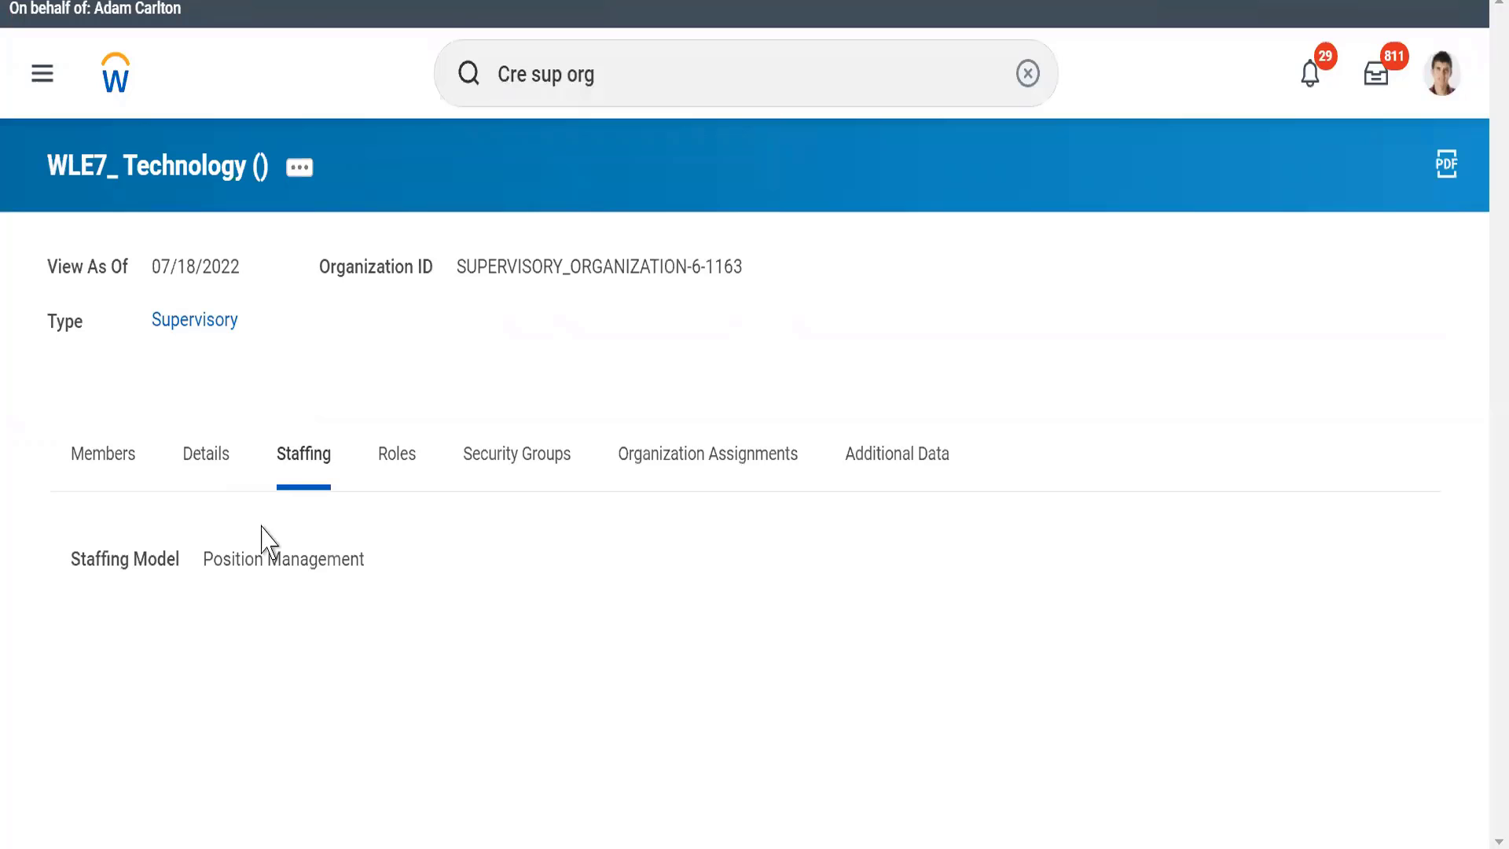
{"action": "left_click", "coordinate": [397, 451]}
{"action": "left_click", "coordinate": [507, 480]}
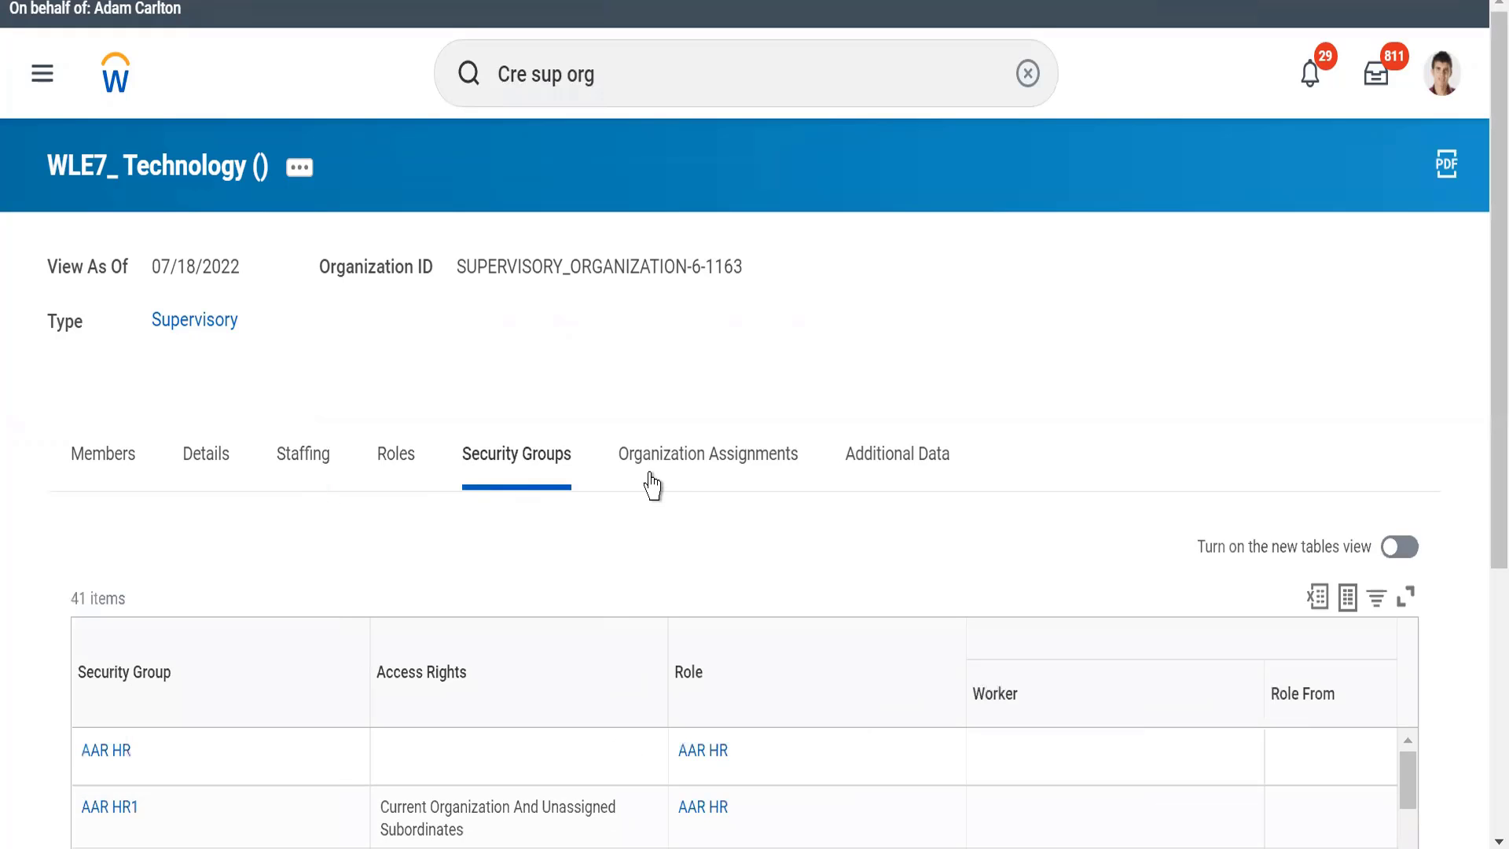
{"action": "left_click", "coordinate": [676, 476]}
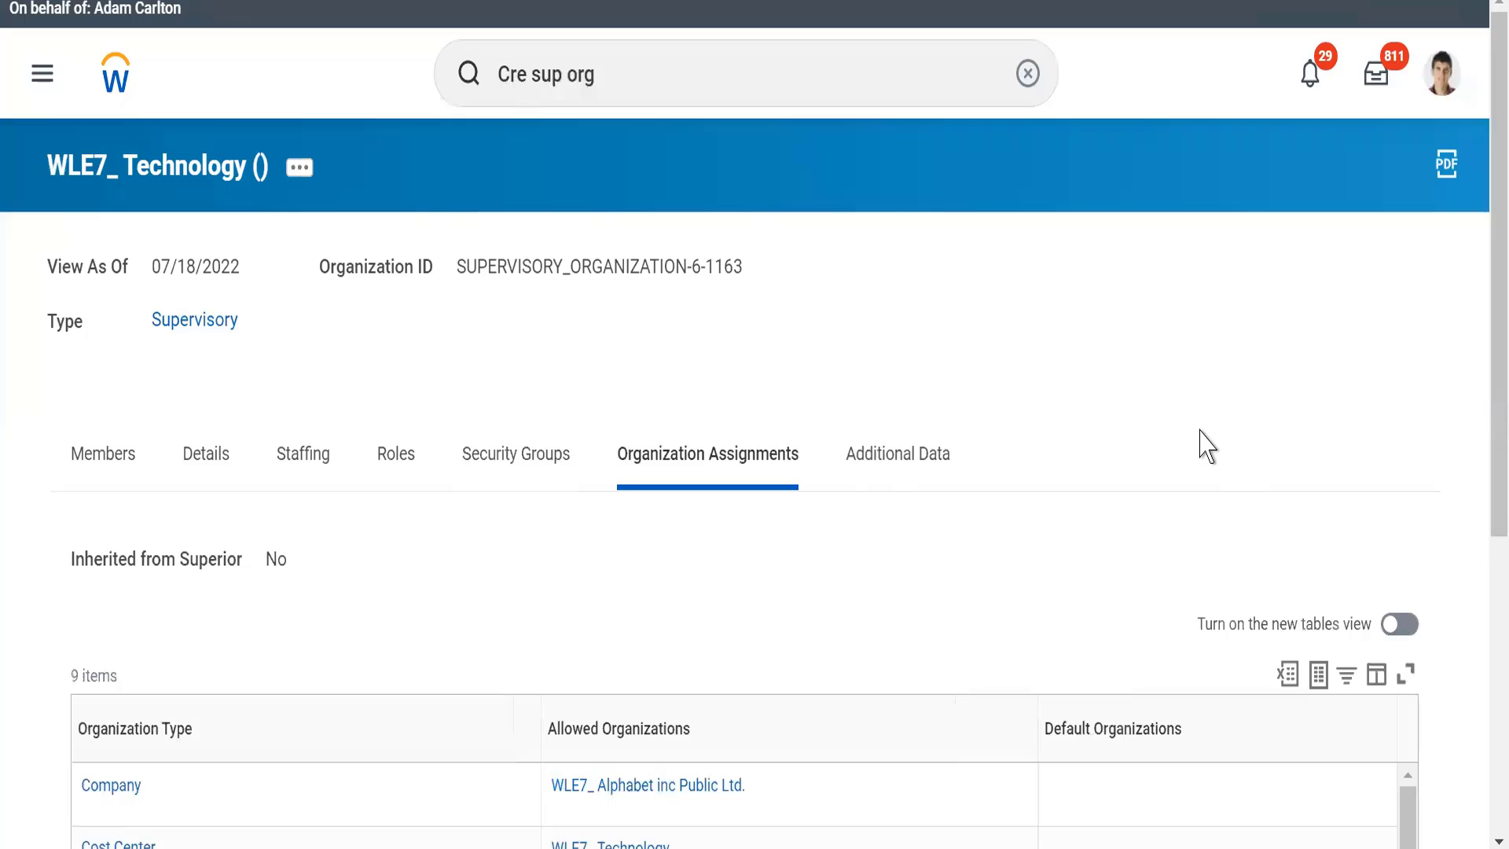
{"action": "scroll", "coordinate": [1206, 446], "scroll_direction": "down", "scroll_amount": 4}
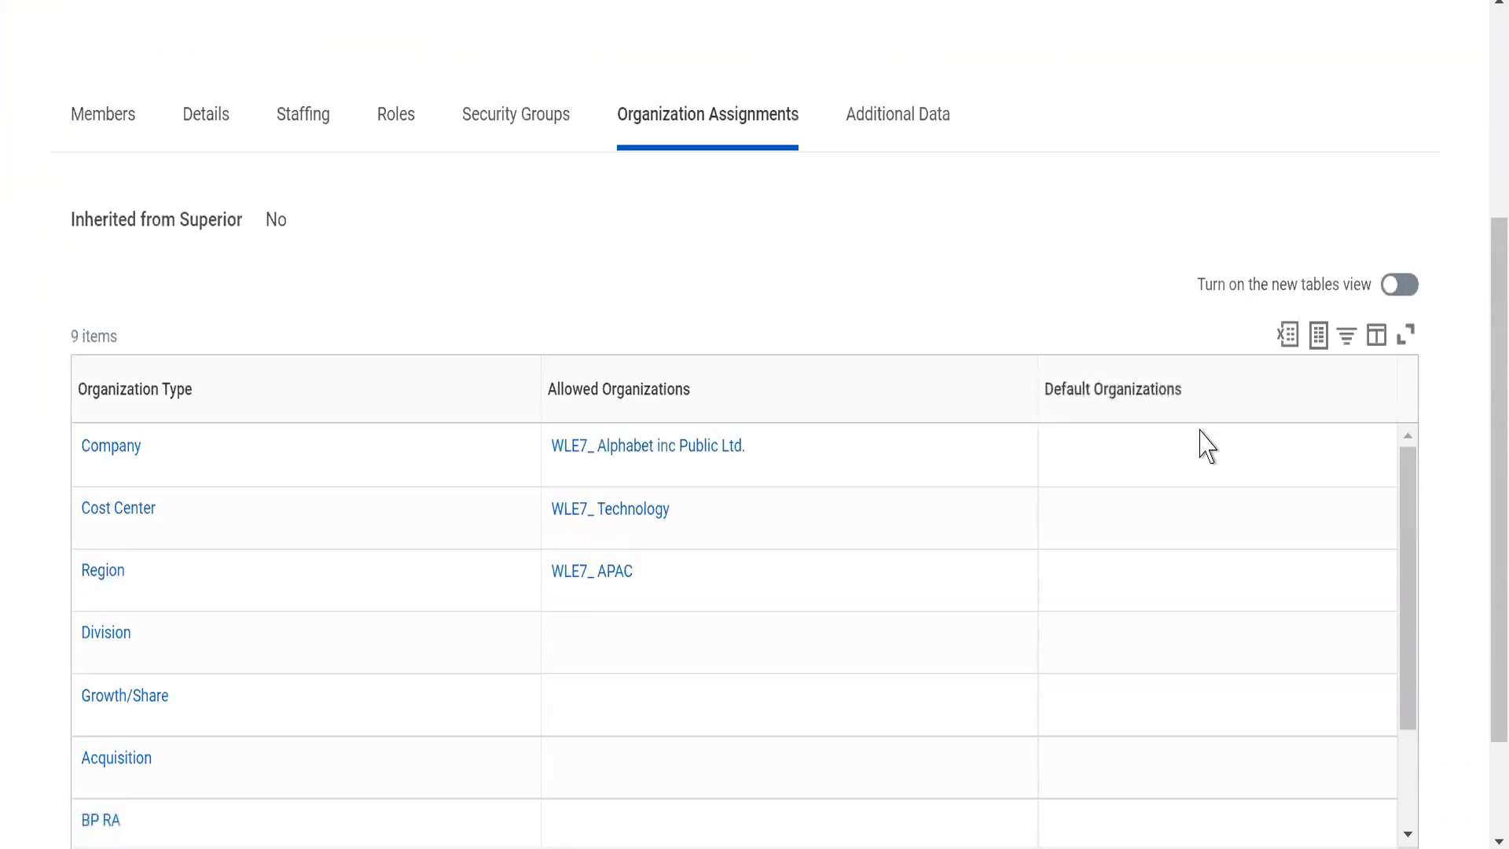
{"action": "scroll", "coordinate": [1206, 446], "scroll_direction": "down", "scroll_amount": 1}
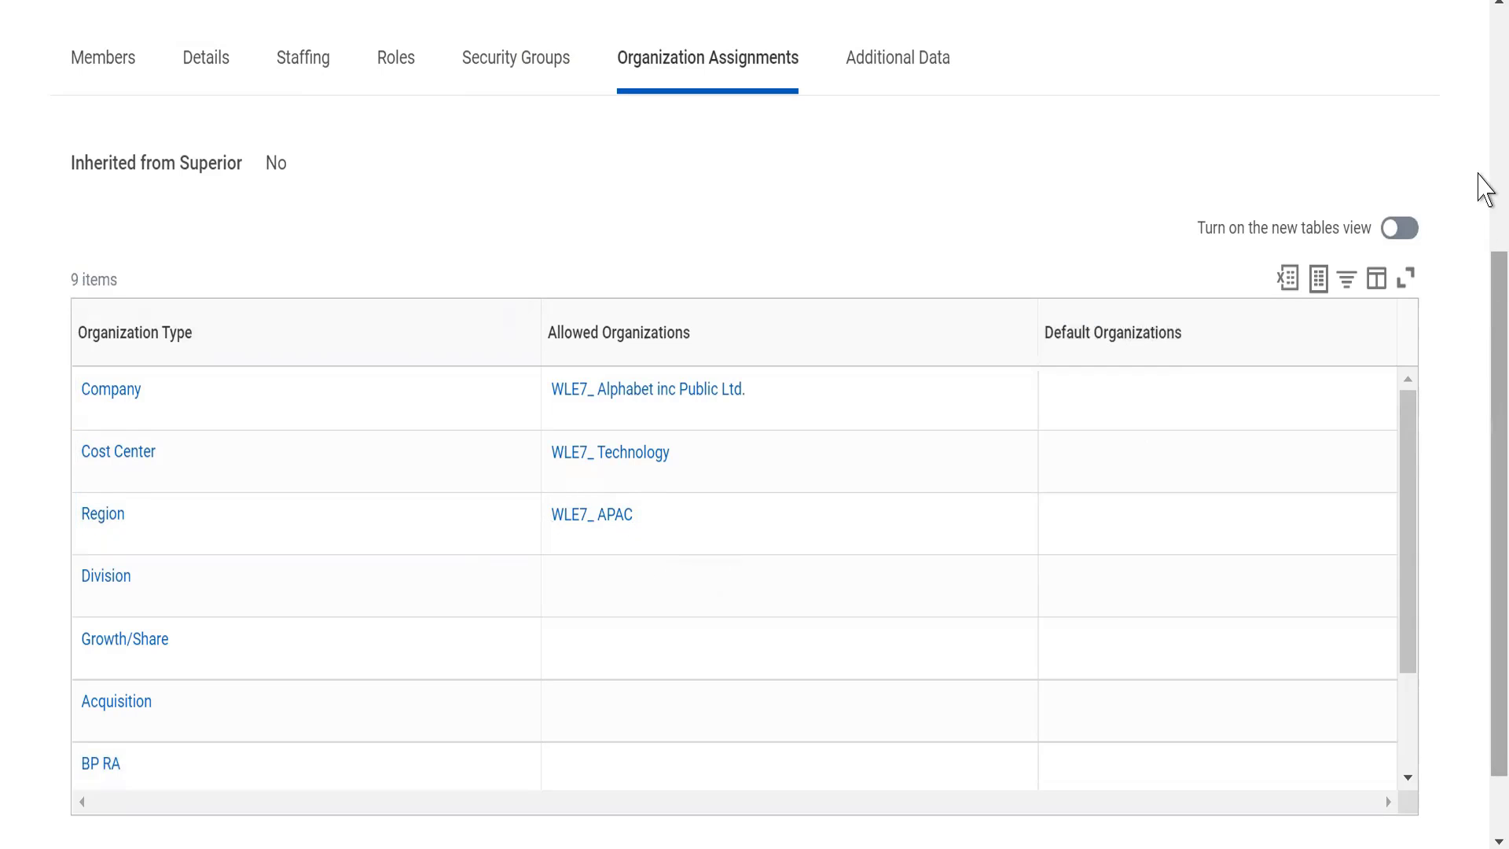
{"action": "scroll", "coordinate": [1484, 57], "scroll_direction": "up", "scroll_amount": 5}
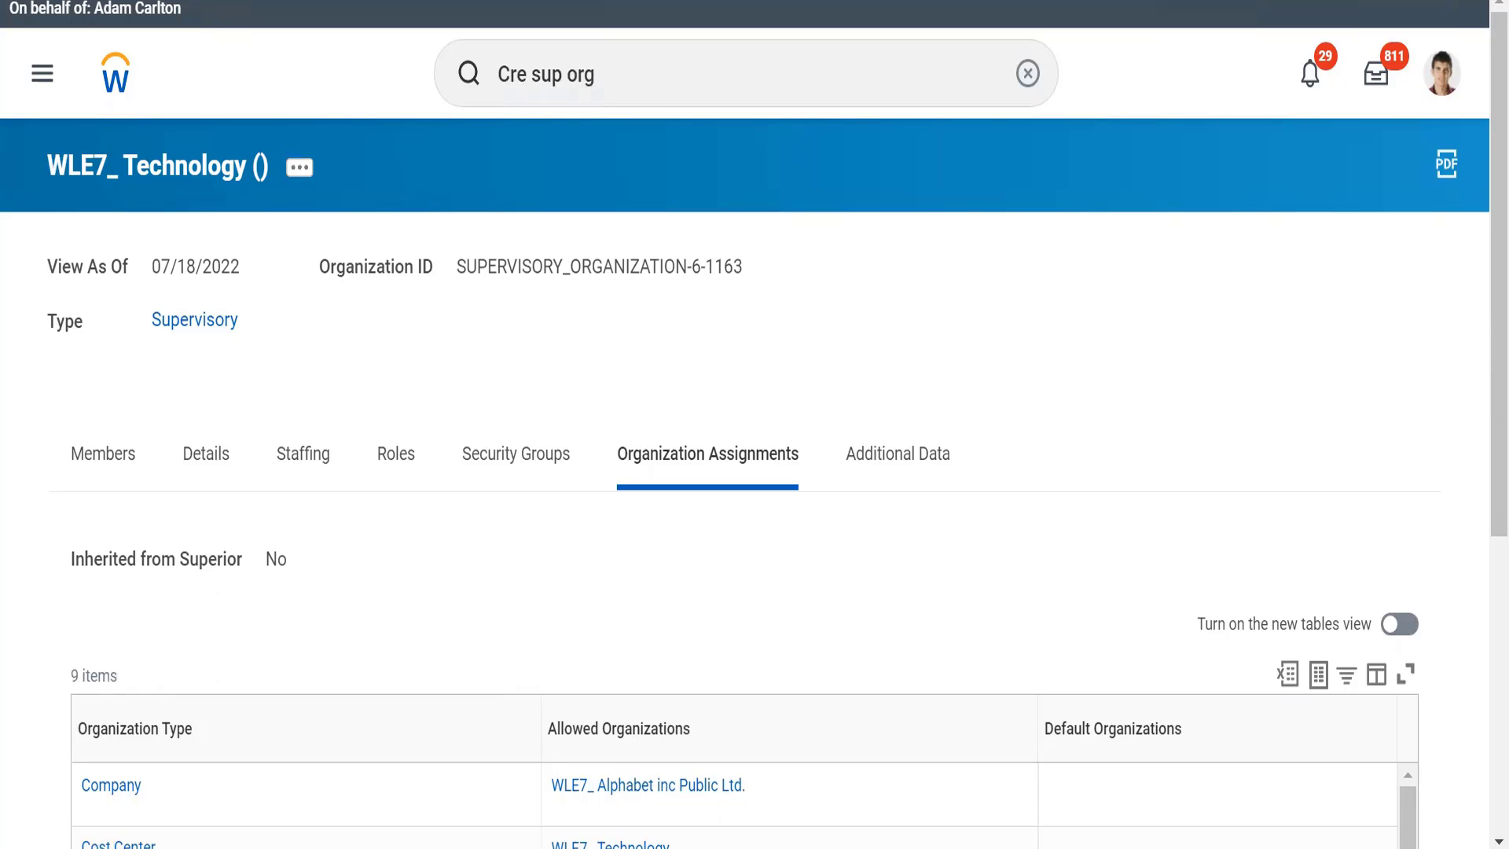
Step: Switch to the WD Class1 notes in Notepad and find the section on creating cost centres
{"action": "key", "text": "alt+Tab"}
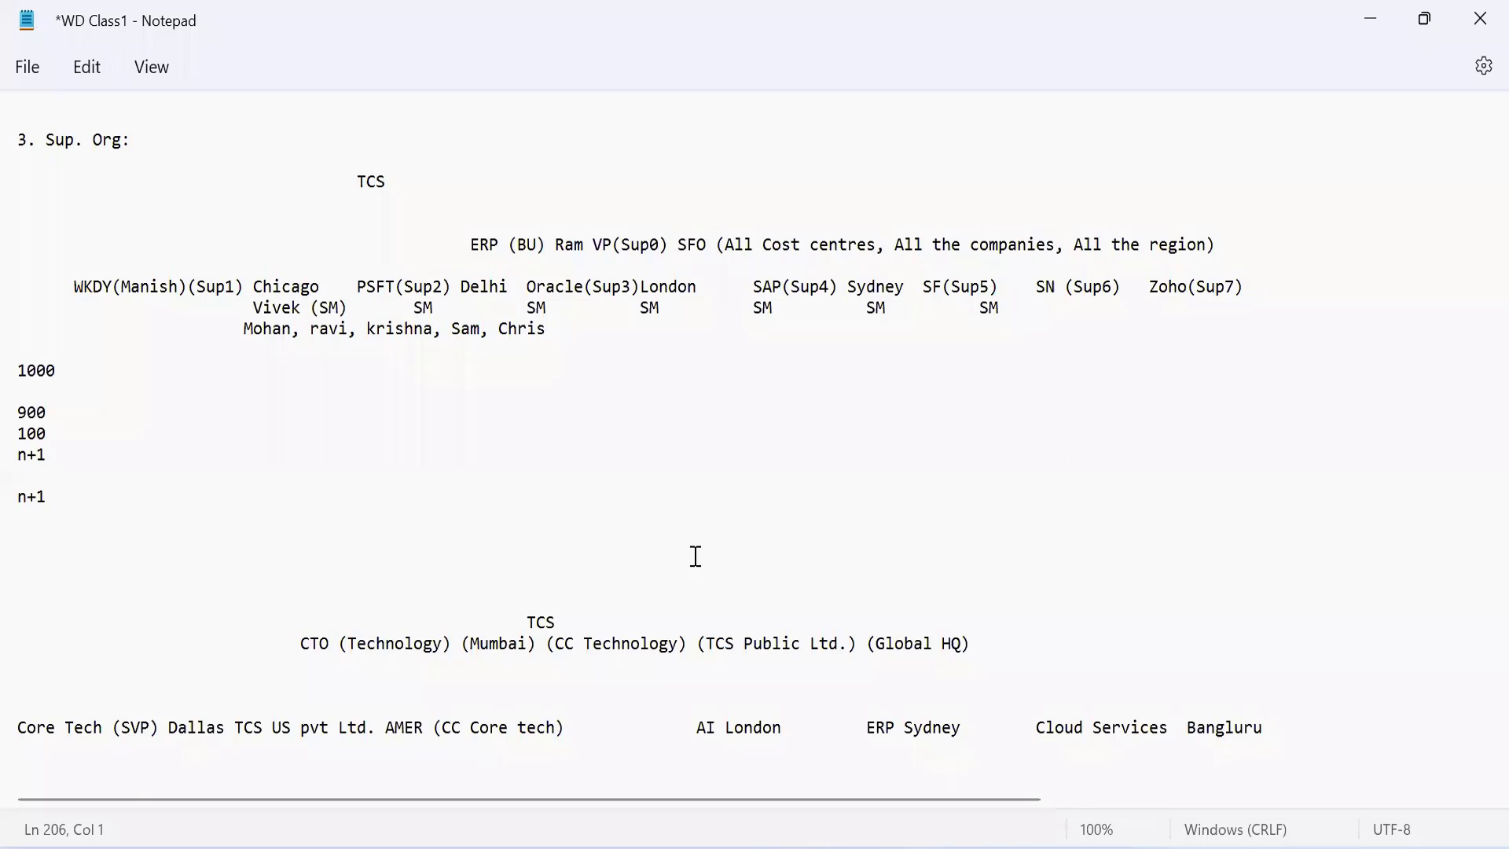
{"action": "key", "text": "Down"}
{"action": "key", "text": "Down"}
{"action": "key", "text": "Down"}
{"action": "key", "text": "Down"}
{"action": "key", "text": "Down"}
{"action": "key", "text": "Down"}
{"action": "key", "text": "Down"}
{"action": "key", "text": "Down"}
{"action": "key", "text": "Down"}
{"action": "key", "text": "Down"}
{"action": "key", "text": "Down"}
{"action": "key", "text": "Down"}
{"action": "key", "text": "Down"}
{"action": "key", "text": "Down"}
{"action": "key", "text": "Down"}
{"action": "key", "text": "Down"}
{"action": "key", "text": "Down"}
{"action": "key", "text": "Down"}
{"action": "key", "text": "Down"}
{"action": "key", "text": "Down"}
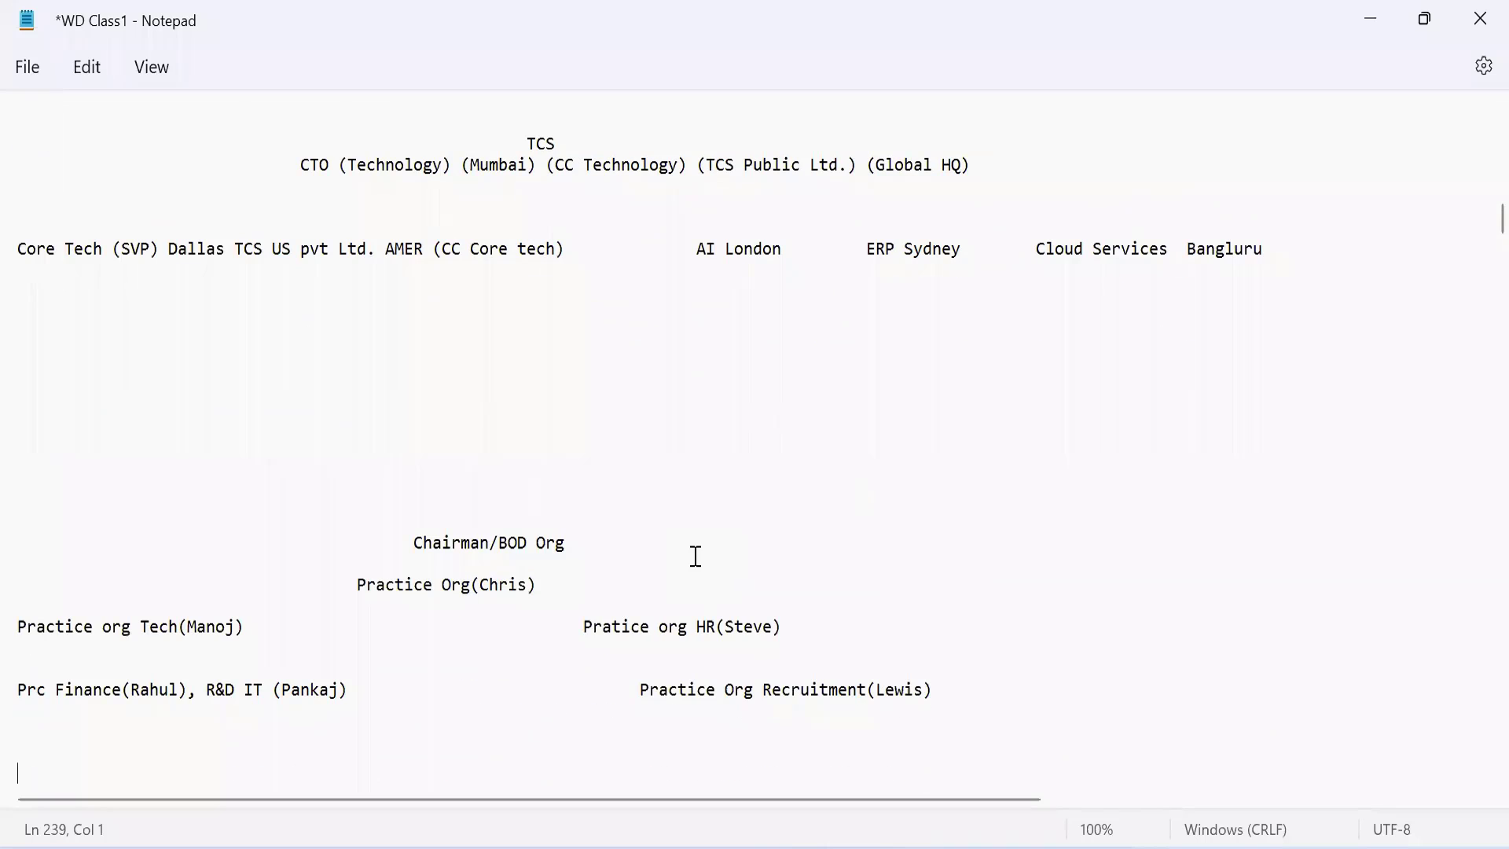
{"action": "key", "text": "Up"}
{"action": "key", "text": "Up"}
{"action": "key", "text": "Up"}
{"action": "key", "text": "Up"}
{"action": "key", "text": "Up"}
{"action": "key", "text": "Up"}
{"action": "key", "text": "Up"}
{"action": "key", "text": "Up"}
{"action": "key", "text": "Up"}
{"action": "key", "text": "Up"}
{"action": "key", "text": "Up"}
{"action": "key", "text": "Up"}
{"action": "key", "text": "Up"}
{"action": "key", "text": "Up"}
{"action": "key", "text": "Up"}
{"action": "key", "text": "Up"}
{"action": "key", "text": "Up"}
{"action": "key", "text": "Up"}
{"action": "key", "text": "Up"}
{"action": "key", "text": "Up"}
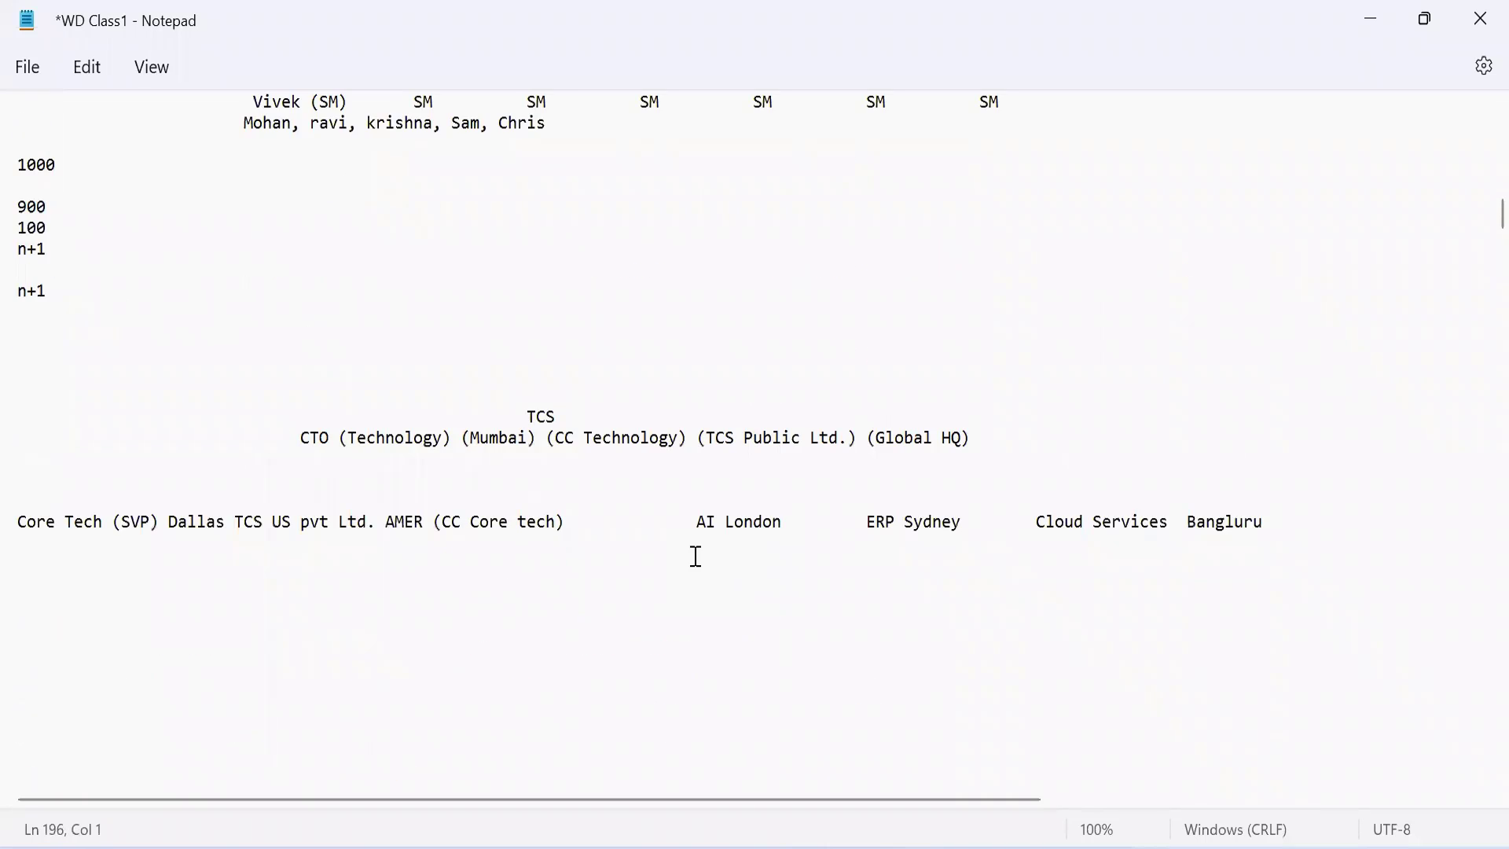
{"action": "key", "text": "Up"}
{"action": "key", "text": "Up"}
{"action": "key", "text": "Up"}
{"action": "key", "text": "Up"}
{"action": "key", "text": "Up"}
{"action": "key", "text": "Up"}
{"action": "key", "text": "Up"}
{"action": "key", "text": "Up"}
{"action": "key", "text": "Up"}
{"action": "key", "text": "Up"}
{"action": "key", "text": "Up"}
{"action": "key", "text": "Up"}
{"action": "key", "text": "Up"}
{"action": "key", "text": "Up"}
{"action": "key", "text": "Up"}
{"action": "key", "text": "Up"}
{"action": "key", "text": "Up"}
{"action": "key", "text": "Up"}
{"action": "key", "text": "Up"}
{"action": "key", "text": "Up"}
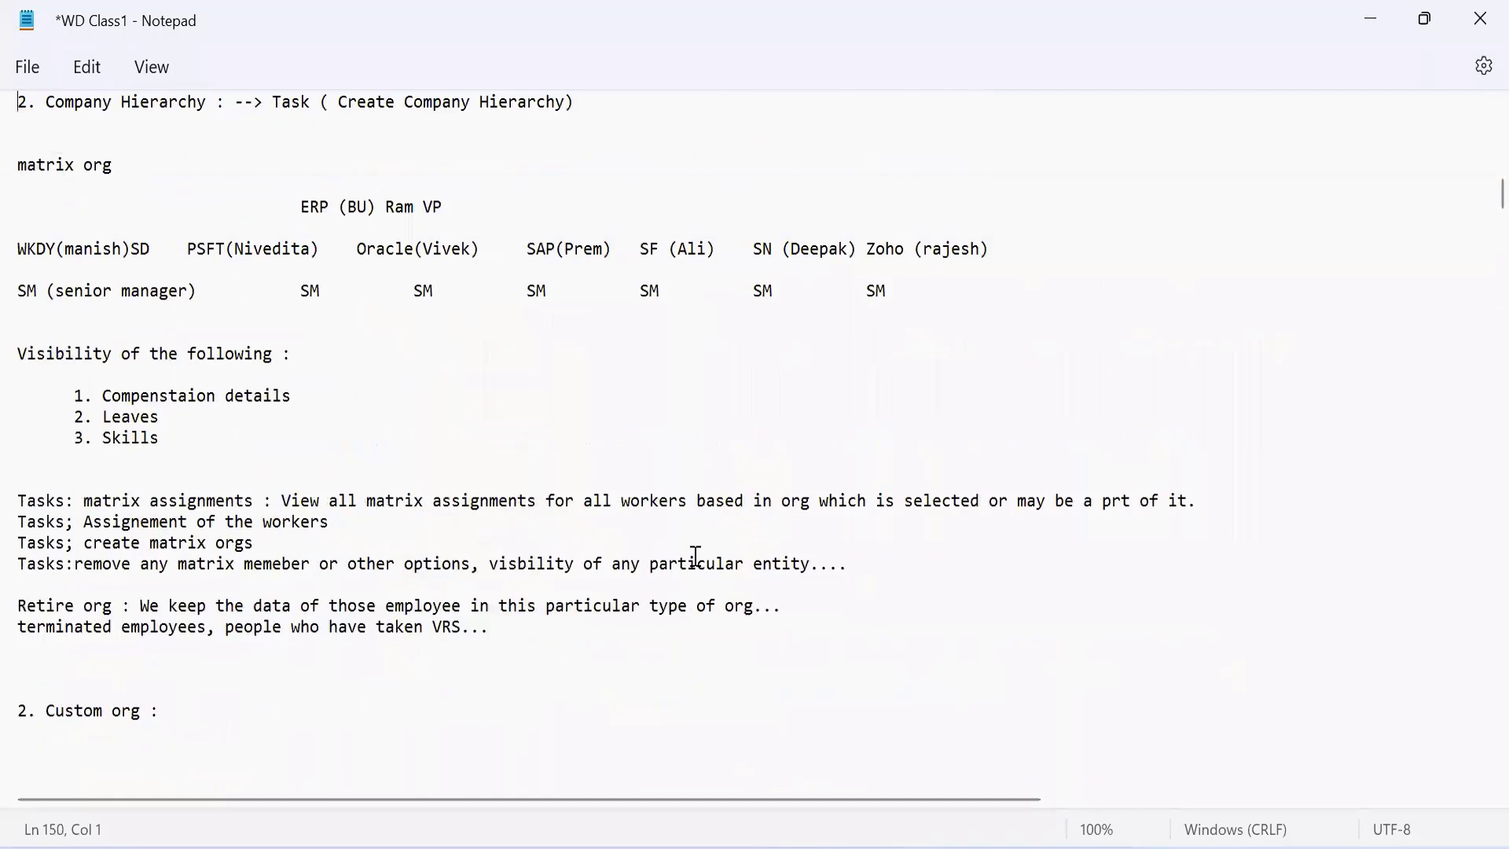
{"action": "key", "text": "Up"}
{"action": "key", "text": "Up"}
{"action": "key", "text": "Up"}
{"action": "key", "text": "Up"}
{"action": "key", "text": "Up"}
{"action": "key", "text": "Up"}
{"action": "key", "text": "Up"}
{"action": "key", "text": "Up"}
{"action": "key", "text": "Up"}
{"action": "key", "text": "Up"}
{"action": "key", "text": "Up"}
{"action": "key", "text": "Up"}
{"action": "key", "text": "Up"}
{"action": "key", "text": "Up"}
{"action": "key", "text": "Up"}
{"action": "key", "text": "Up"}
{"action": "key", "text": "Up"}
{"action": "key", "text": "Up"}
{"action": "key", "text": "Up"}
{"action": "key", "text": "Up"}
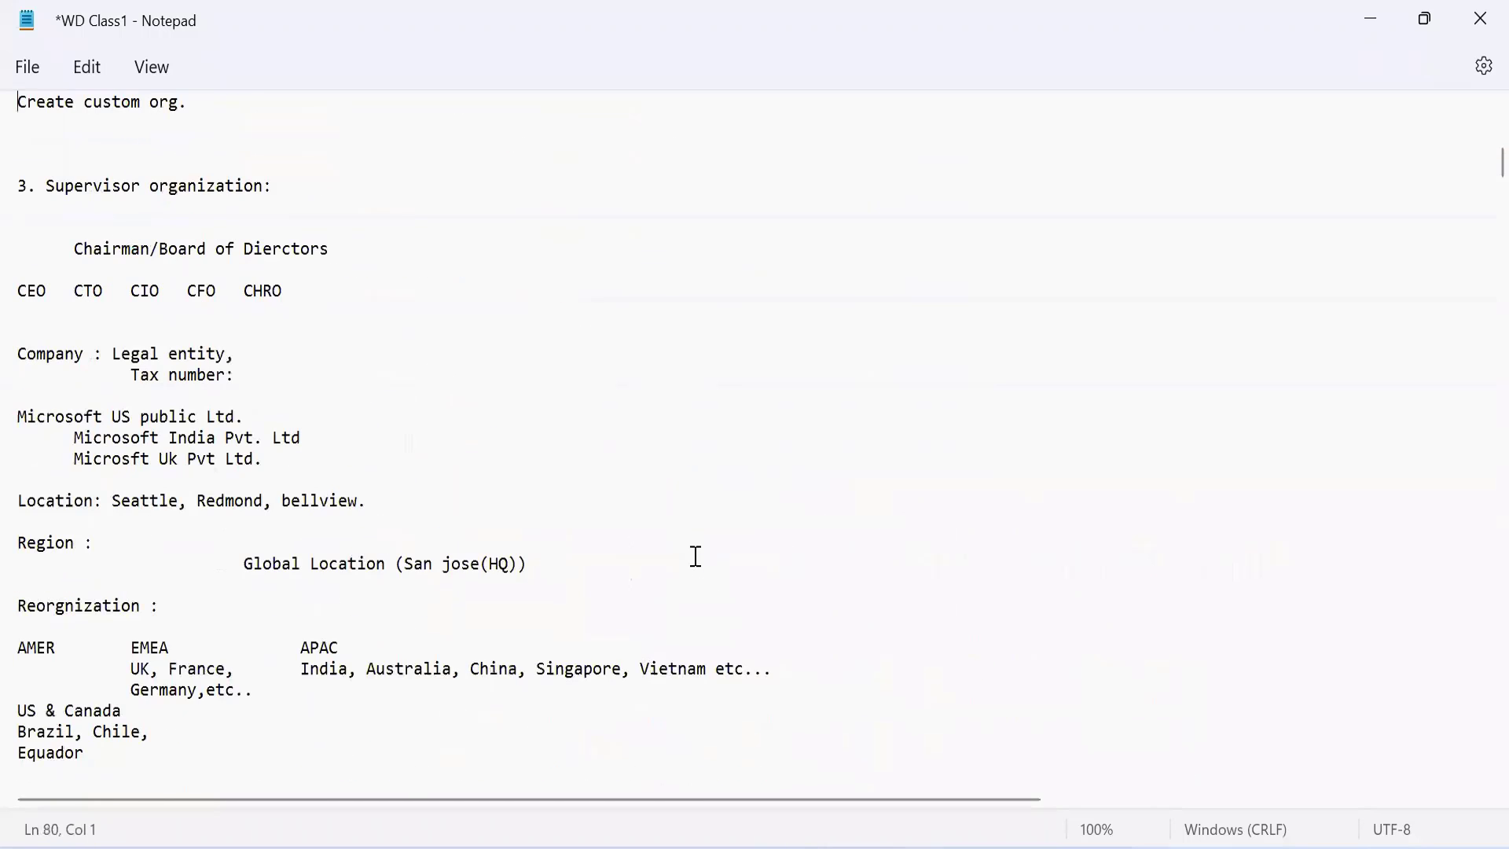
{"action": "key", "text": "Up"}
{"action": "key", "text": "Up"}
{"action": "key", "text": "Up"}
{"action": "key", "text": "Up"}
{"action": "key", "text": "Up"}
{"action": "key", "text": "Up"}
{"action": "key", "text": "Up"}
{"action": "key", "text": "Up"}
{"action": "key", "text": "Up"}
{"action": "key", "text": "Up"}
{"action": "key", "text": "Up"}
{"action": "key", "text": "Up"}
{"action": "key", "text": "Up"}
{"action": "key", "text": "Up"}
{"action": "key", "text": "Up"}
{"action": "key", "text": "Up"}
{"action": "key", "text": "Up"}
{"action": "key", "text": "Up"}
{"action": "key", "text": "Up"}
{"action": "key", "text": "Up"}
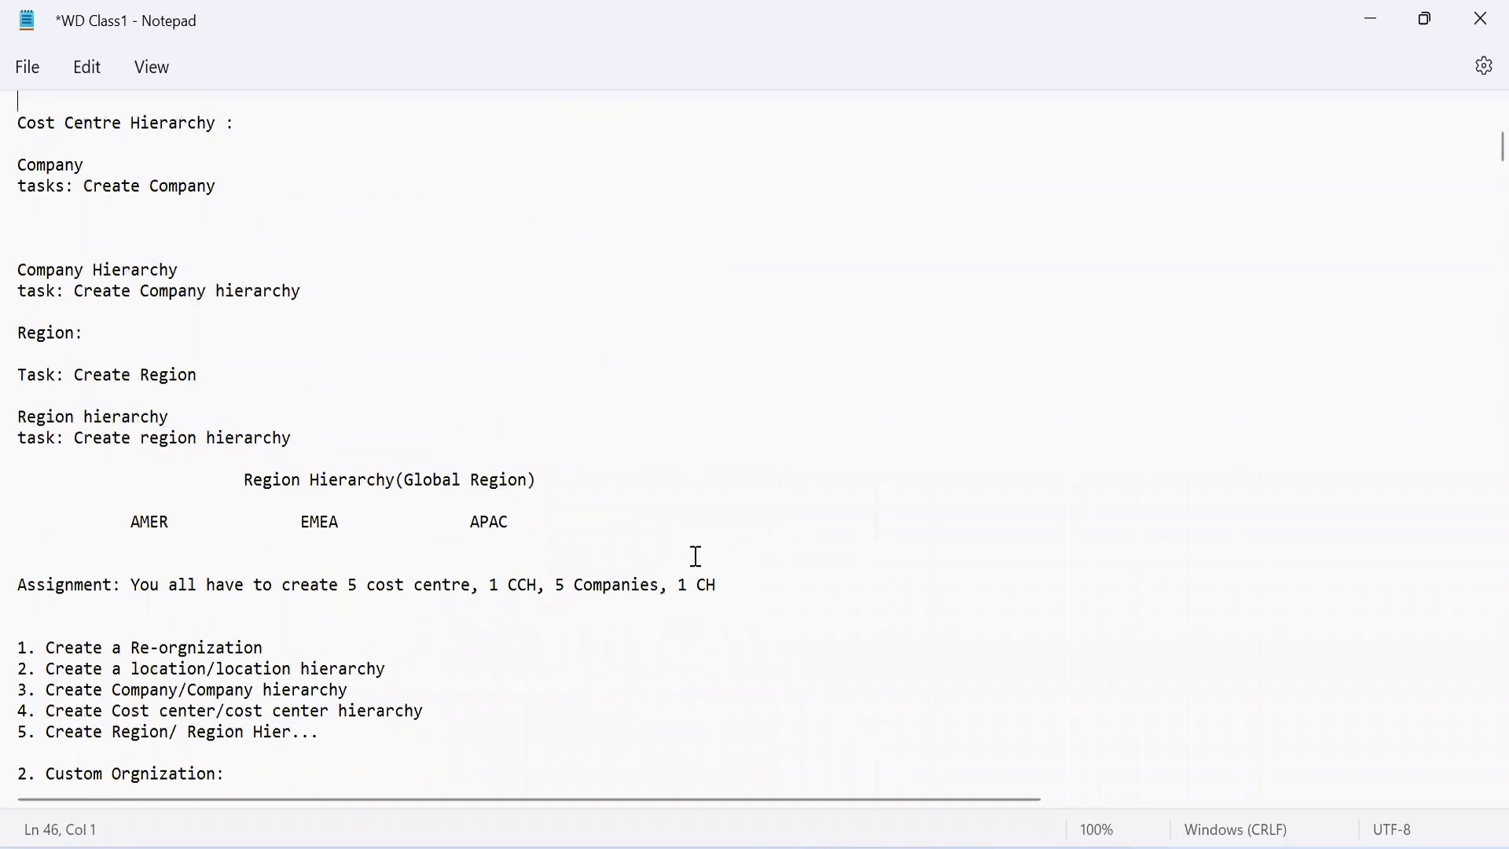
{"action": "key", "text": "Up"}
{"action": "key", "text": "Up"}
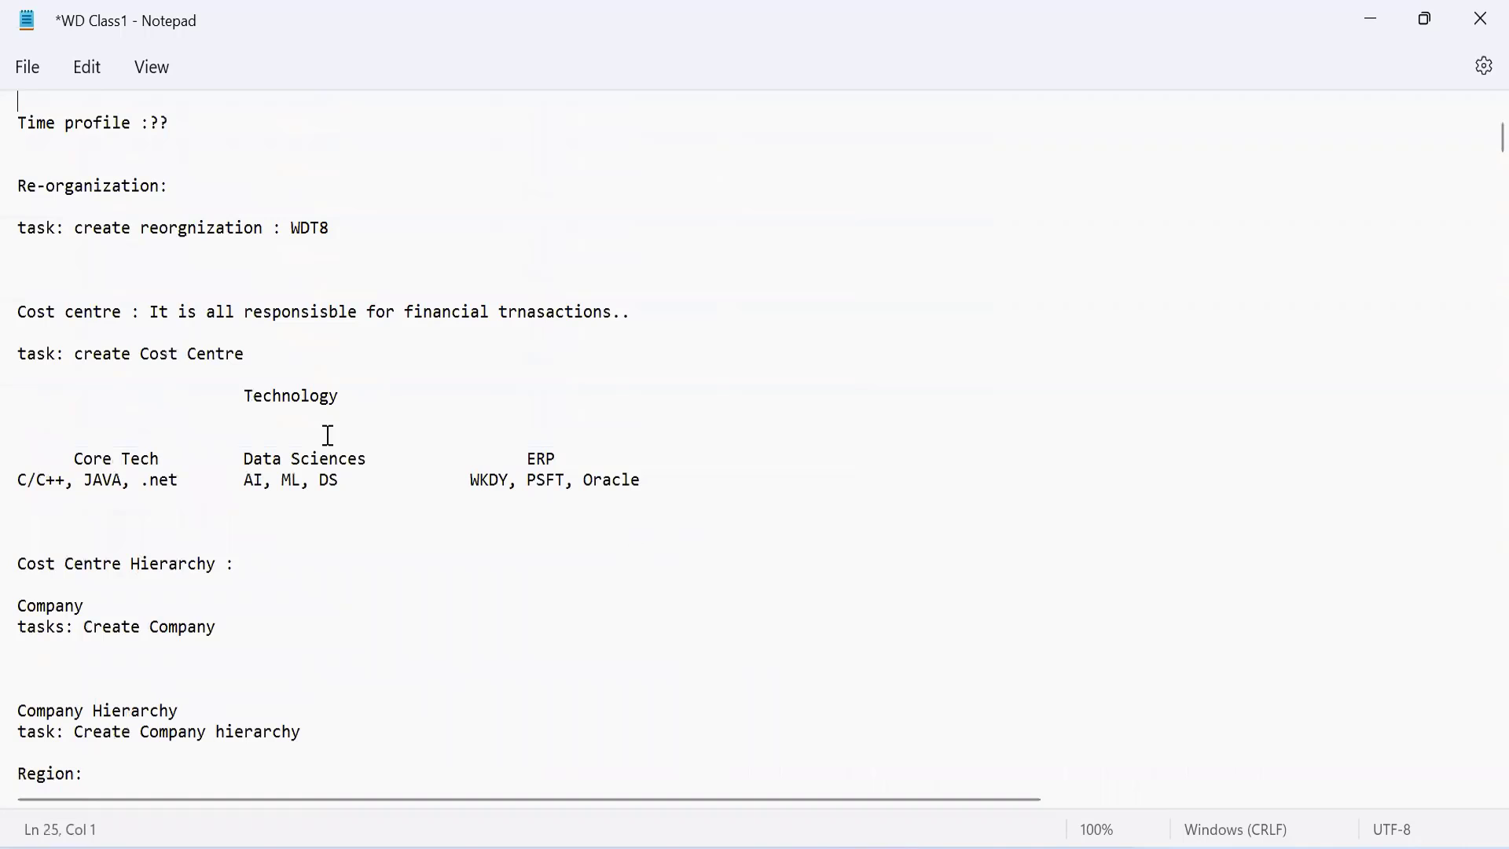
Step: Examine the cost centre structure in the notes, with Technology above Core Tech, Data Sciences and ERP
{"action": "triple_click", "coordinate": [248, 397]}
{"action": "double_click", "coordinate": [254, 398]}
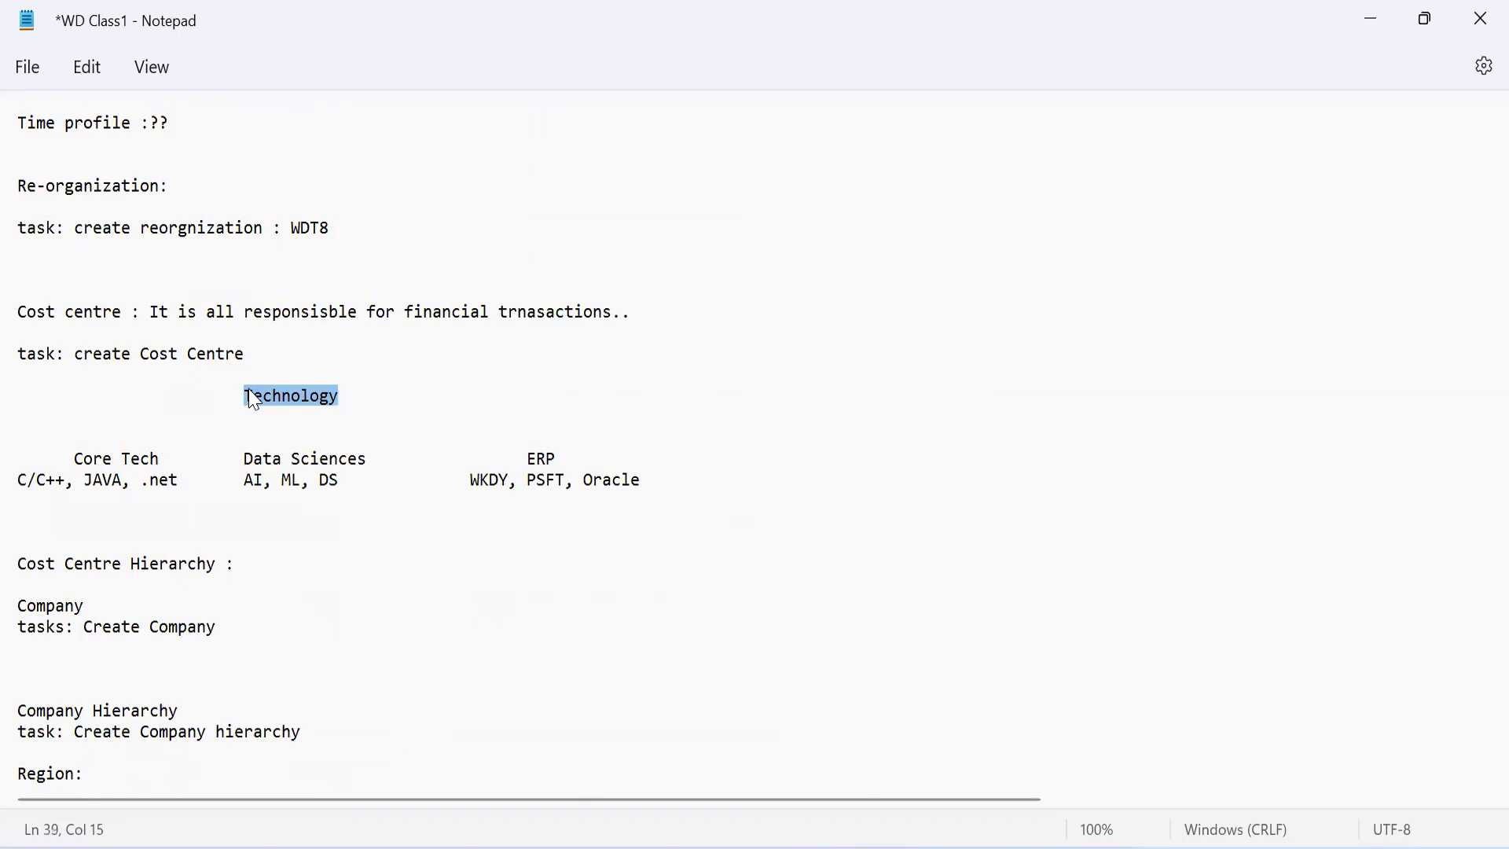
{"action": "left_click", "coordinate": [72, 459]}
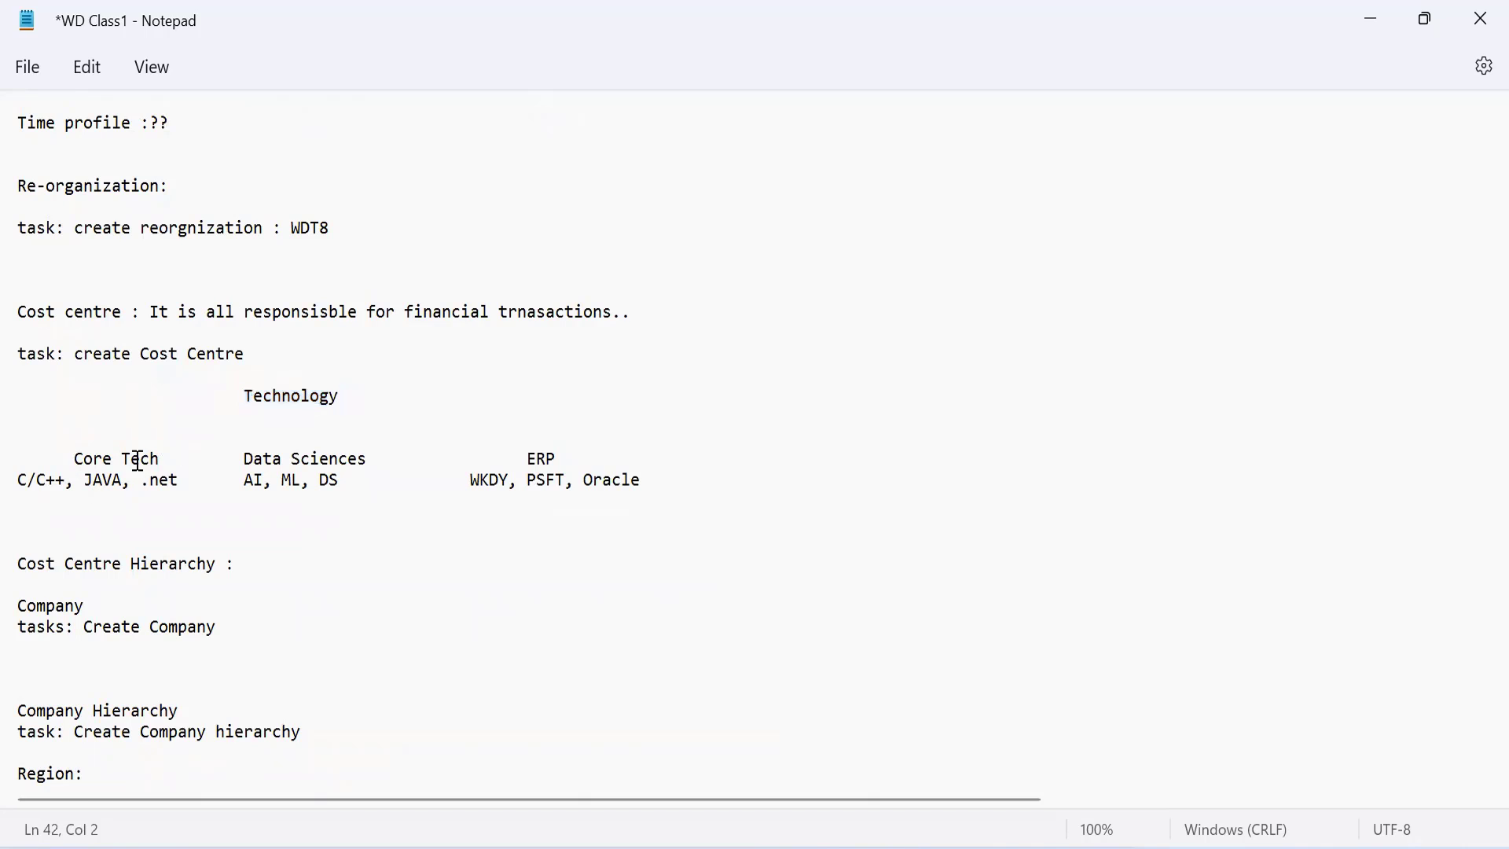
{"action": "left_click_drag", "start_coordinate": [138, 461], "coordinate": [366, 460]}
{"action": "left_click", "coordinate": [527, 458]}
{"action": "left_click_drag", "start_coordinate": [569, 457], "coordinate": [585, 467]}
{"action": "left_click", "coordinate": [135, 453]}
{"action": "left_click", "coordinate": [239, 463]}
{"action": "left_click", "coordinate": [520, 458]}
{"action": "double_click", "coordinate": [520, 458]}
{"action": "double_click", "coordinate": [279, 396]}
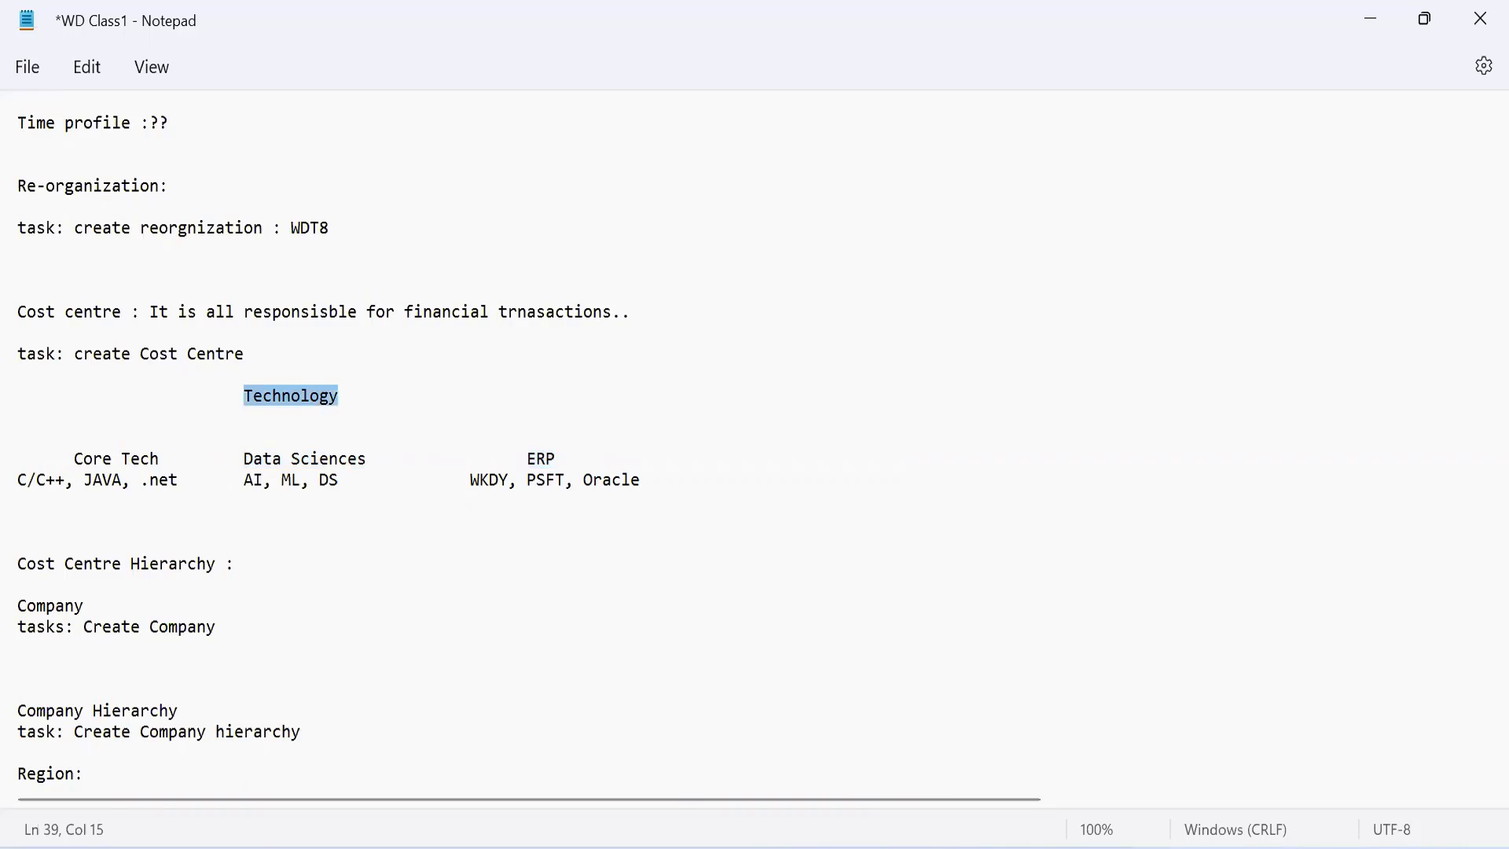
Step: Switch back to Workday, start creating a subordinate of the WLE7_ Technology organization, and set its effective date to 07/19/2022
{"action": "left_click", "coordinate": [1020, 847]}
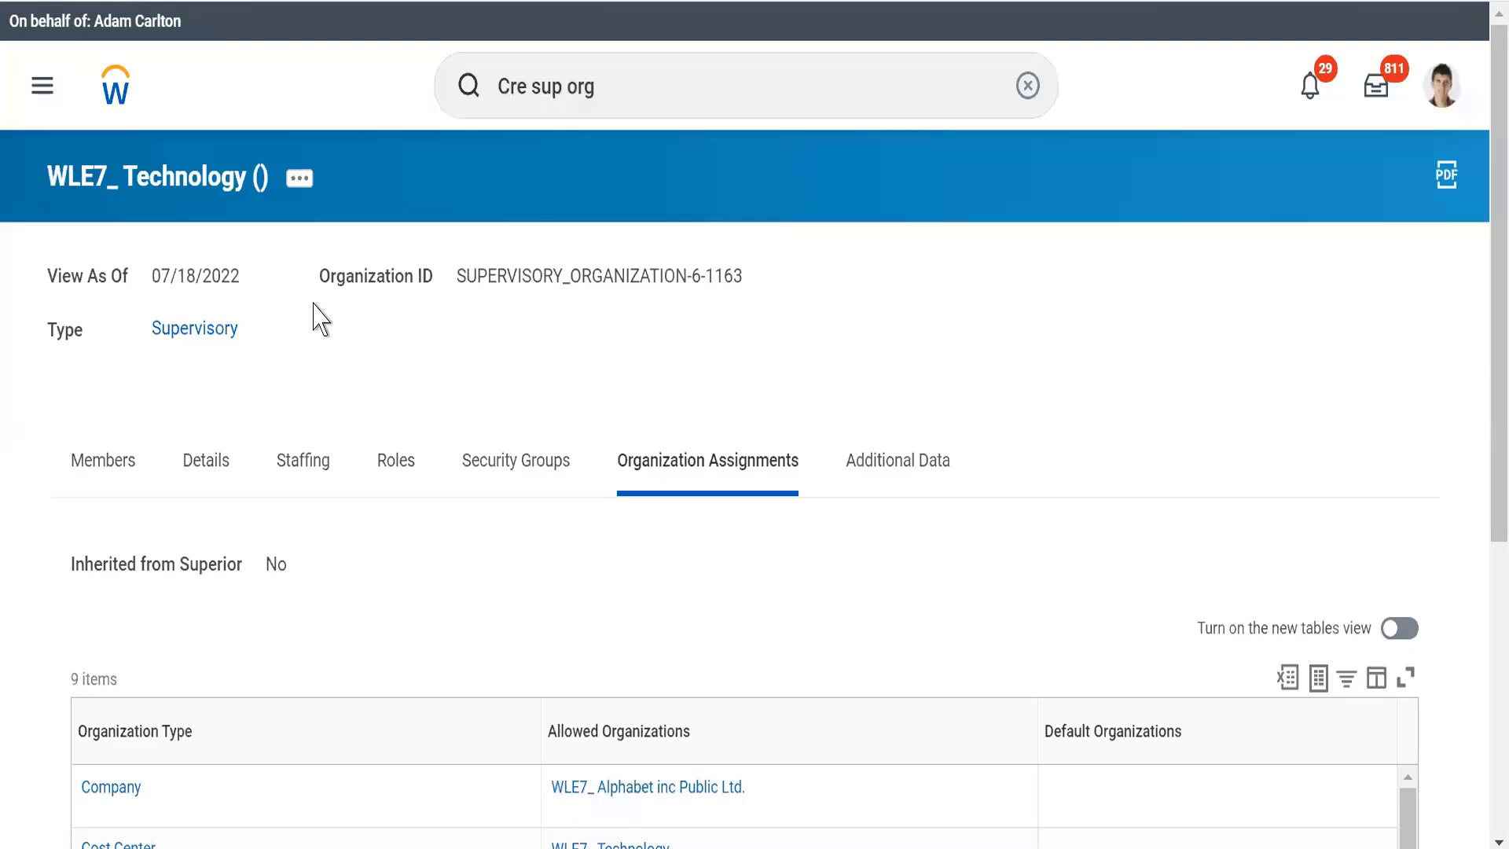
{"action": "left_click", "coordinate": [297, 185]}
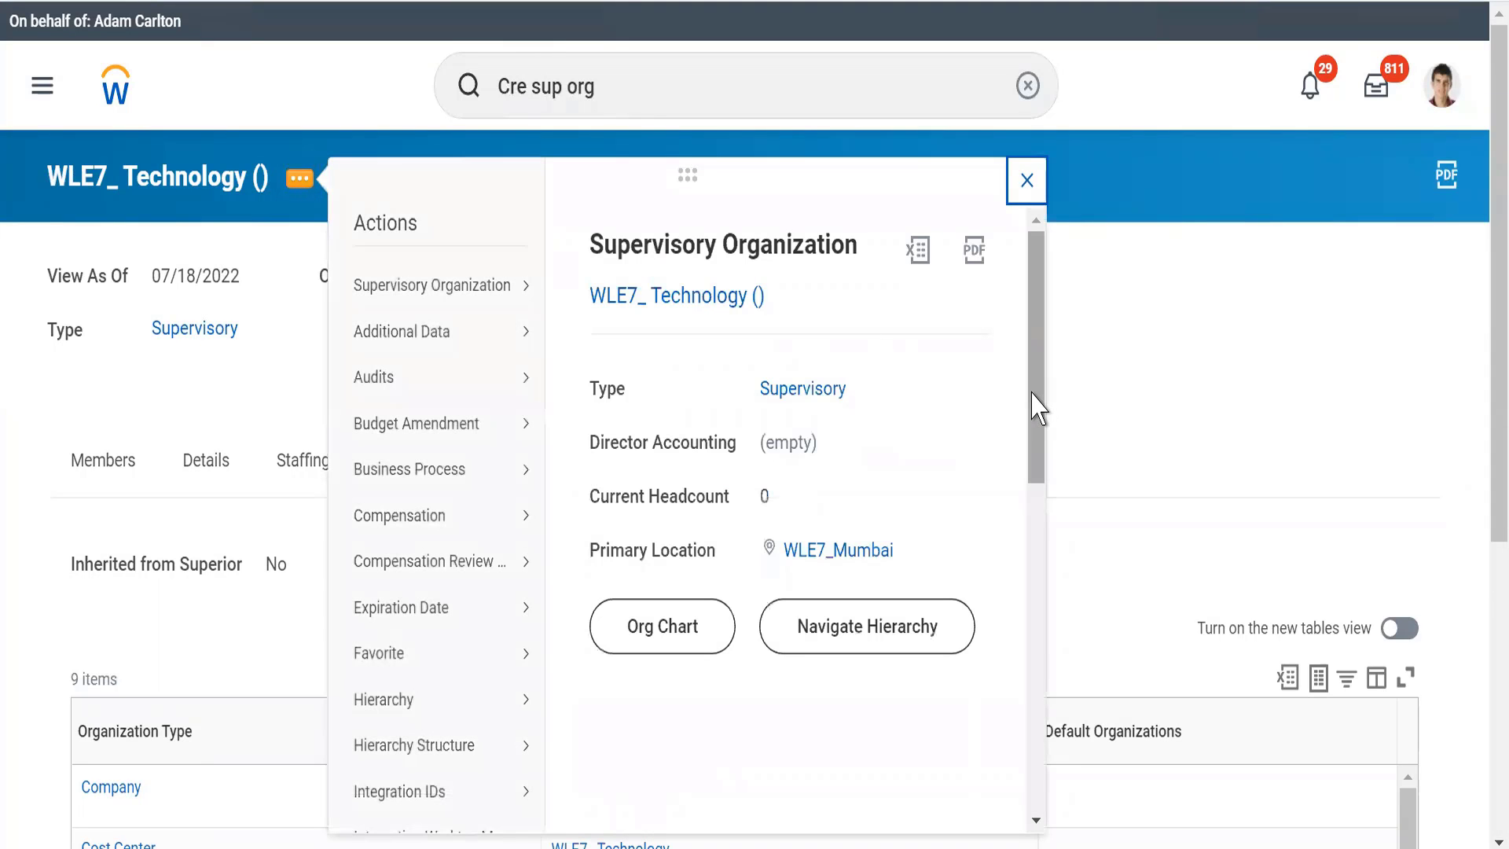
{"action": "left_click_drag", "start_coordinate": [1033, 393], "coordinate": [1034, 697]}
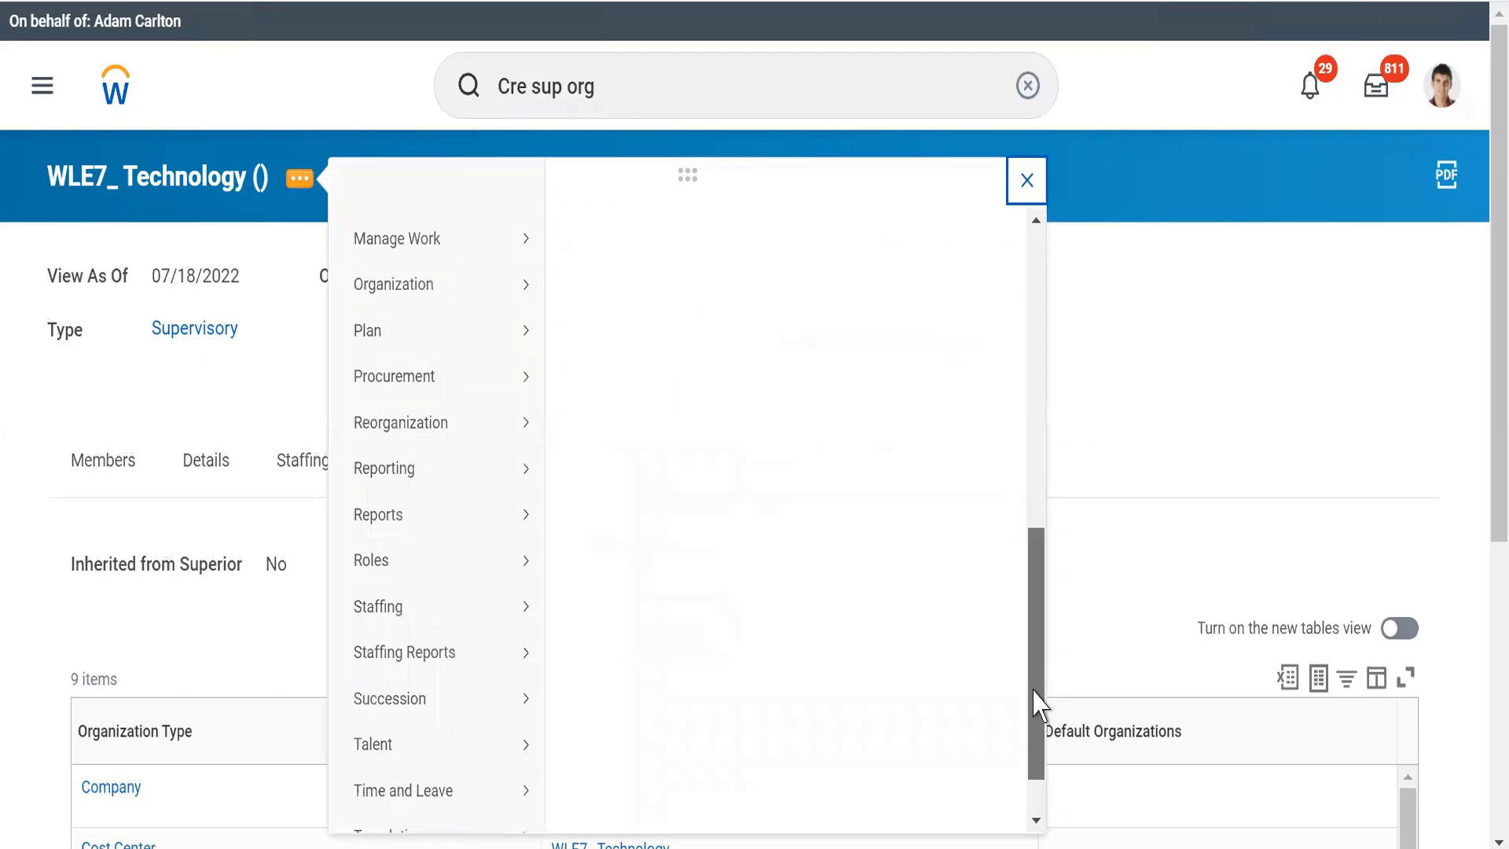
{"action": "mouse_move", "coordinate": [451, 422]}
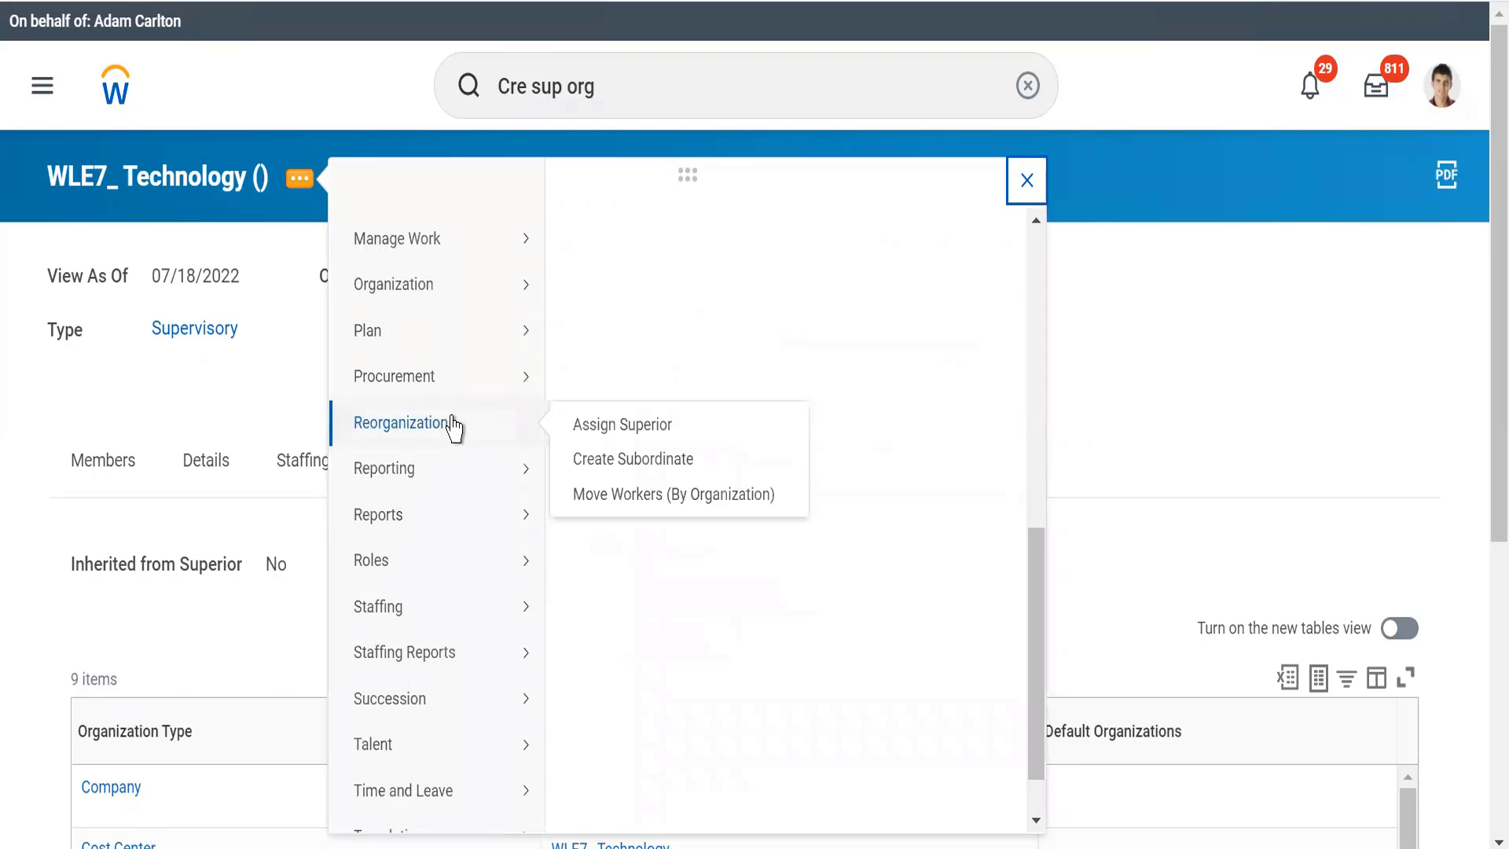
{"action": "left_click", "coordinate": [627, 464]}
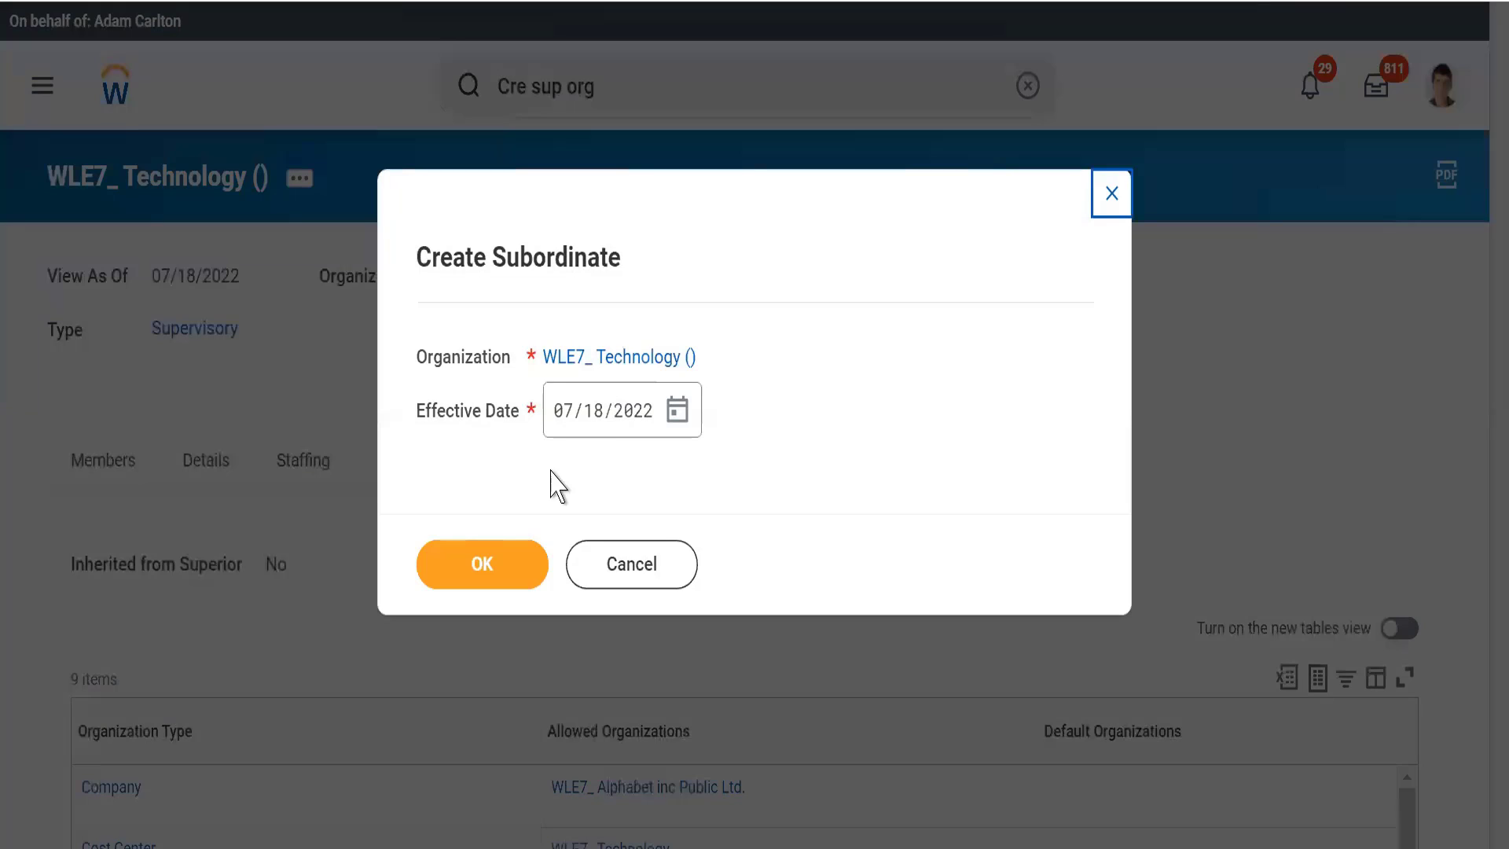
{"action": "left_click", "coordinate": [679, 421]}
{"action": "left_click", "coordinate": [679, 422]}
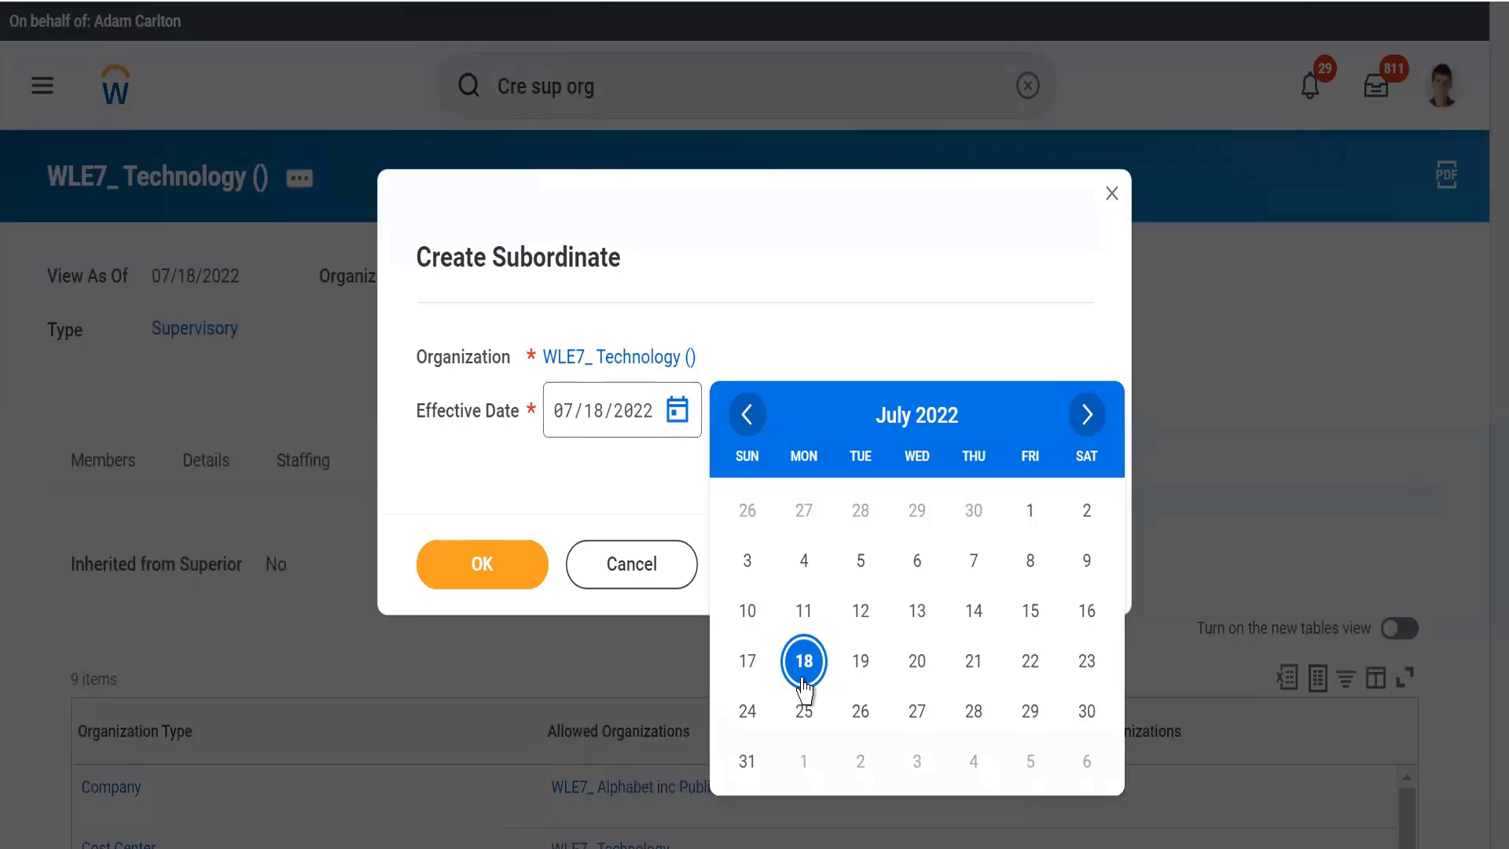
{"action": "left_click", "coordinate": [862, 675]}
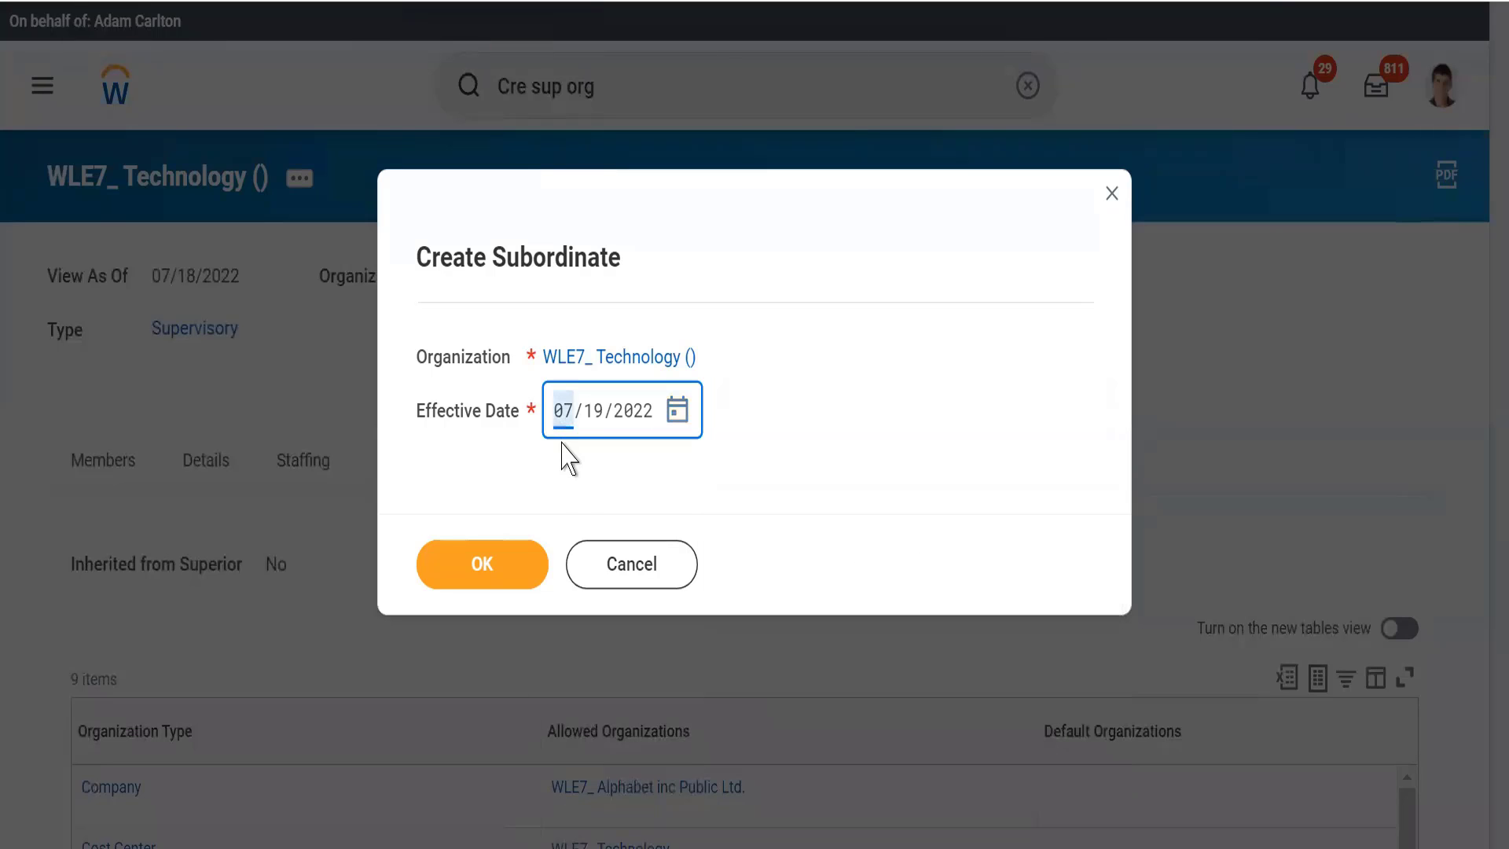
Step: Confirm the effective date to open the subordinate's details form, and read its note on future-dated subordinates and role assignment
{"action": "left_click", "coordinate": [470, 567]}
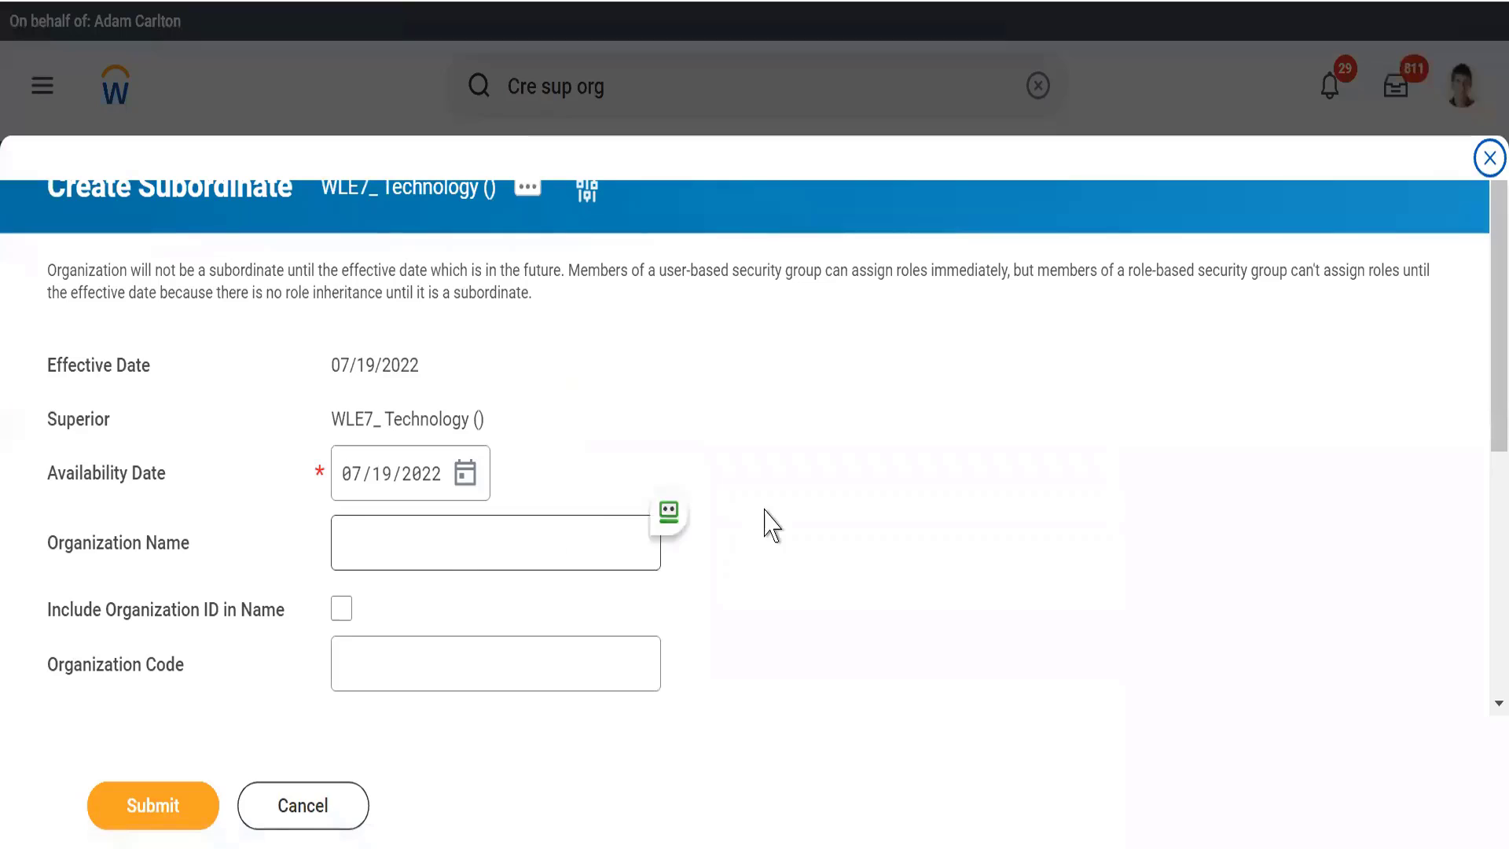
{"action": "left_click", "coordinate": [403, 541]}
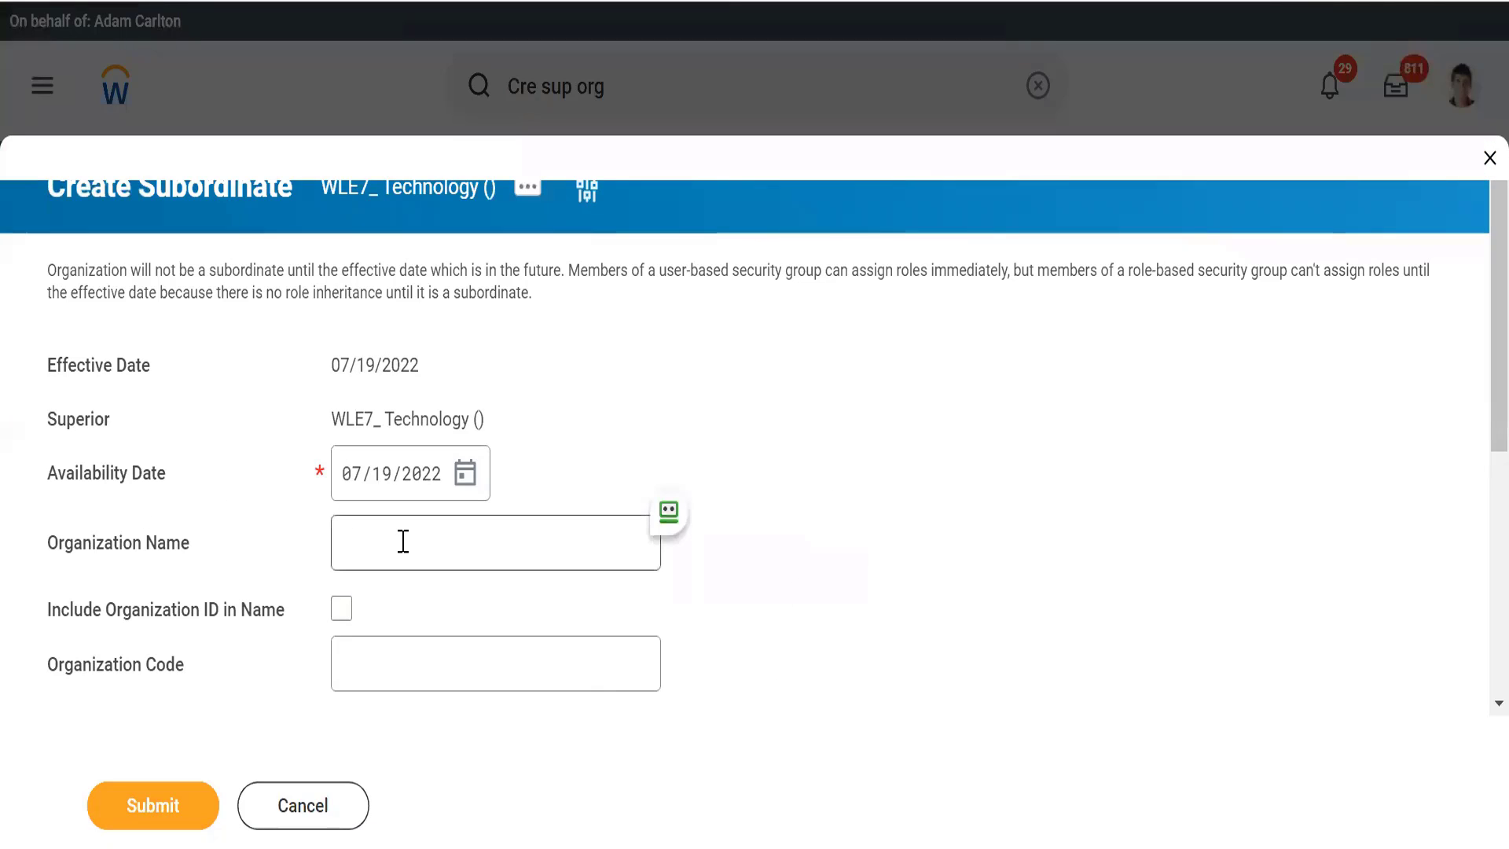
{"action": "left_click", "coordinate": [403, 541]}
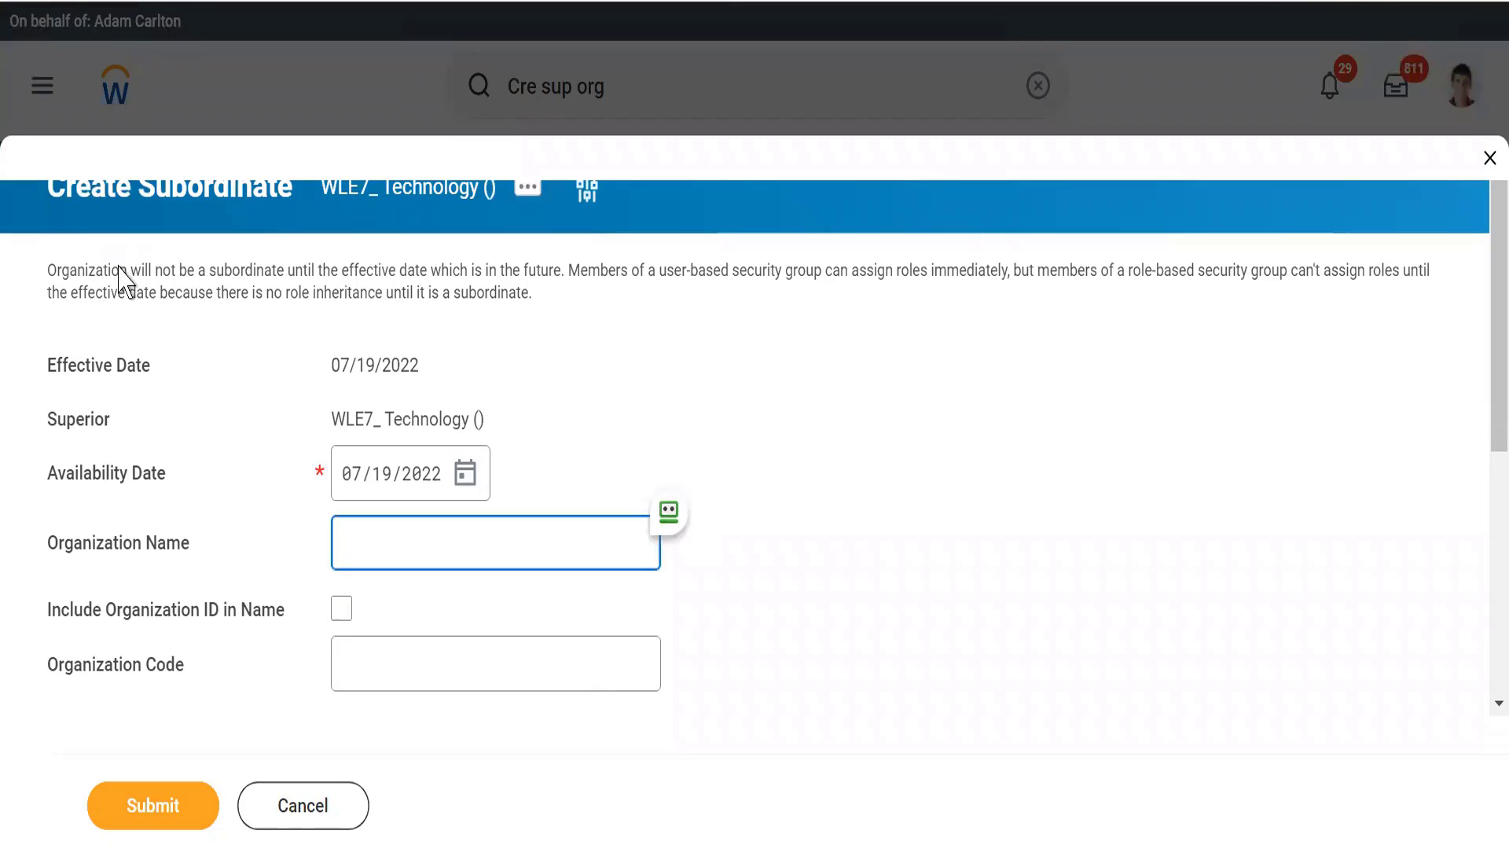
{"action": "left_click", "coordinate": [266, 257]}
{"action": "left_click_drag", "start_coordinate": [129, 269], "coordinate": [540, 303]}
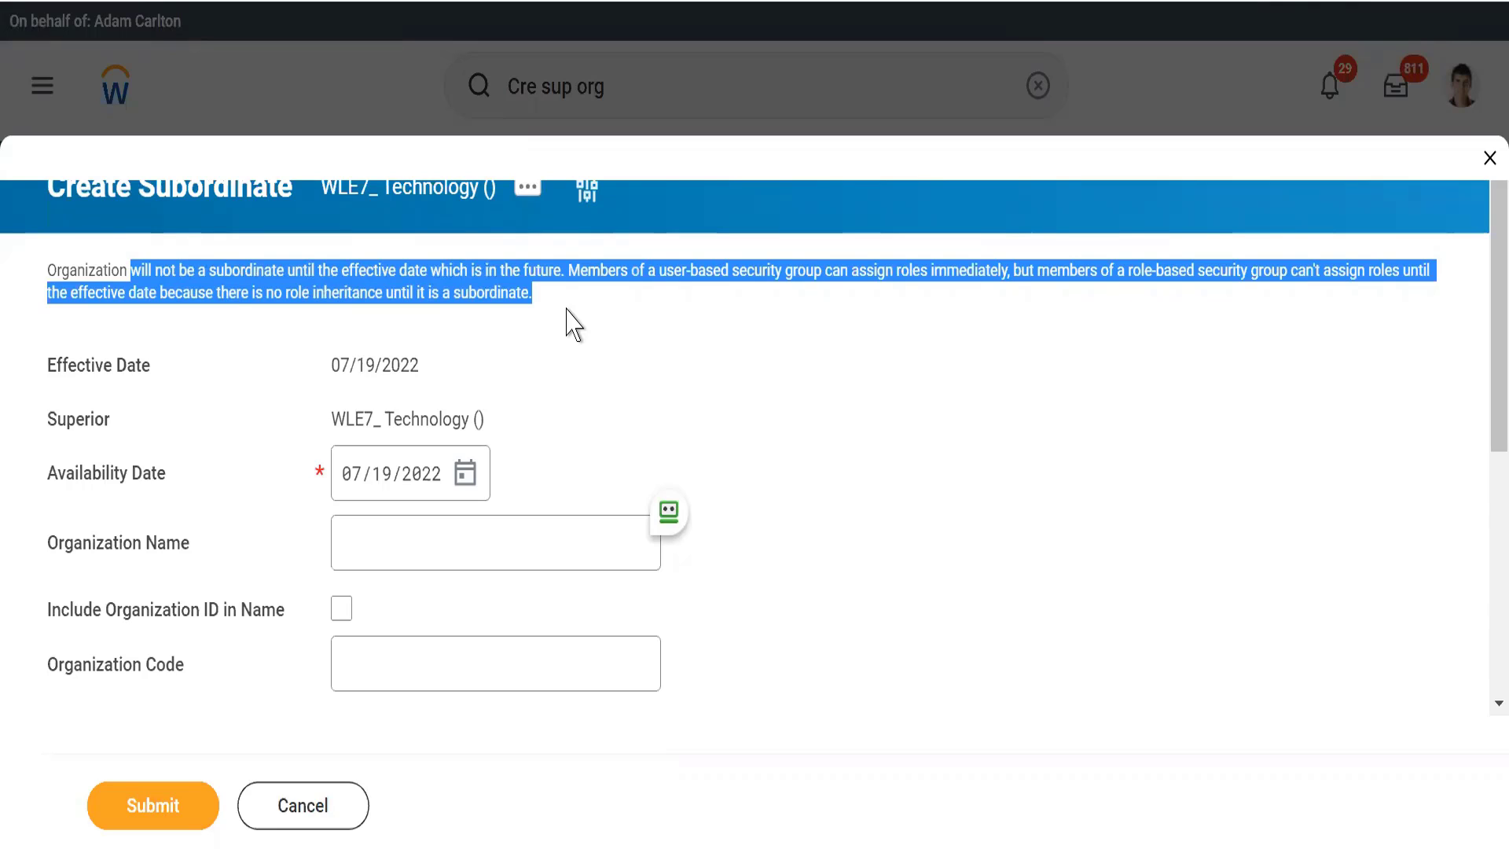
{"action": "left_click", "coordinate": [559, 486]}
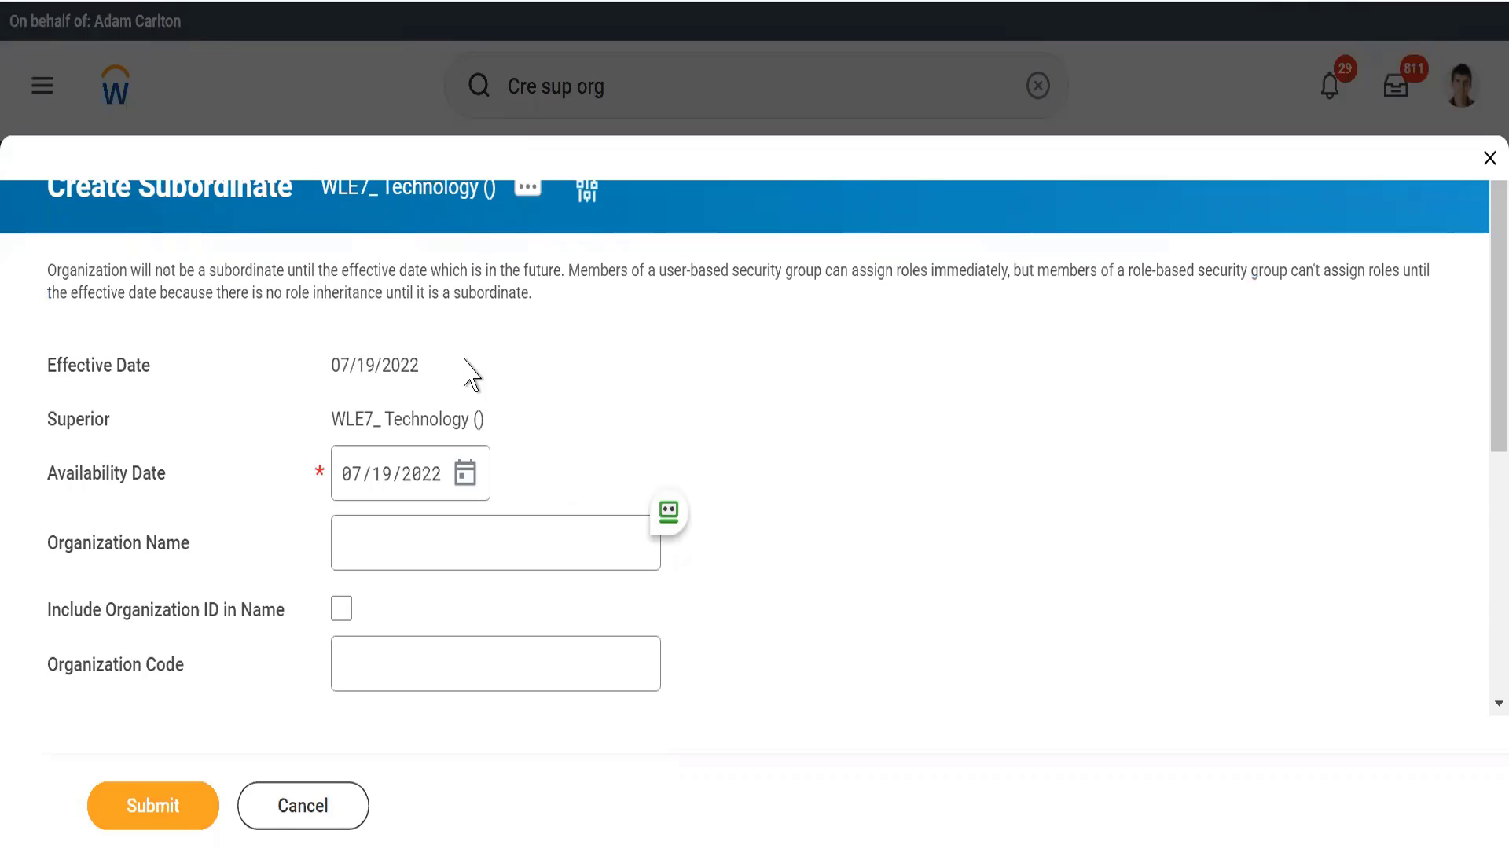
{"action": "triple_click", "coordinate": [528, 275]}
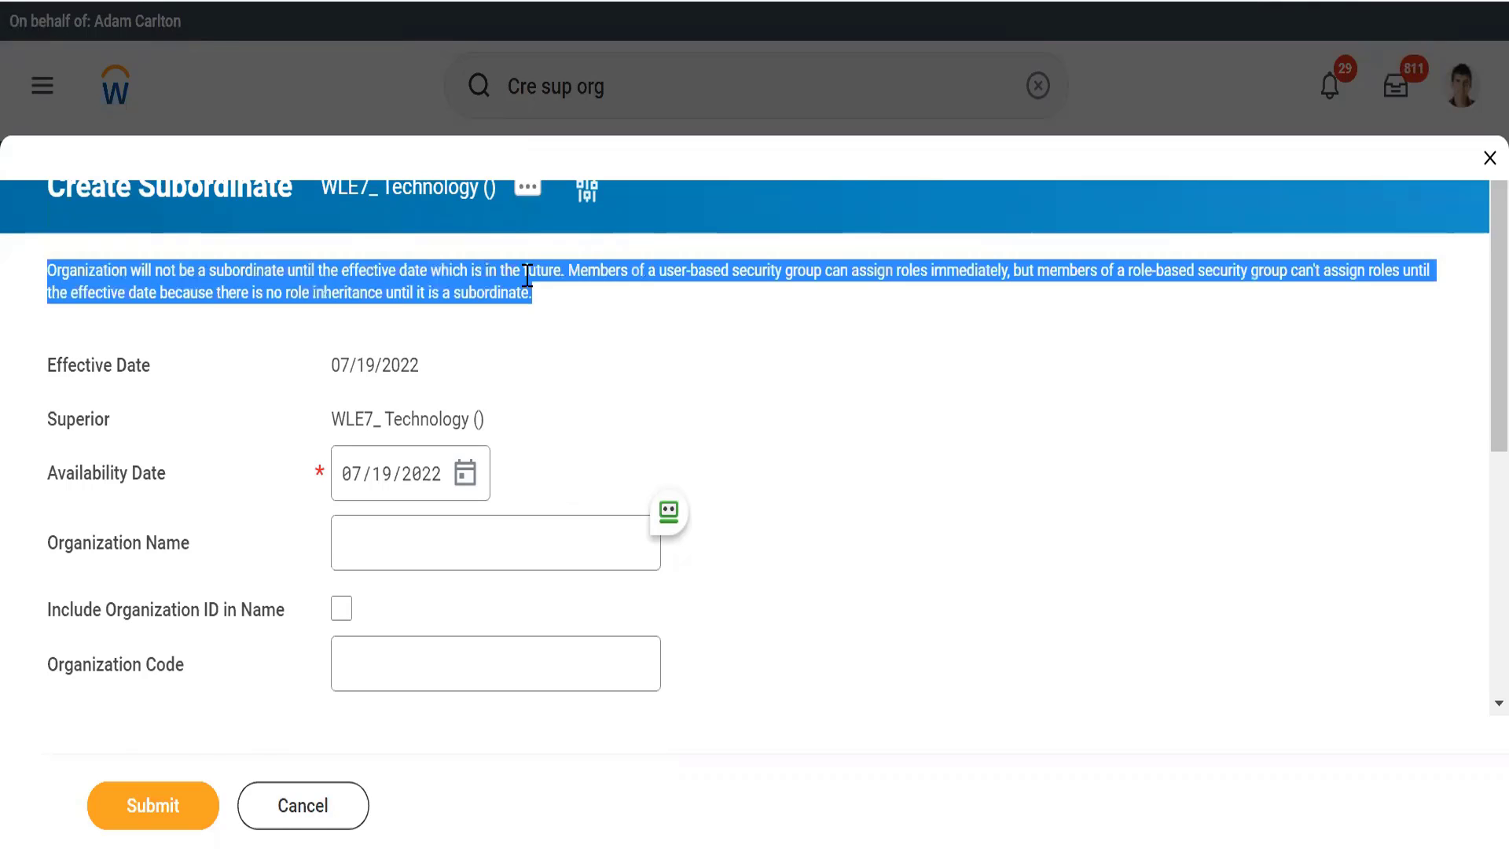
Step: Set the subordinate's availability date to 07/18/2022 and its organization name to ERP, and read the availability date alert
{"action": "left_click", "coordinate": [466, 479]}
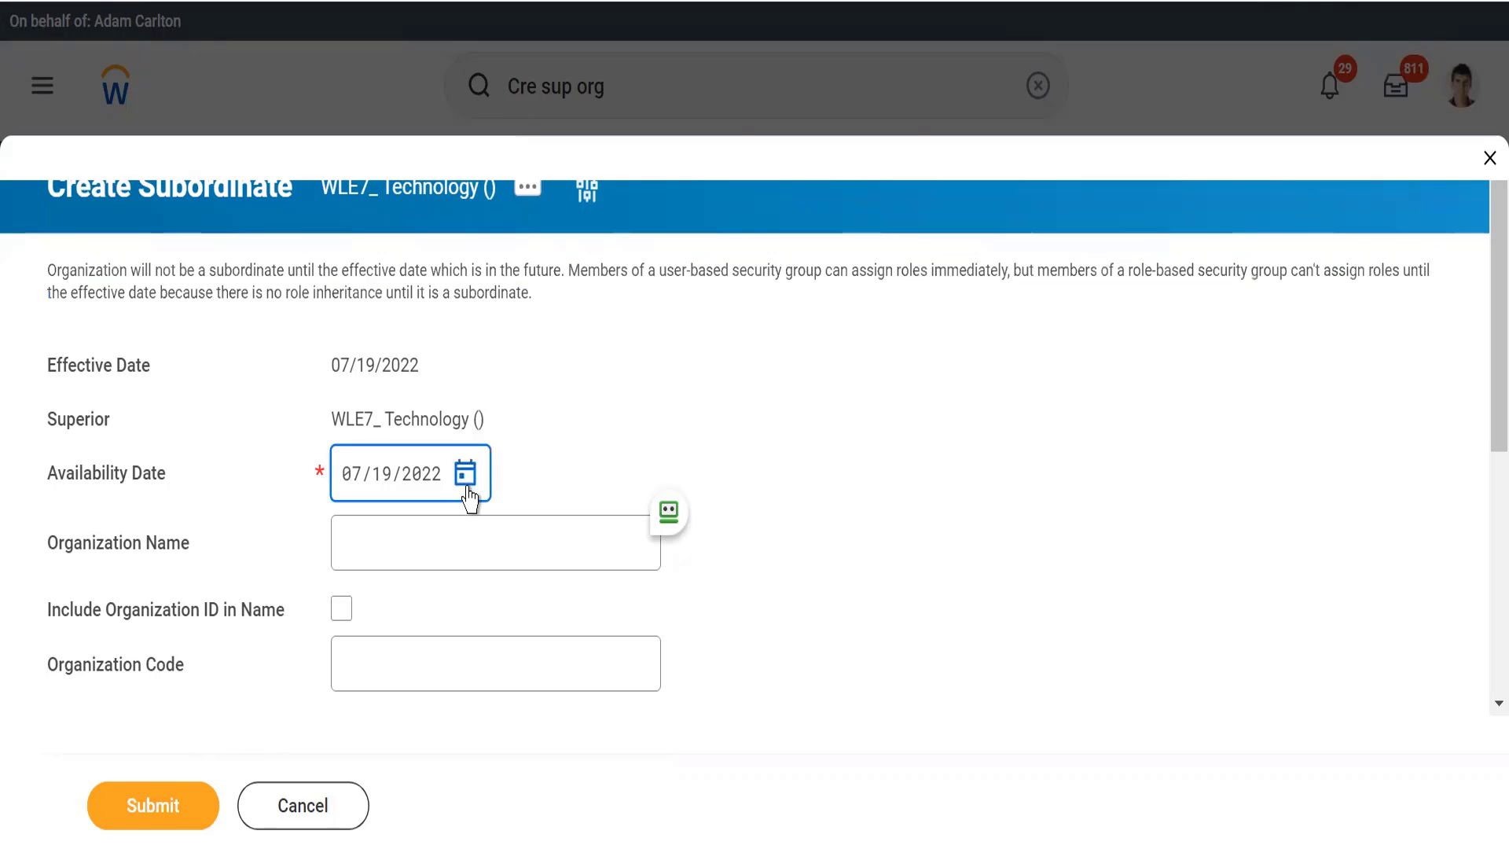
{"action": "left_click", "coordinate": [592, 367]}
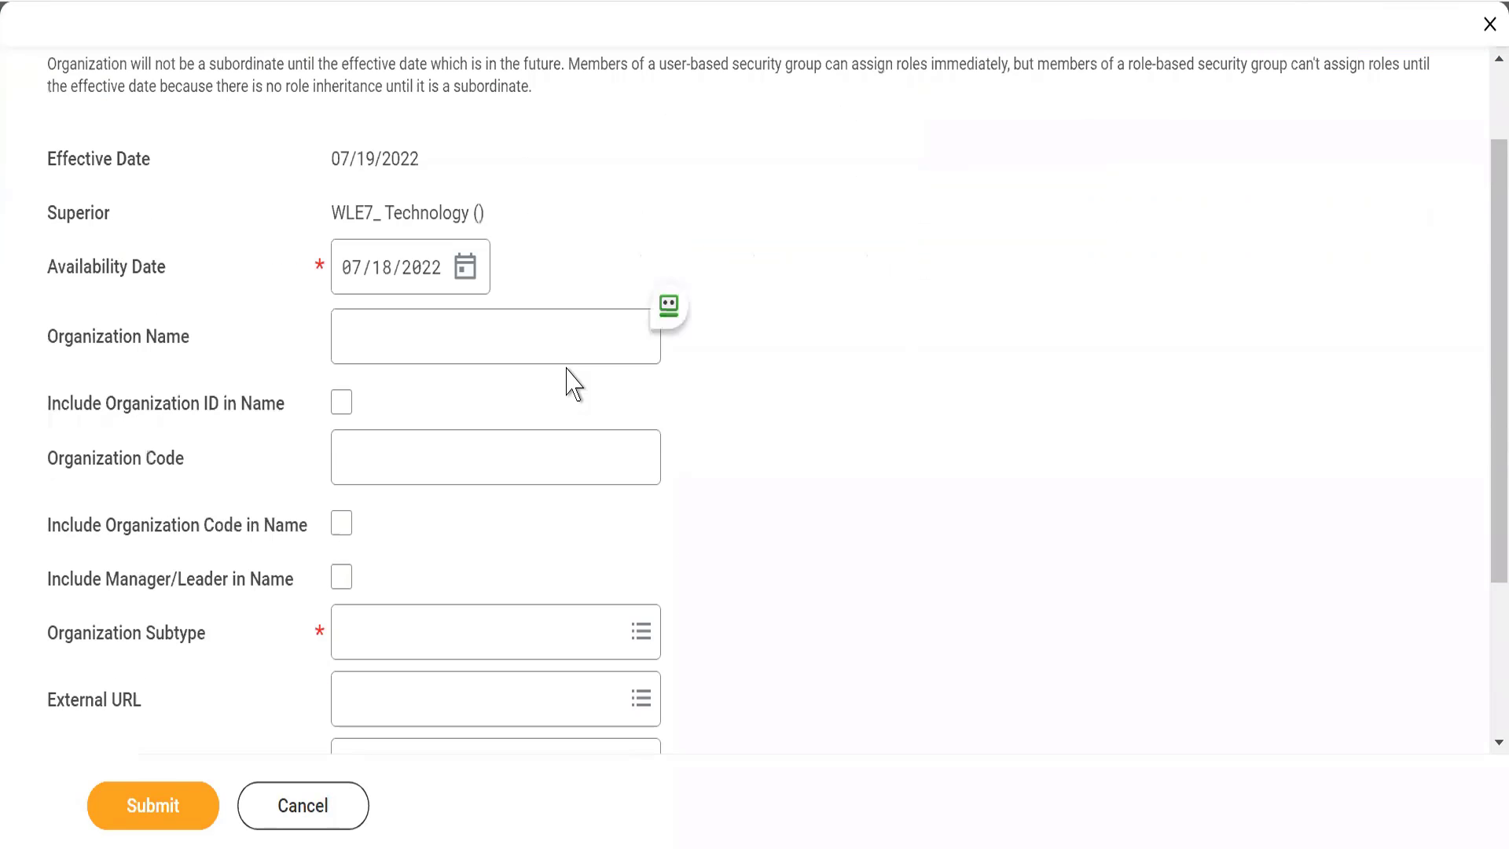
{"action": "scroll", "coordinate": [574, 383], "scroll_direction": "up", "scroll_amount": 2}
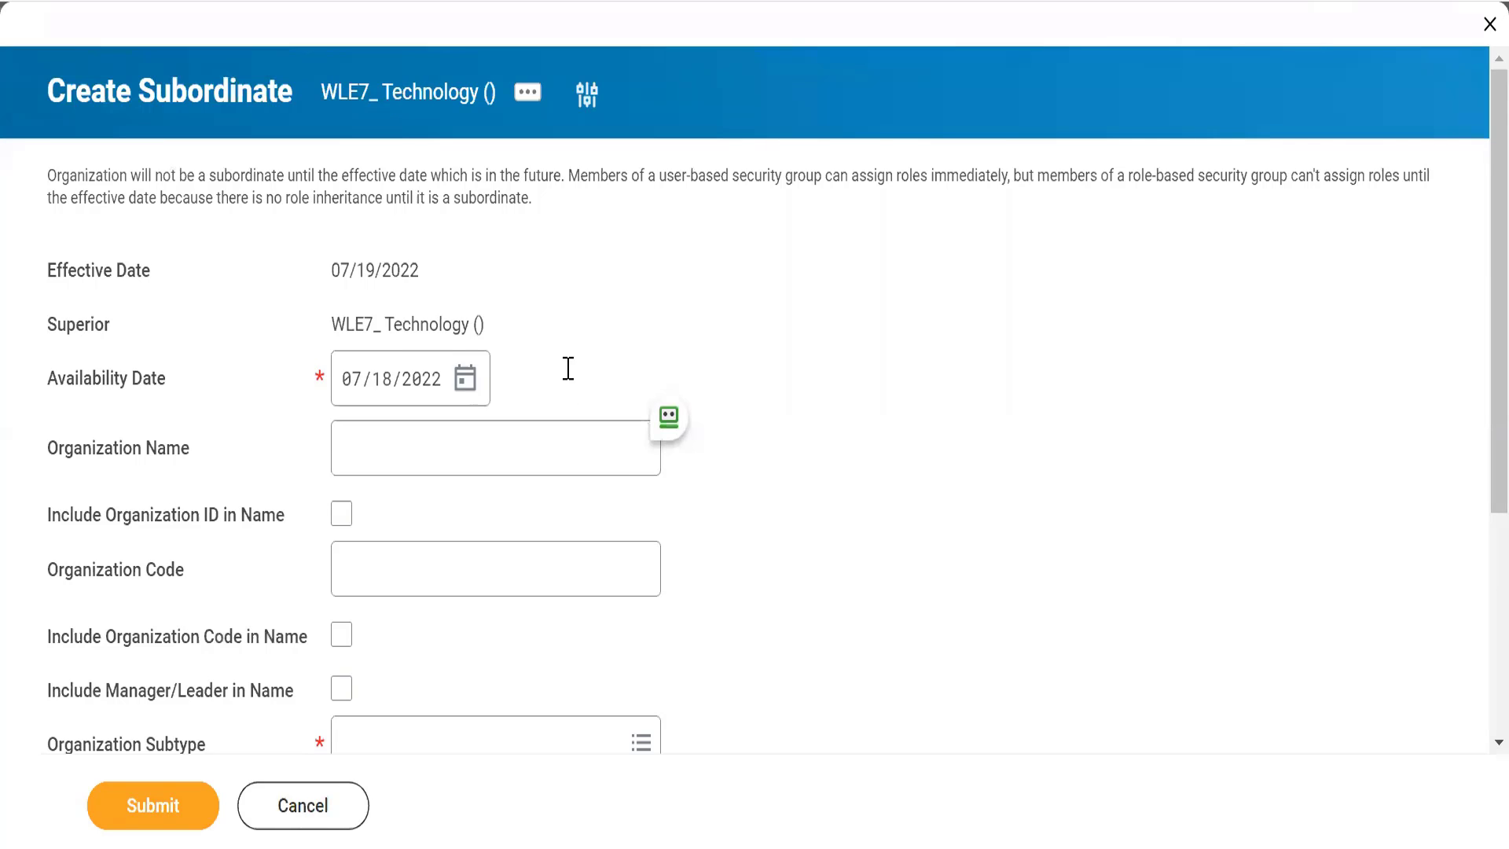
{"action": "scroll", "coordinate": [566, 371], "scroll_direction": "down", "scroll_amount": 1}
{"action": "left_click", "coordinate": [376, 414]}
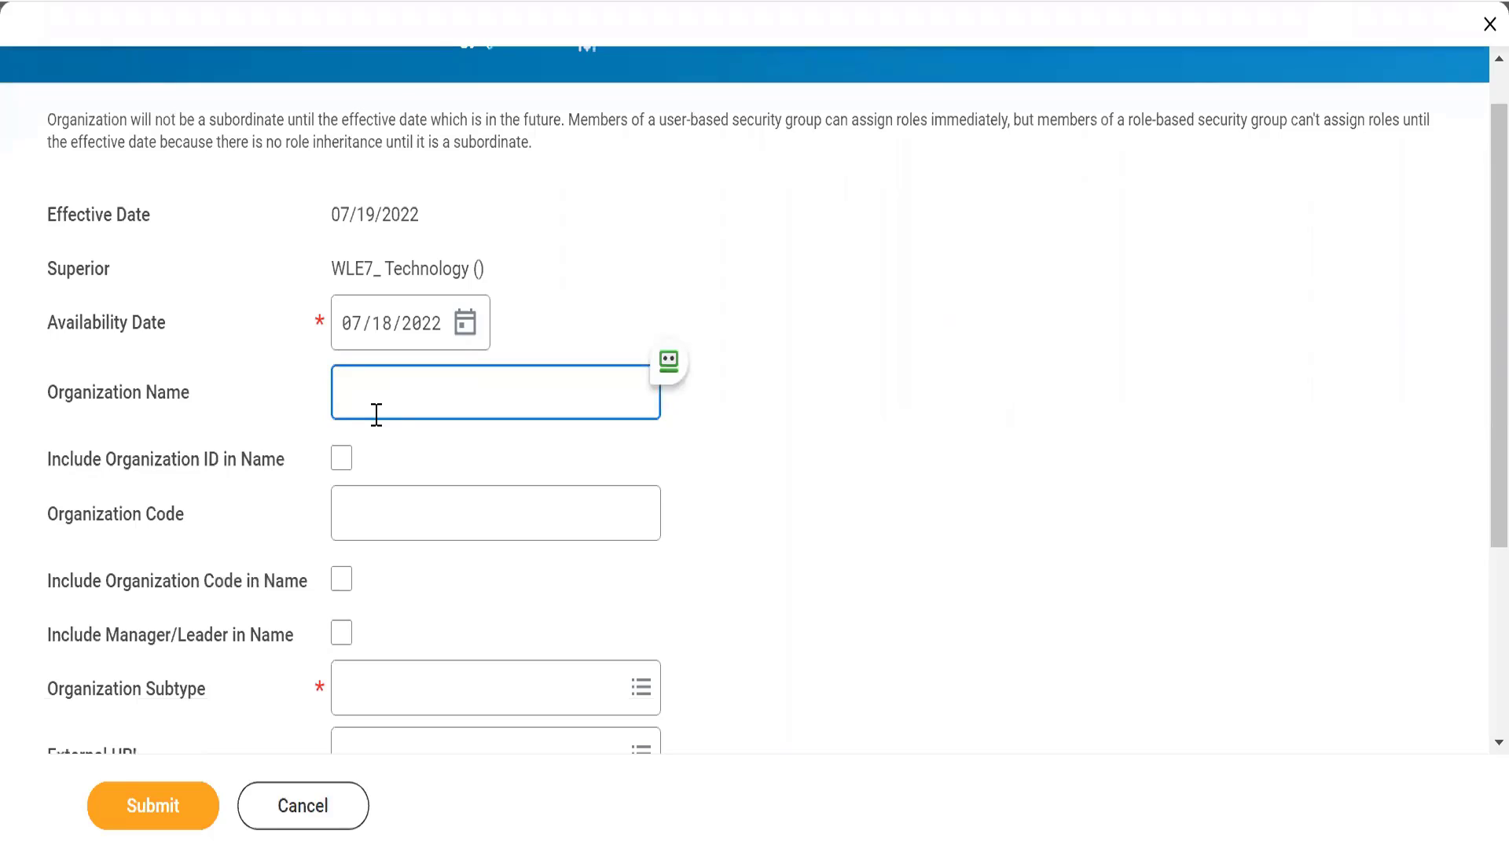
{"action": "type", "text": "ERP"}
{"action": "key", "text": "Tab"}
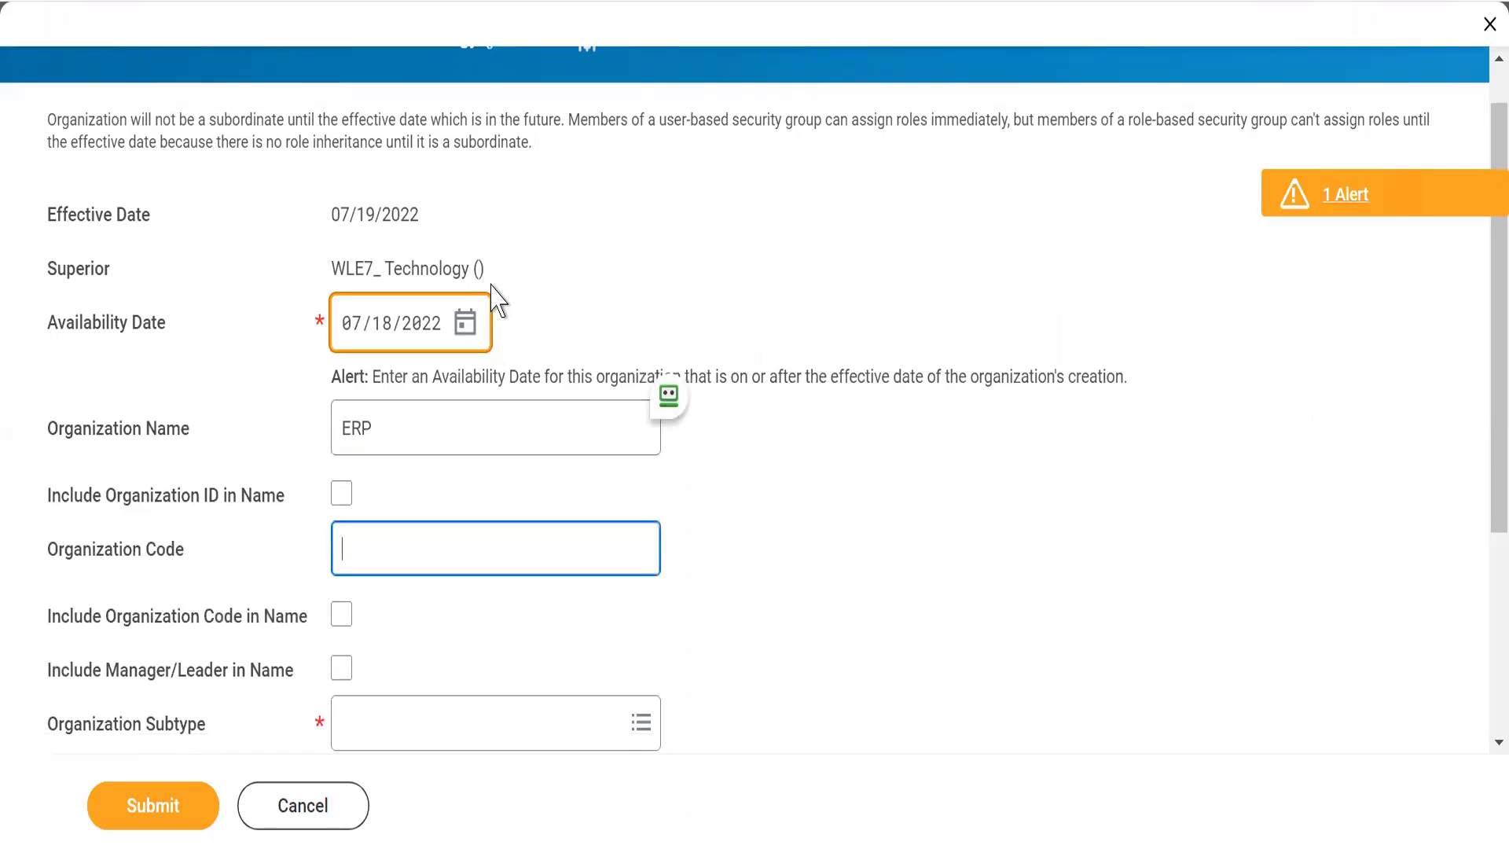
{"action": "left_click", "coordinate": [591, 287]}
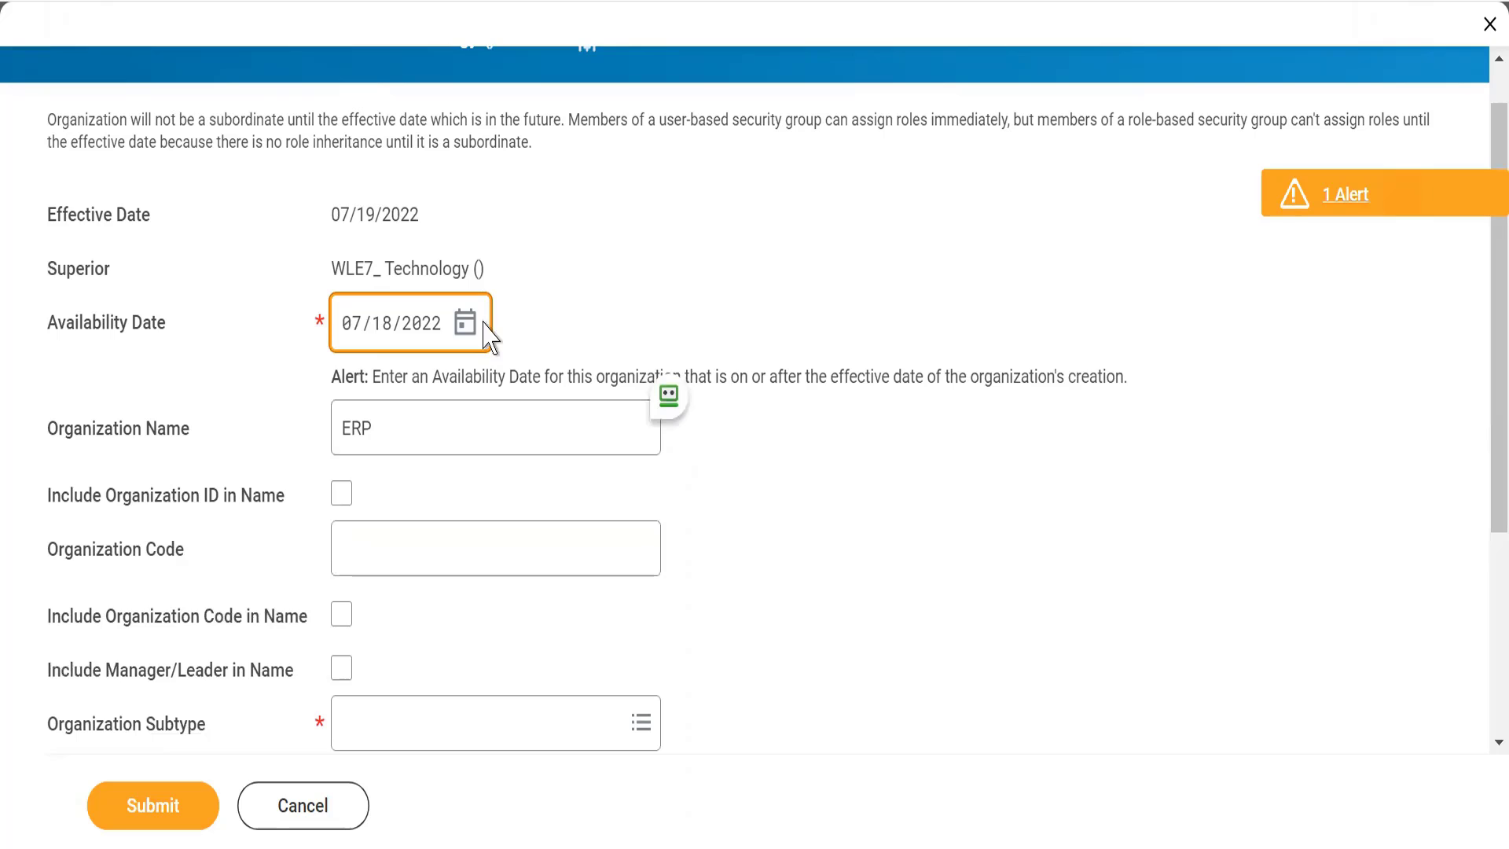
{"action": "triple_click", "coordinate": [474, 376]}
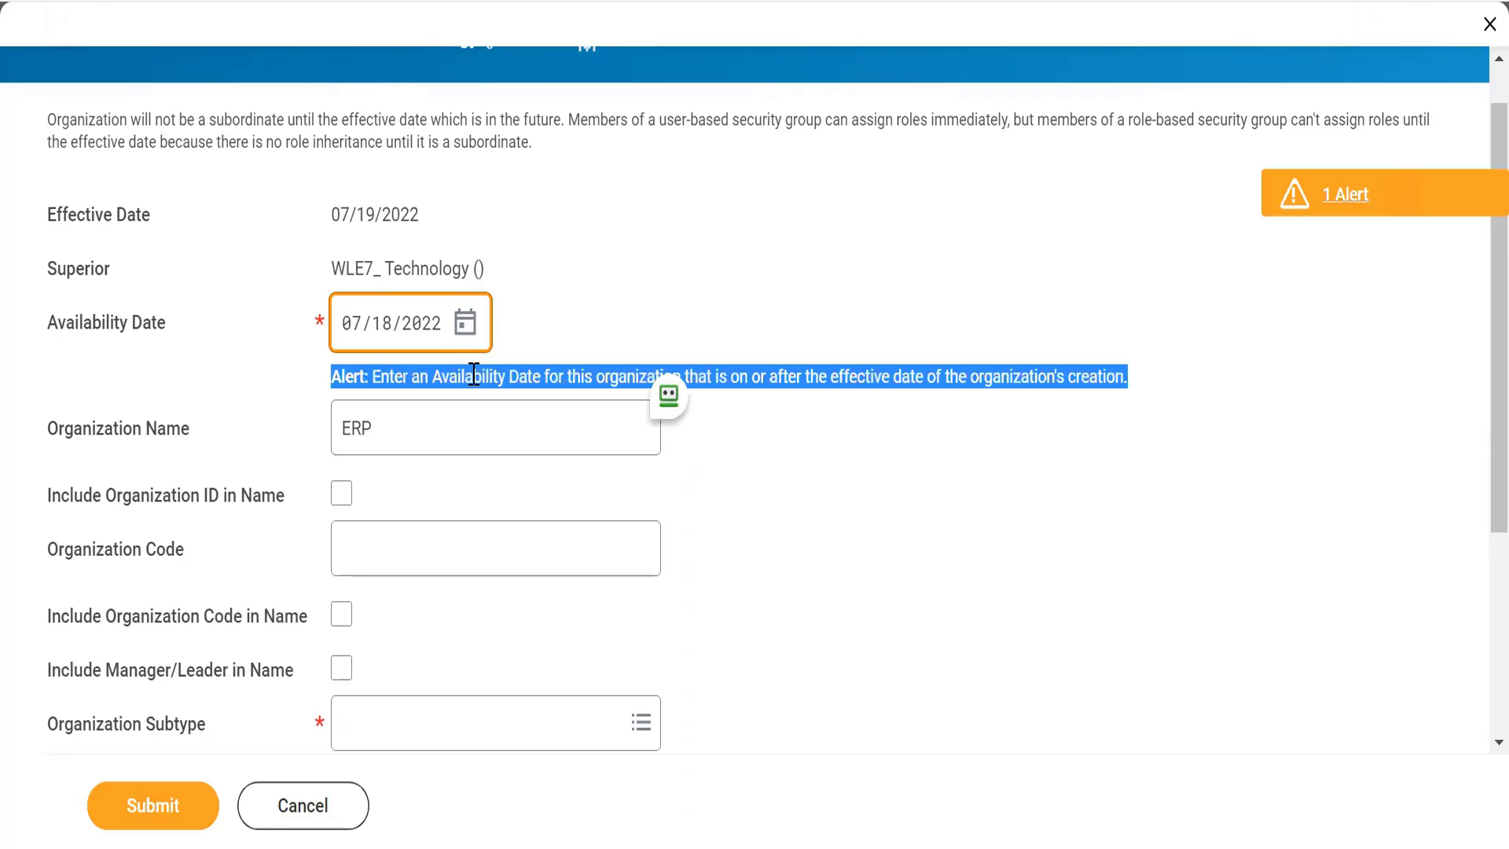
{"action": "left_click", "coordinate": [594, 318]}
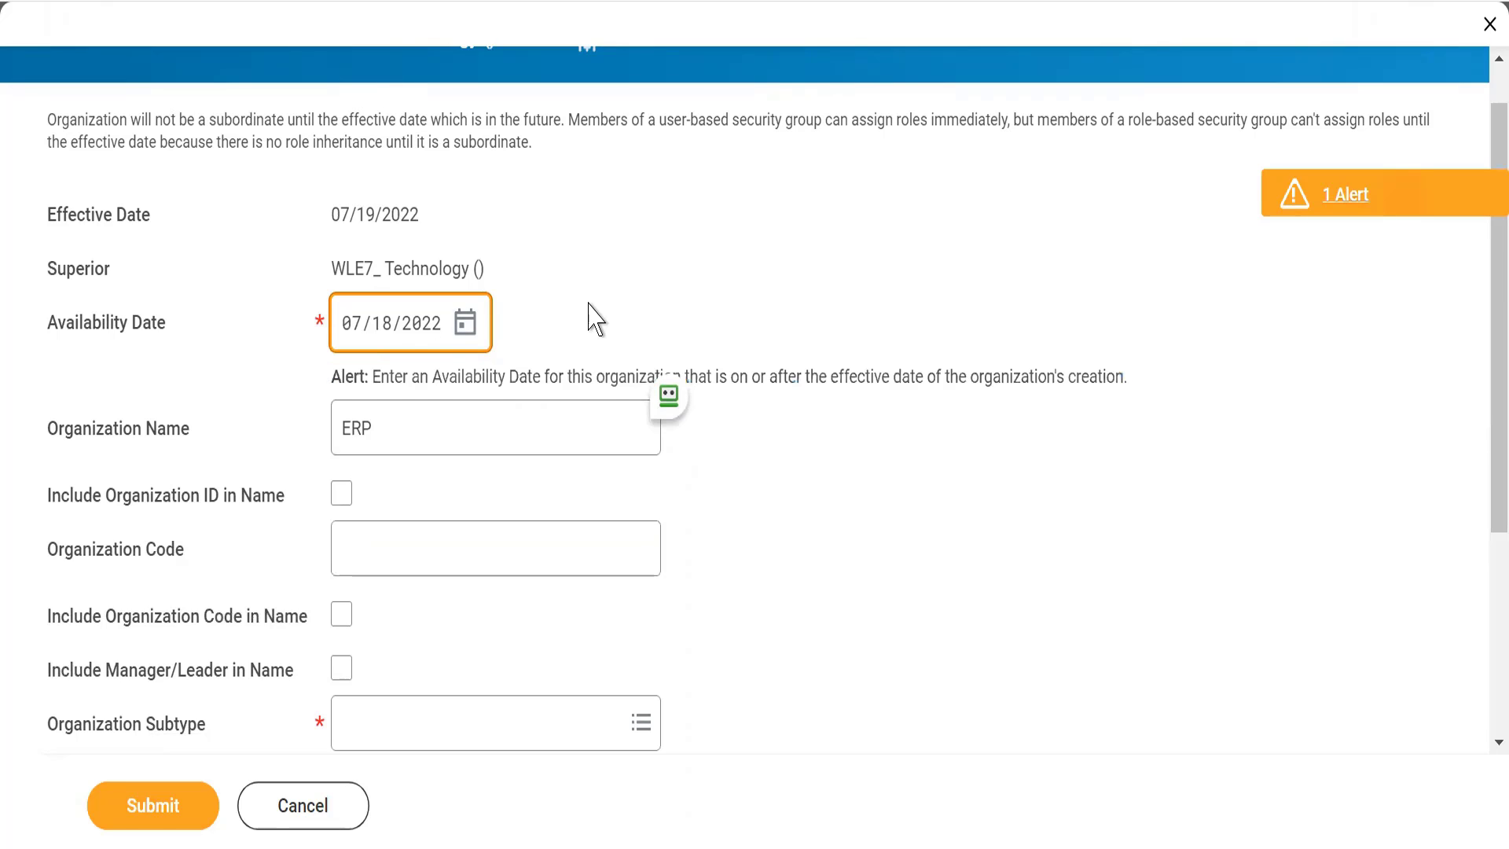
Step: Set the organization code to WLE7_ and include both the organization code and the manager/leader in the name
{"action": "scroll", "coordinate": [595, 318], "scroll_direction": "down", "scroll_amount": 2}
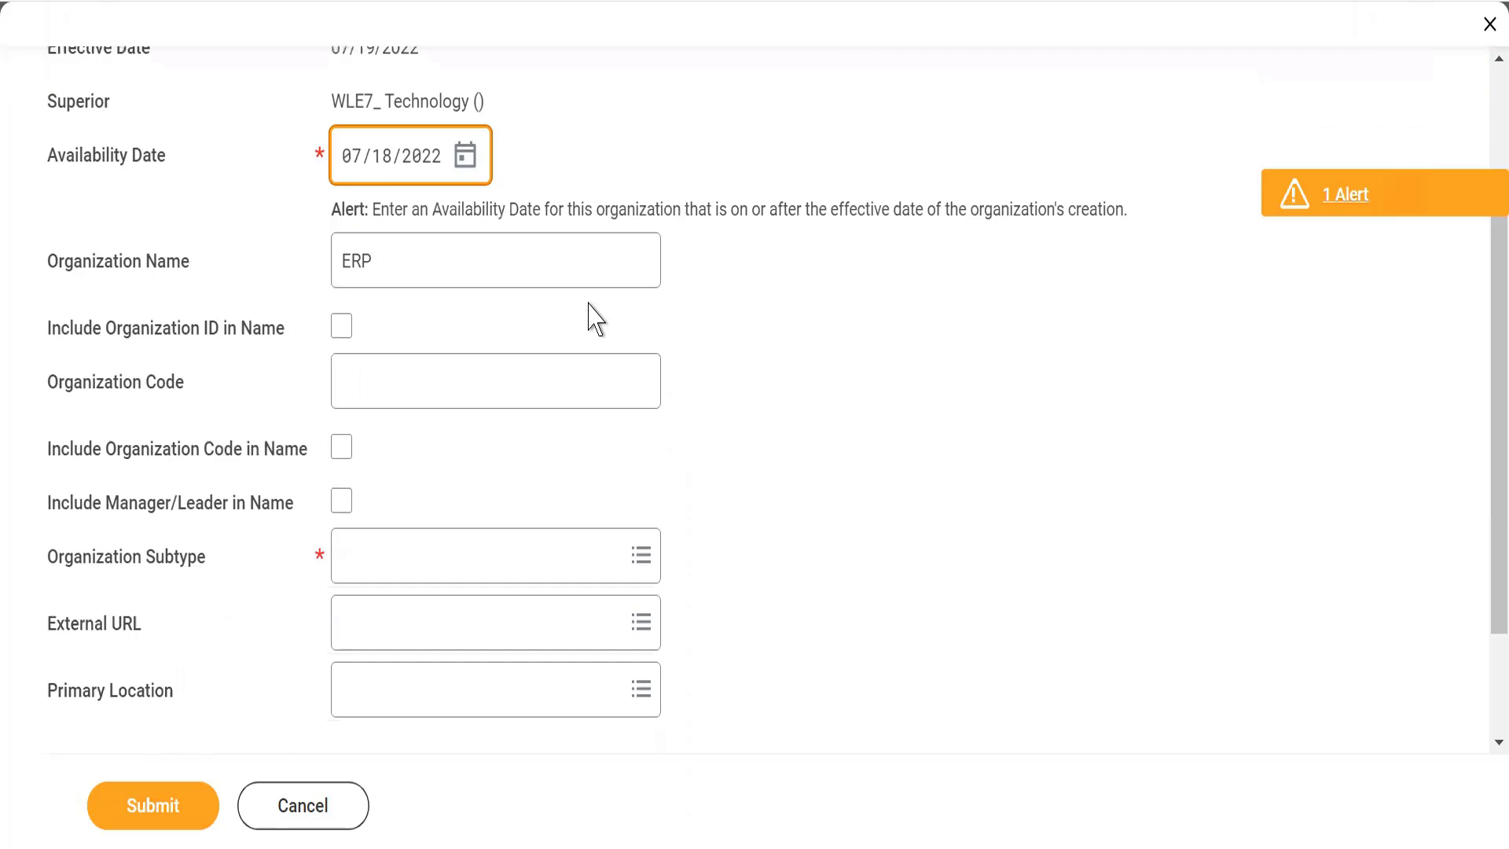
{"action": "left_click", "coordinate": [383, 378]}
{"action": "type", "text": "W"}
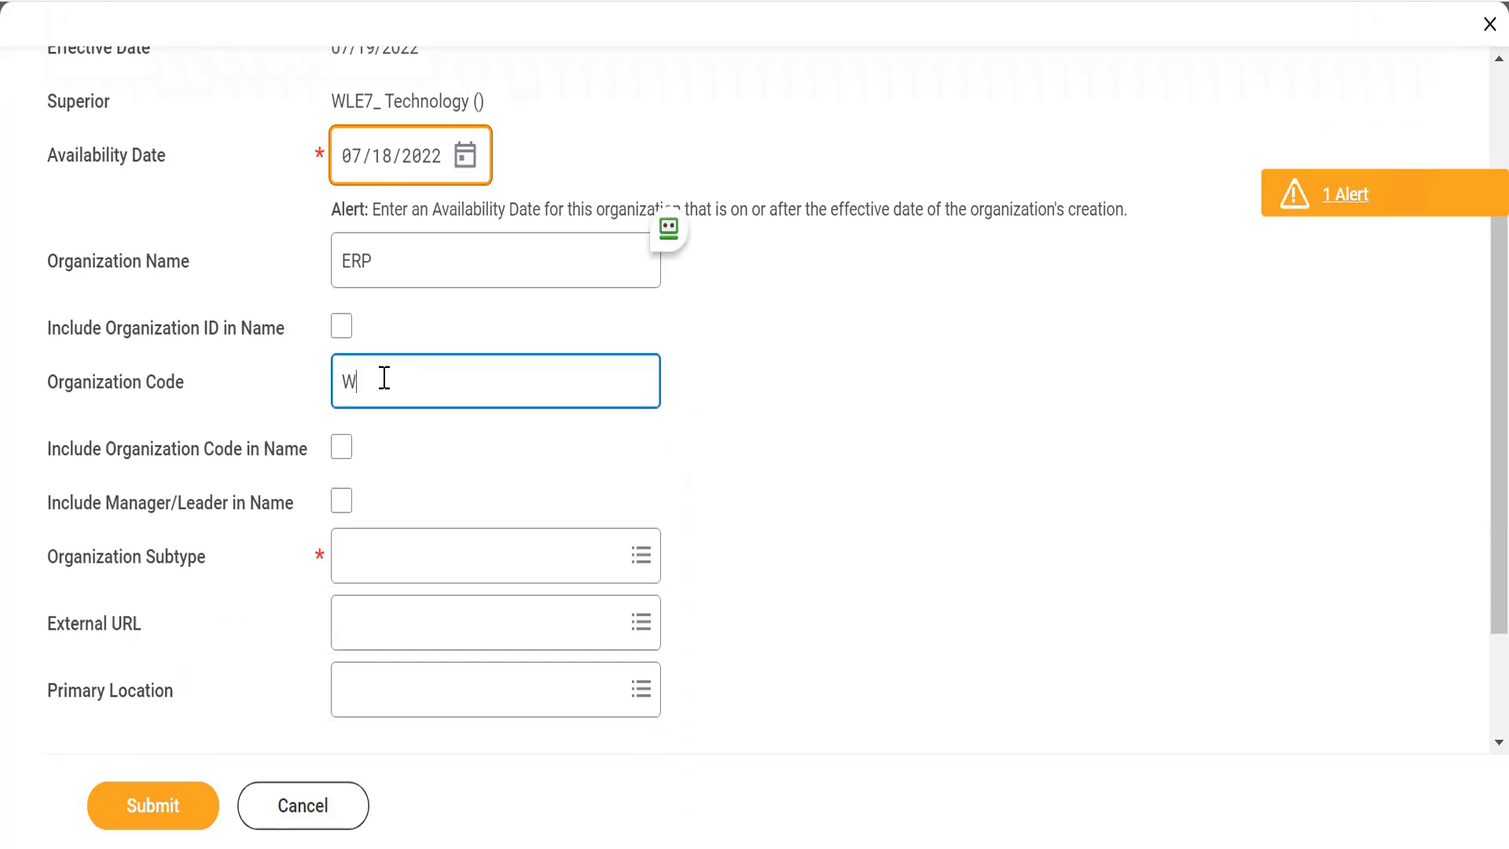
{"action": "type", "text": "LE7_"}
{"action": "left_click", "coordinate": [342, 451]}
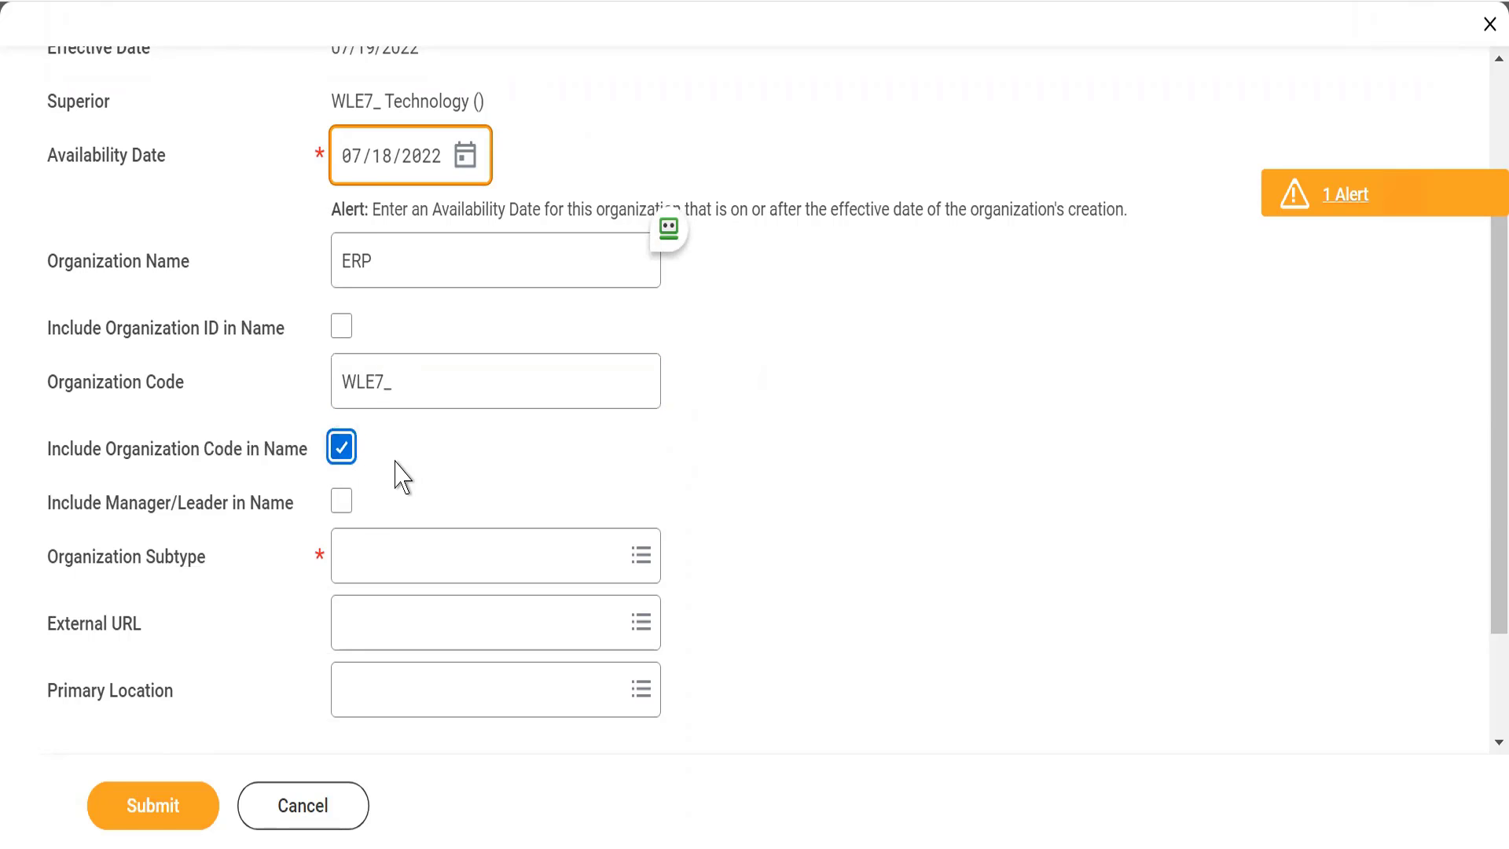
{"action": "left_click", "coordinate": [342, 501]}
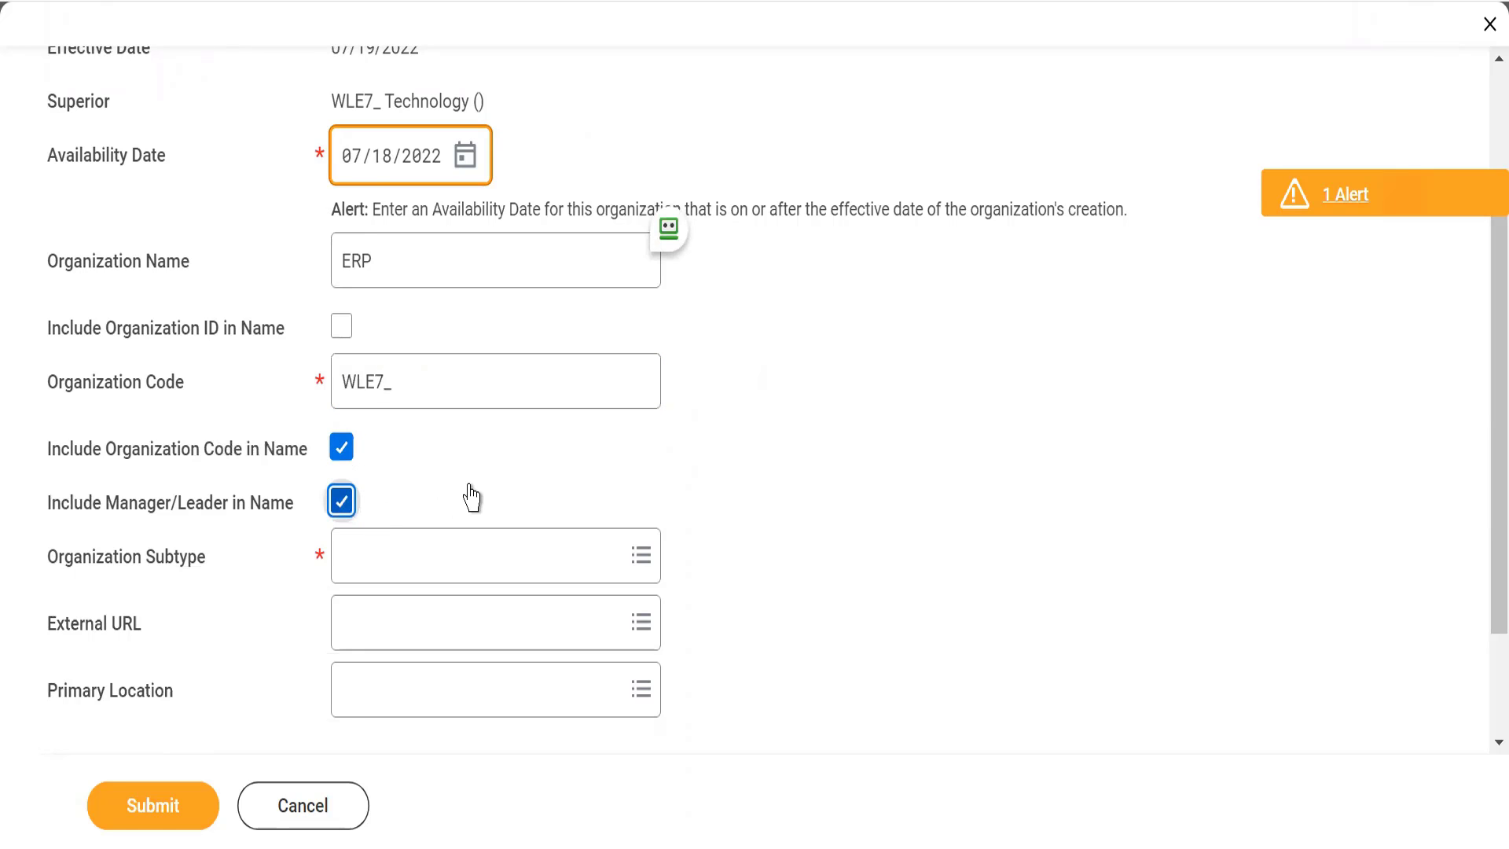
Step: Choose Department as the organization subtype and submit the ERP subordinate organization
{"action": "left_click", "coordinate": [351, 552]}
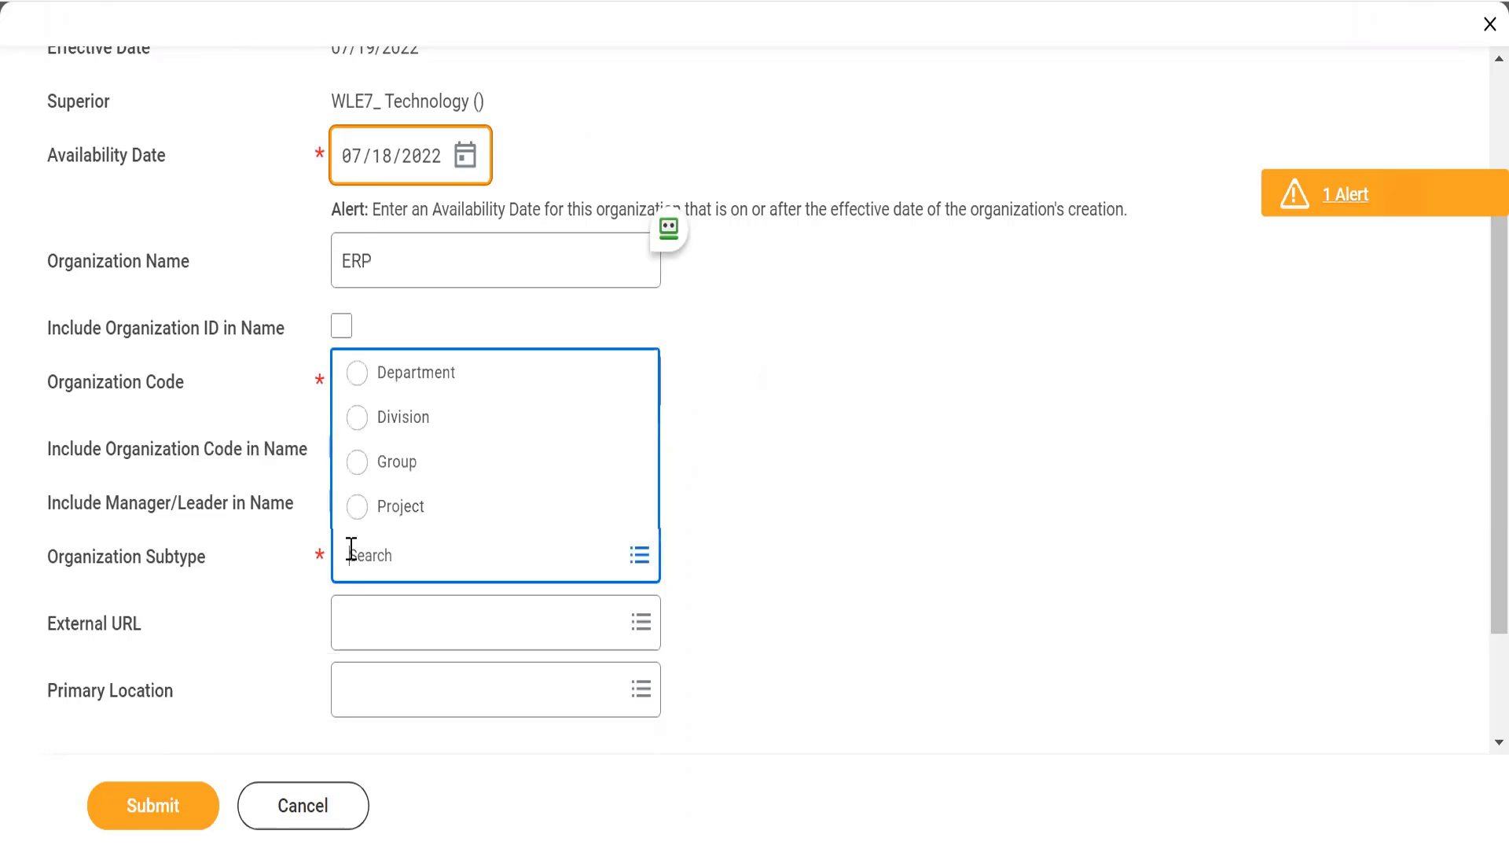
{"action": "left_click", "coordinate": [359, 376]}
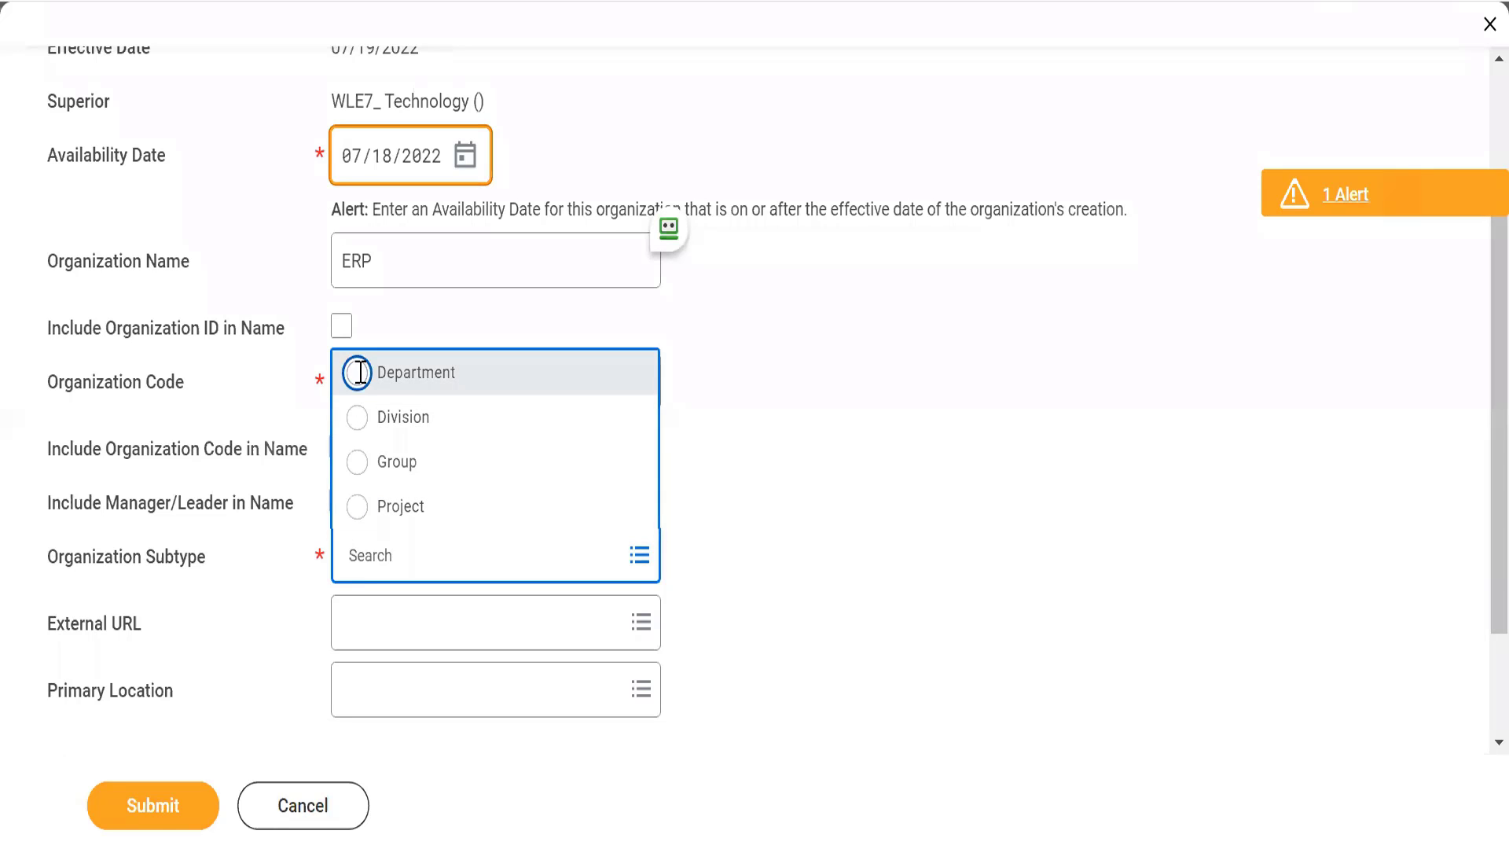
{"action": "scroll", "coordinate": [591, 428], "scroll_direction": "down", "scroll_amount": 3}
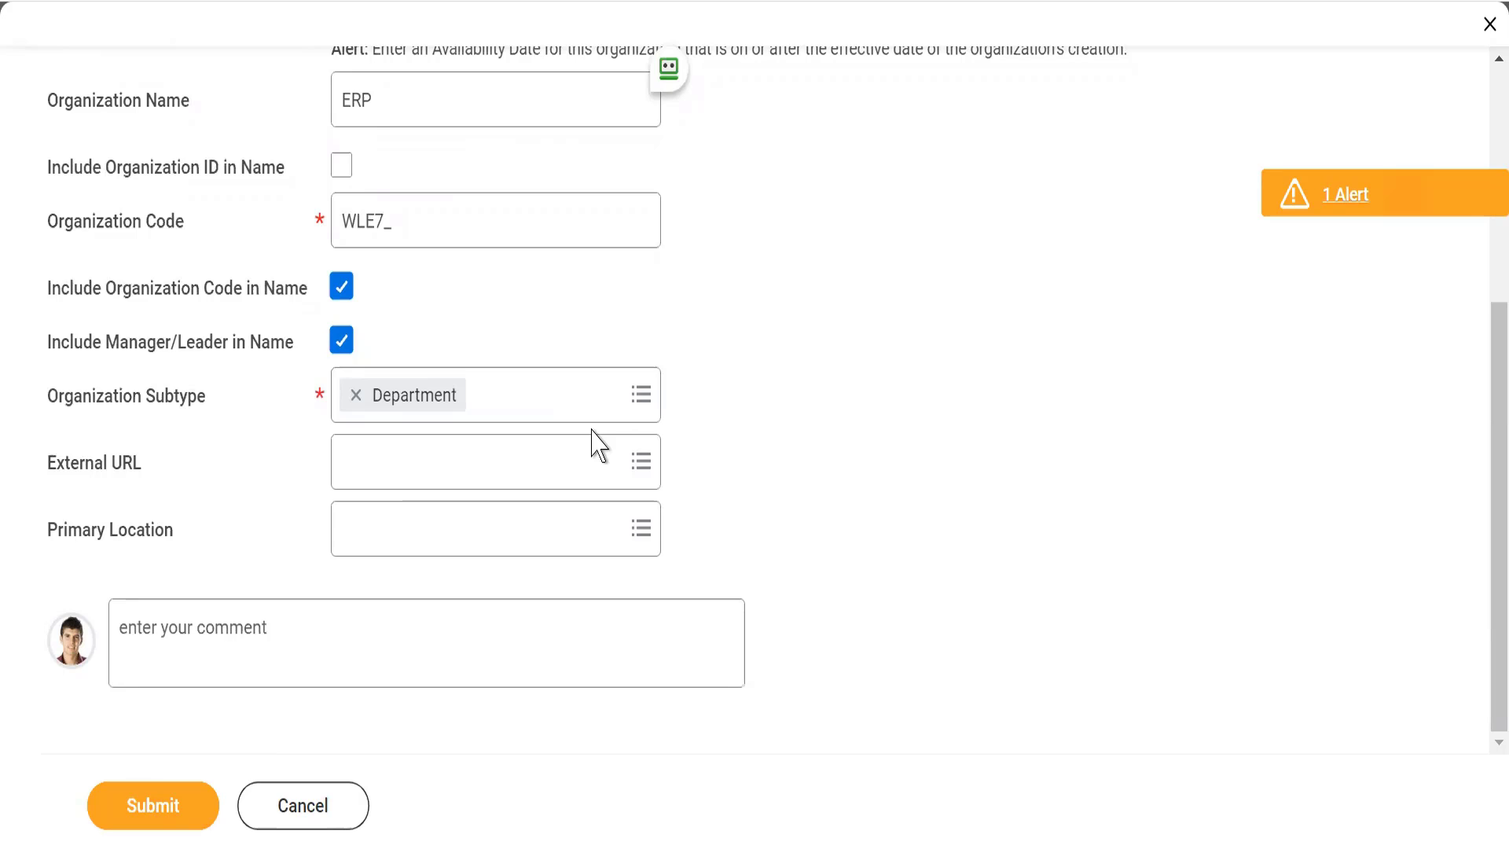
{"action": "left_click", "coordinate": [174, 815]}
{"action": "left_click", "coordinate": [177, 814]}
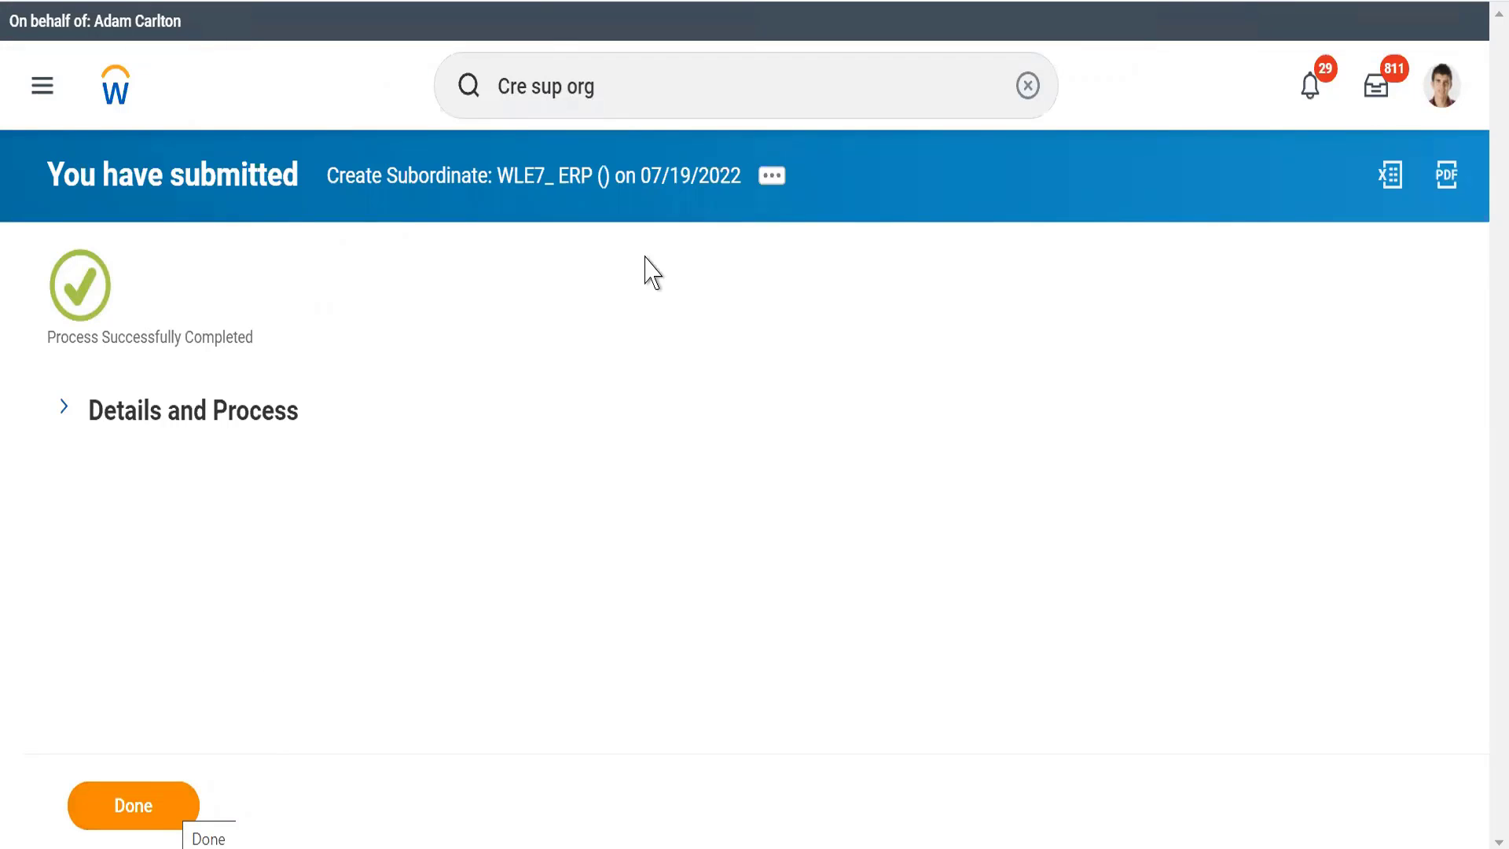
Step: Search for WLE7 and open the WLE7_ Technology supervisory organization
{"action": "left_click", "coordinate": [651, 87]}
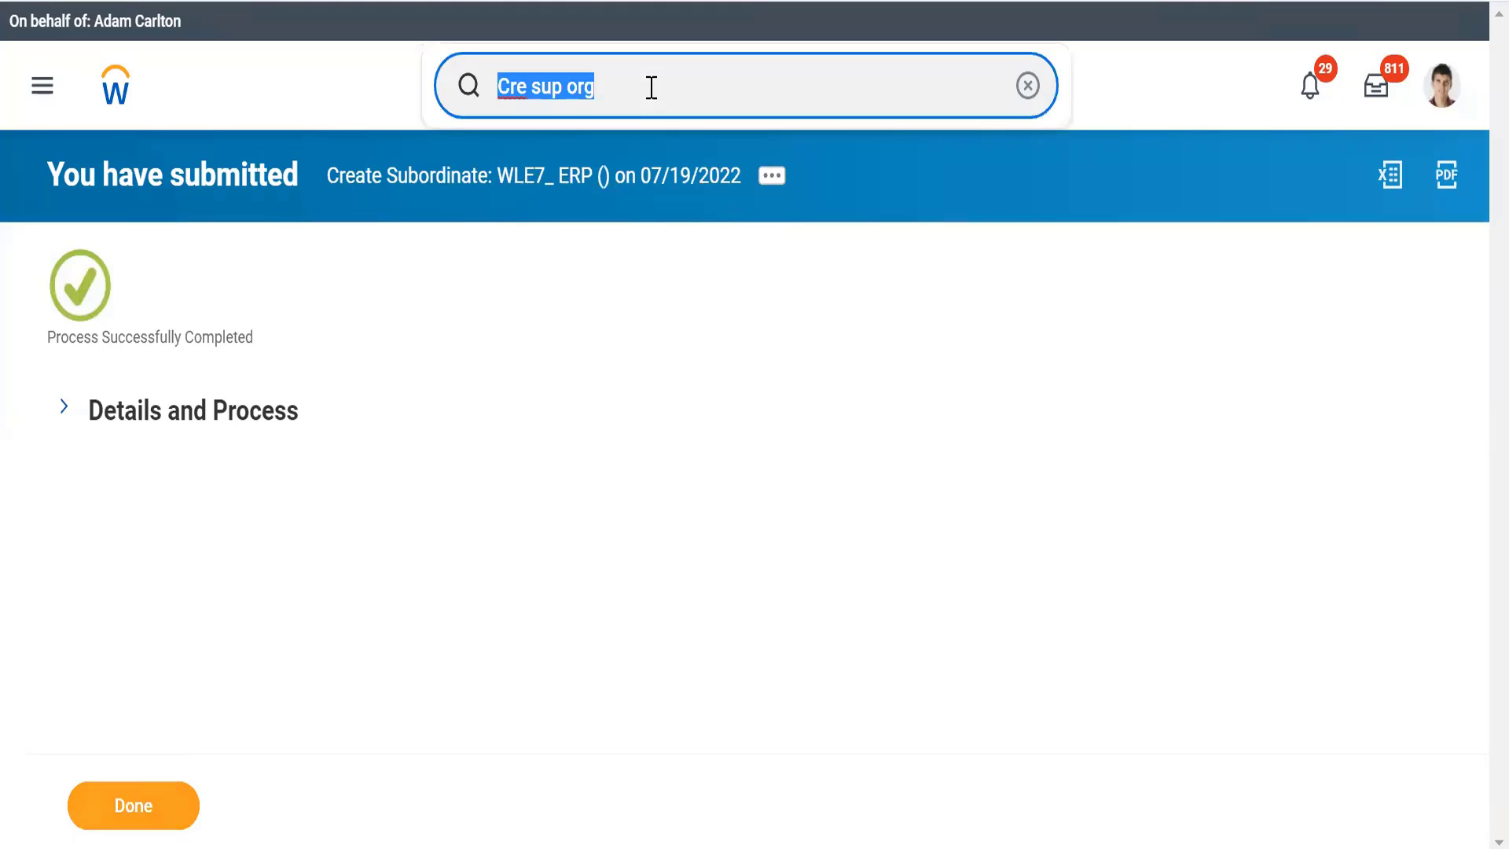
{"action": "key", "text": "BackSpace"}
{"action": "type", "text": "WLE7"}
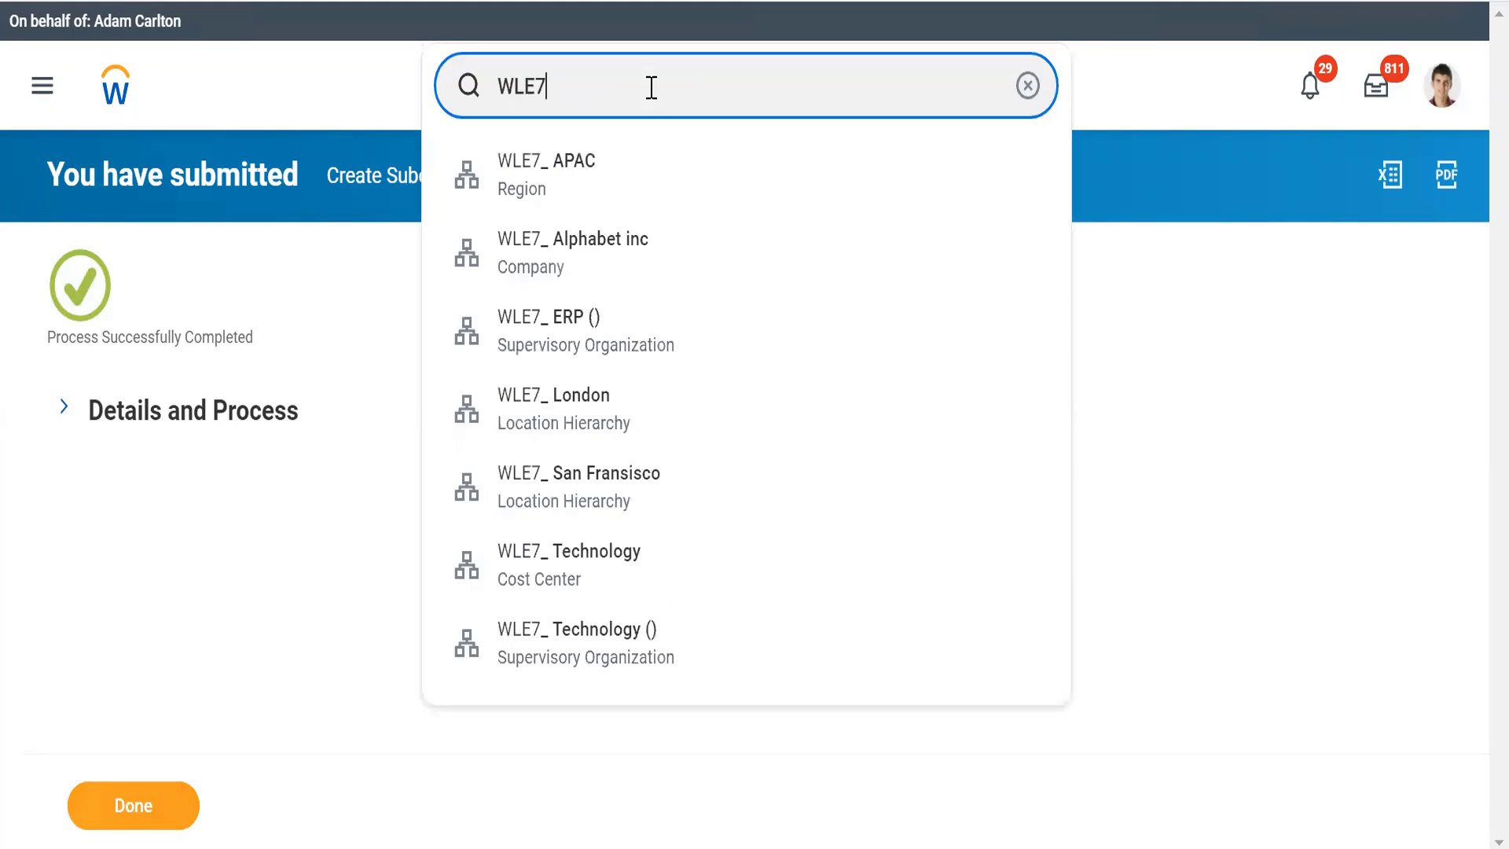
{"action": "left_click", "coordinate": [553, 667]}
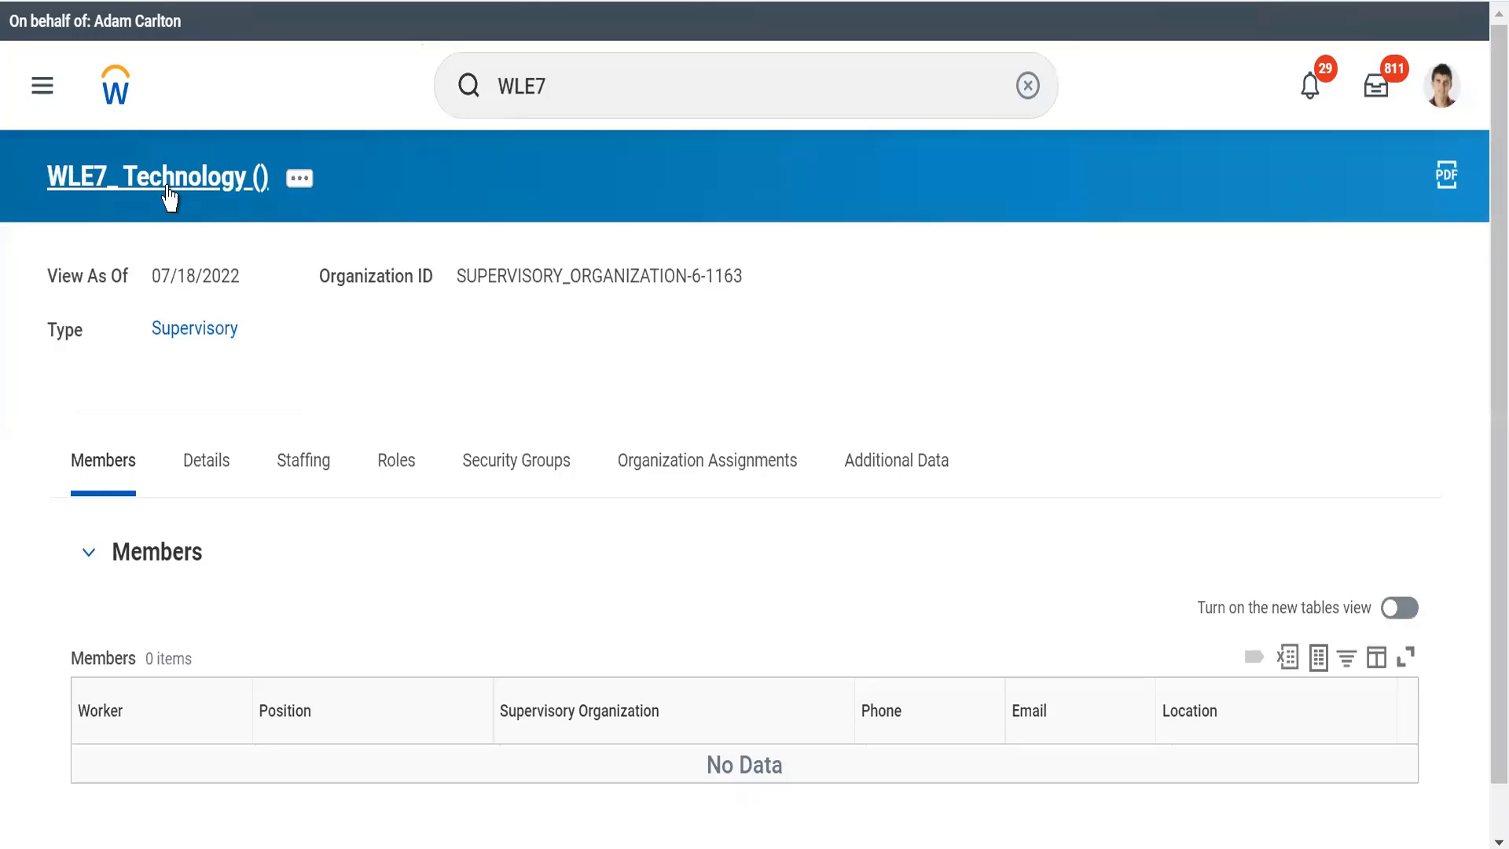
{"action": "left_click", "coordinate": [571, 64]}
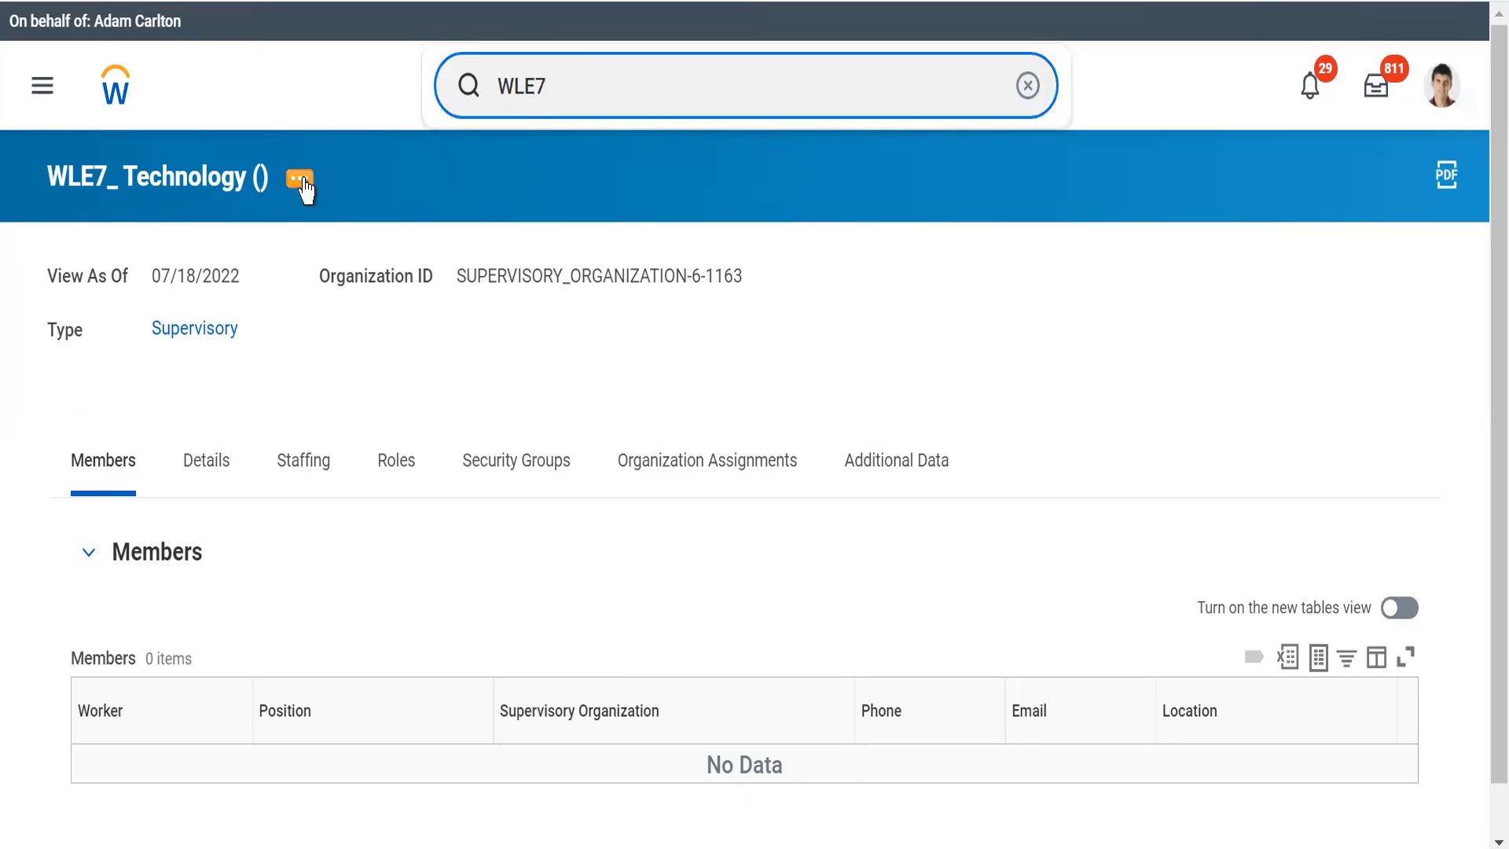
{"action": "left_click", "coordinate": [226, 189]}
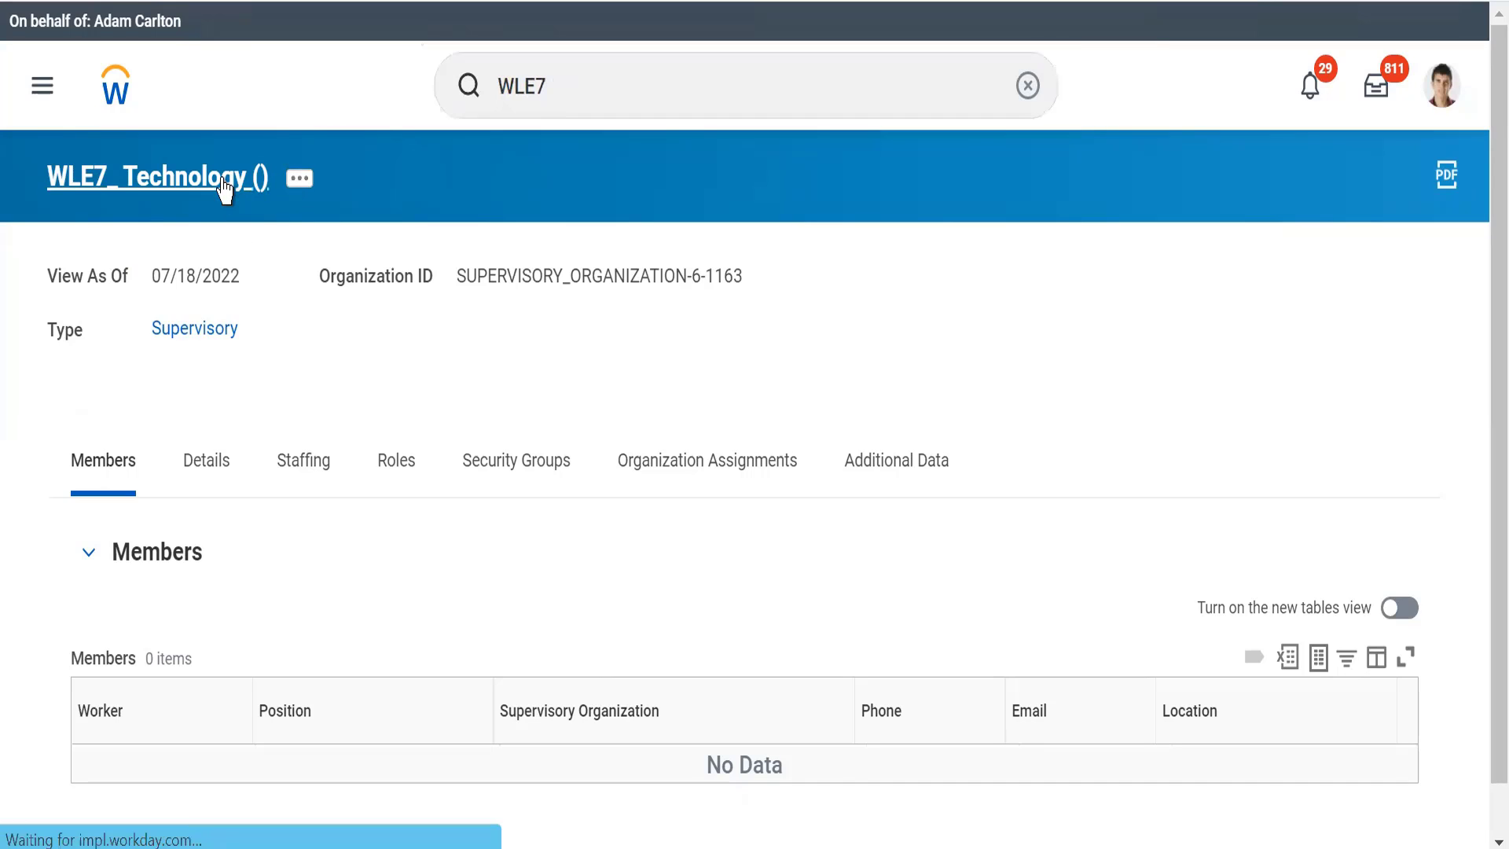
Step: Start creating another subordinate of WLE7_ Technology with the effective date 07/18/2022 and continue to its details form
{"action": "left_click", "coordinate": [299, 181]}
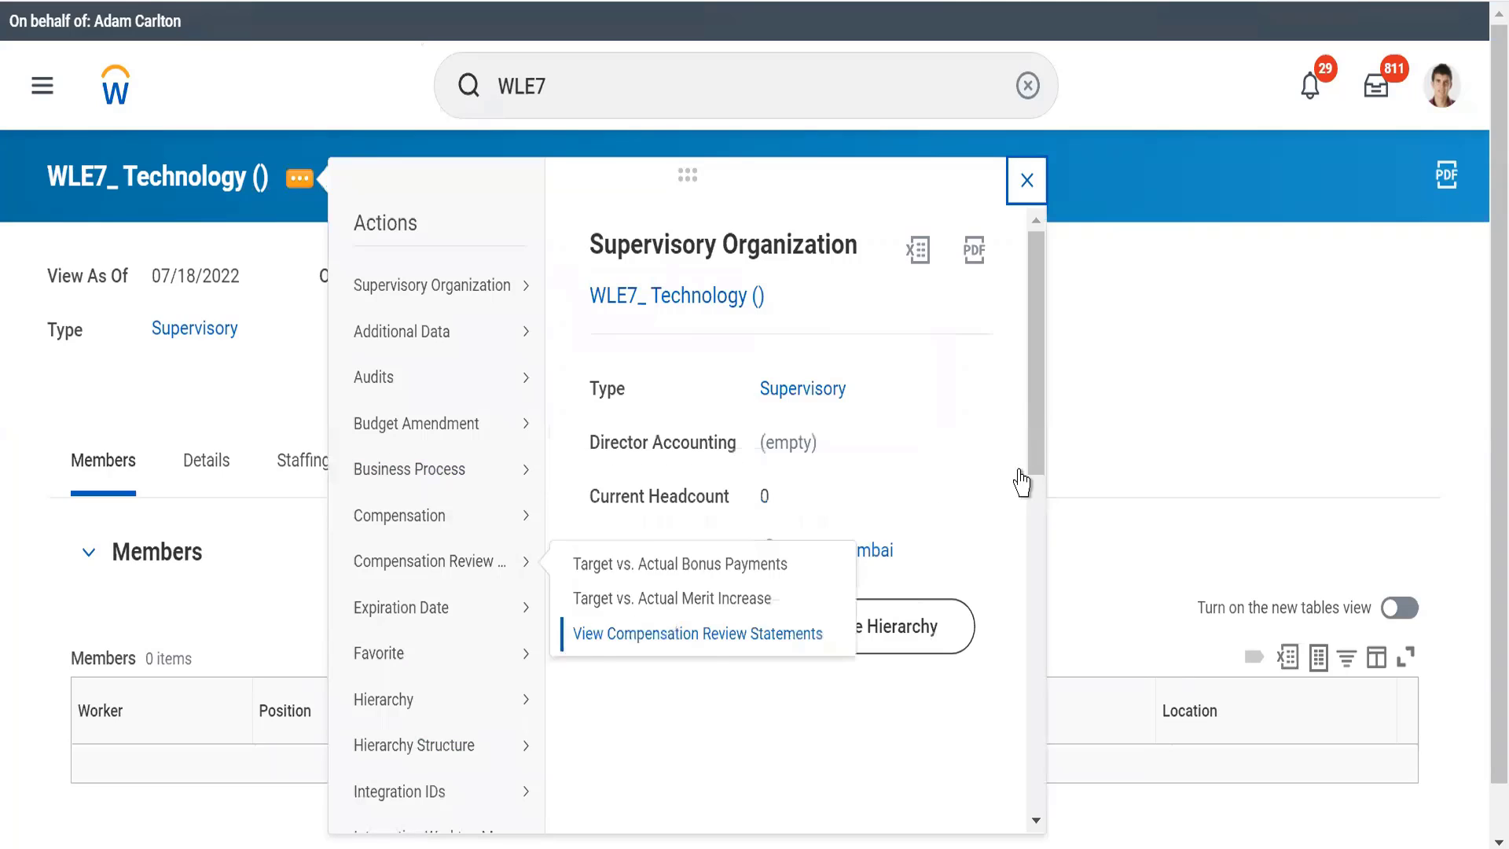
{"action": "left_click_drag", "start_coordinate": [1030, 421], "coordinate": [1051, 684]}
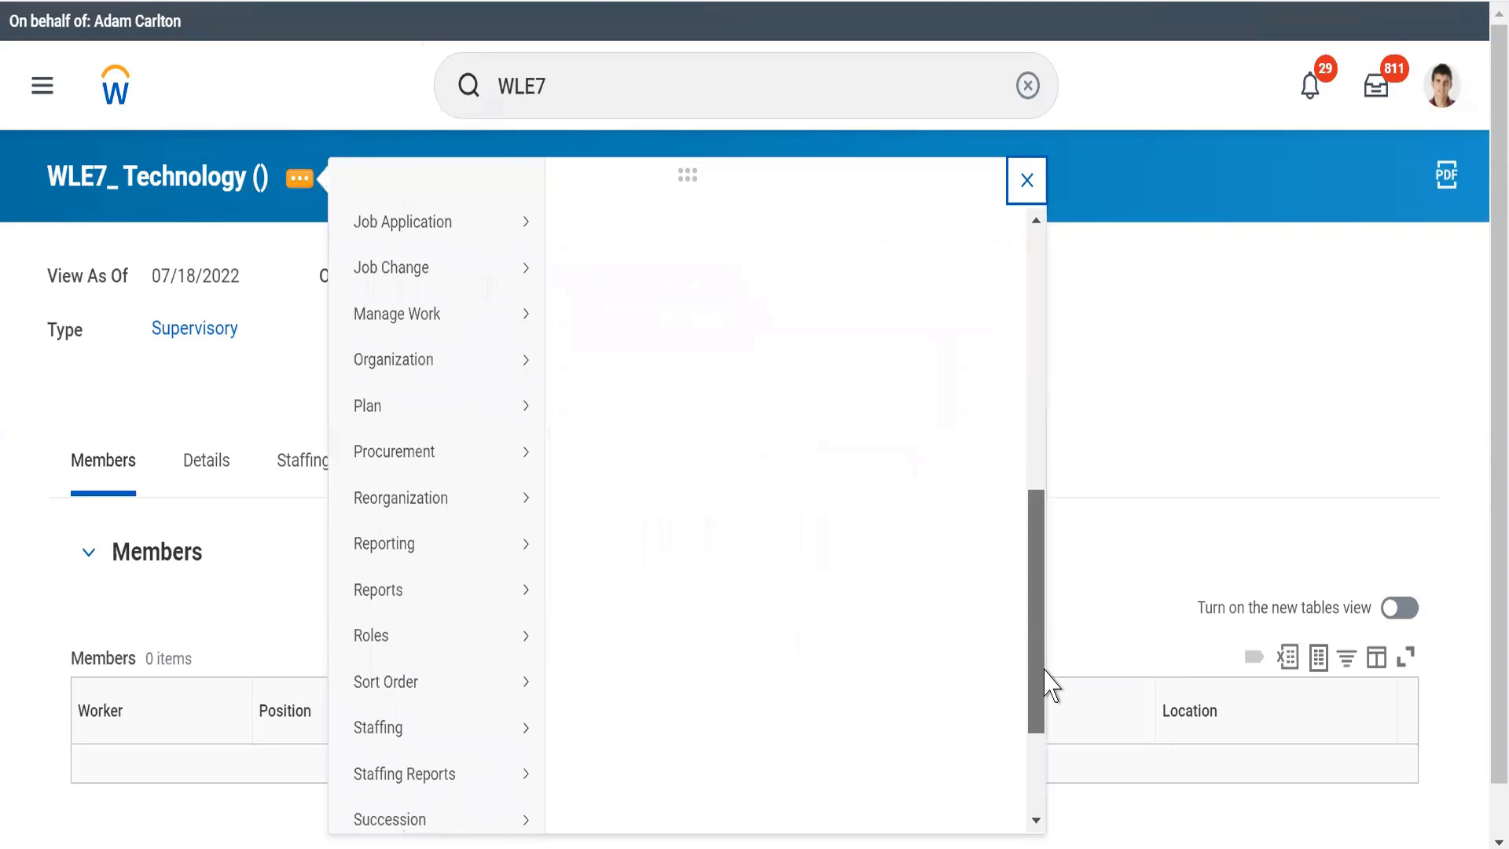
{"action": "mouse_move", "coordinate": [403, 507]}
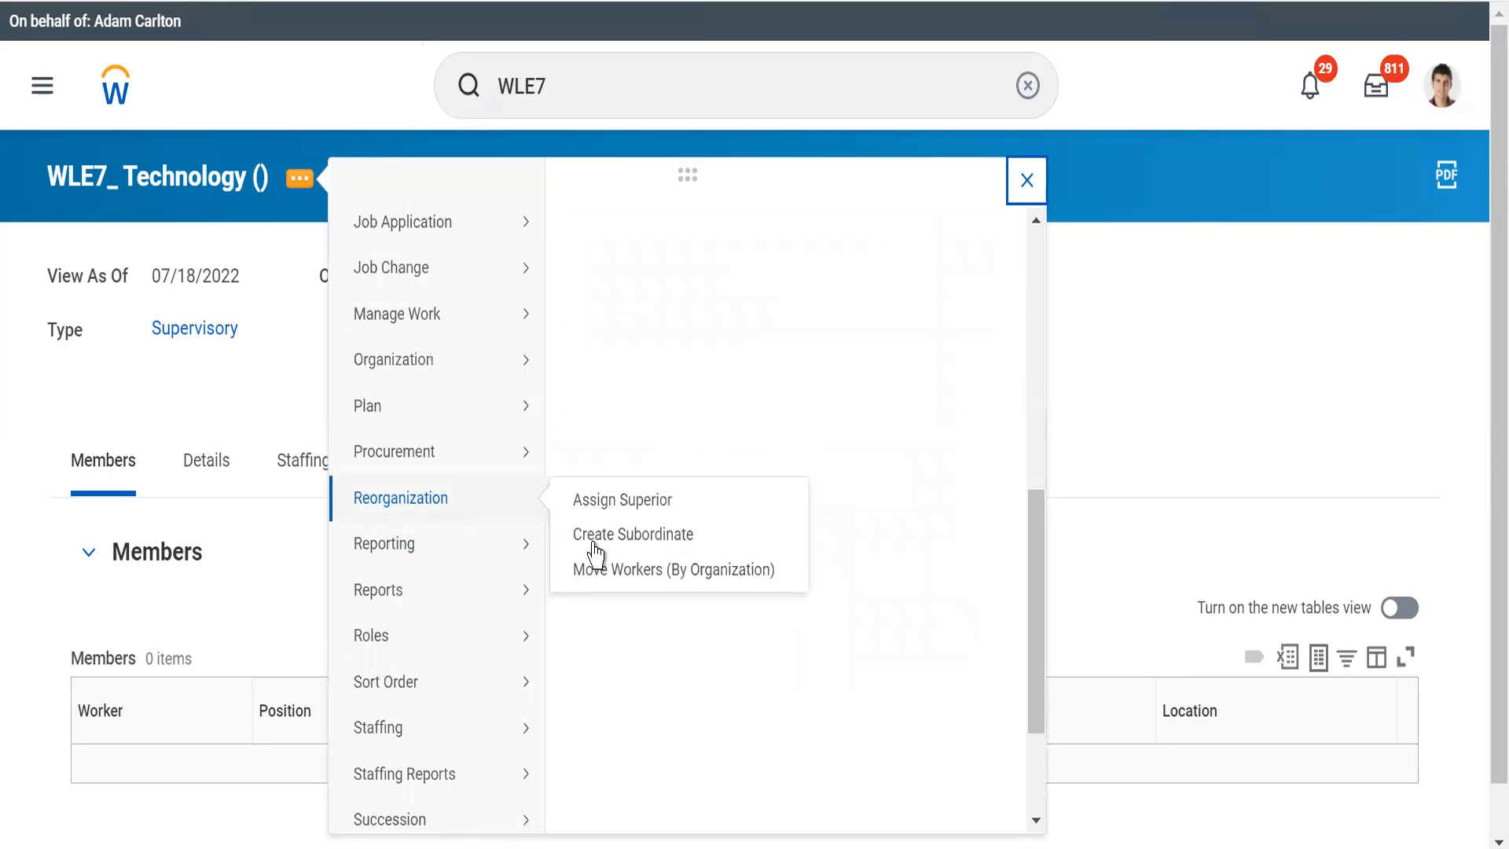
{"action": "left_click", "coordinate": [616, 533]}
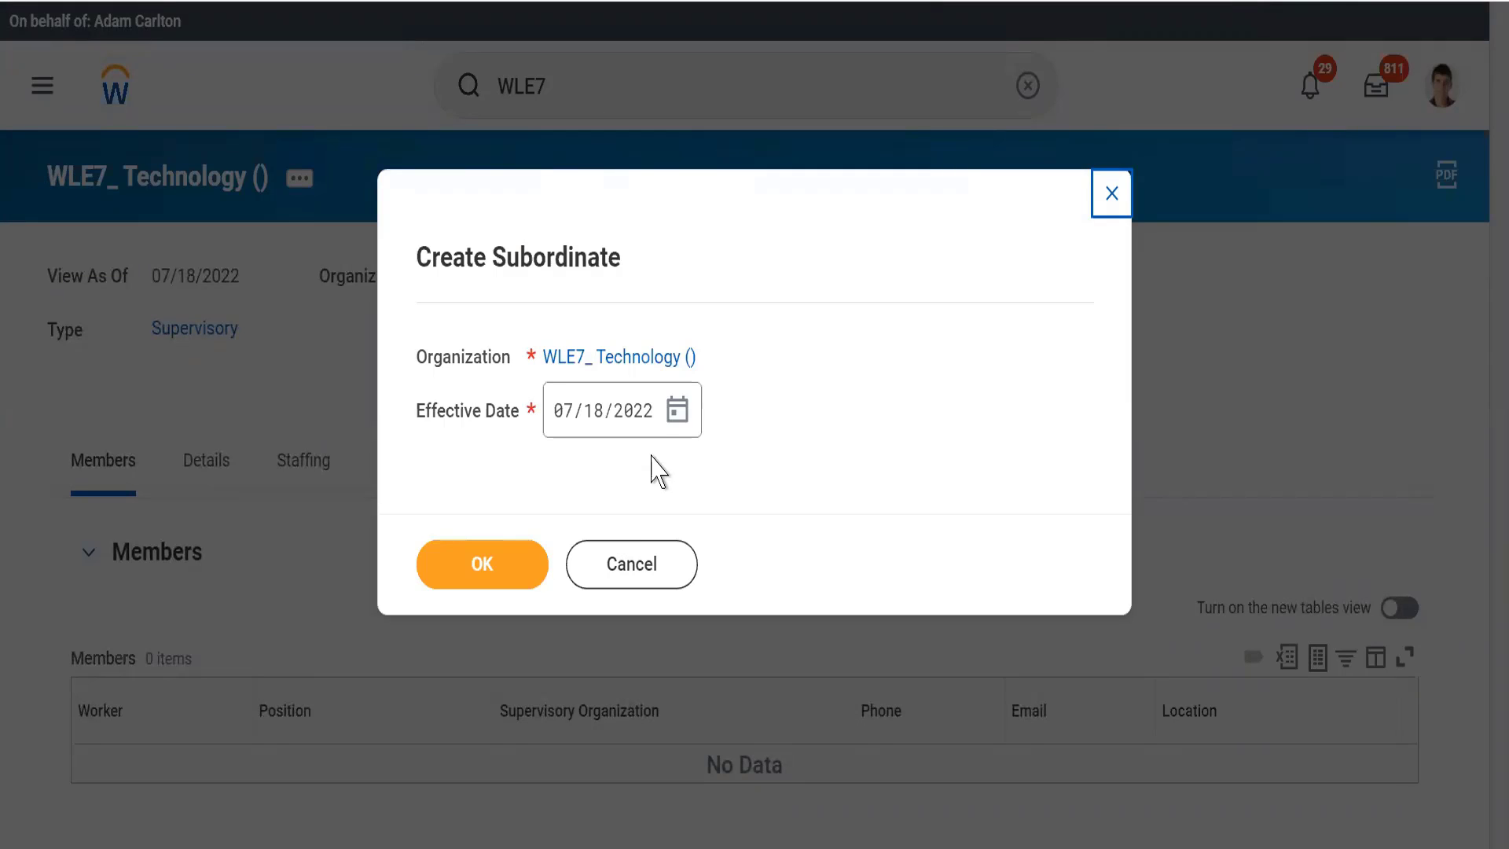
{"action": "left_click", "coordinate": [677, 424]}
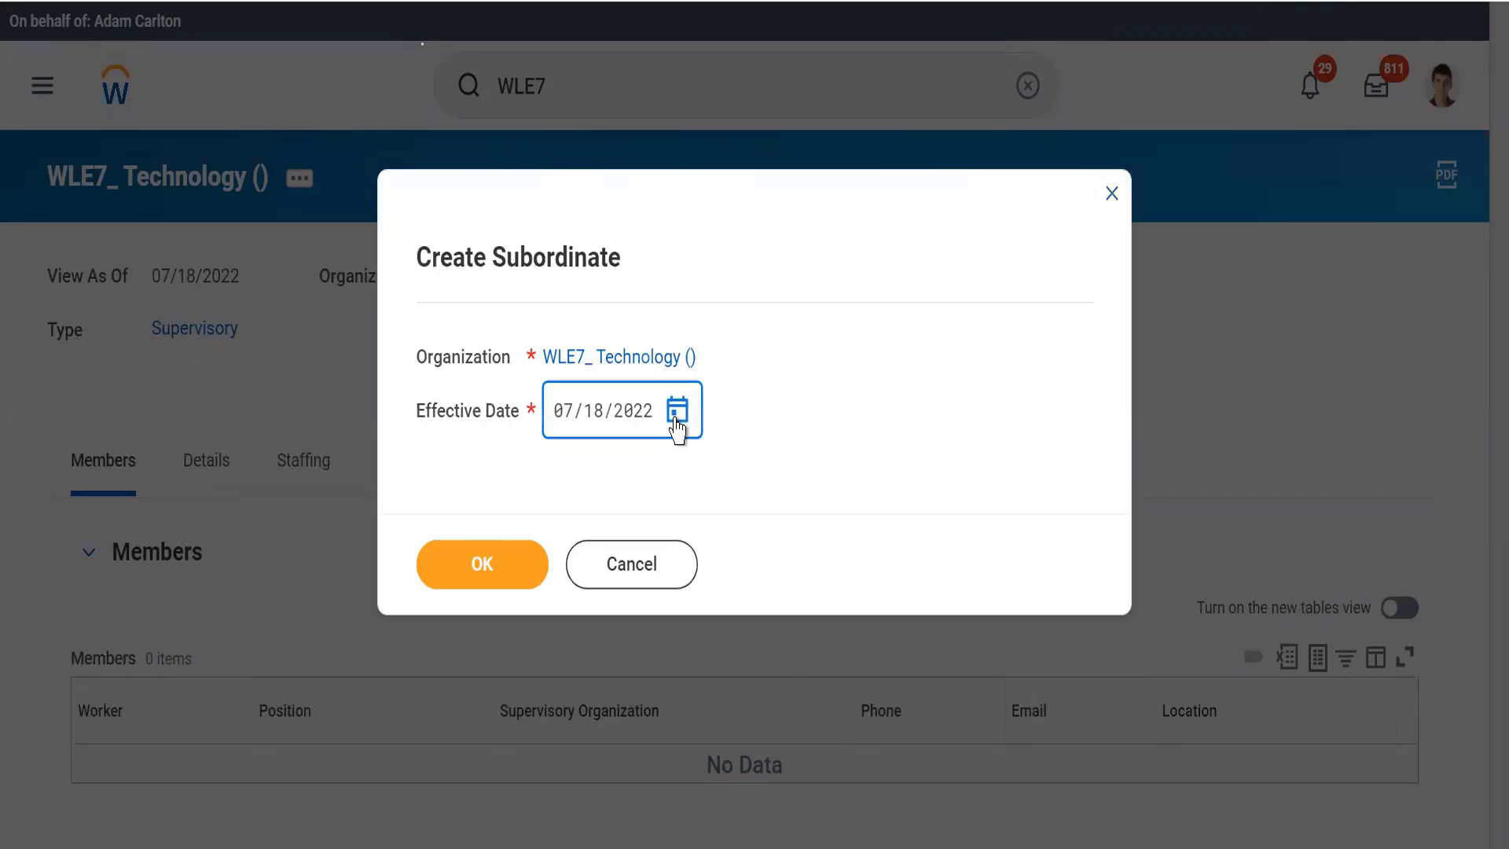
{"action": "left_click", "coordinate": [677, 424]}
{"action": "left_click", "coordinate": [803, 661]}
{"action": "left_click", "coordinate": [469, 576]}
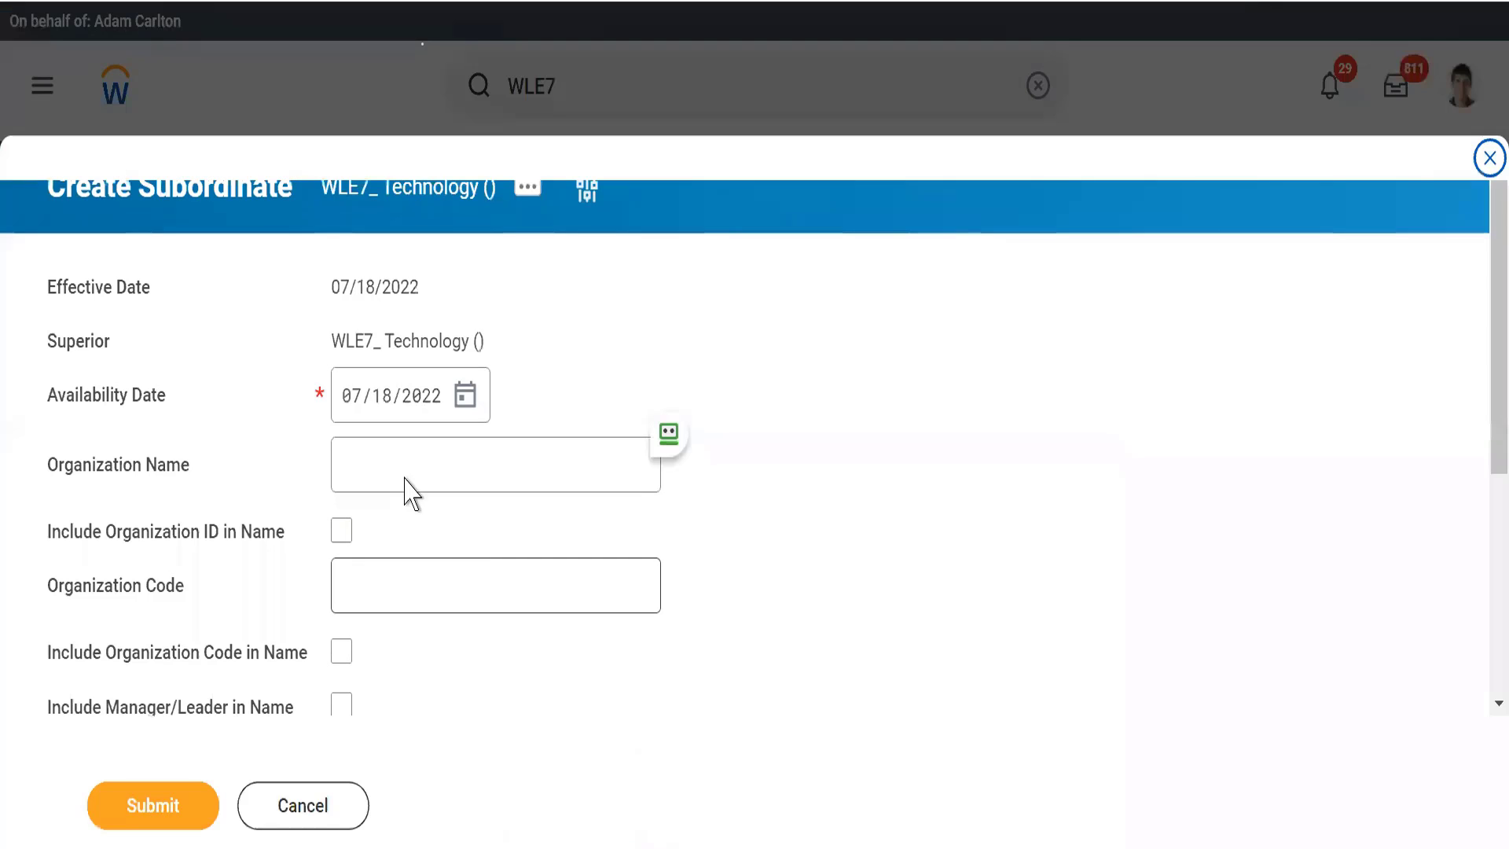
Step: Name the new subordinate organization Artificial Inteligence
{"action": "left_click", "coordinate": [381, 455]}
{"action": "type", "text": "A"}
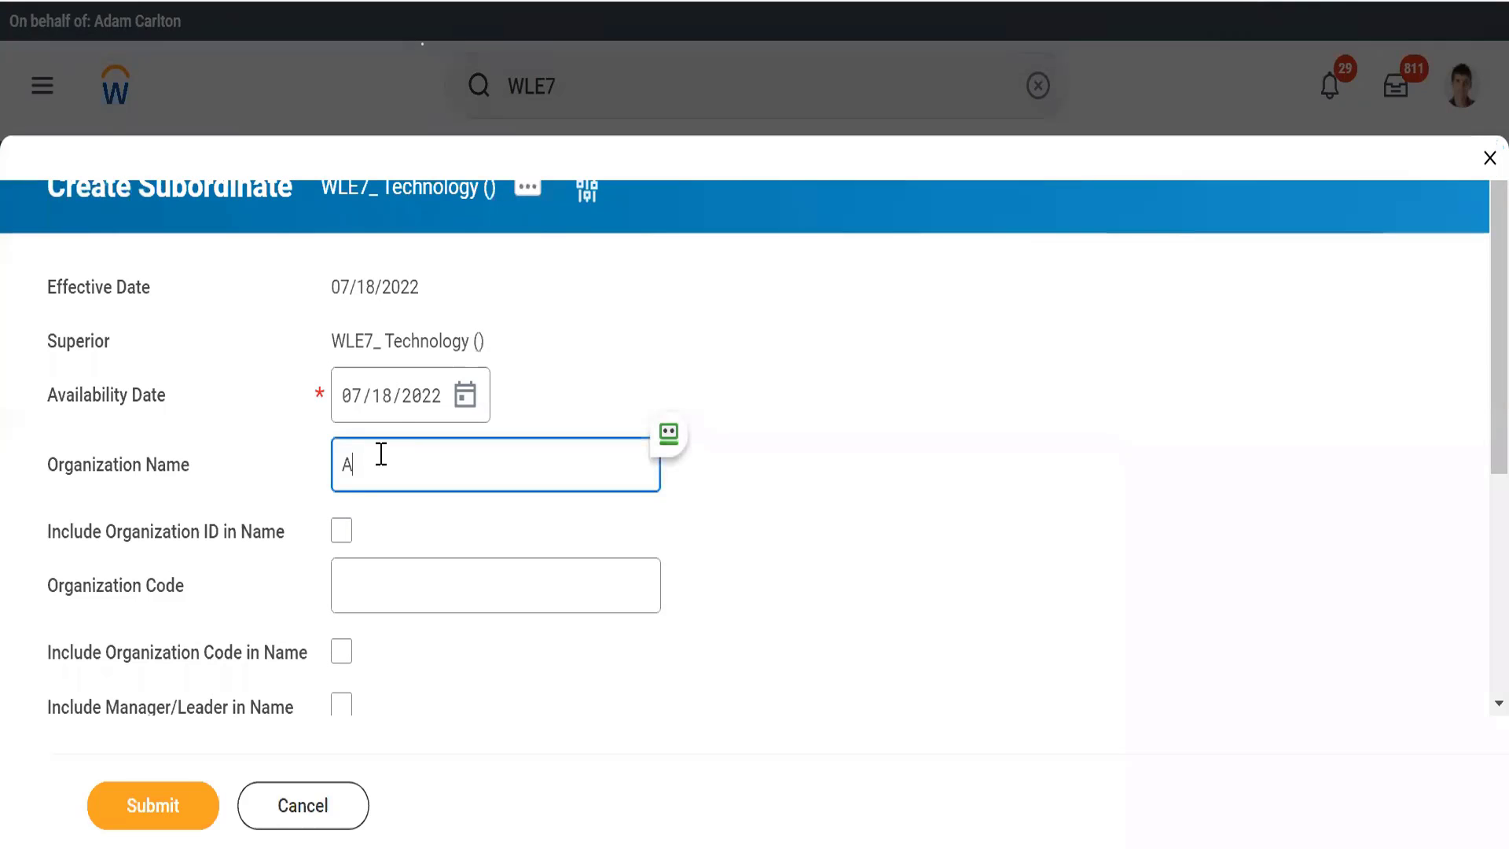
{"action": "type", "text": "rtificial Inteli"}
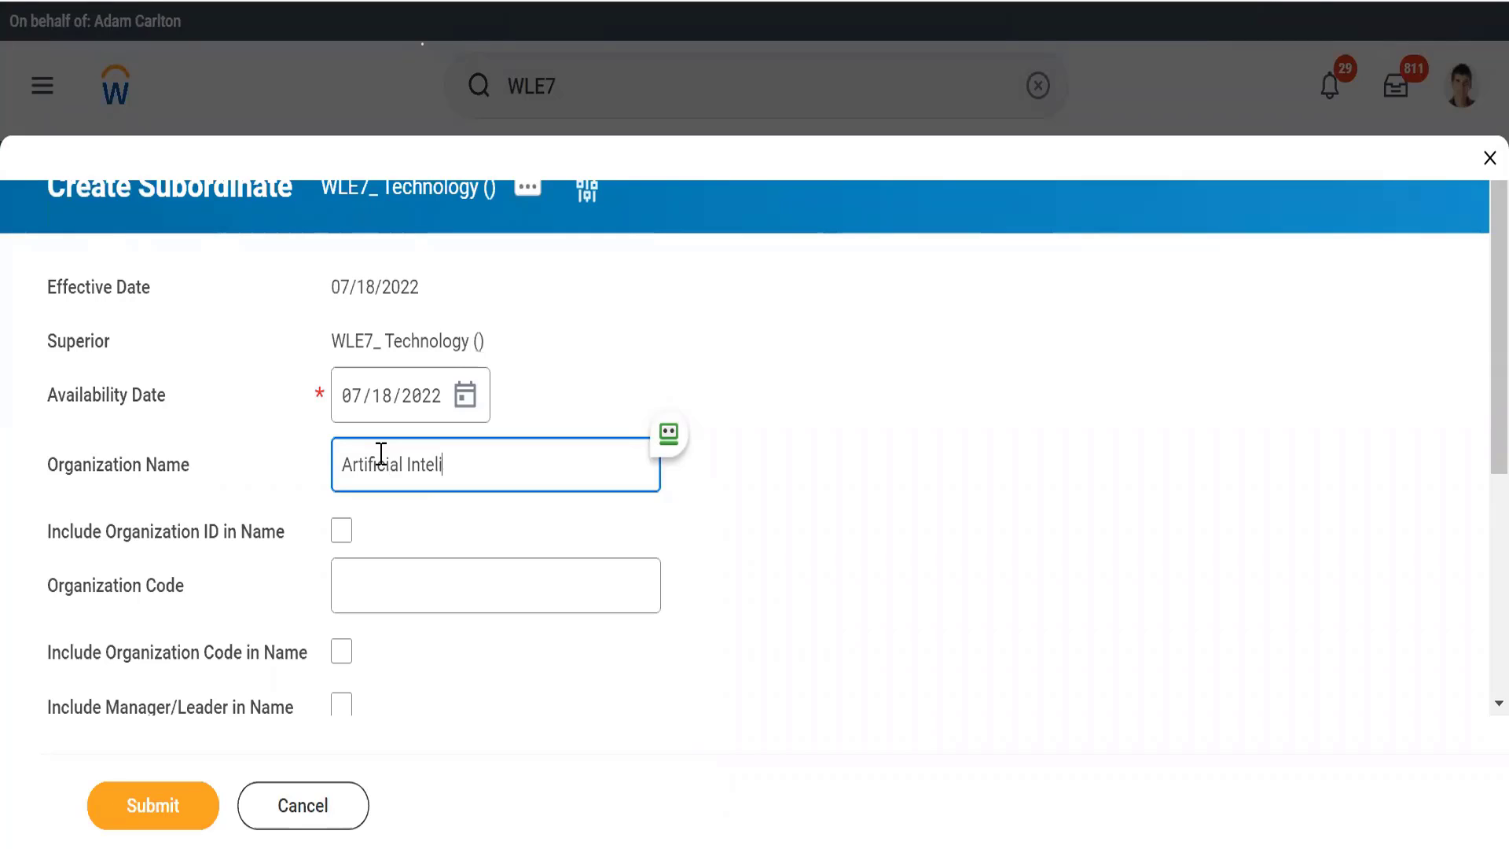
{"action": "type", "text": "gence"}
{"action": "key", "text": "Tab"}
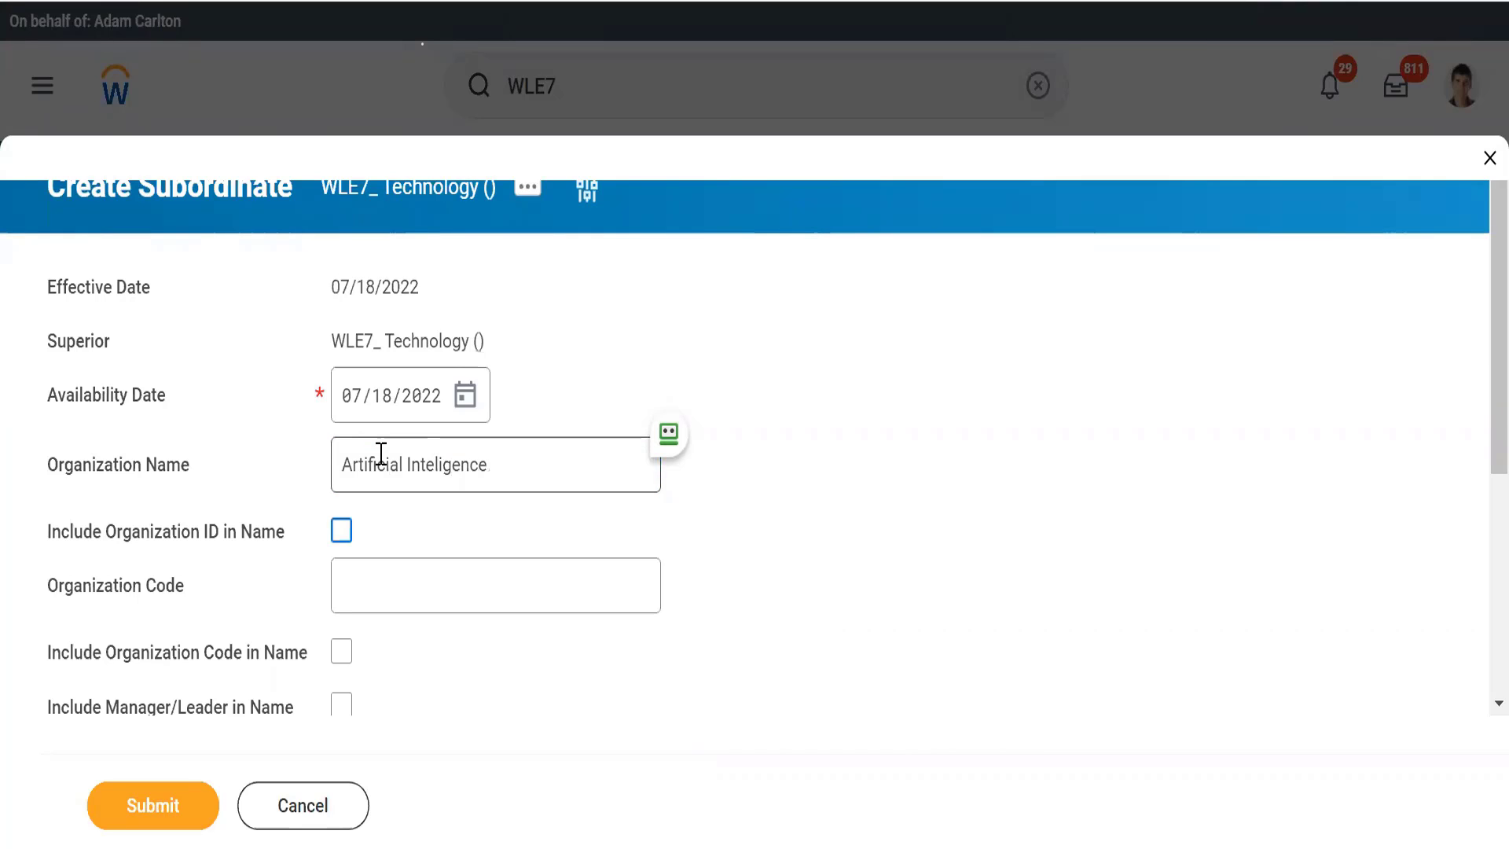
Step: Set the organization code to WLE7_ and include the organization code and the manager/leader in the Artificial Inteligence organization's name
{"action": "key", "text": "Tab"}
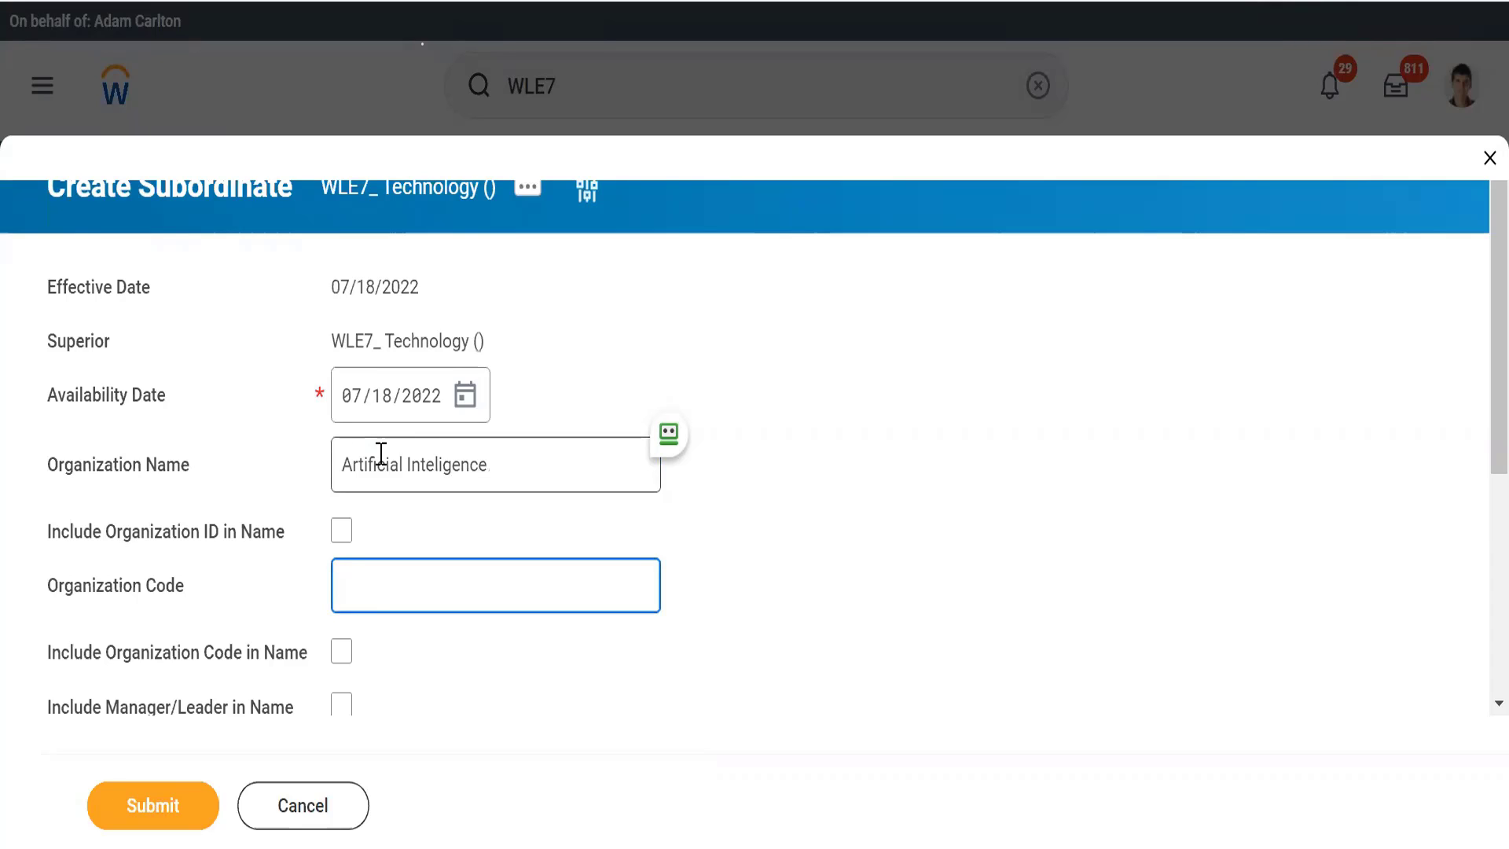
{"action": "type", "text": "WLE7_"}
{"action": "key", "text": "Tab"}
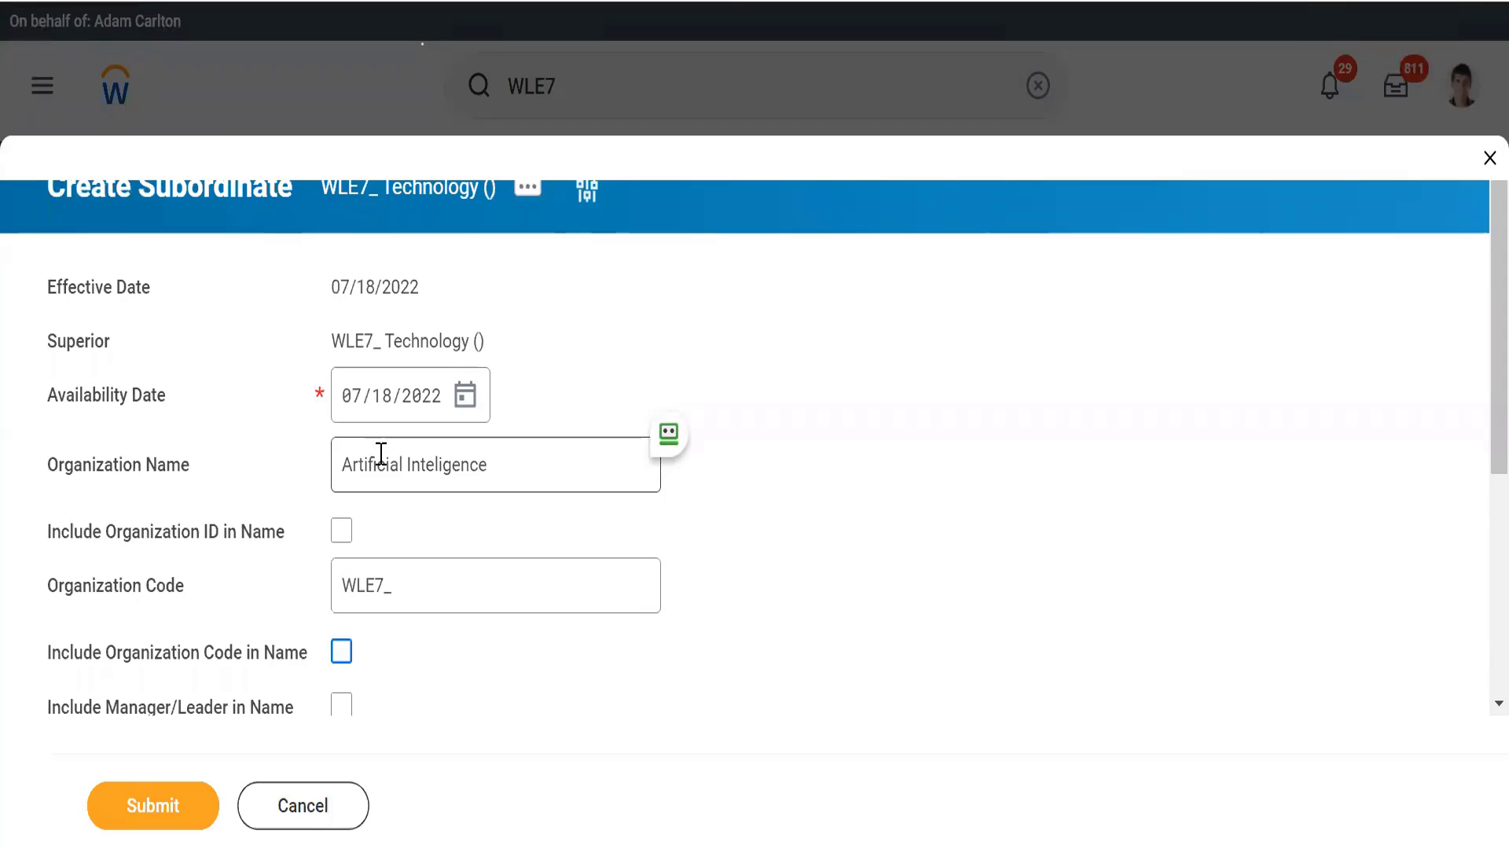
{"action": "key", "text": "space"}
{"action": "key", "text": "Tab"}
{"action": "key", "text": "space"}
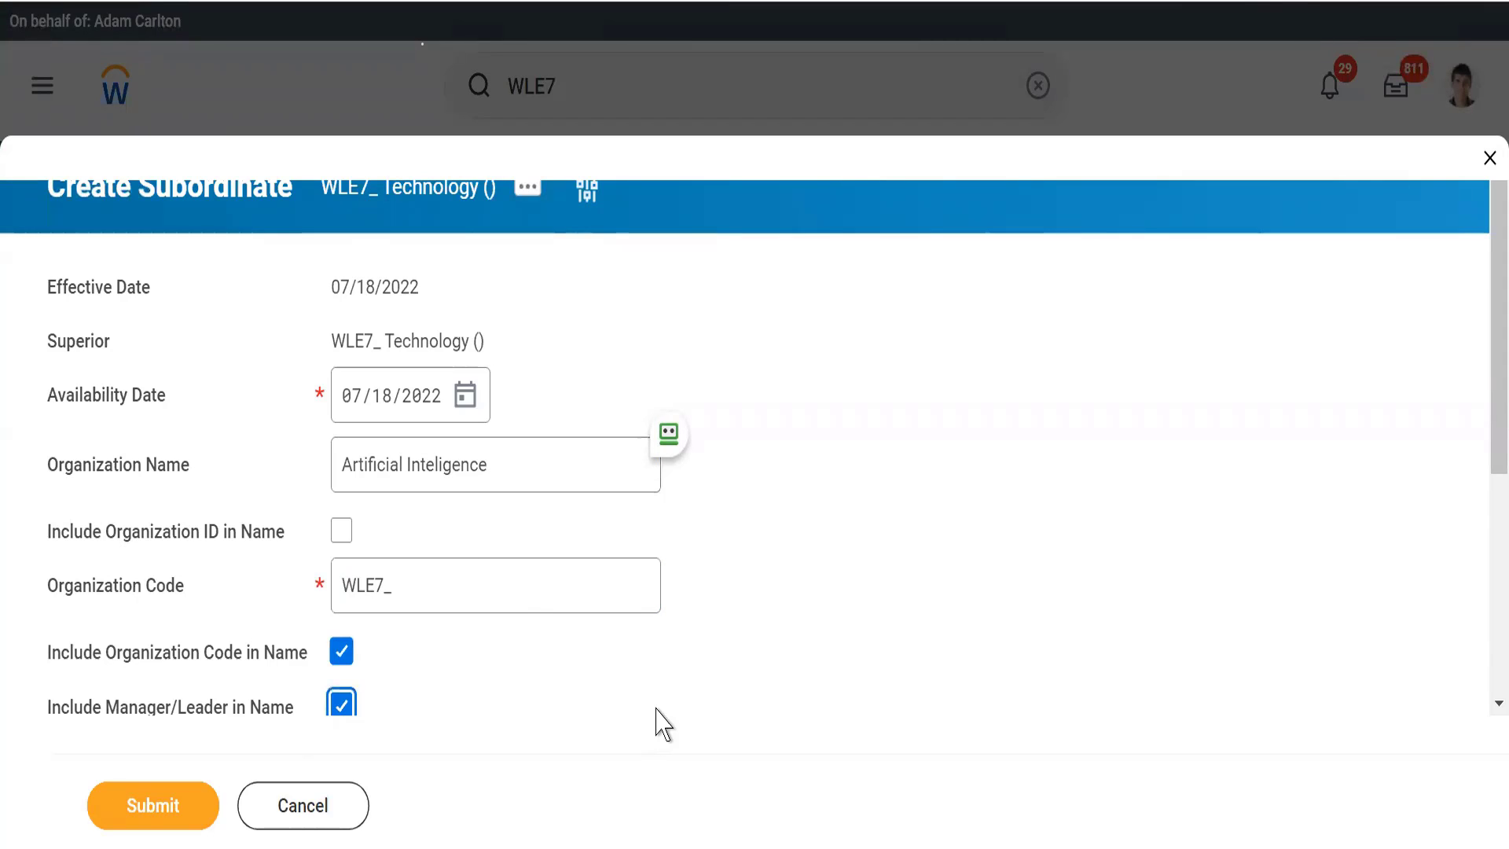
Step: Choose Department as the organization subtype and submit the Artificial Inteligence subordinate organization
{"action": "left_click", "coordinate": [668, 695]}
{"action": "scroll", "coordinate": [667, 696], "scroll_direction": "down", "scroll_amount": 5}
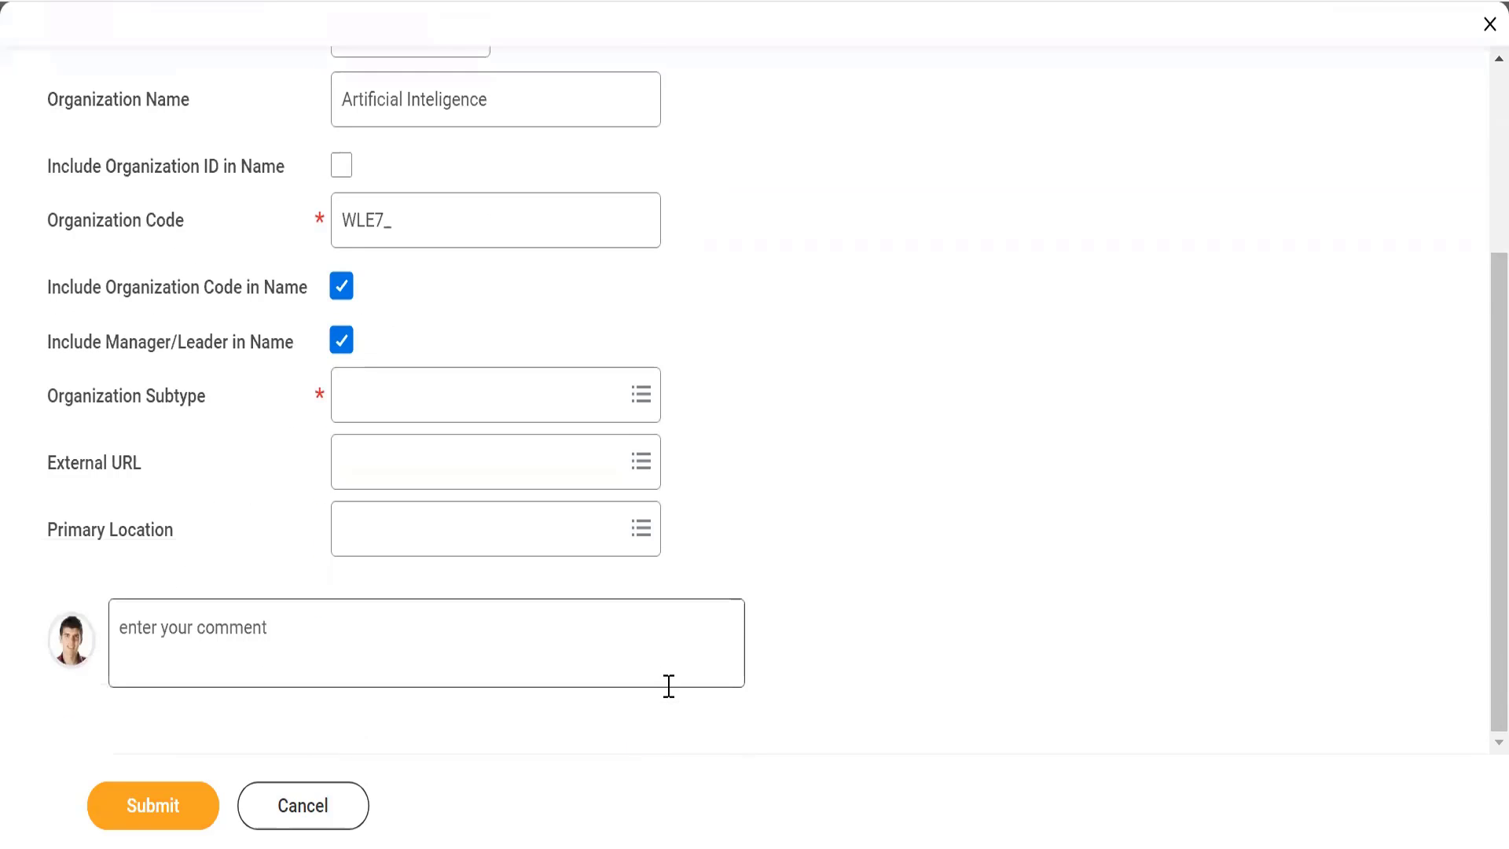
{"action": "left_click", "coordinate": [398, 397]}
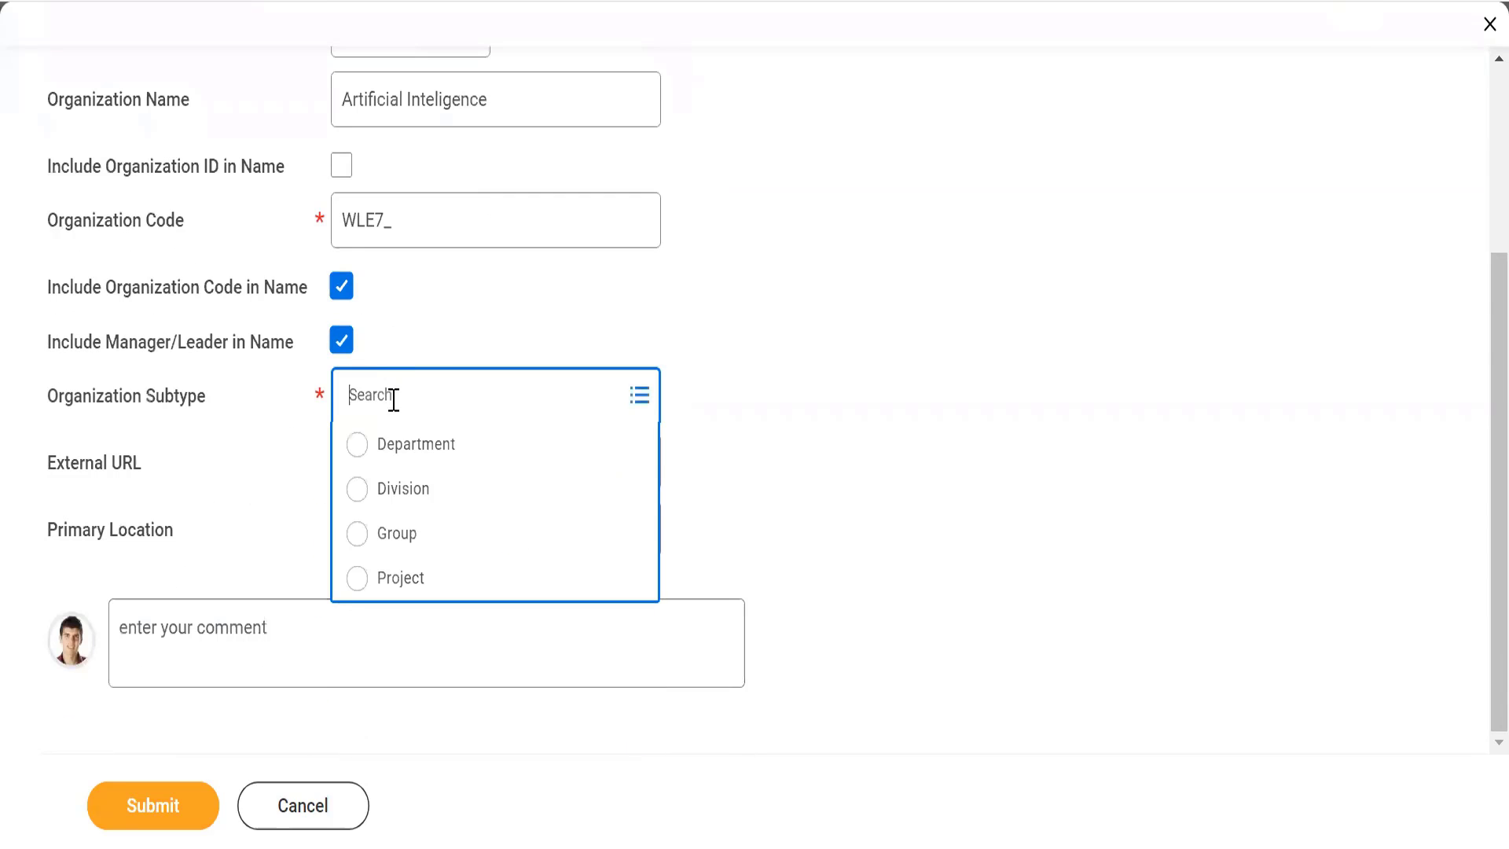
{"action": "left_click", "coordinate": [358, 445]}
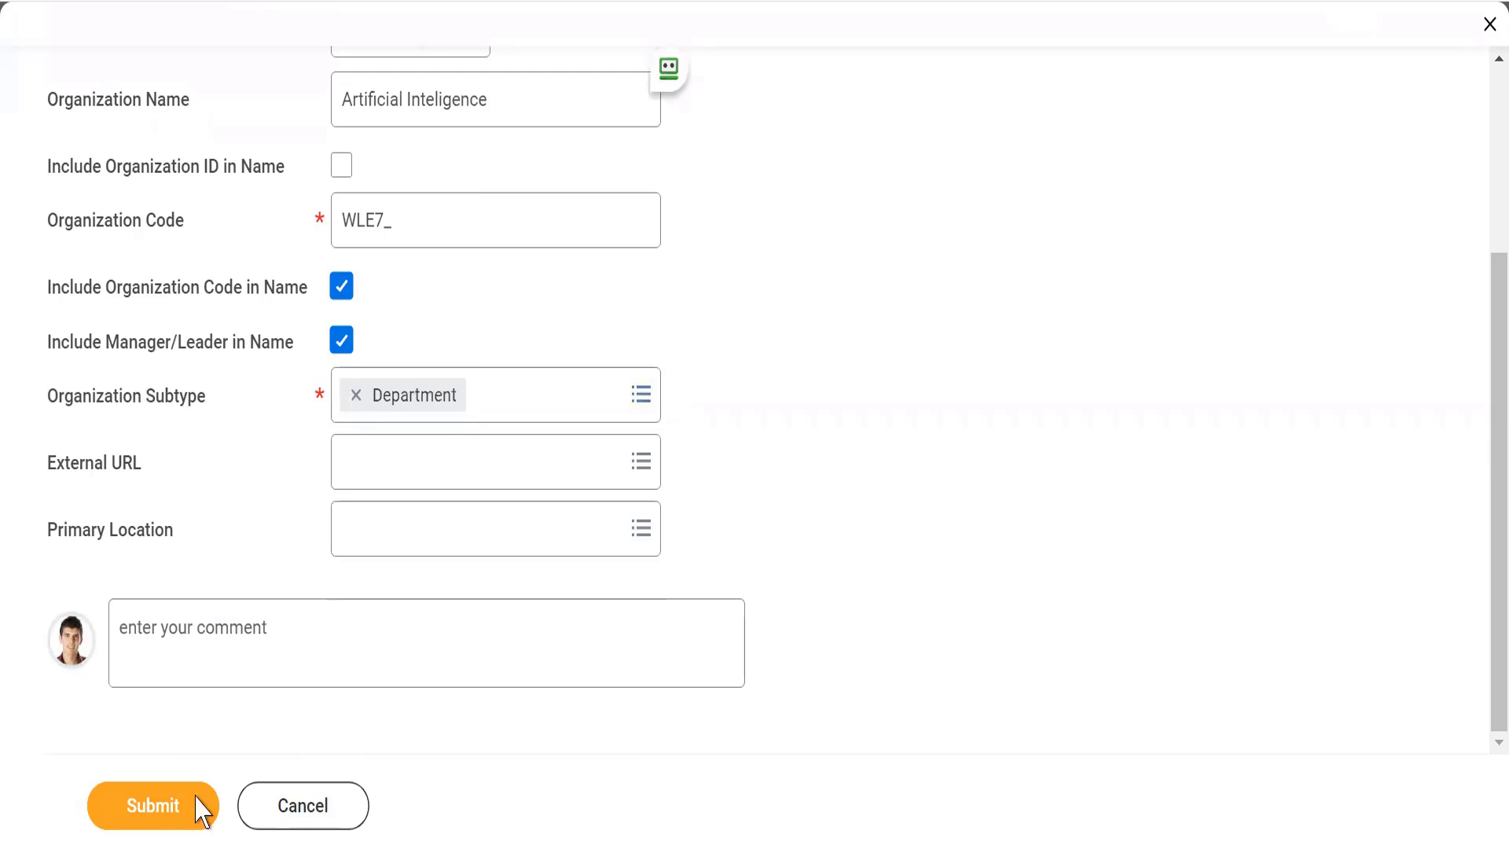
{"action": "left_click", "coordinate": [152, 816]}
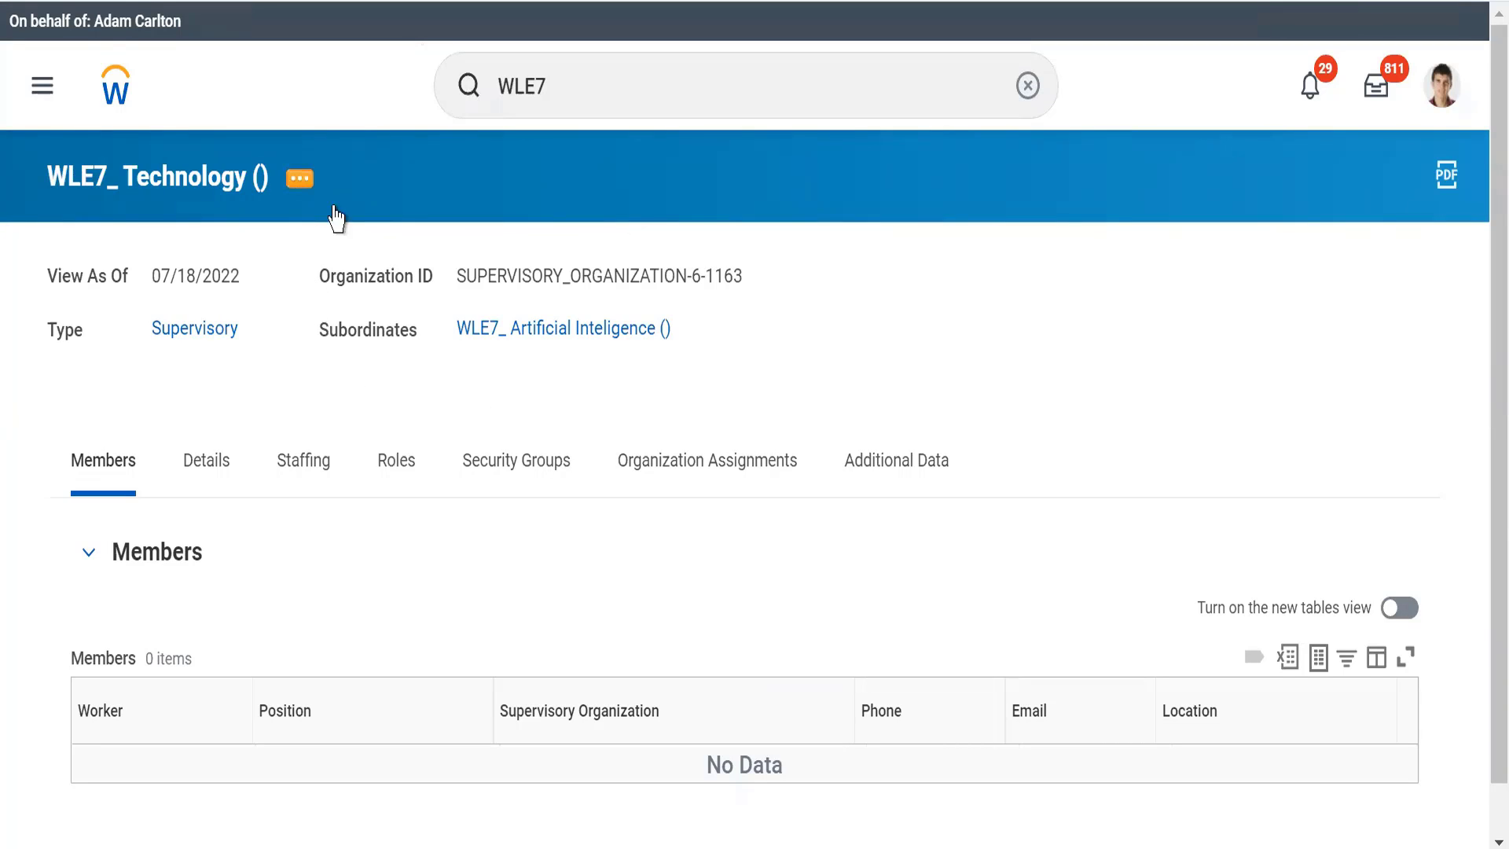
Step: Open the WLE7_ Artificial Inteligence subordinate and examine its details and staffing model, including where its primary location comes from
{"action": "left_click", "coordinate": [488, 330]}
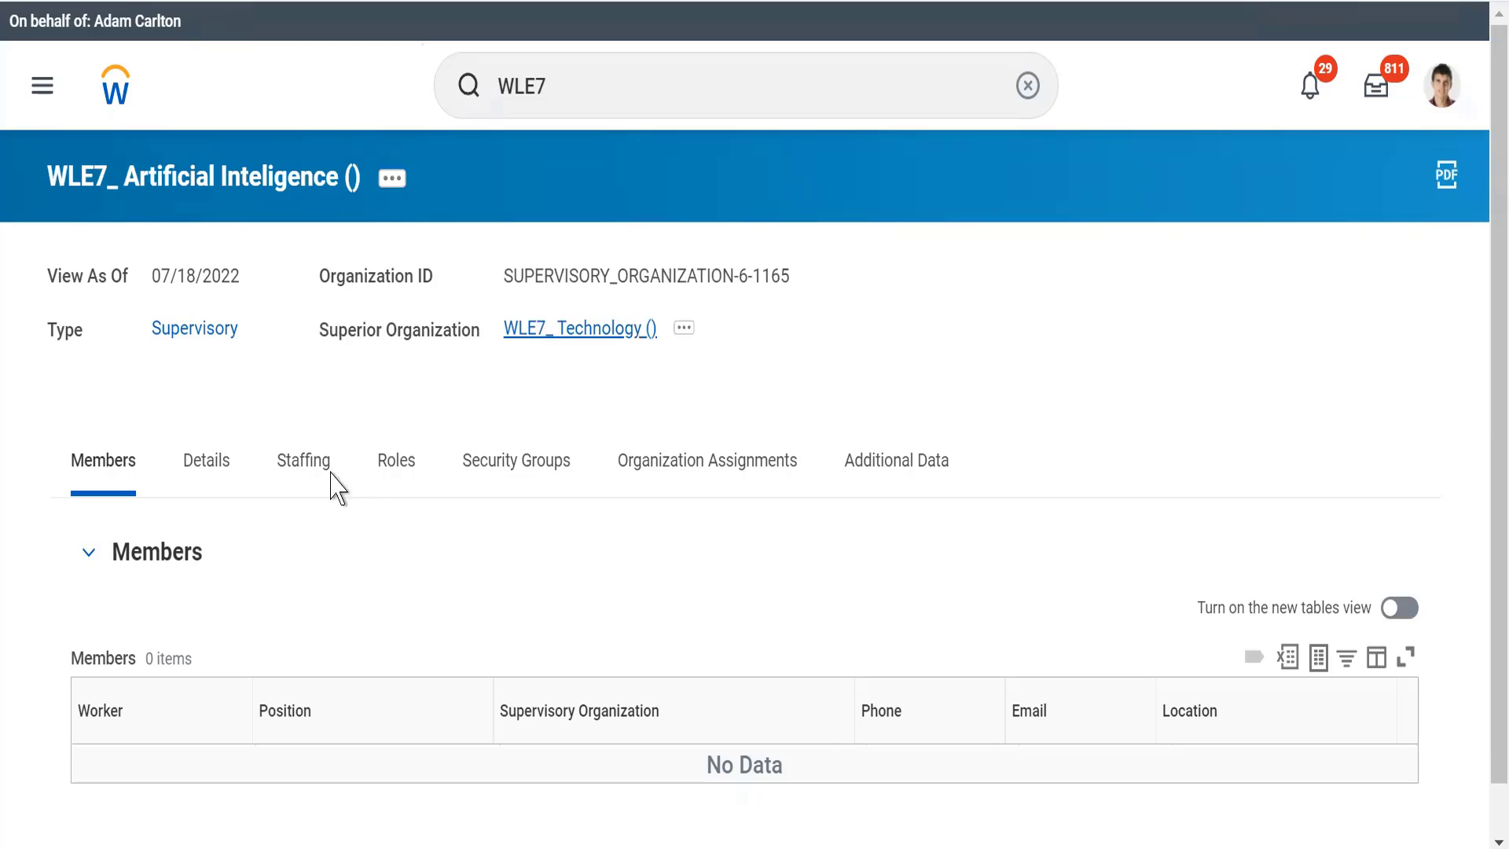
{"action": "left_click", "coordinate": [297, 469]}
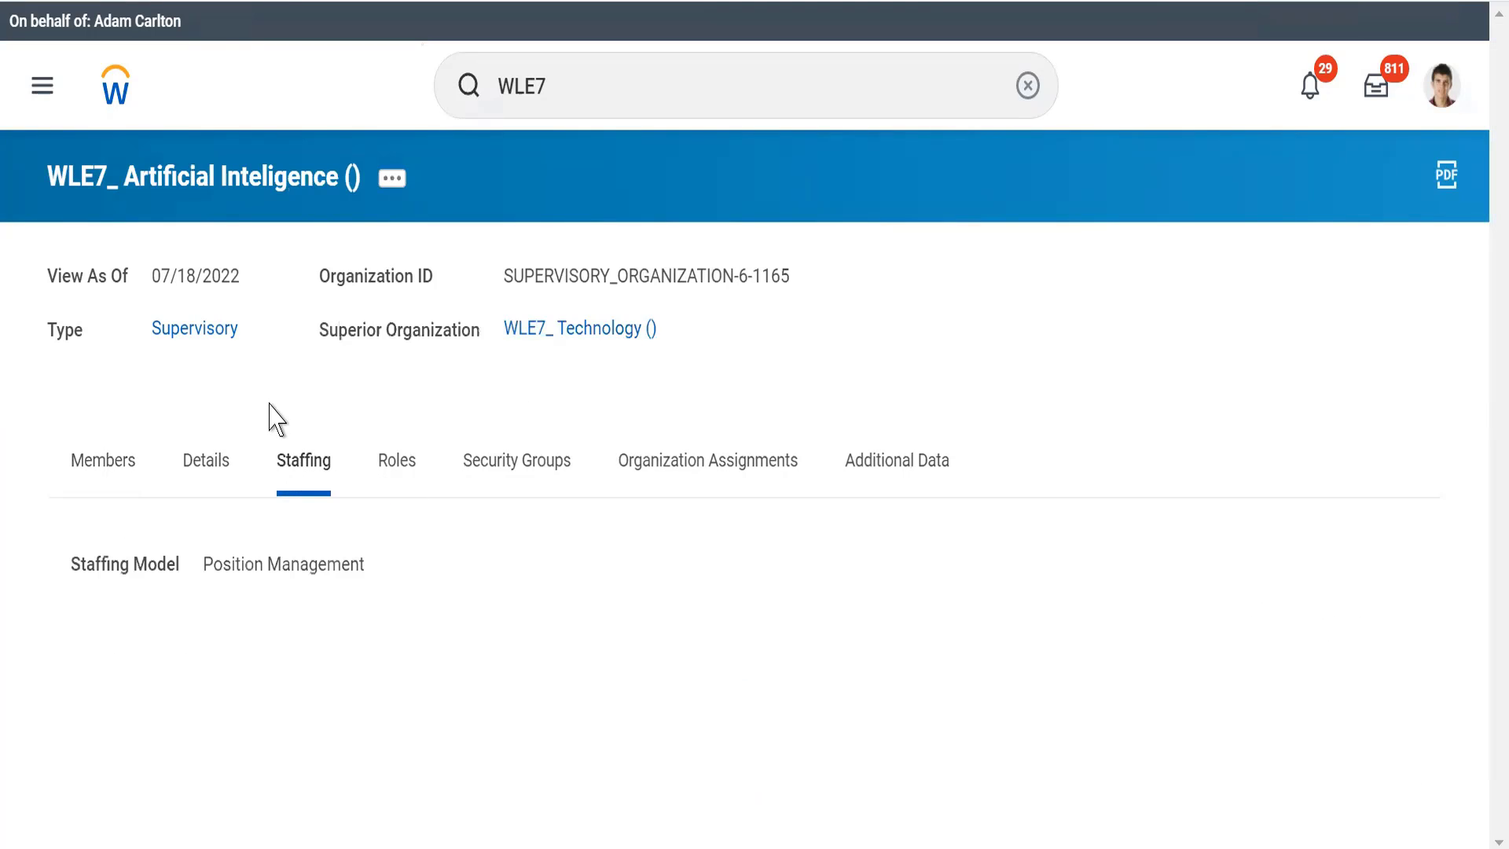
{"action": "left_click", "coordinate": [210, 466]}
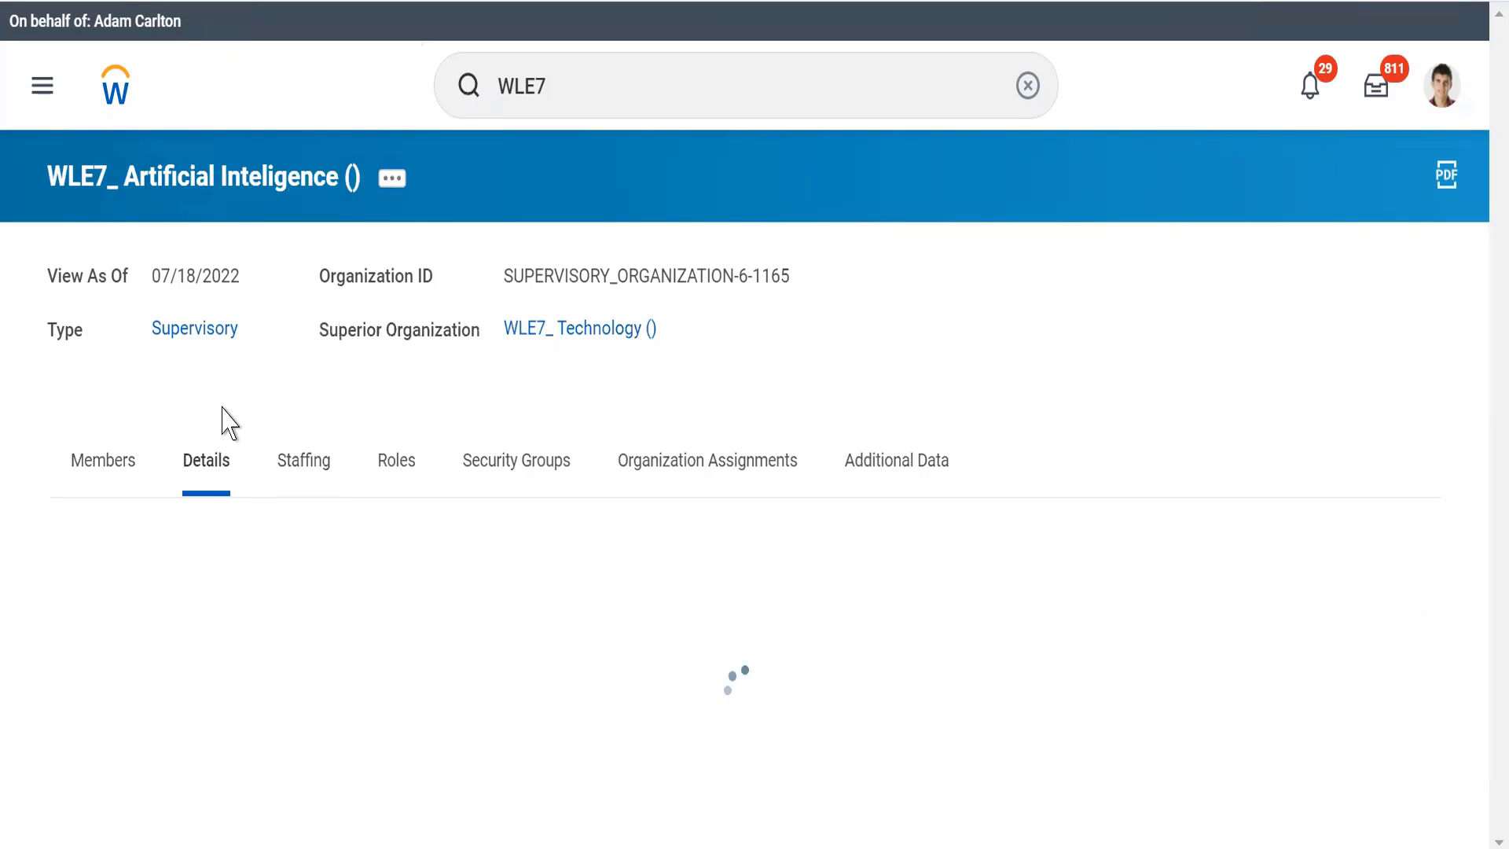
{"action": "scroll", "coordinate": [224, 409], "scroll_direction": "down", "scroll_amount": 2}
{"action": "scroll", "coordinate": [227, 419], "scroll_direction": "down", "scroll_amount": 3}
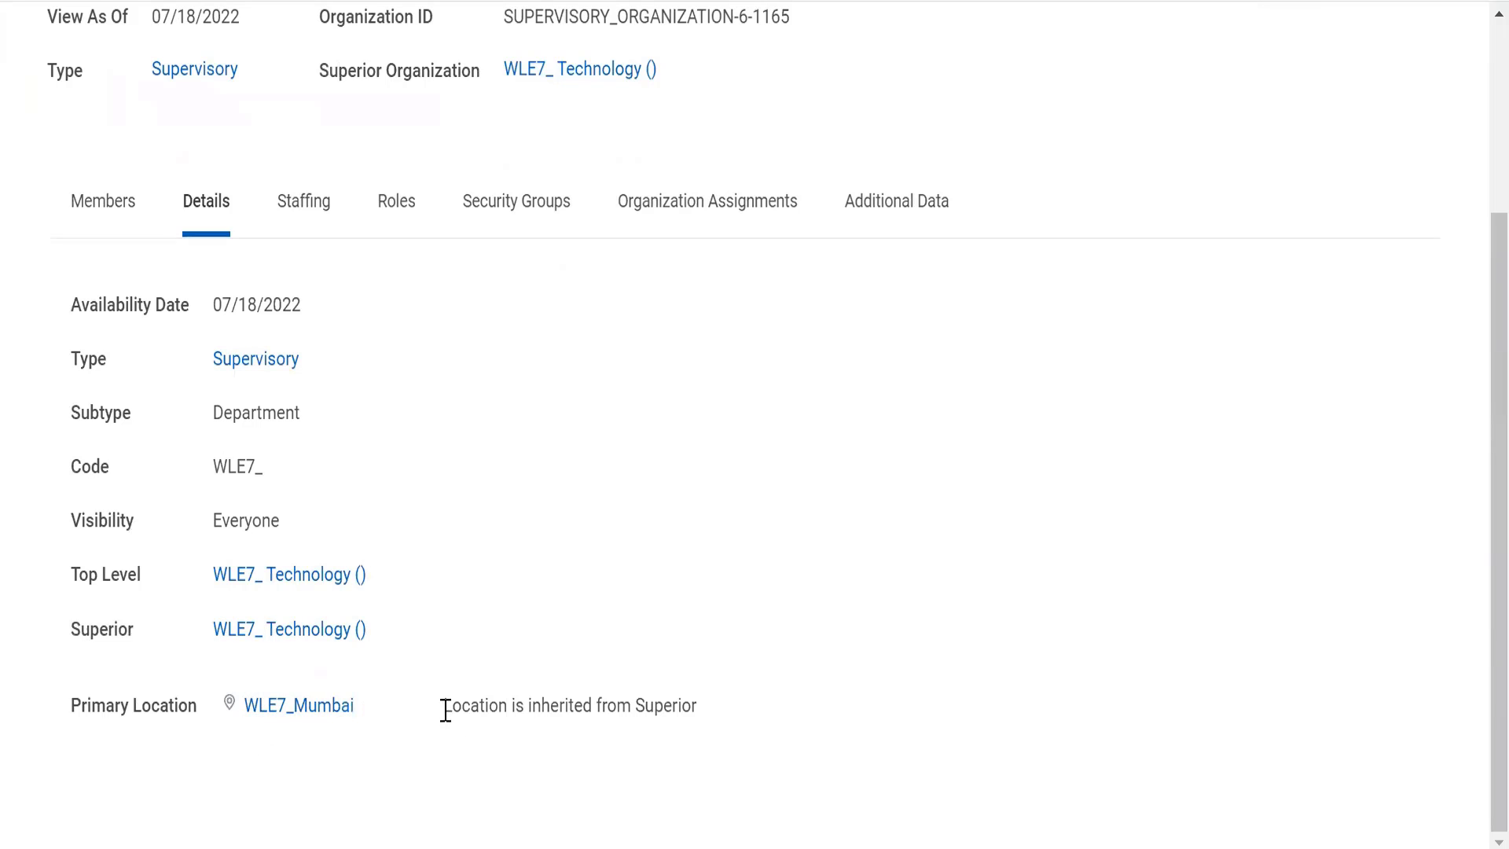
{"action": "left_click_drag", "start_coordinate": [446, 709], "coordinate": [754, 692]}
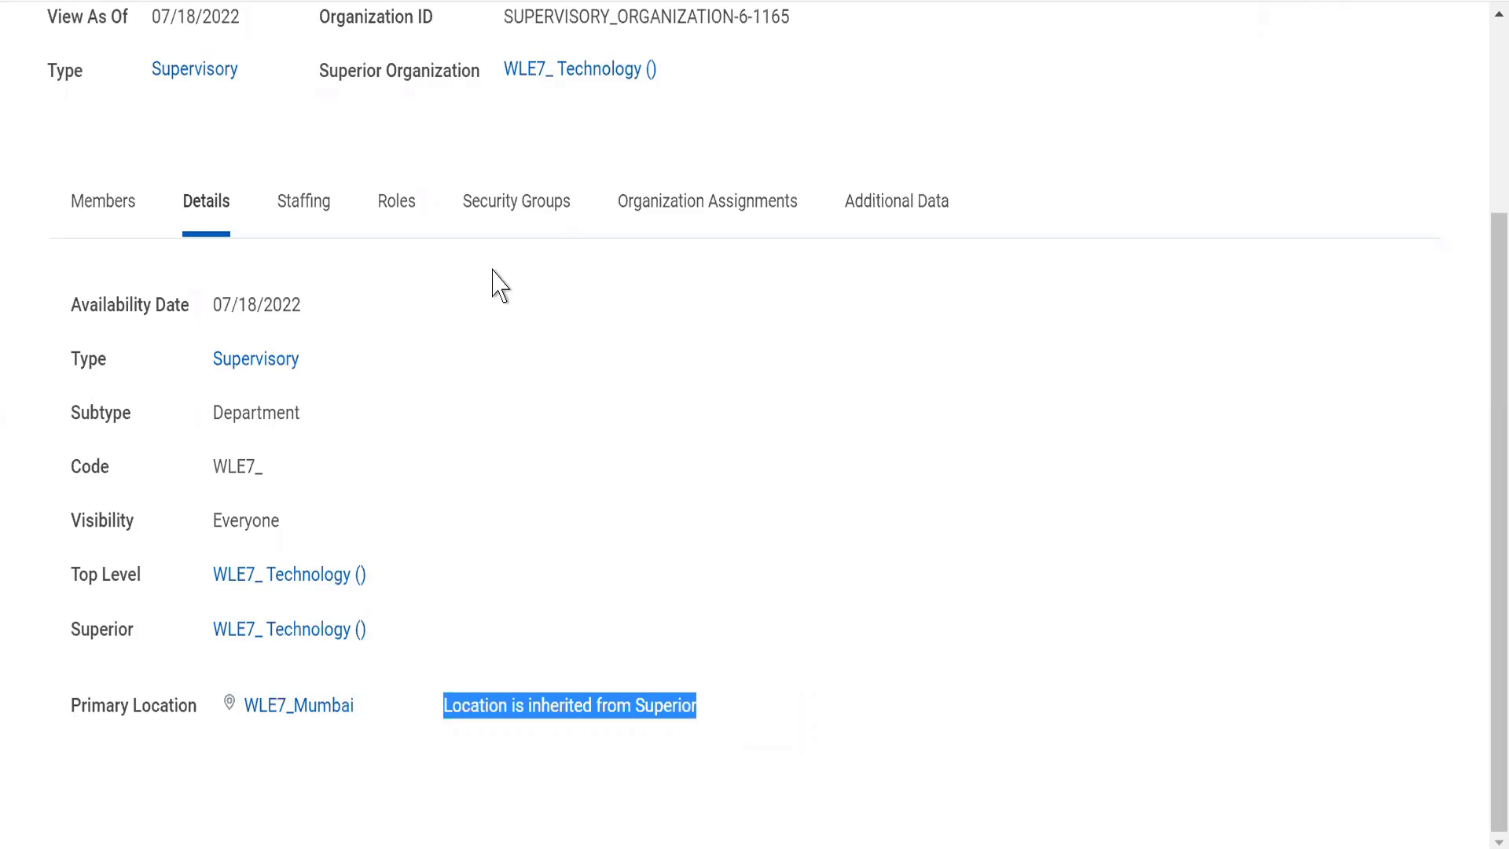
{"action": "left_click", "coordinate": [401, 218]}
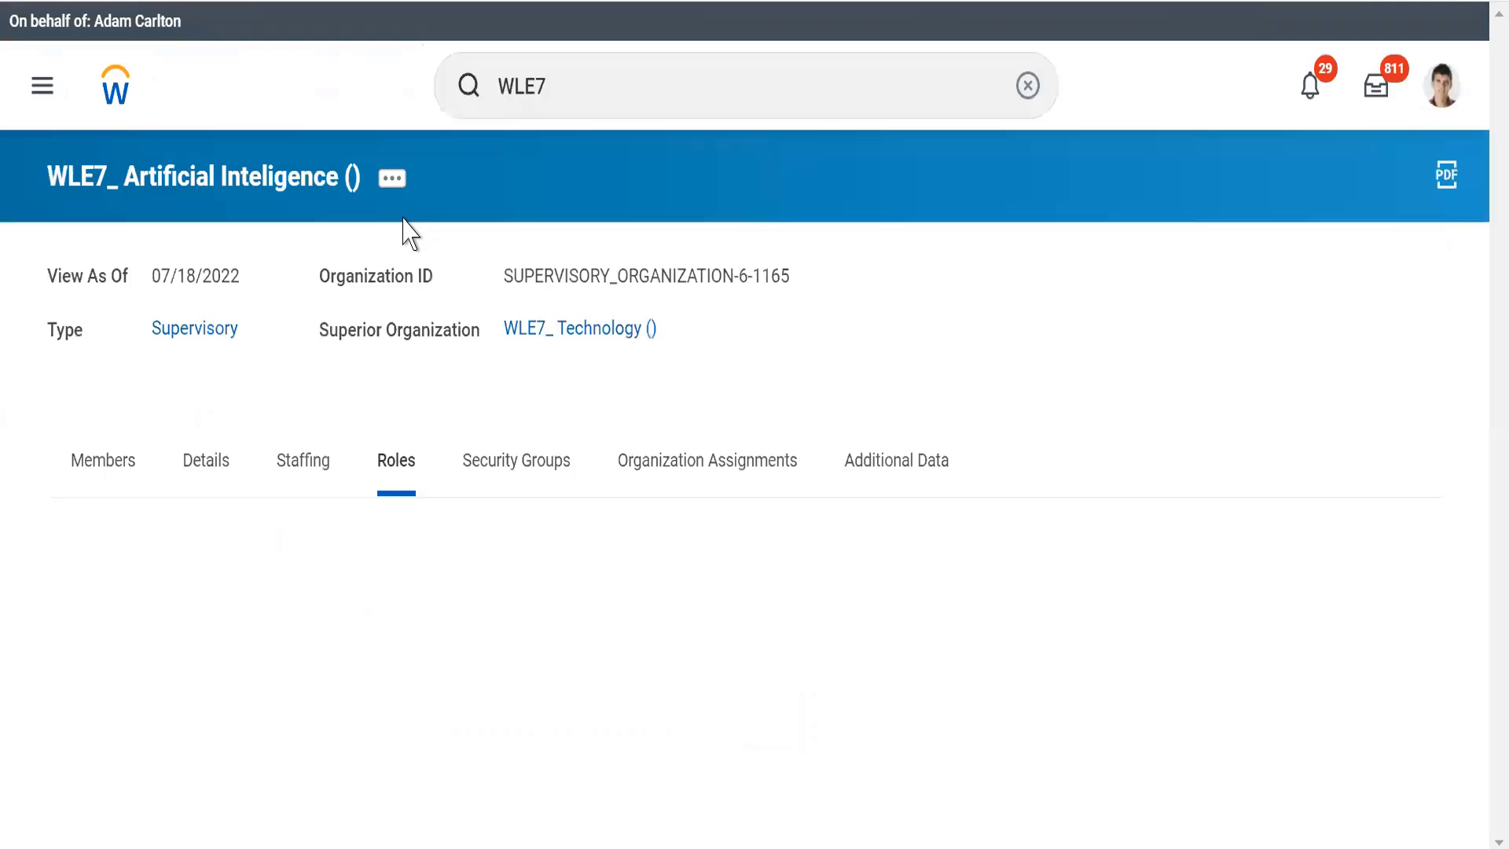
{"action": "left_click", "coordinate": [304, 459]}
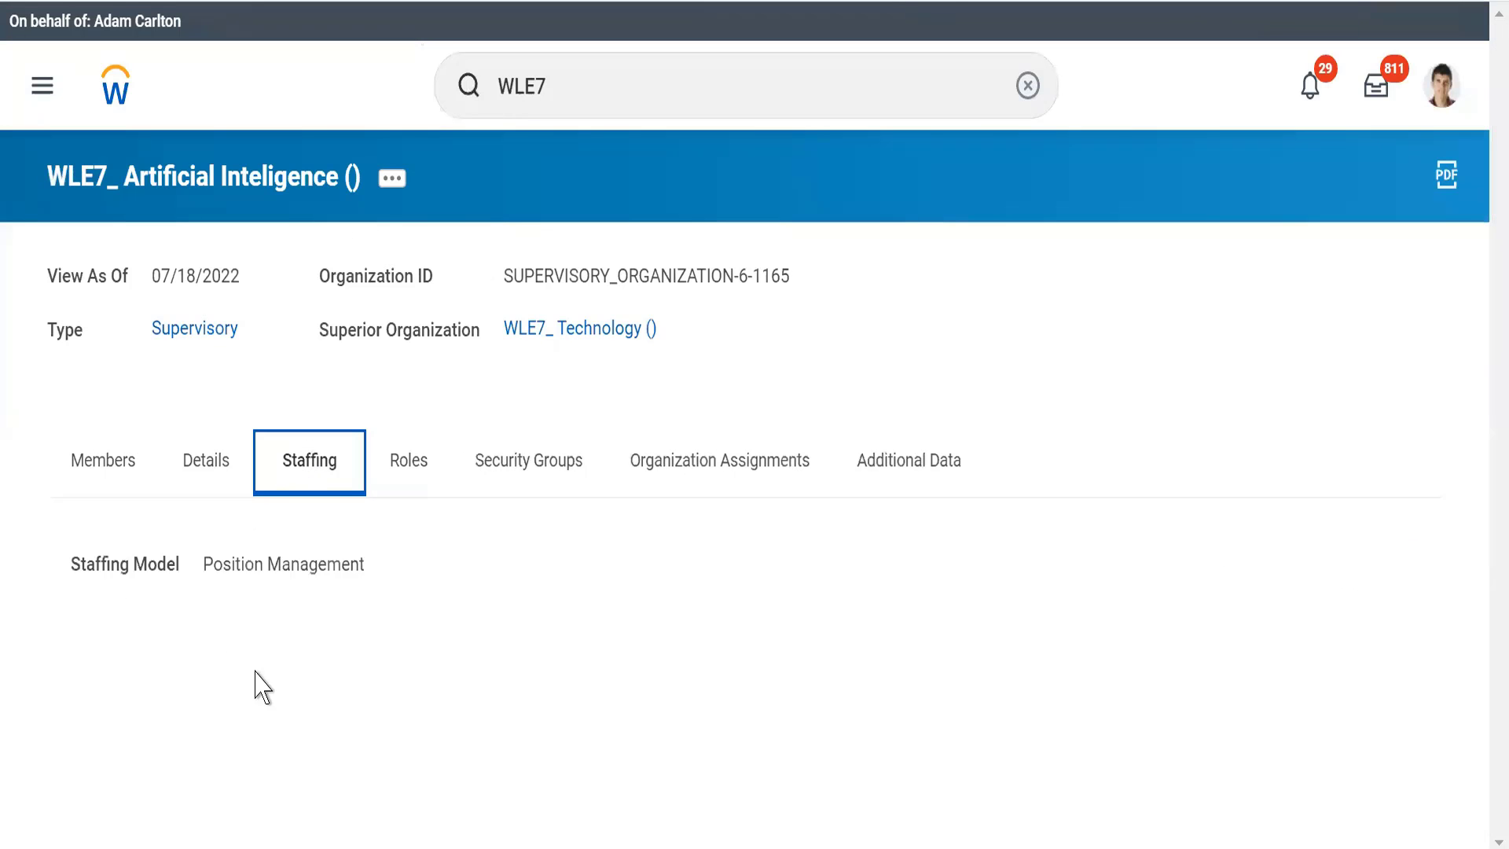
{"action": "triple_click", "coordinate": [247, 564]}
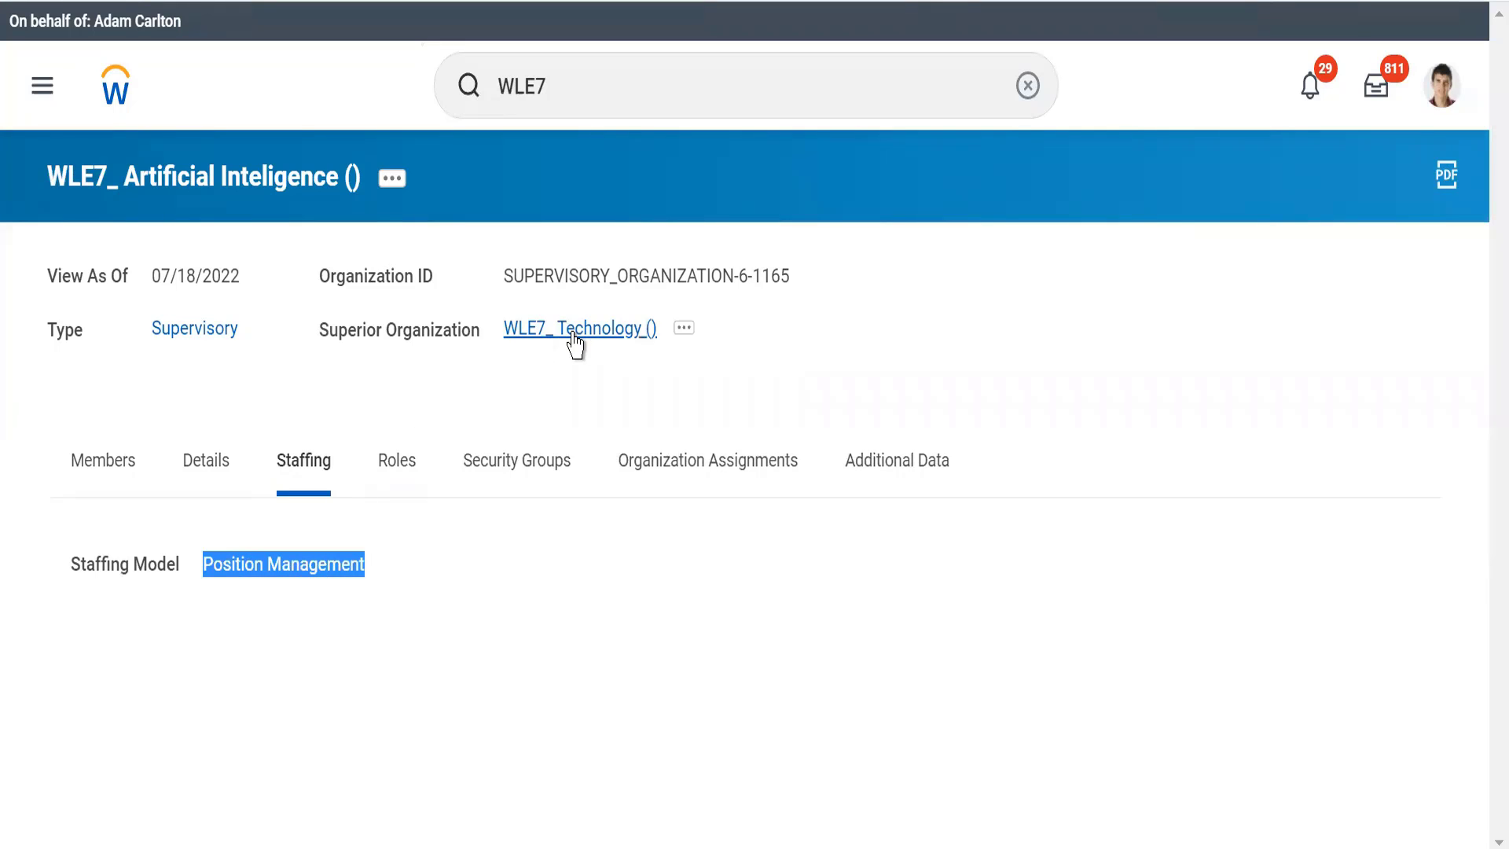
Step: Examine the roles, security groups and organization assignments of WLE7_ Artificial Inteligence, checking whether the assignments are inherited from the superior
{"action": "left_click", "coordinate": [409, 482]}
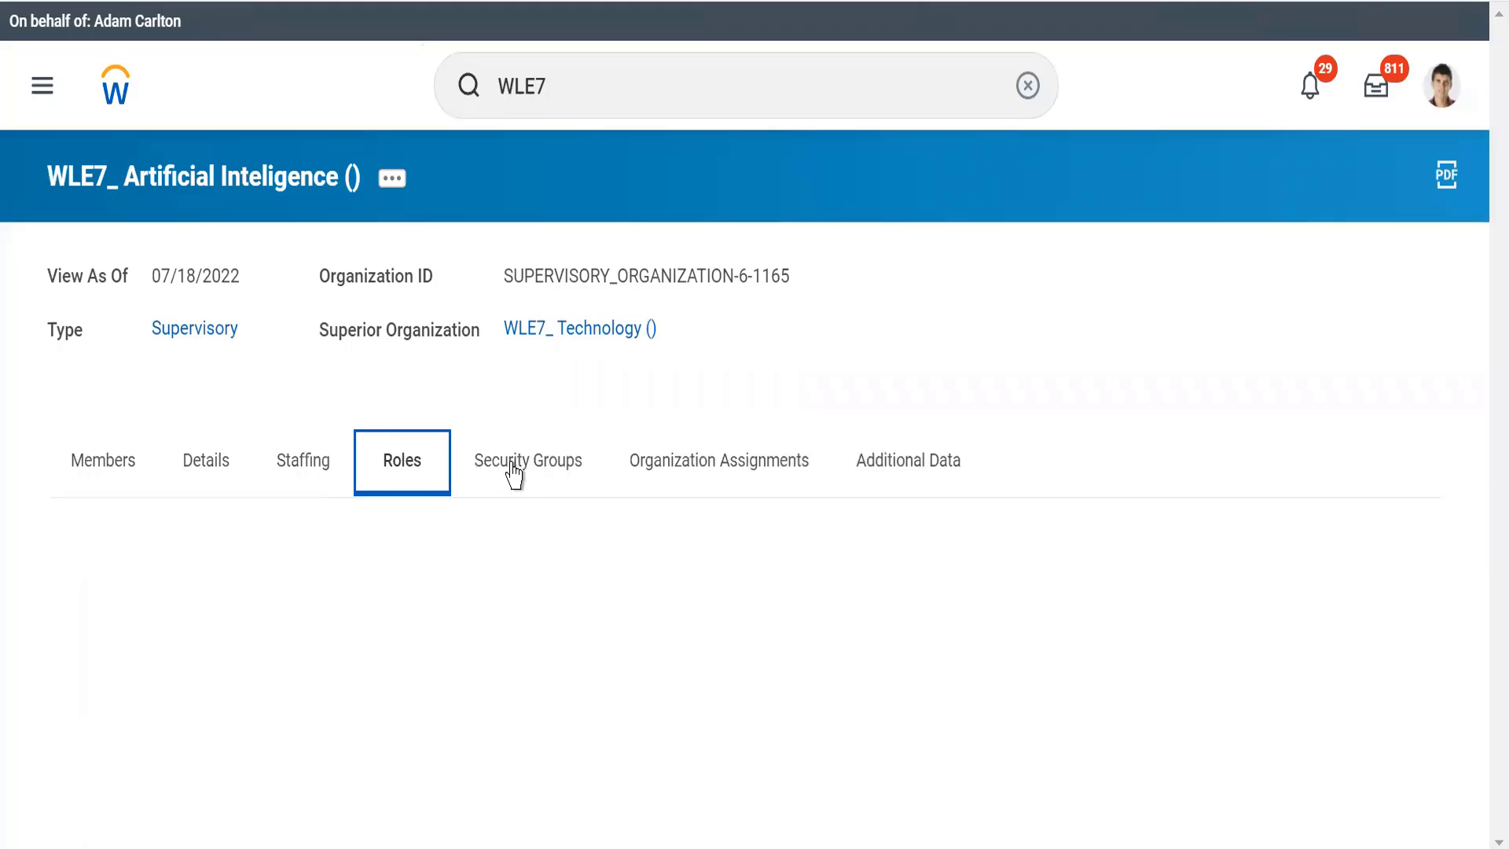
{"action": "left_click", "coordinate": [513, 473]}
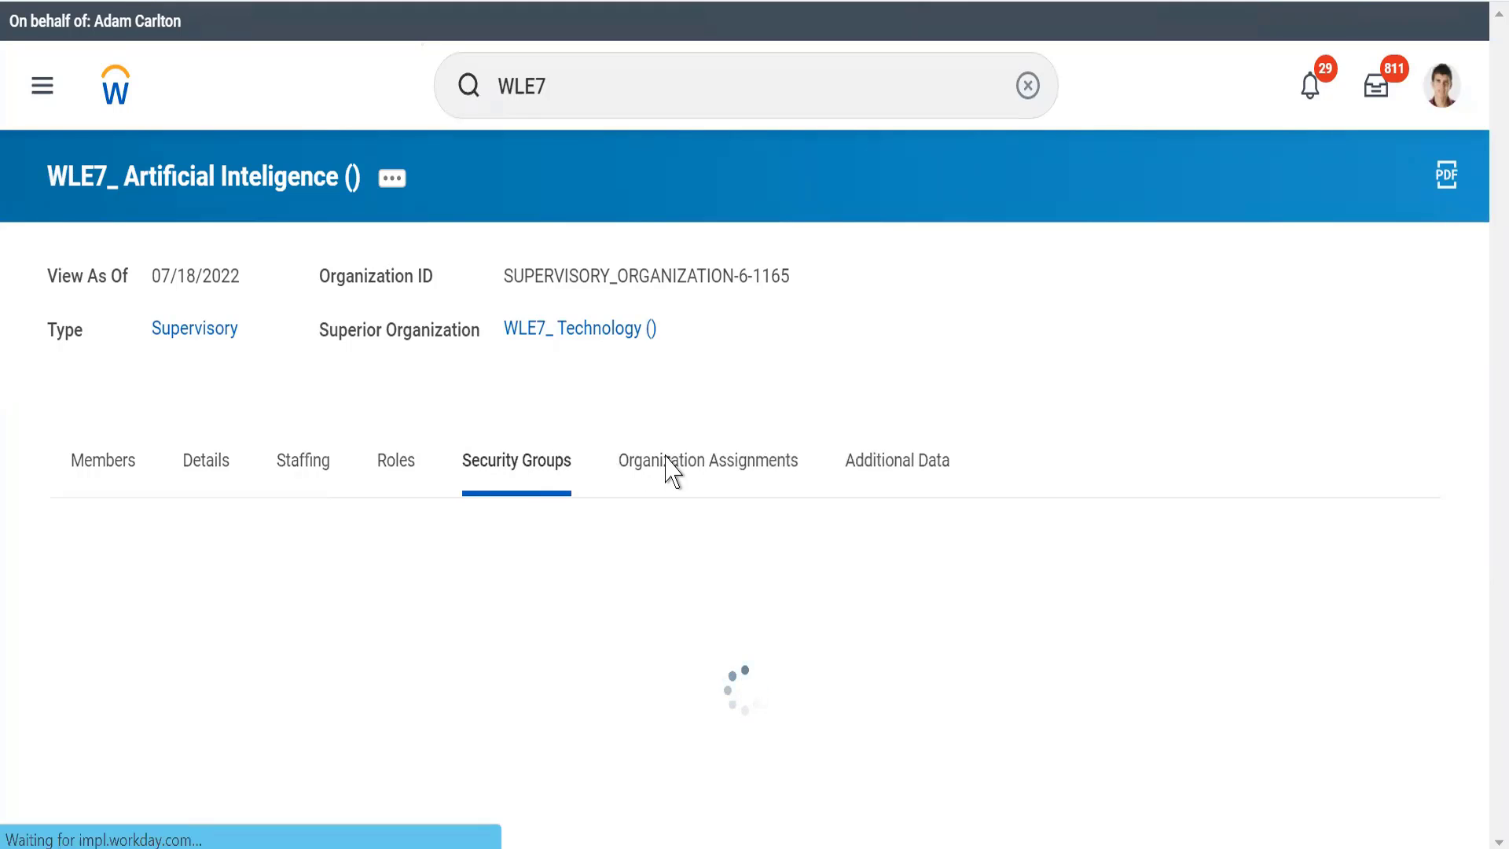
{"action": "left_click", "coordinate": [675, 462]}
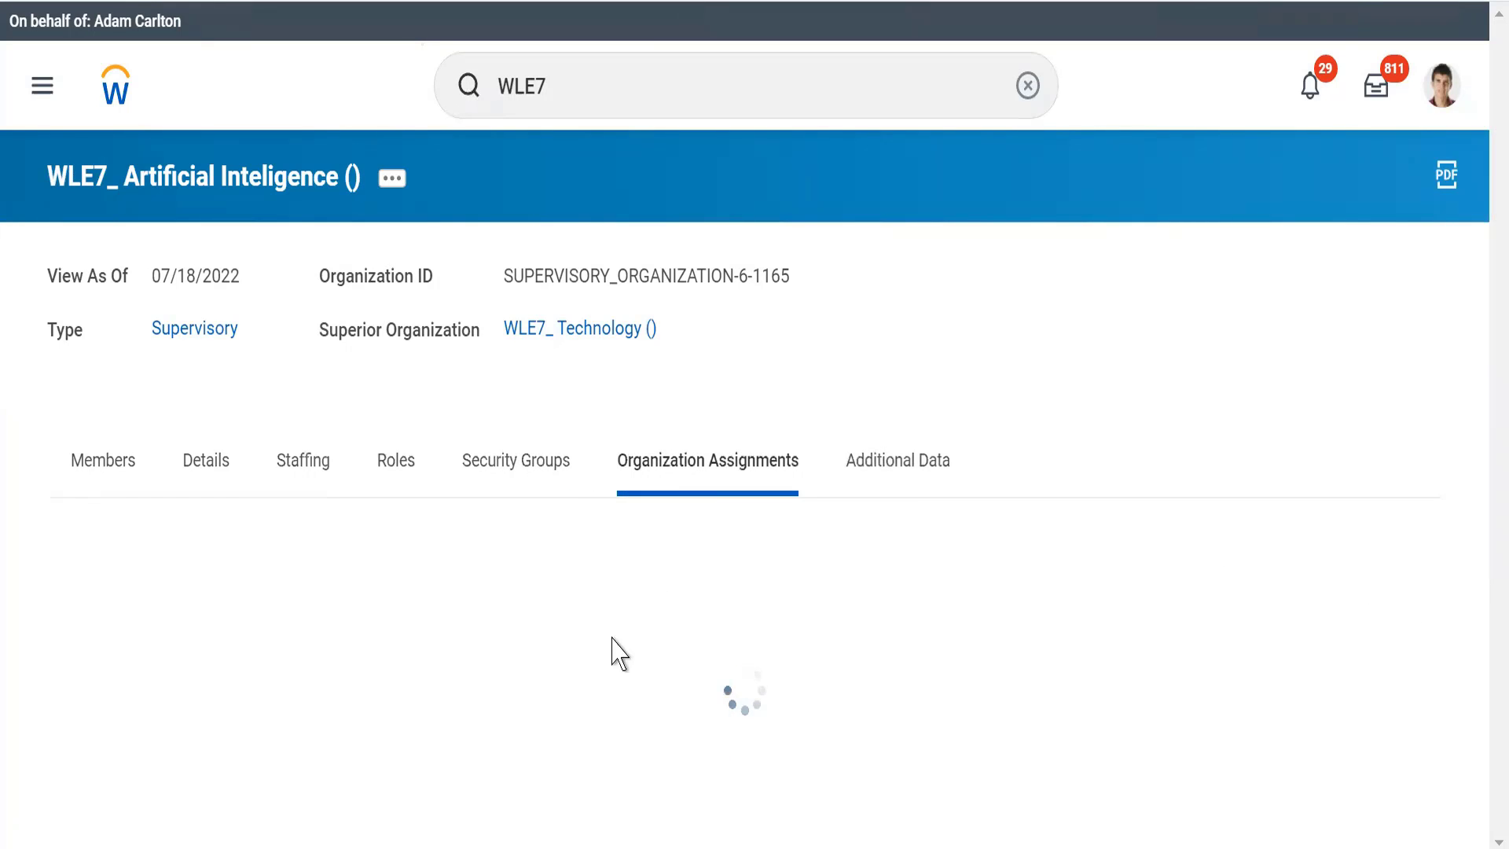
{"action": "left_click_drag", "start_coordinate": [259, 568], "coordinate": [330, 586]}
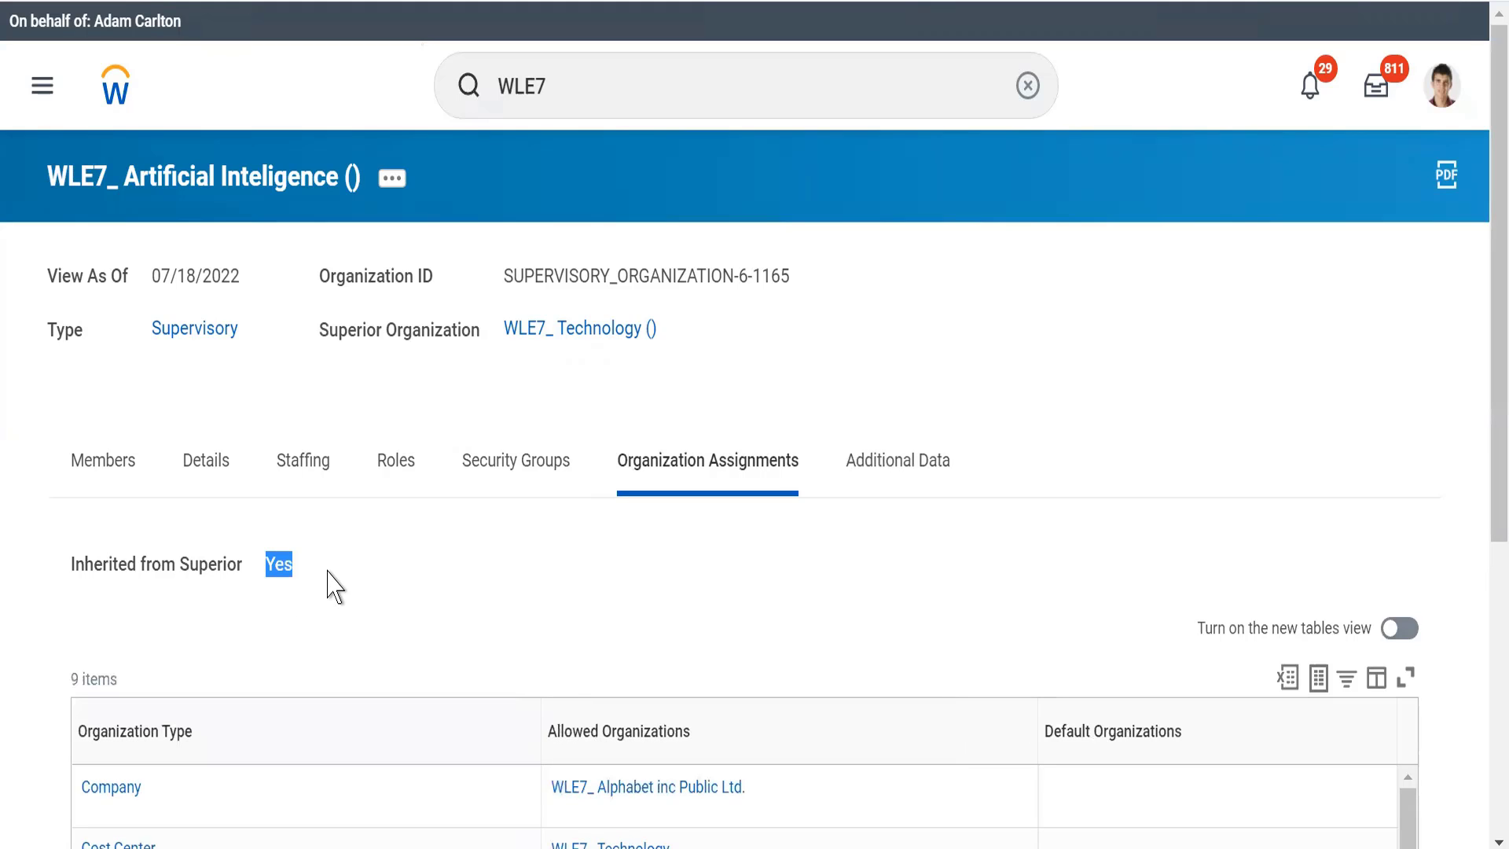
{"action": "scroll", "coordinate": [330, 585], "scroll_direction": "down", "scroll_amount": 3}
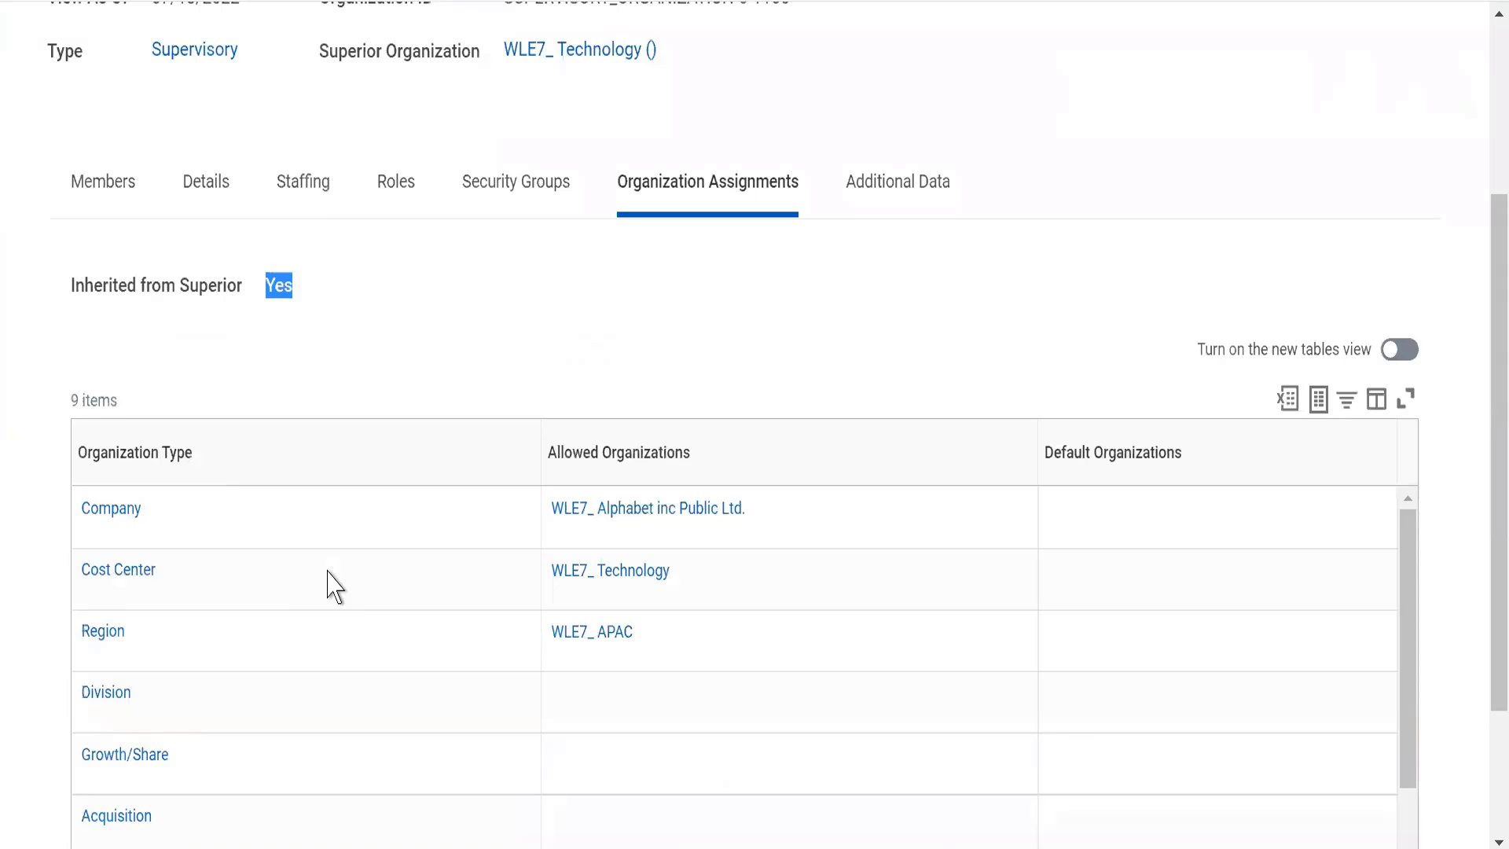
{"action": "scroll", "coordinate": [330, 585], "scroll_direction": "up", "scroll_amount": 2}
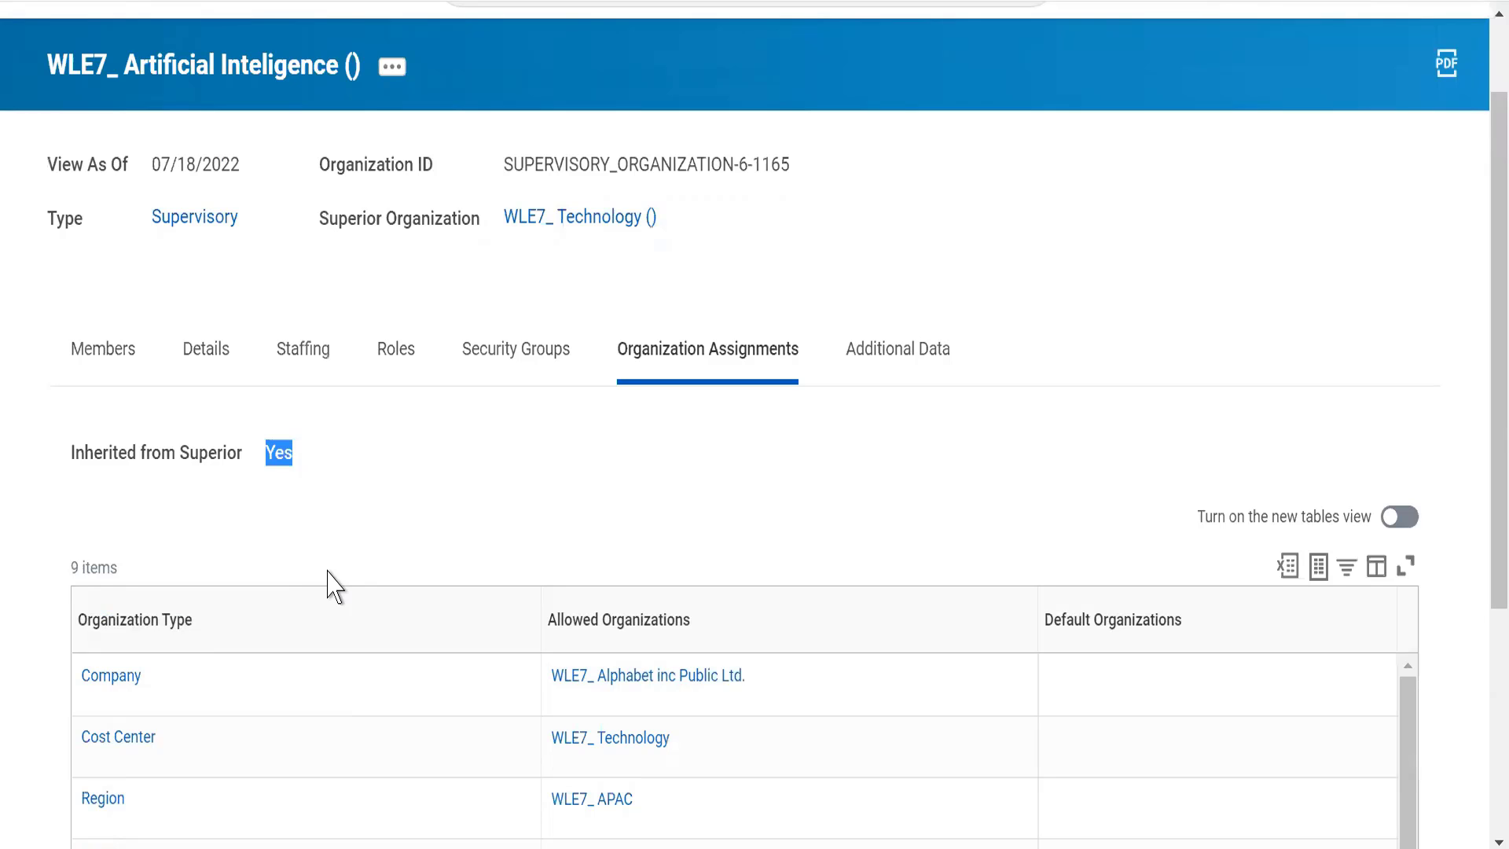
{"action": "scroll", "coordinate": [334, 585], "scroll_direction": "up", "scroll_amount": 2}
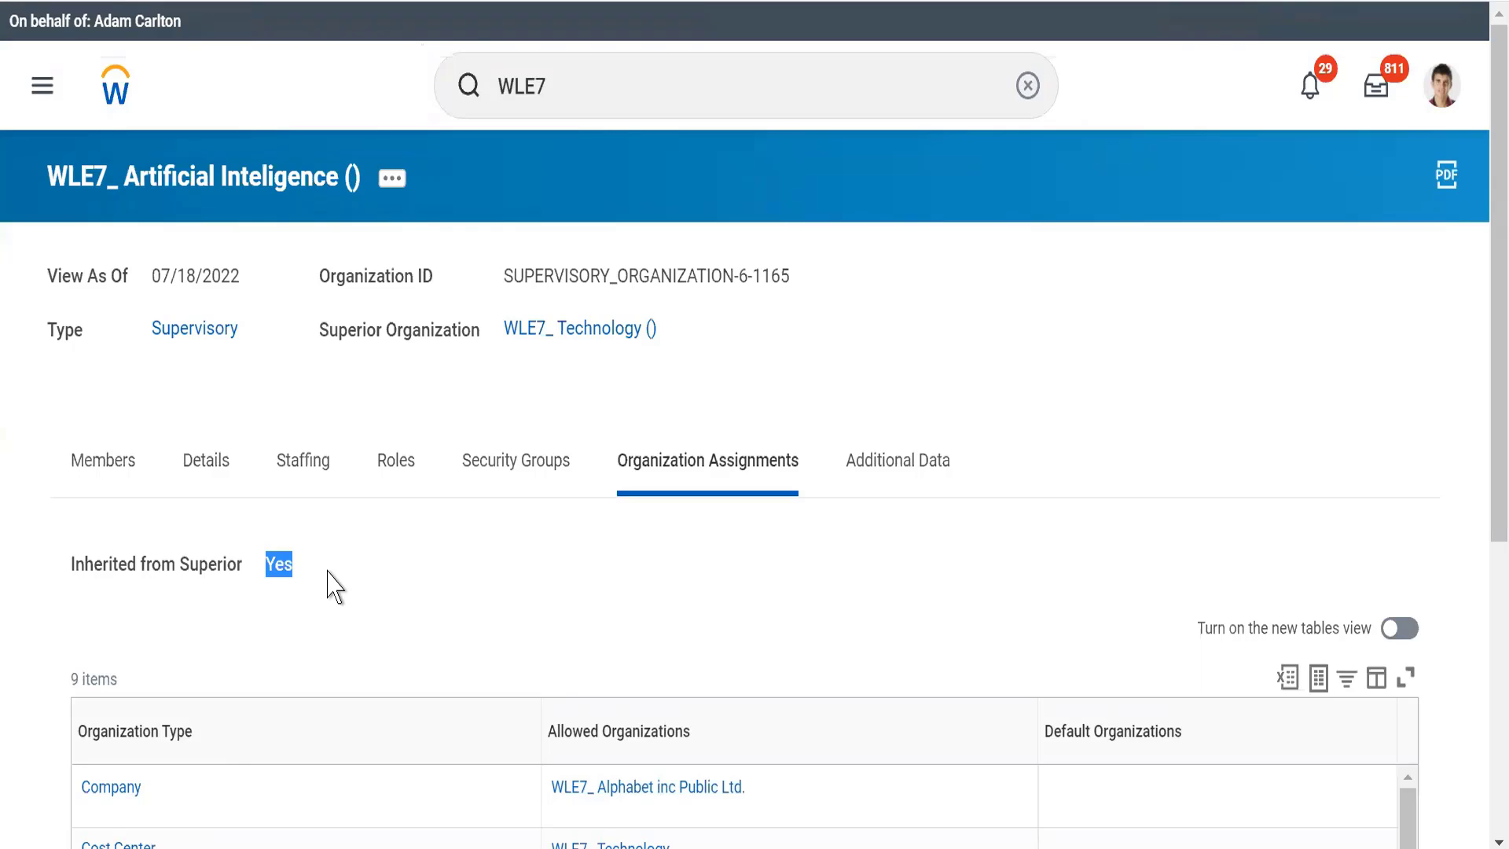
{"action": "left_click", "coordinate": [512, 580]}
Step: Start editing the primary location of WLE7_ Artificial Inteligence with the effective date 07/18/2022 and continue
{"action": "left_click", "coordinate": [389, 189]}
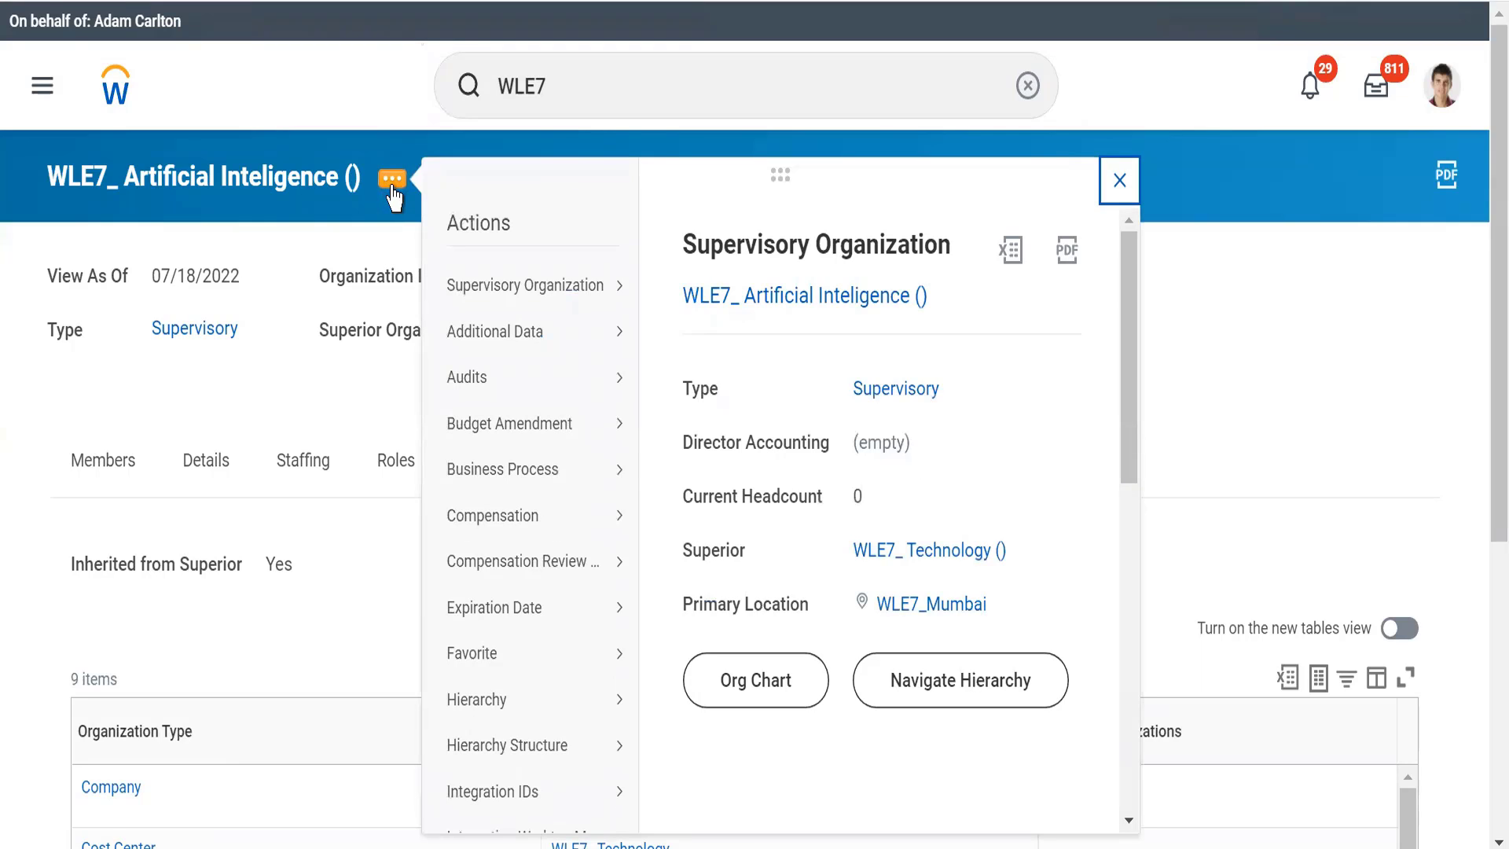
{"action": "mouse_move", "coordinate": [462, 286]}
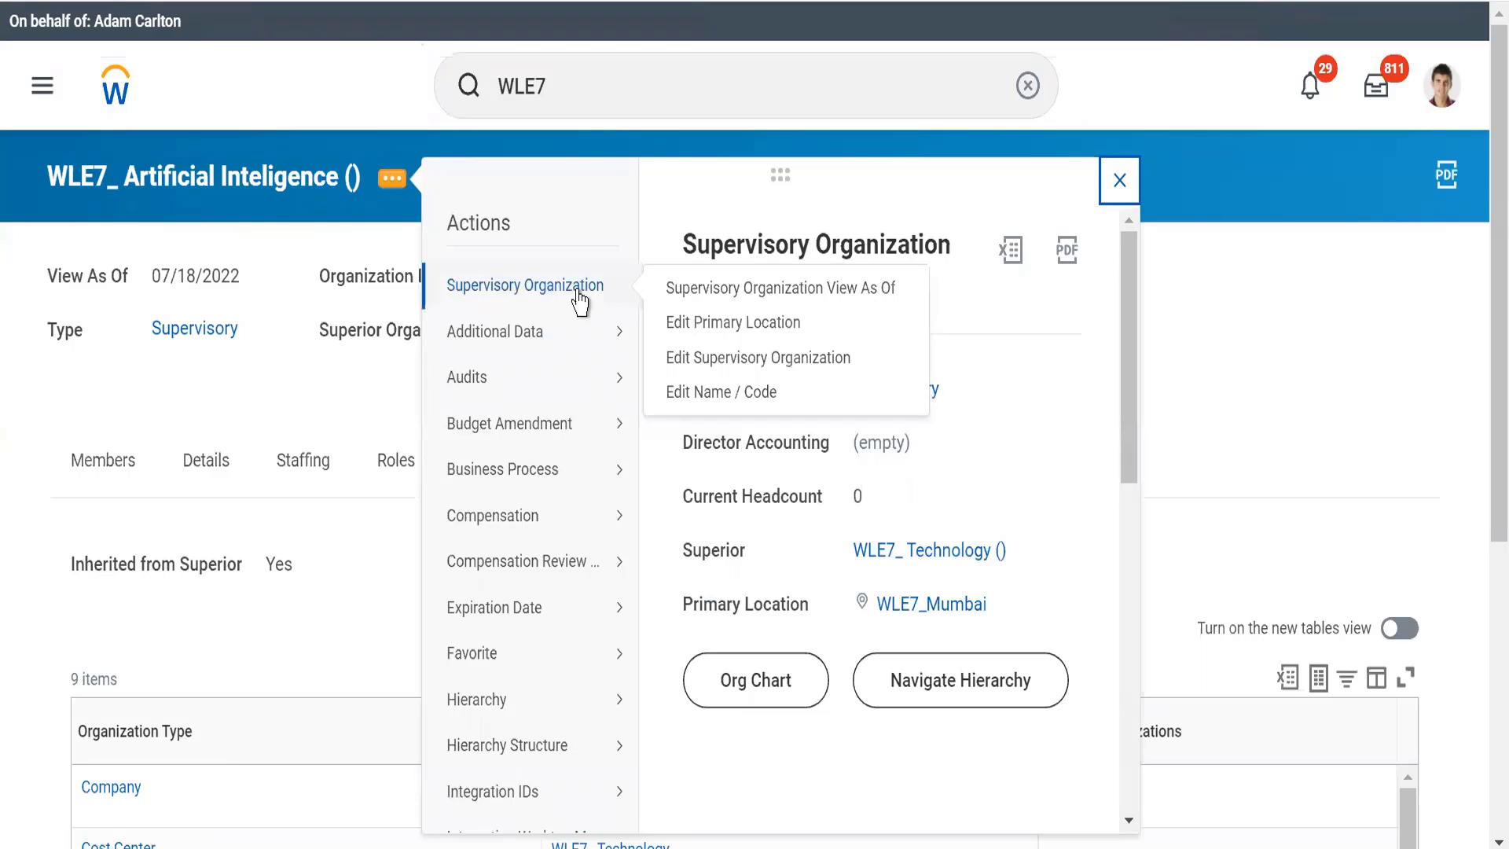
{"action": "left_click", "coordinate": [687, 323]}
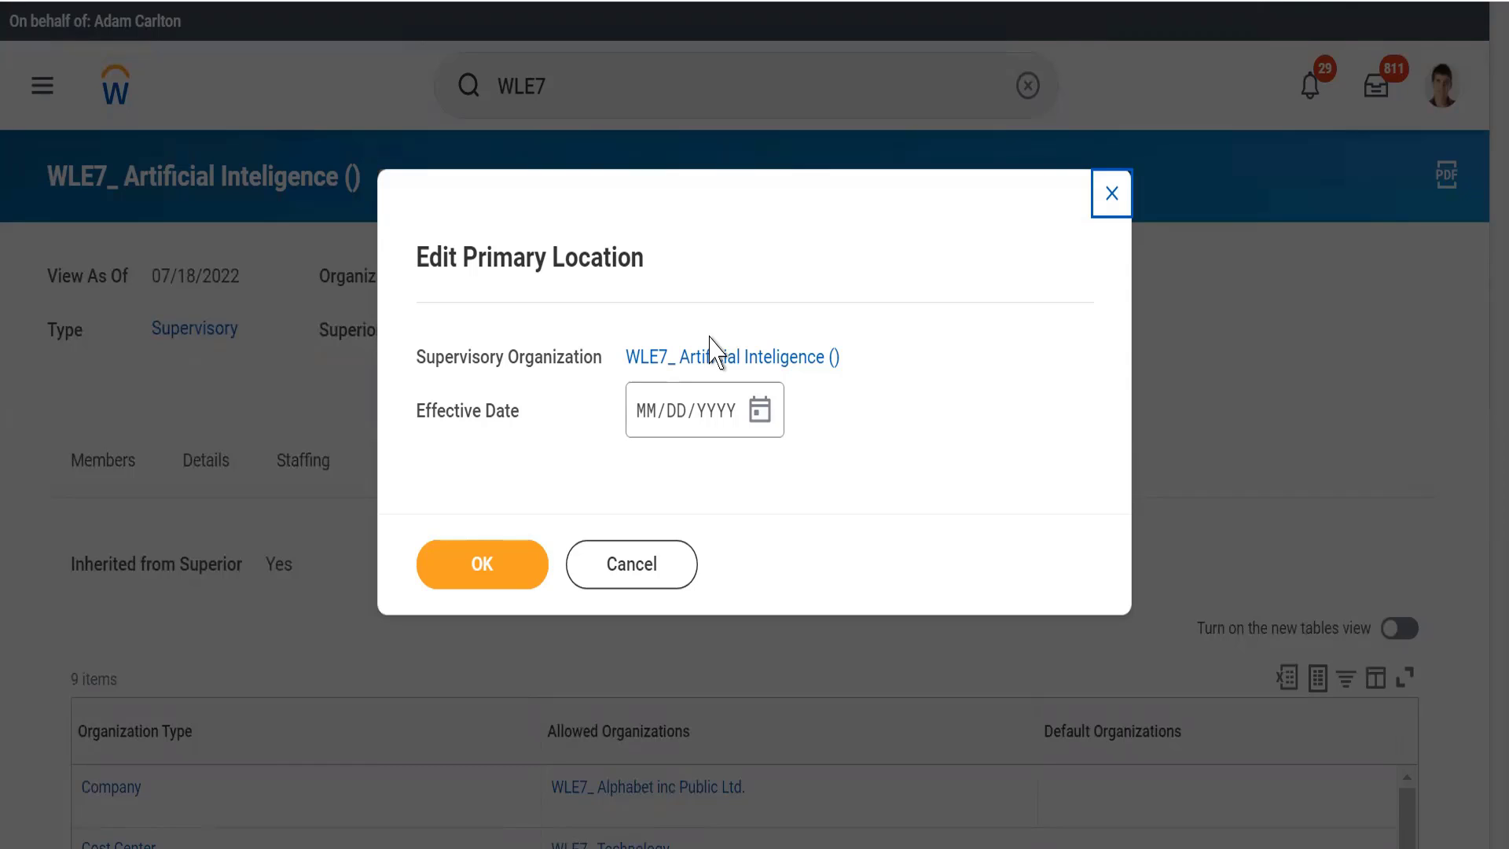
{"action": "mouse_move", "coordinate": [733, 348]}
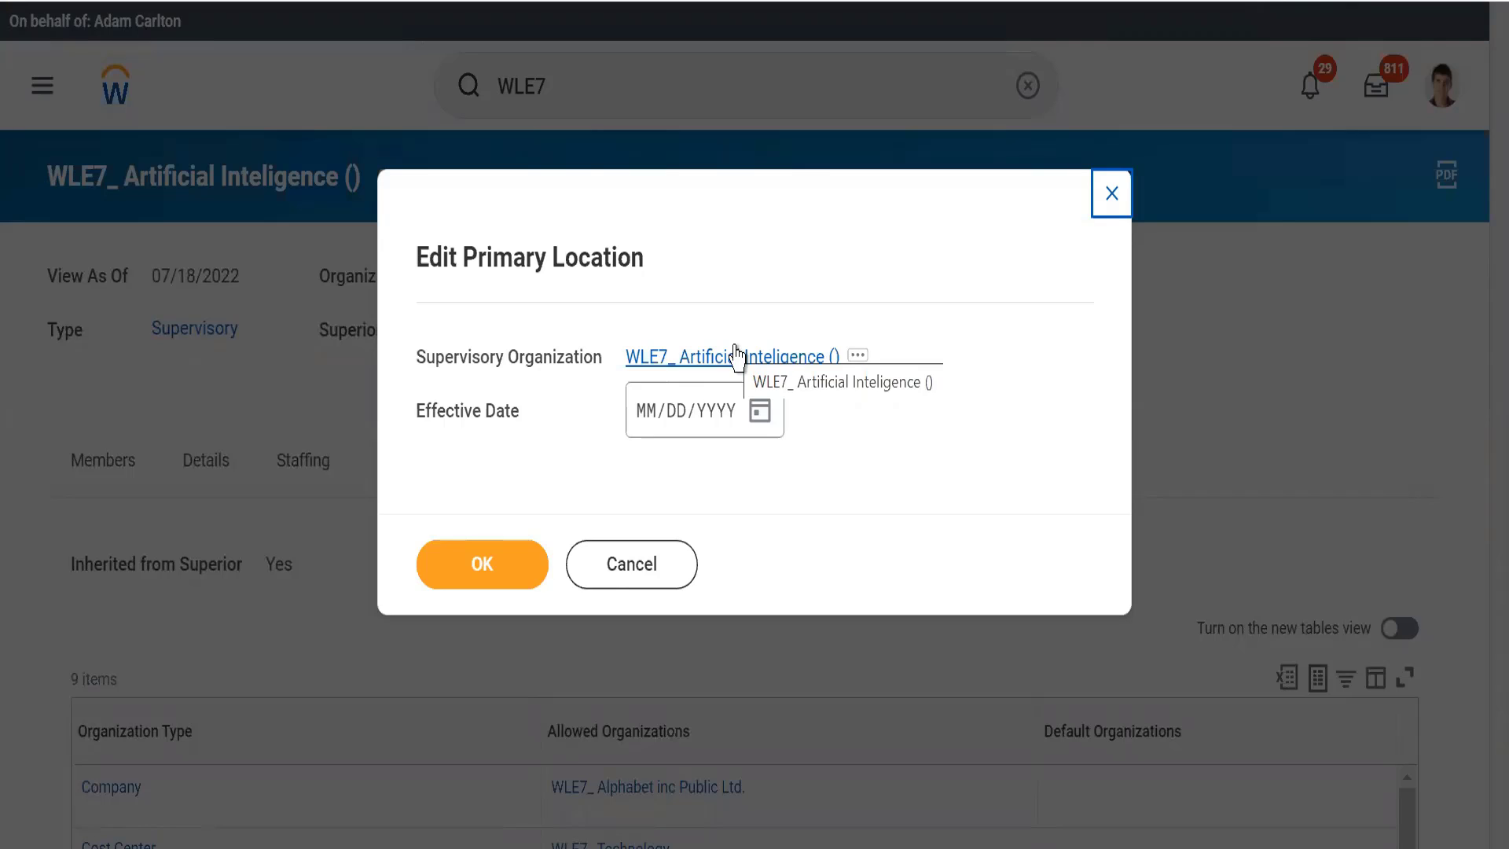
{"action": "left_click", "coordinate": [757, 427]}
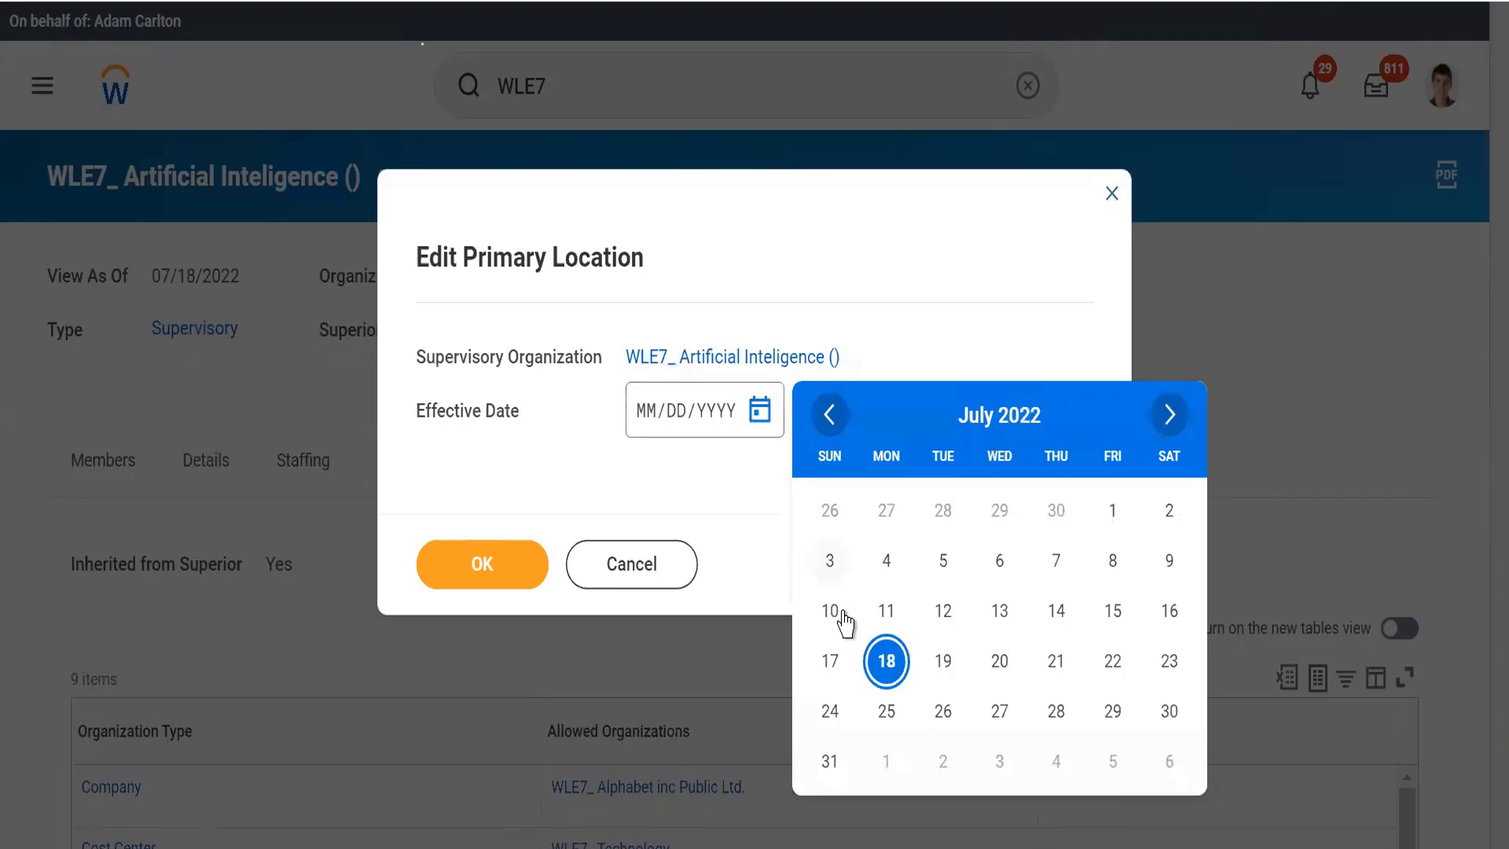
{"action": "left_click", "coordinate": [874, 662]}
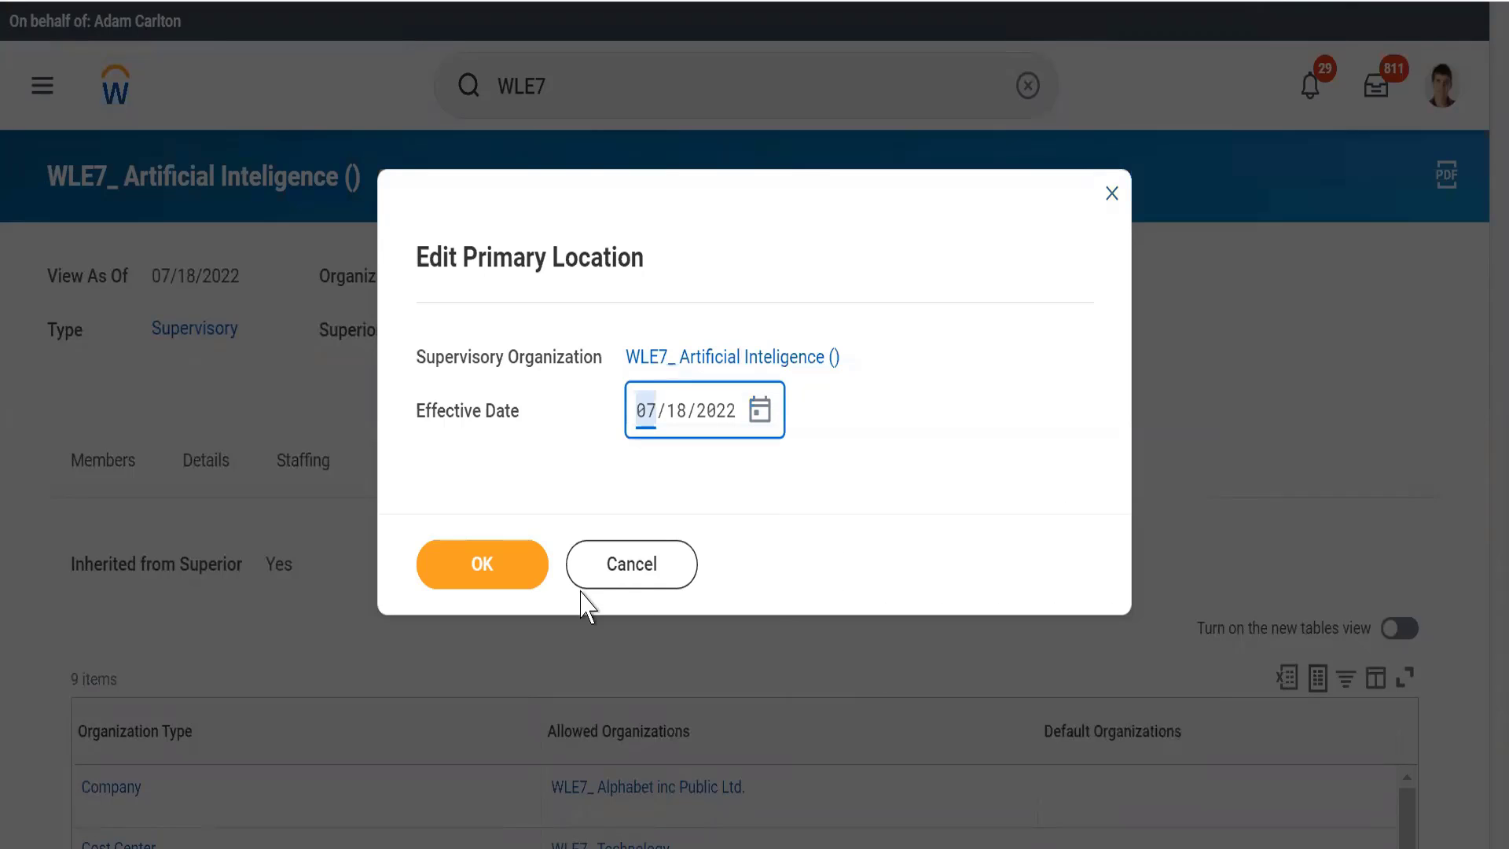
{"action": "left_click", "coordinate": [485, 562]}
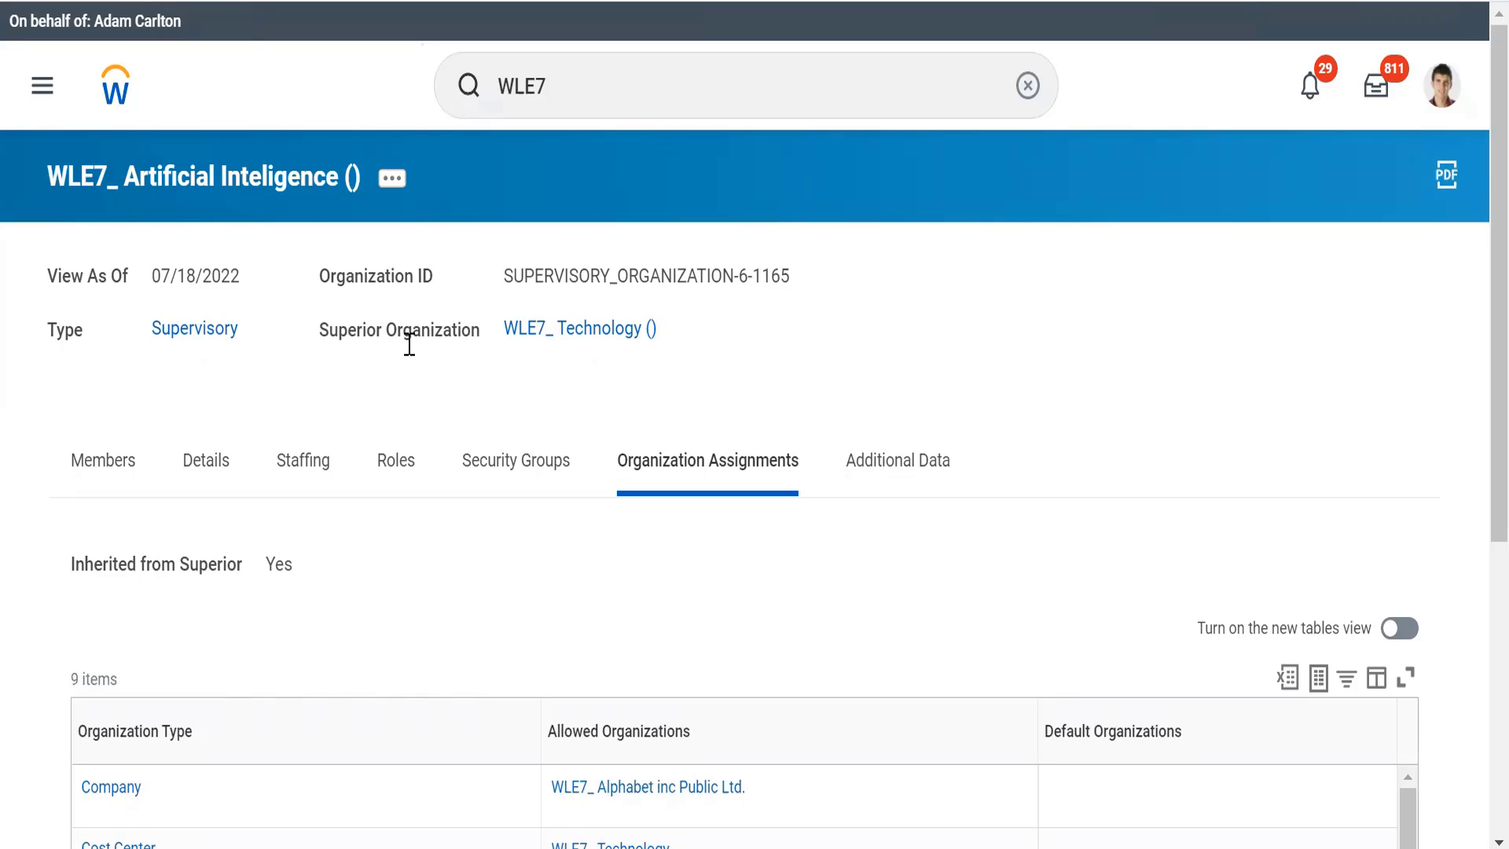
Step: Open the WLE7_ Artificial Inteligence supervisory organization for editing and review its fields down to the organization assignments
{"action": "left_click", "coordinate": [396, 184]}
{"action": "mouse_move", "coordinate": [607, 302]}
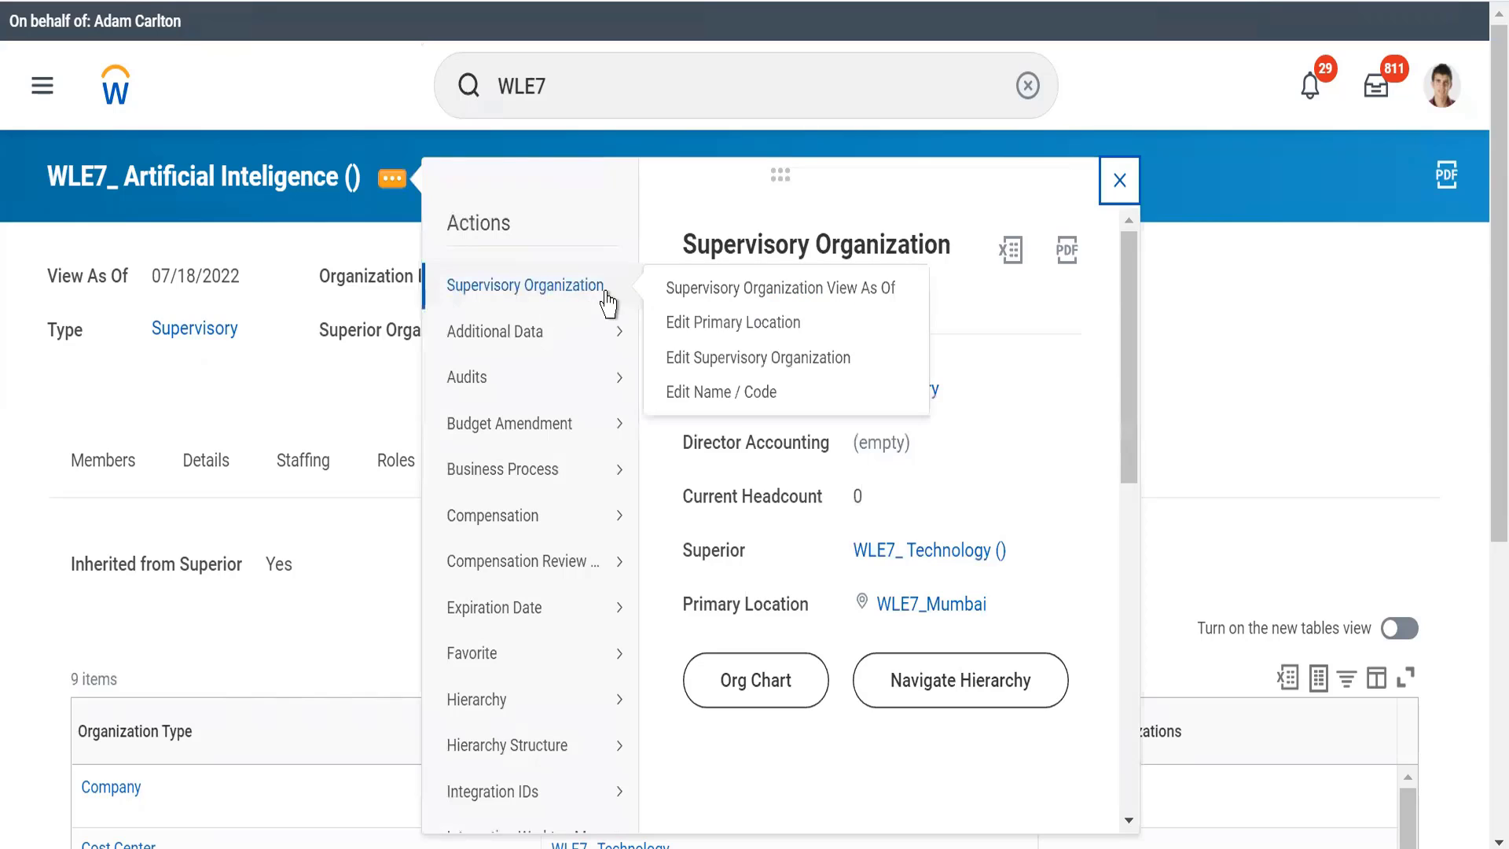
{"action": "left_click", "coordinate": [698, 360]}
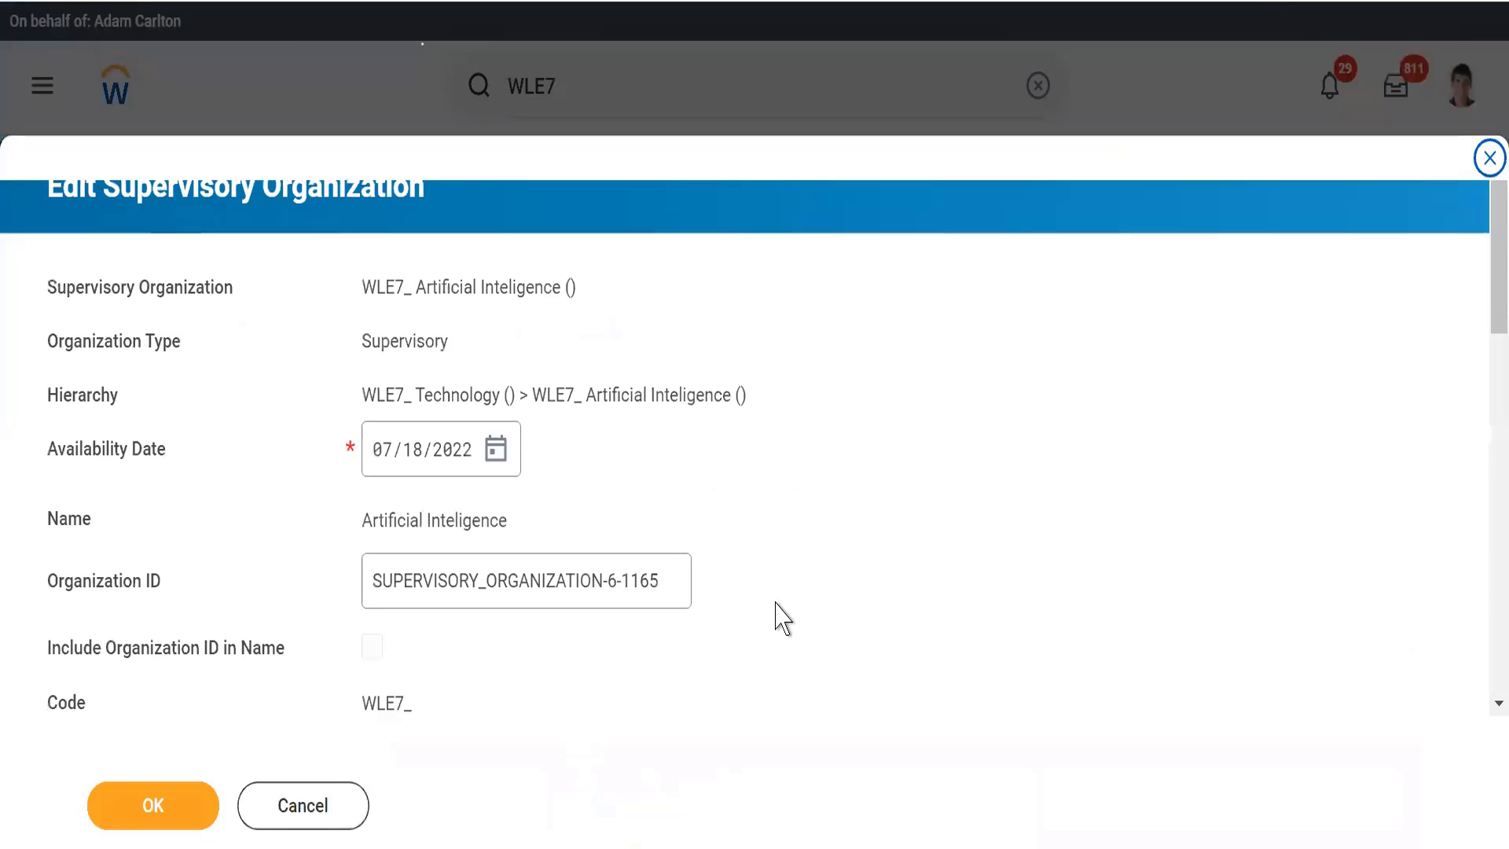
{"action": "scroll", "coordinate": [810, 550], "scroll_direction": "down", "scroll_amount": 4}
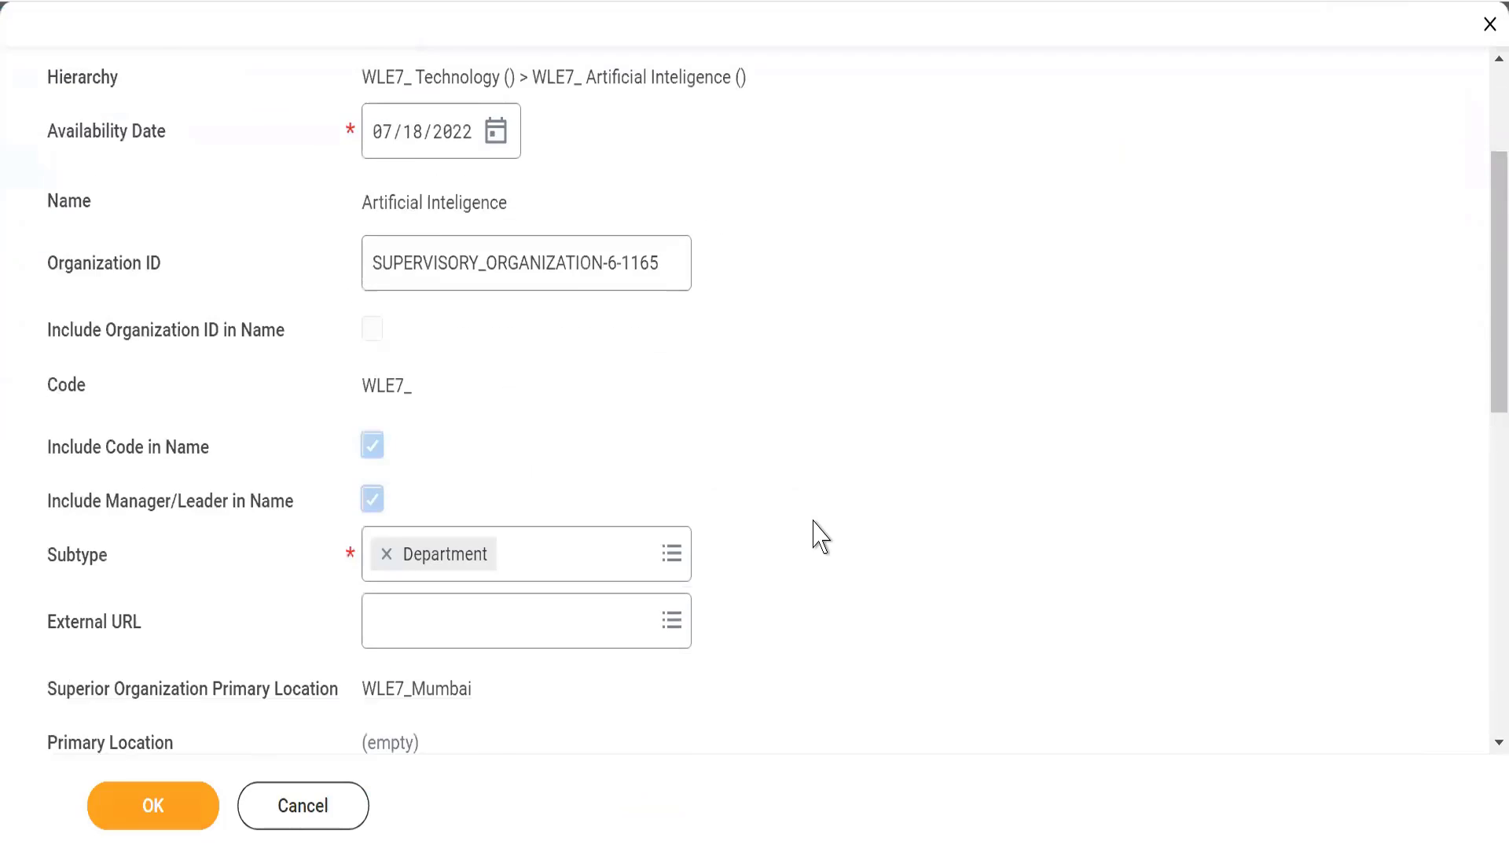
{"action": "scroll", "coordinate": [814, 536], "scroll_direction": "down", "scroll_amount": 6}
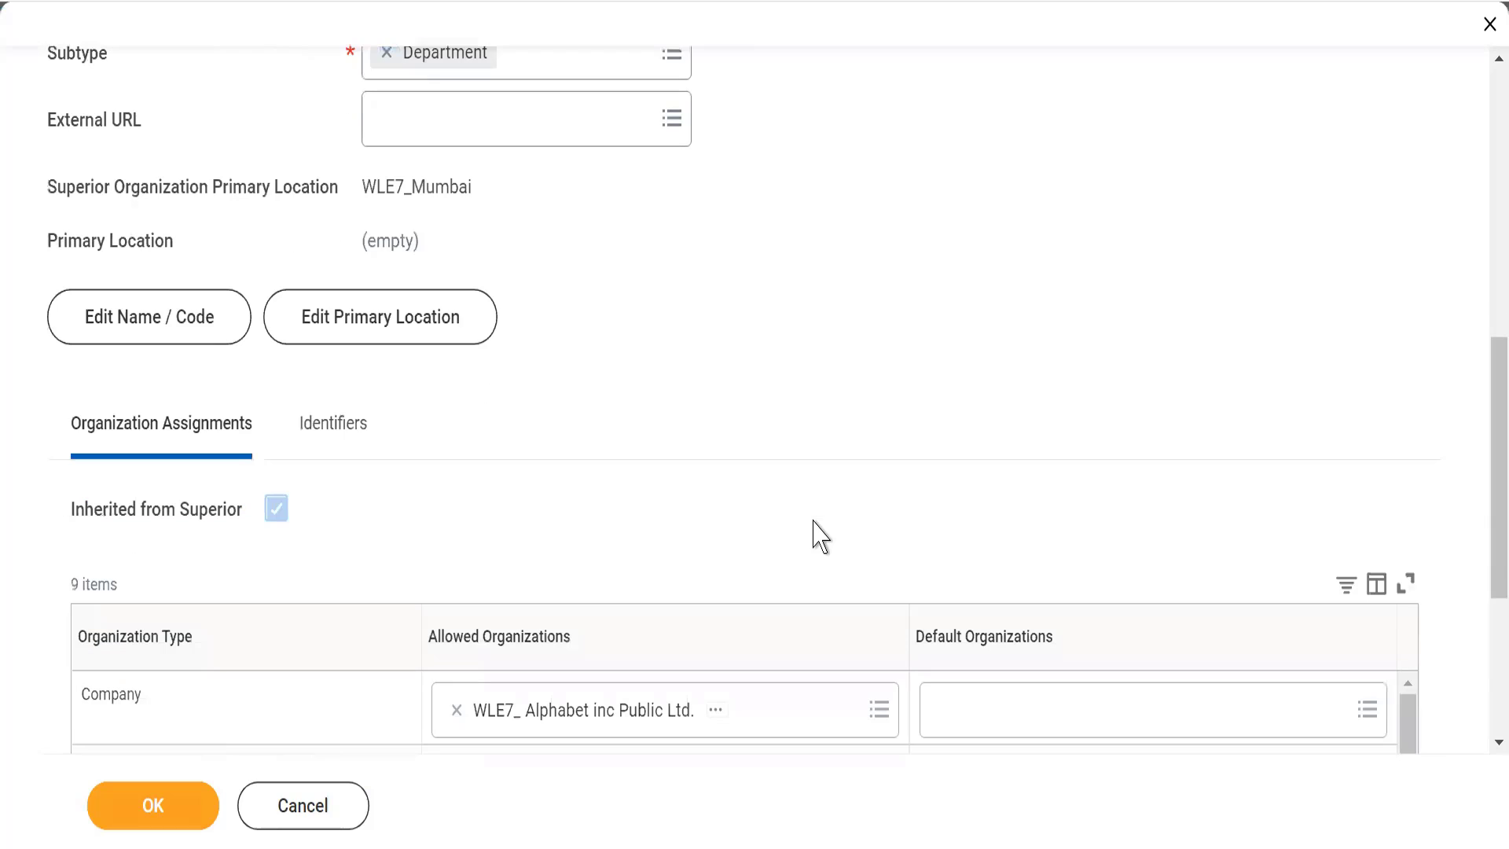
{"action": "left_click", "coordinate": [172, 313]}
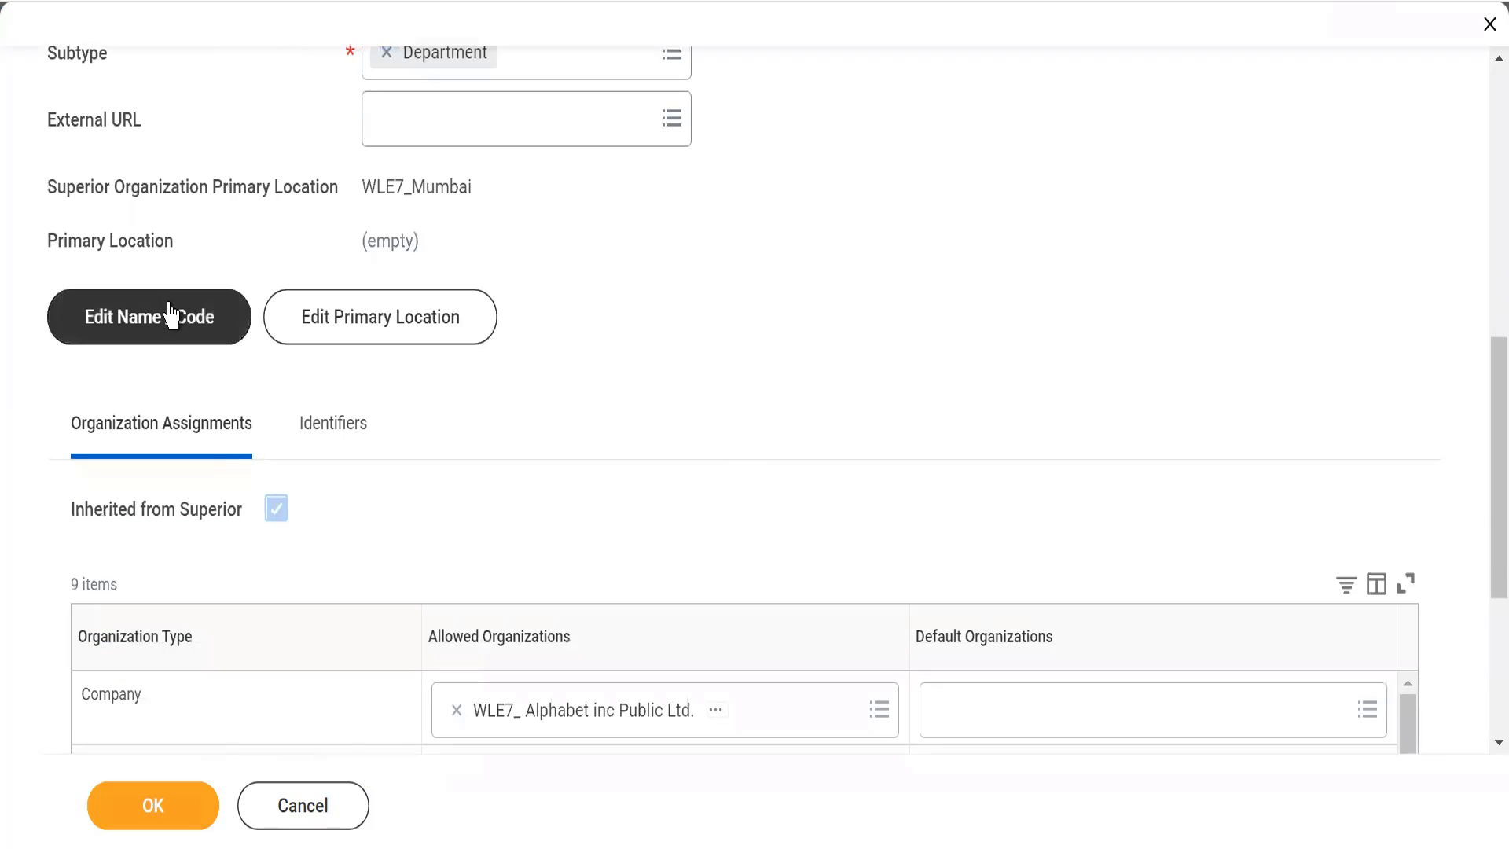
{"action": "left_click", "coordinate": [358, 339]}
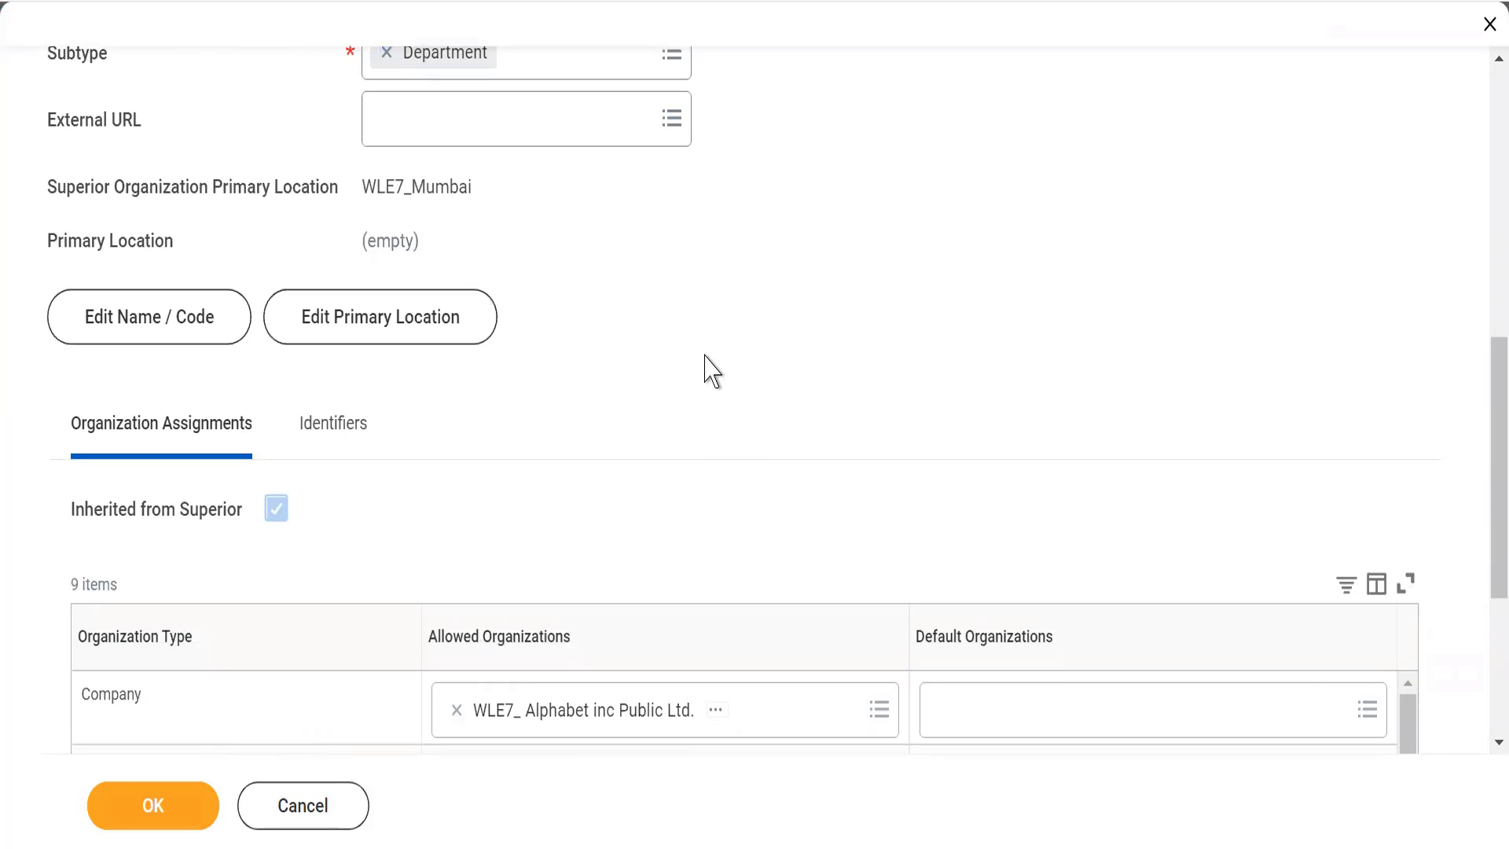
{"action": "scroll", "coordinate": [711, 369], "scroll_direction": "down", "scroll_amount": 3}
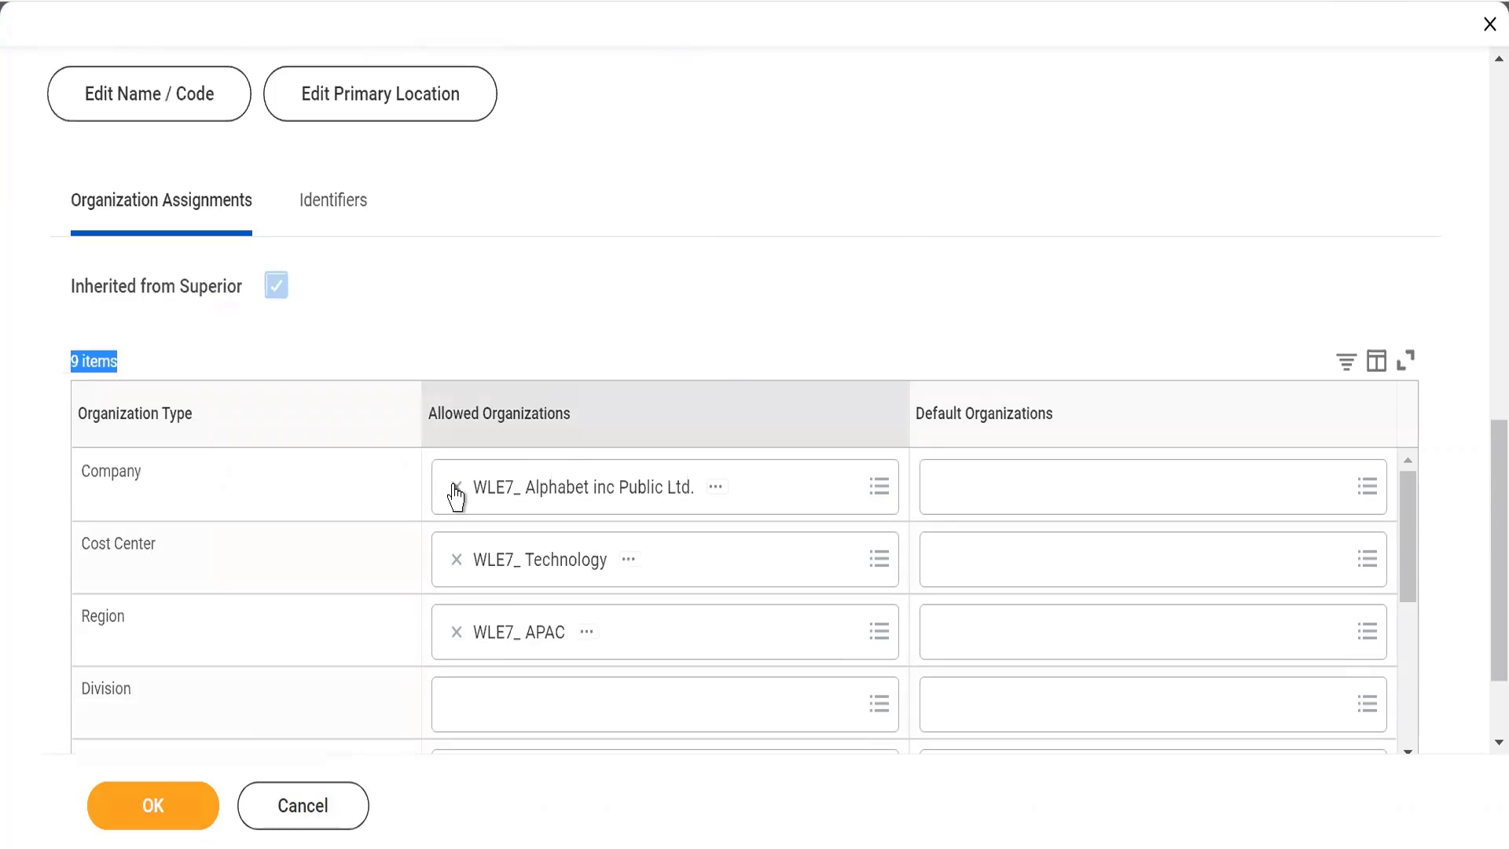
Step: Replace the allowed Company organization of WLE7_ Artificial Inteligence with WLE7_ Alphabet inc and save the edit
{"action": "left_click", "coordinate": [455, 487]}
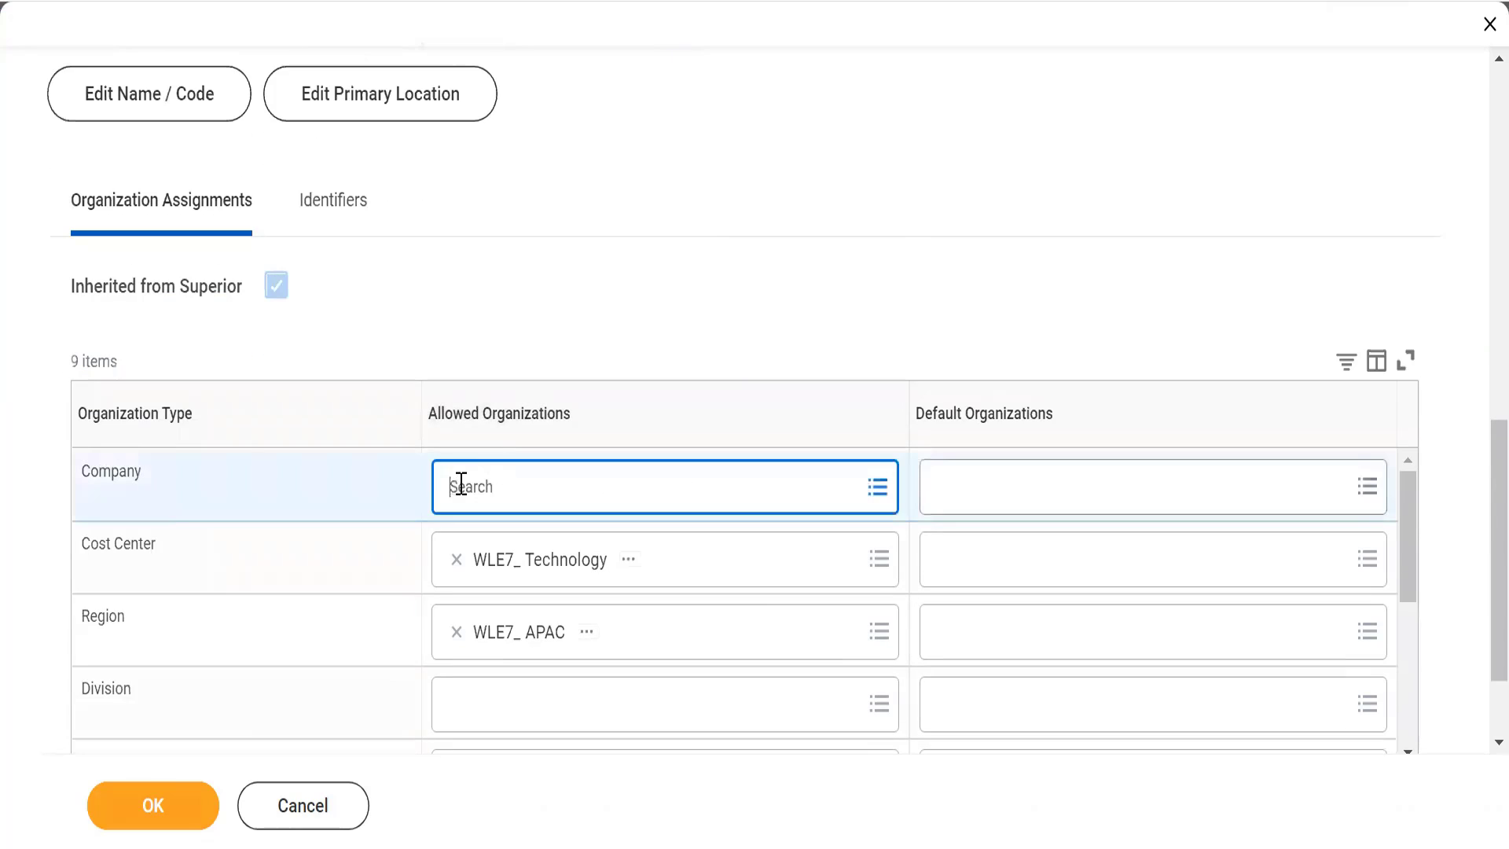
{"action": "type", "text": "WL"}
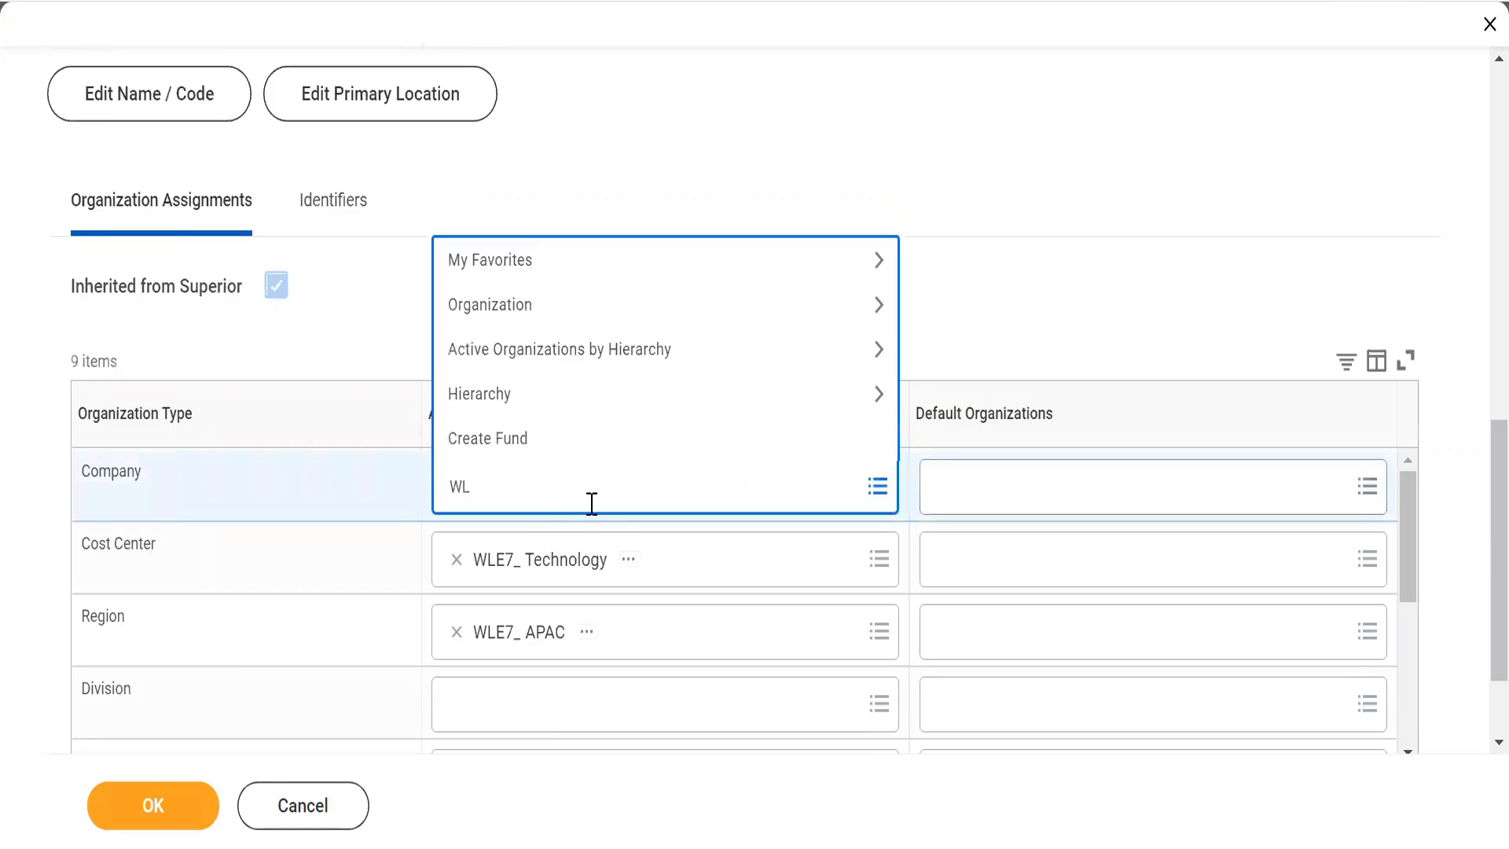
{"action": "type", "text": "E7_"}
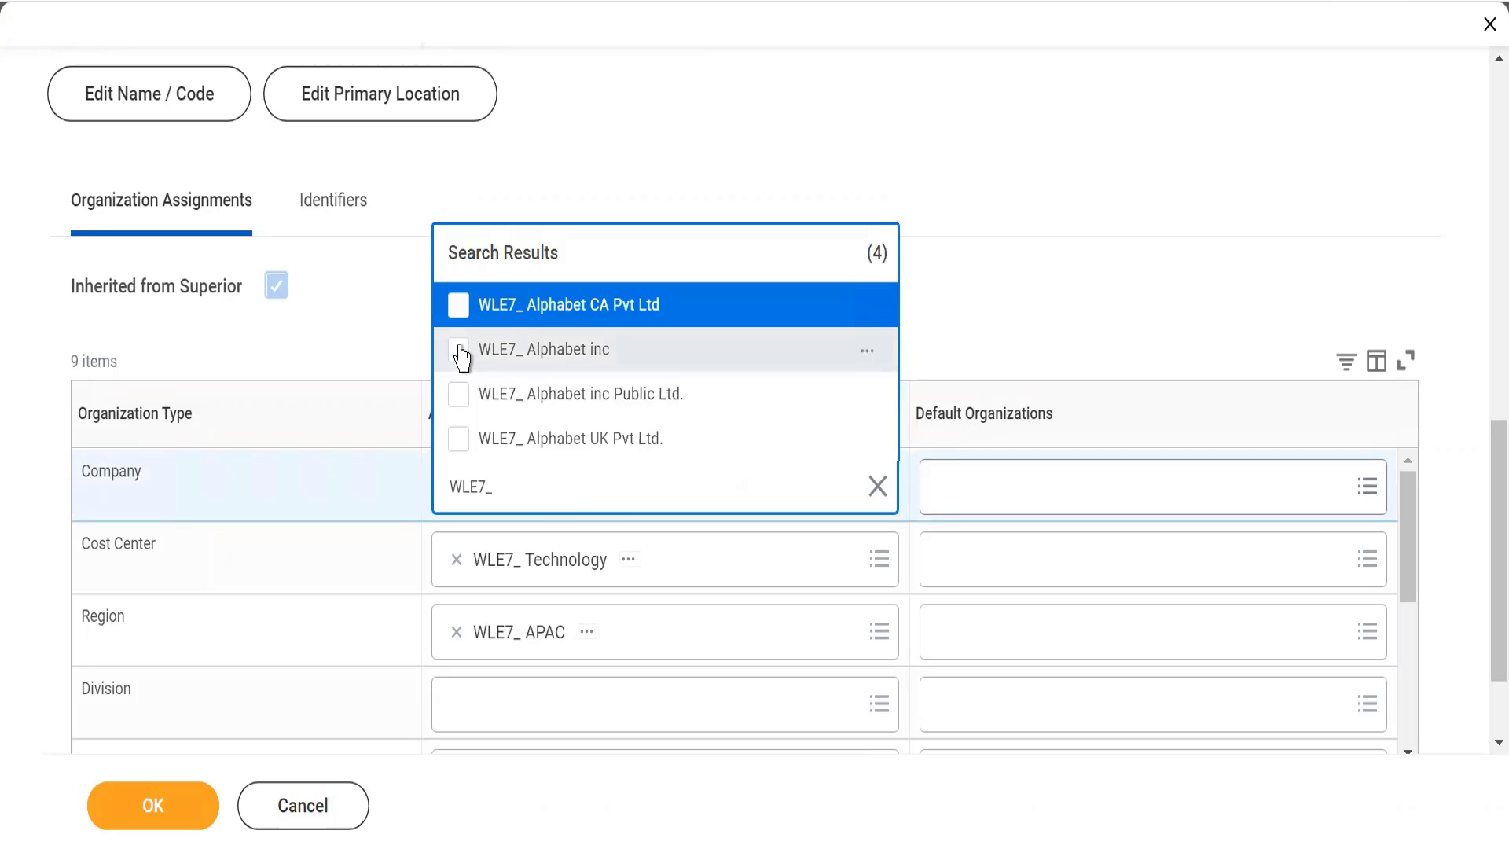
{"action": "left_click", "coordinate": [461, 352]}
{"action": "left_click", "coordinate": [791, 151]}
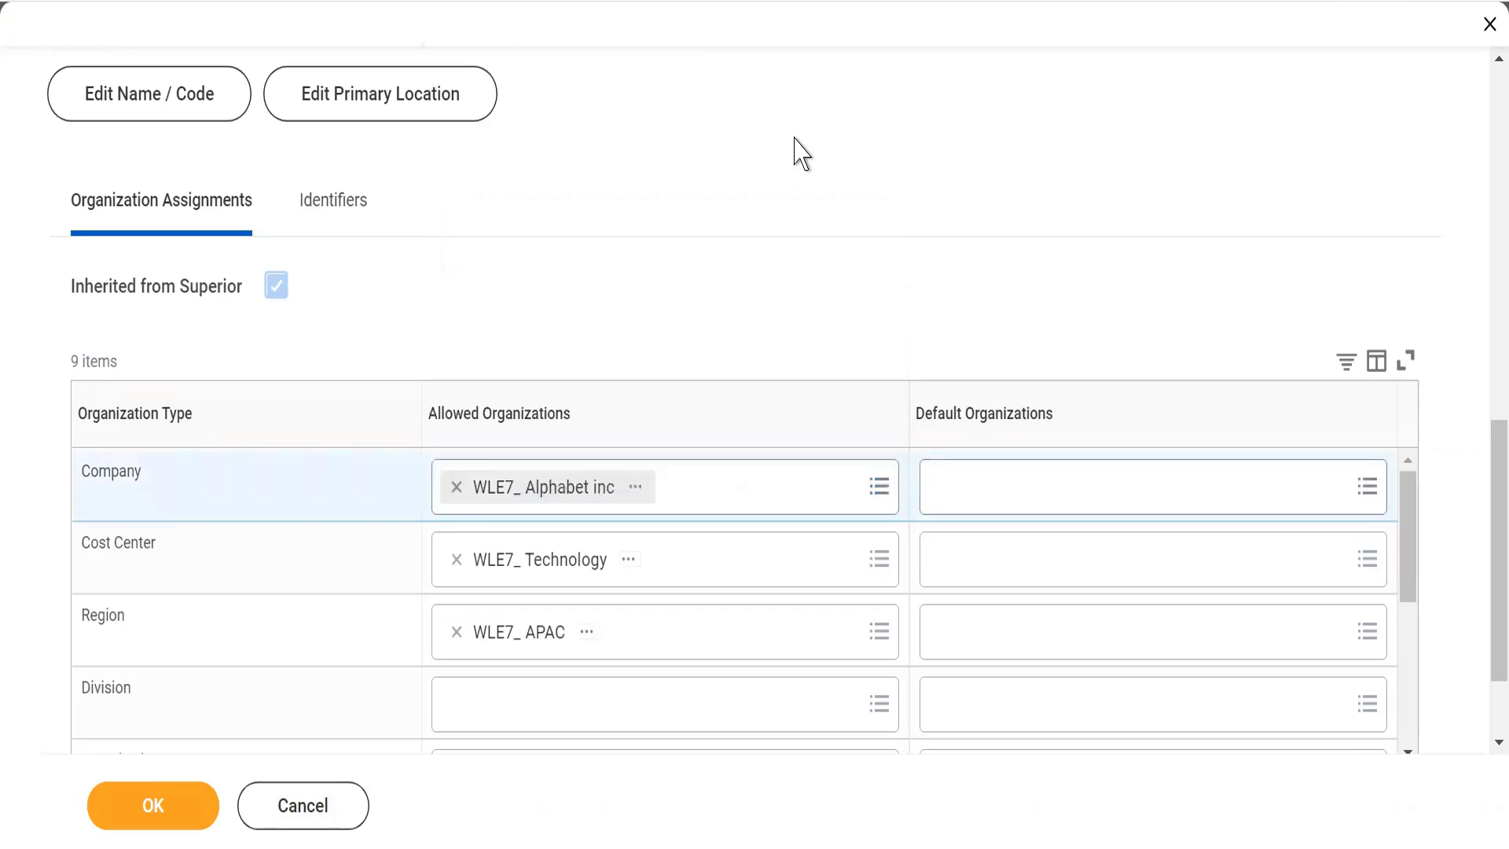
{"action": "left_click", "coordinate": [160, 804]}
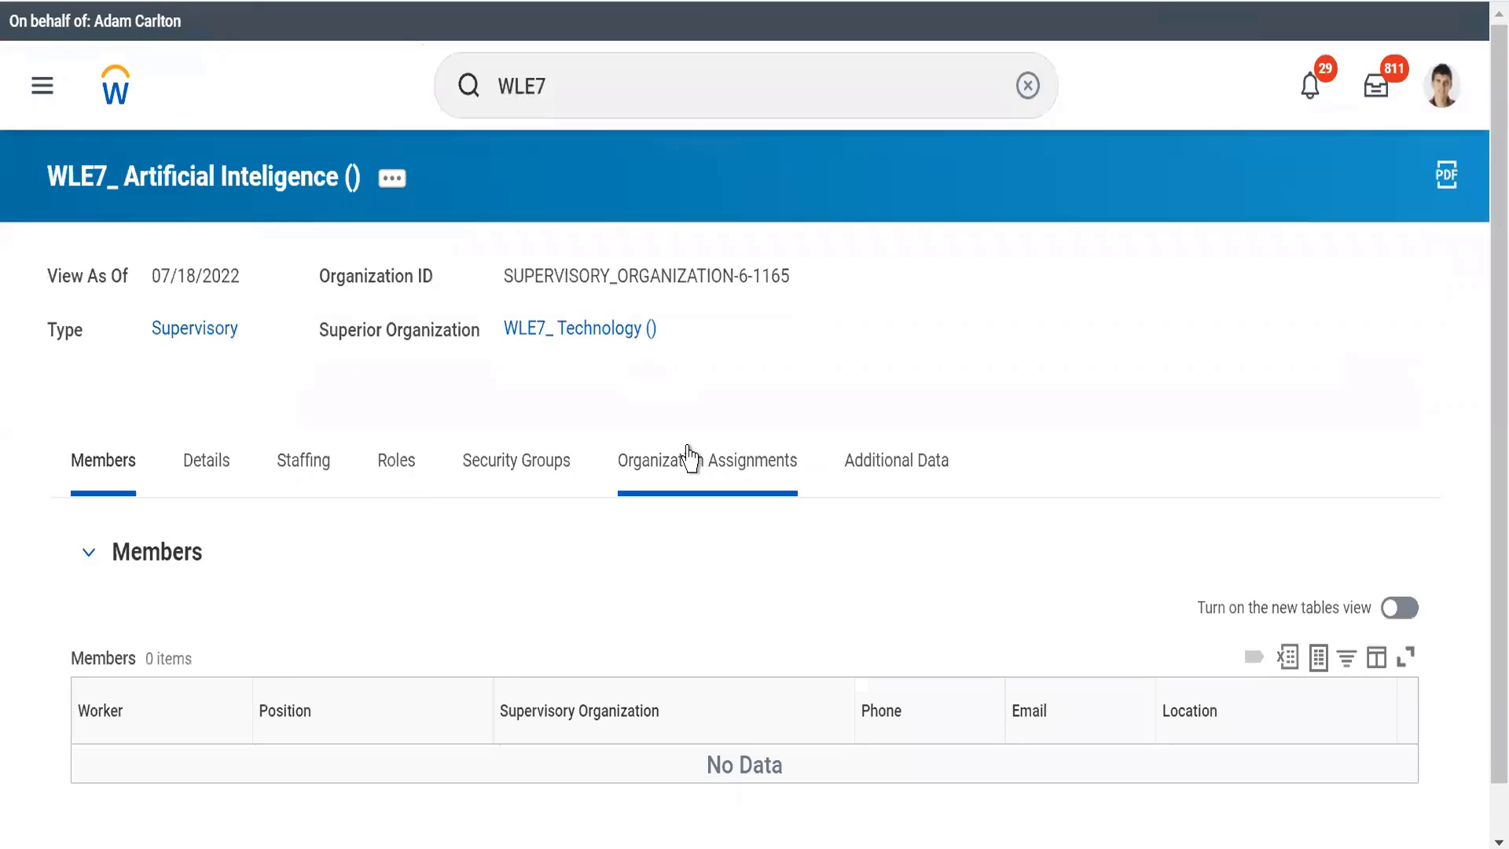
Step: Check whether the organization assignments and the primary location of WLE7_ Artificial Inteligence are inherited from the superior
{"action": "left_click", "coordinate": [691, 460]}
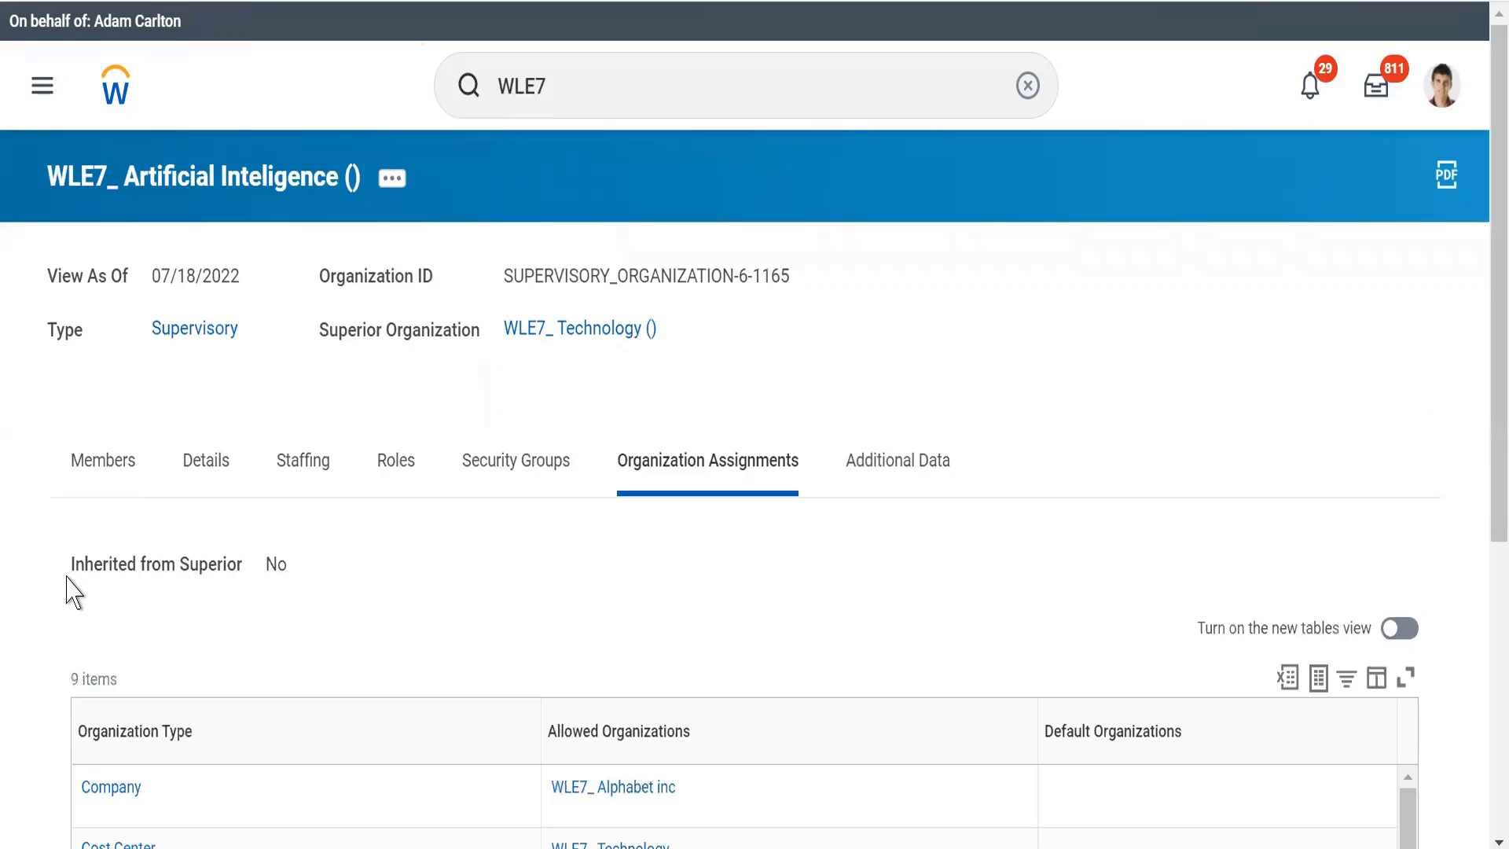
{"action": "left_click_drag", "start_coordinate": [66, 576], "coordinate": [299, 580]}
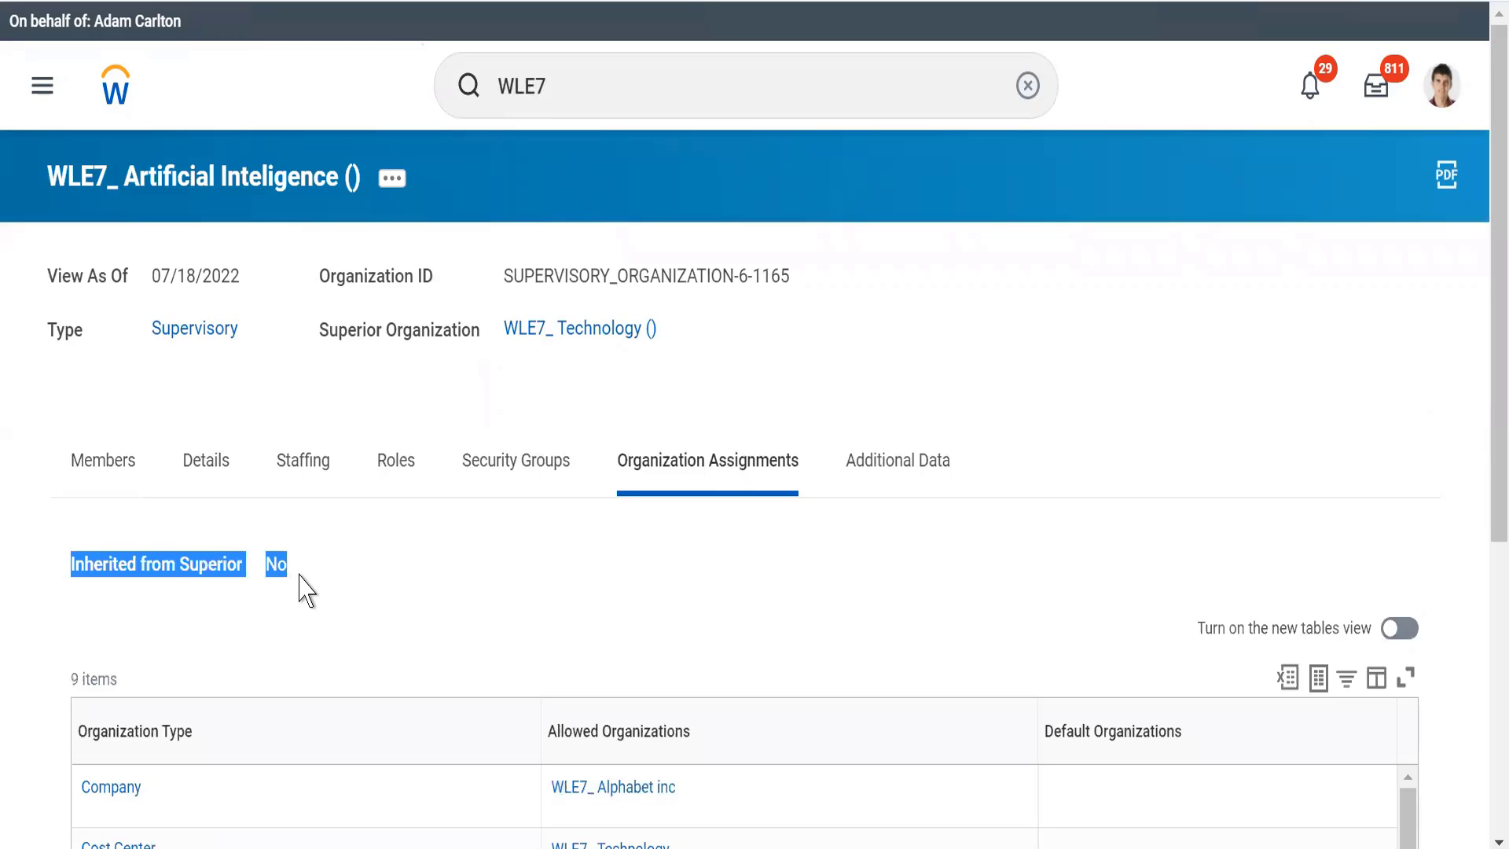
{"action": "left_click", "coordinate": [202, 474]}
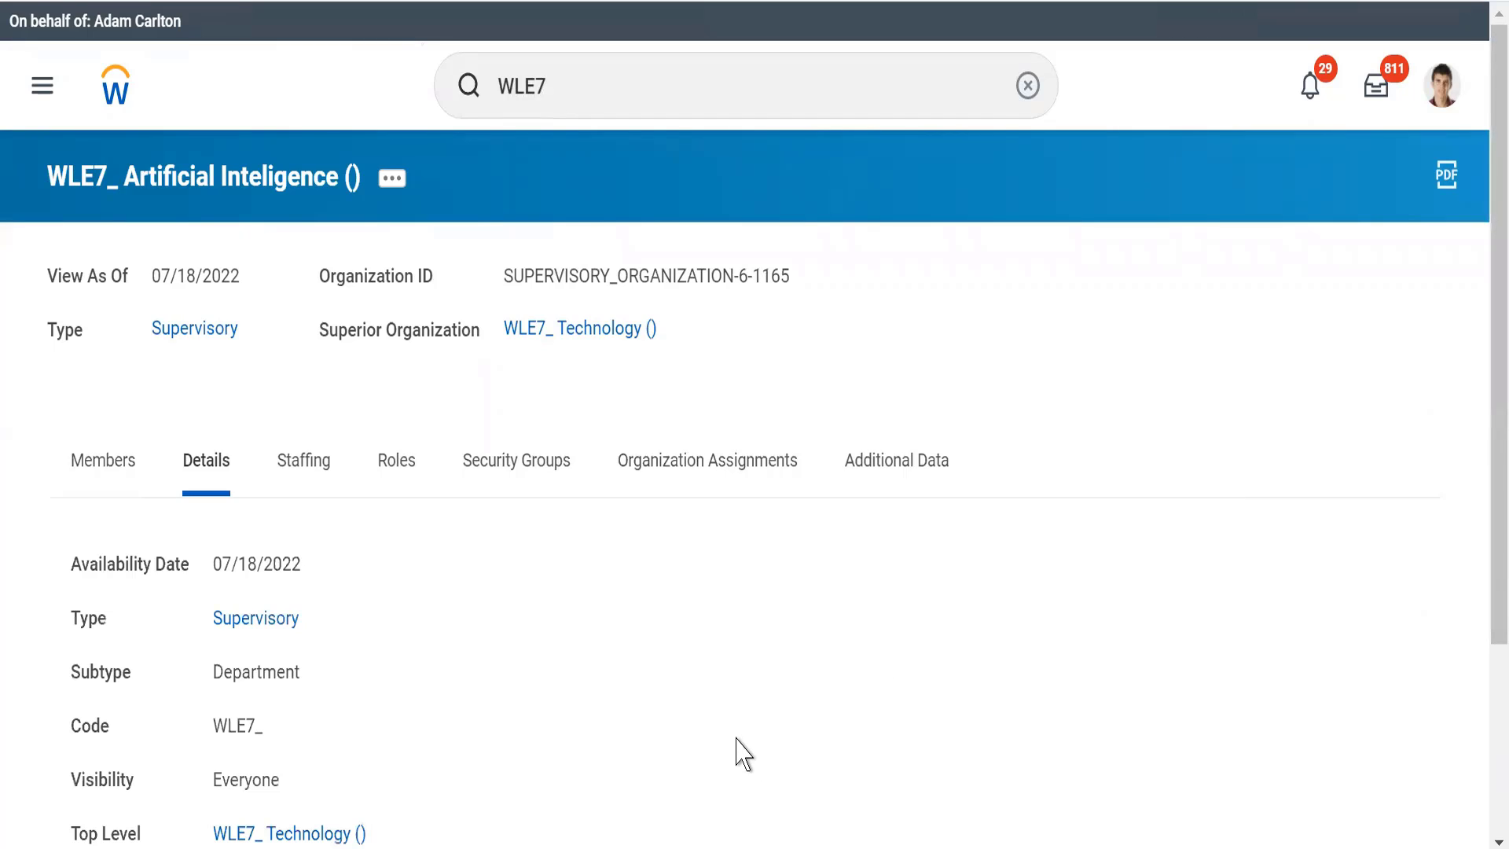
{"action": "scroll", "coordinate": [743, 755], "scroll_direction": "down", "scroll_amount": 3}
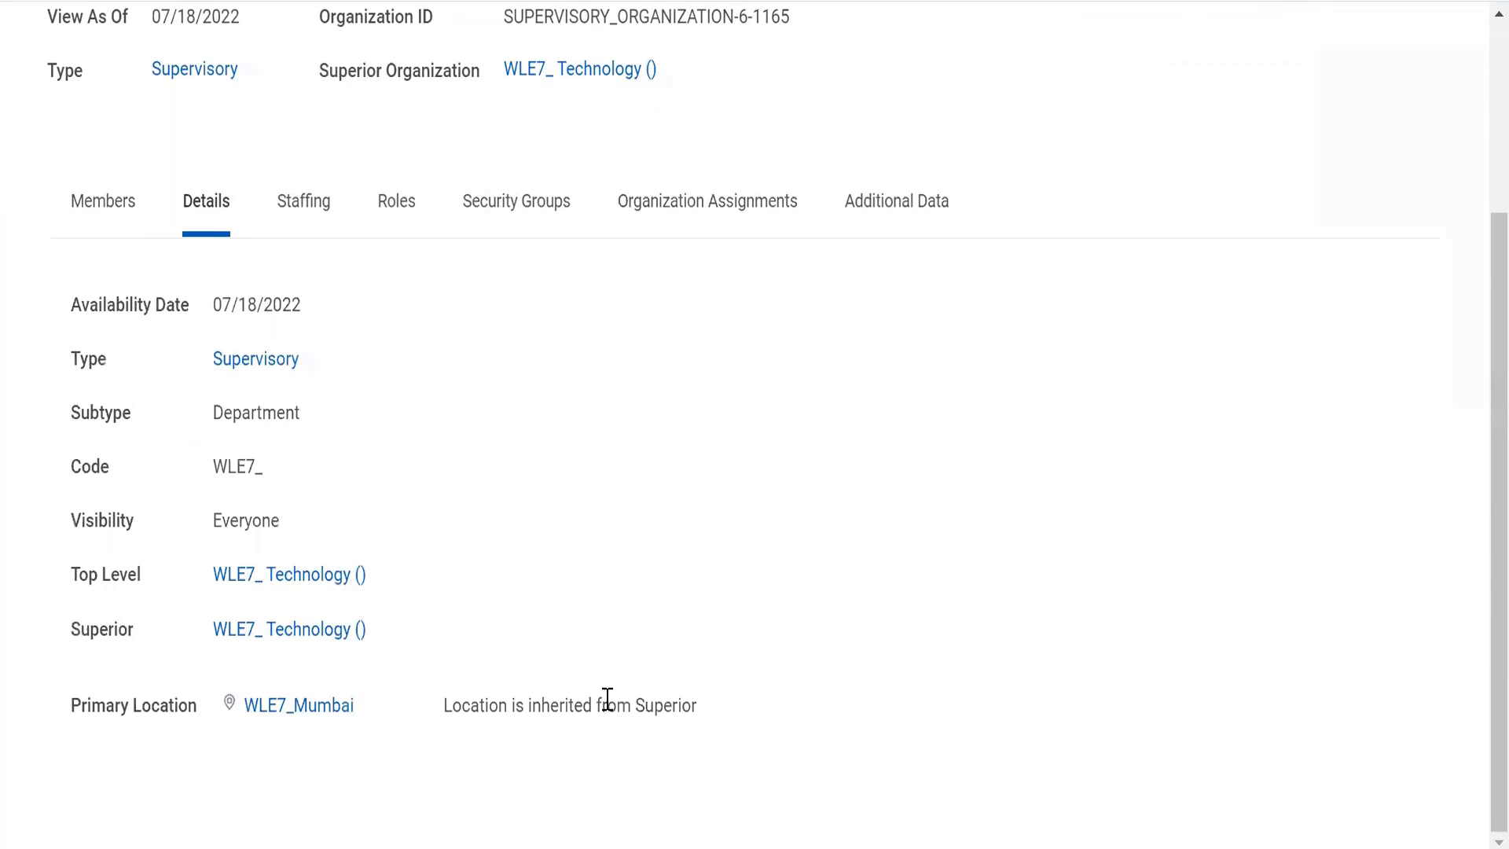
{"action": "triple_click", "coordinate": [608, 699]}
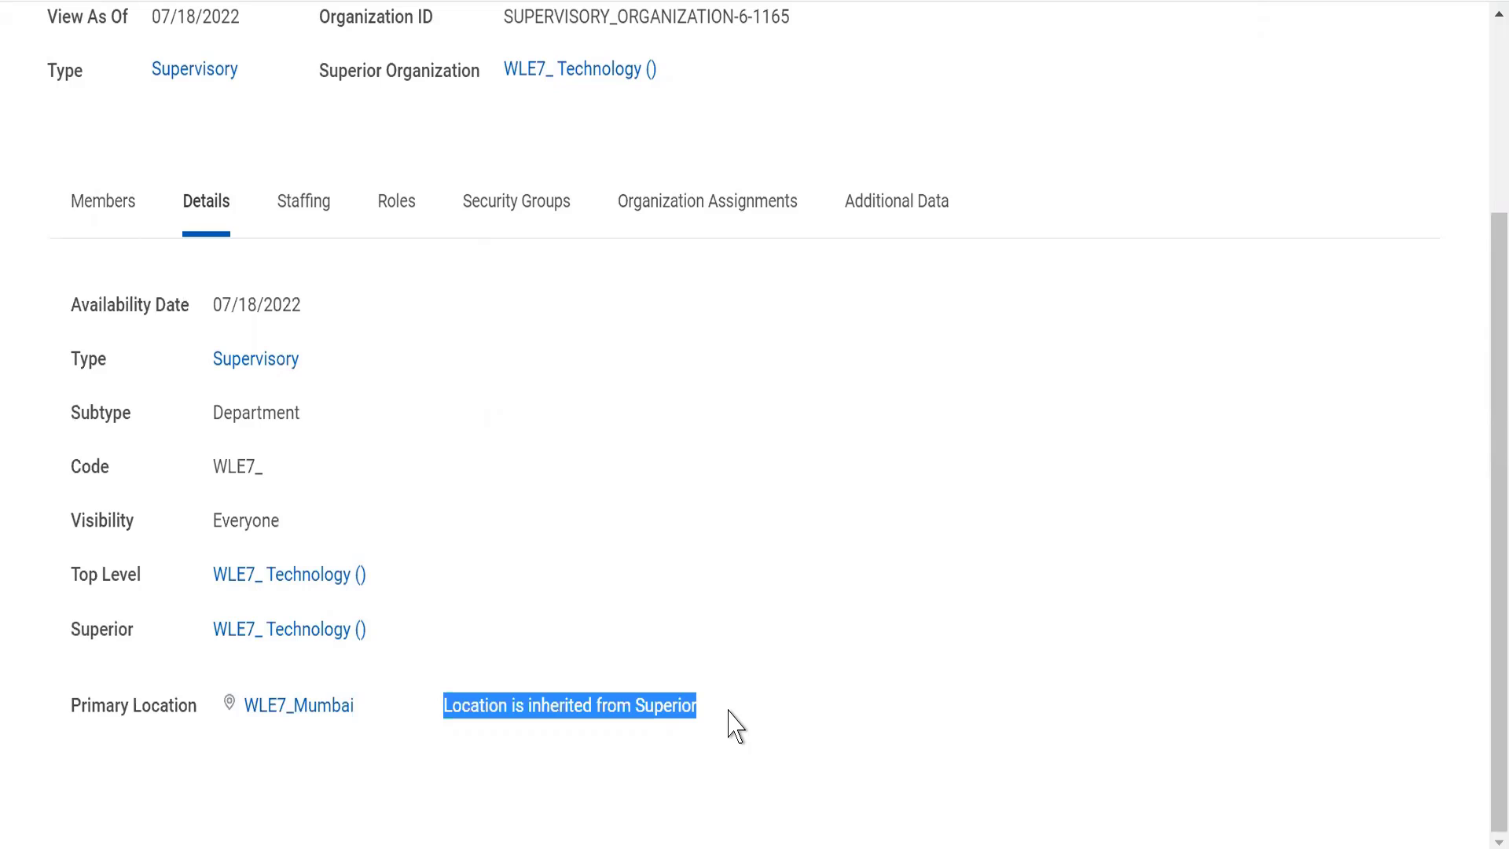
{"action": "left_click", "coordinate": [688, 228]}
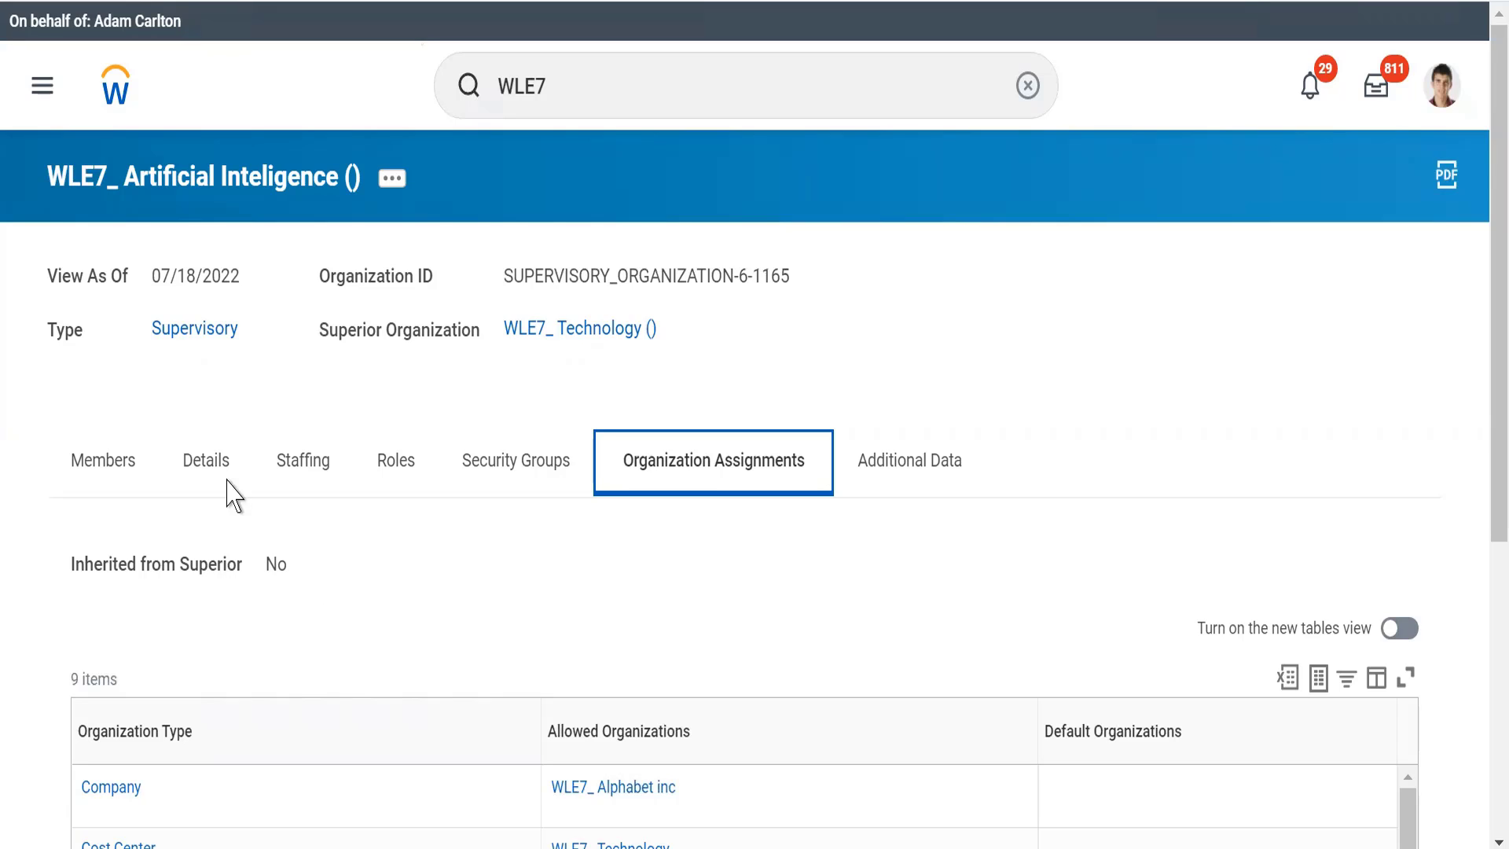
{"action": "left_click", "coordinate": [189, 459]}
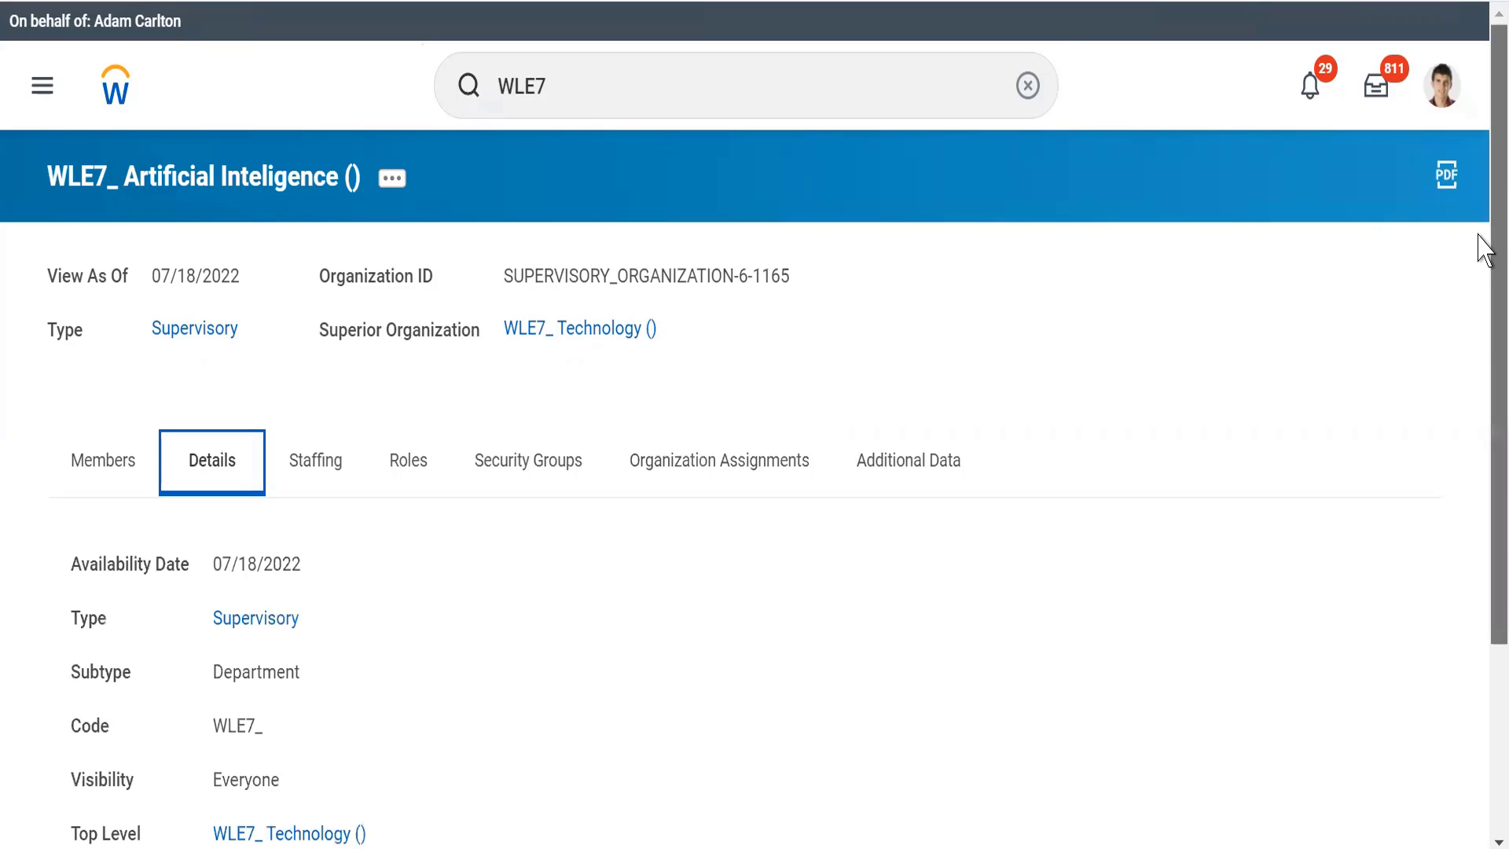
{"action": "scroll", "coordinate": [1482, 471], "scroll_direction": "down", "scroll_amount": 3}
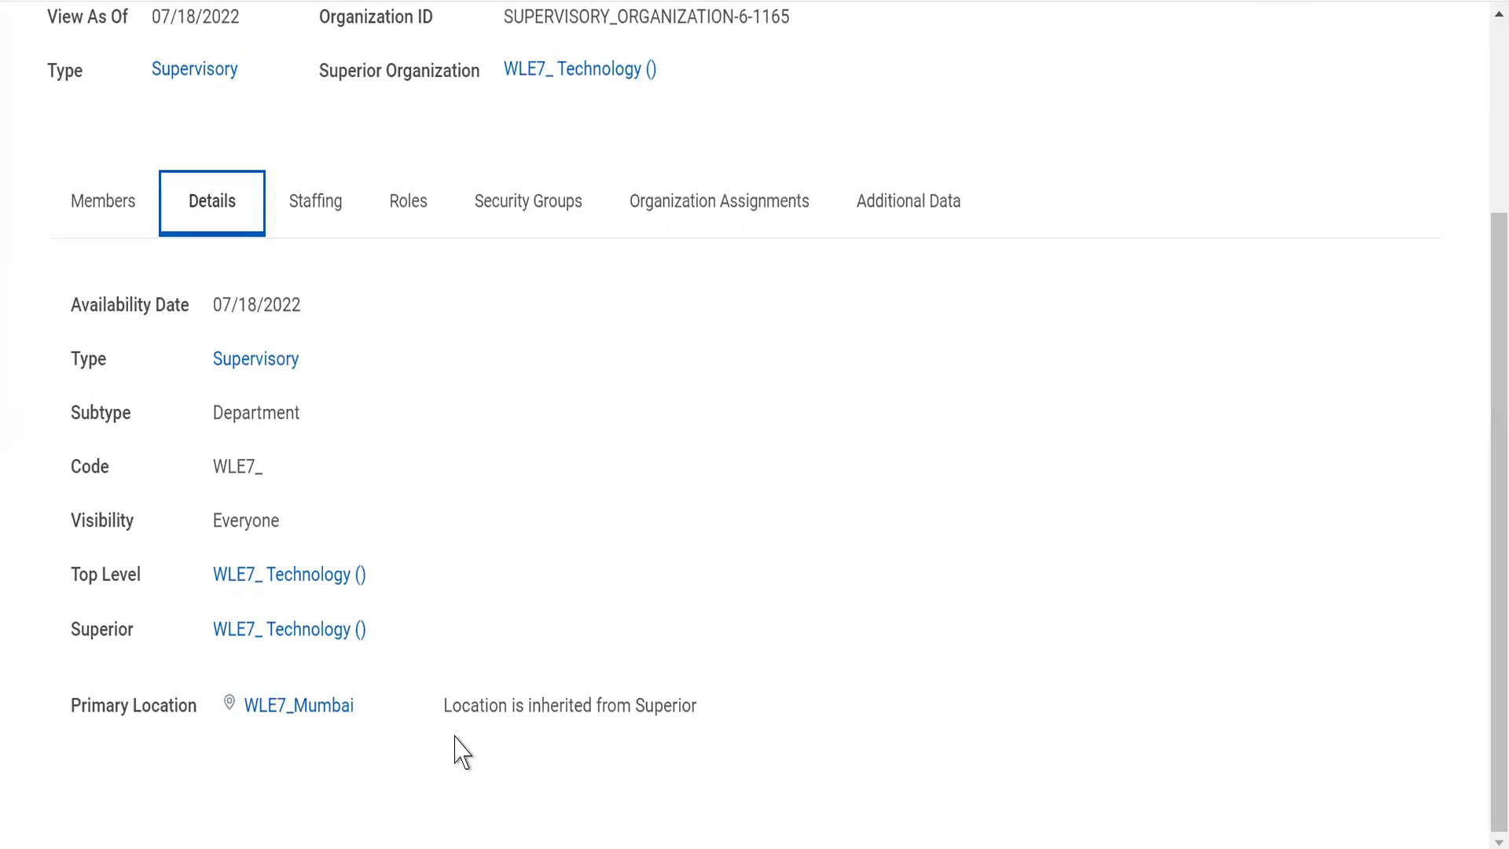
{"action": "left_click_drag", "start_coordinate": [432, 718], "coordinate": [726, 743]}
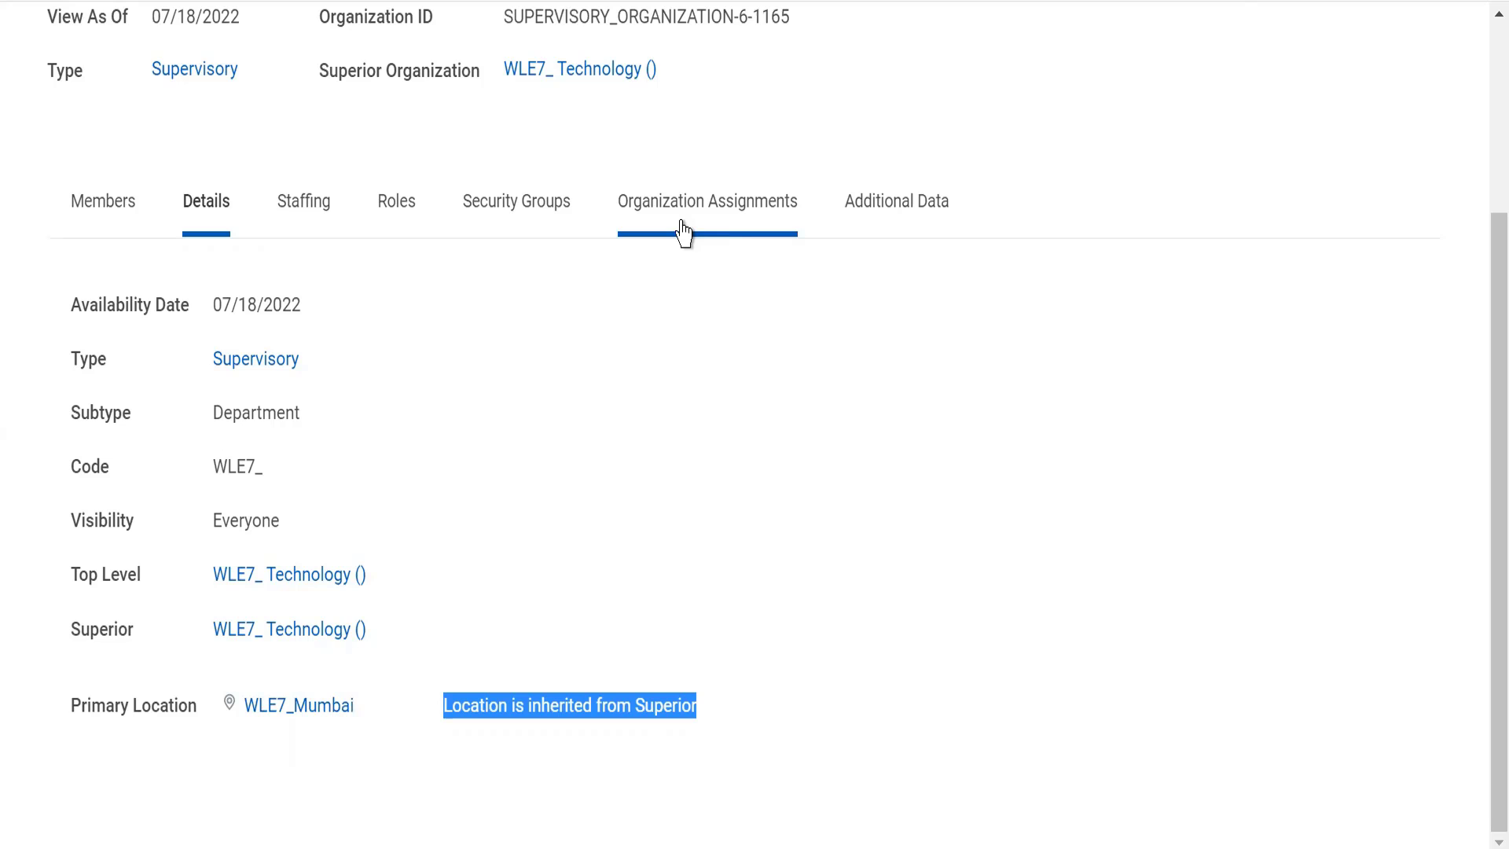
Step: Open the superior organization WLE7_ Technology and examine the primary location in its details
{"action": "left_click", "coordinate": [553, 78]}
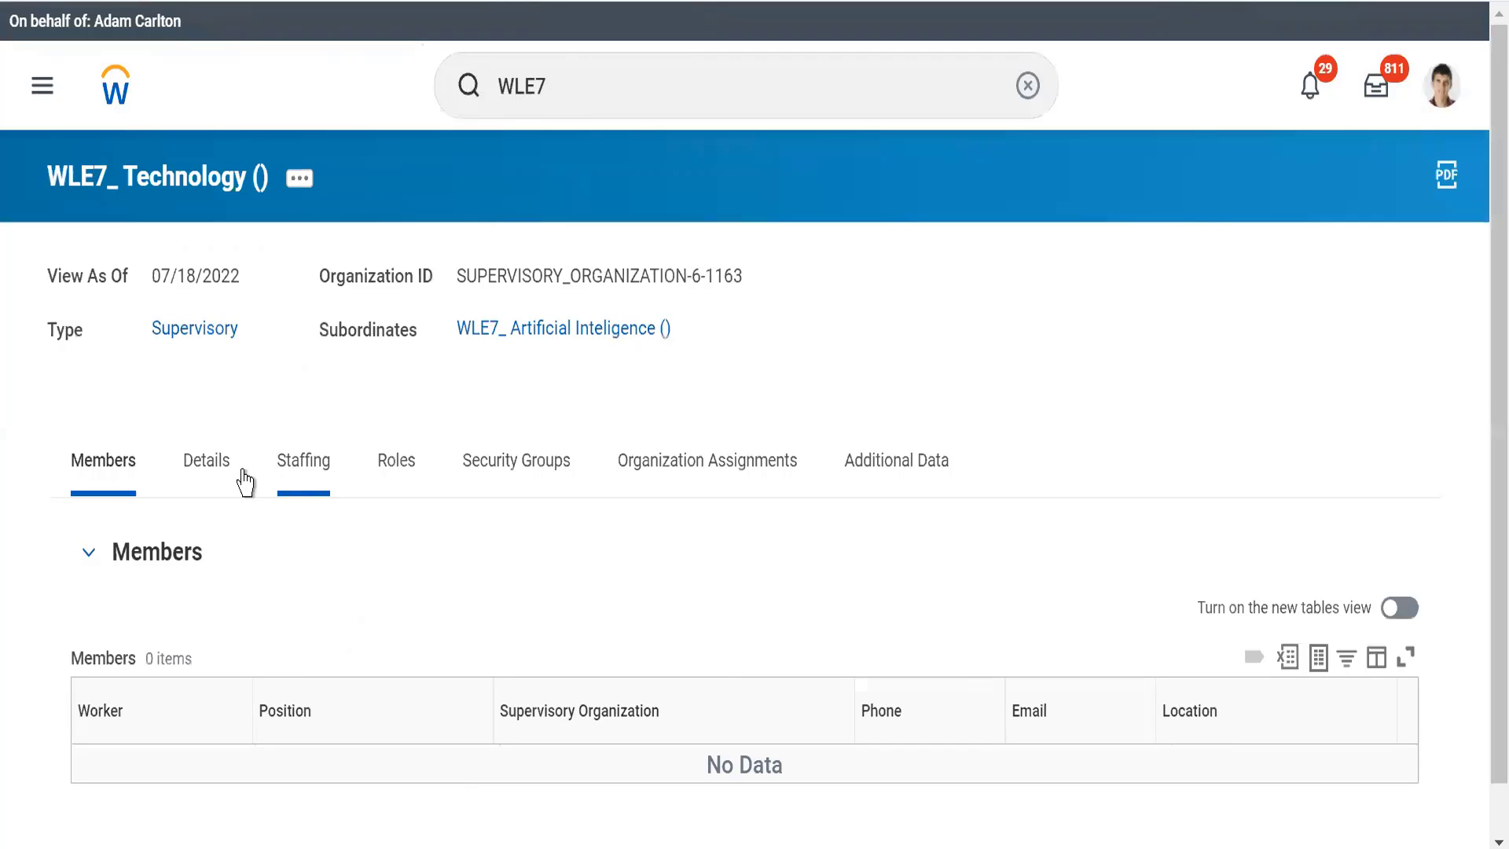
{"action": "left_click", "coordinate": [197, 472]}
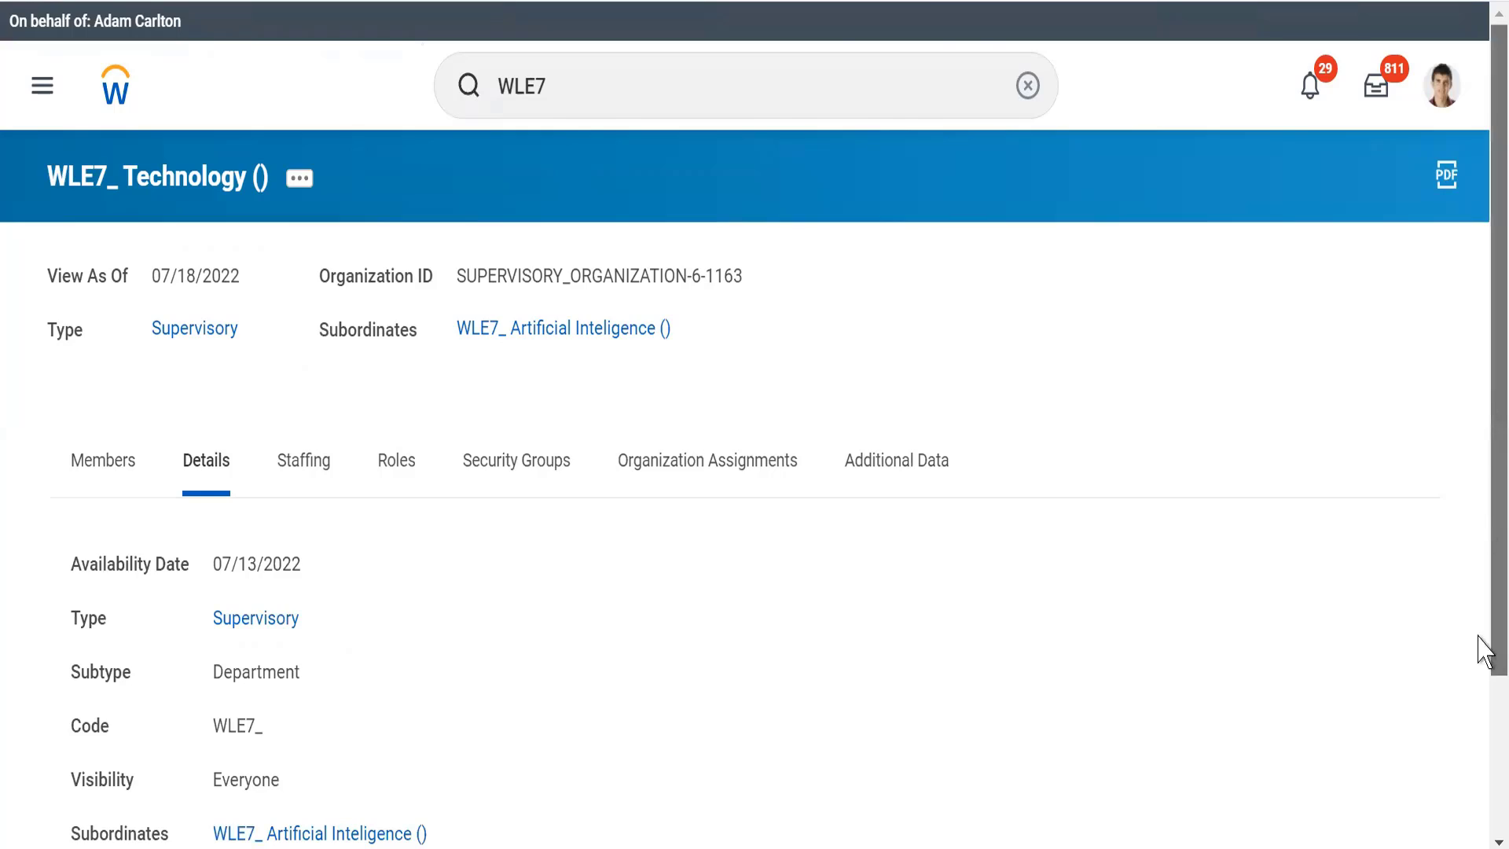
{"action": "scroll", "coordinate": [1485, 646], "scroll_direction": "down", "scroll_amount": 3}
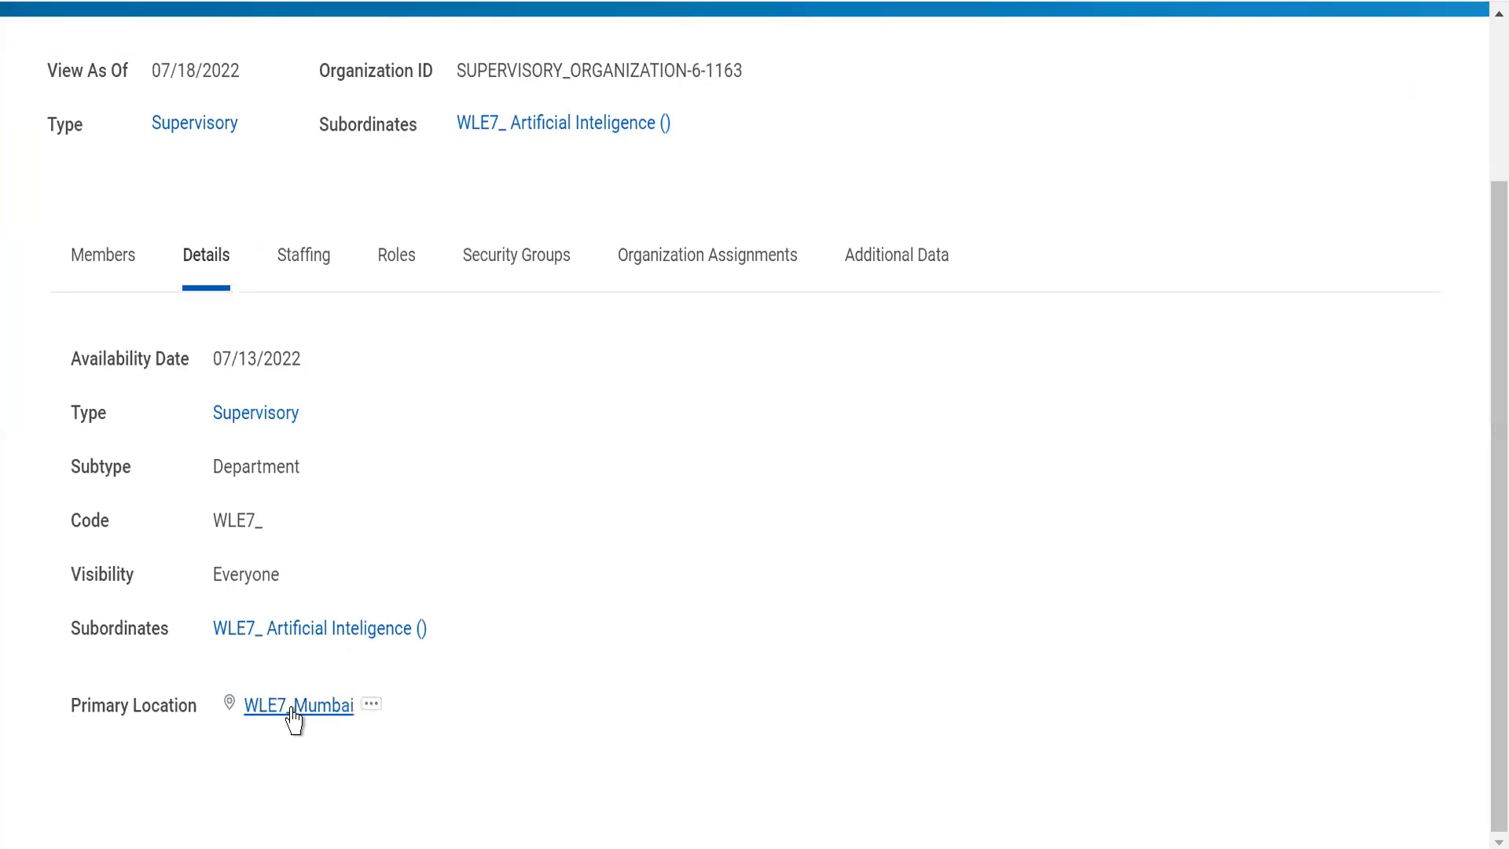
Step: Return to the WLE7_ Artificial Inteligence subordinate and check where the primary location in its details comes from
{"action": "left_click", "coordinate": [559, 125]}
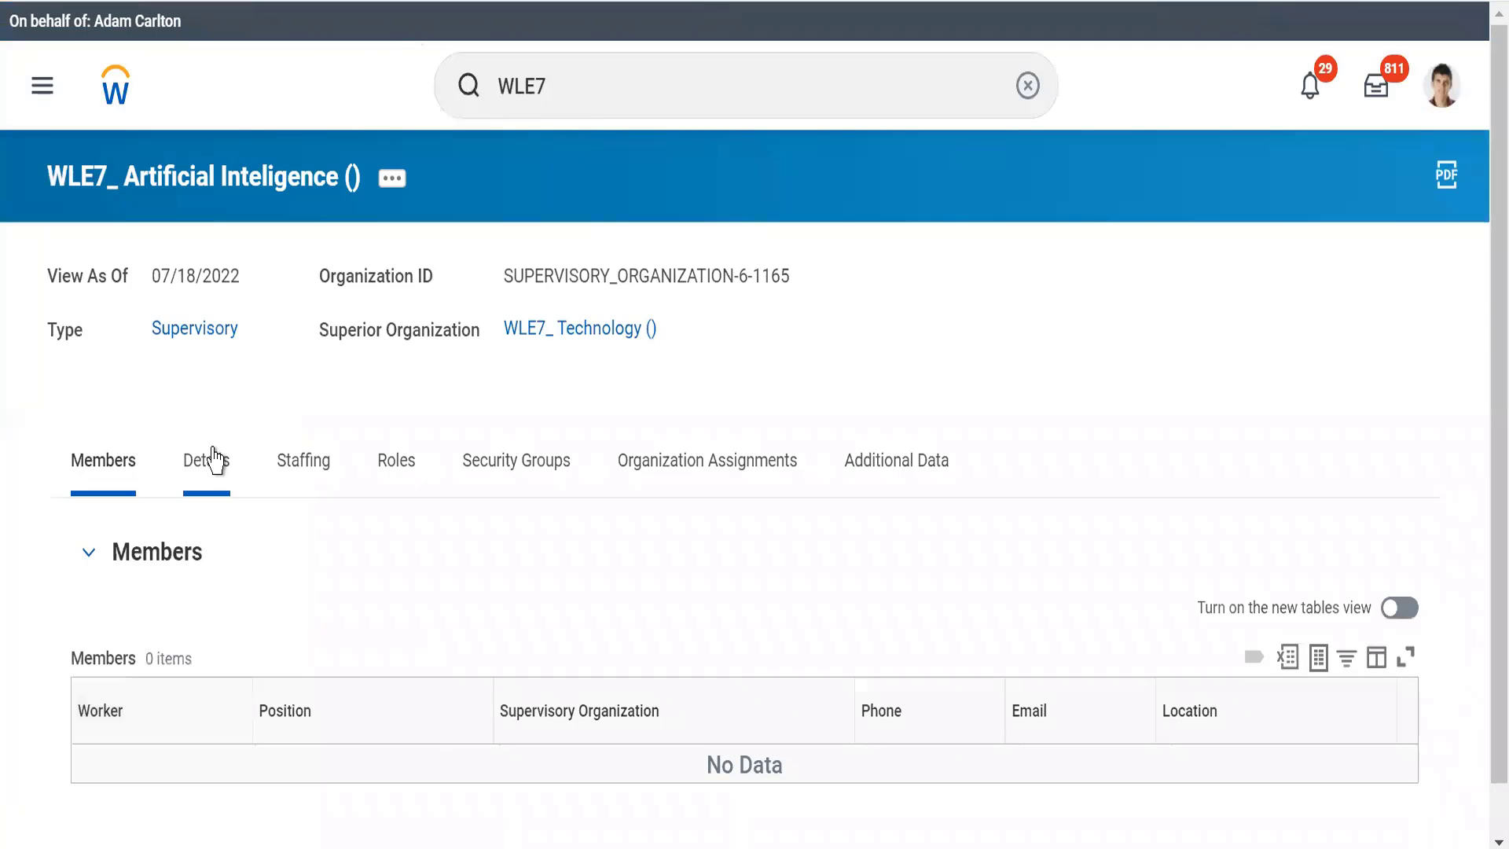
{"action": "left_click", "coordinate": [214, 463]}
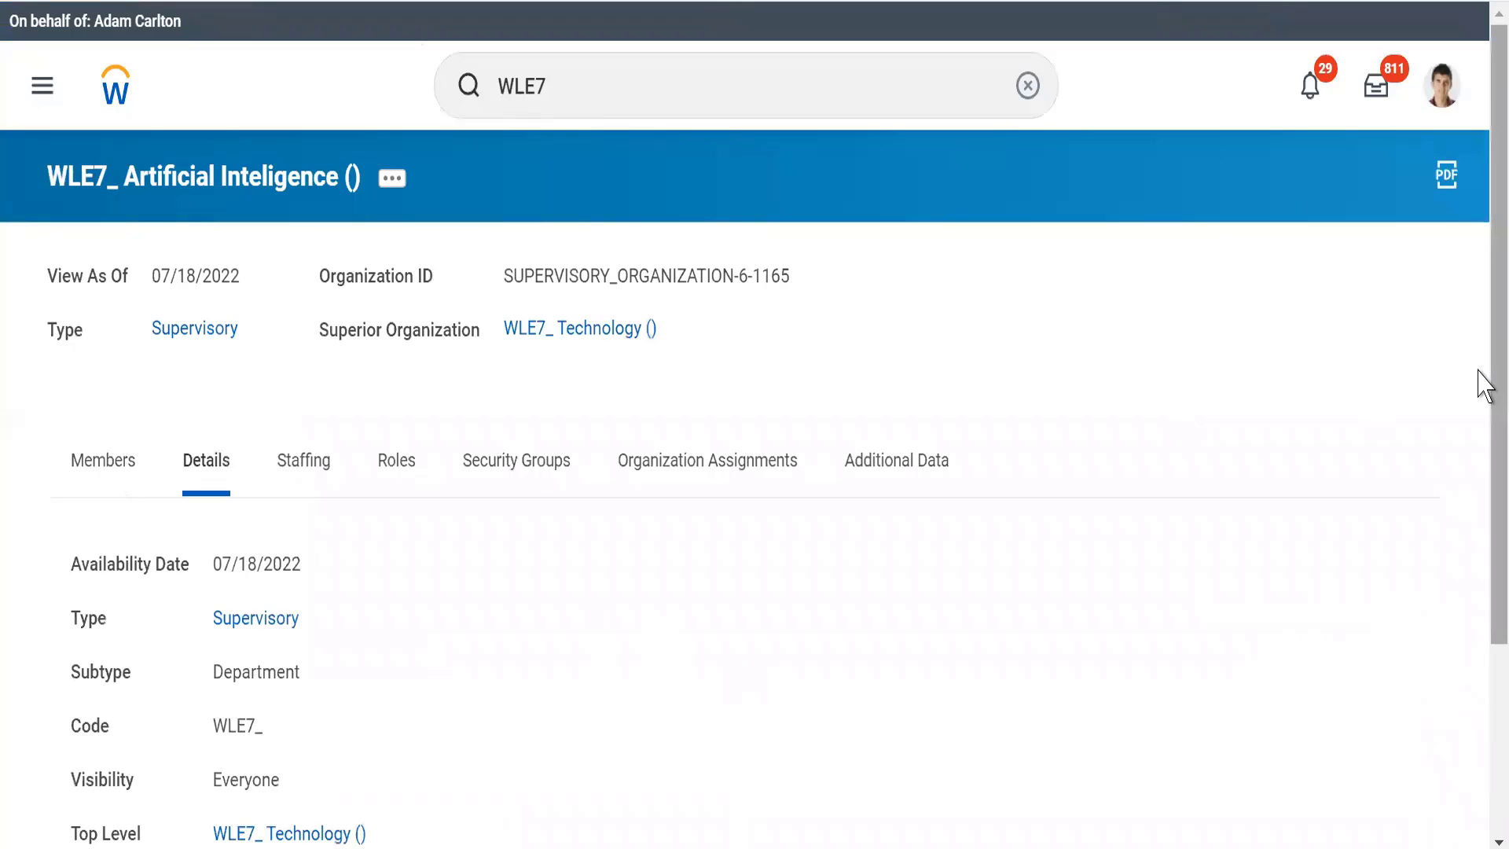
{"action": "scroll", "coordinate": [1484, 495], "scroll_direction": "down", "scroll_amount": 3}
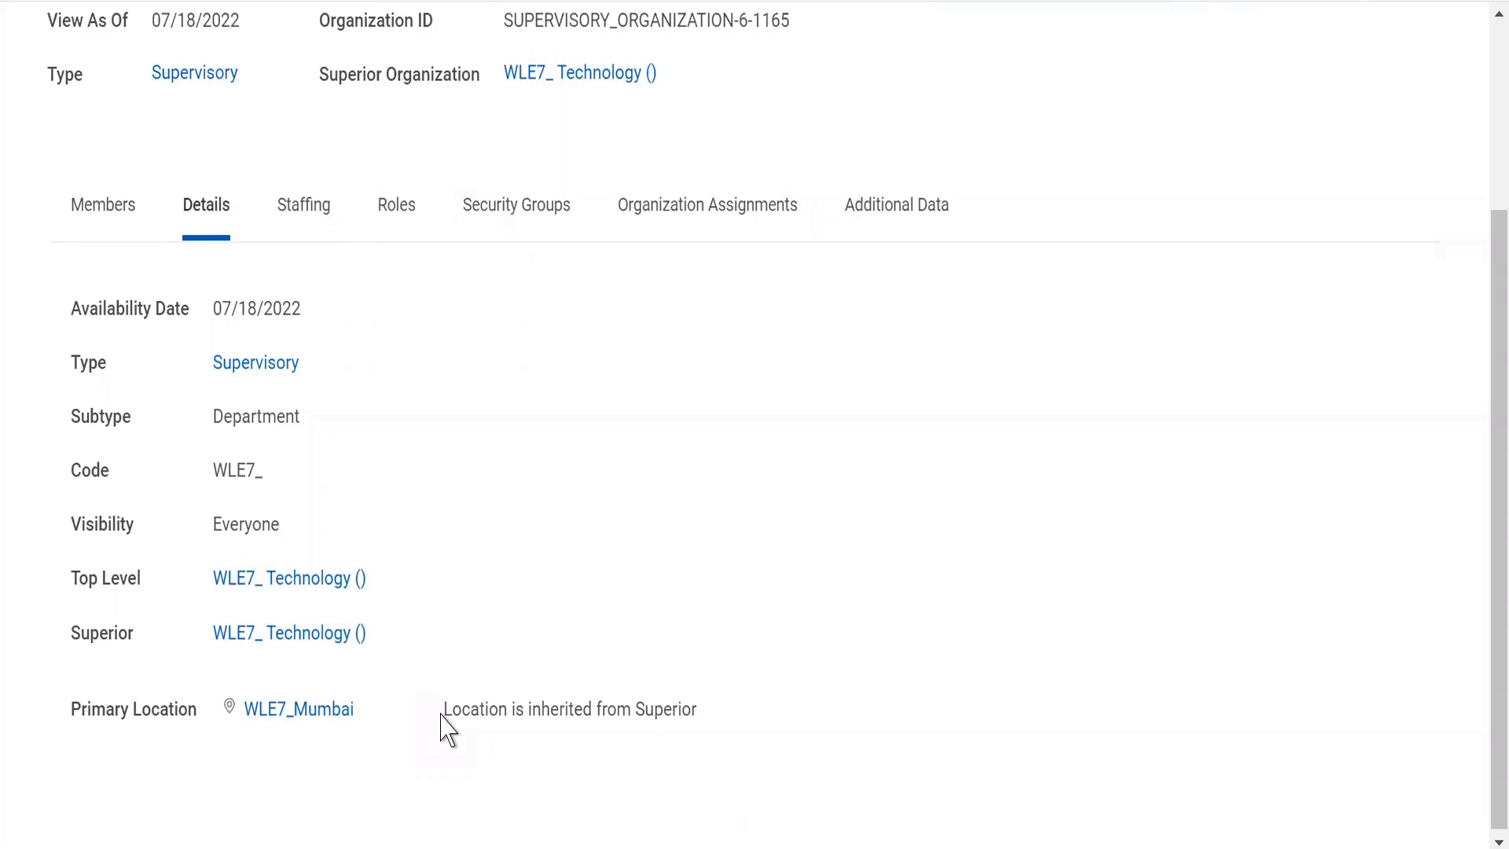
{"action": "left_click_drag", "start_coordinate": [441, 714], "coordinate": [794, 737]}
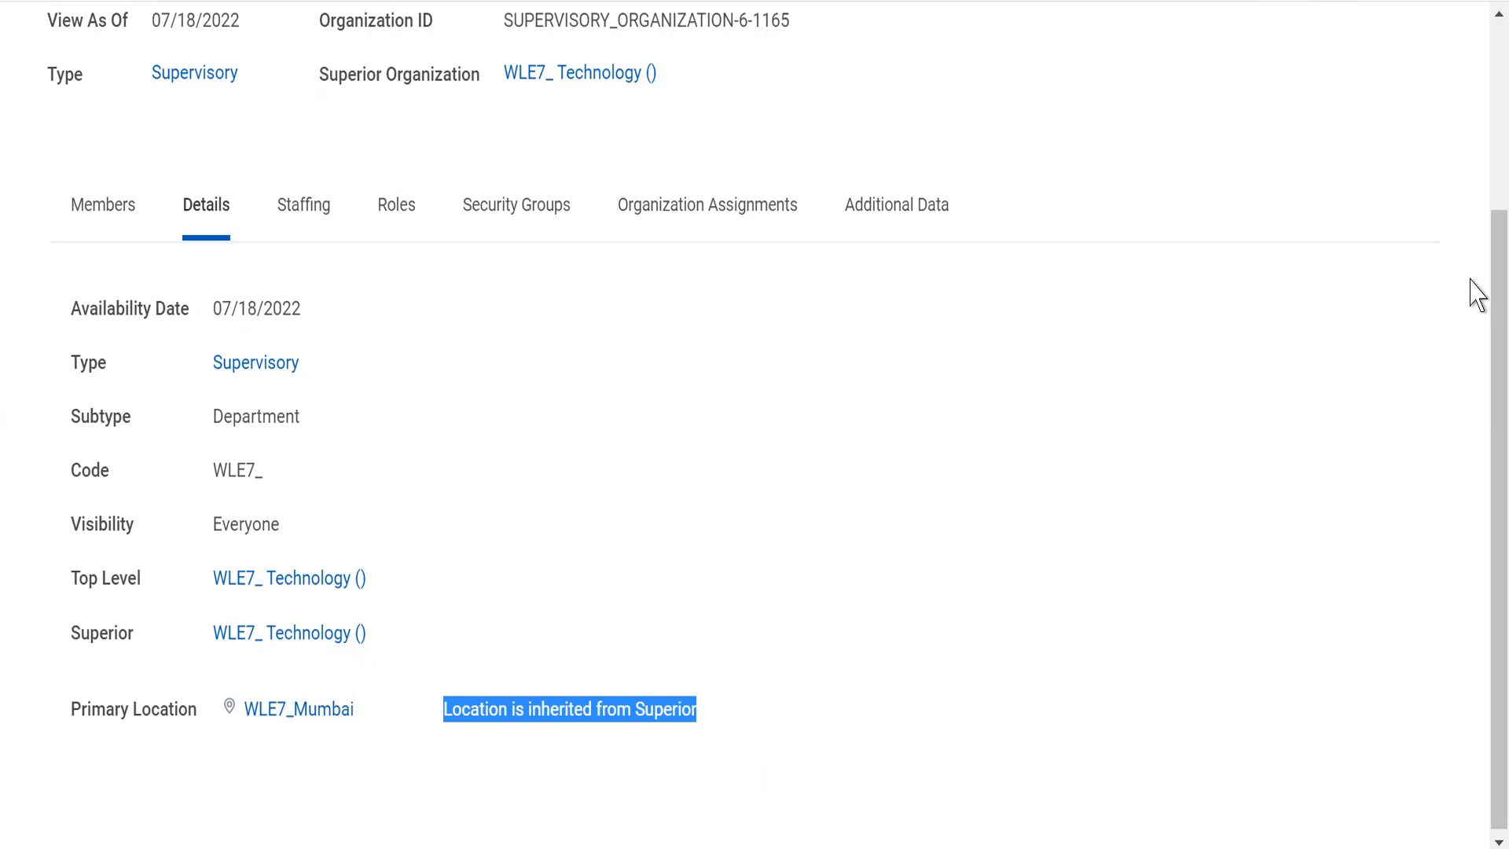
{"action": "left_click_drag", "start_coordinate": [1491, 272], "coordinate": [1476, 238]}
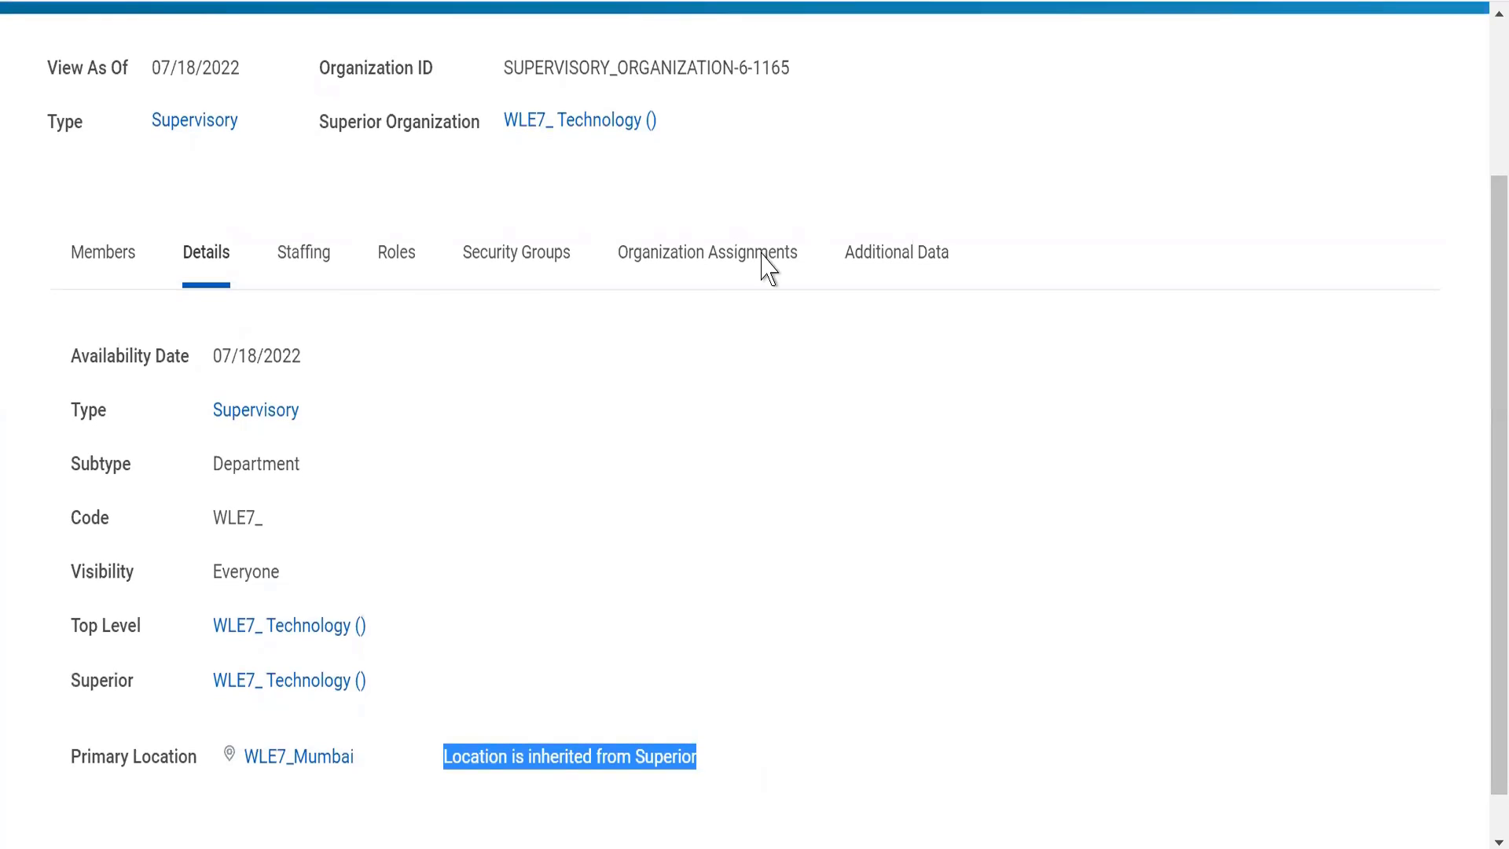
Step: Compare the organization assignments of WLE7_ Artificial Inteligence with those of its superior WLE7_ Technology, including the inheritance setting
{"action": "left_click", "coordinate": [678, 255]}
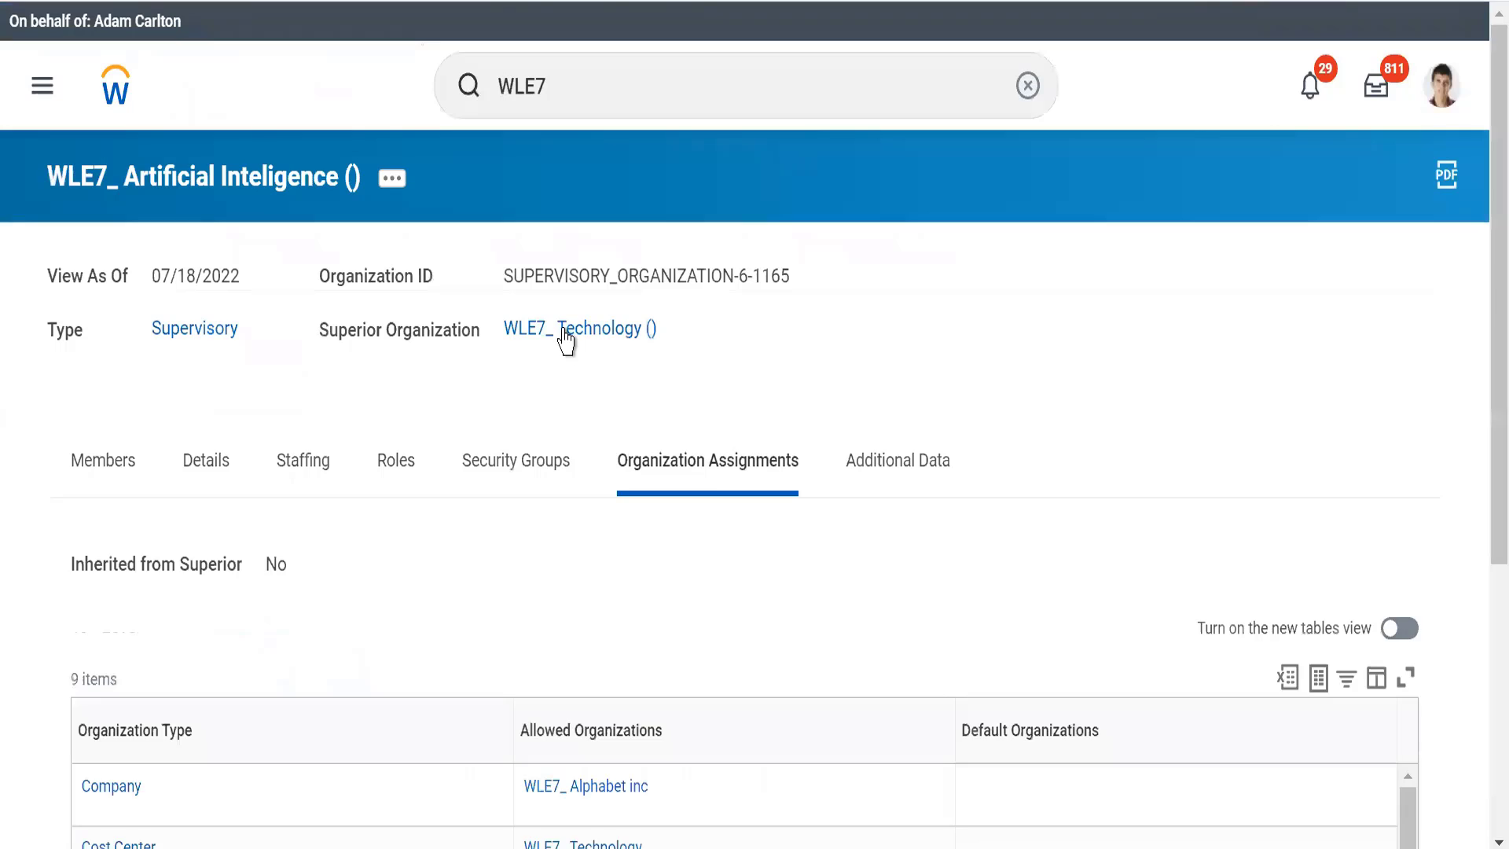
{"action": "left_click", "coordinate": [566, 340]}
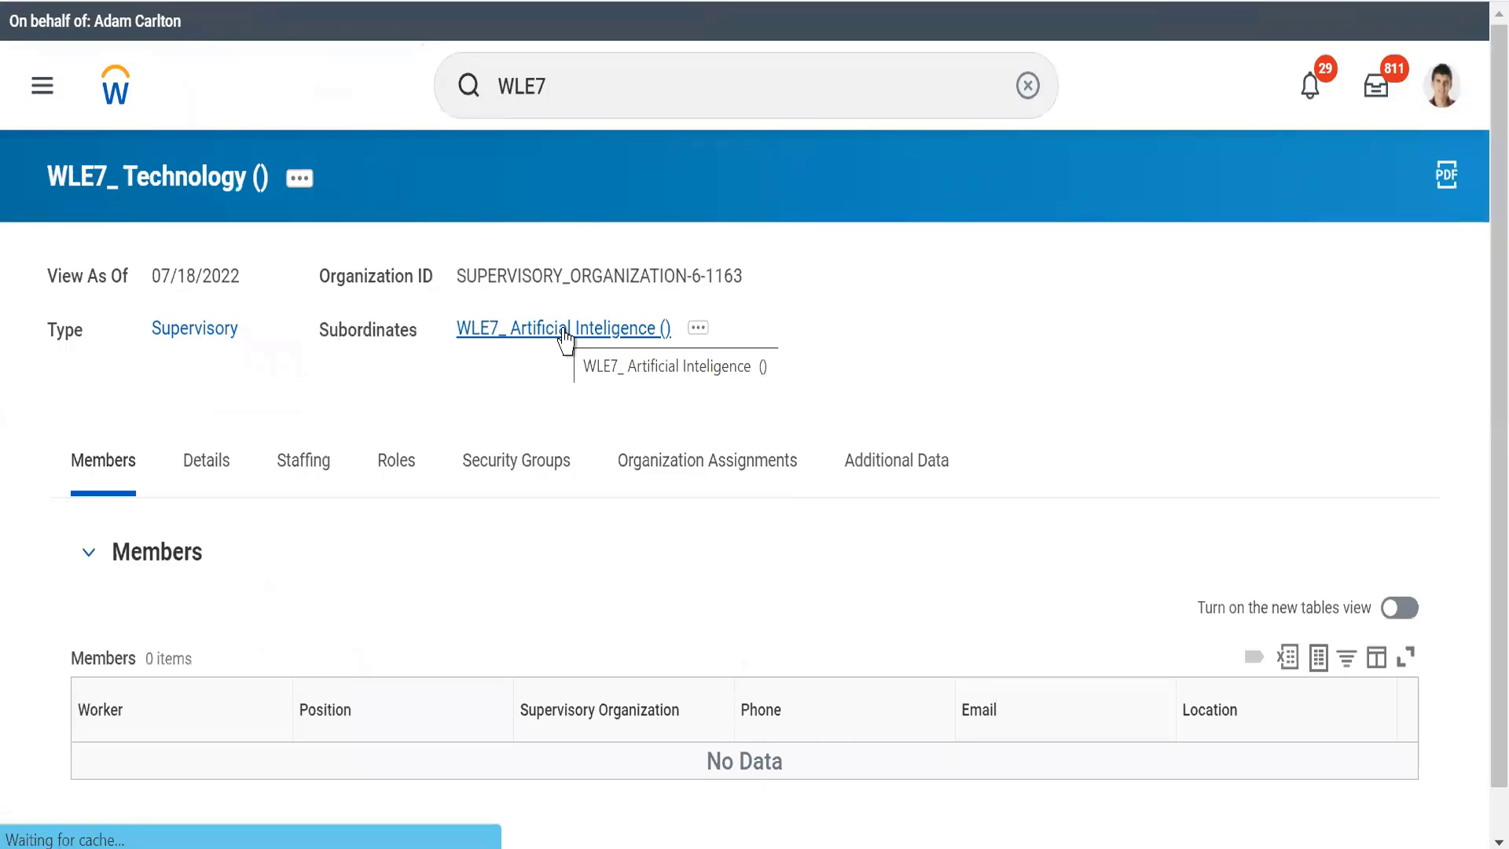
{"action": "left_click", "coordinate": [674, 470]}
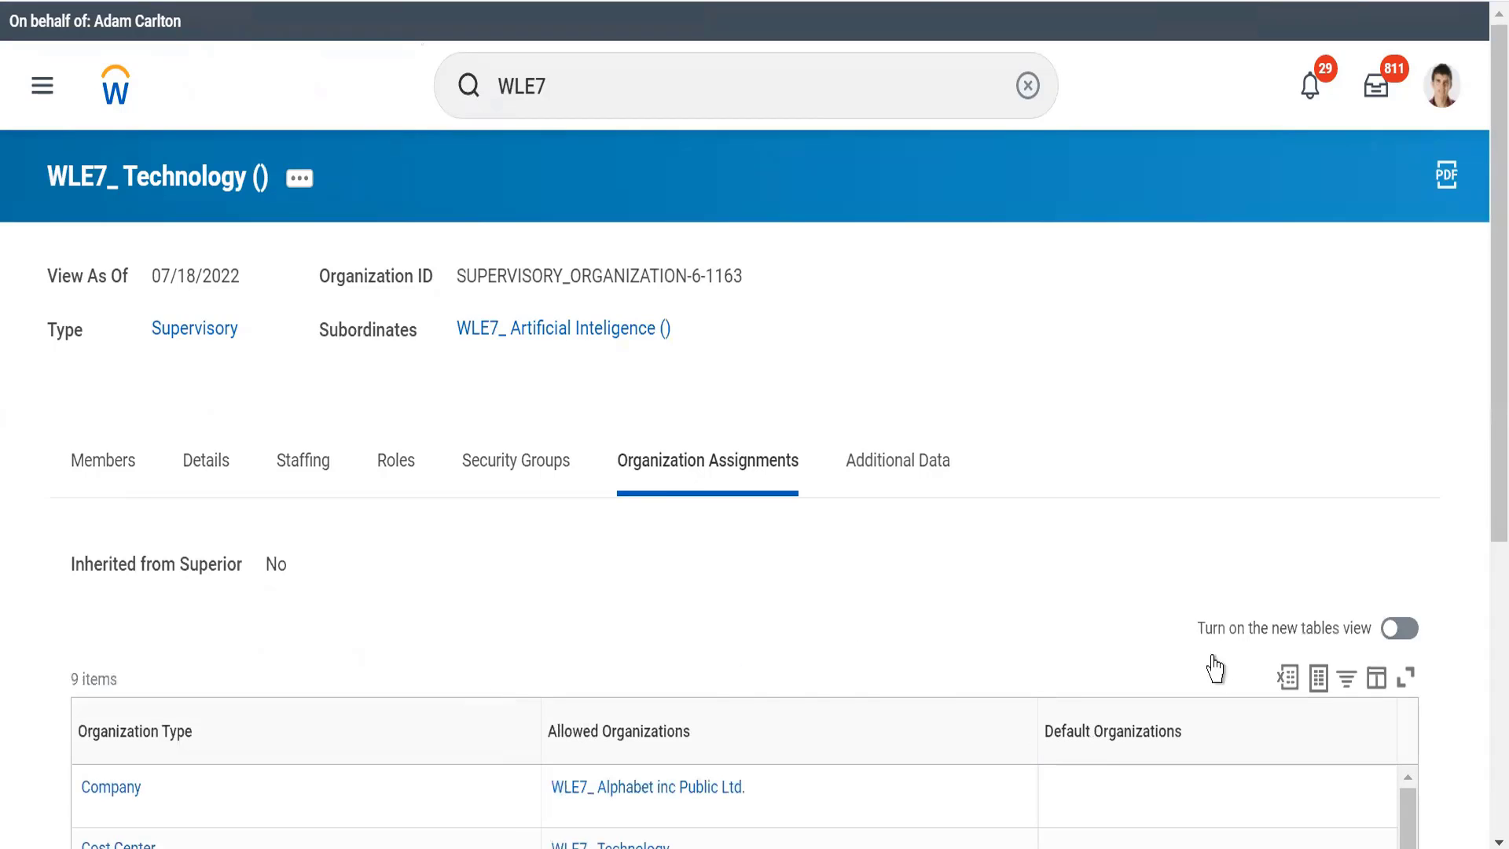
{"action": "left_click_drag", "start_coordinate": [1484, 429], "coordinate": [1484, 613]}
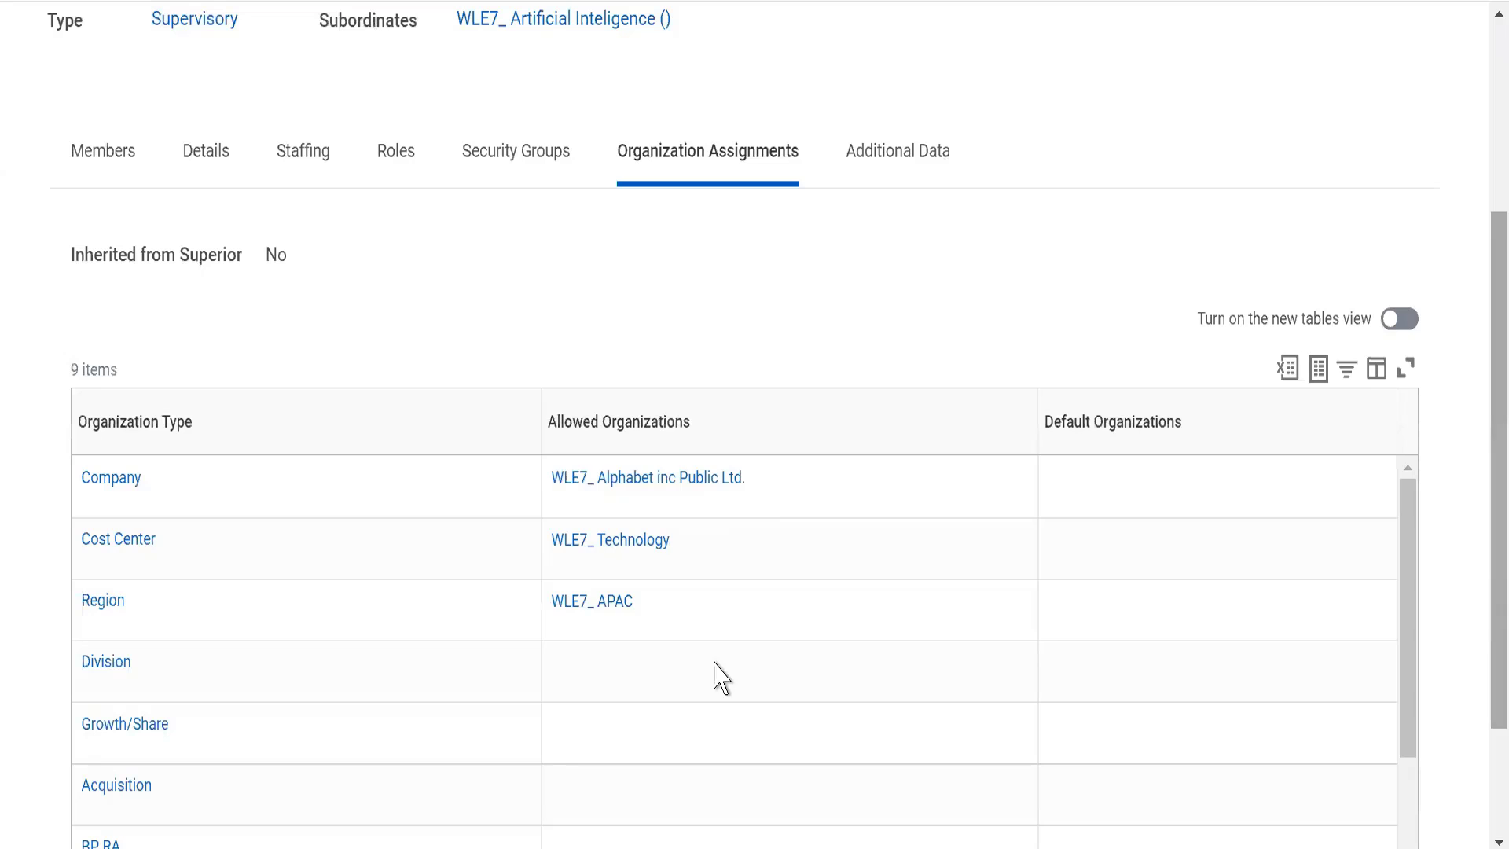
{"action": "left_click_drag", "start_coordinate": [260, 255], "coordinate": [313, 245]}
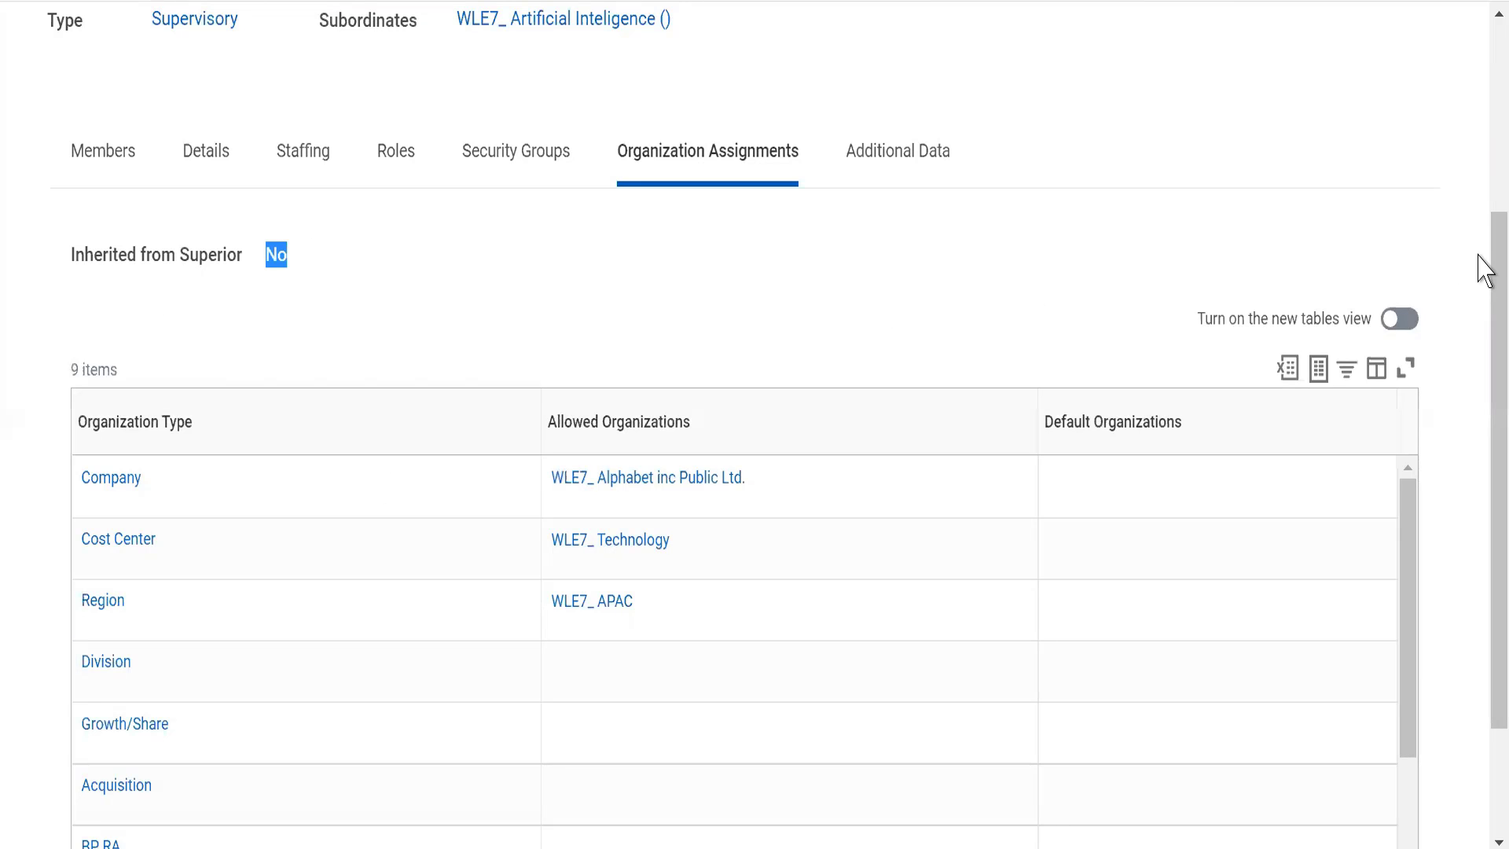
{"action": "mouse_move", "coordinate": [1491, 260]}
{"action": "left_mouse_down"}
{"action": "mouse_move", "coordinate": [1491, 106]}
{"action": "mouse_move", "coordinate": [1479, 279]}
{"action": "left_mouse_up"}
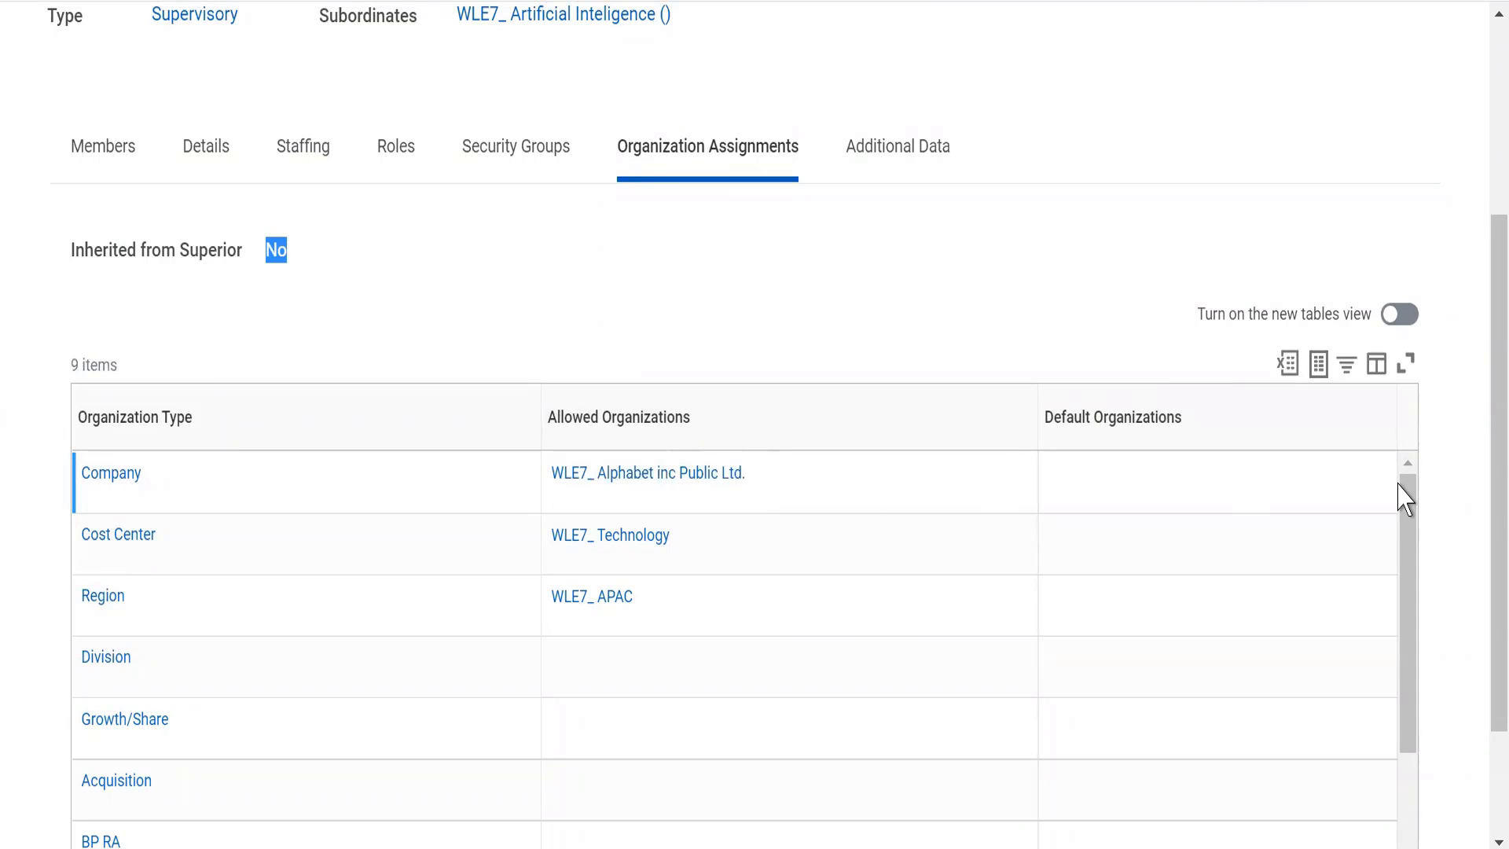
Step: Reopen the WLE7_ Artificial Inteligence subordinate, check whether its organization assignments are inherited from the superior, and return to its member list
{"action": "left_click_drag", "start_coordinate": [1485, 454], "coordinate": [1486, 338]}
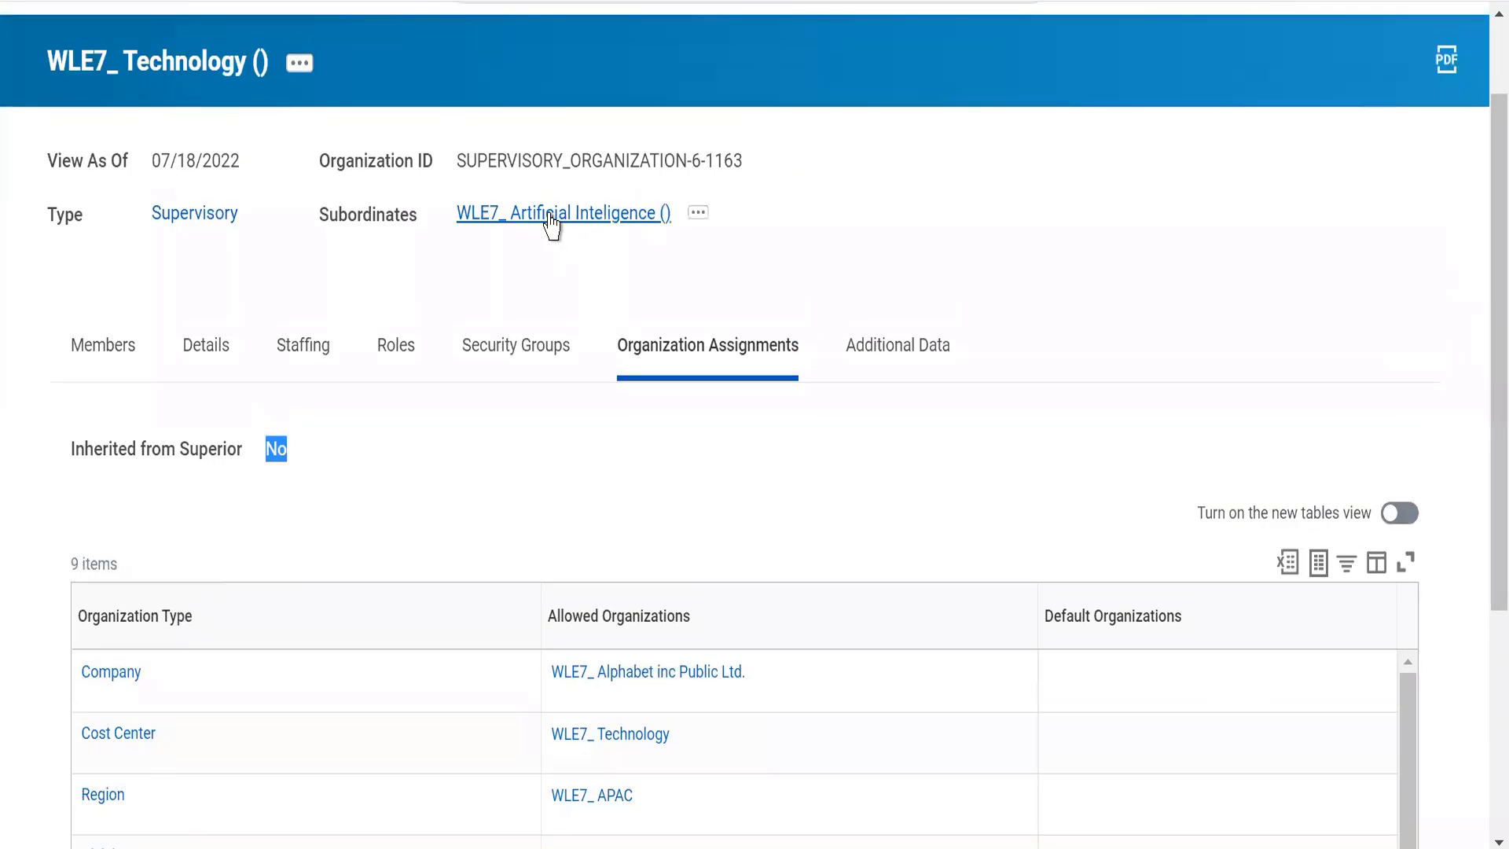
{"action": "left_click", "coordinate": [551, 220]}
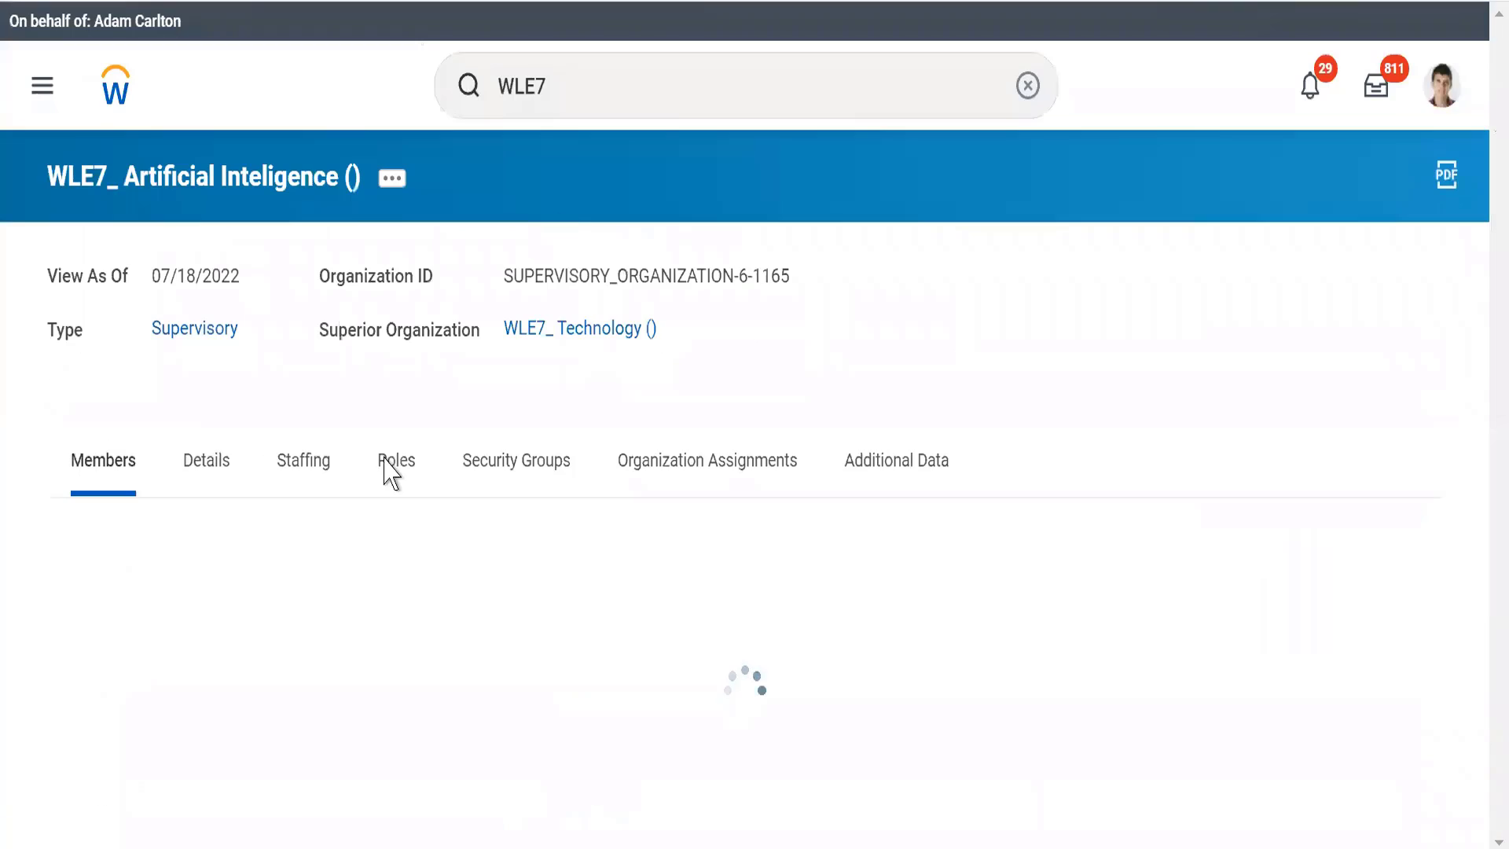
{"action": "left_click", "coordinate": [680, 464]}
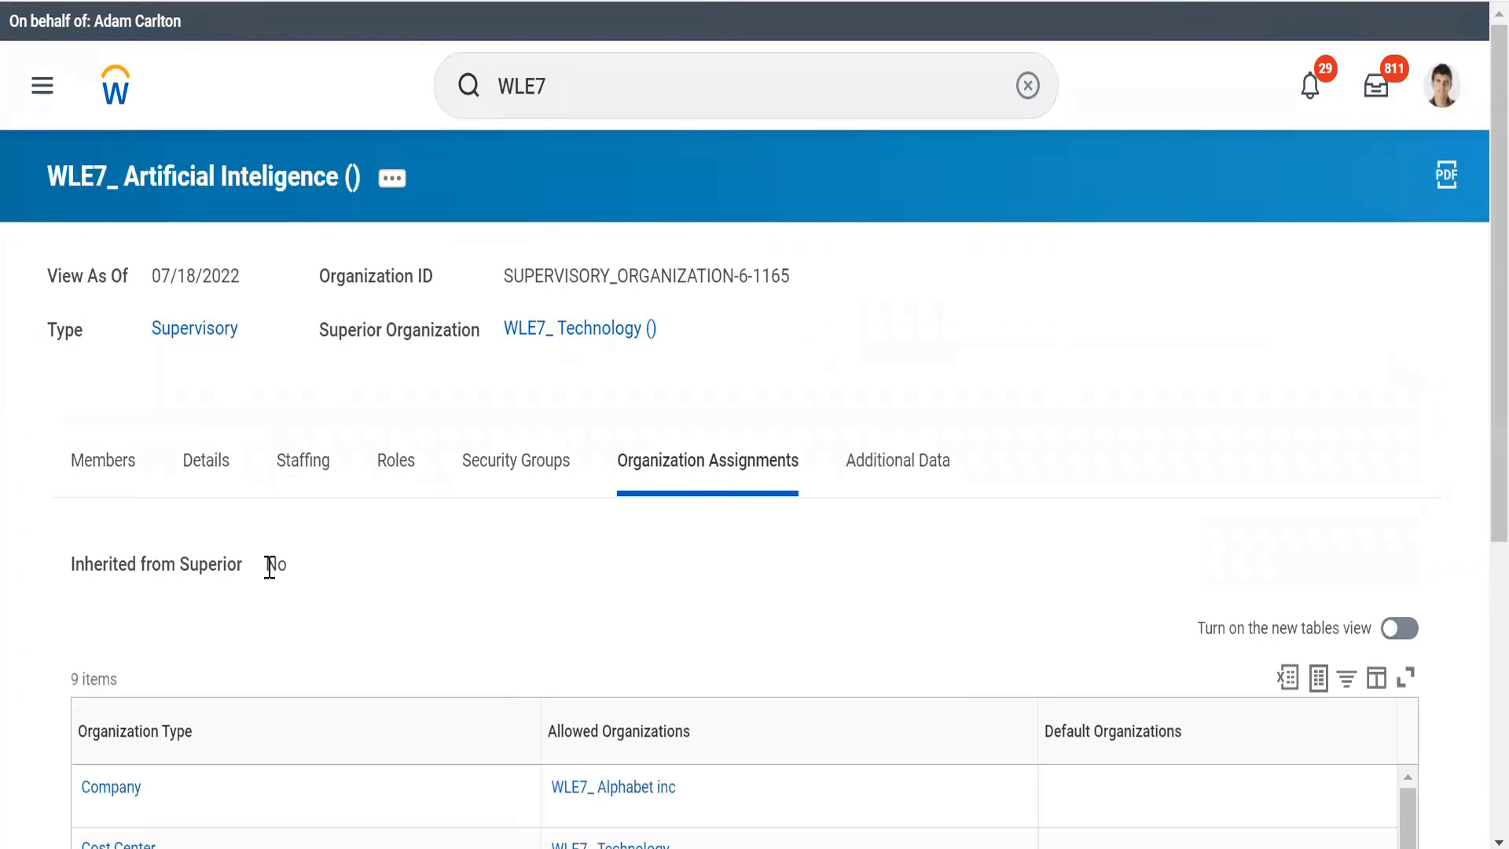
{"action": "double_click", "coordinate": [326, 543]}
{"action": "left_click", "coordinate": [415, 395]}
{"action": "left_click", "coordinate": [98, 468]}
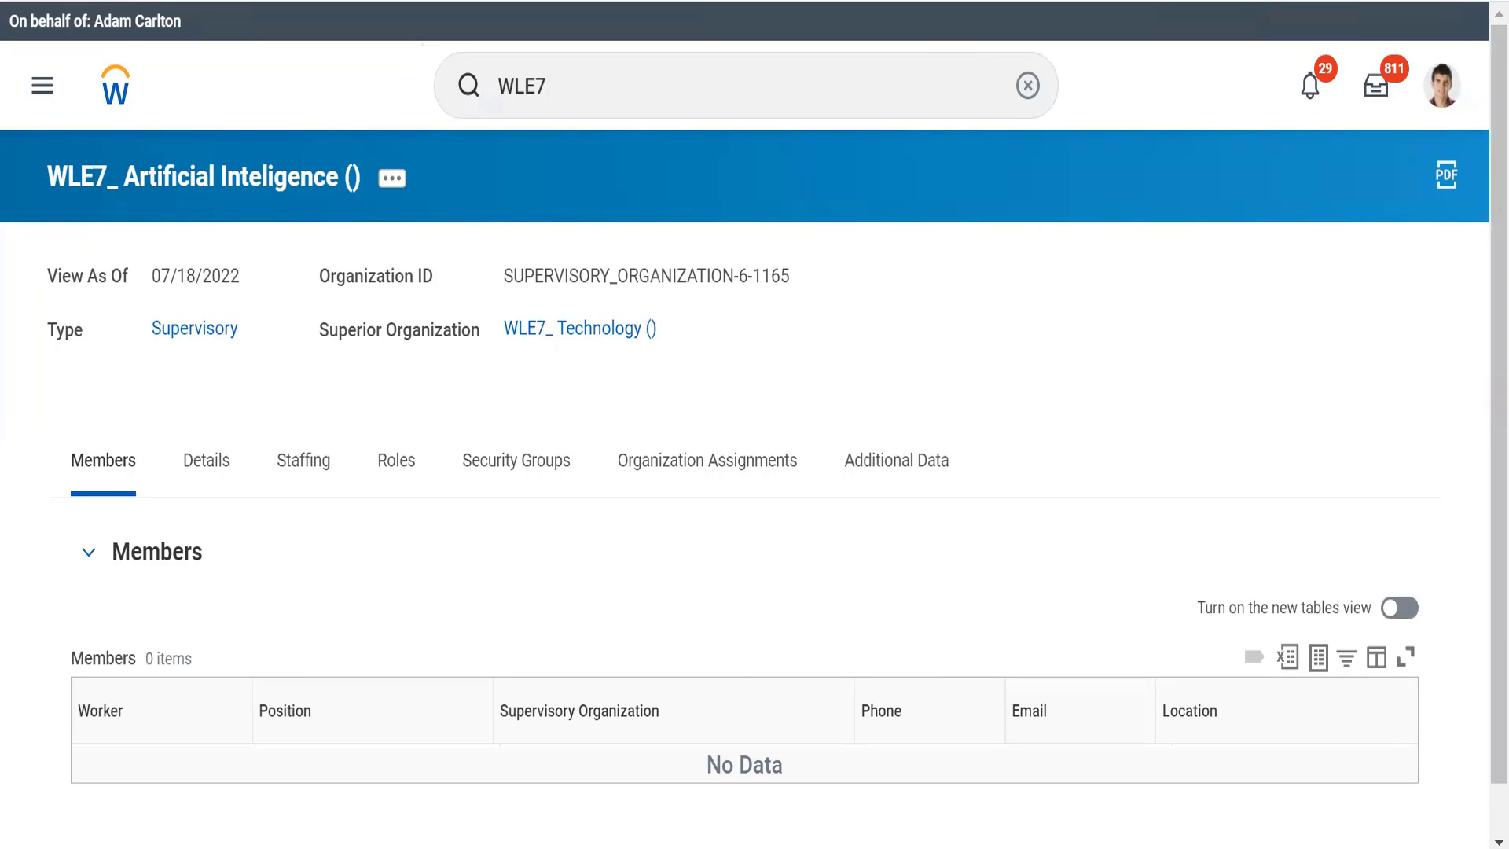
Step: Switch to the Sup org workbook in Excel and review the Supervisory organization sheet's column headings from Location back to Emp Name
{"action": "key", "text": "alt+Tab"}
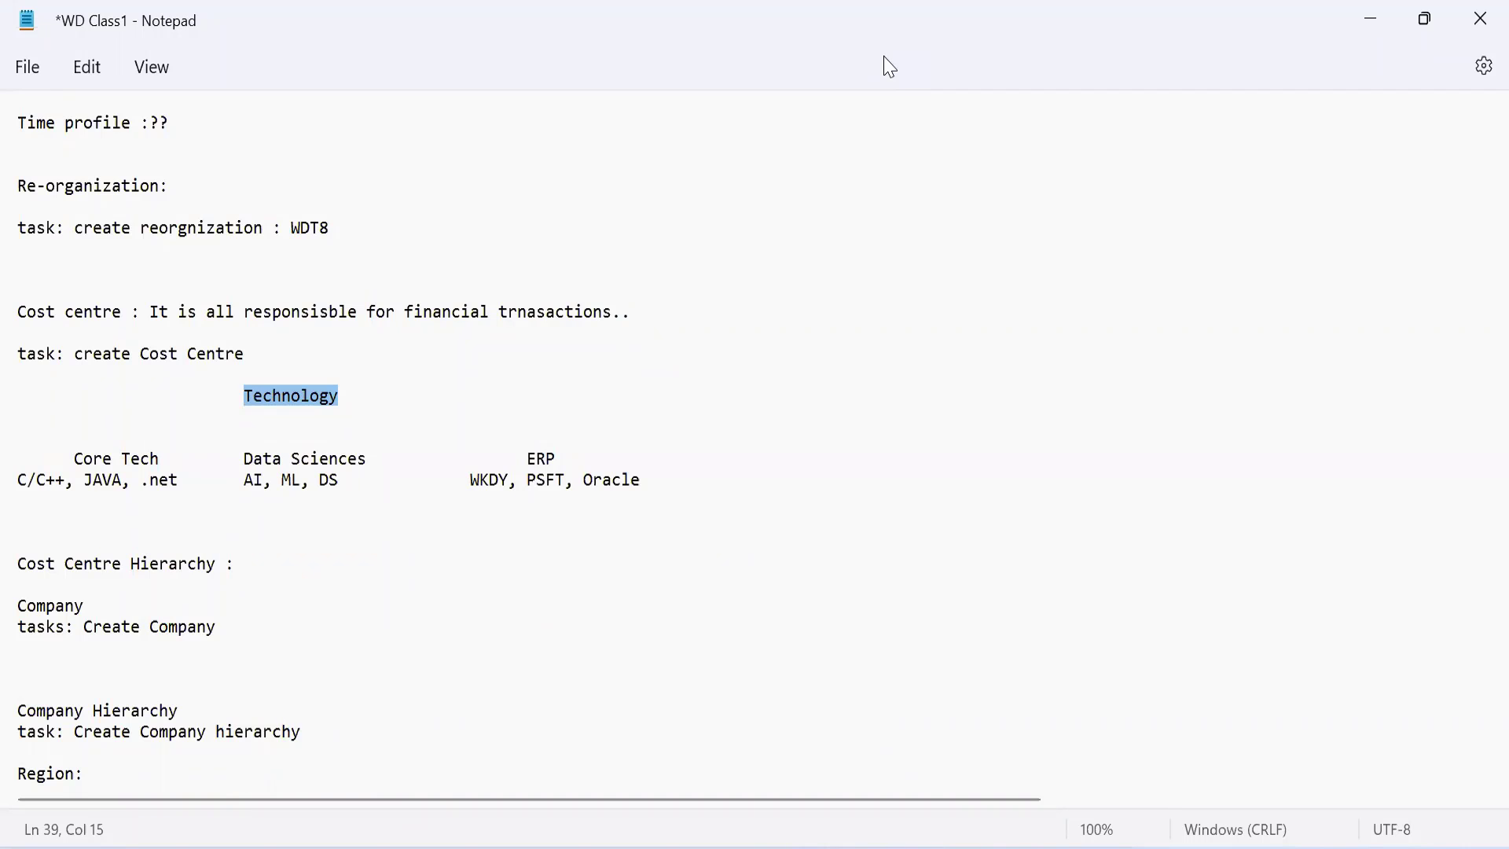
{"action": "key", "text": "alt+Tab"}
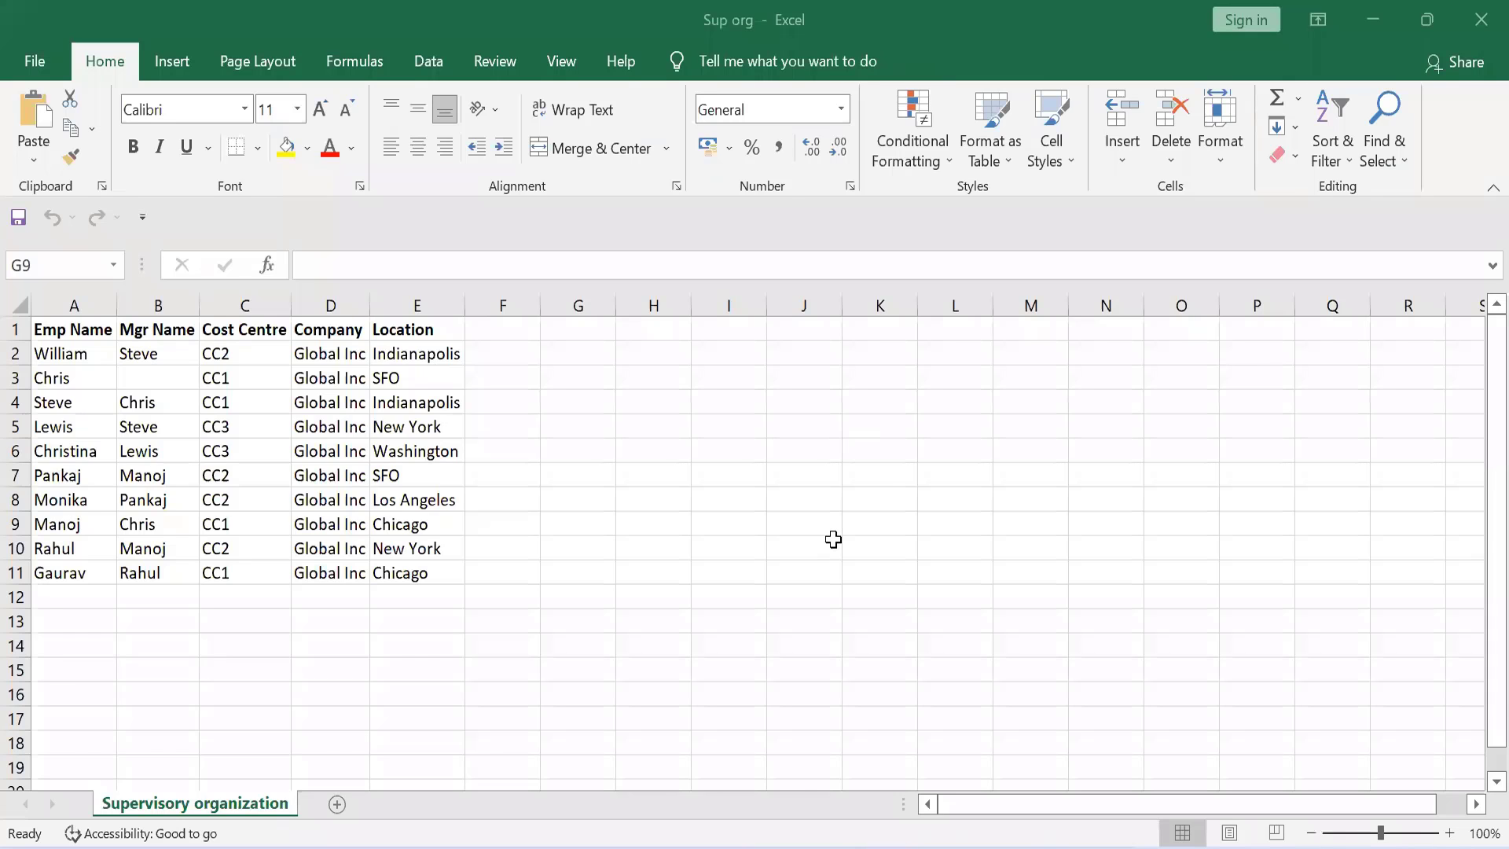
{"action": "left_click", "coordinate": [834, 539]}
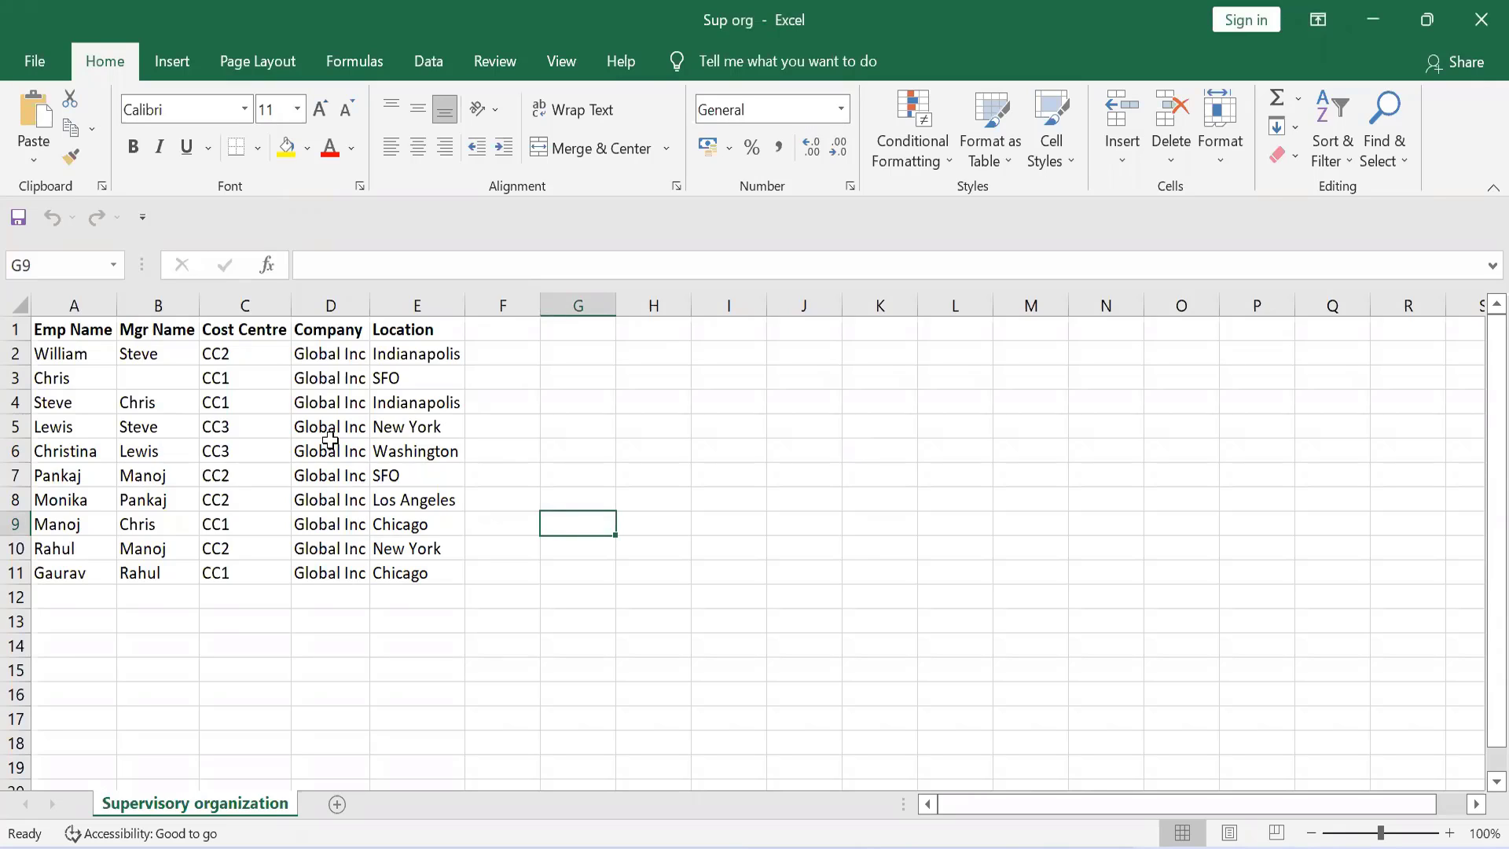
{"action": "left_click", "coordinate": [370, 306]}
{"action": "left_click", "coordinate": [437, 337]}
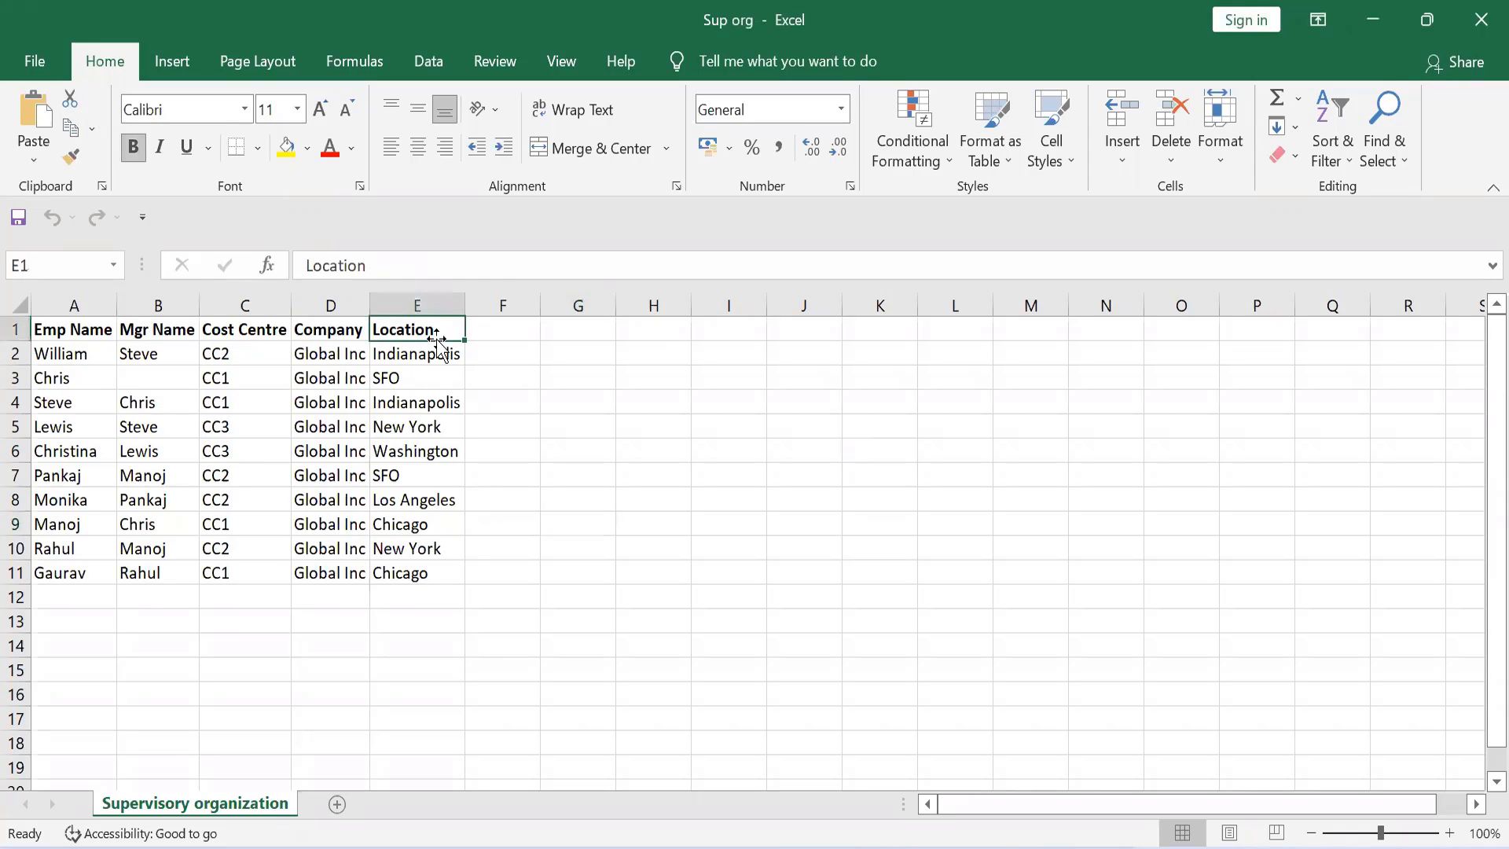
{"action": "key", "text": "Left"}
{"action": "key", "text": "Left"}
{"action": "key", "text": "Left"}
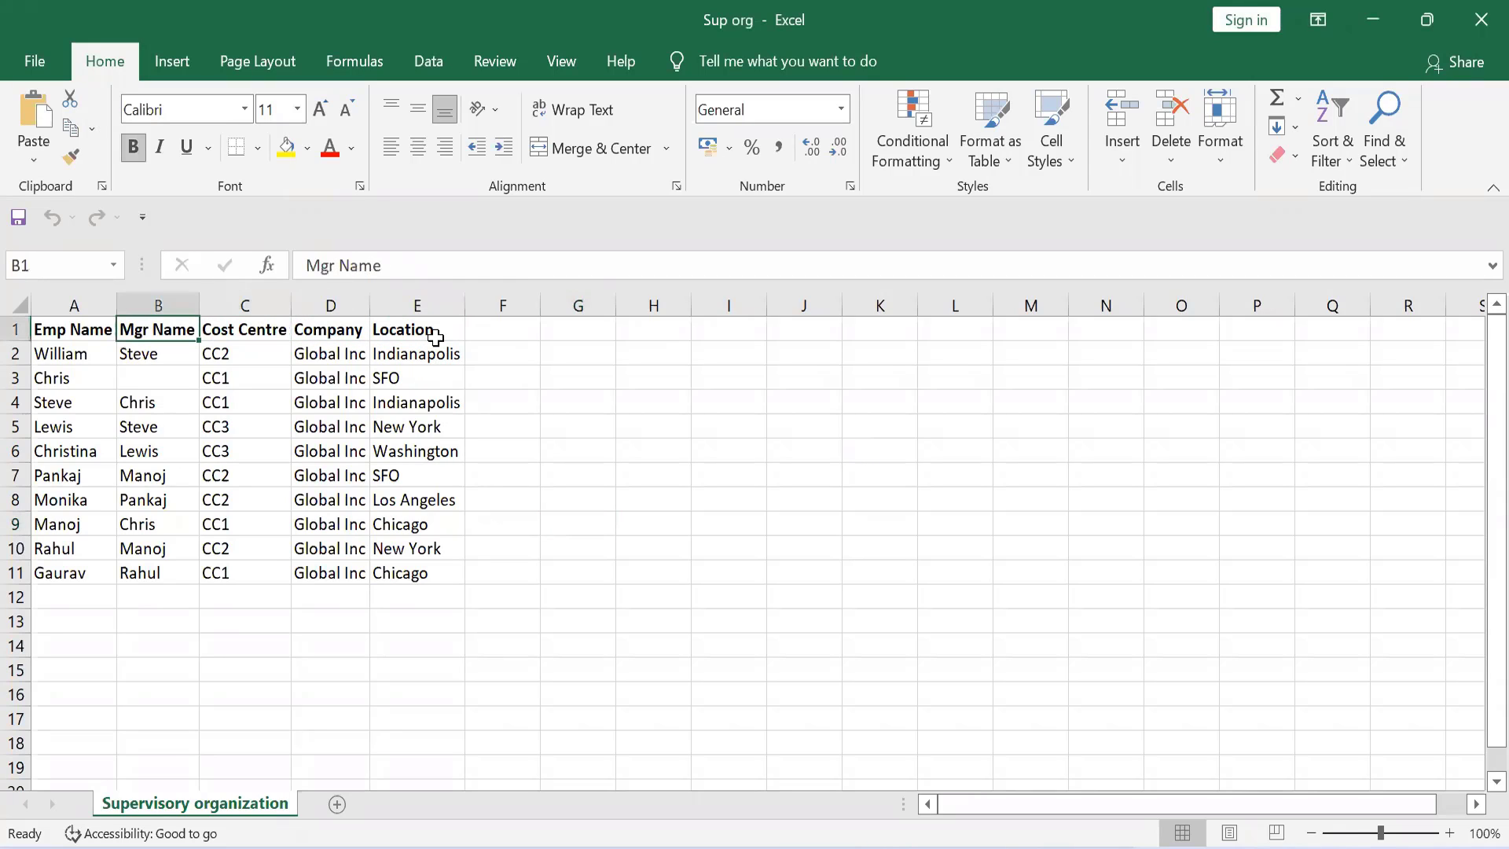
{"action": "key", "text": "Left"}
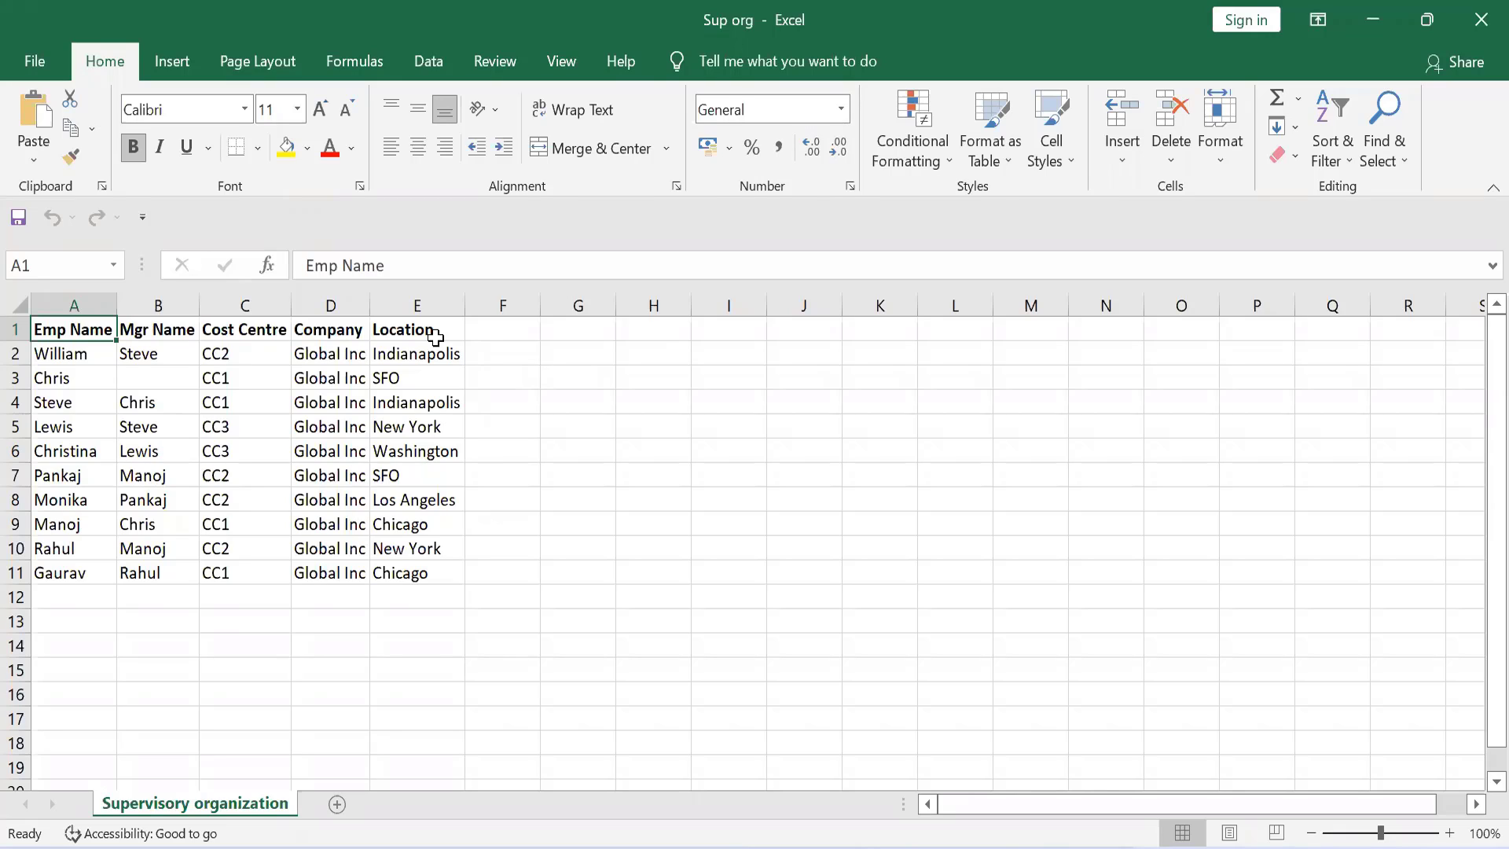
Step: Go through the employee names in rows 2 to 11 and the corresponding manager names back up to row 2
{"action": "left_click", "coordinate": [85, 360]}
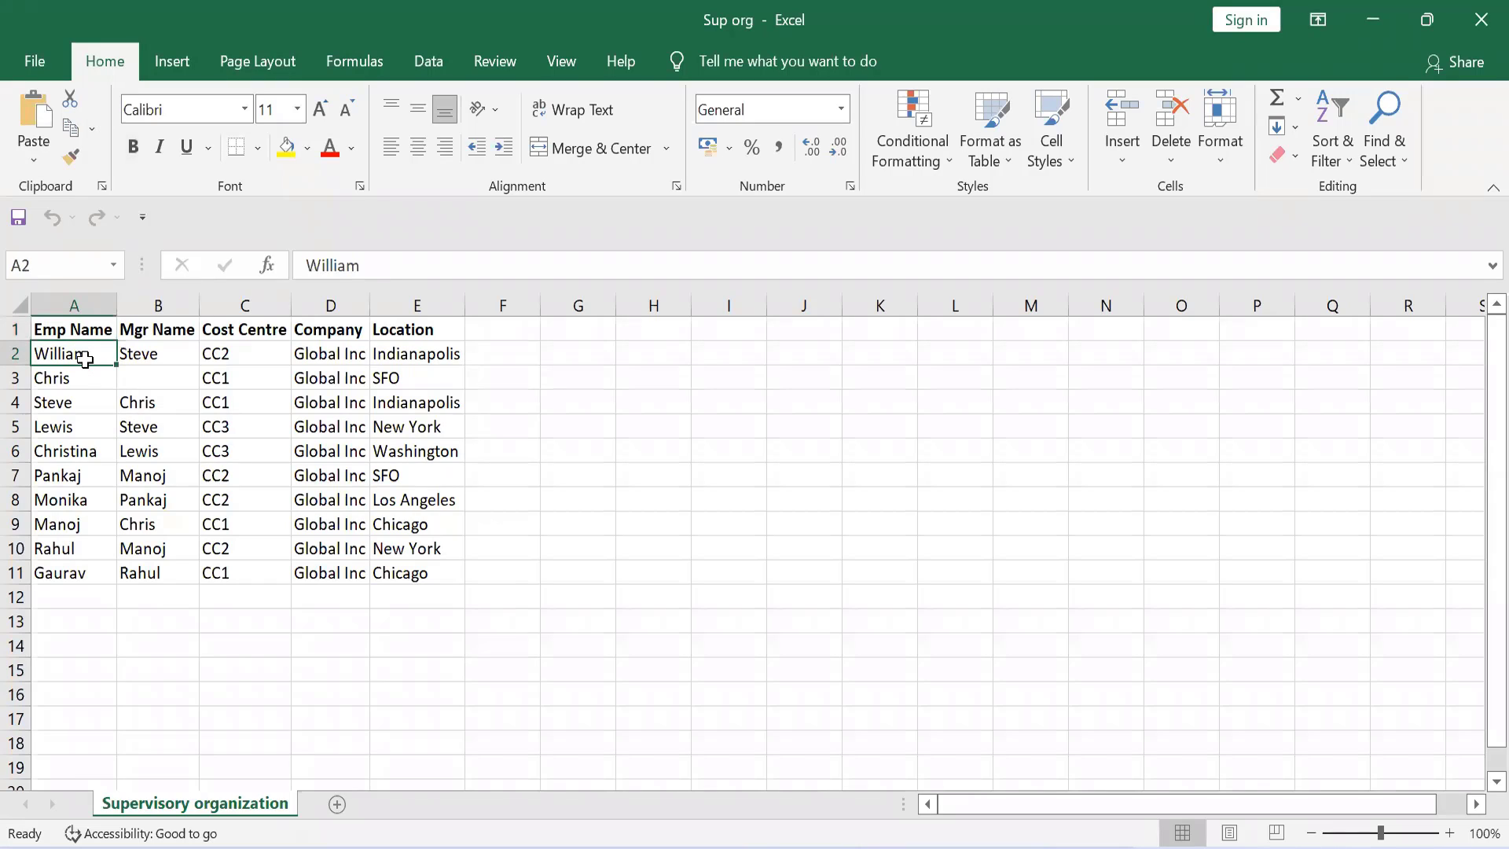
{"action": "key", "text": "Down"}
{"action": "key", "text": "Down"}
{"action": "key", "text": "Down"}
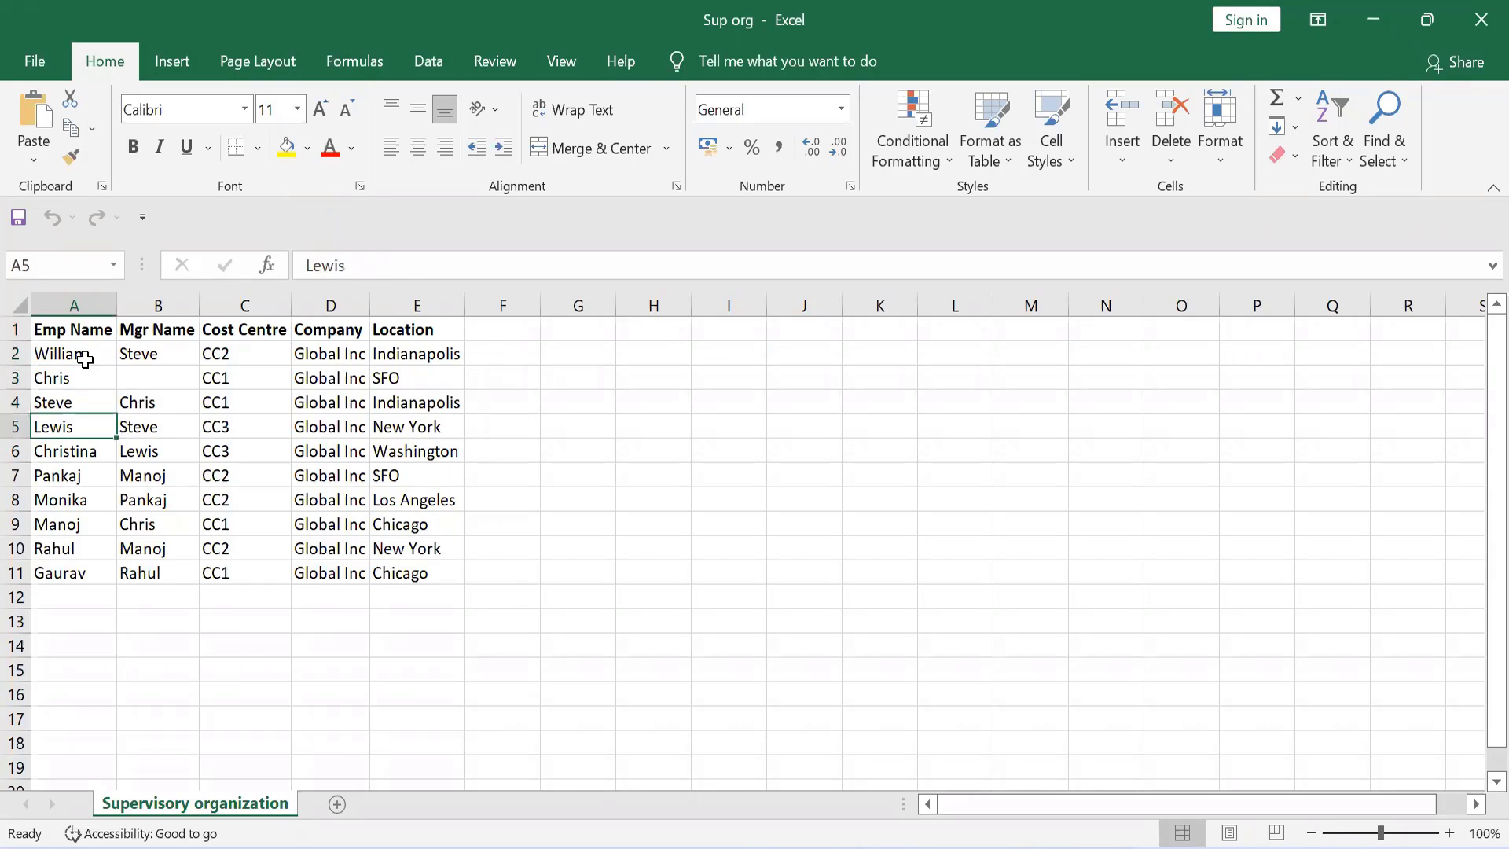
{"action": "key", "text": "Down"}
{"action": "key", "text": "Down"}
{"action": "key", "text": "Down"}
{"action": "key", "text": "Down"}
{"action": "key", "text": "Down"}
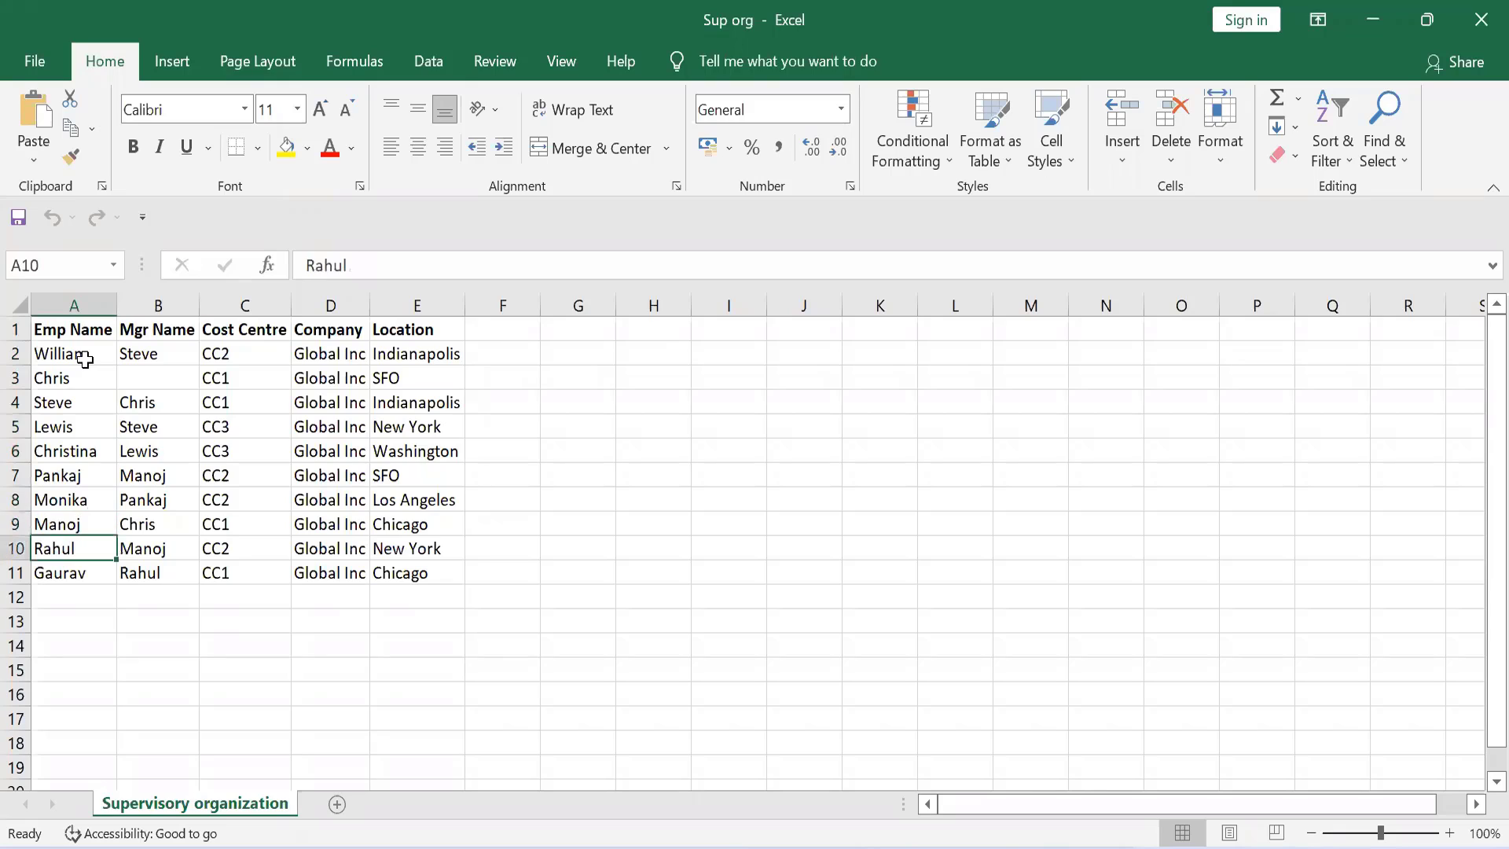
{"action": "key", "text": "Down"}
{"action": "key", "text": "Right"}
{"action": "key", "text": "Up"}
{"action": "key", "text": "Up"}
{"action": "key", "text": "Up"}
{"action": "key", "text": "Up"}
{"action": "key", "text": "Up"}
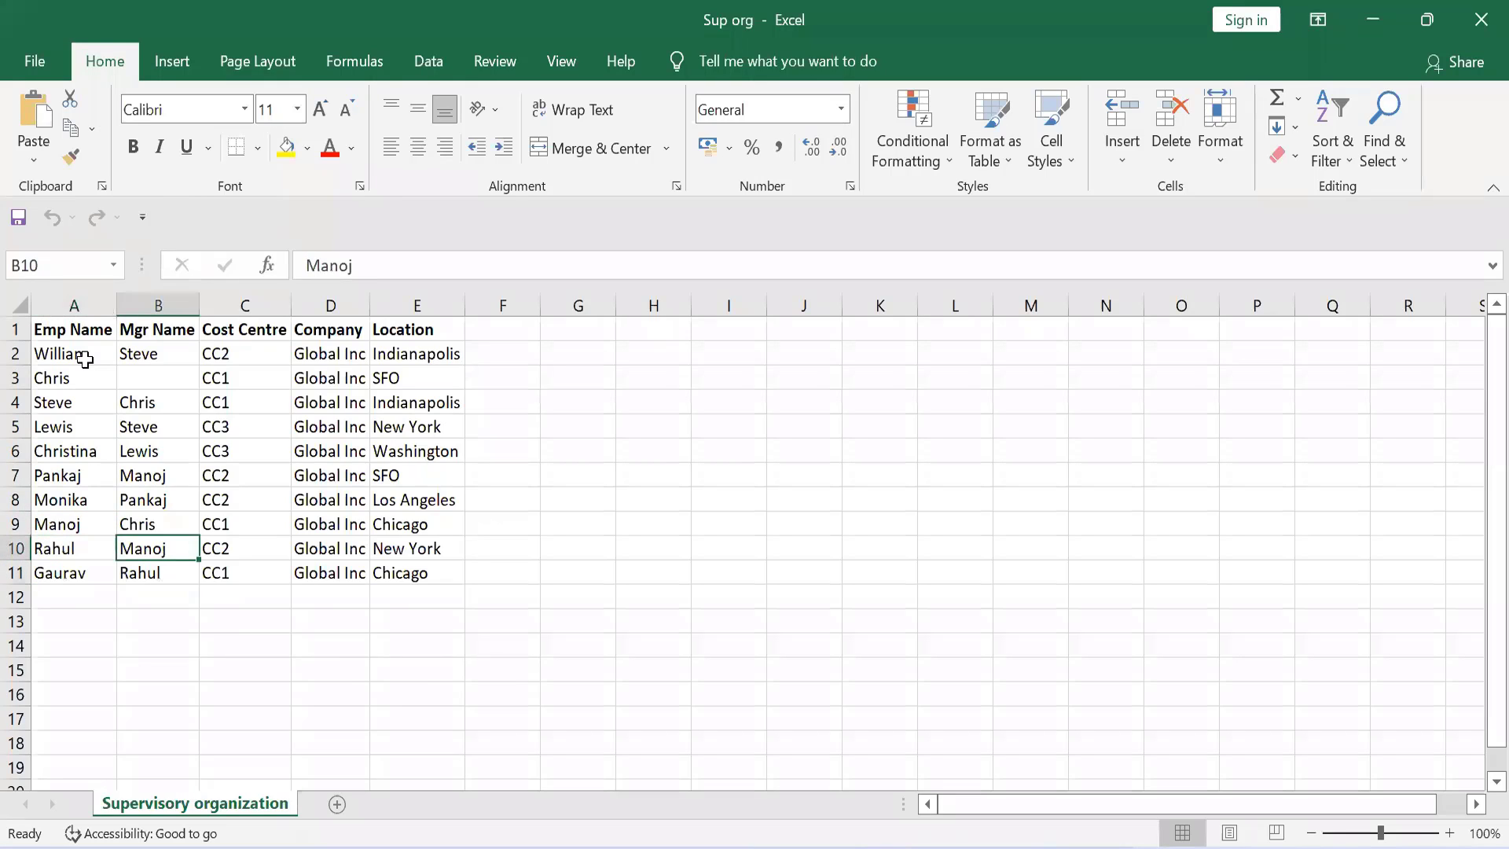
{"action": "key", "text": "Up"}
{"action": "key", "text": "Up"}
{"action": "key", "text": "Up"}
{"action": "key", "text": "Up"}
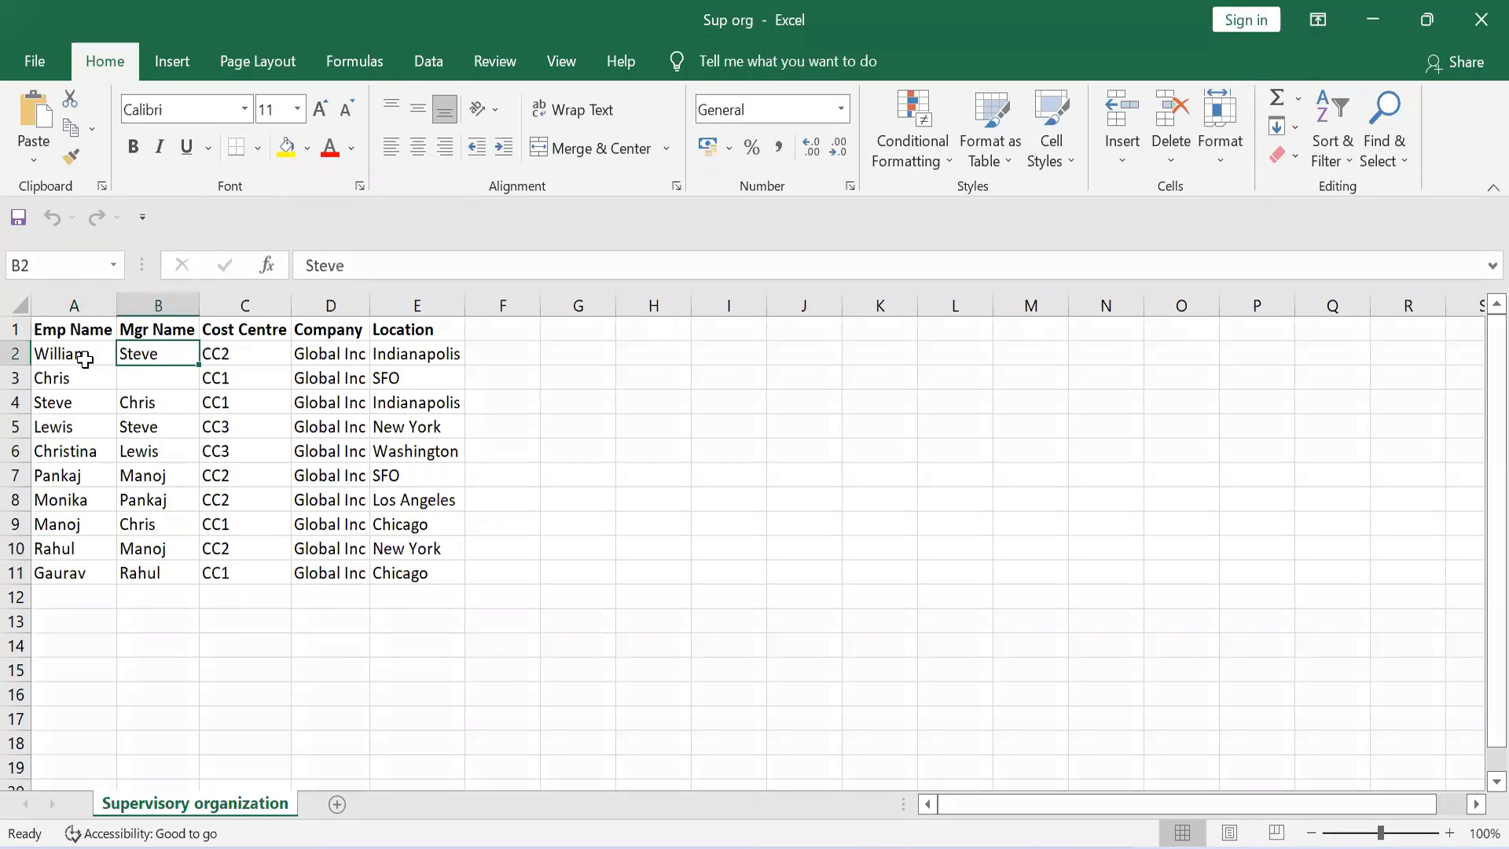
Step: Select the empty cell J6 in the blank area beside the employee table
{"action": "key", "text": "Right"}
{"action": "key", "text": "Right"}
{"action": "key", "text": "Right"}
{"action": "key", "text": "Right"}
{"action": "key", "text": "Right"}
{"action": "key", "text": "Right"}
{"action": "key", "text": "Right"}
{"action": "key", "text": "Right"}
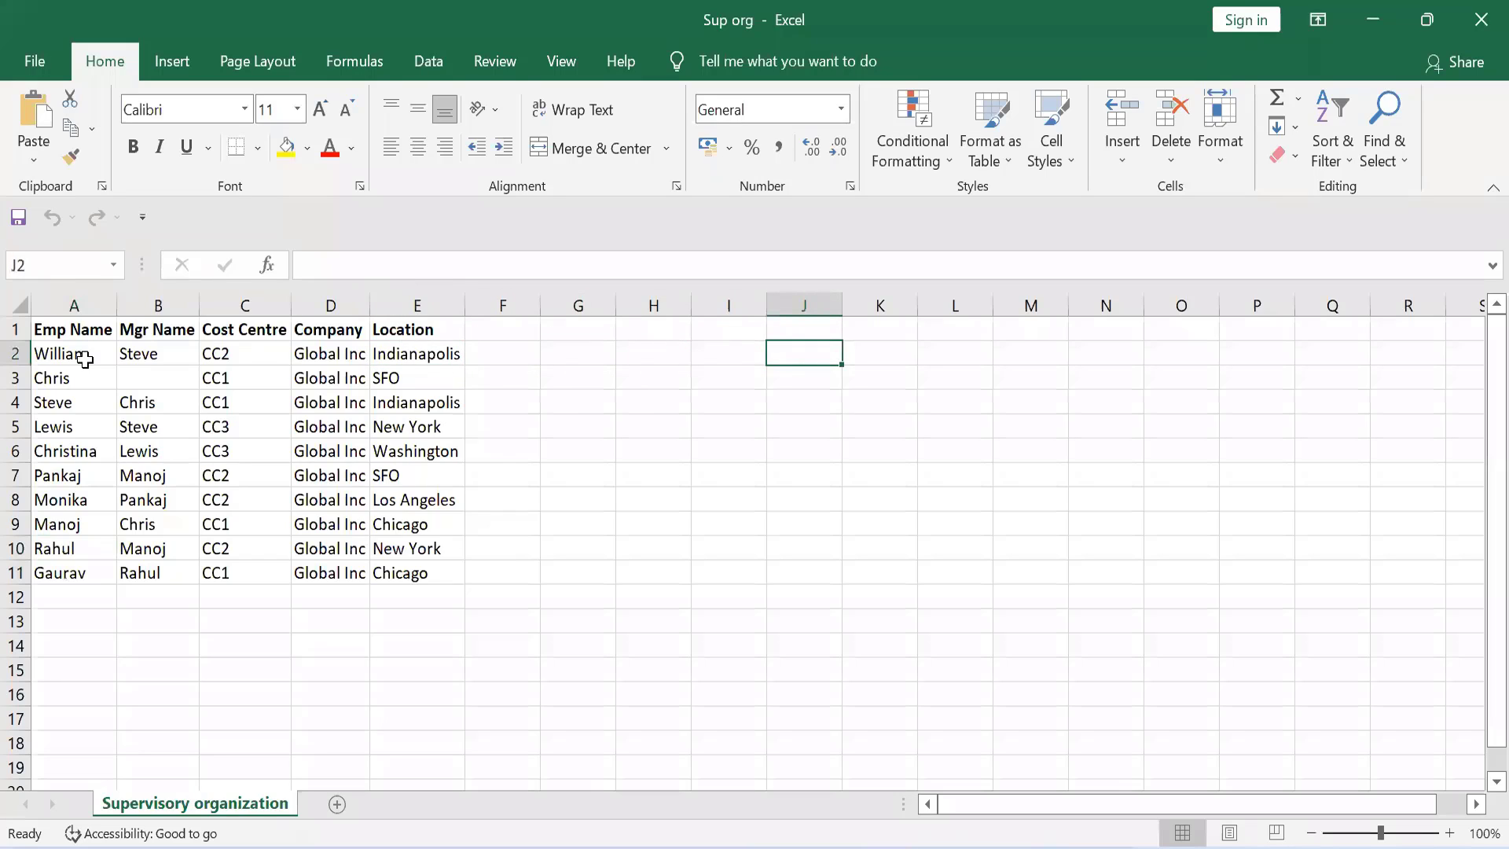
{"action": "key", "text": "Down"}
{"action": "key", "text": "Down"}
{"action": "key", "text": "Down"}
{"action": "key", "text": "Down"}
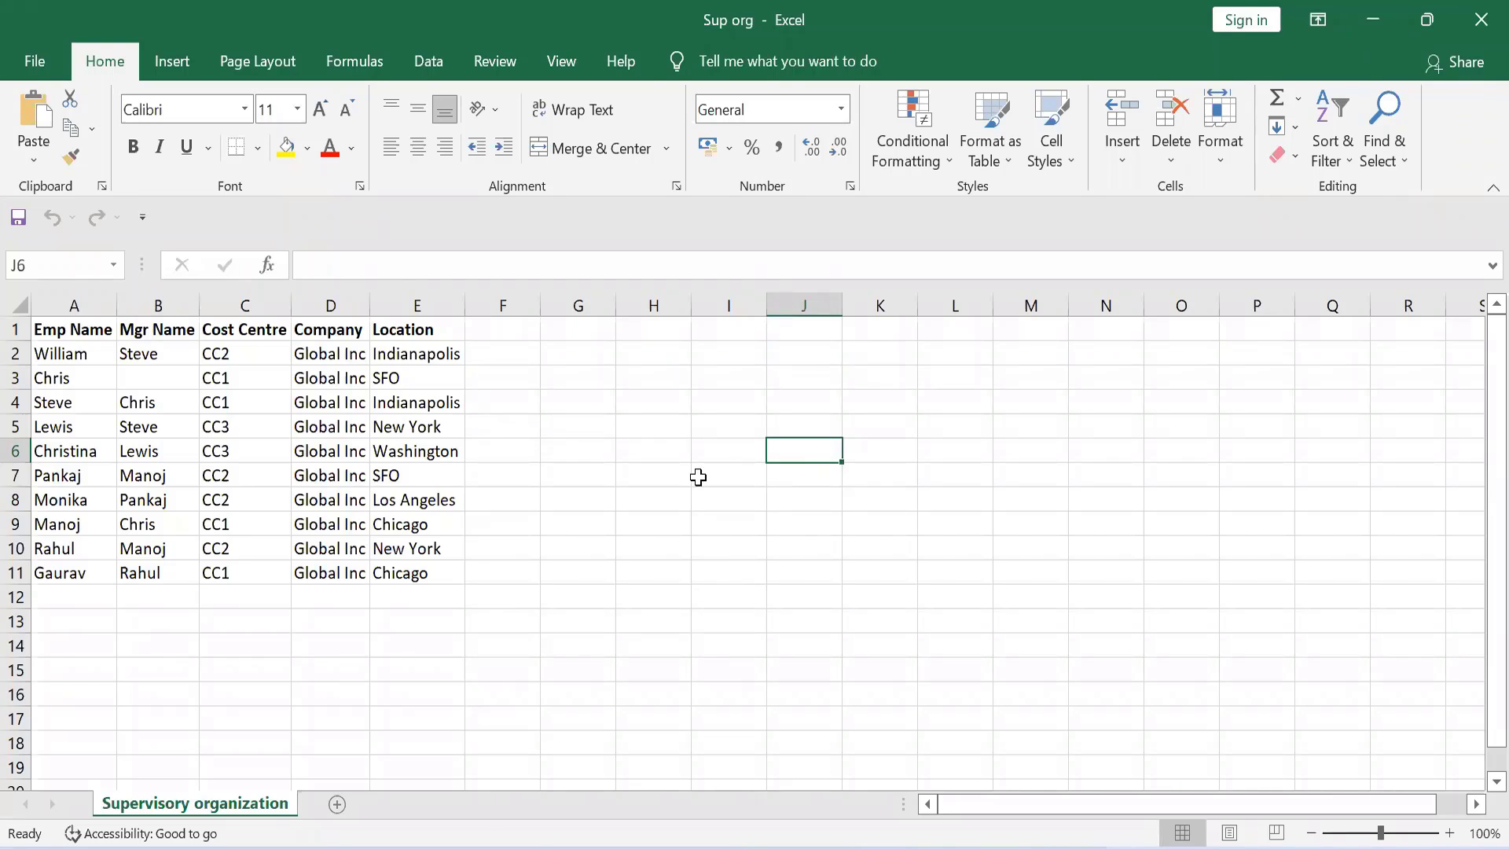
Step: Identify the employee with no manager in row 3 and enter that employee's name in cell J7 as the hierarchy's top node
{"action": "left_click", "coordinate": [156, 378]}
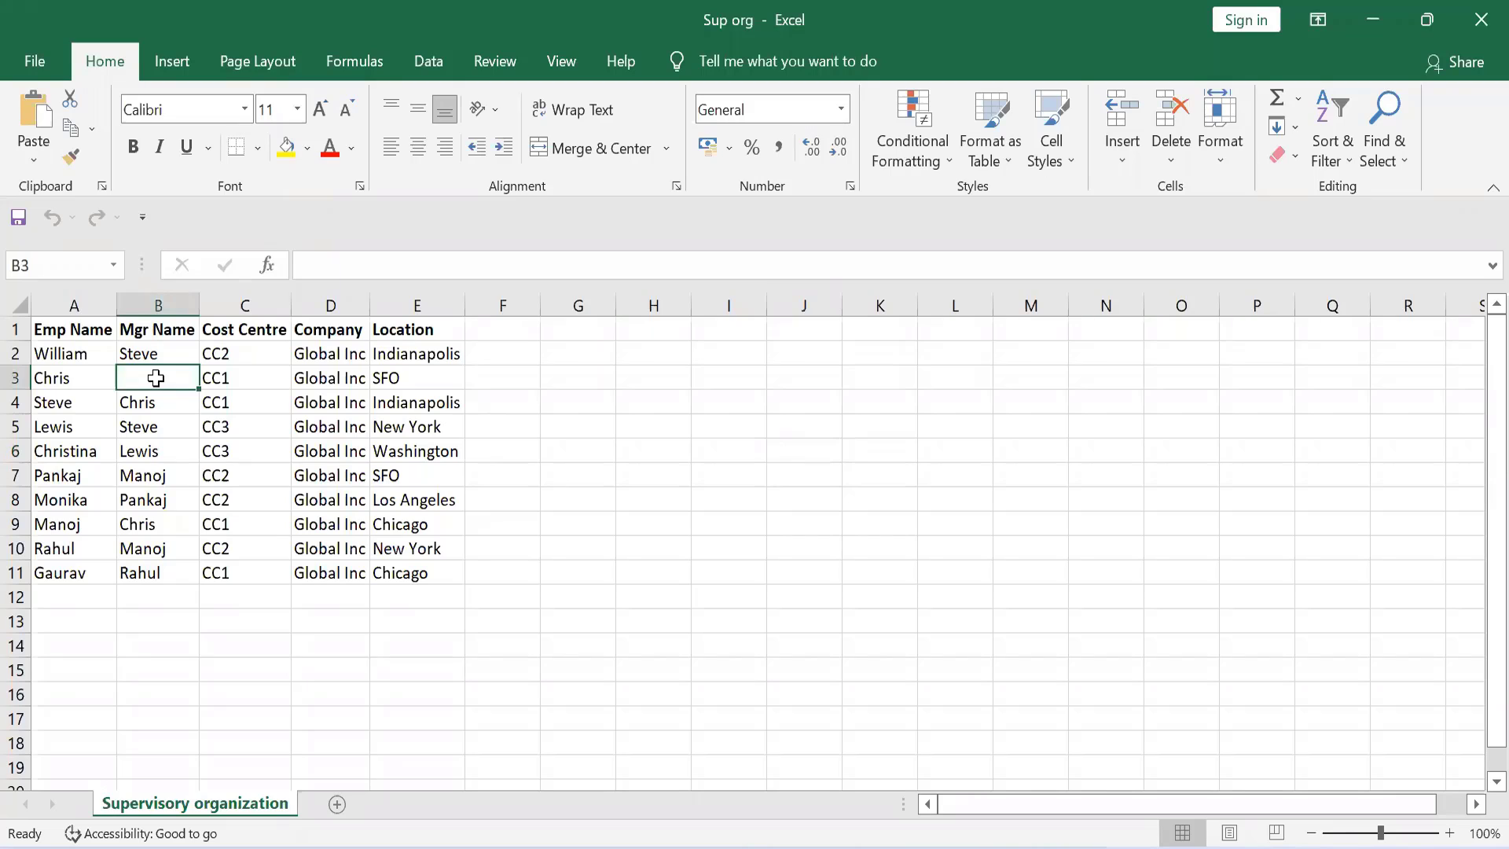
{"action": "left_click", "coordinate": [795, 426]}
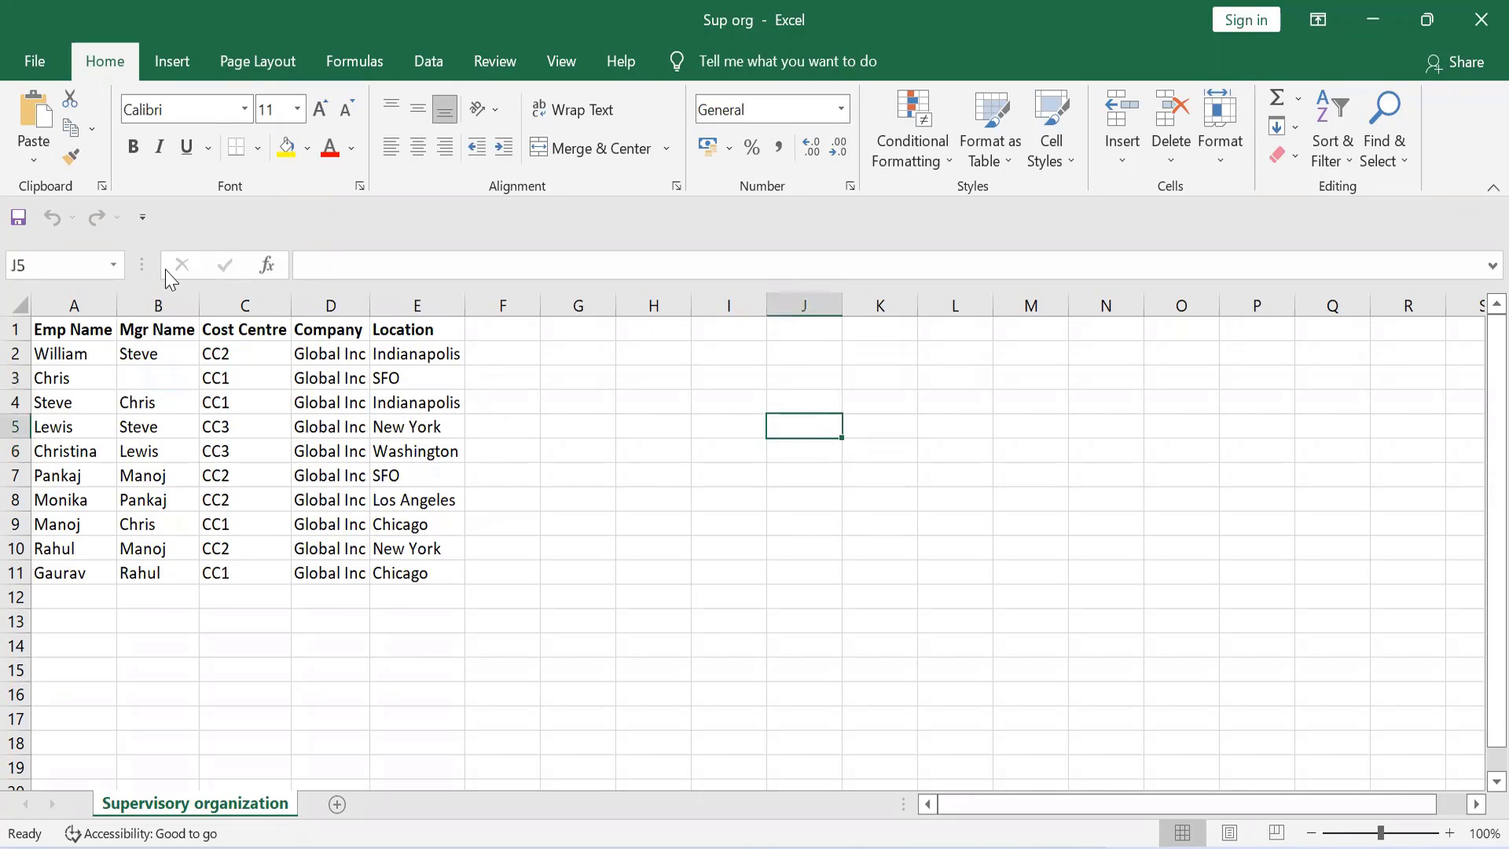
{"action": "left_click", "coordinate": [53, 382]}
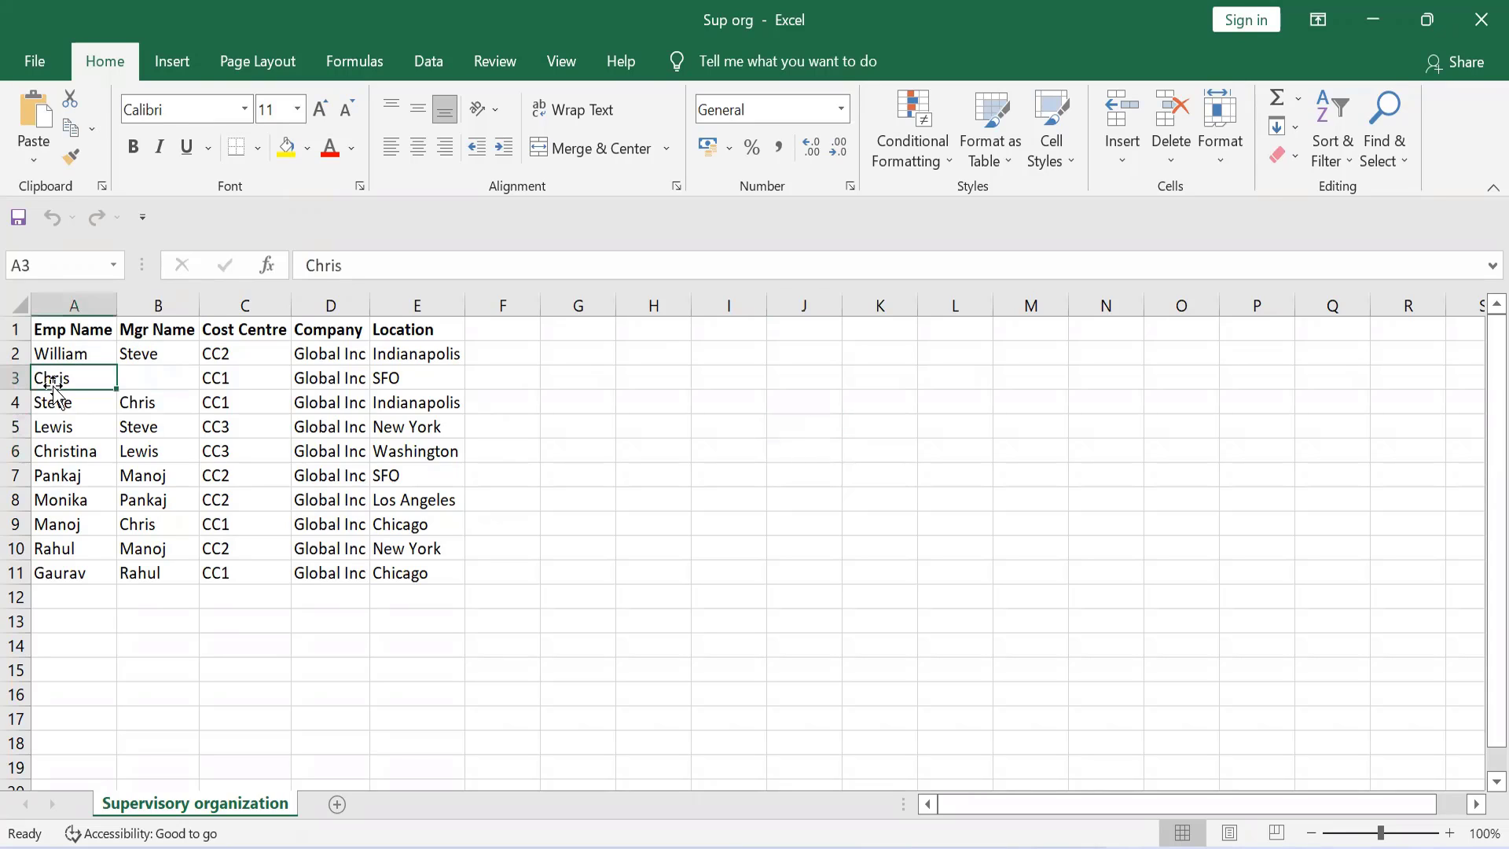
{"action": "left_click", "coordinate": [151, 371]}
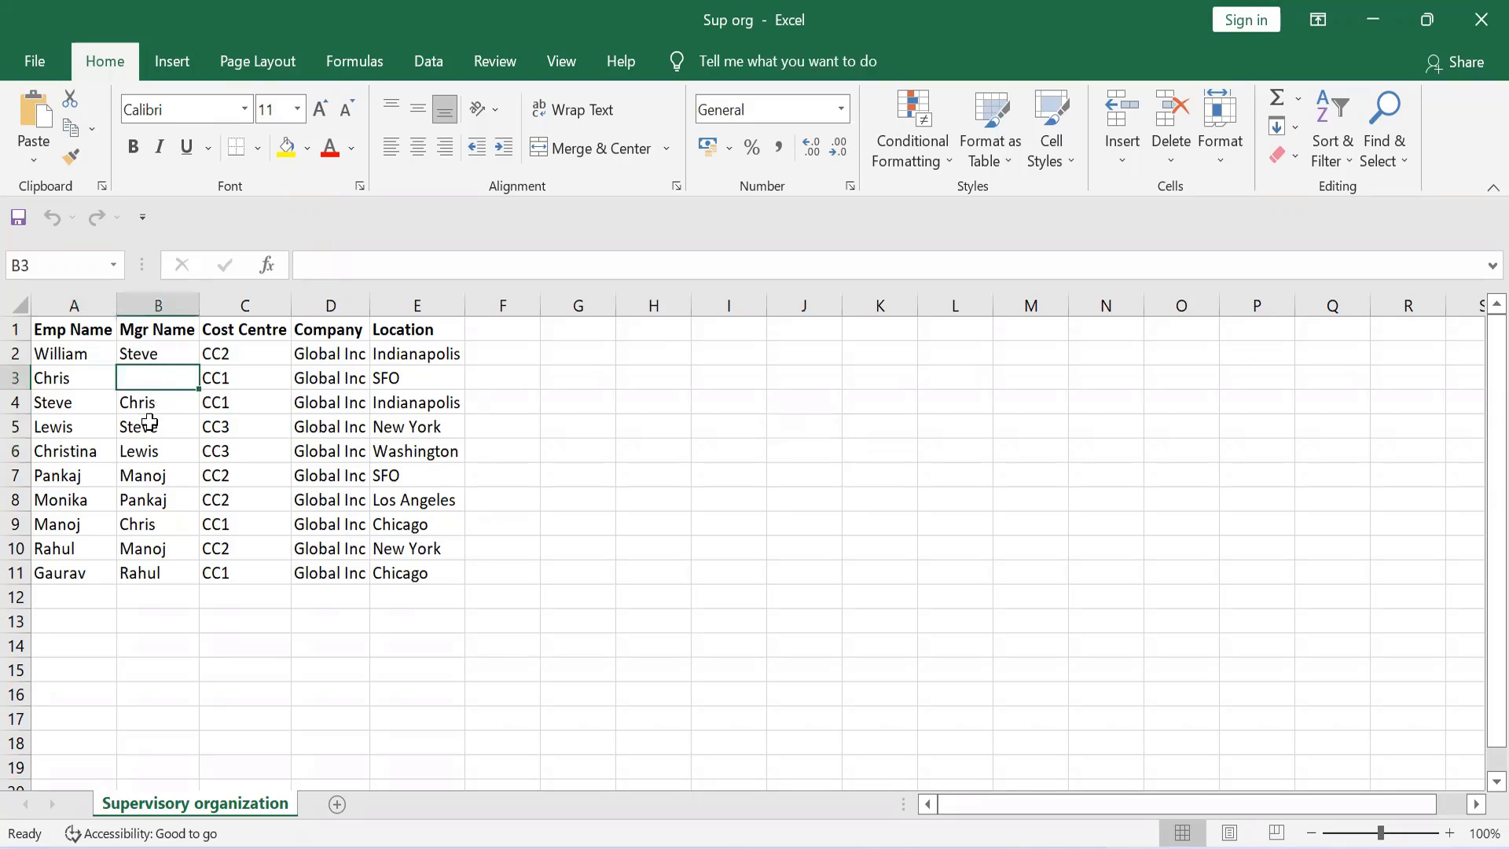
{"action": "left_click", "coordinate": [145, 401]}
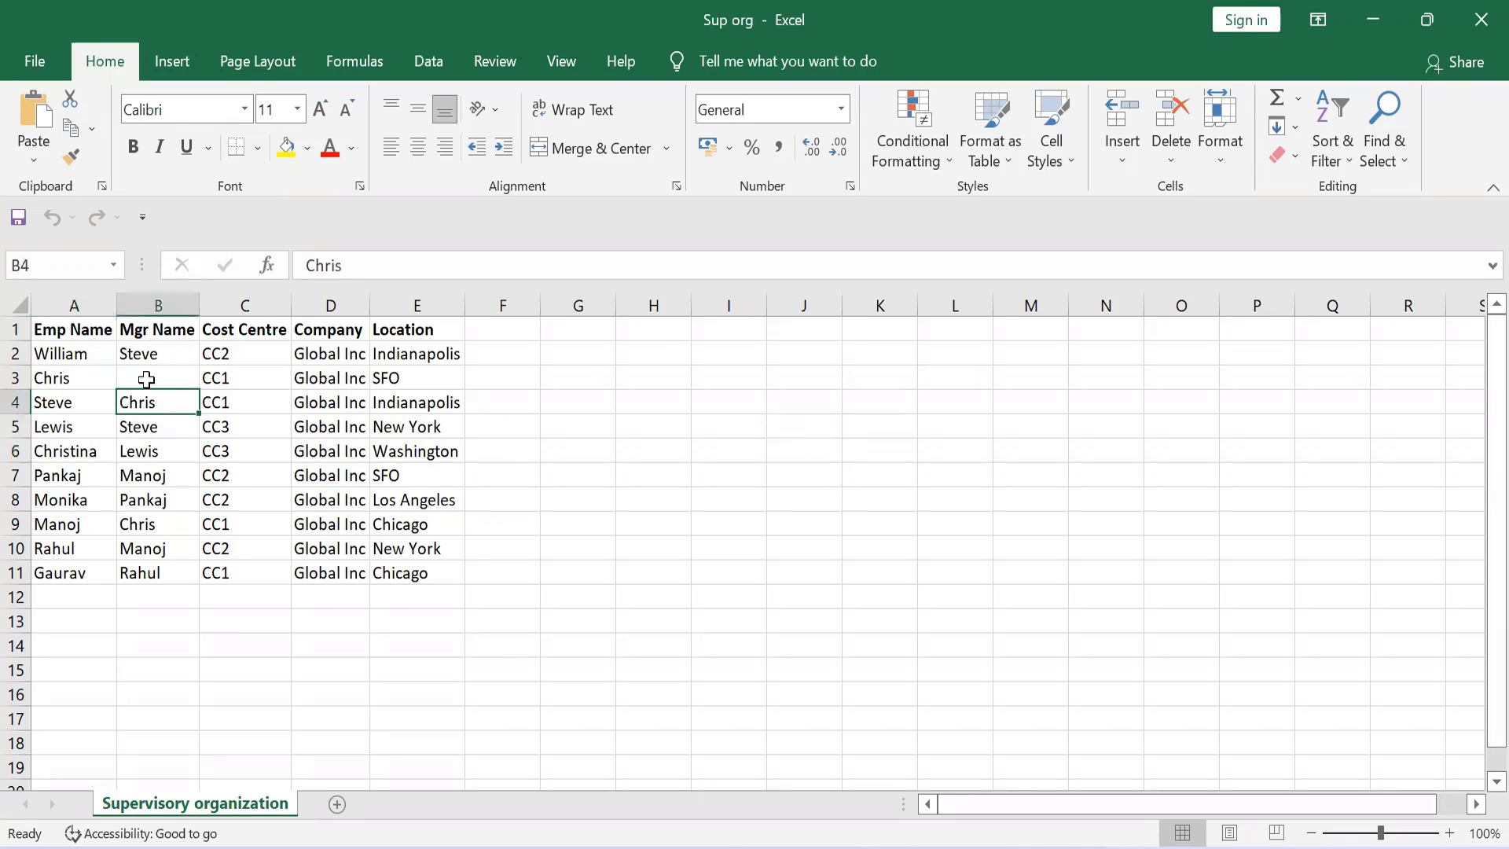
{"action": "left_click", "coordinate": [146, 379]}
{"action": "left_click", "coordinate": [804, 481]}
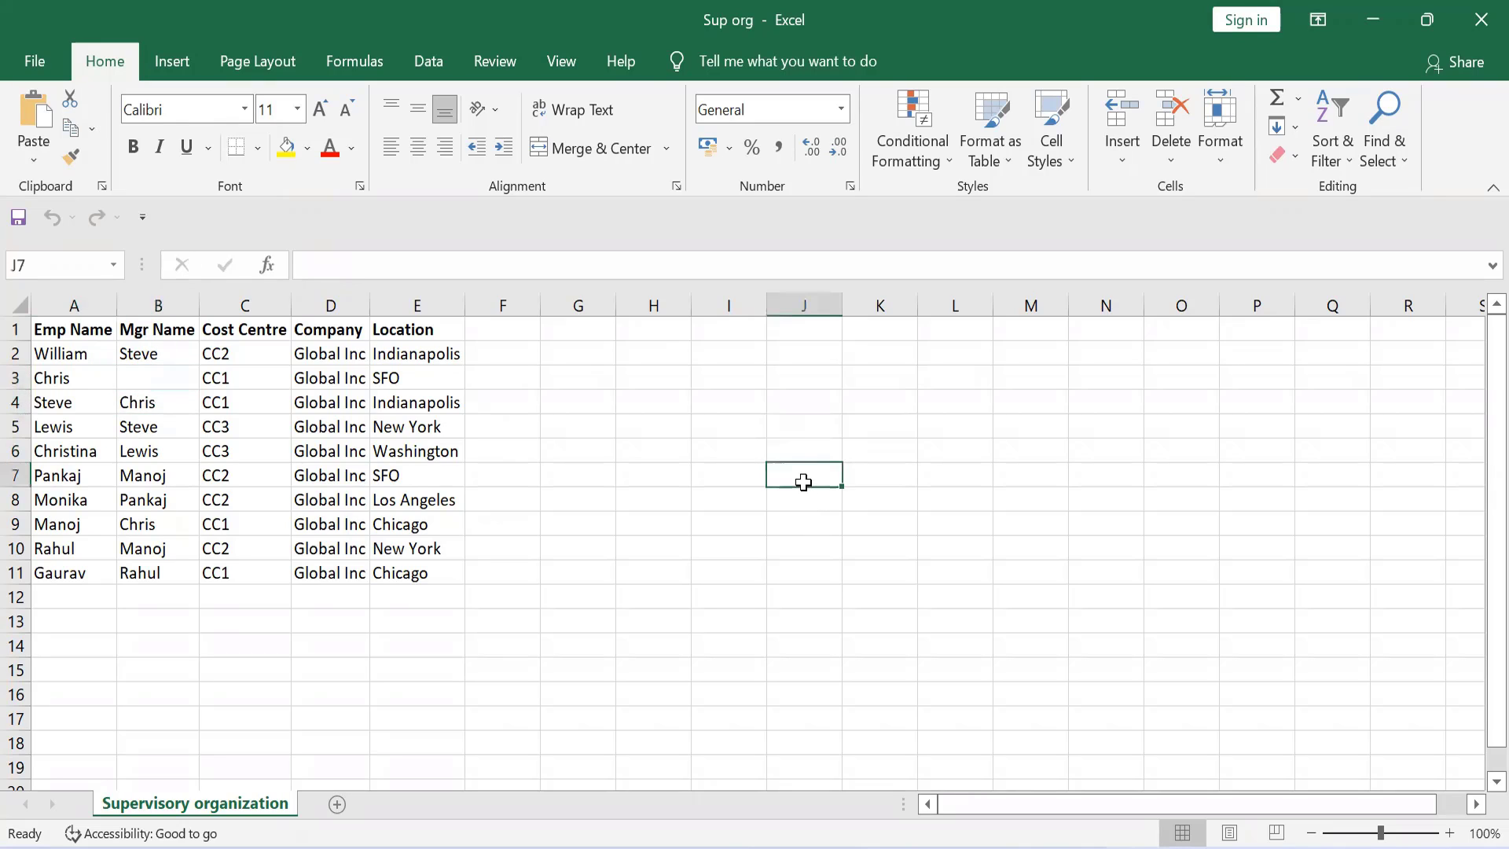
{"action": "type", "text": "Chris"}
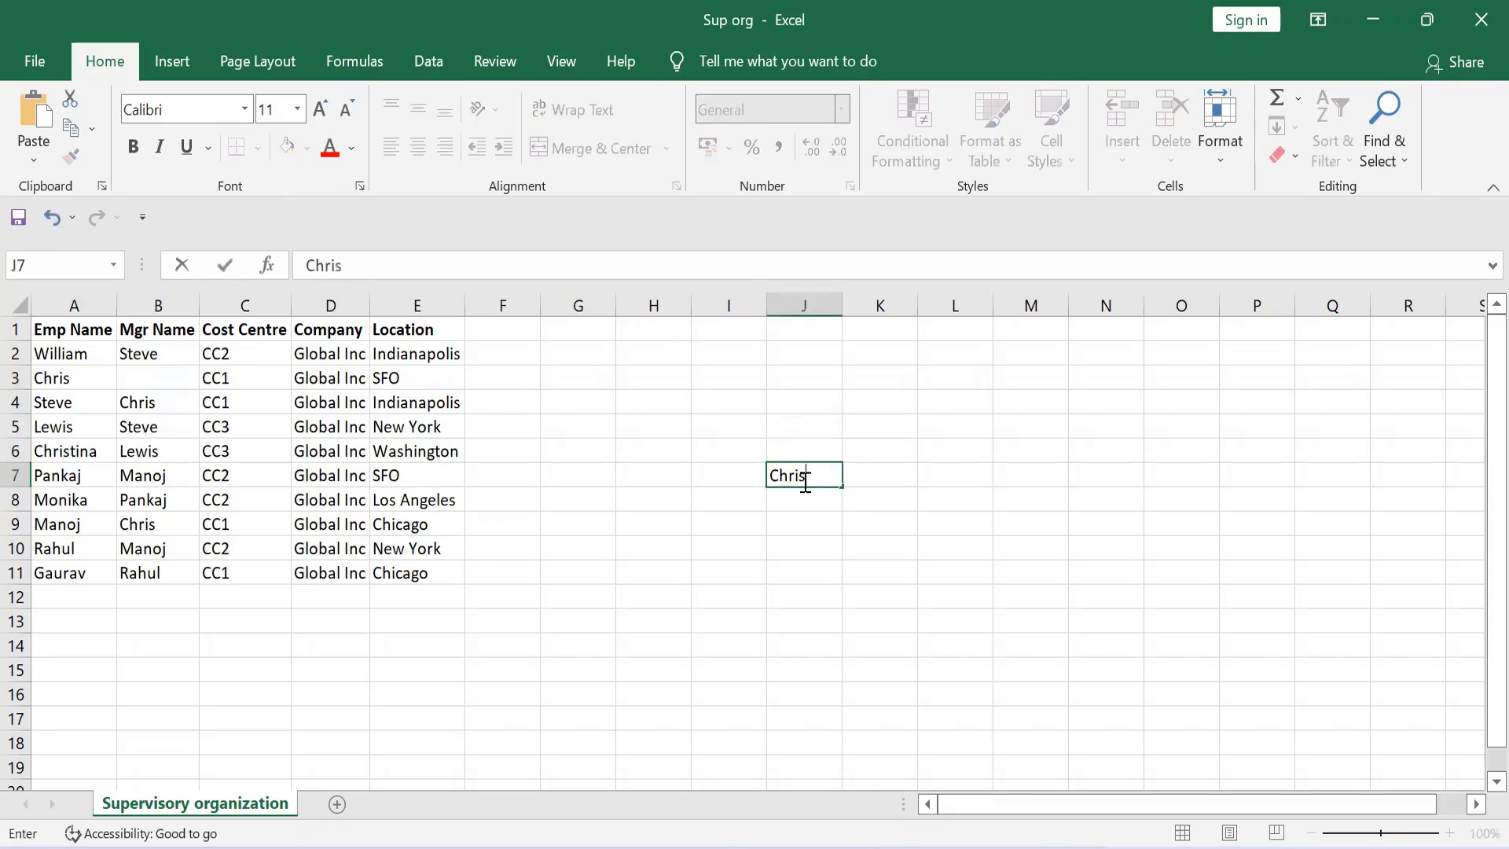
{"action": "key", "text": "Return"}
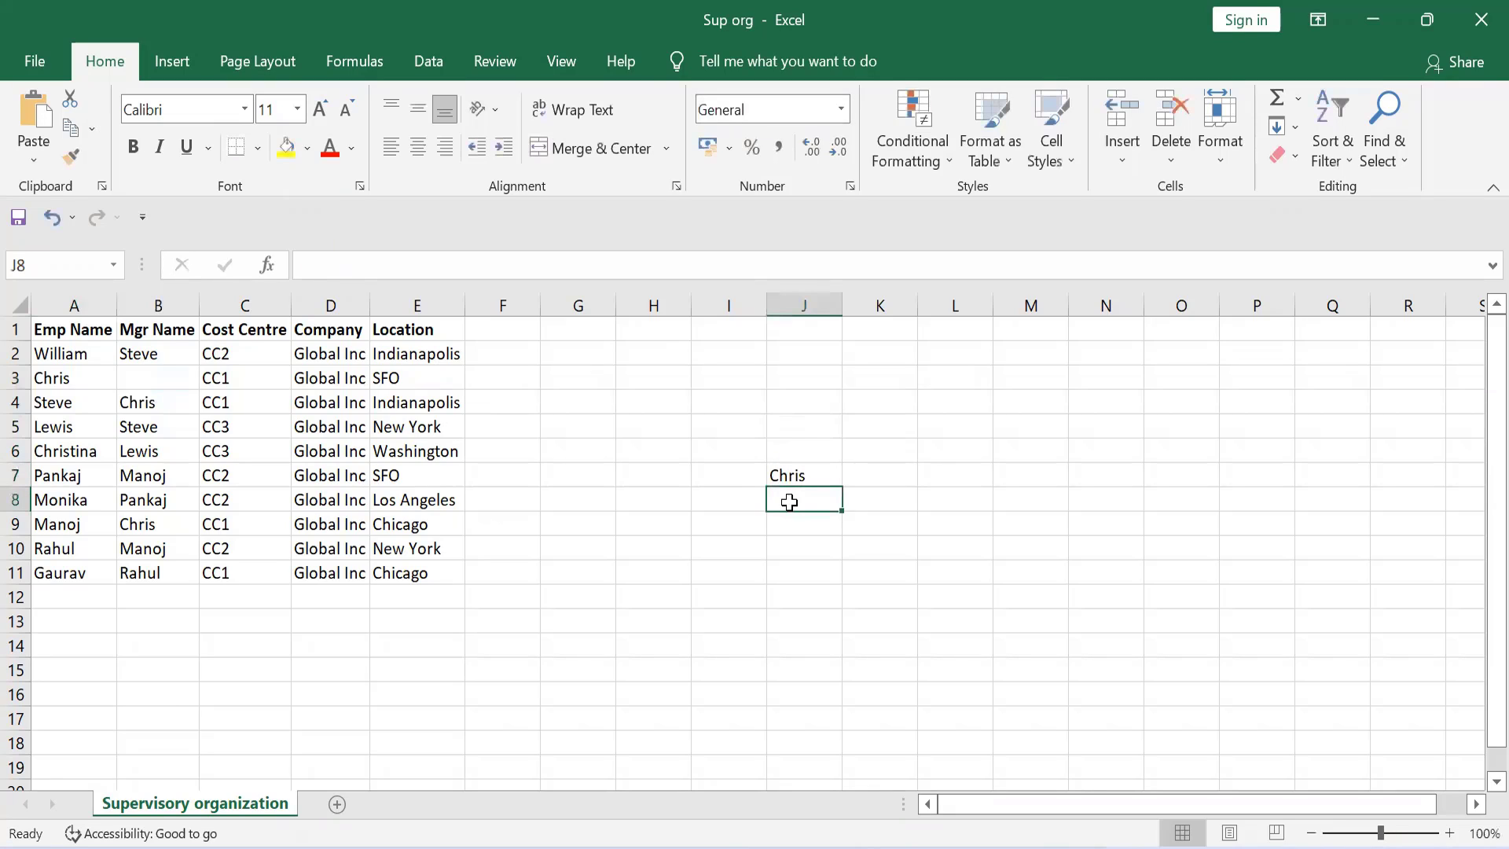
Step: Compare the employee and manager names in rows 2 to 4 to determine who reports to the top-level employee
{"action": "left_click", "coordinate": [739, 504]}
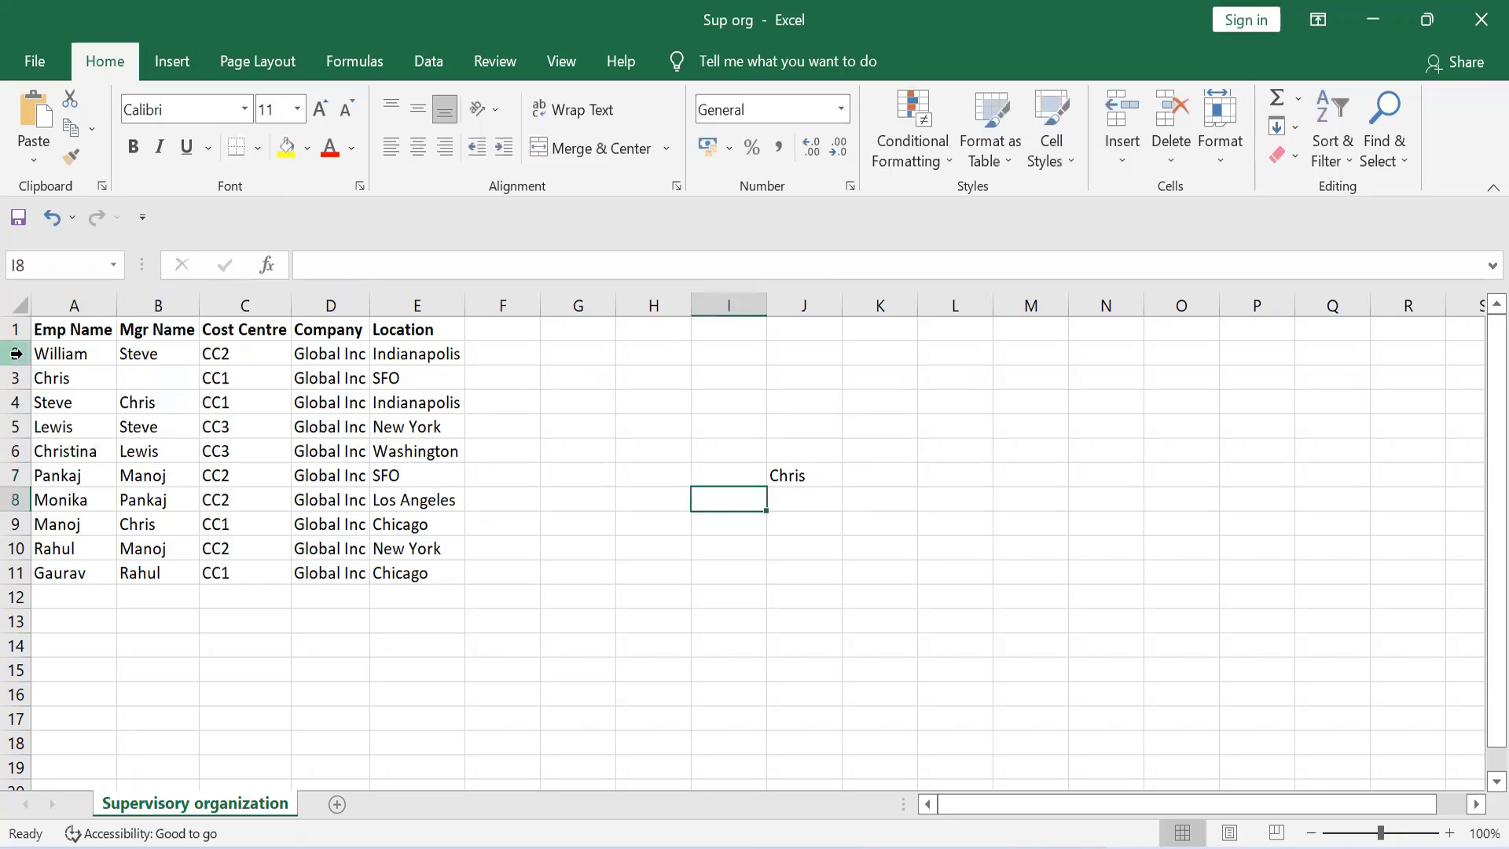
{"action": "left_click", "coordinate": [67, 354]}
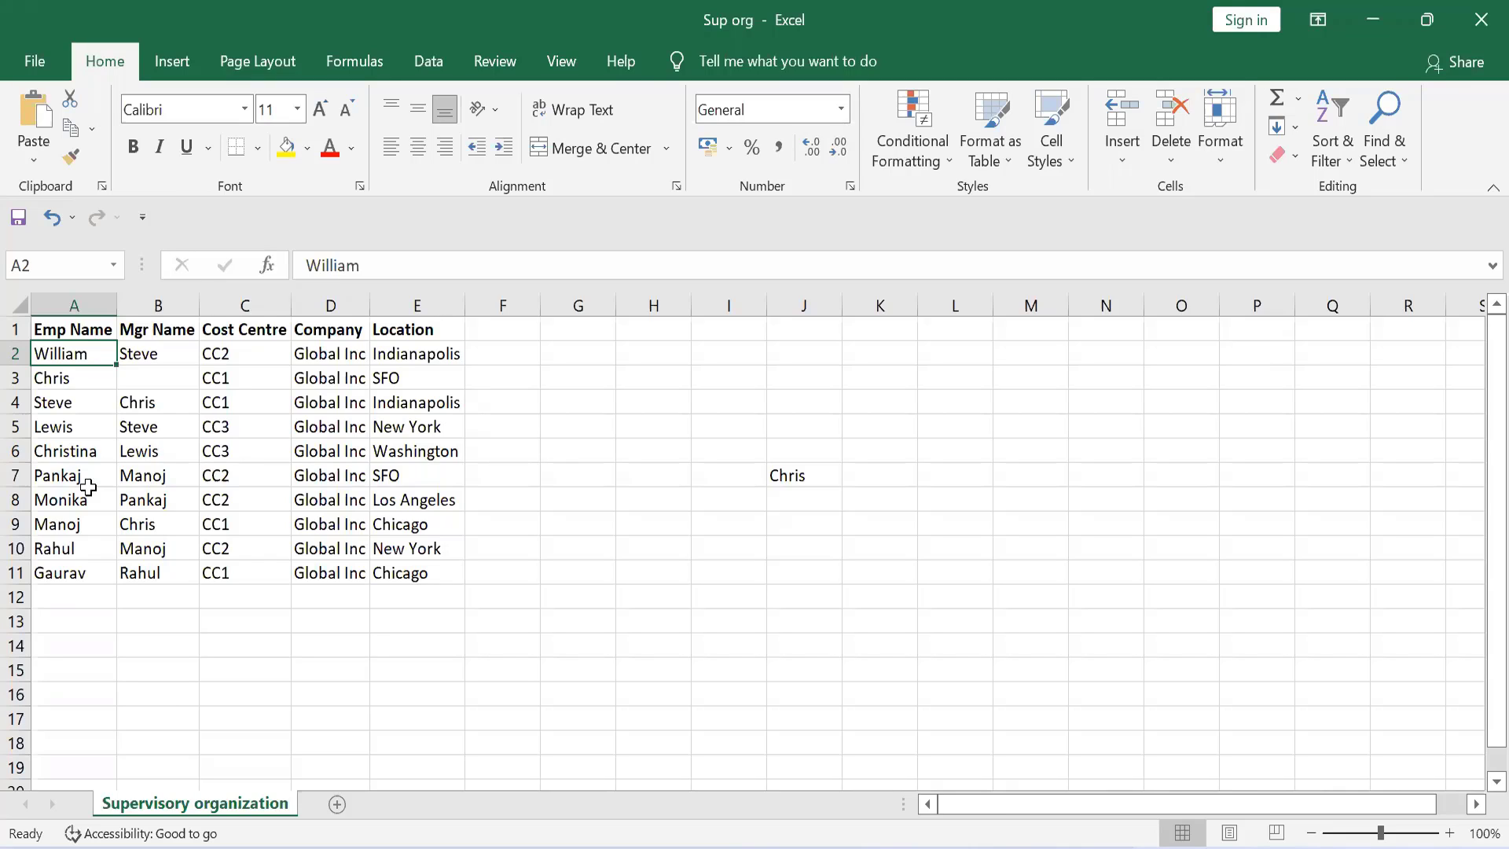
{"action": "left_click", "coordinate": [720, 502]}
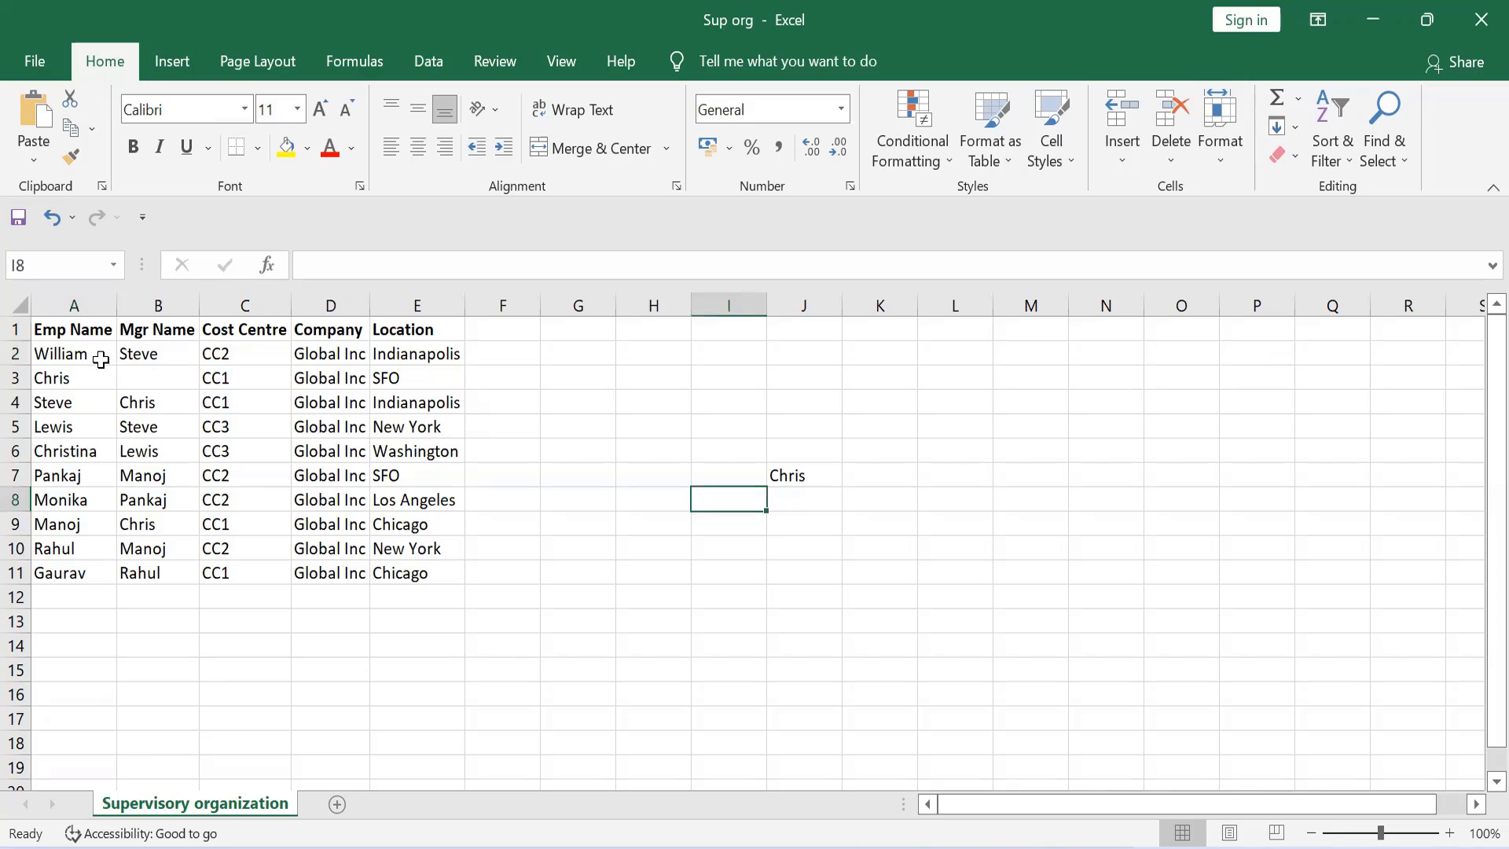
{"action": "left_click", "coordinate": [65, 357]}
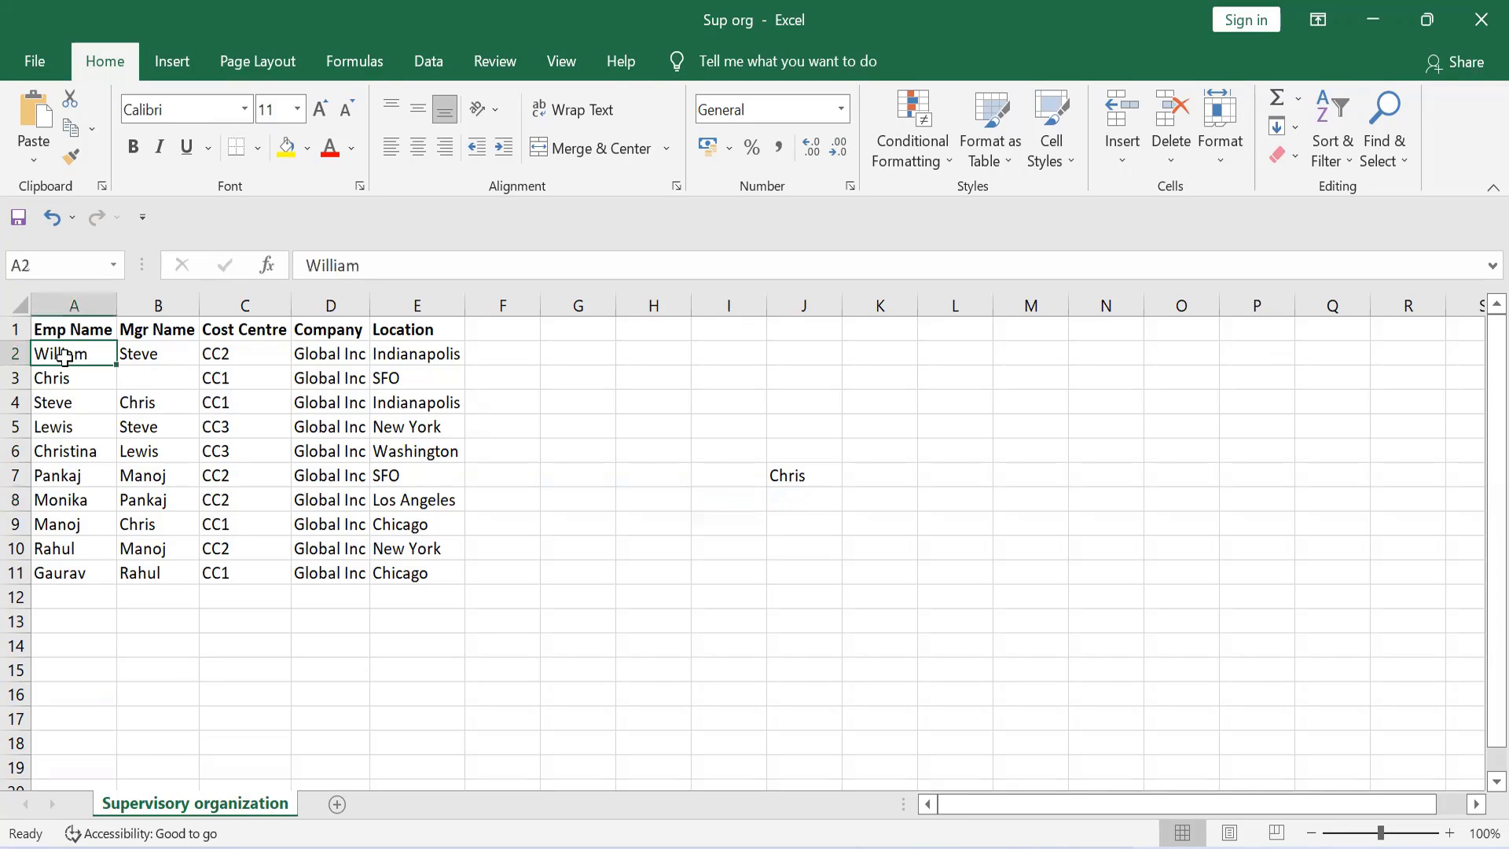
{"action": "key", "text": "Down"}
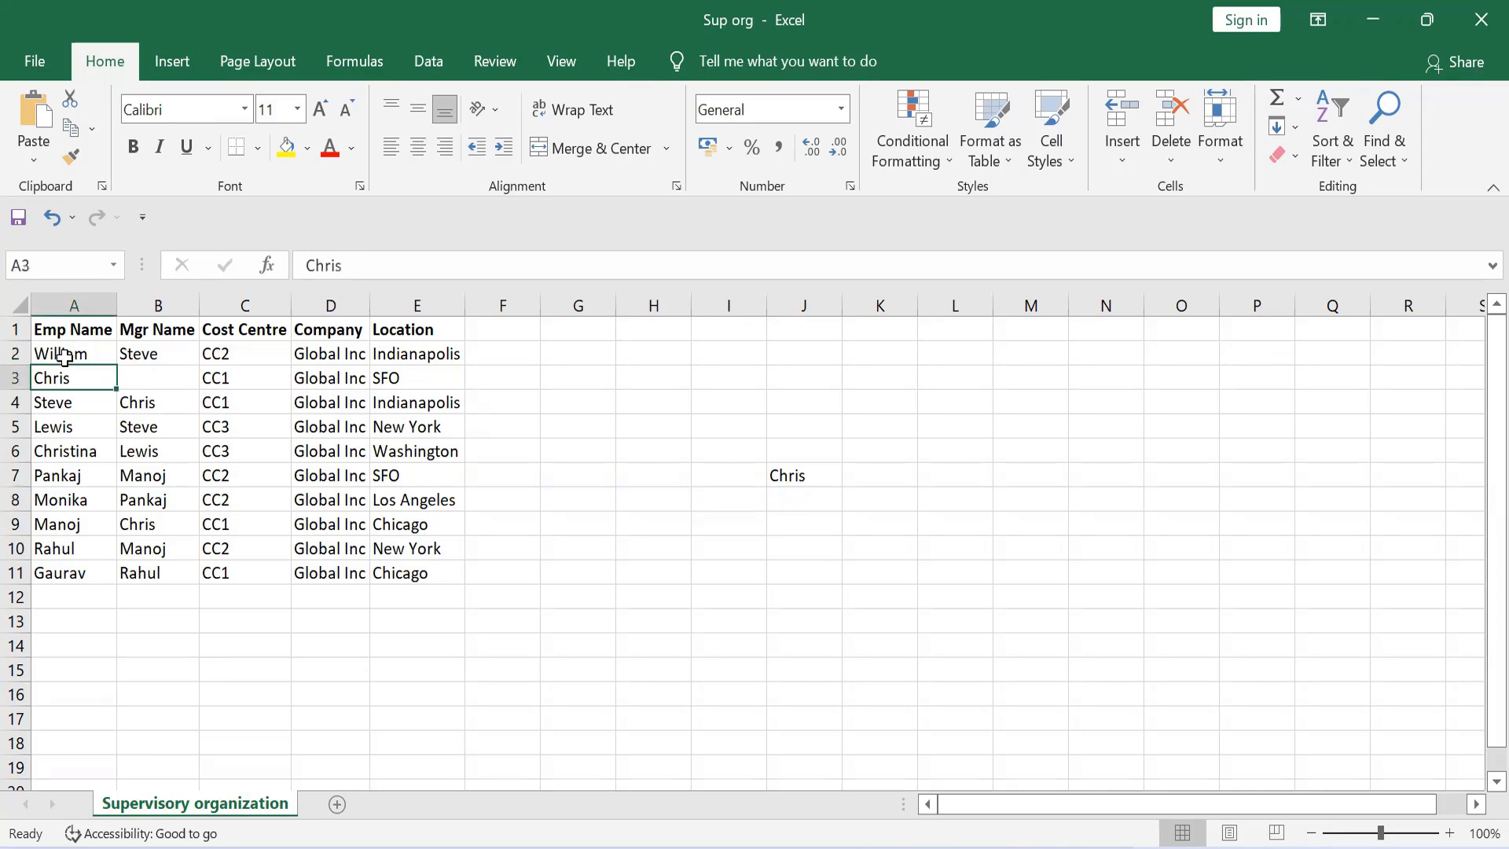
{"action": "key", "text": "Right"}
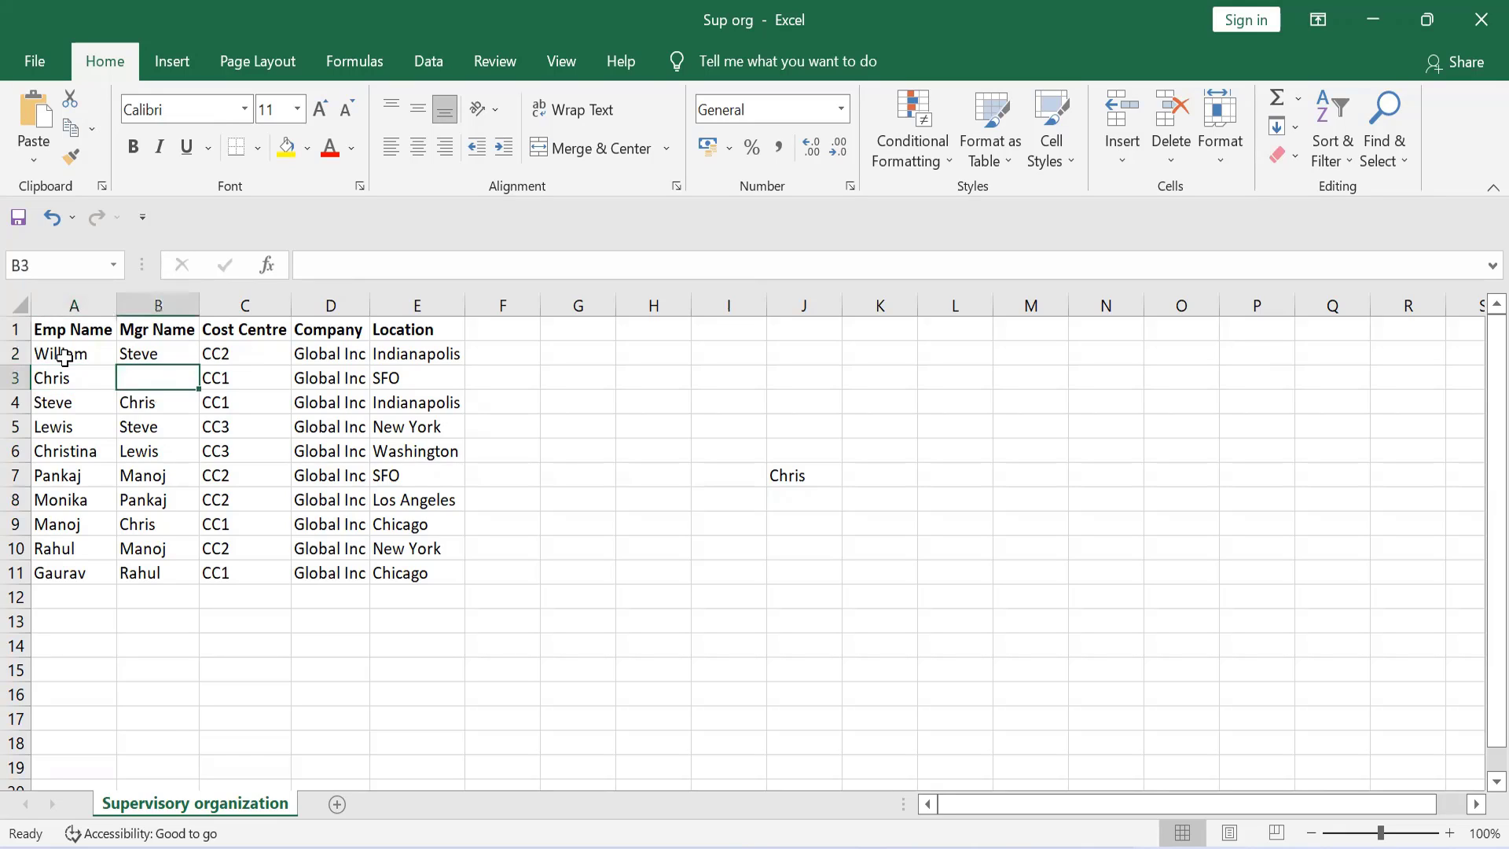
{"action": "key", "text": "Left"}
{"action": "key", "text": "Right"}
{"action": "key", "text": "Down"}
{"action": "key", "text": "Up"}
{"action": "key", "text": "Left"}
{"action": "key", "text": "Down"}
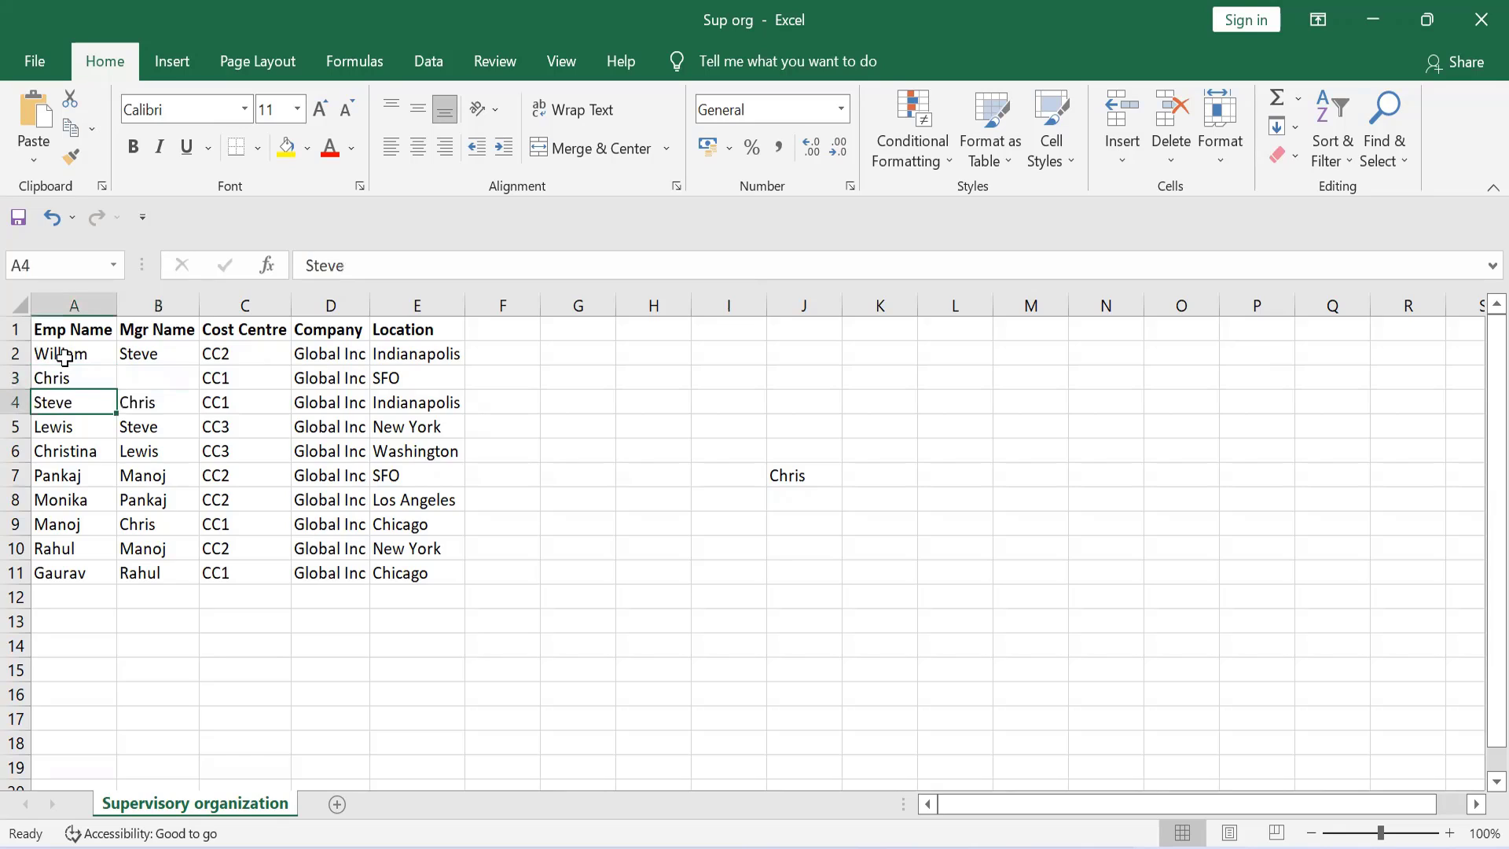
{"action": "key", "text": "Up"}
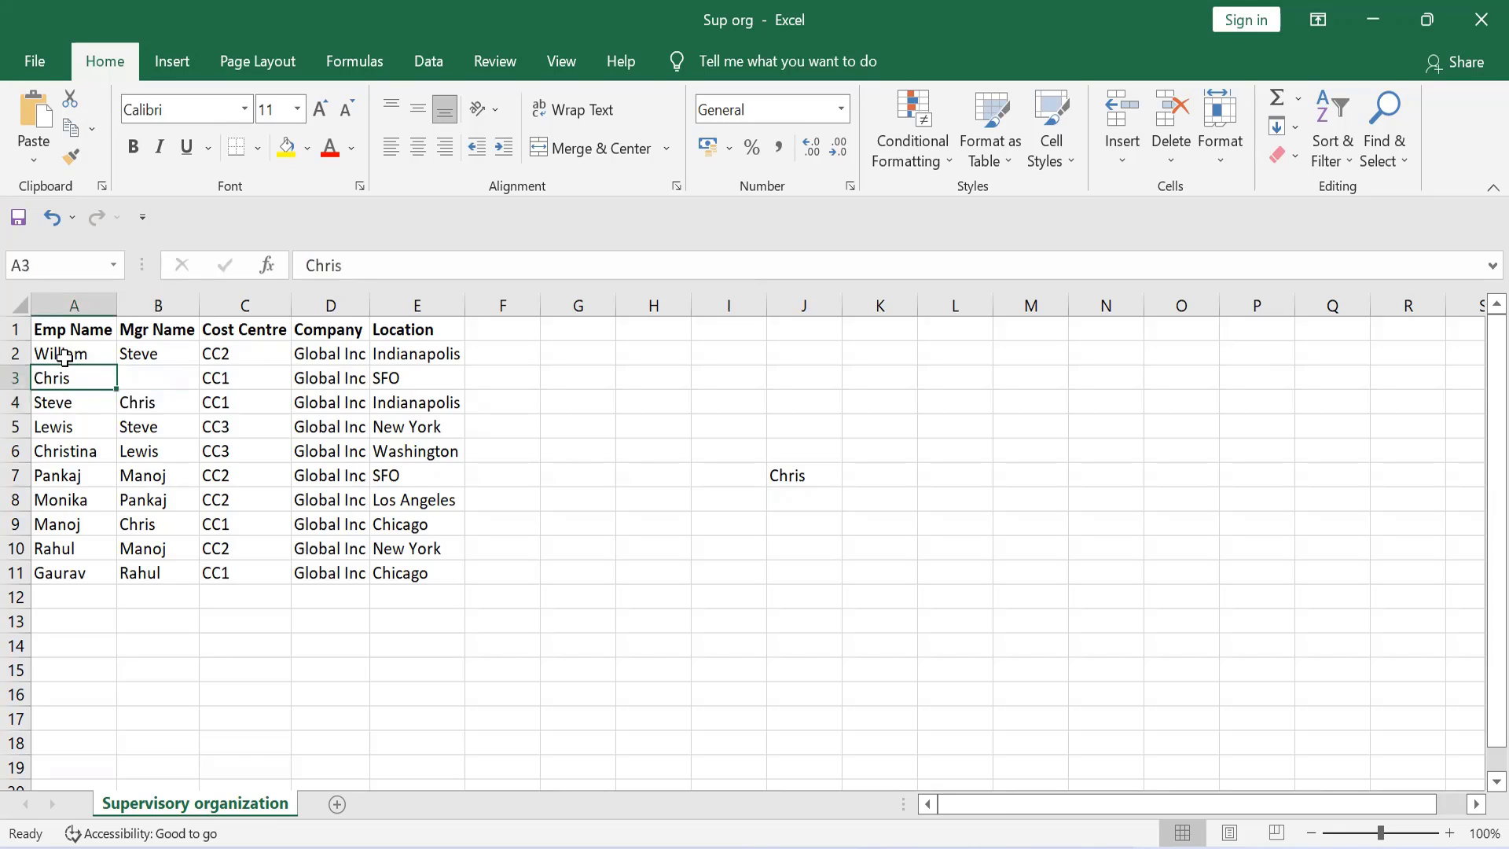
{"action": "key", "text": "Down"}
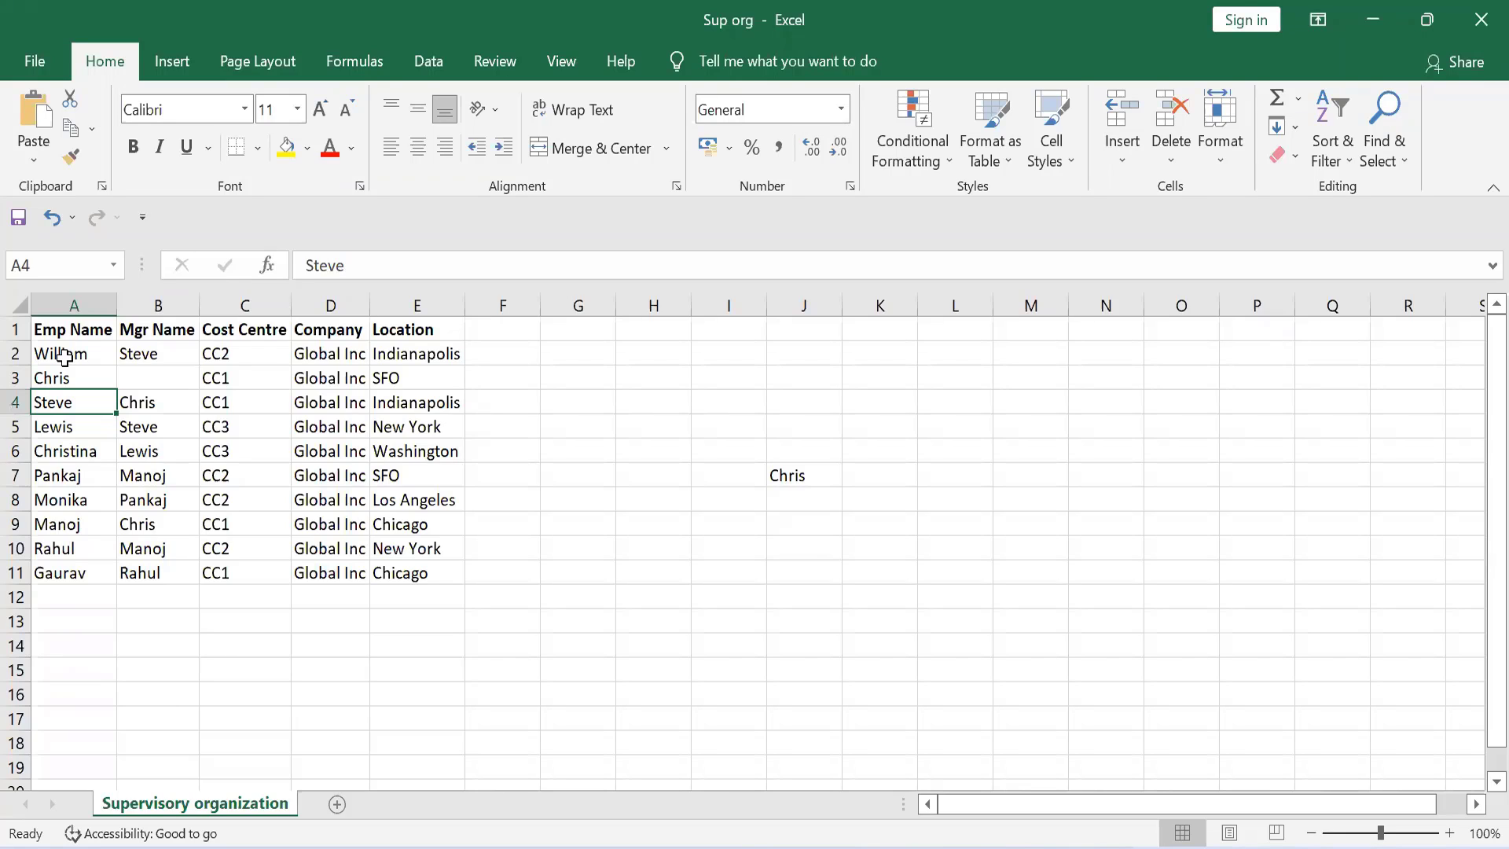
{"action": "key", "text": "Up"}
{"action": "key", "text": "Up"}
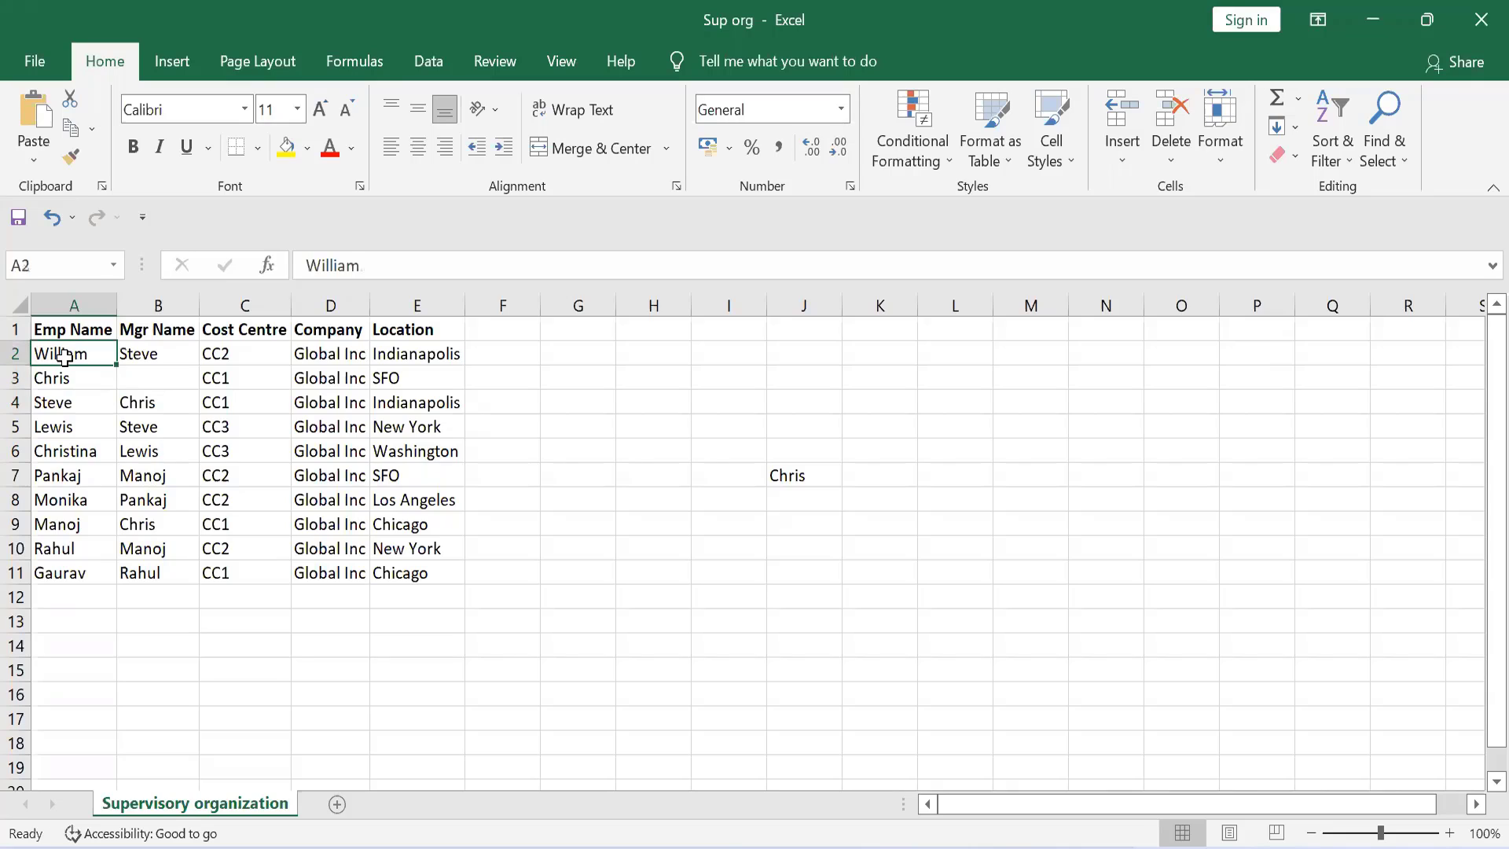
{"action": "key", "text": "Down"}
{"action": "key", "text": "Up"}
{"action": "key", "text": "Down"}
{"action": "key", "text": "Down"}
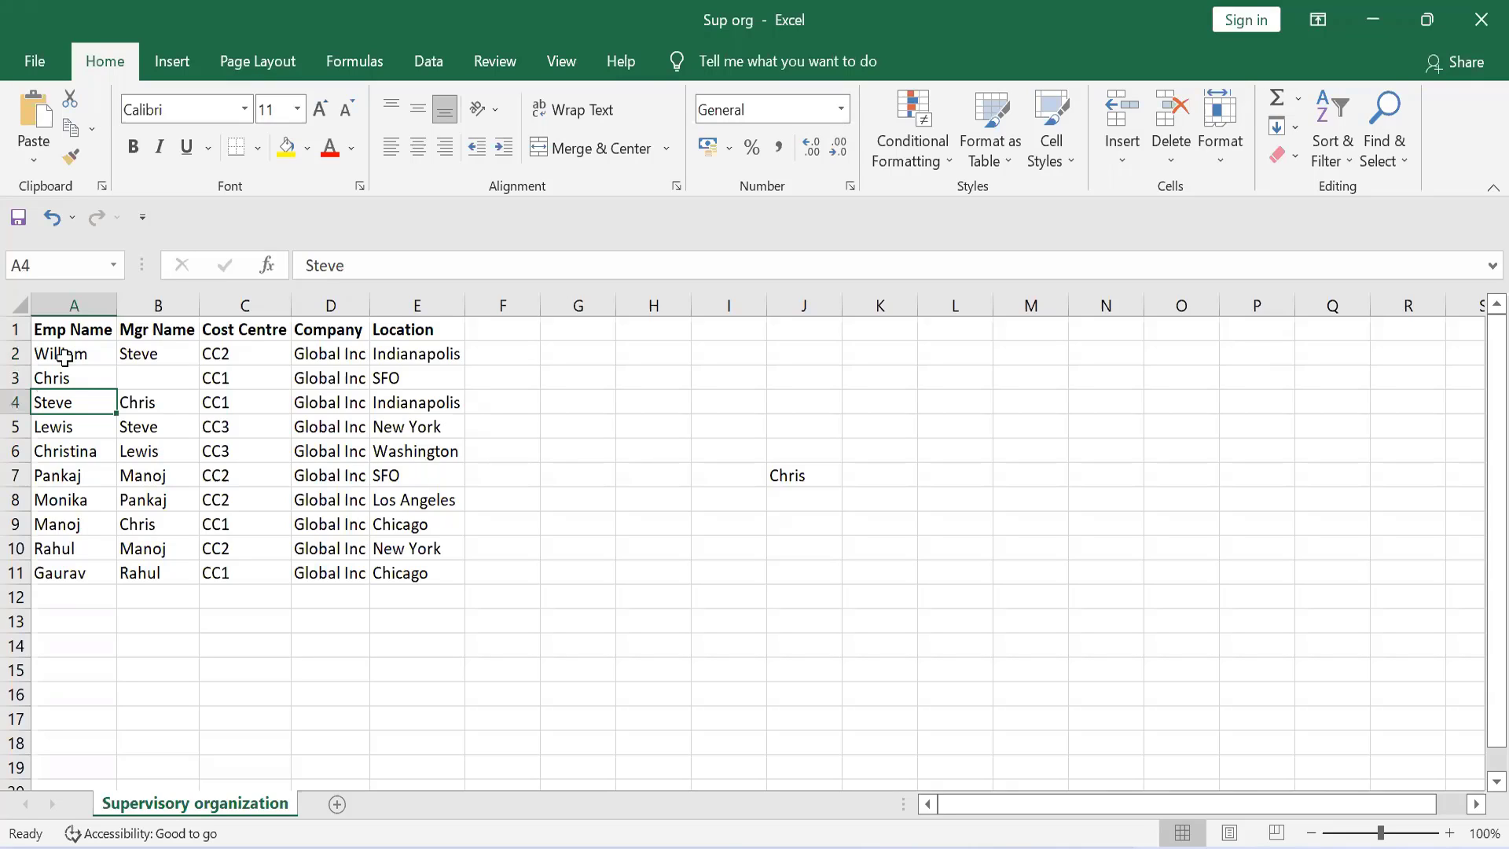
Step: Check the manager in row 4 and enter the row 4 employee's name in cell I8 beneath the top node
{"action": "key", "text": "Right"}
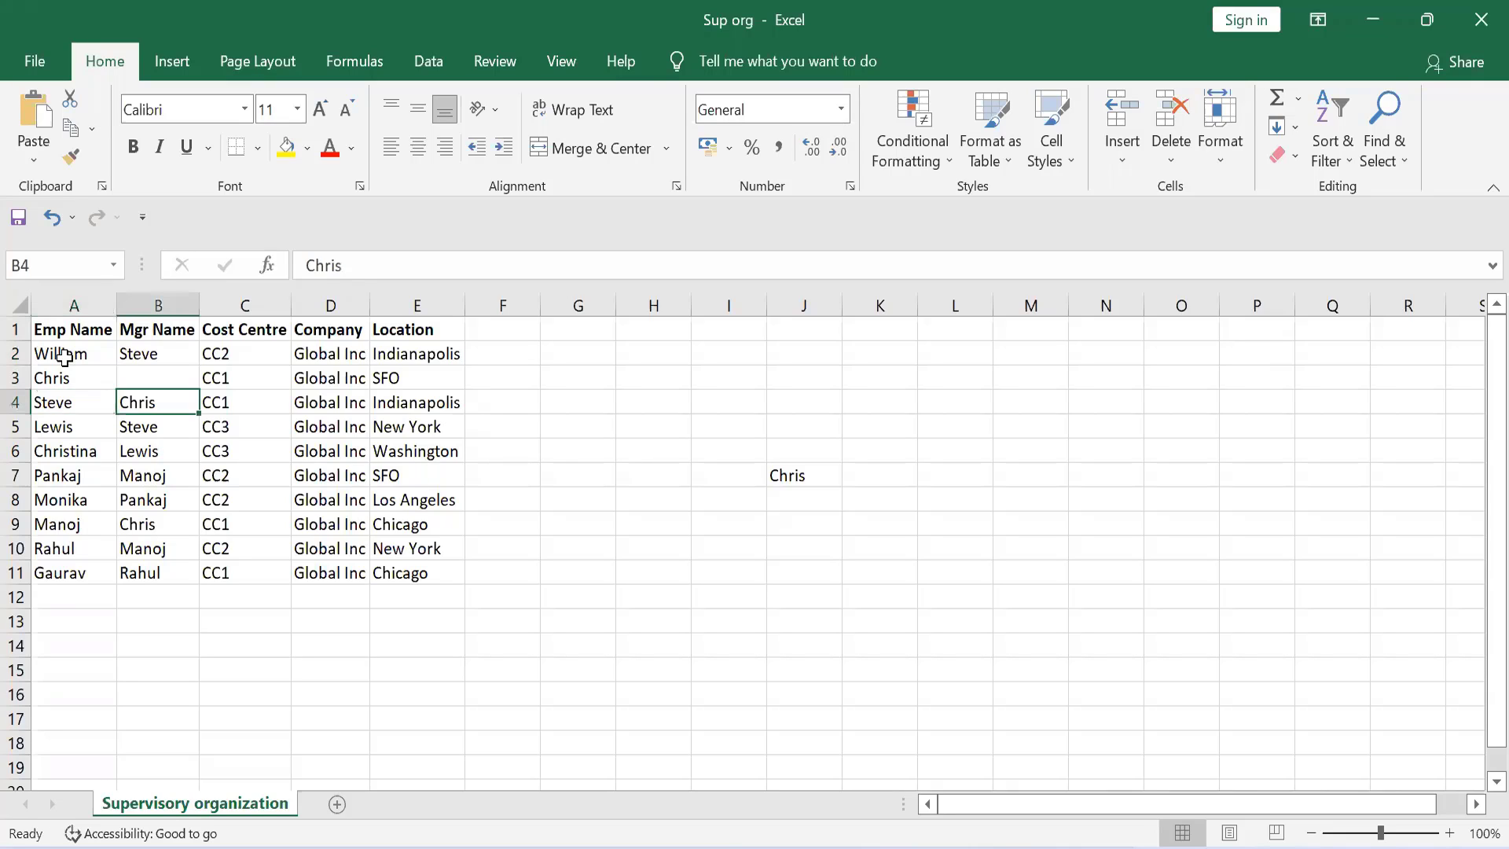
{"action": "key", "text": "Left"}
{"action": "key", "text": "Right"}
{"action": "key", "text": "Right"}
{"action": "key", "text": "Right"}
{"action": "key", "text": "Right"}
{"action": "key", "text": "Right"}
{"action": "key", "text": "Right"}
{"action": "key", "text": "Right"}
{"action": "key", "text": "Right"}
{"action": "key", "text": "Right"}
{"action": "key", "text": "Down"}
{"action": "key", "text": "Down"}
{"action": "key", "text": "Down"}
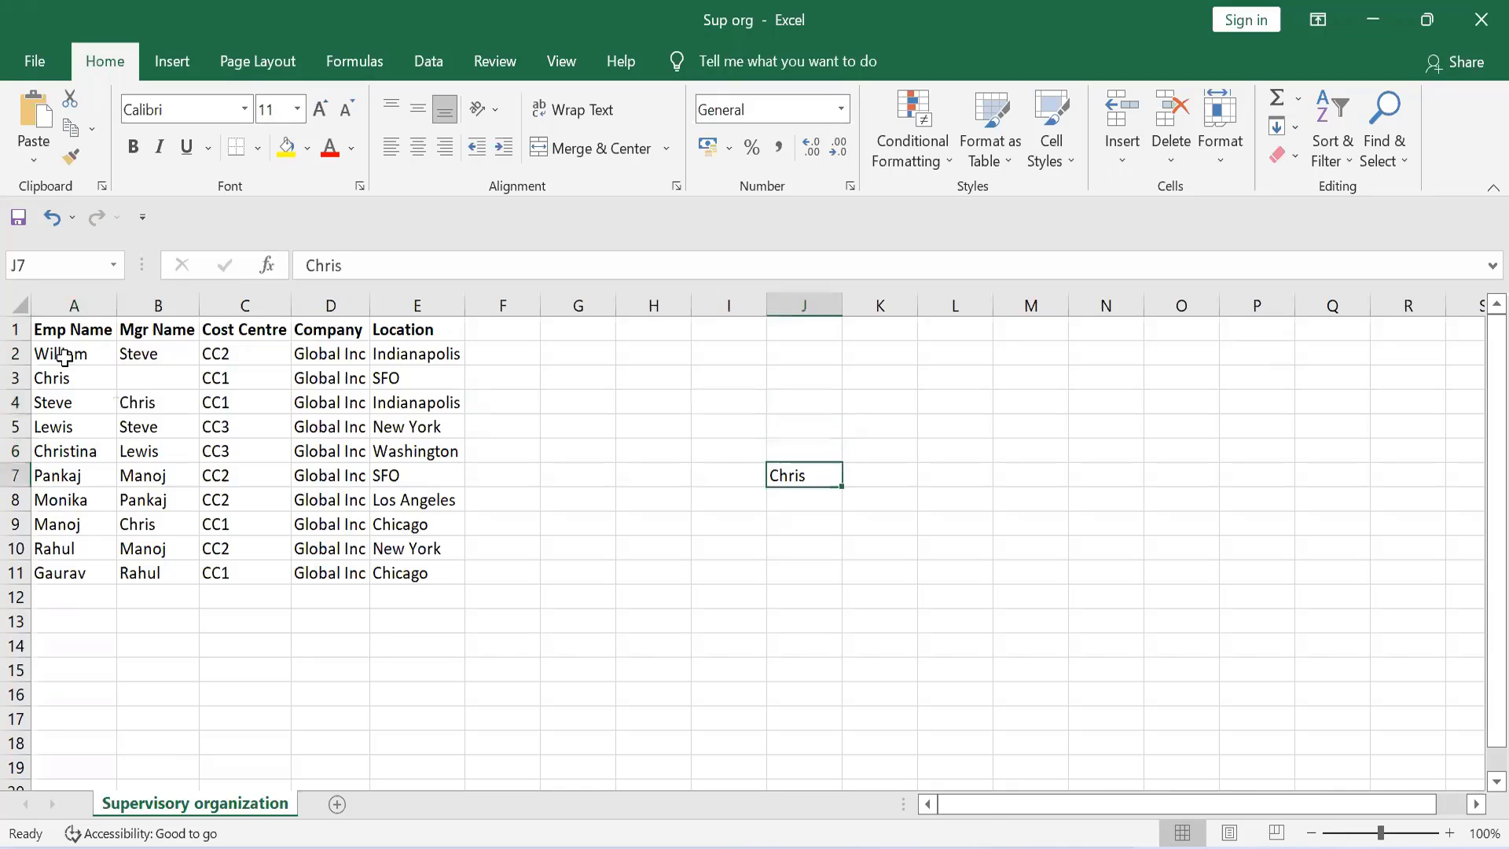
{"action": "key", "text": "Down"}
{"action": "key", "text": "Left"}
{"action": "type", "text": "Steve"}
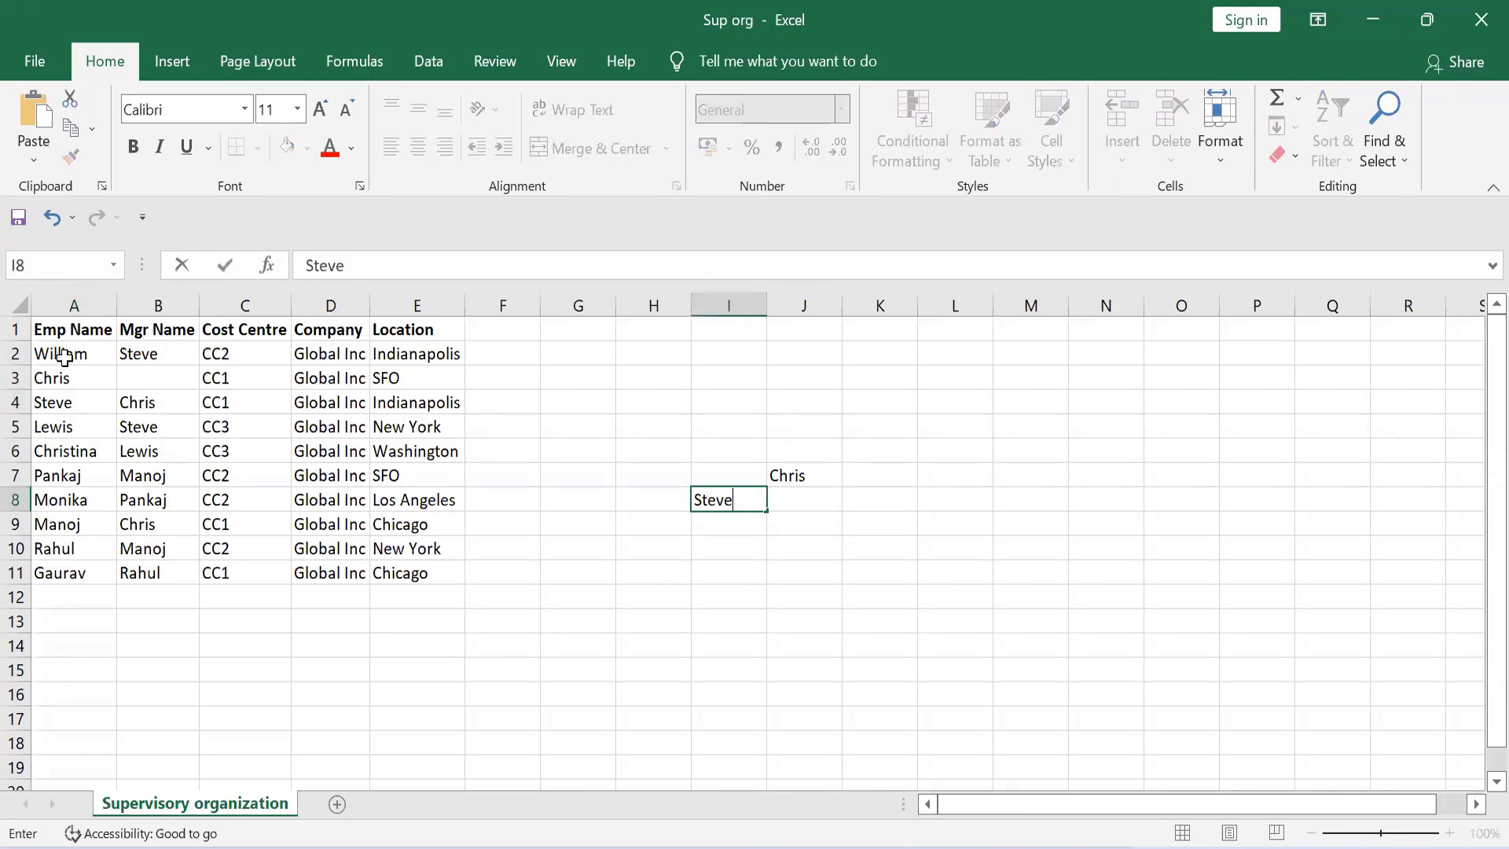
{"action": "key", "text": "Return"}
Step: Examine the row 5 employee and the manager entries in B5 and B6 to see whether that employee manages anyone
{"action": "key", "text": "Up"}
{"action": "key", "text": "Left"}
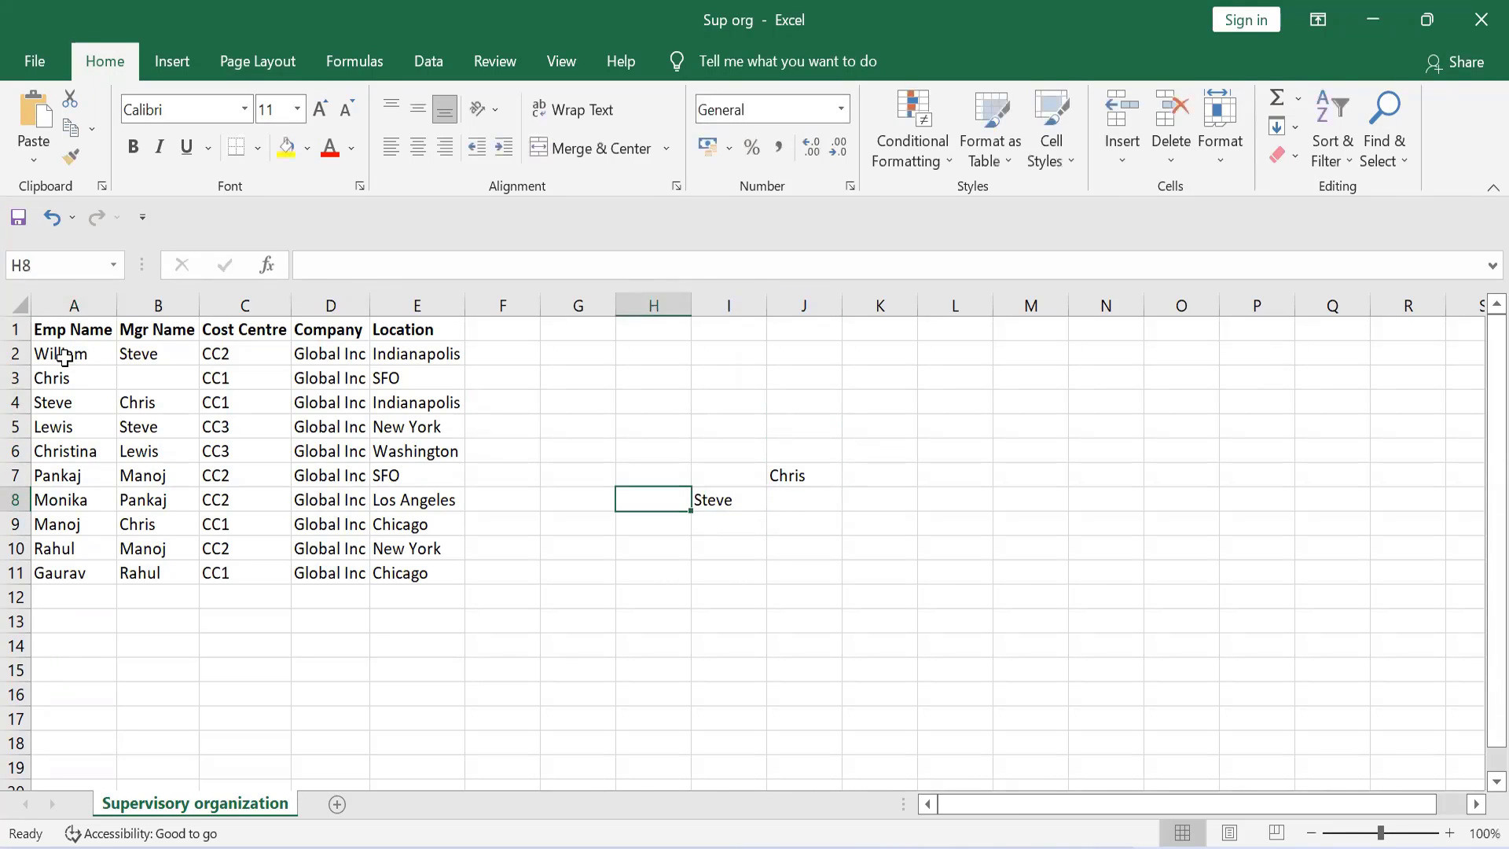
{"action": "key", "text": "Left"}
{"action": "key", "text": "Left"}
{"action": "key", "text": "Left"}
{"action": "key", "text": "Left"}
{"action": "key", "text": "Left"}
{"action": "key", "text": "Left"}
{"action": "key", "text": "Left"}
{"action": "key", "text": "Up"}
{"action": "key", "text": "Up"}
{"action": "key", "text": "Up"}
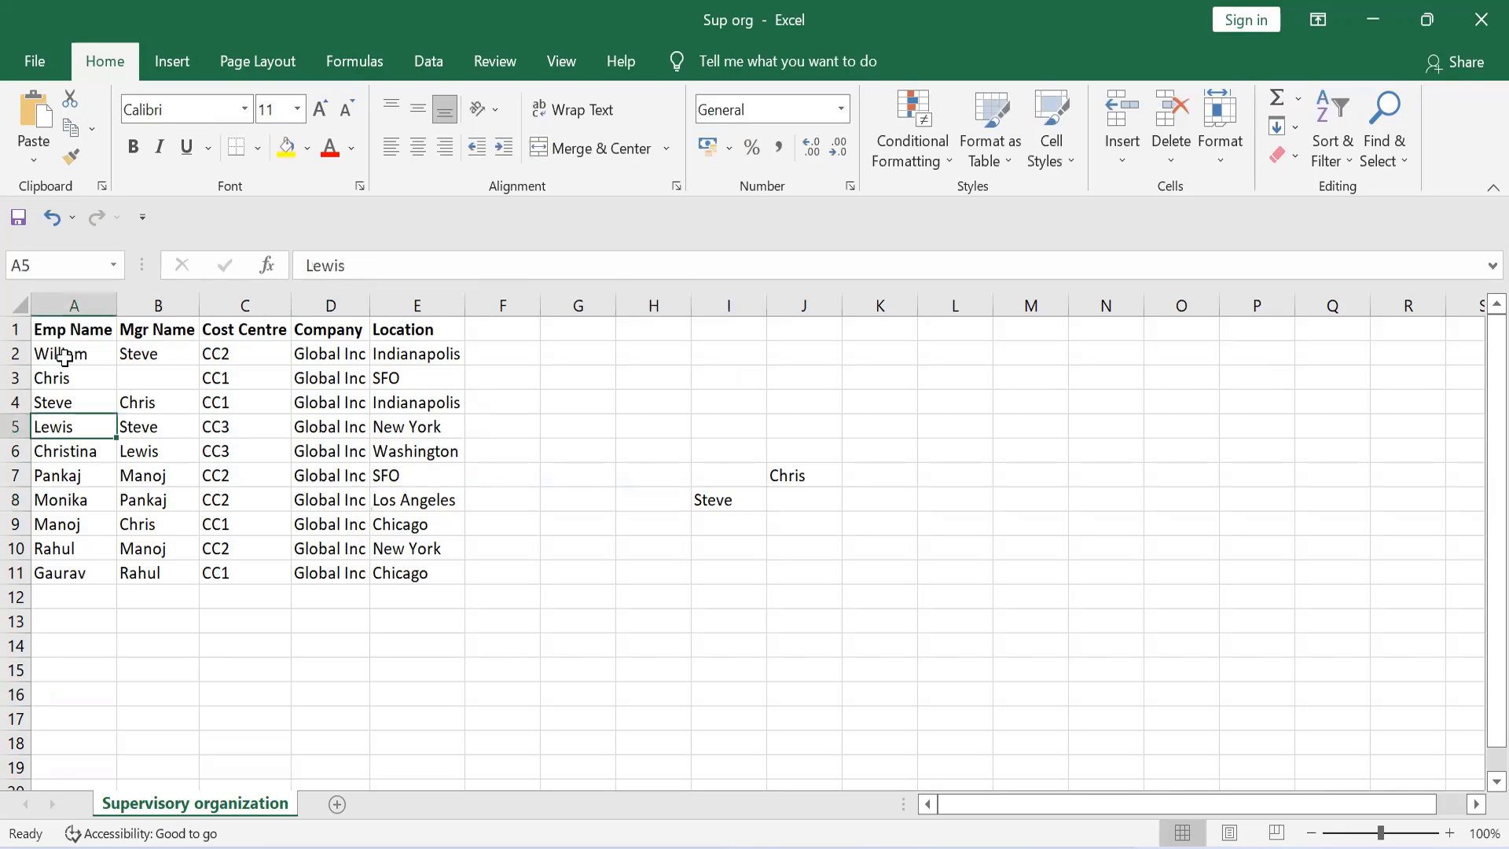
{"action": "key", "text": "Up"}
{"action": "key", "text": "Down"}
{"action": "key", "text": "Right"}
{"action": "key", "text": "Down"}
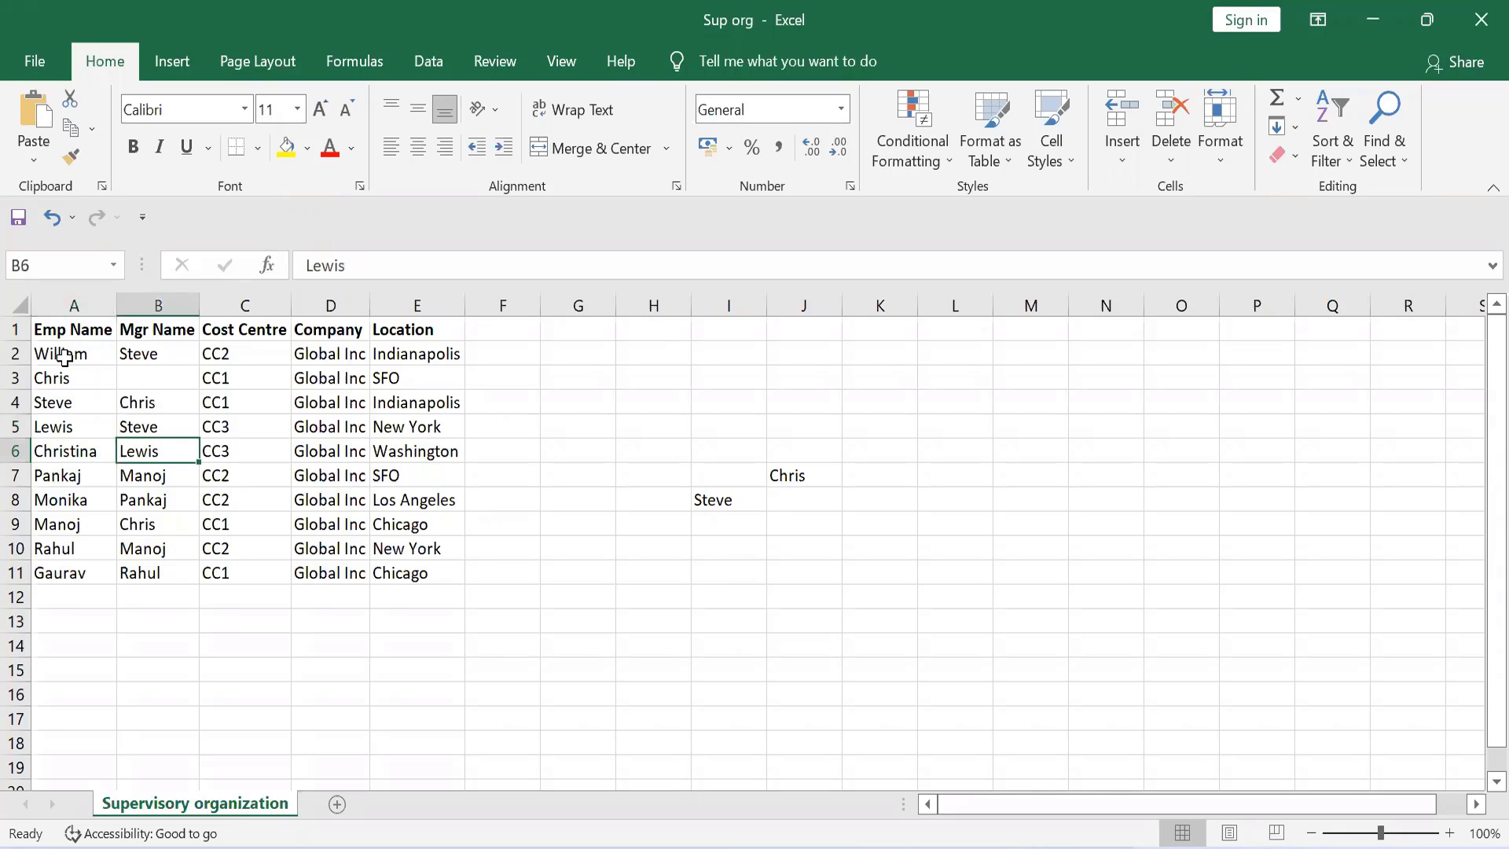
{"action": "key", "text": "Up"}
{"action": "key", "text": "Down"}
{"action": "key", "text": "Up"}
{"action": "key", "text": "Left"}
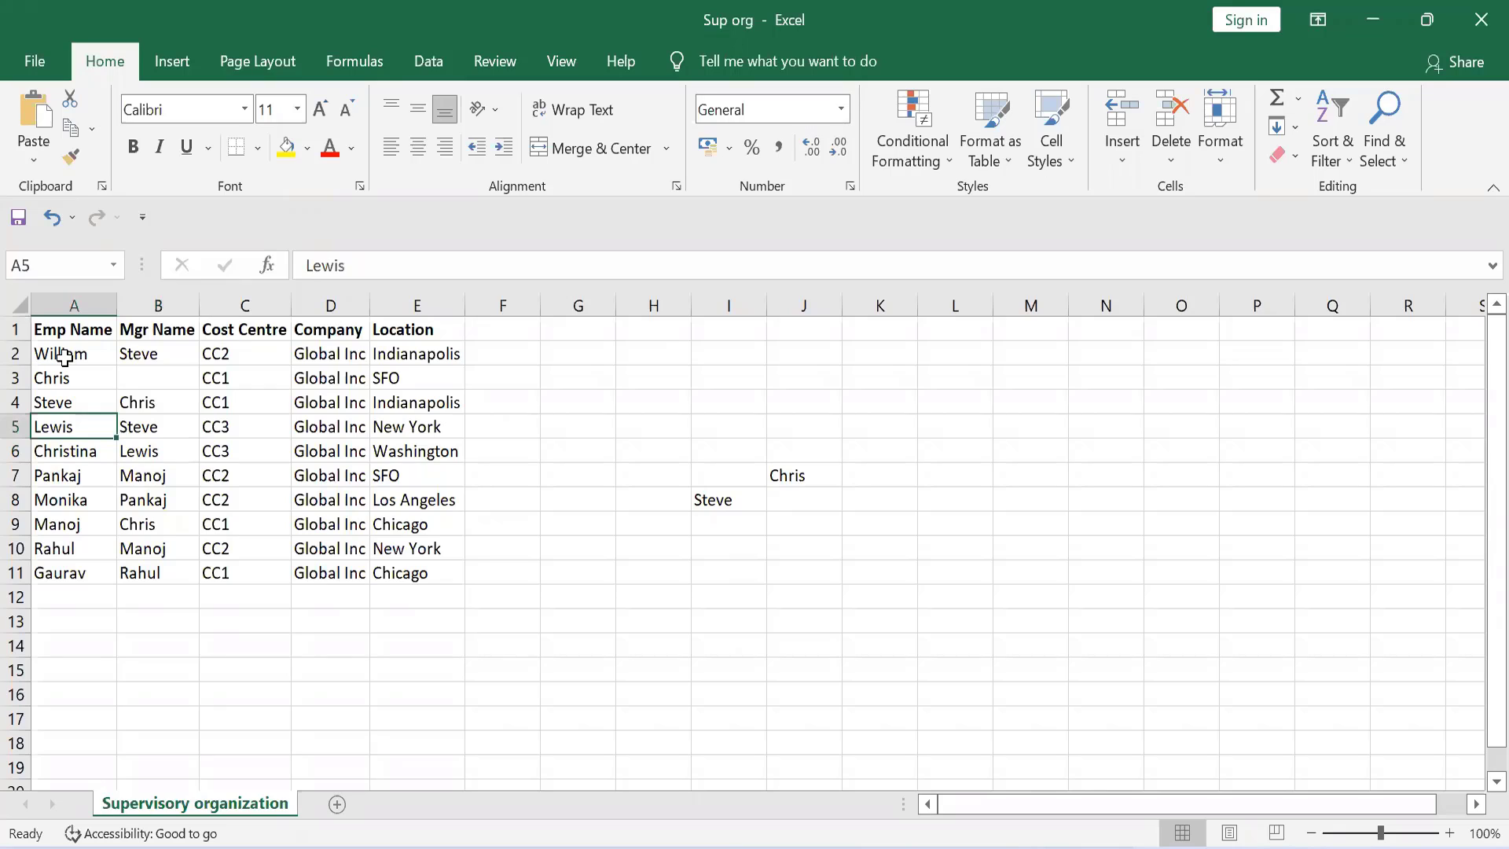
Step: Enter the row 5 employee's name in cell H9, one level below the name in I8
{"action": "key", "text": "Right"}
{"action": "key", "text": "Right"}
{"action": "key", "text": "Right"}
{"action": "key", "text": "Right"}
{"action": "key", "text": "Right"}
{"action": "key", "text": "Down"}
{"action": "key", "text": "Down"}
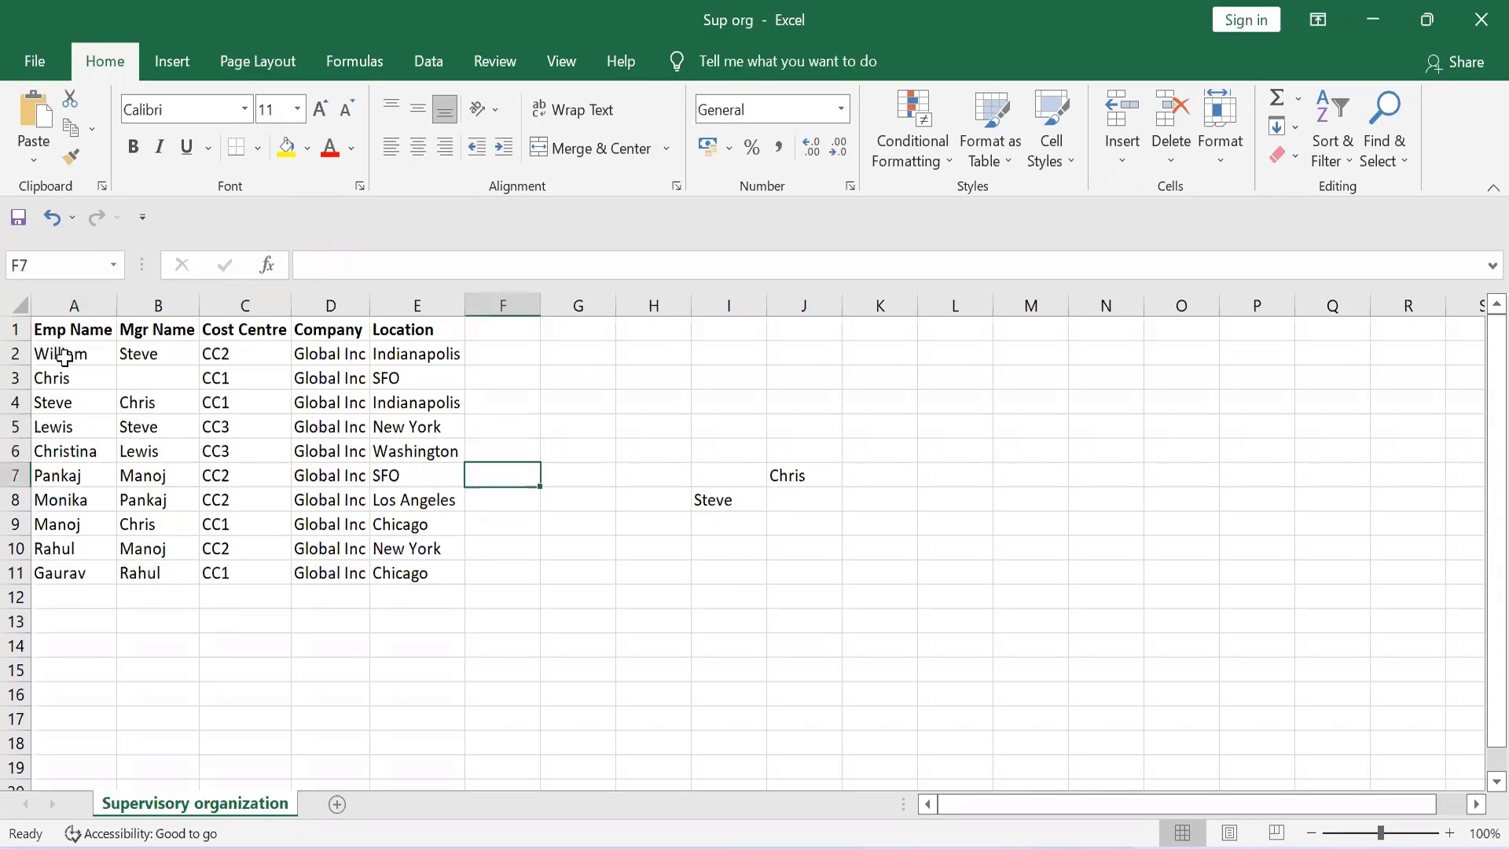
{"action": "key", "text": "Down"}
{"action": "key", "text": "Right"}
{"action": "key", "text": "Down"}
{"action": "key", "text": "Right"}
{"action": "type", "text": "L"}
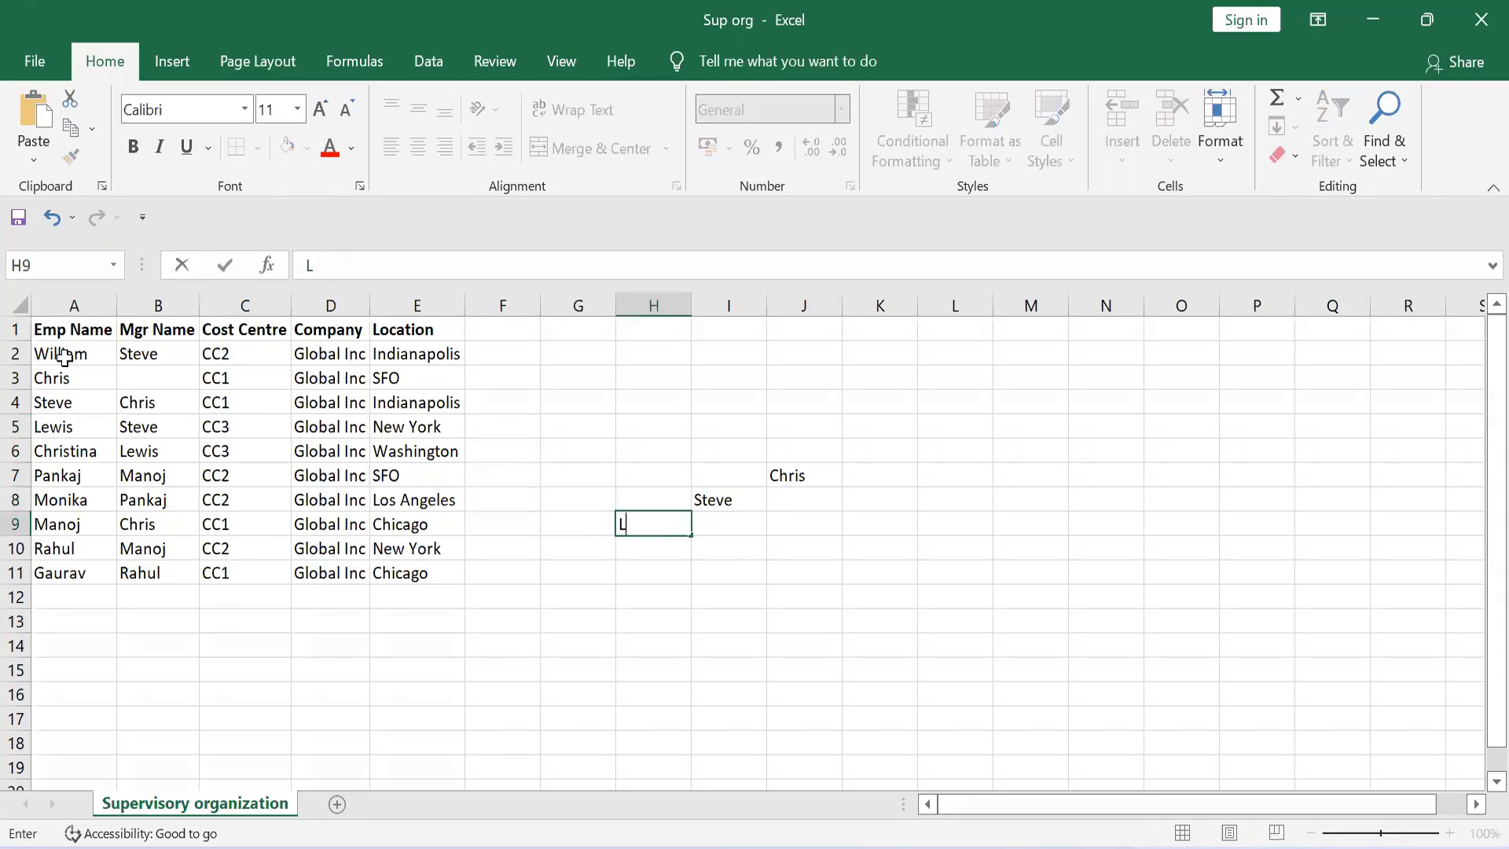
{"action": "type", "text": "ewis"}
{"action": "key", "text": "ctrl+Return"}
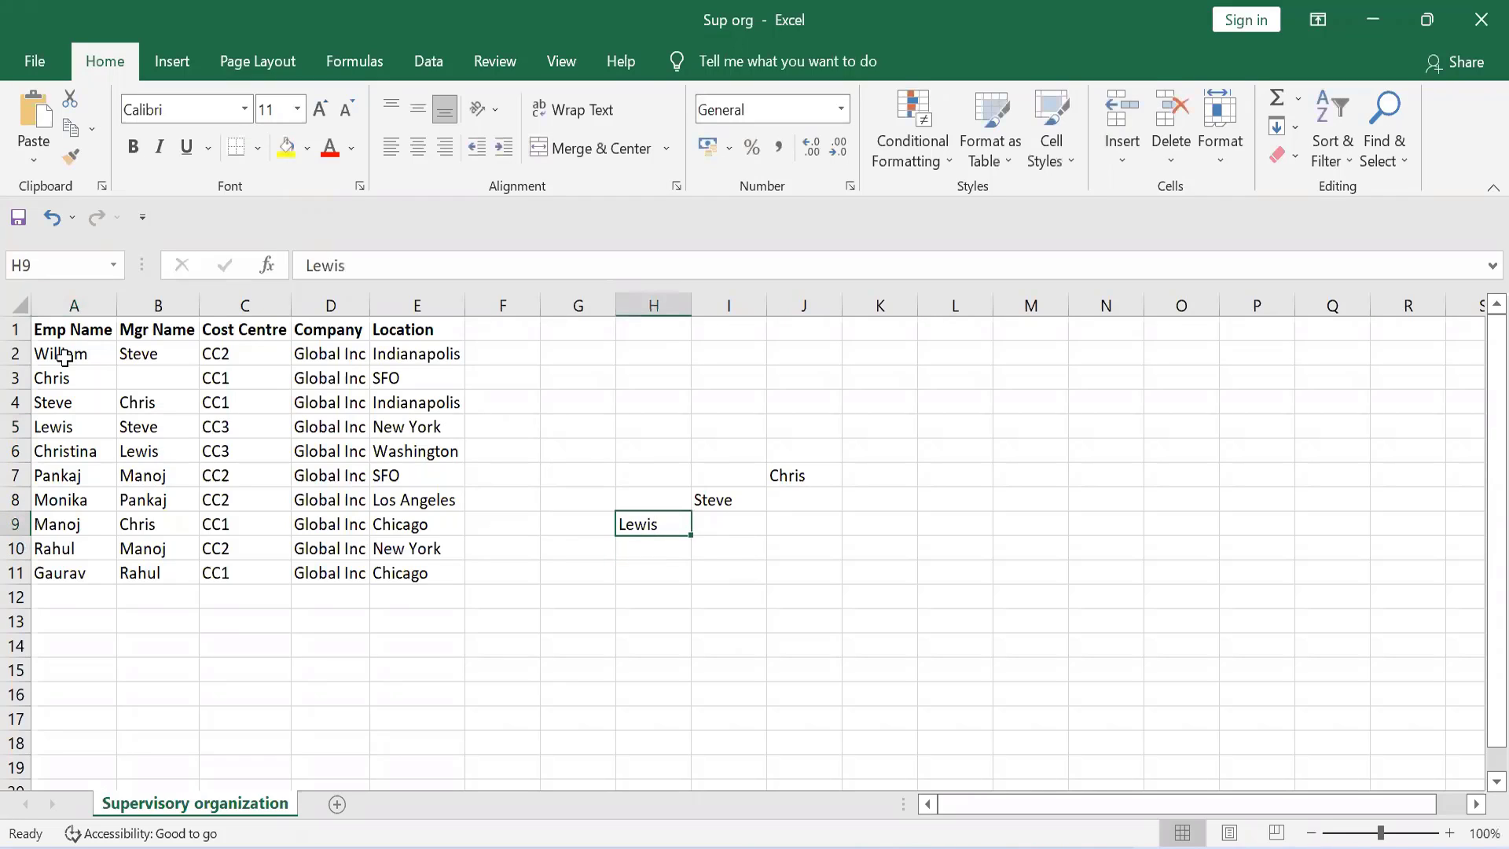
Step: Review the employees in rows 3 to 6 and the manager in B6 to decide whether the row 6 employee needs an organization
{"action": "key", "text": "Left"}
{"action": "key", "text": "Left"}
{"action": "key", "text": "Left"}
{"action": "key", "text": "Left"}
{"action": "key", "text": "Left"}
{"action": "key", "text": "Left"}
{"action": "key", "text": "Left"}
{"action": "key", "text": "Up"}
{"action": "key", "text": "Up"}
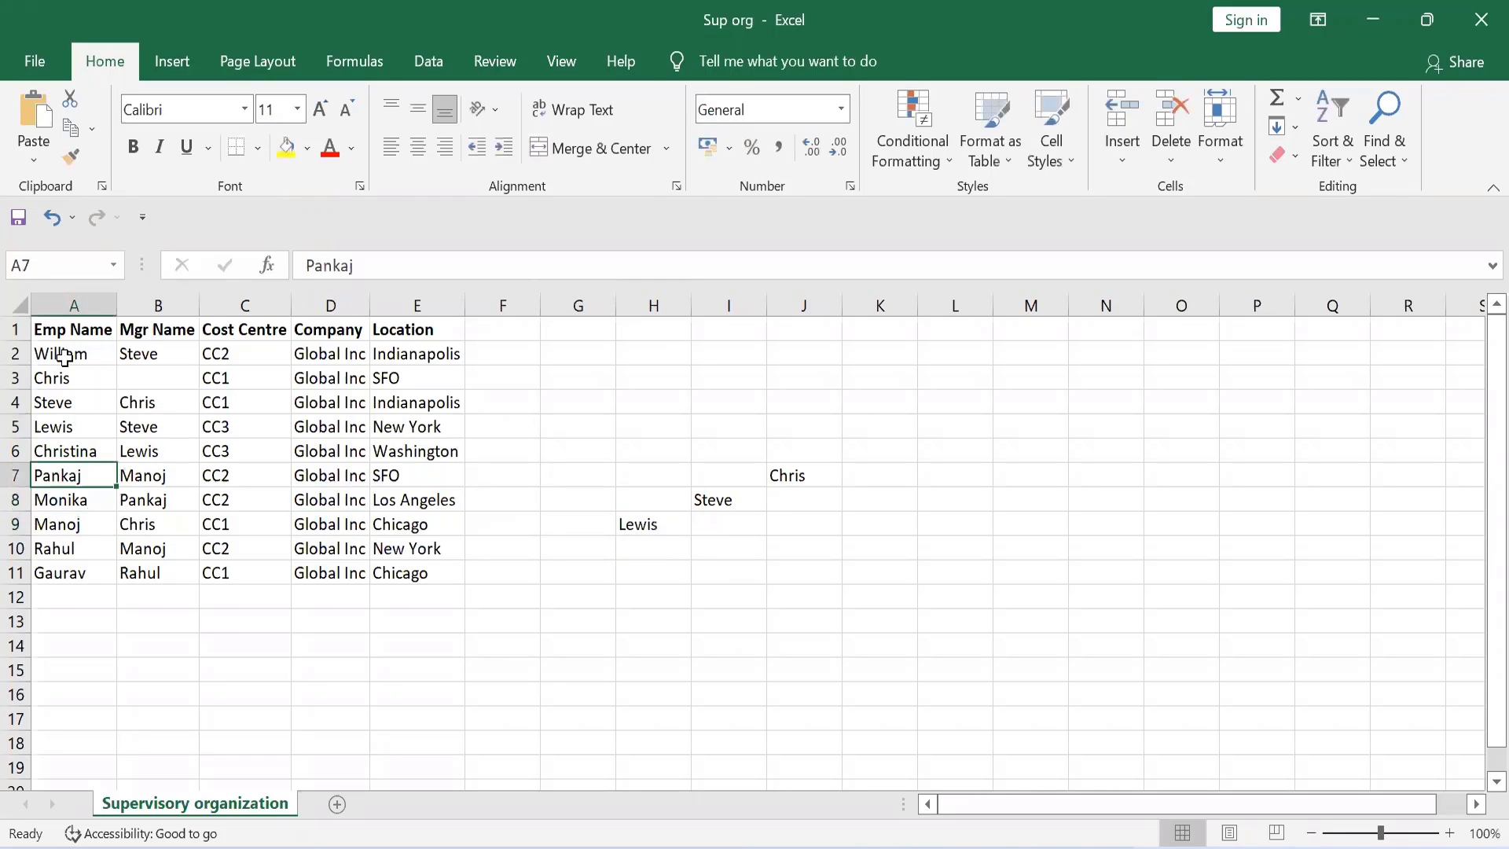
{"action": "key", "text": "Up"}
{"action": "key", "text": "Up"}
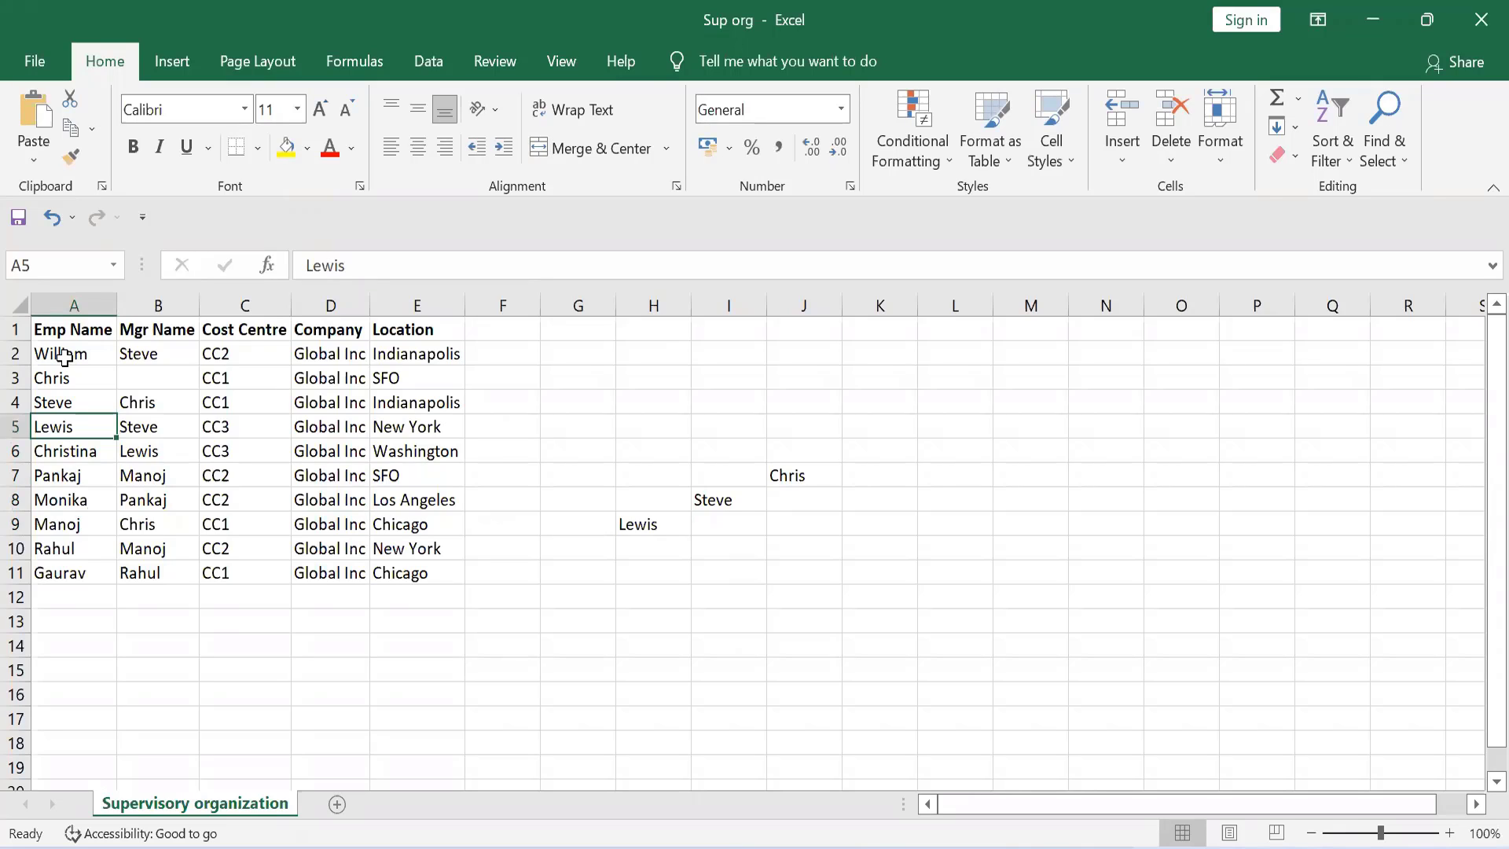
{"action": "key", "text": "Down"}
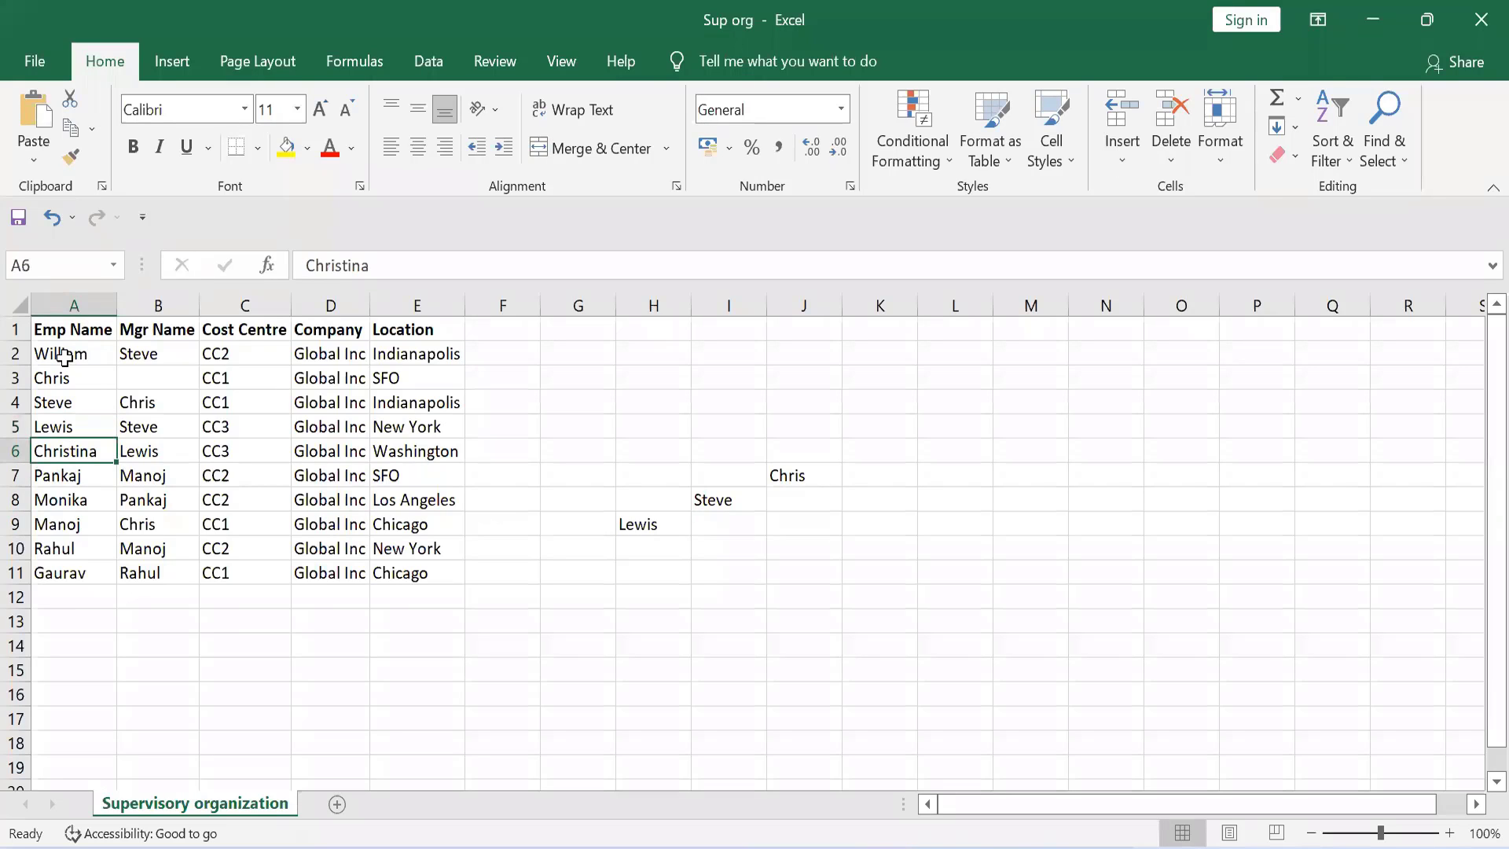
{"action": "key", "text": "Up"}
{"action": "key", "text": "Down"}
{"action": "key", "text": "Right"}
{"action": "key", "text": "Left"}
{"action": "key", "text": "Up"}
{"action": "key", "text": "Up"}
{"action": "key", "text": "Up"}
{"action": "key", "text": "Up"}
{"action": "key", "text": "Down"}
{"action": "key", "text": "Down"}
{"action": "key", "text": "Down"}
{"action": "key", "text": "Down"}
{"action": "key", "text": "Right"}
{"action": "key", "text": "Left"}
{"action": "key", "text": "Right"}
Step: Examine the row 7 employee and the manager entries in B7 and B8 to see whether that employee manages anyone
{"action": "key", "text": "Down"}
{"action": "key", "text": "Down"}
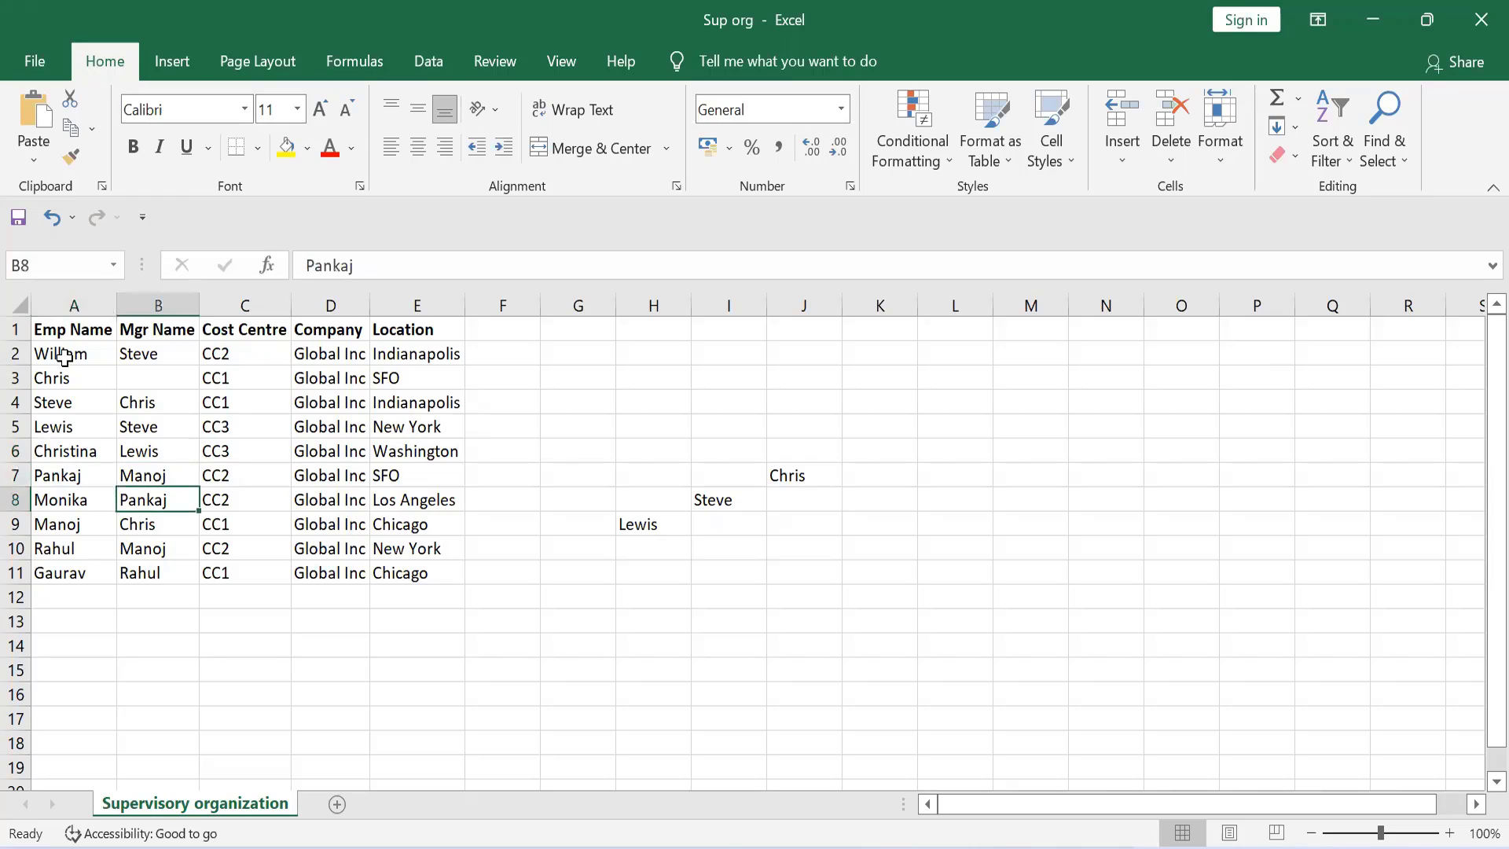
{"action": "key", "text": "Up"}
{"action": "key", "text": "Left"}
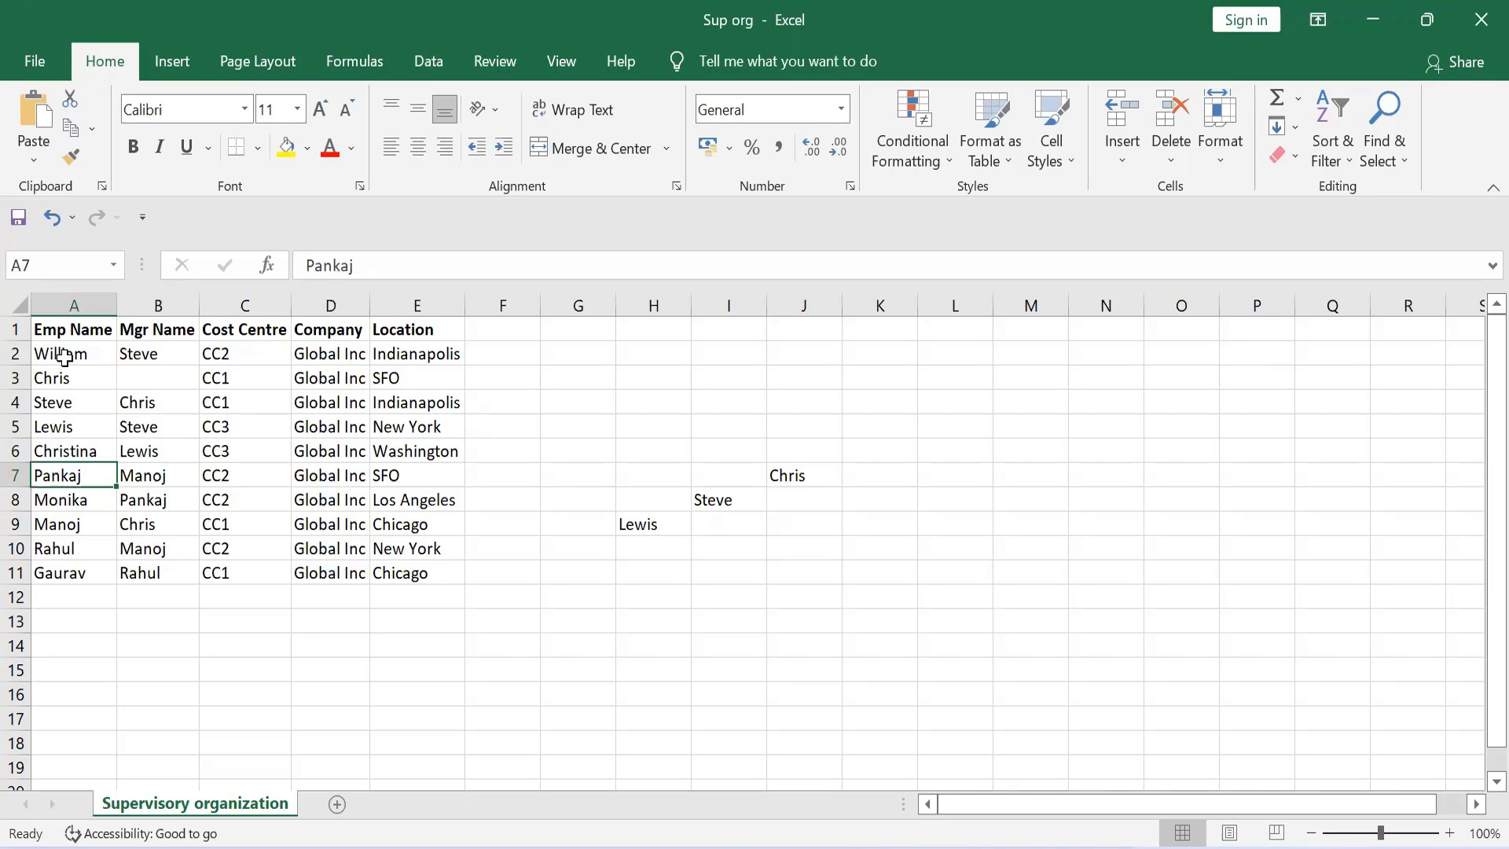
{"action": "key", "text": "Right"}
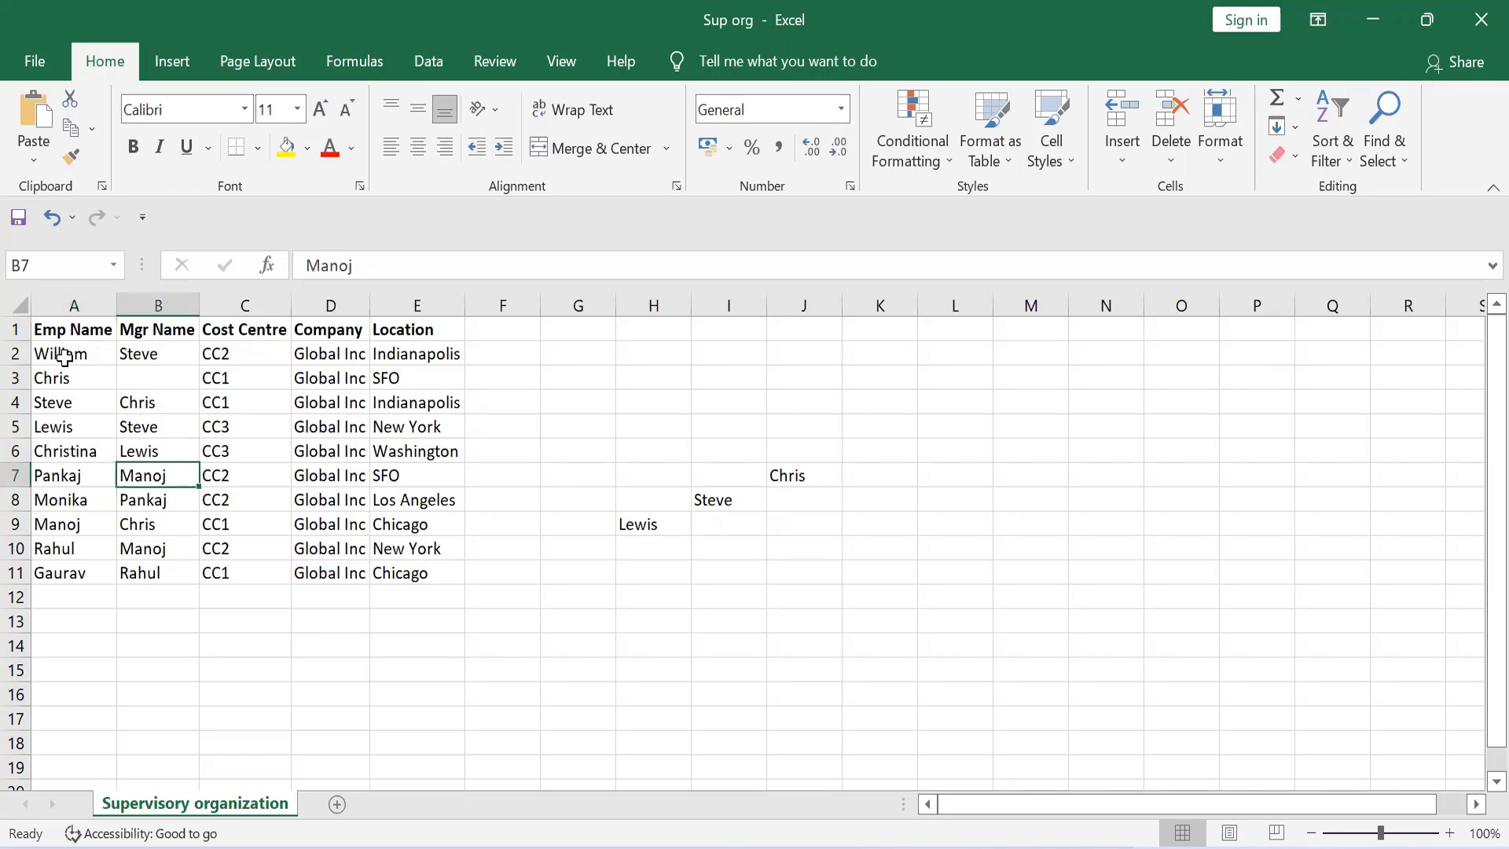
{"action": "key", "text": "Left"}
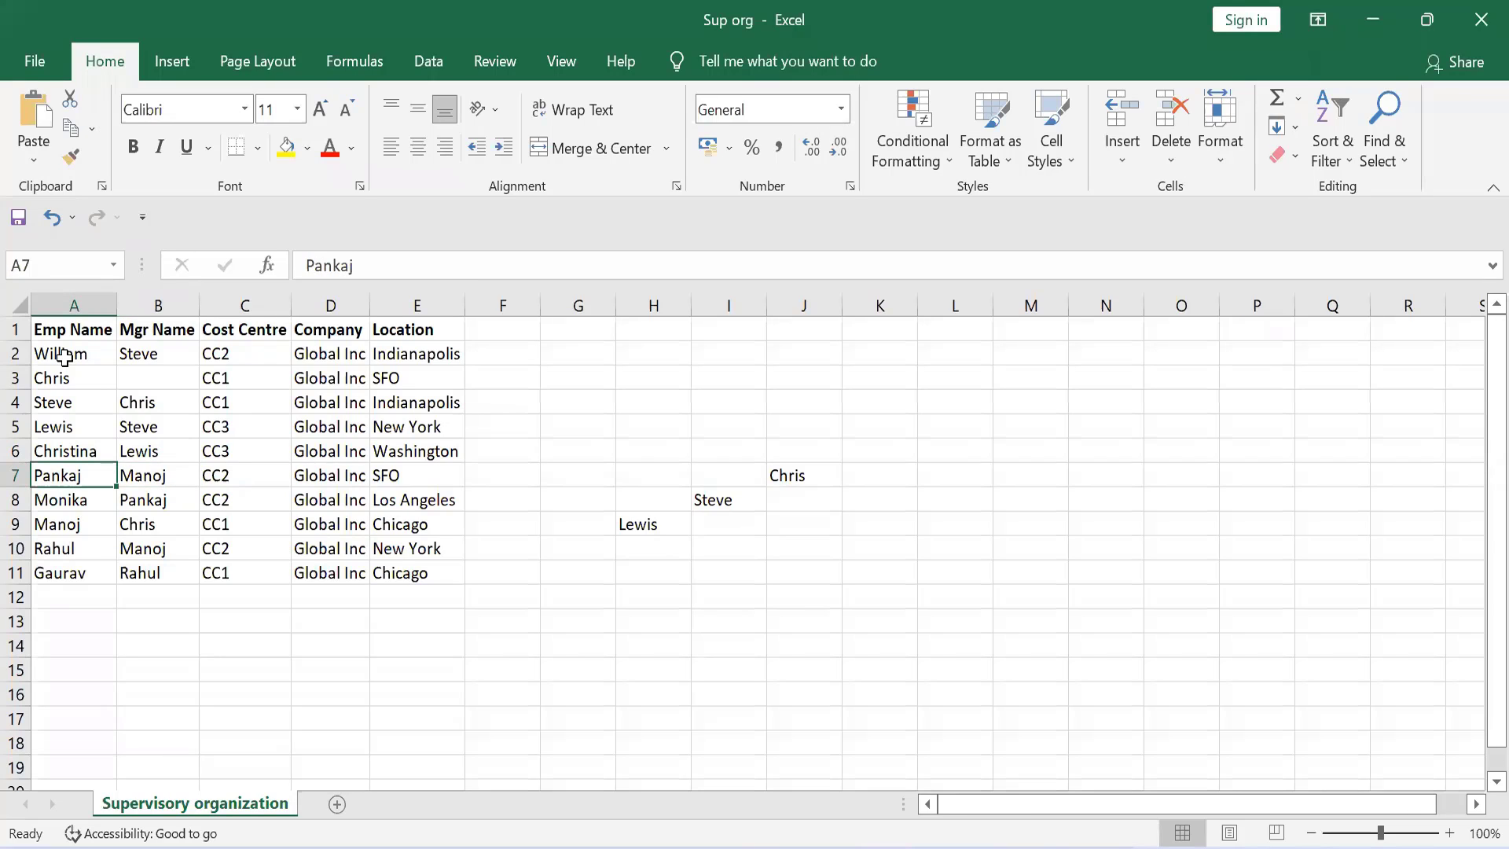
{"action": "key", "text": "Right"}
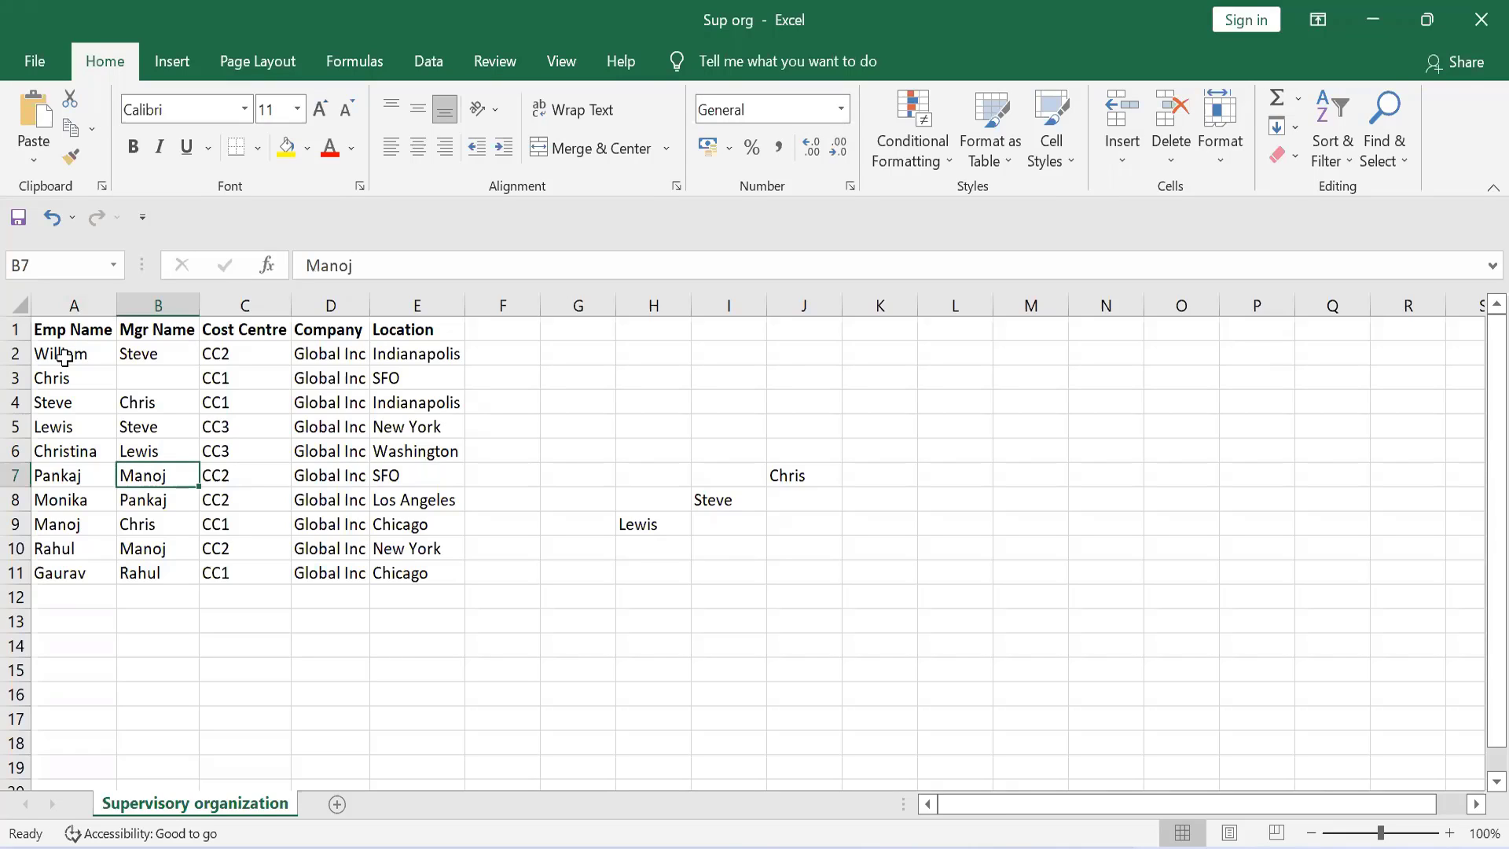
{"action": "key", "text": "Left"}
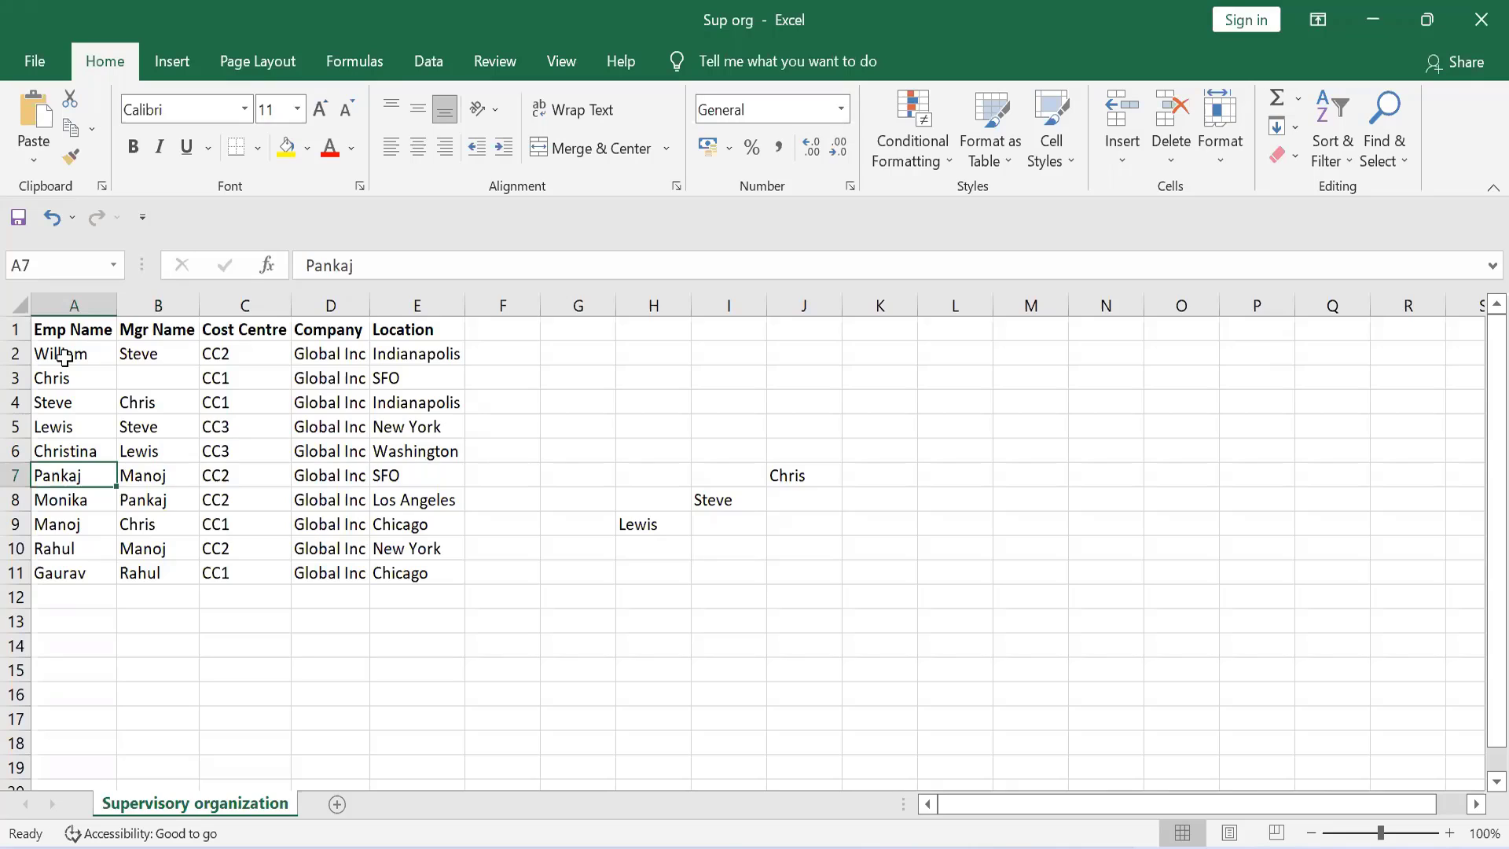
Step: Enter the row 9 employee's name in cell K8 as a second node beneath the top node in J7
{"action": "key", "text": "Down"}
{"action": "key", "text": "Down"}
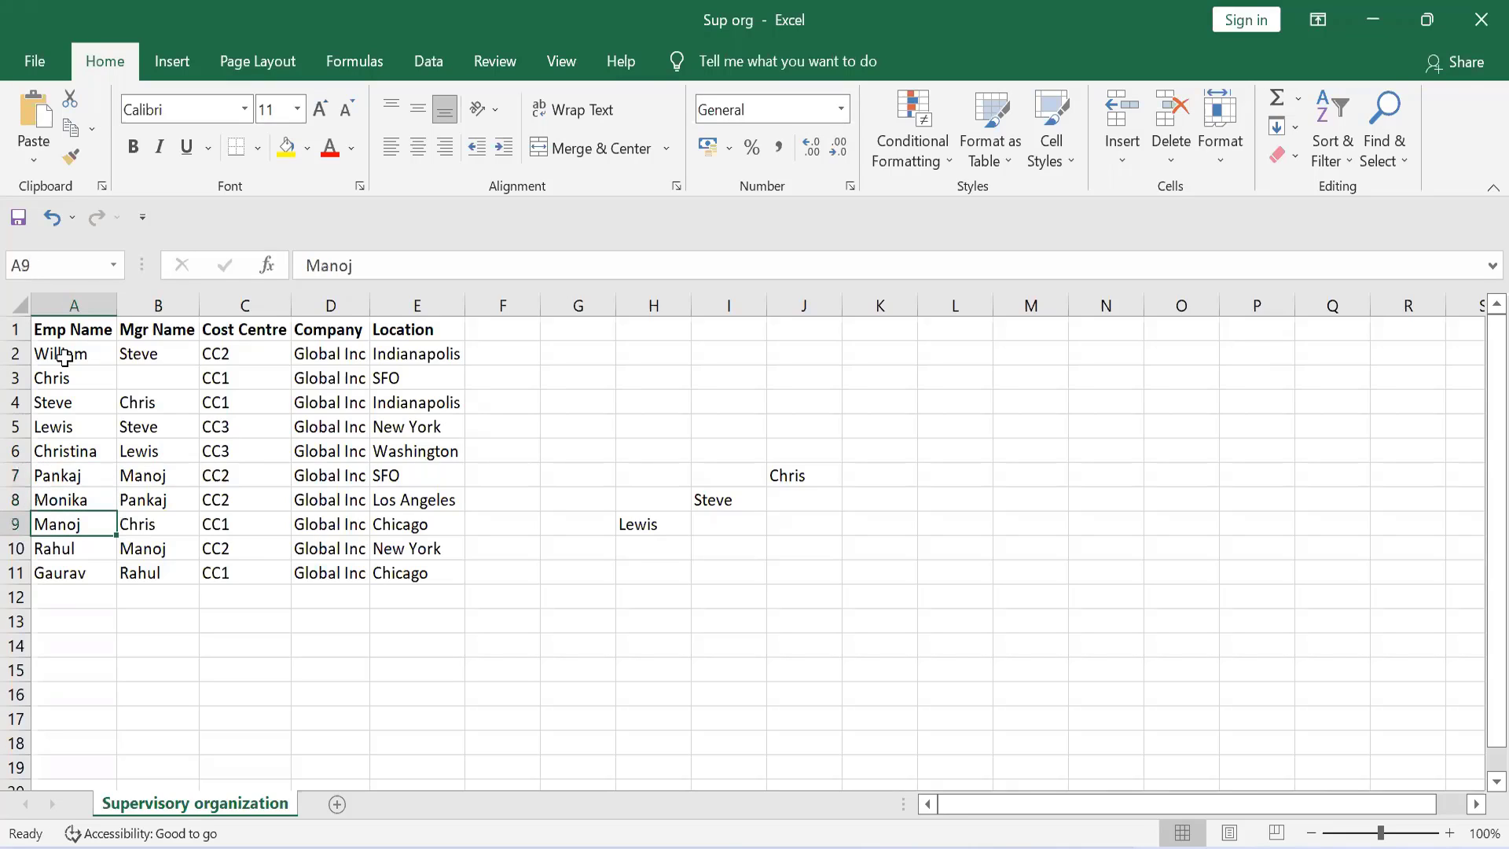
{"action": "key", "text": "Right"}
{"action": "key", "text": "Right"}
{"action": "key", "text": "Right"}
{"action": "key", "text": "Right"}
{"action": "key", "text": "Right"}
{"action": "key", "text": "Right"}
{"action": "key", "text": "Right"}
{"action": "key", "text": "Right"}
{"action": "key", "text": "Right"}
{"action": "key", "text": "Right"}
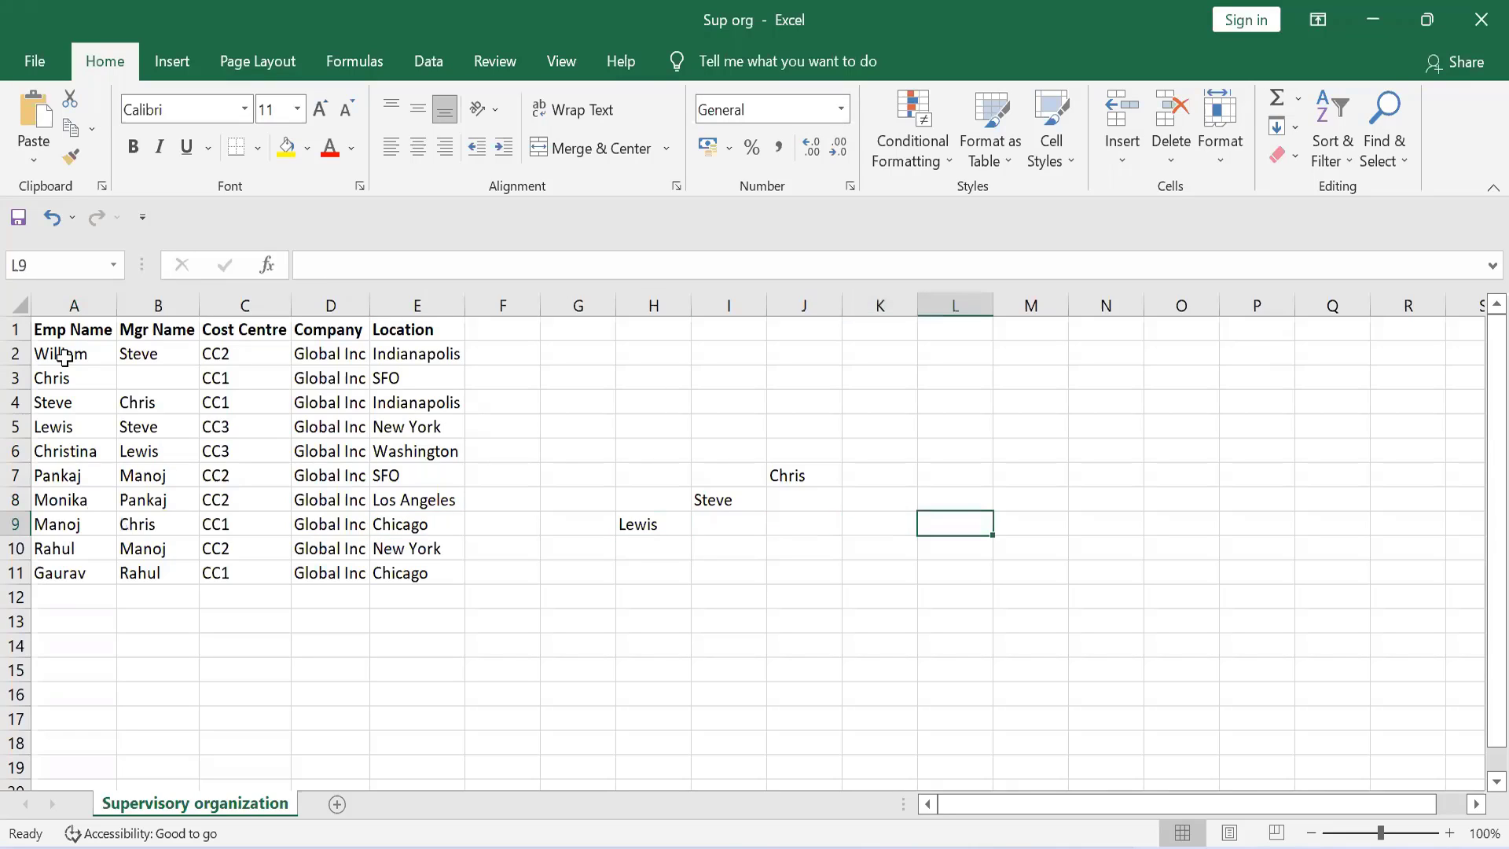
{"action": "key", "text": "Up"}
{"action": "type", "text": "M"}
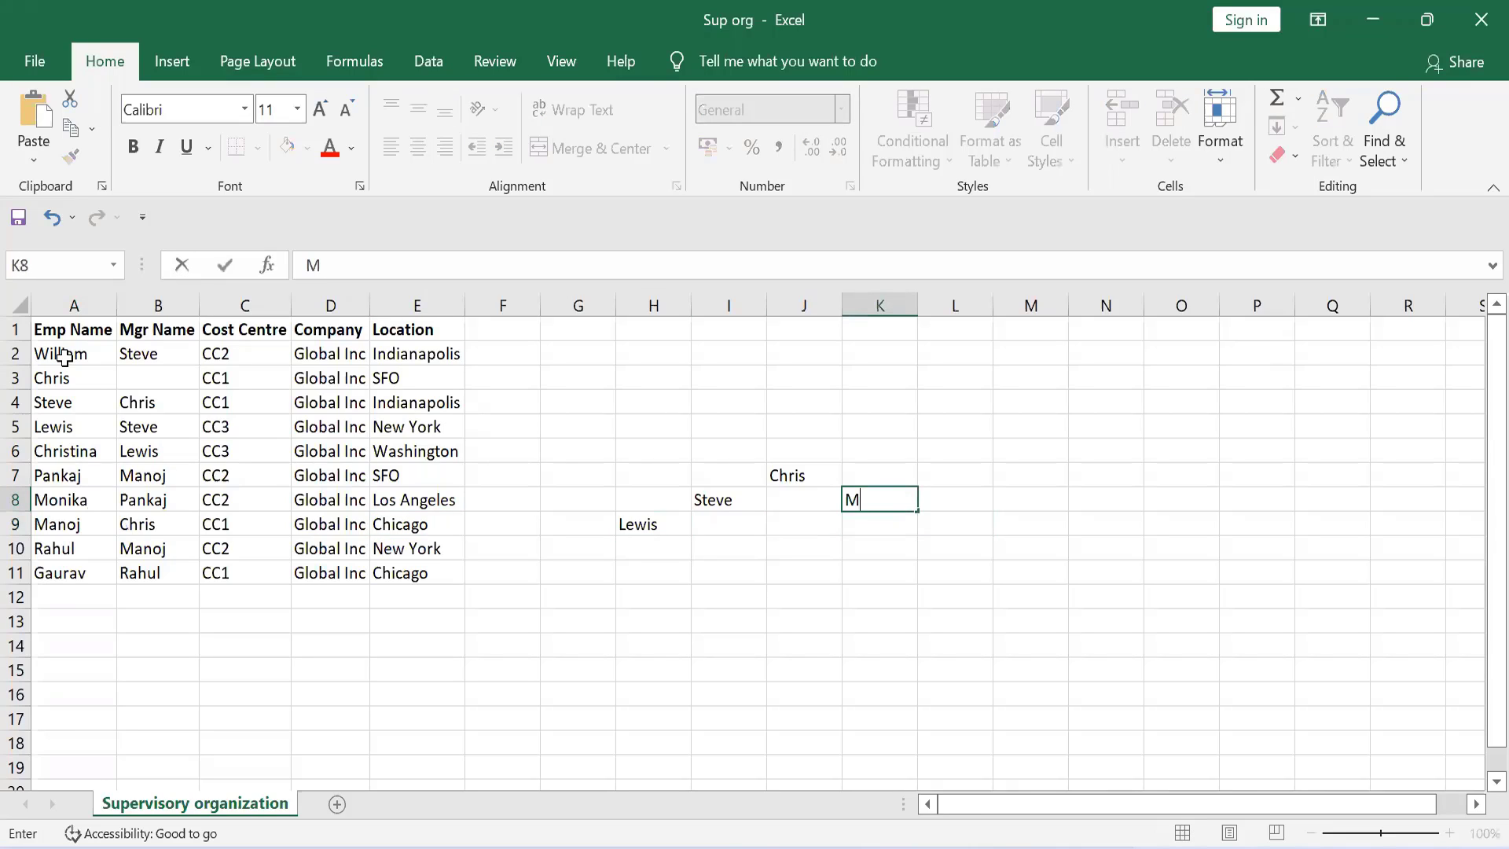
{"action": "type", "text": "anoj"}
{"action": "key", "text": "Return"}
Step: Check the manager in row 7 and enter the row 7 employee's name in cell L9, one level below K8
{"action": "key", "text": "Left"}
{"action": "key", "text": "Home"}
{"action": "key", "text": "Up"}
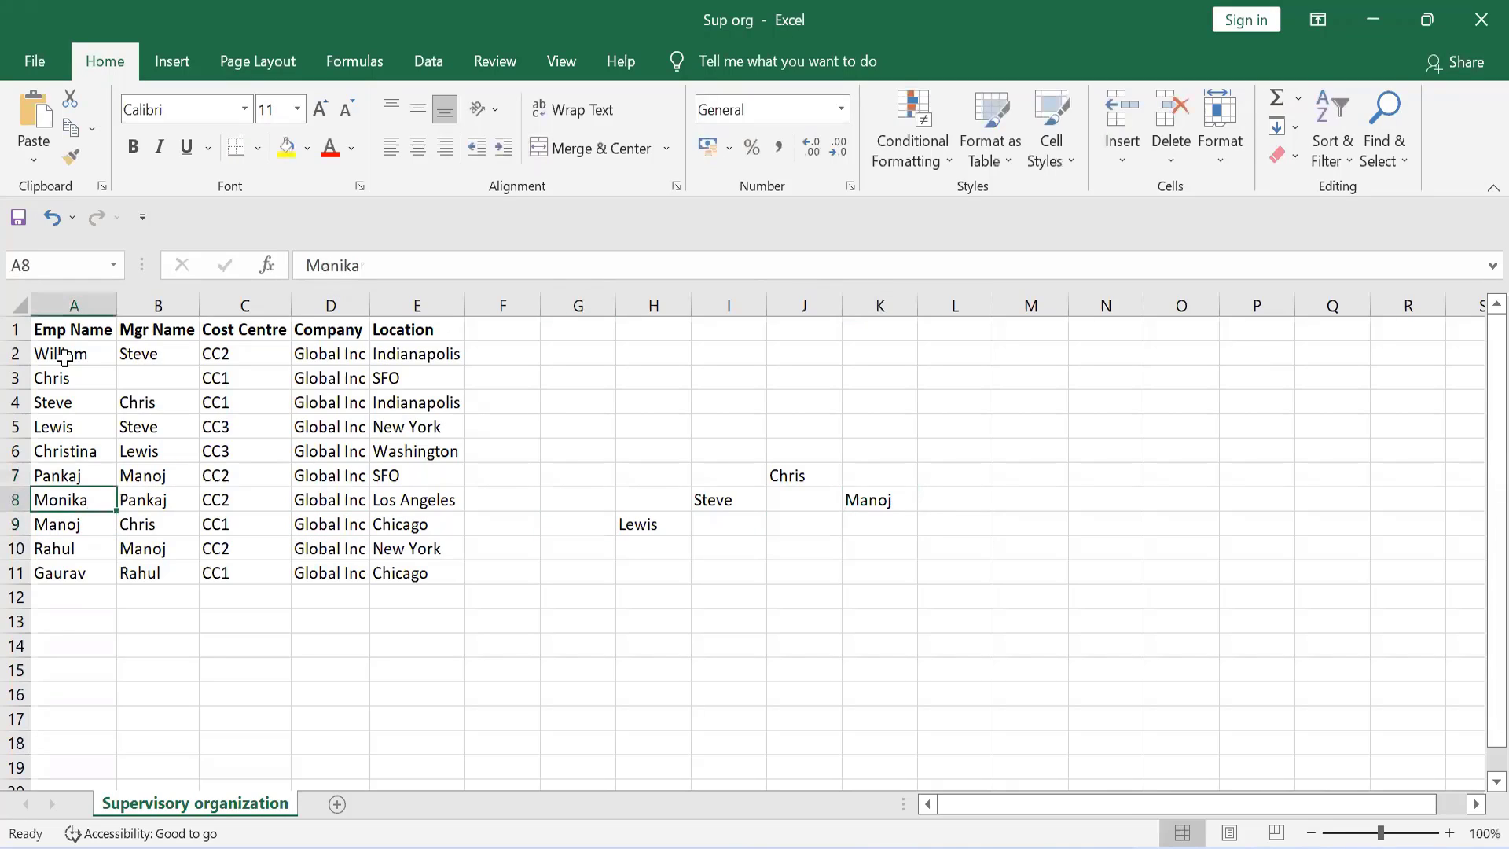
{"action": "key", "text": "Up"}
{"action": "key", "text": "Up"}
{"action": "key", "text": "Down"}
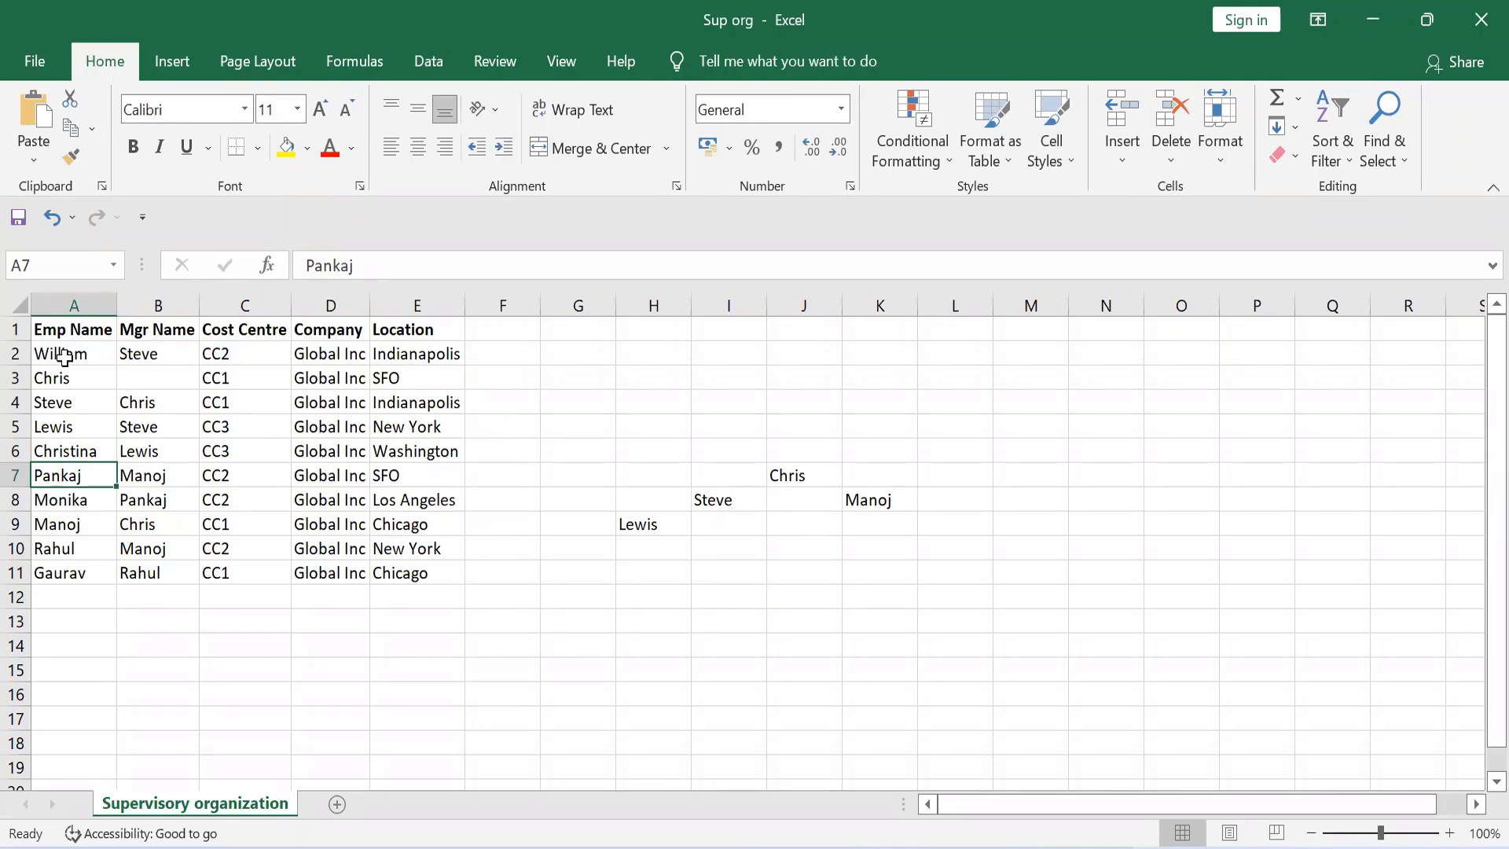
{"action": "key", "text": "Right"}
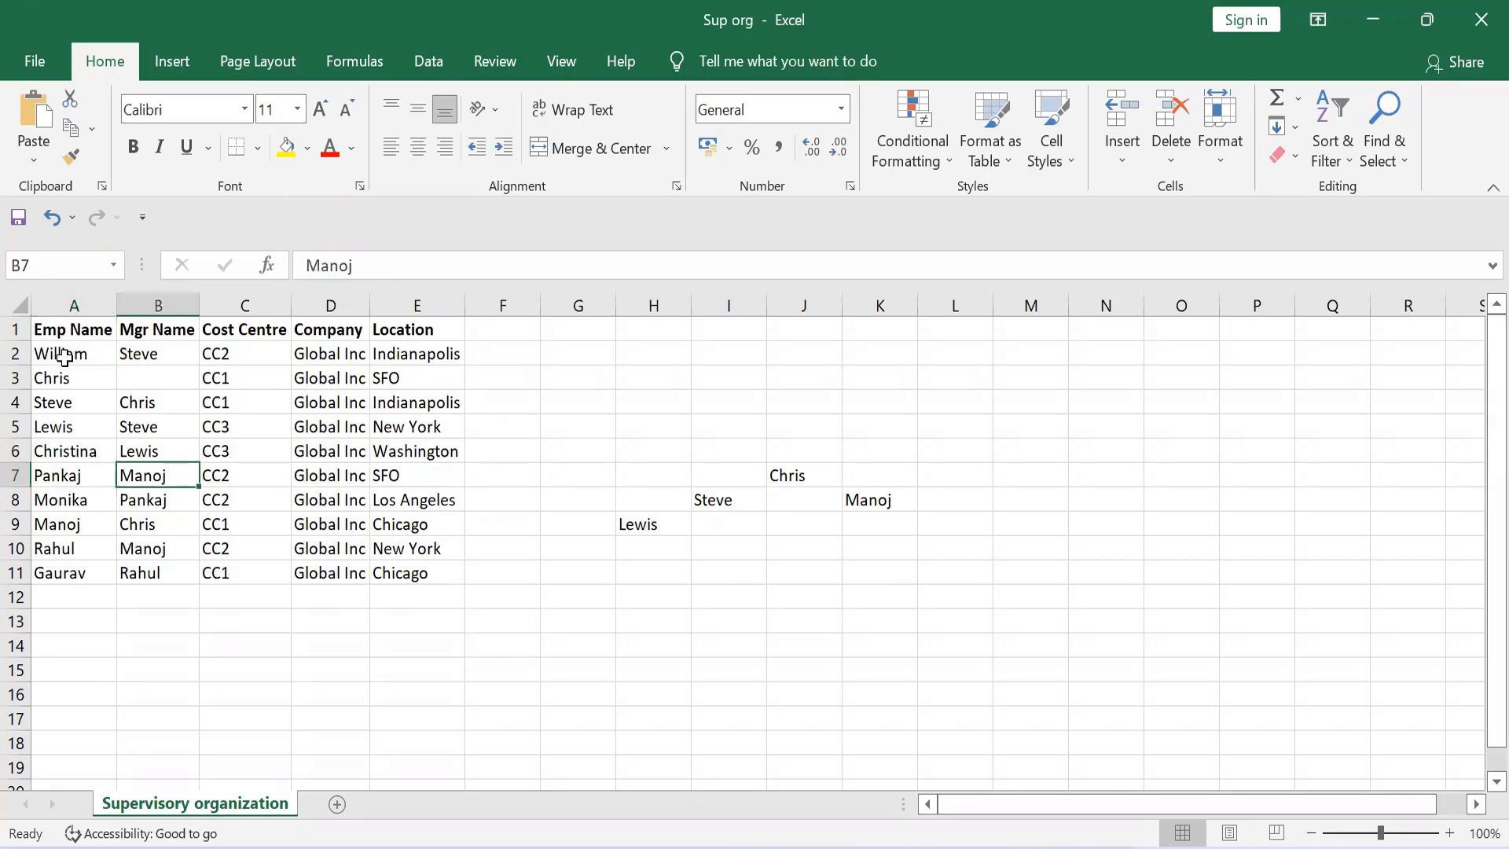
{"action": "key", "text": "Right"}
{"action": "key", "text": "Right"}
{"action": "key", "text": "Right"}
{"action": "key", "text": "Right"}
{"action": "key", "text": "Right"}
{"action": "key", "text": "Right"}
{"action": "key", "text": "Right"}
{"action": "key", "text": "Right"}
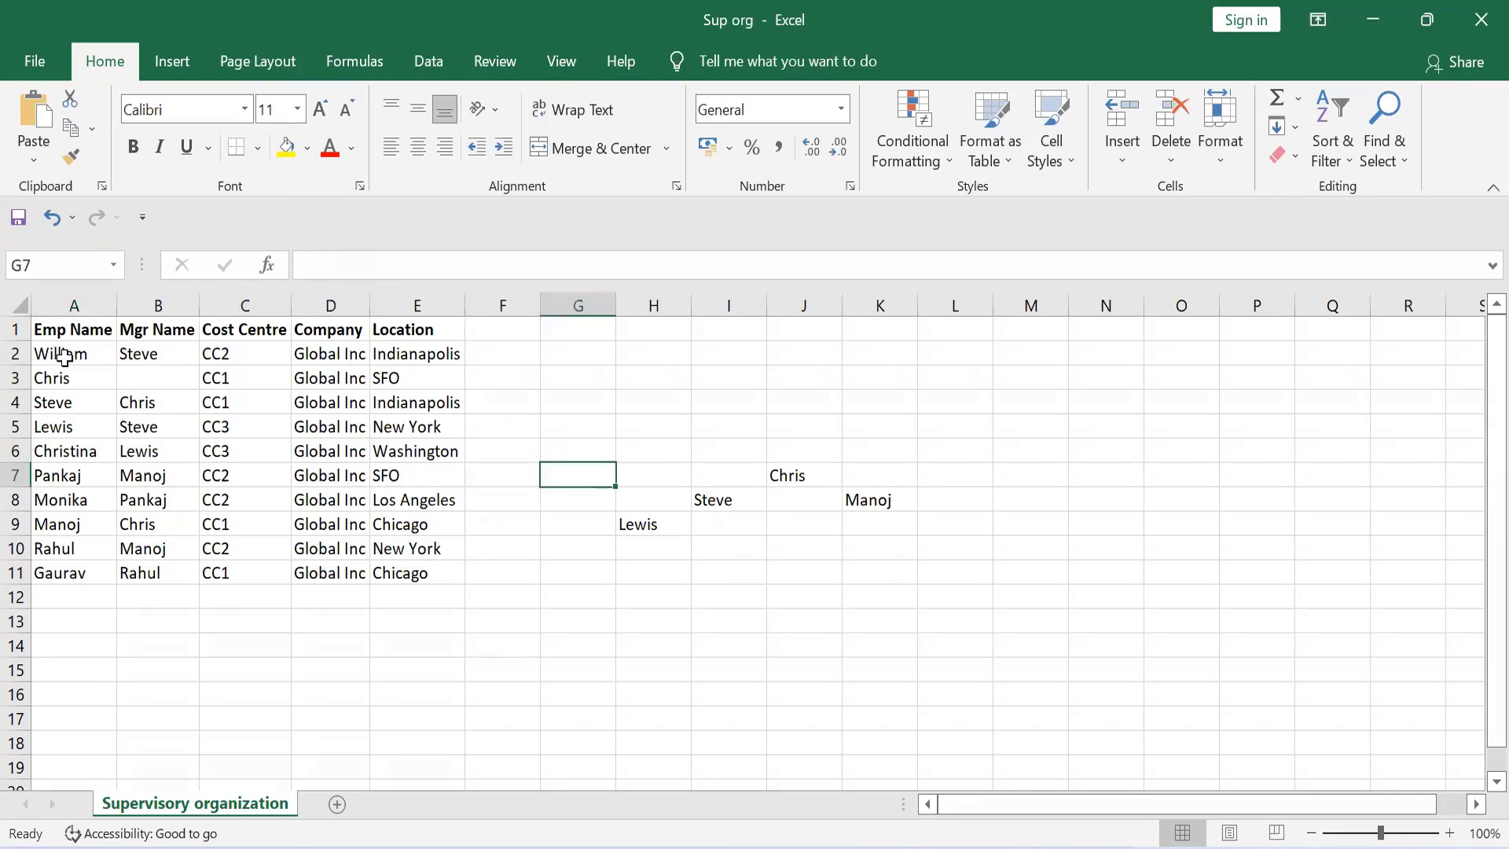
{"action": "key", "text": "Right"}
{"action": "key", "text": "Down"}
{"action": "key", "text": "Down"}
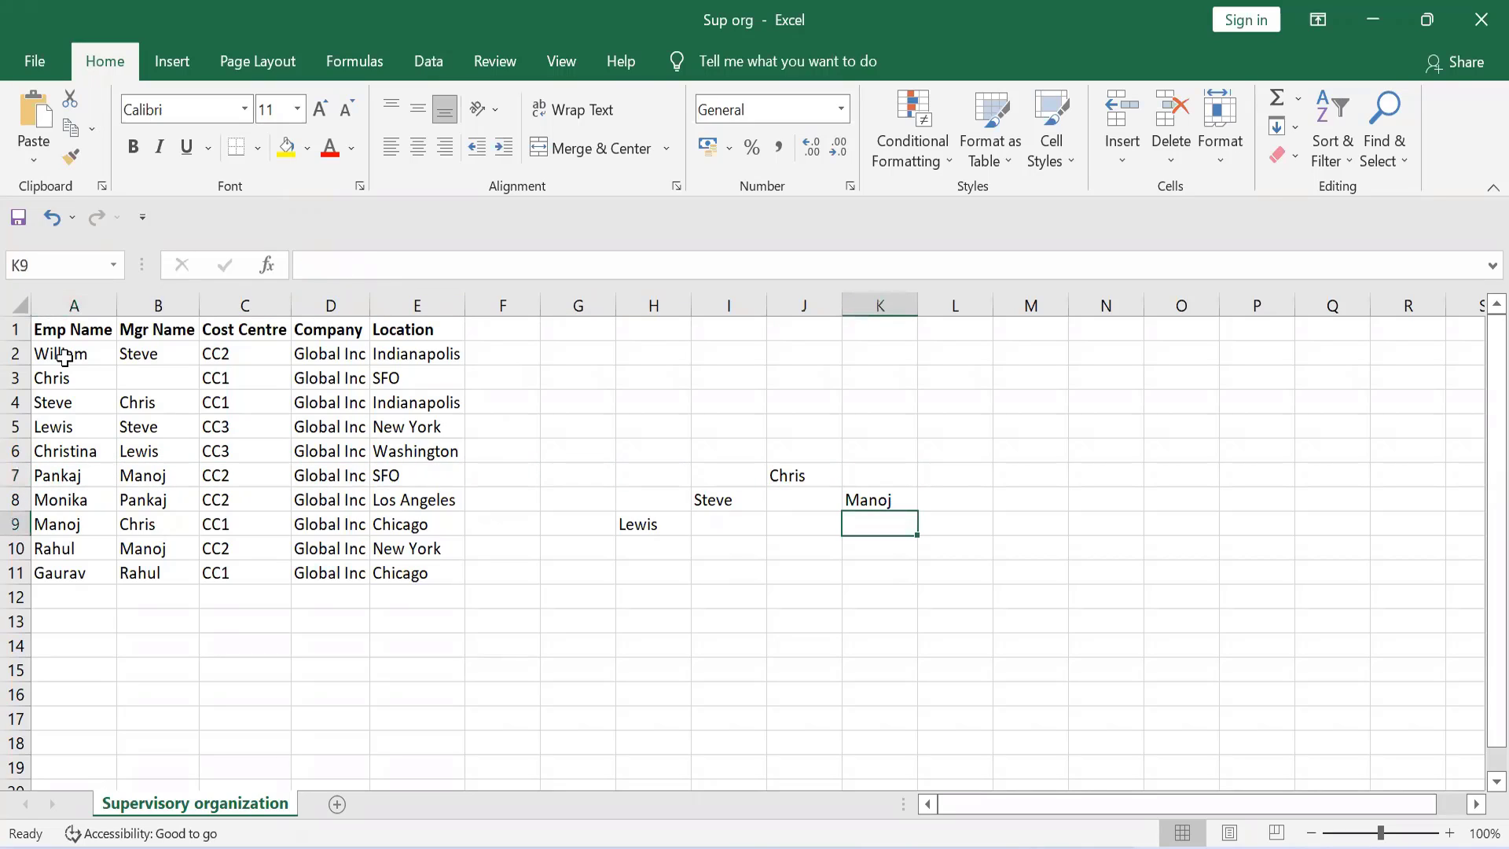
{"action": "key", "text": "Right"}
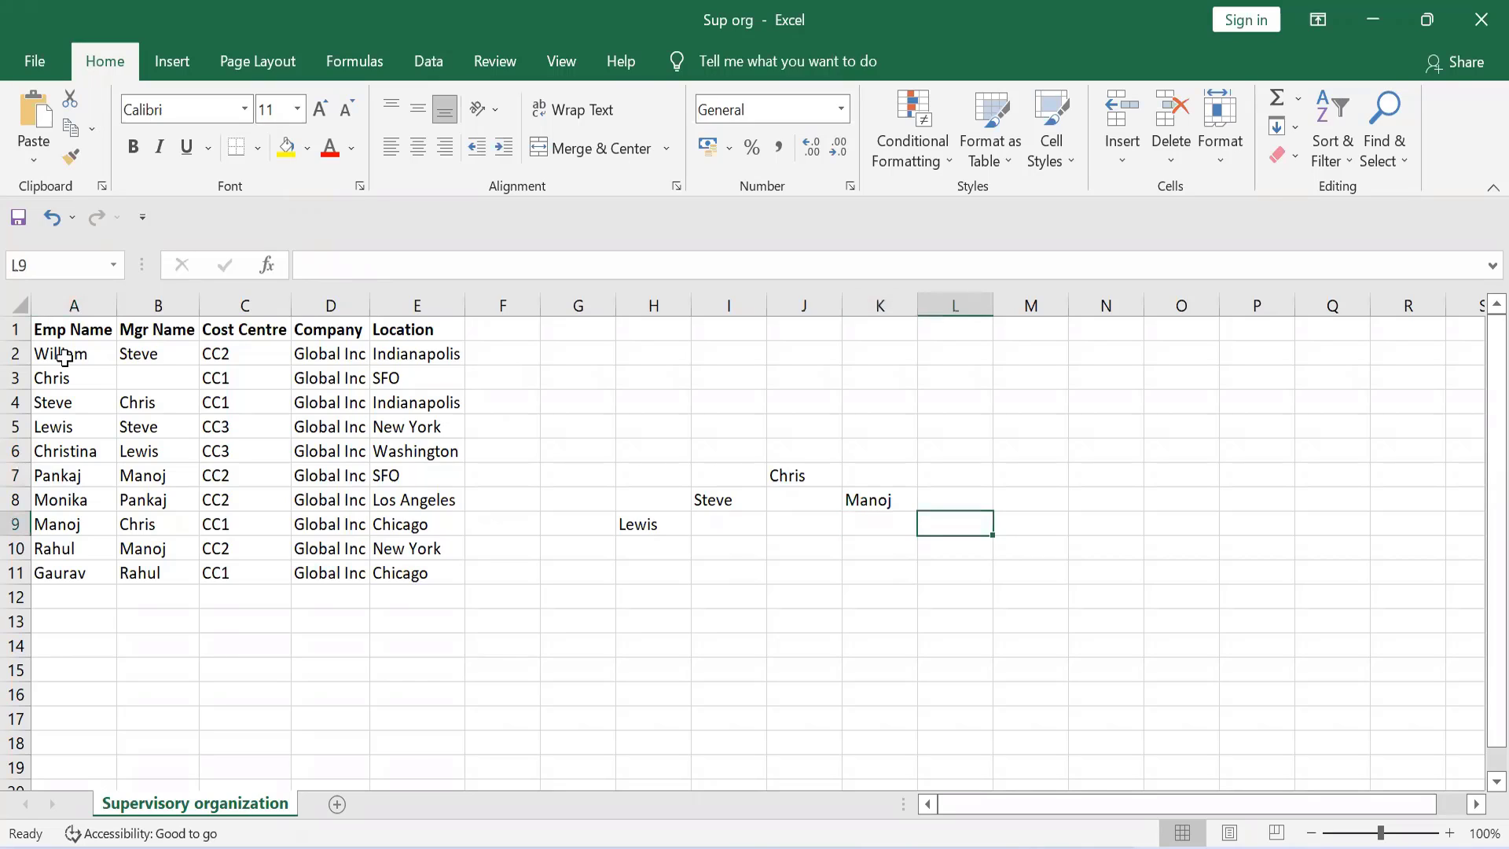
{"action": "type", "text": "Pankaj"}
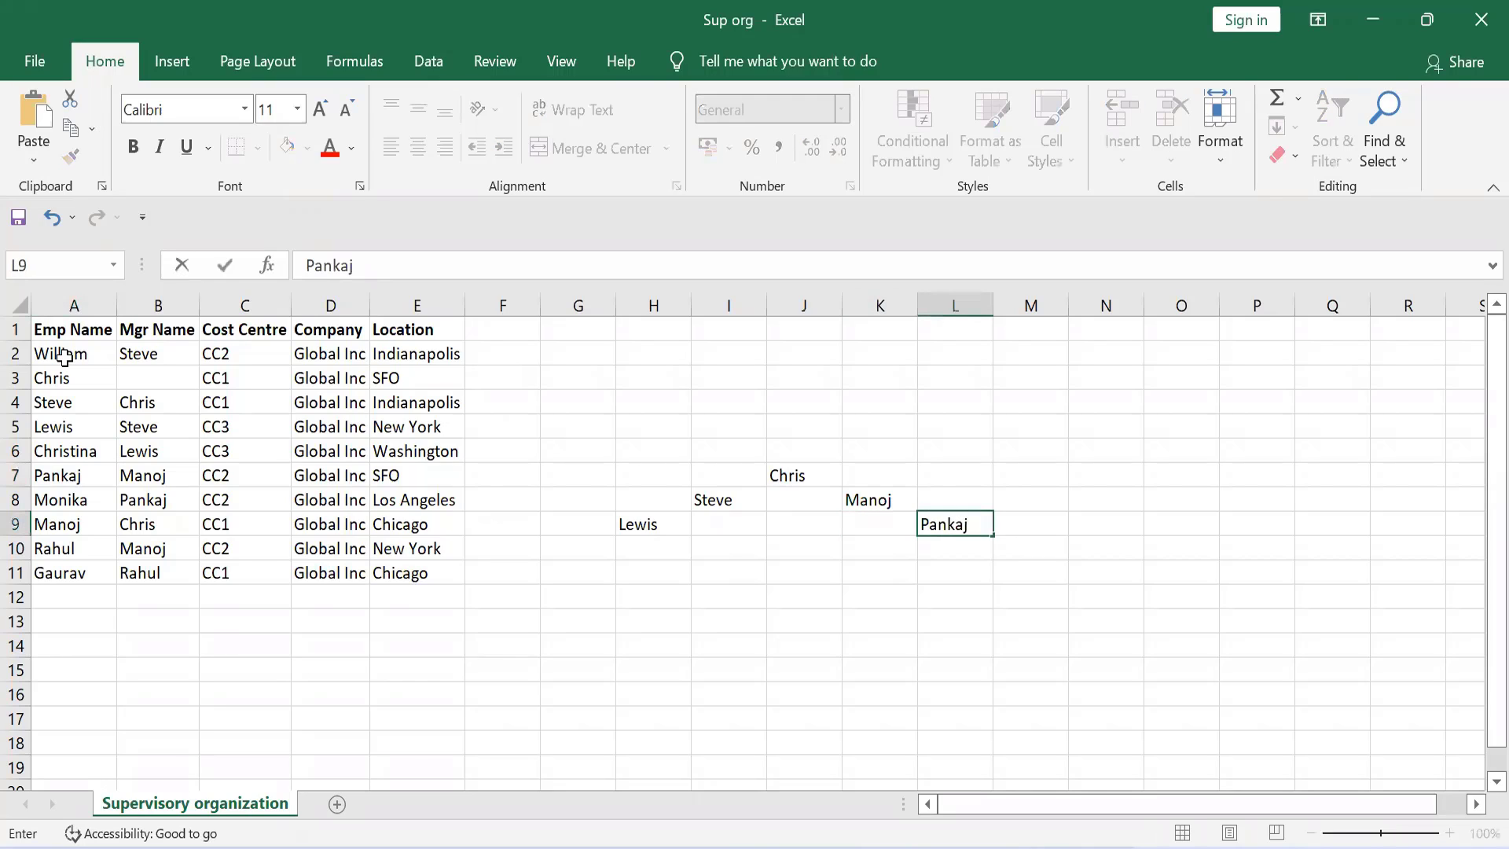
{"action": "key", "text": "Return"}
Step: Review the row 8 employee against the manager column and match the row 9 employee with the node in K8
{"action": "key", "text": "ctrl+Left"}
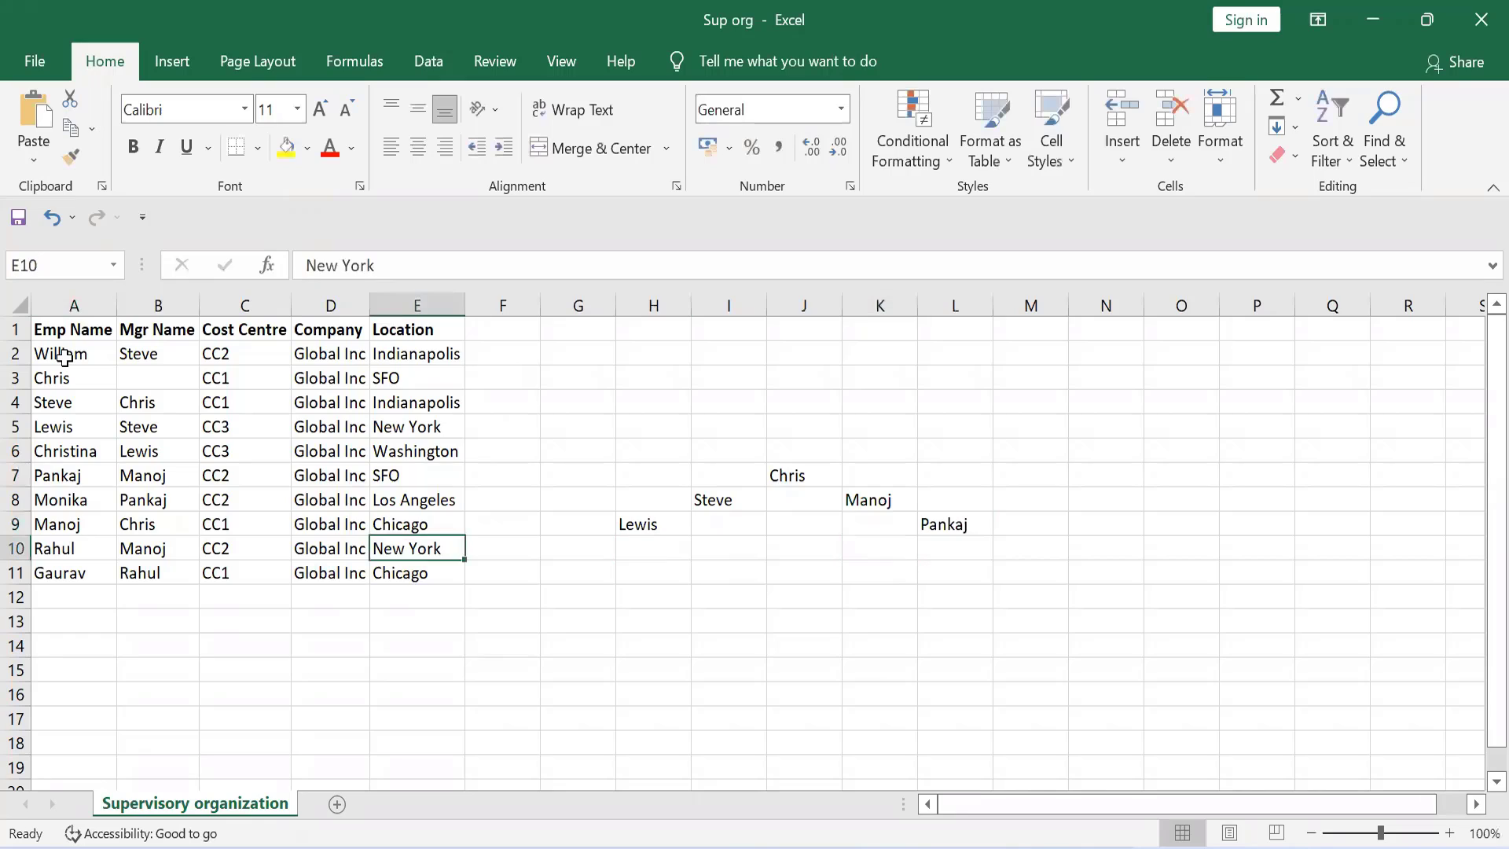
{"action": "key", "text": "ctrl+Left"}
{"action": "key", "text": "Up"}
{"action": "key", "text": "Up"}
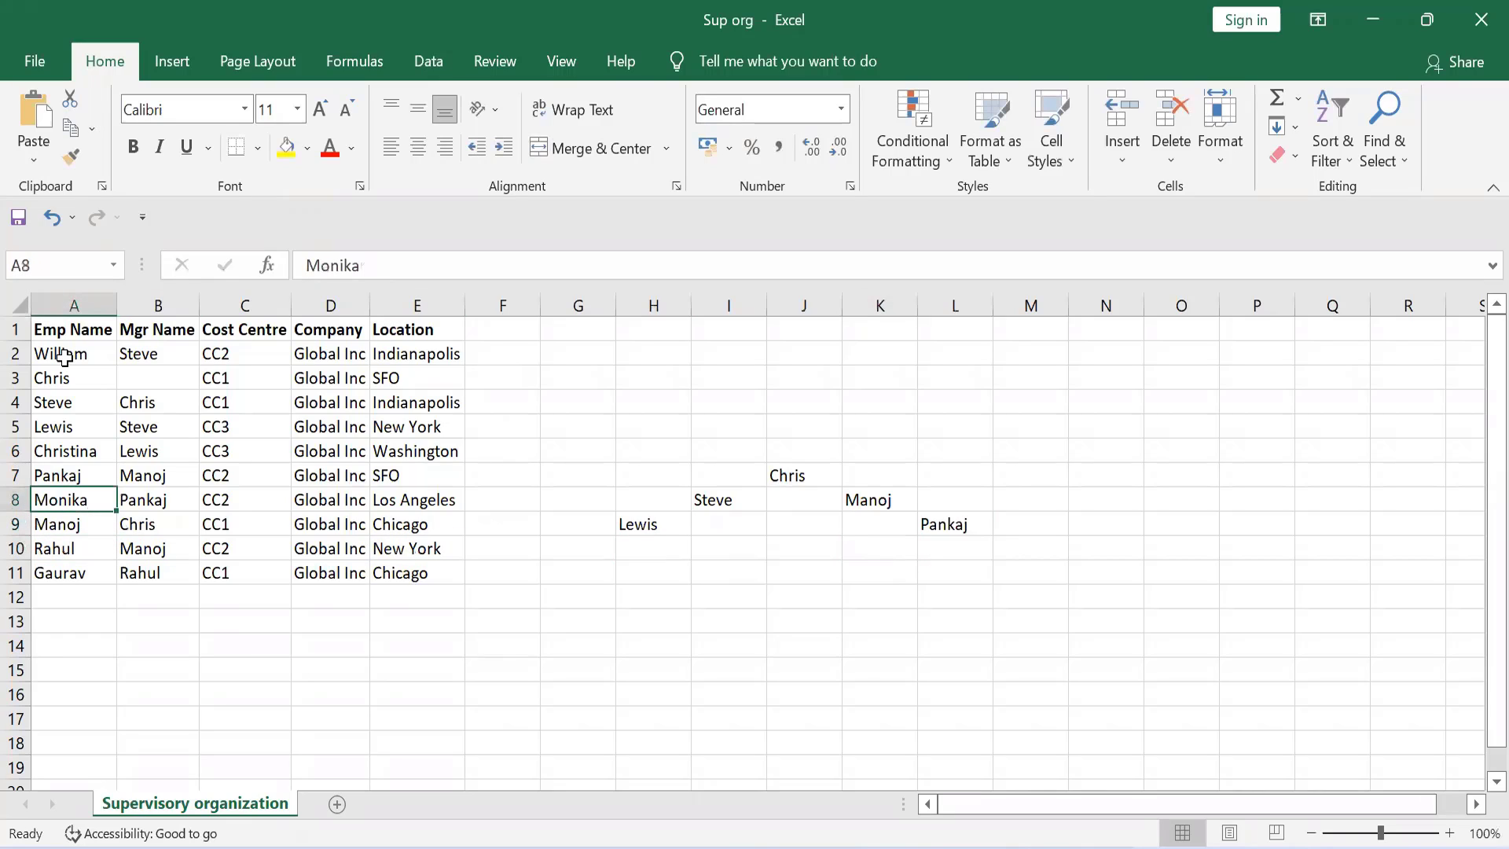
{"action": "key", "text": "Up"}
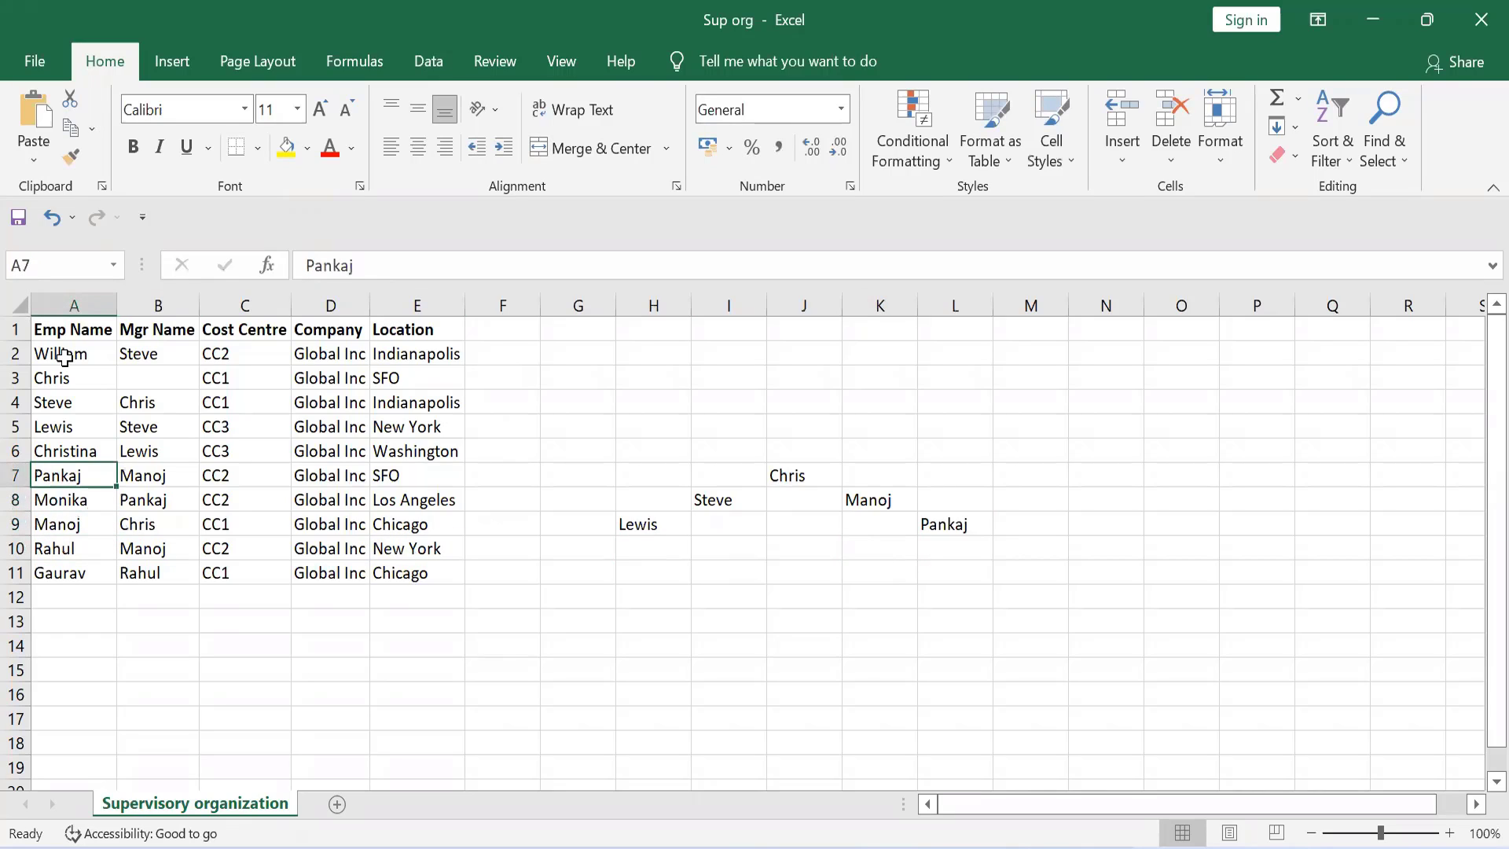
{"action": "key", "text": "Right"}
{"action": "key", "text": "Down"}
{"action": "key", "text": "Left"}
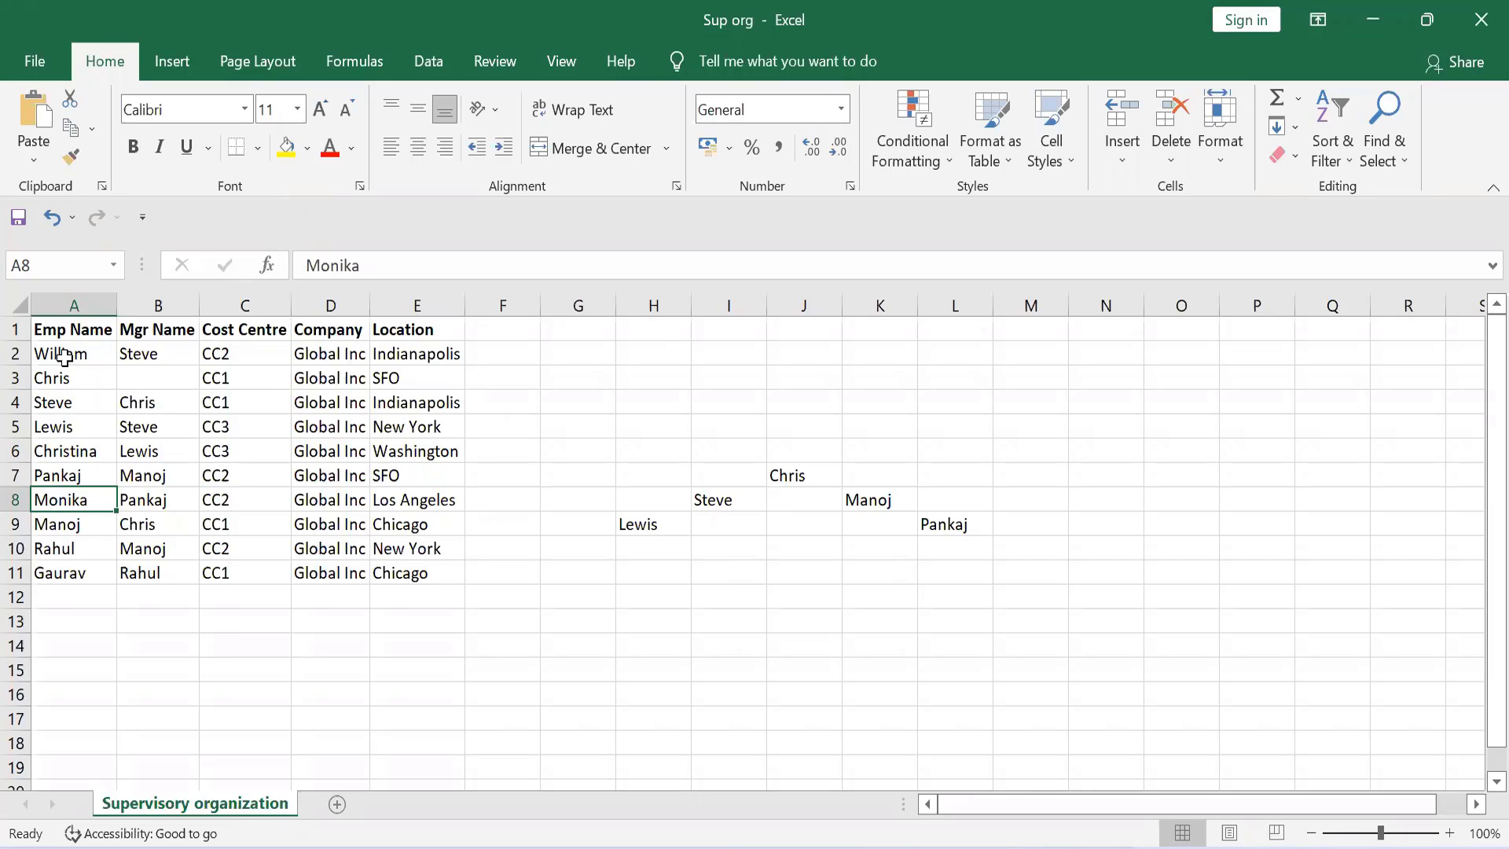
{"action": "left_click", "coordinate": [67, 531]}
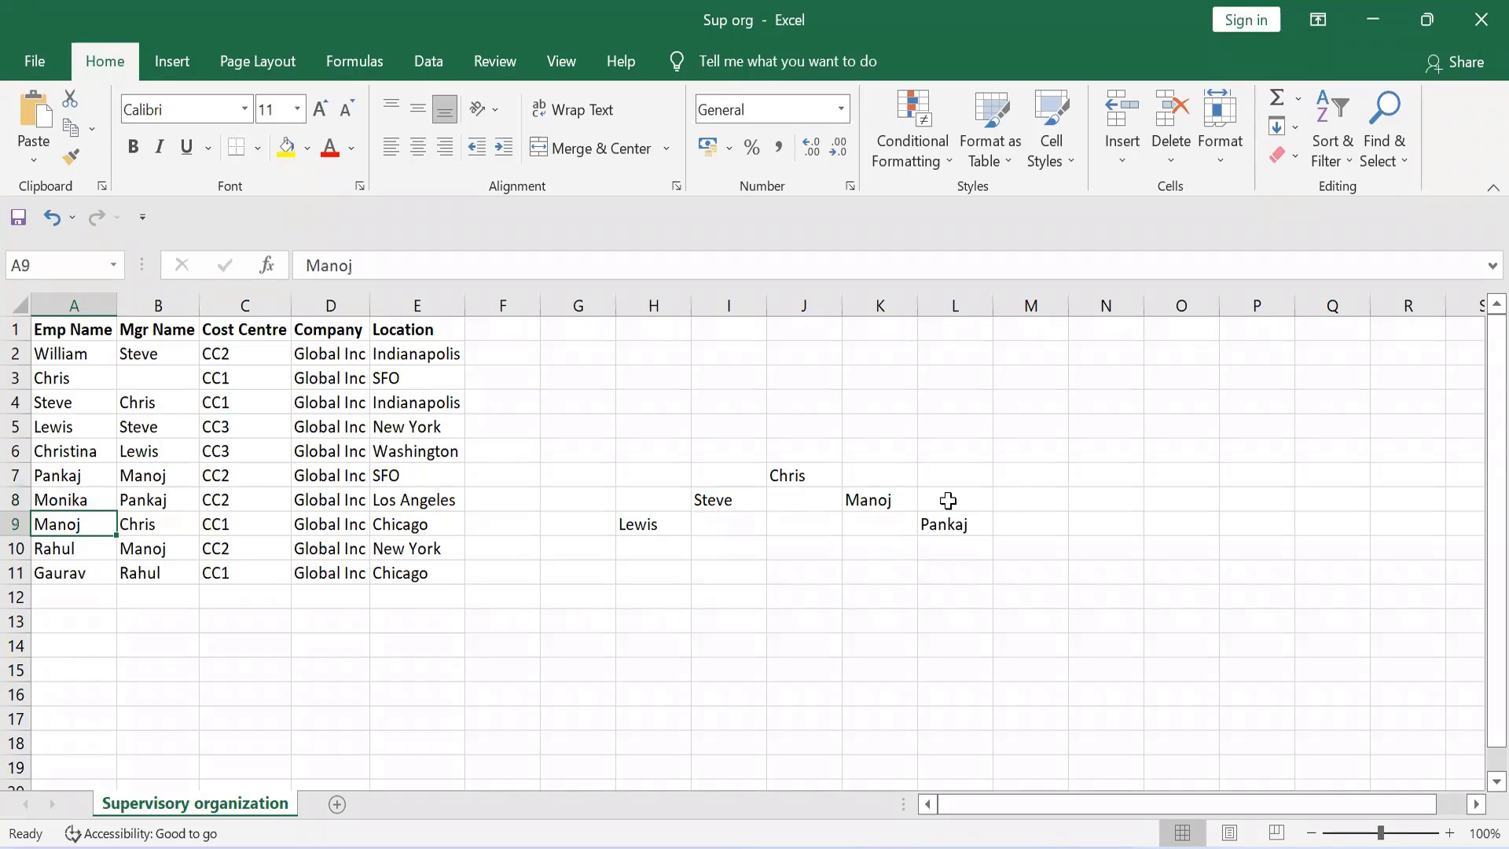
{"action": "left_click", "coordinate": [856, 495]}
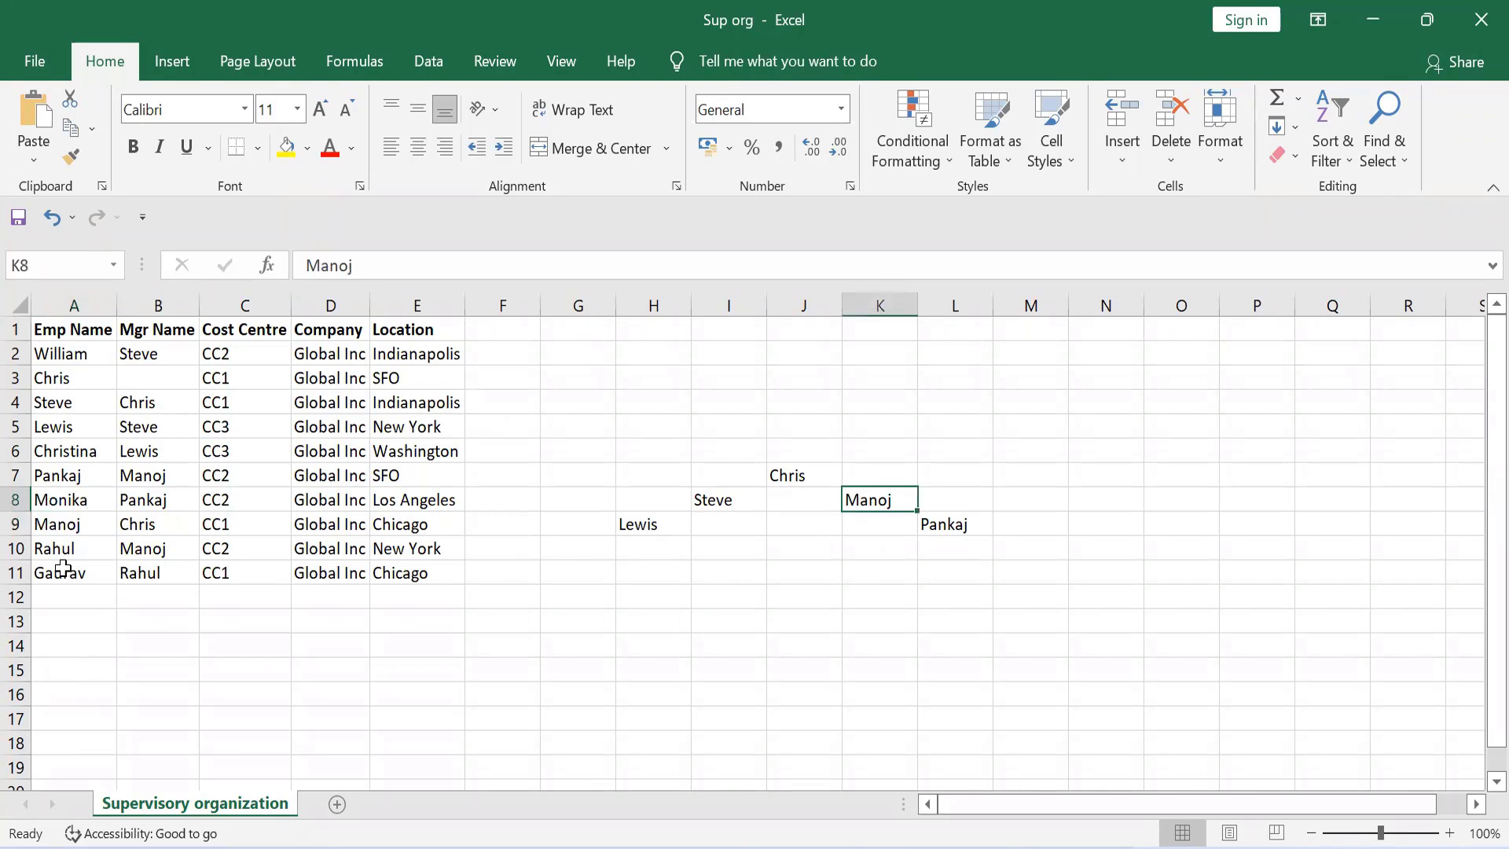
Step: Enter the row 10 employee's name in cell K9, directly below the node in K8
{"action": "left_click", "coordinate": [60, 541]}
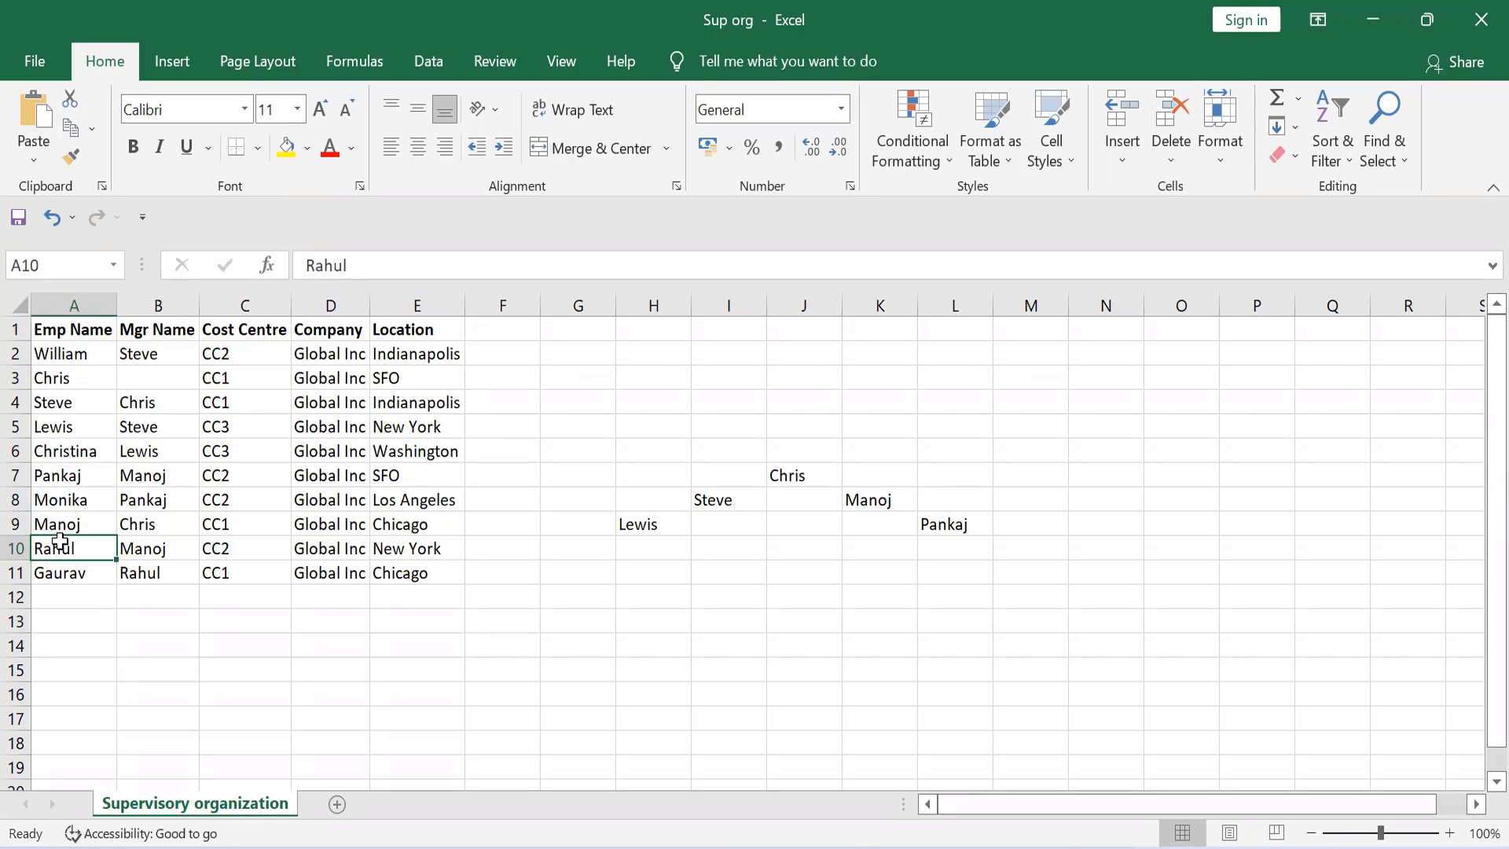
{"action": "left_click", "coordinate": [881, 534]}
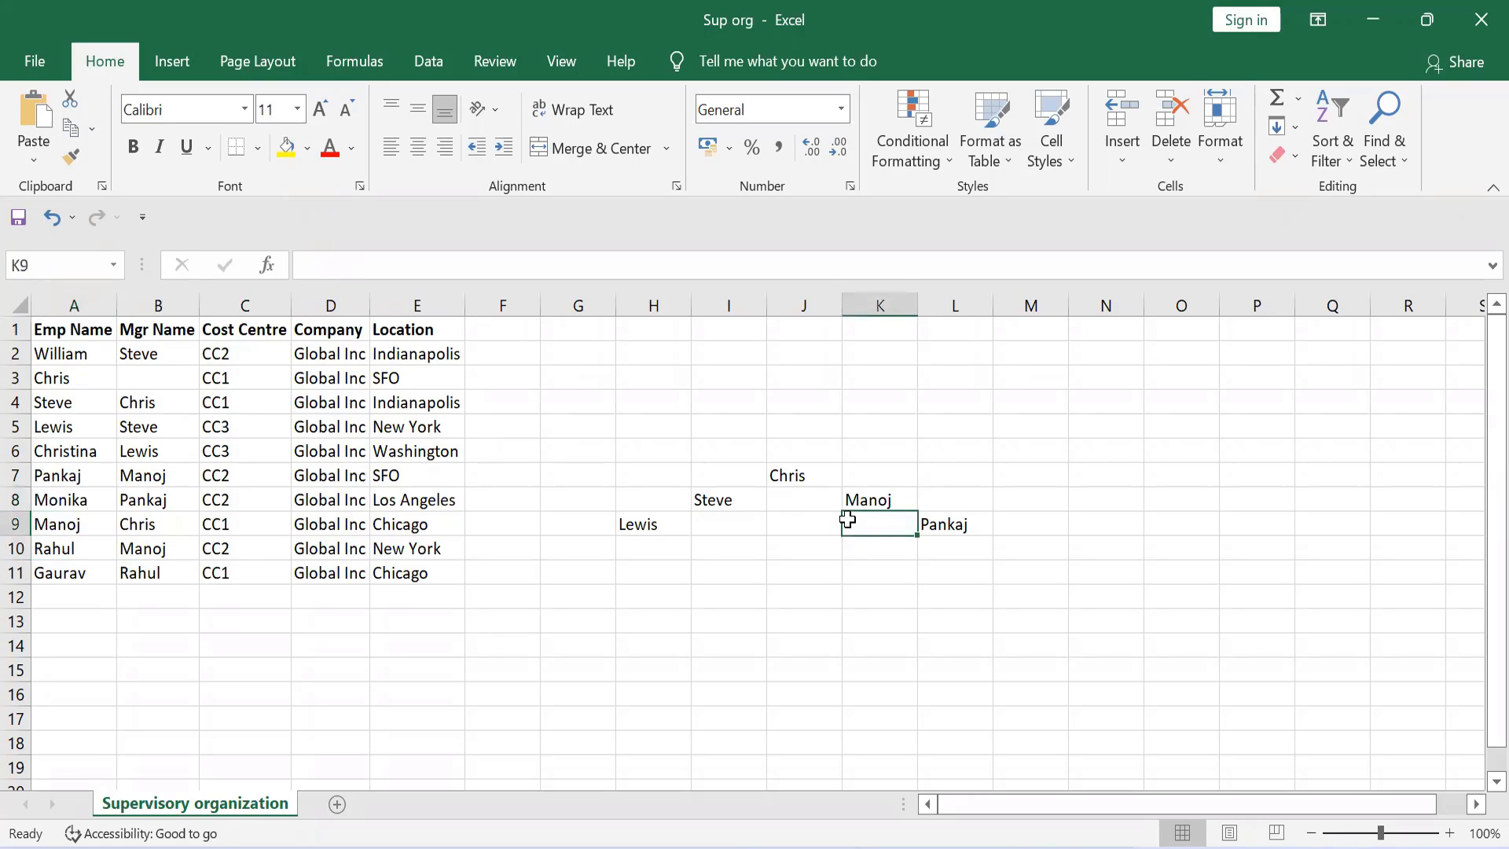
{"action": "type", "text": "Rahul"}
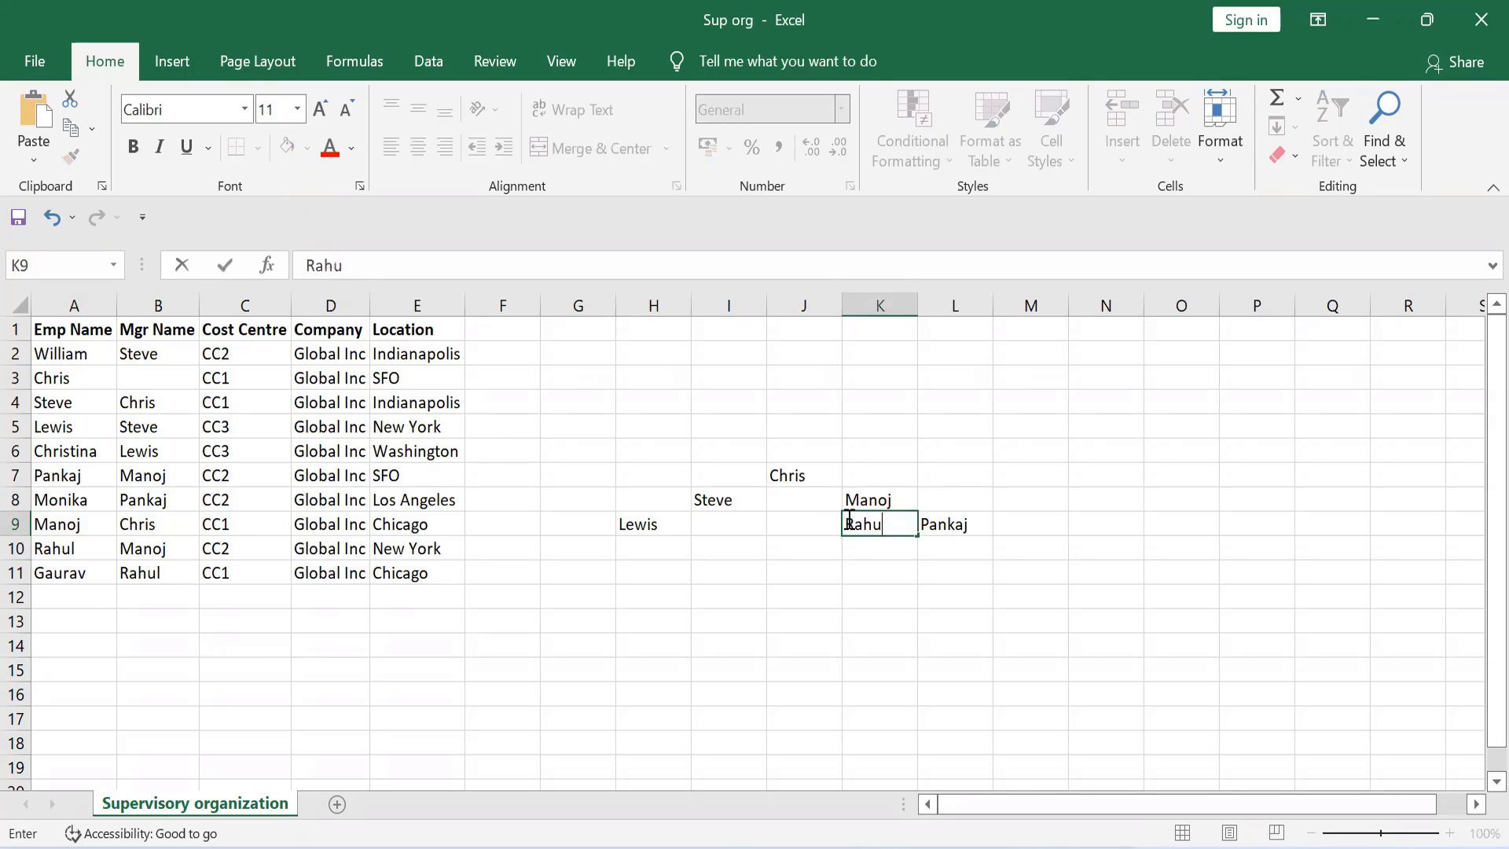
{"action": "left_click", "coordinate": [869, 549]}
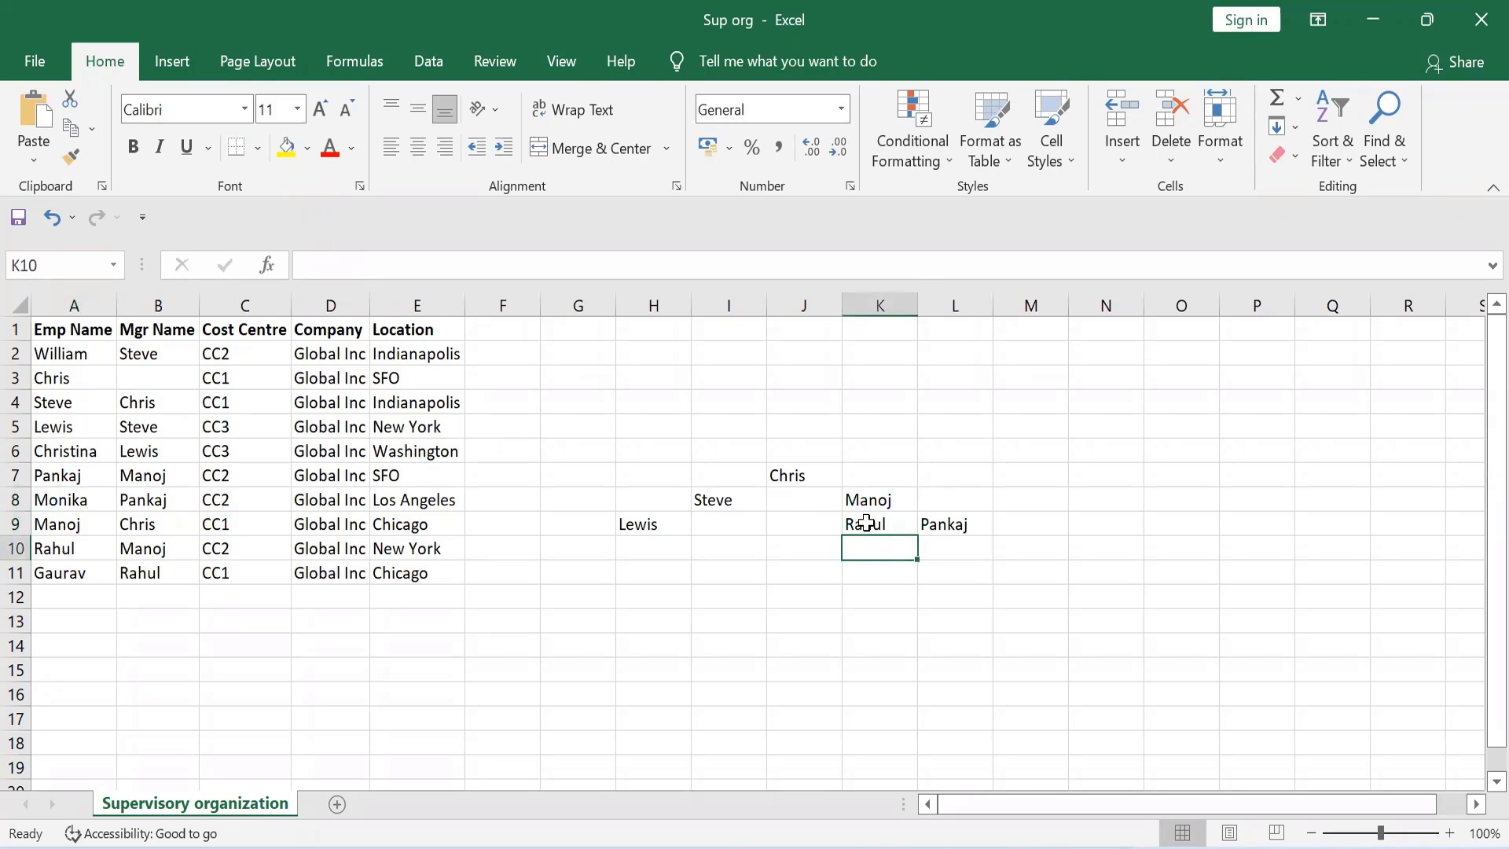
Step: Review the hierarchy from the top node in J7 through the nodes in I8, K8, K9 and H9
{"action": "left_click", "coordinate": [867, 521]}
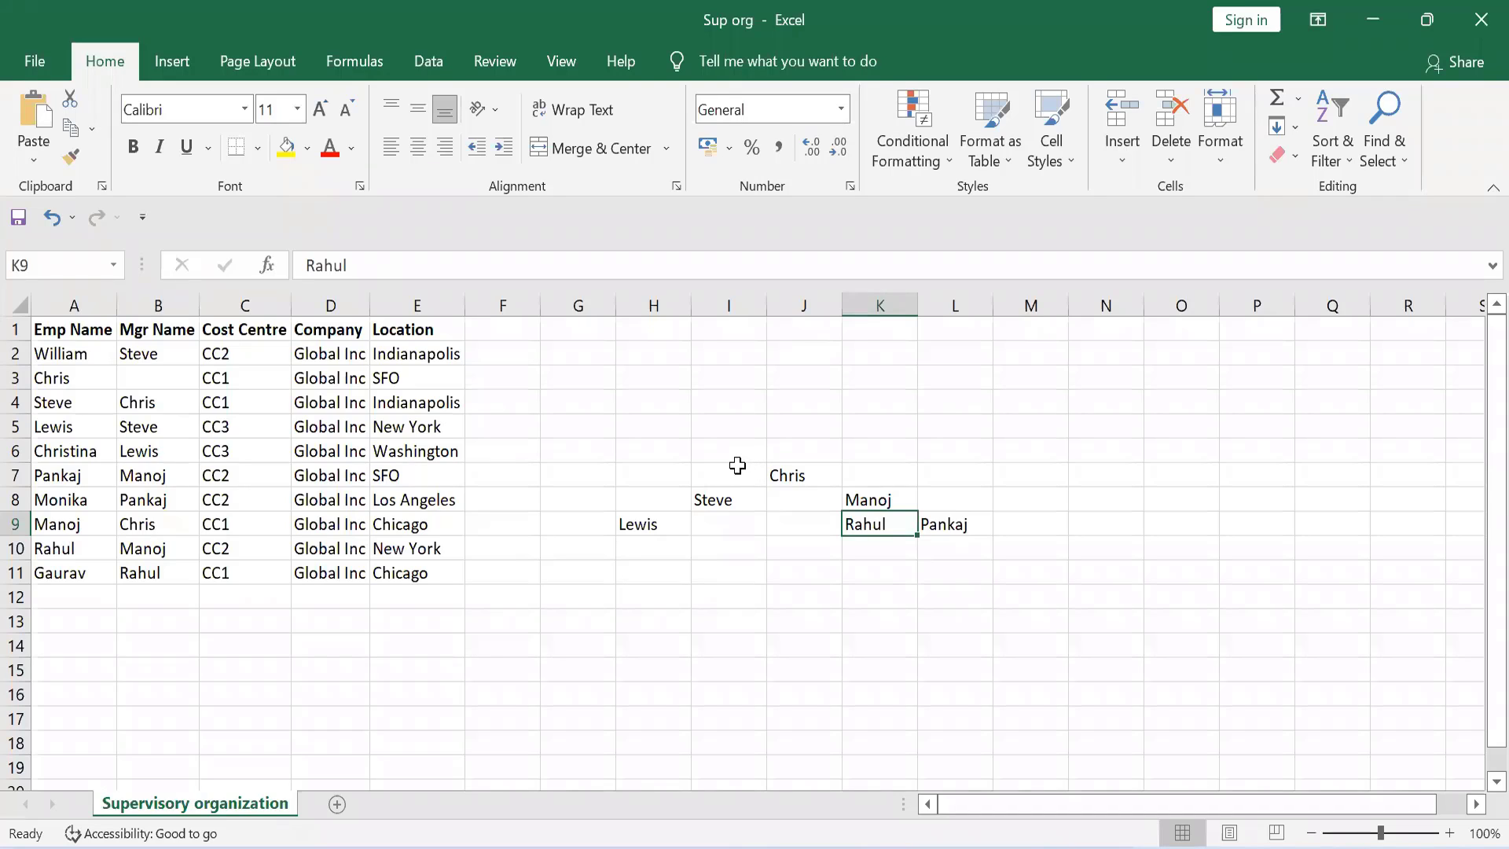
{"action": "left_click", "coordinate": [795, 470]}
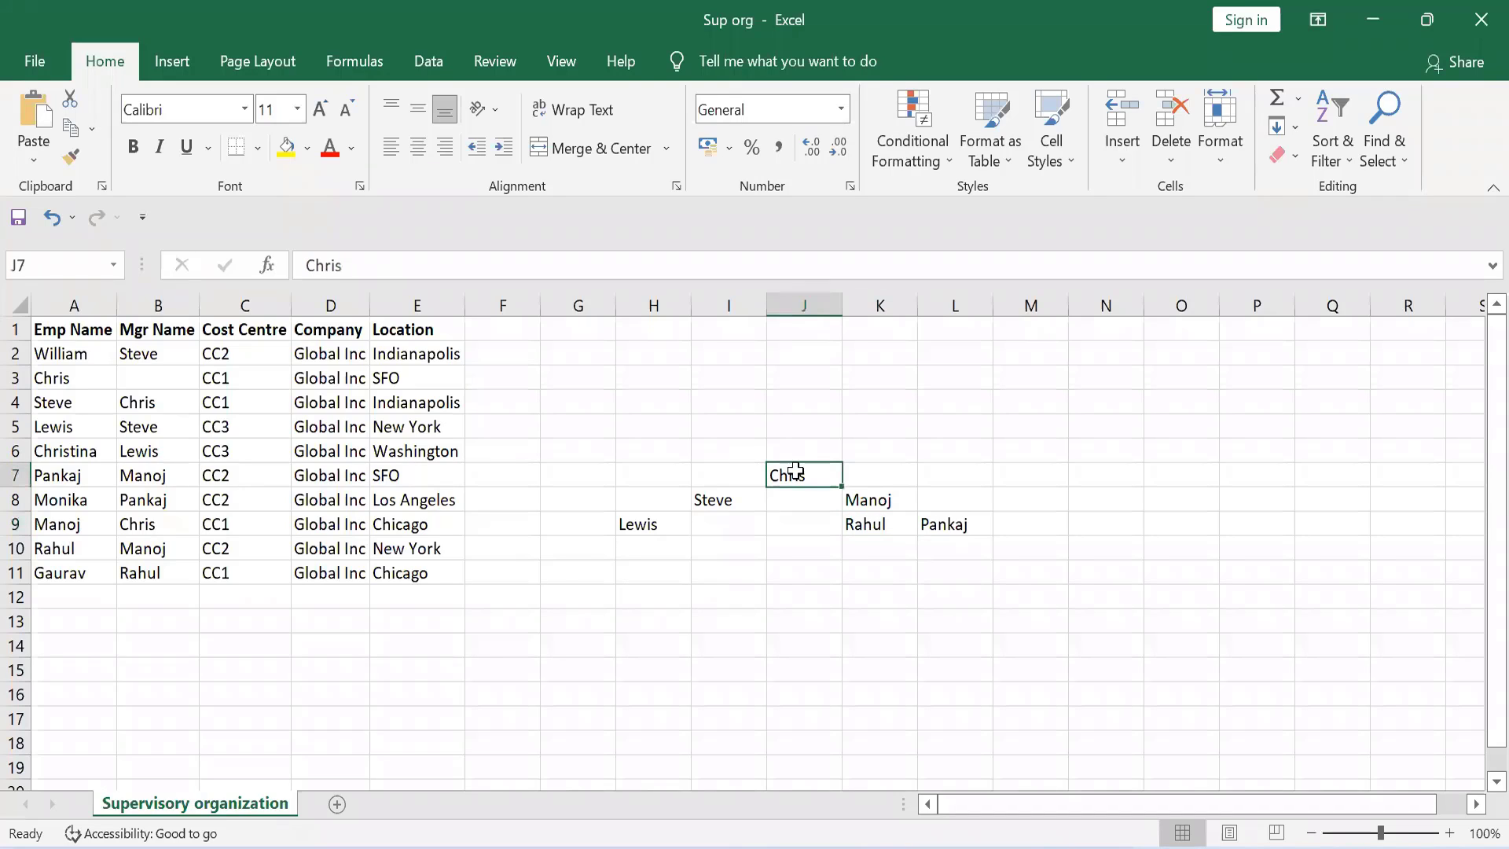
{"action": "left_click", "coordinate": [722, 494]}
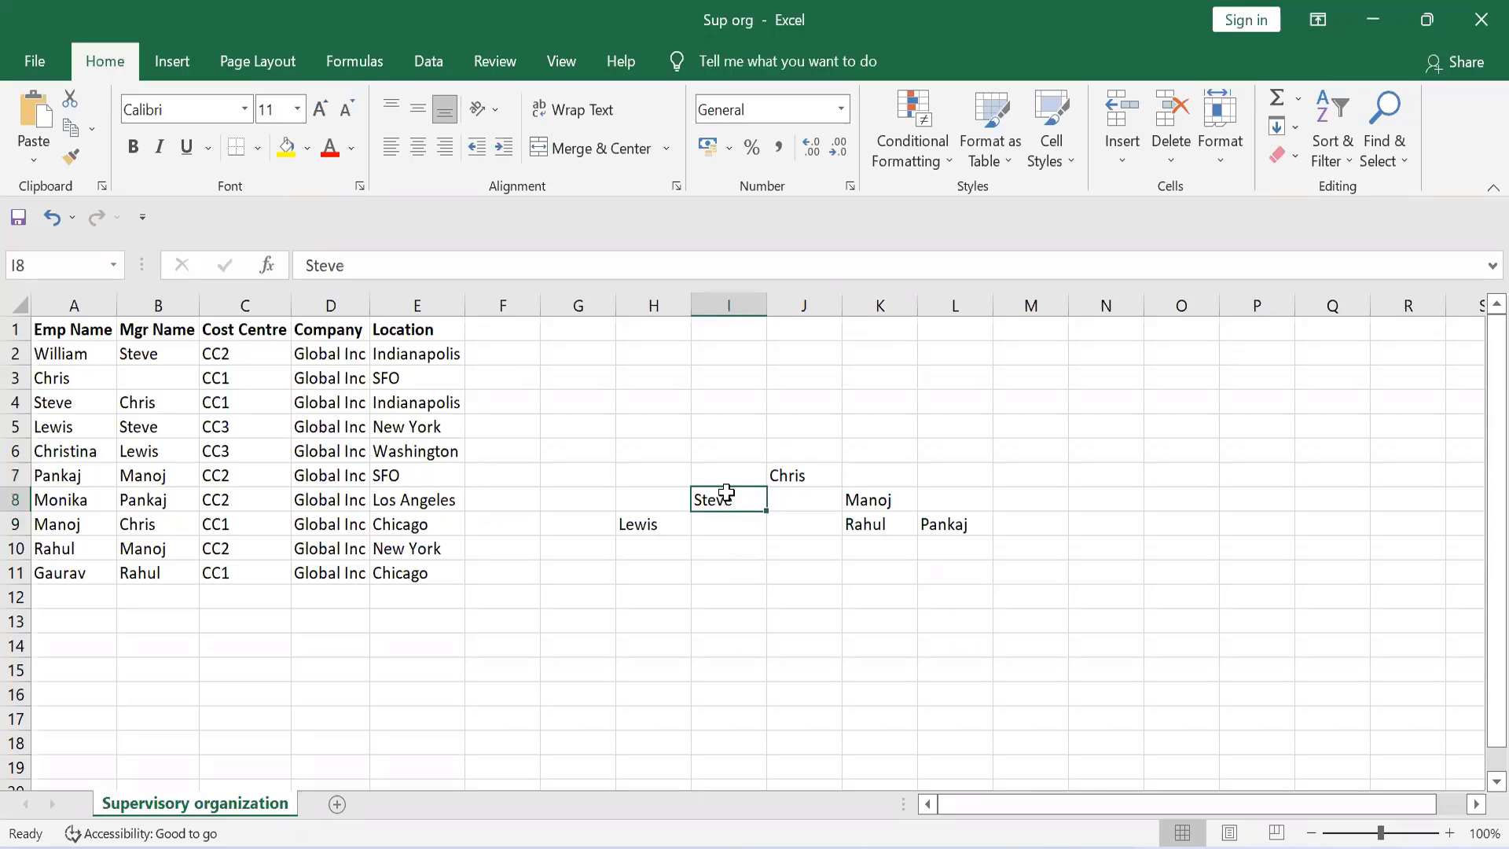
{"action": "left_click", "coordinate": [871, 492]}
{"action": "left_click", "coordinate": [712, 500]}
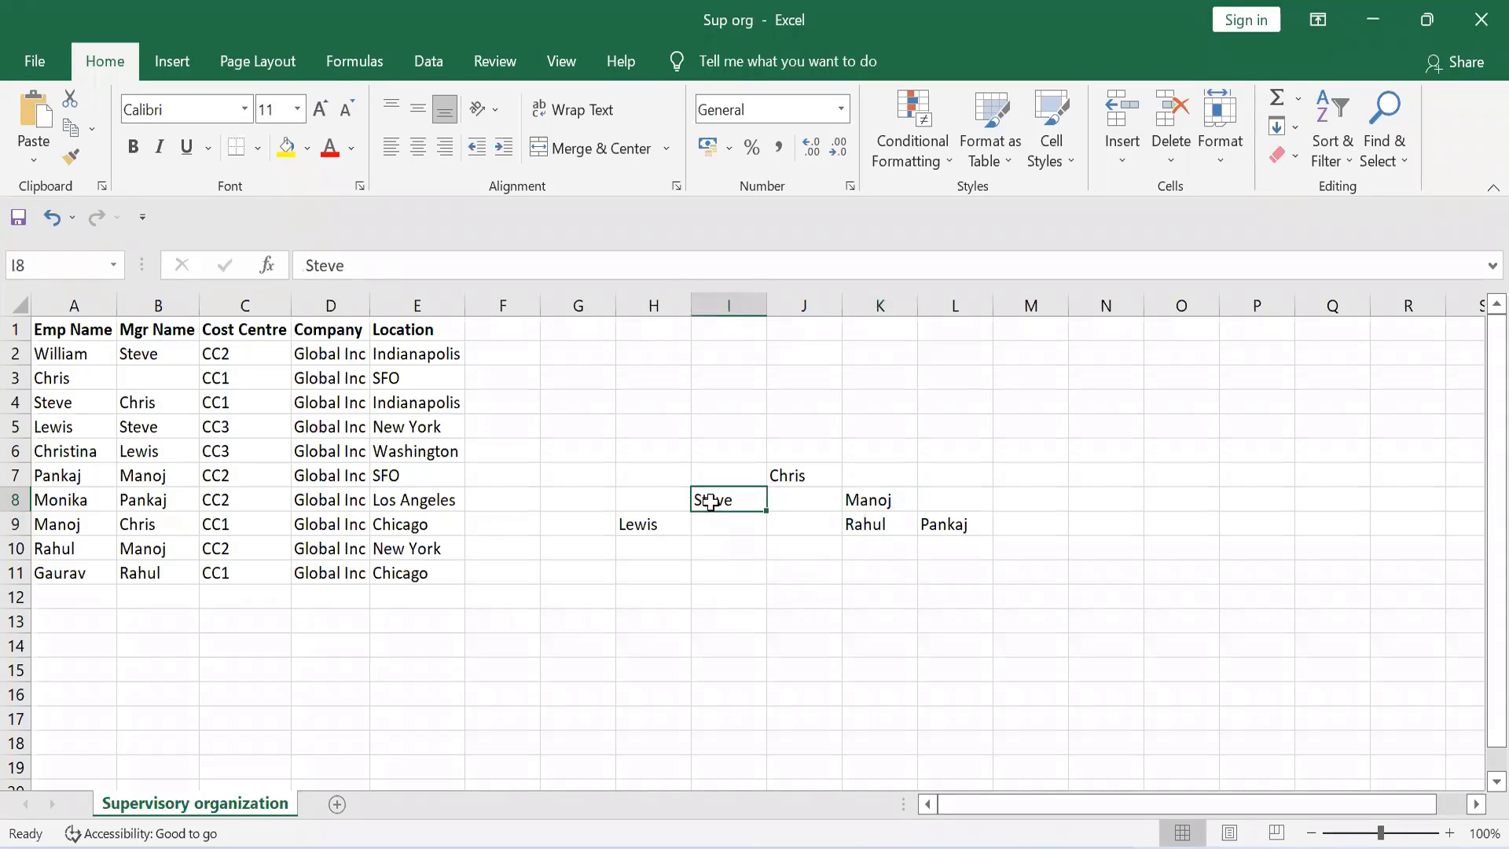
{"action": "left_click", "coordinate": [632, 520]}
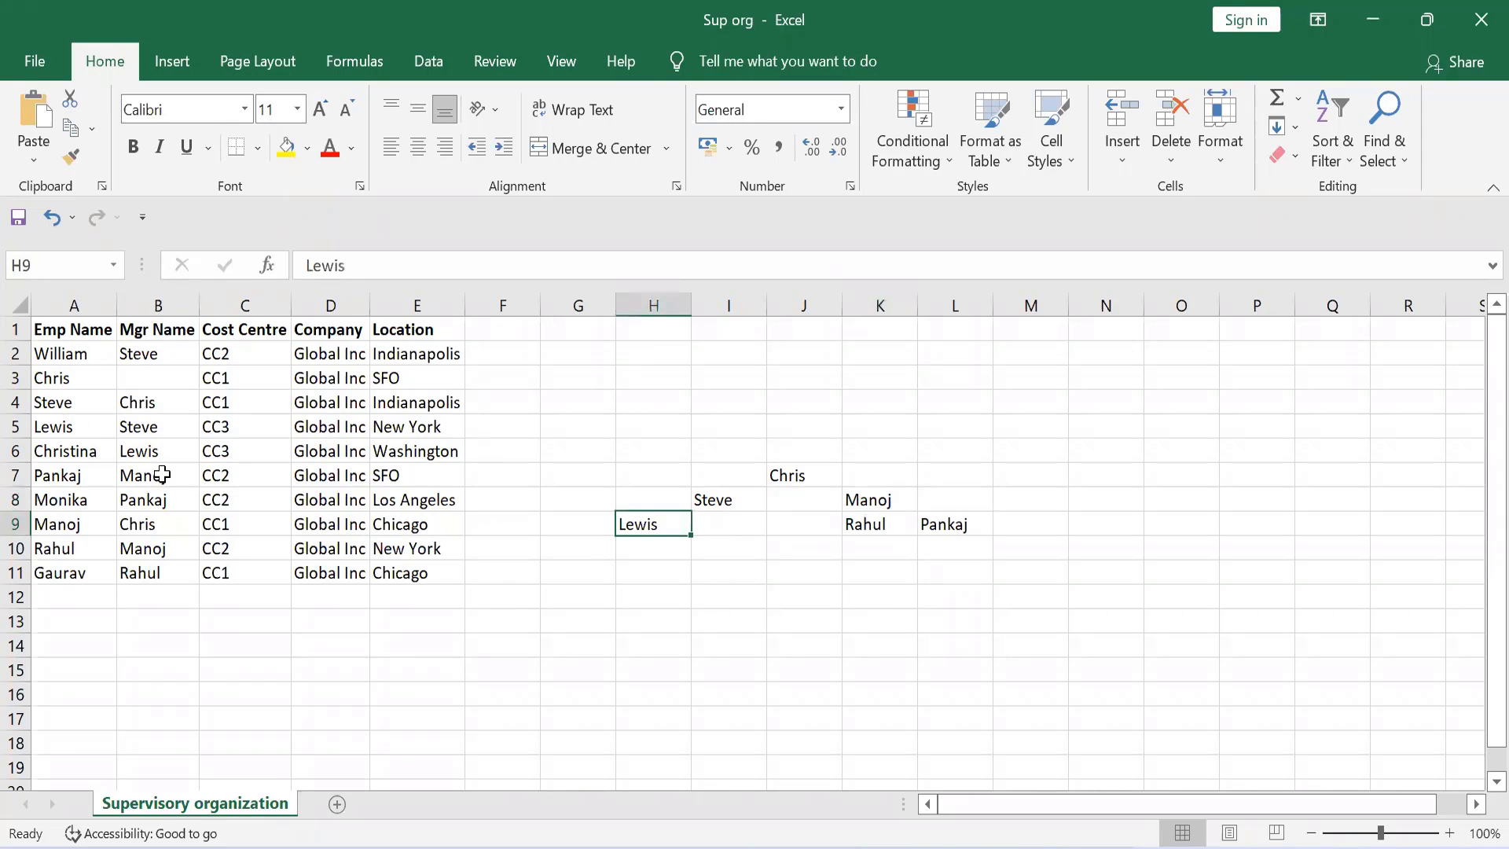
Step: Compare the employees in rows 6, 7 and 10 and their managers with the hierarchy nodes in H9, I8 and K8
{"action": "left_click", "coordinate": [54, 454]}
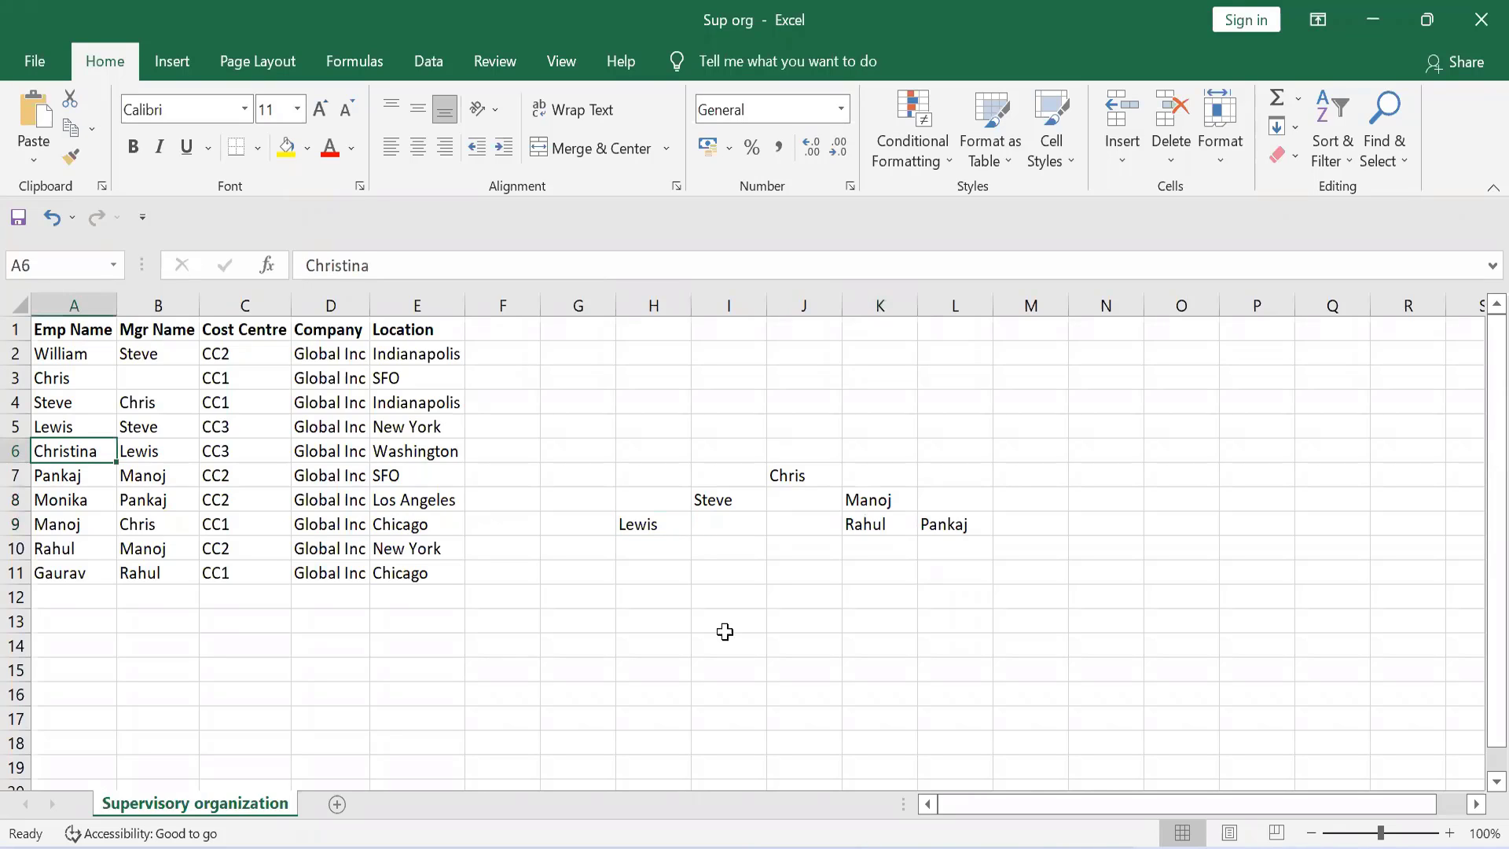
{"action": "left_click", "coordinate": [654, 521]}
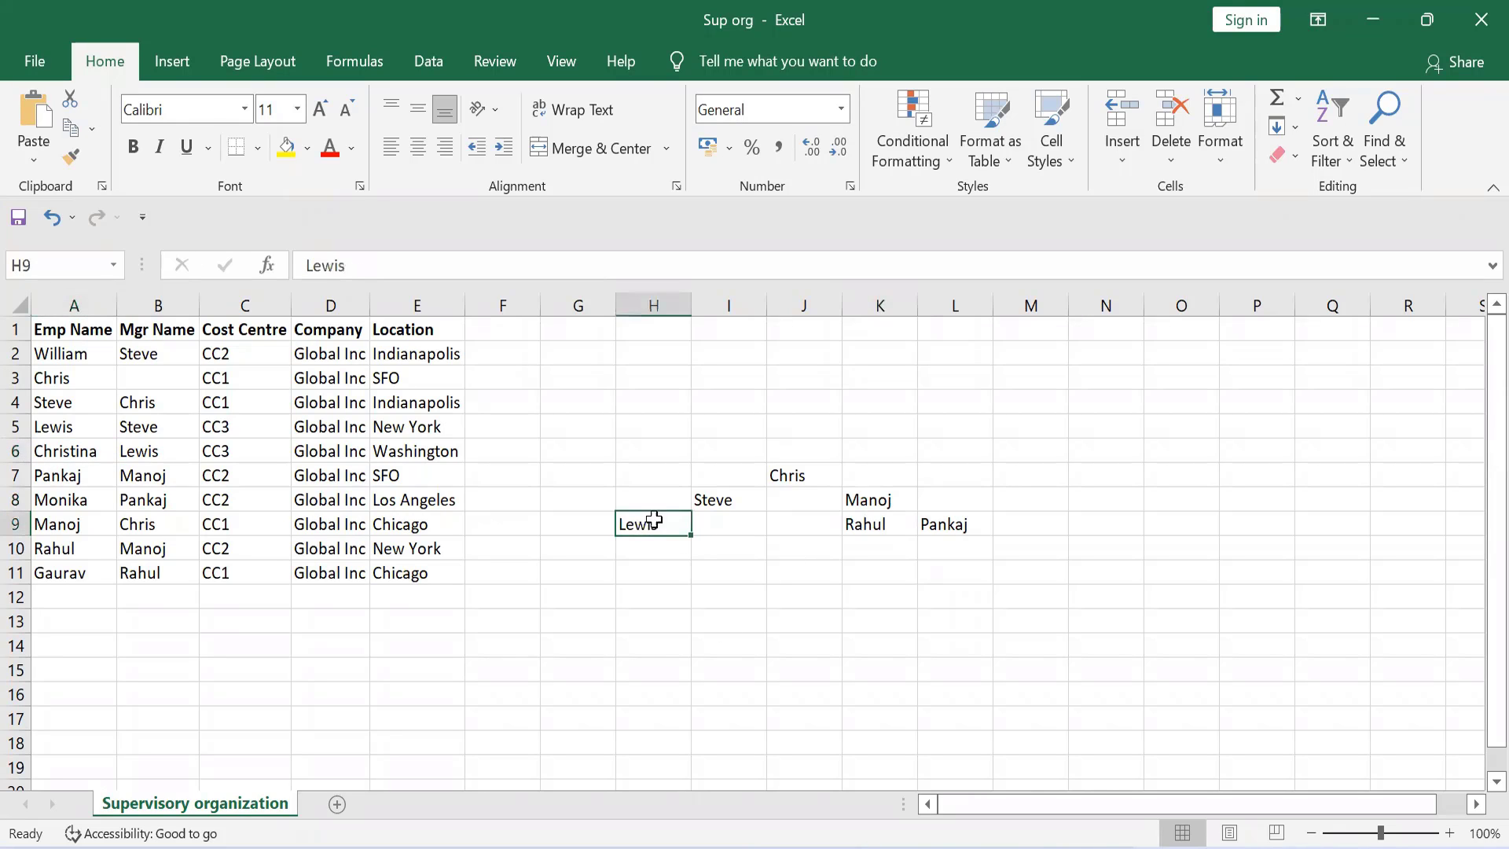
{"action": "left_click", "coordinate": [709, 507]}
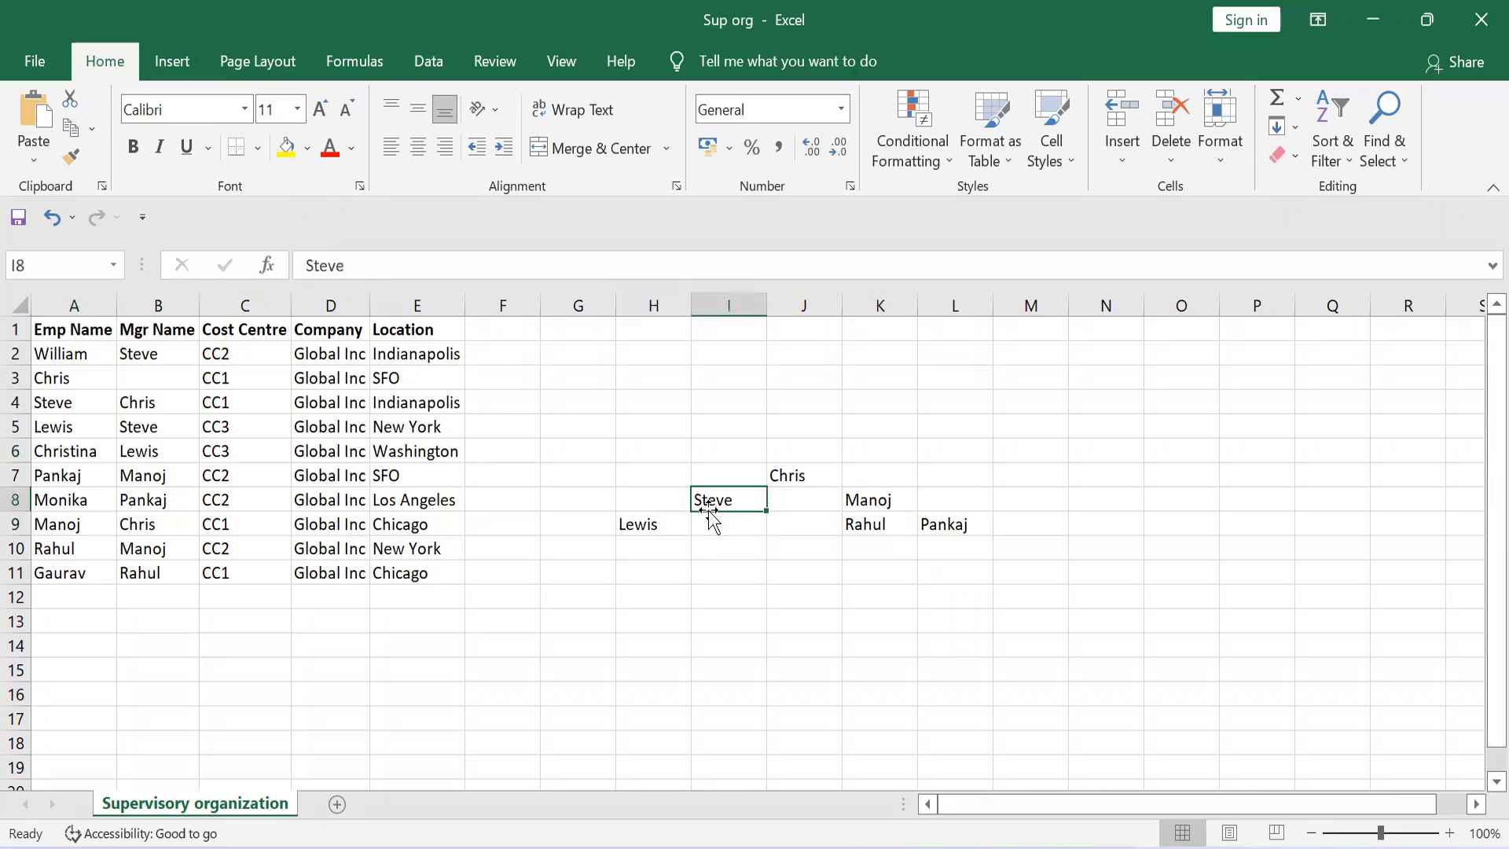
{"action": "left_click", "coordinate": [139, 425]}
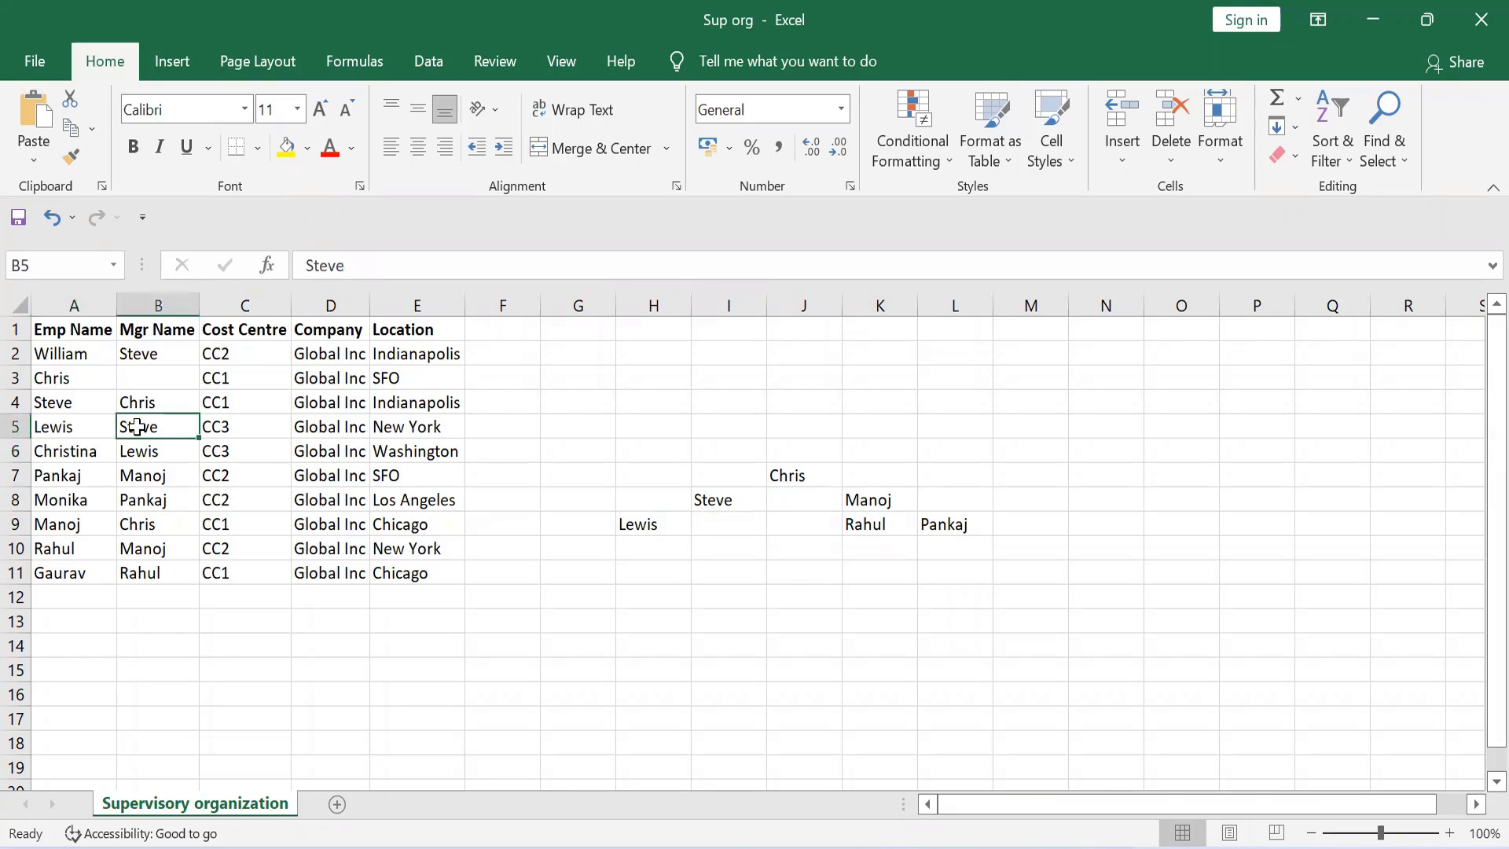
{"action": "left_click", "coordinate": [876, 495]}
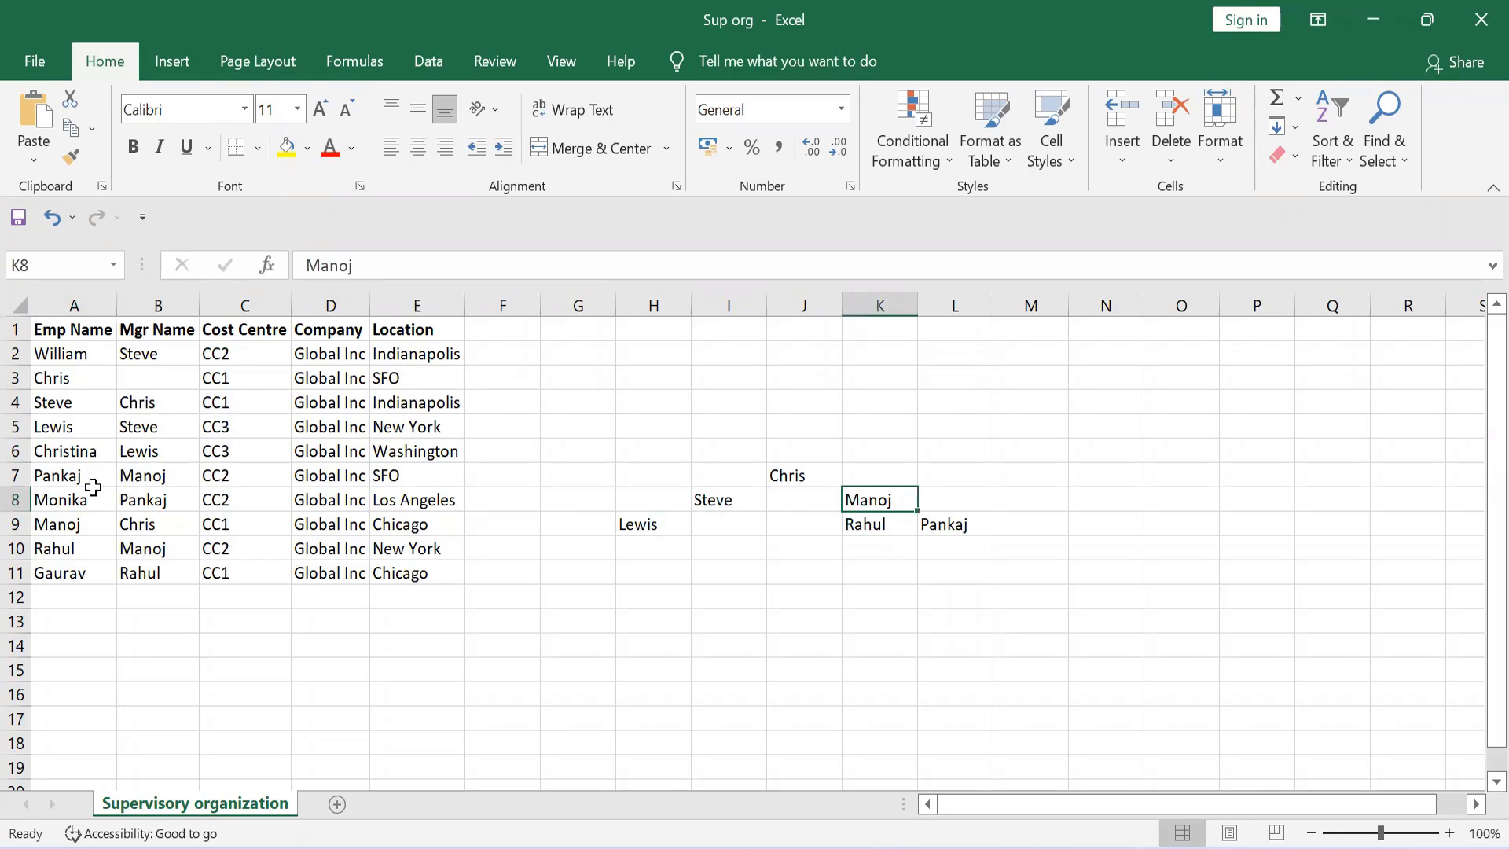
{"action": "left_click", "coordinate": [57, 477]}
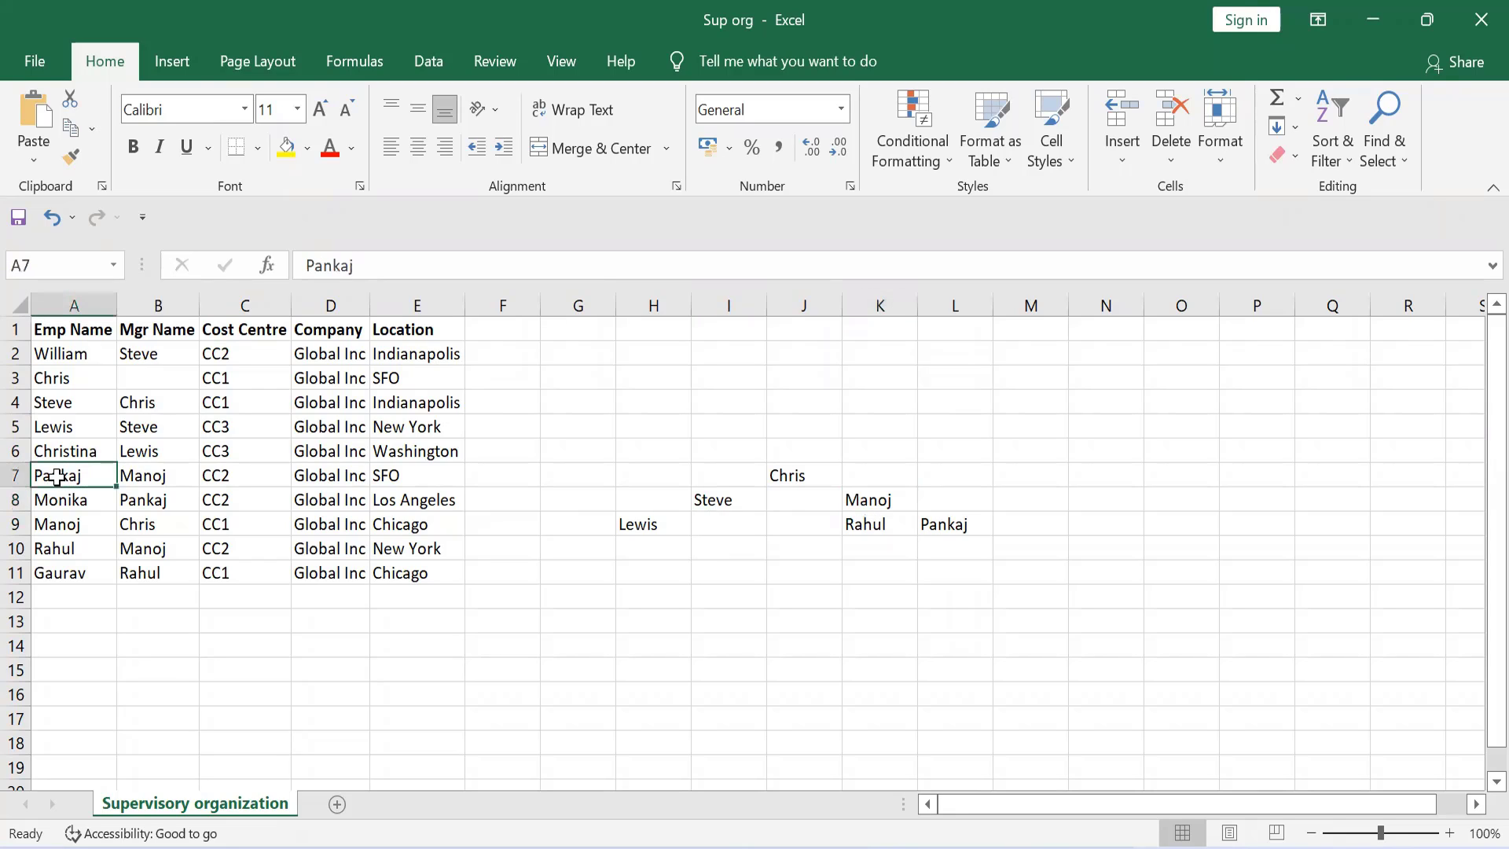
{"action": "left_click", "coordinate": [55, 554]}
{"action": "left_click", "coordinate": [128, 555]}
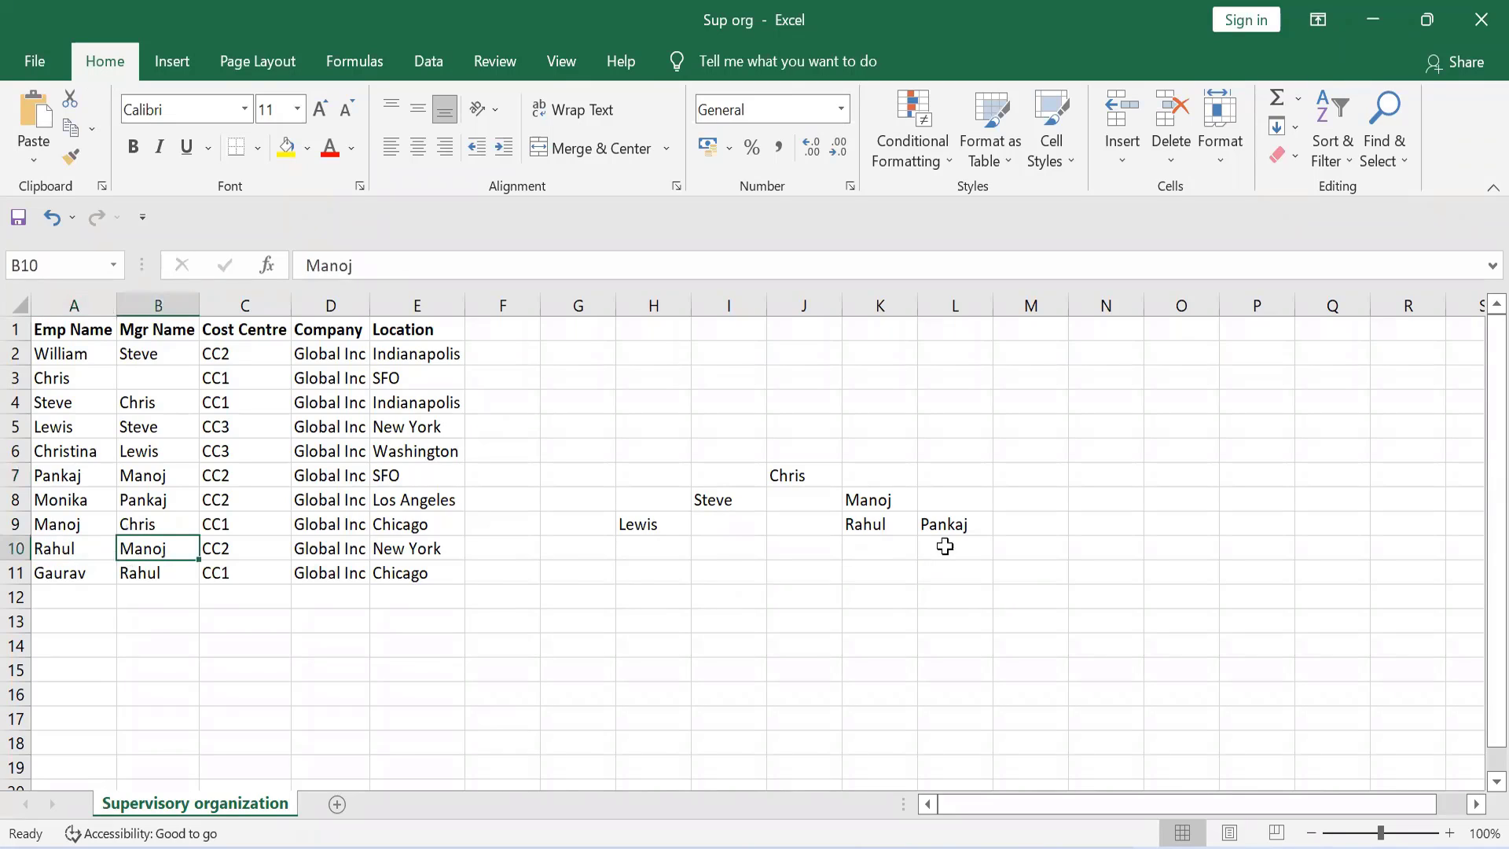
Step: Clear the manager hierarchy from the range H5:L12
{"action": "left_click_drag", "start_coordinate": [642, 432], "coordinate": [988, 592]}
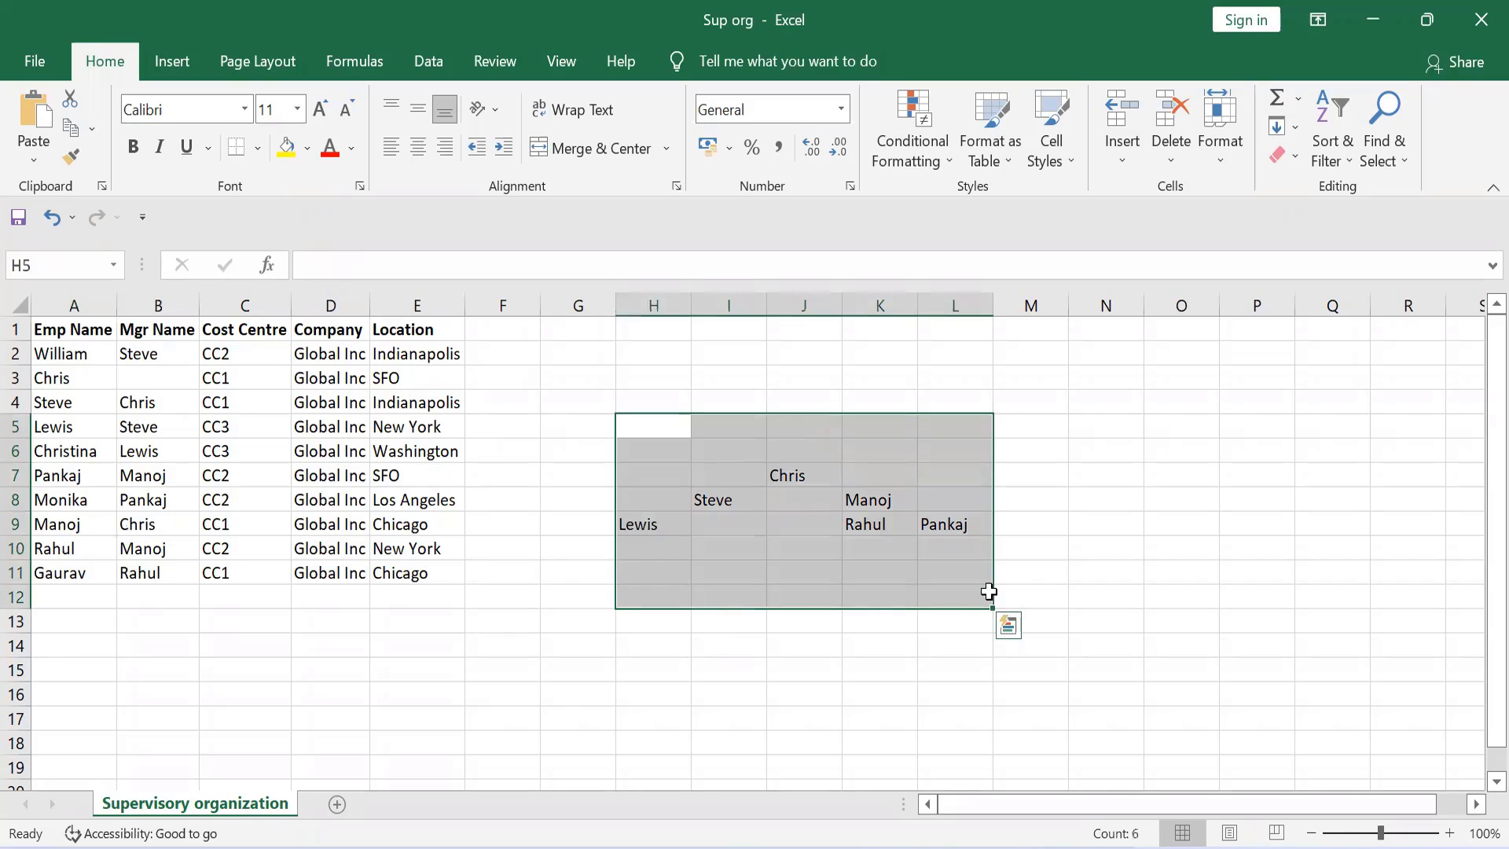
{"action": "key", "text": "Delete"}
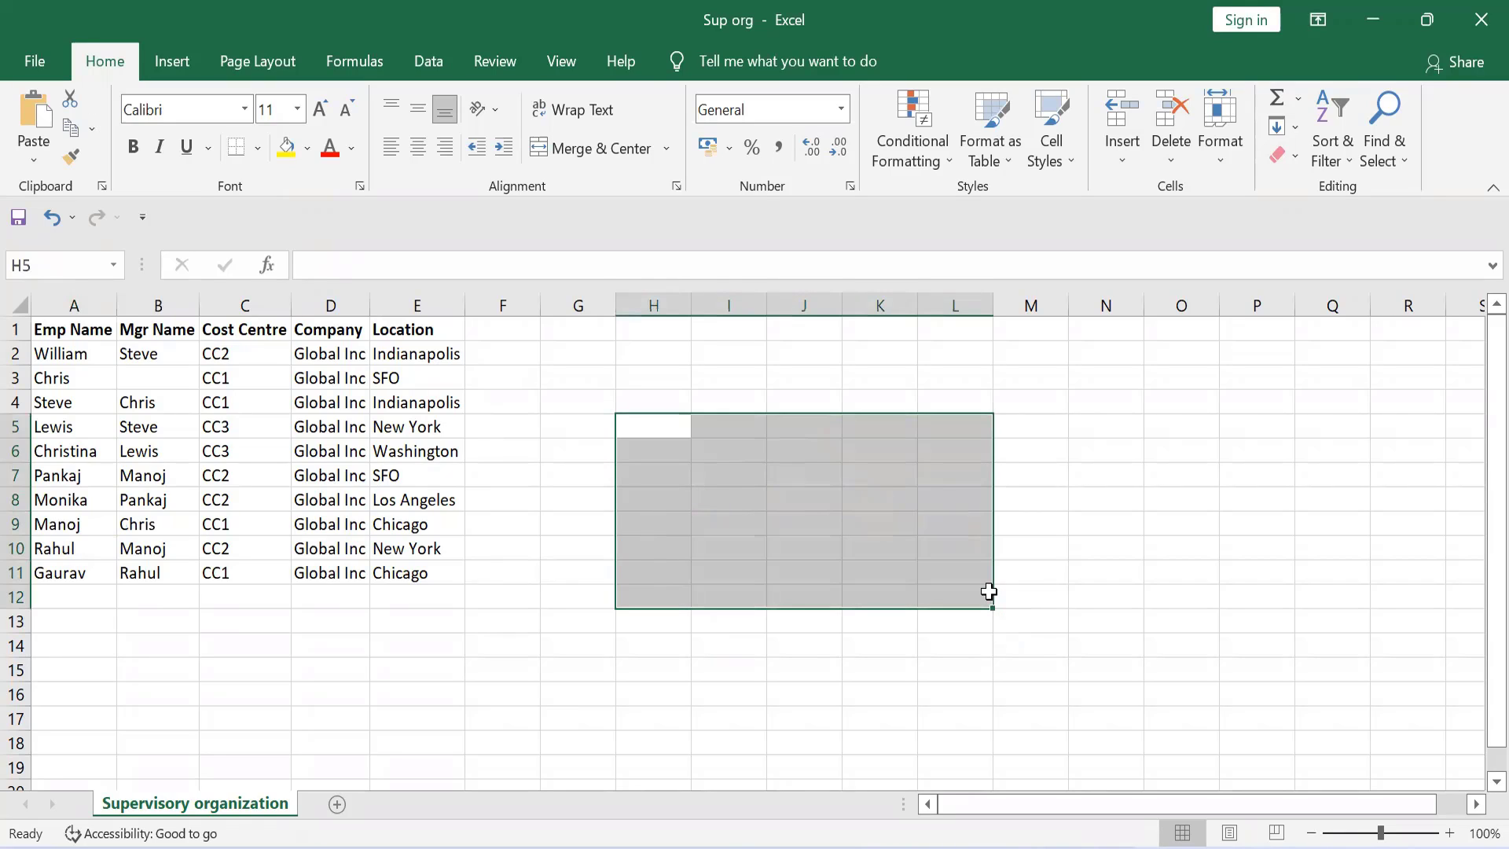
{"action": "left_click", "coordinate": [921, 646]}
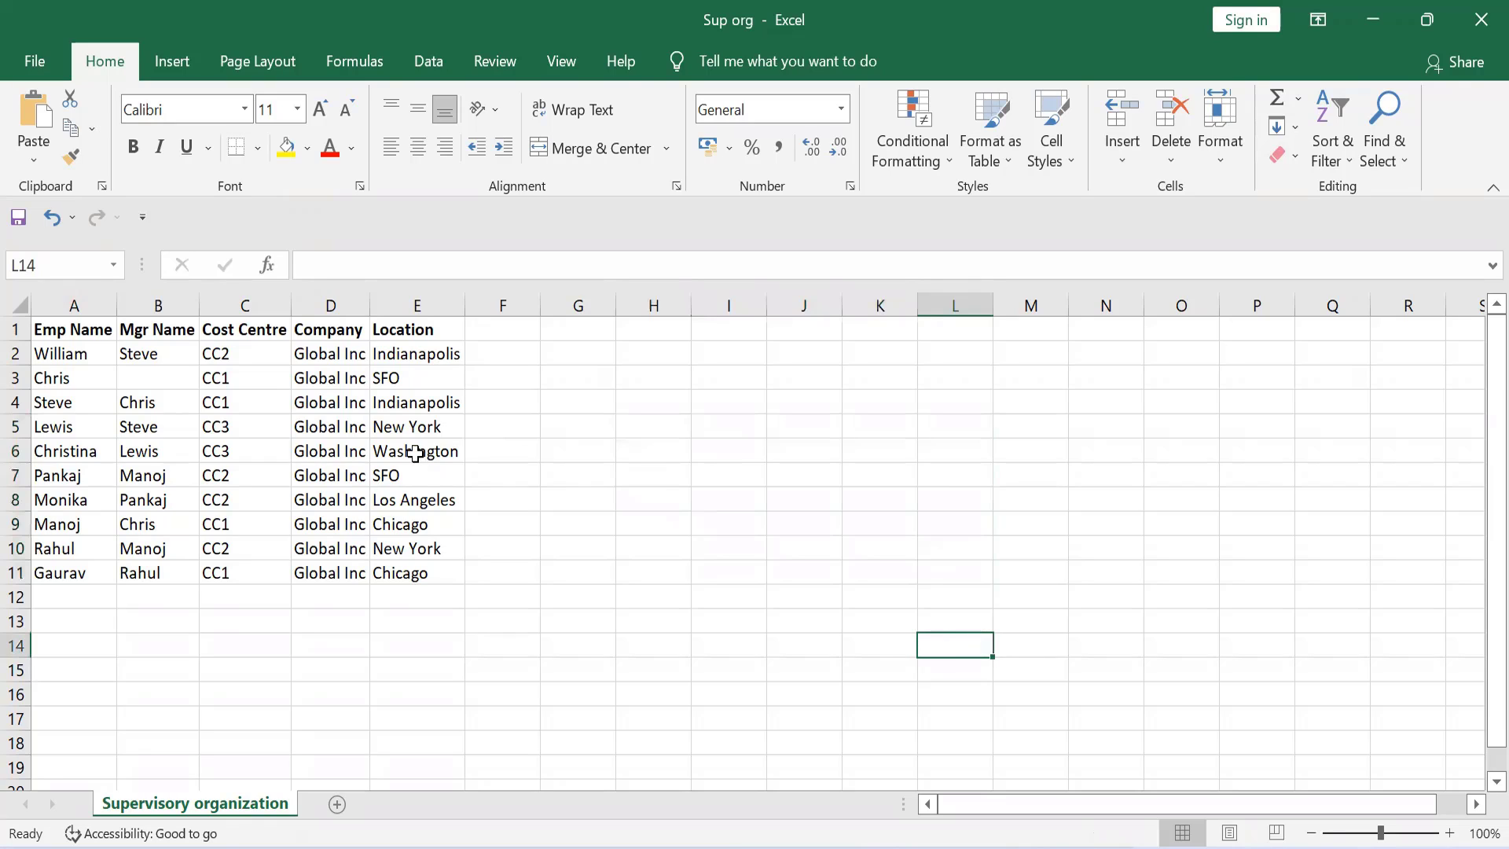
Step: Select the whole employee table, A1:E11, to review its employee, manager, cost centre, company and location data
{"action": "left_click", "coordinate": [47, 329]}
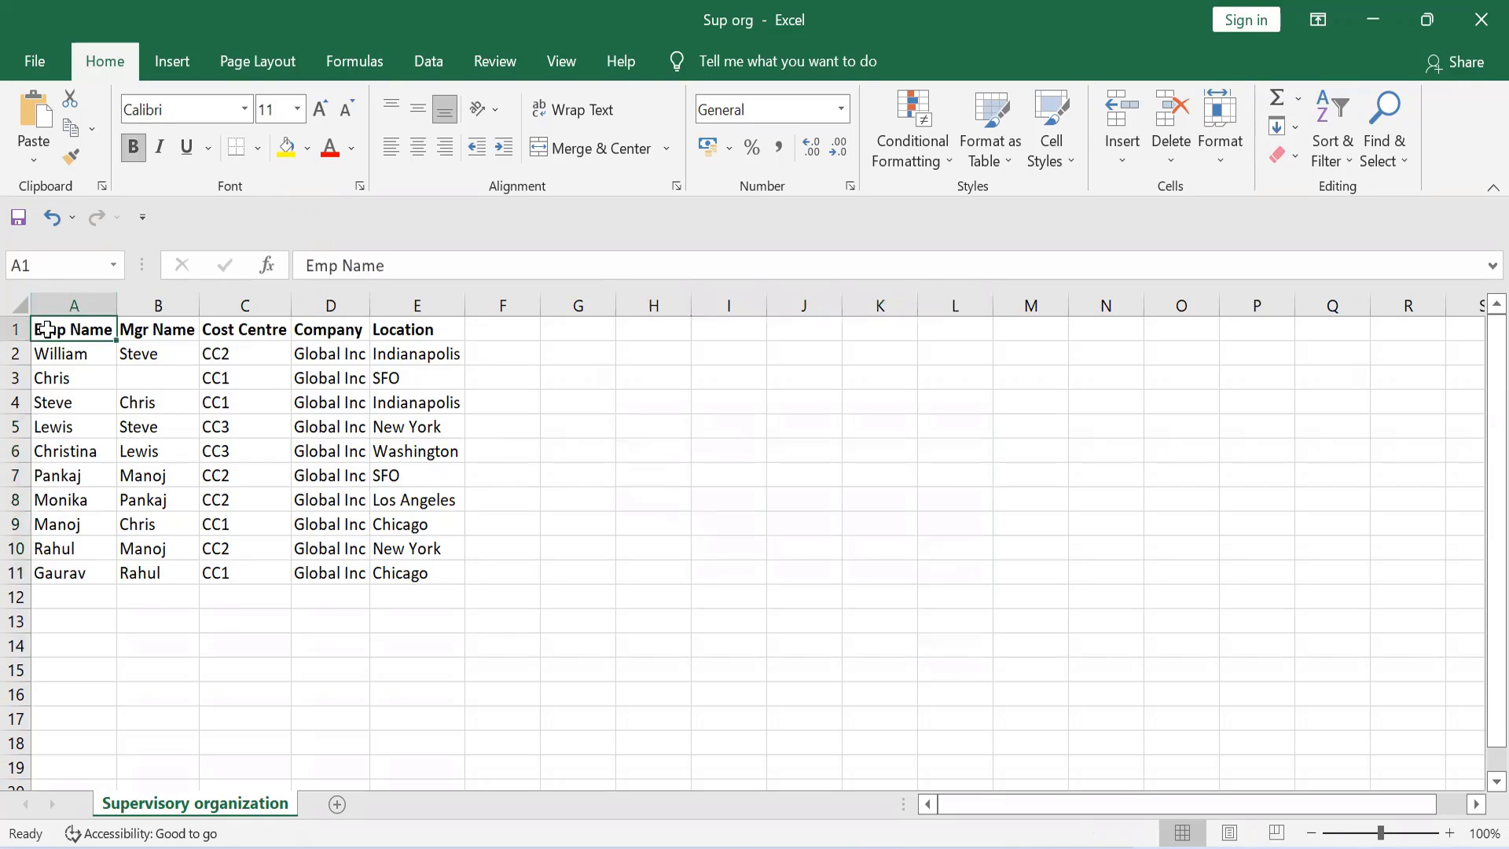
{"action": "key", "text": "shift+Right"}
{"action": "key", "text": "shift+Right"}
{"action": "key", "text": "shift+Right"}
{"action": "key", "text": "shift+Right"}
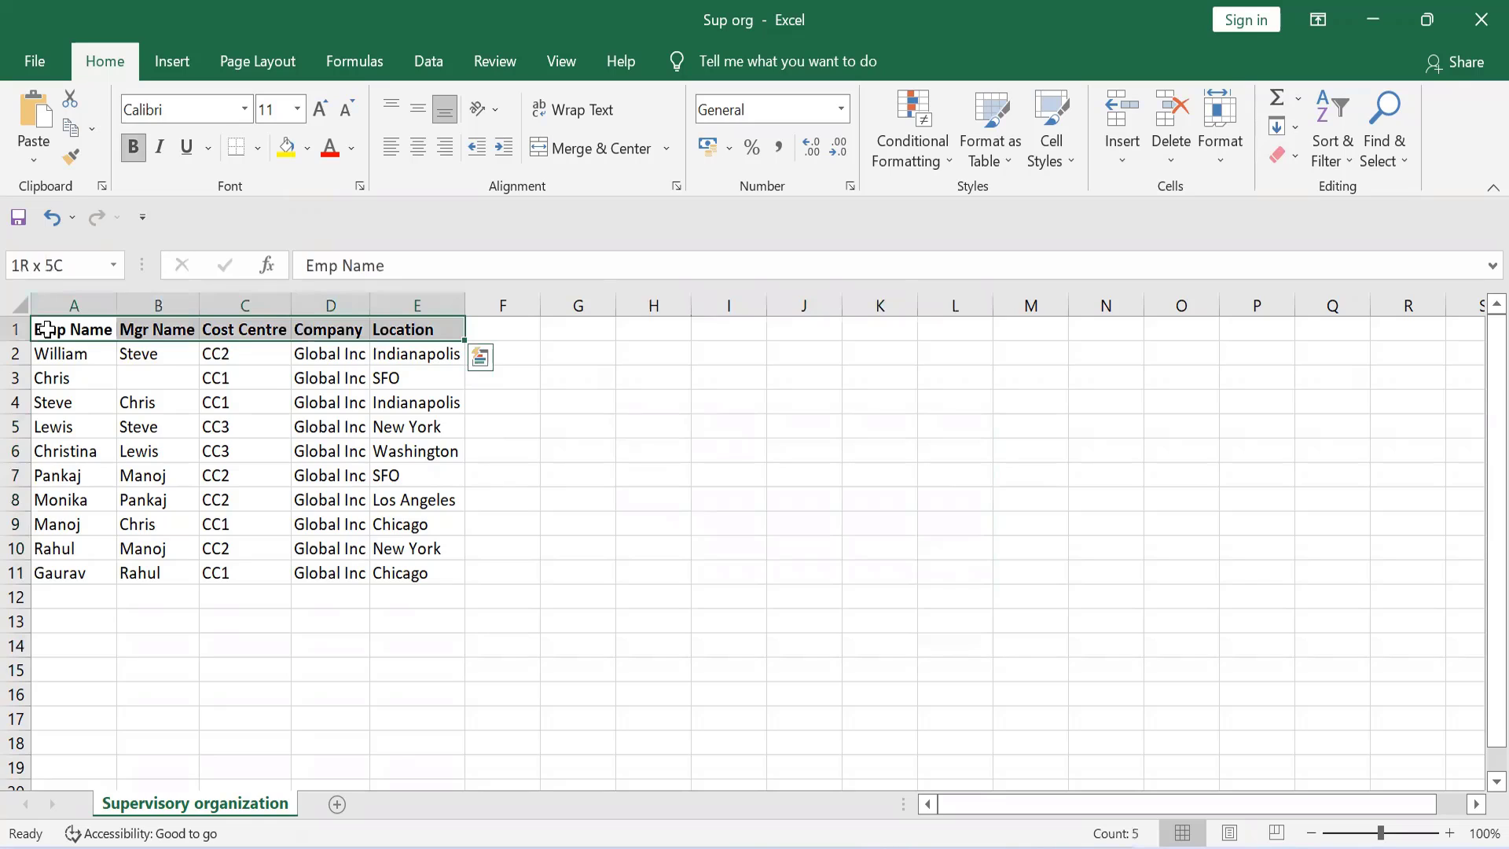
{"action": "key", "text": "shift+Down"}
{"action": "key", "text": "shift+Down"}
{"action": "key", "text": "shift+Down"}
{"action": "key", "text": "shift+Down"}
{"action": "key", "text": "shift+Down"}
{"action": "key", "text": "shift+Down"}
{"action": "key", "text": "shift+Down"}
{"action": "key", "text": "shift+Down"}
{"action": "key", "text": "shift+Down"}
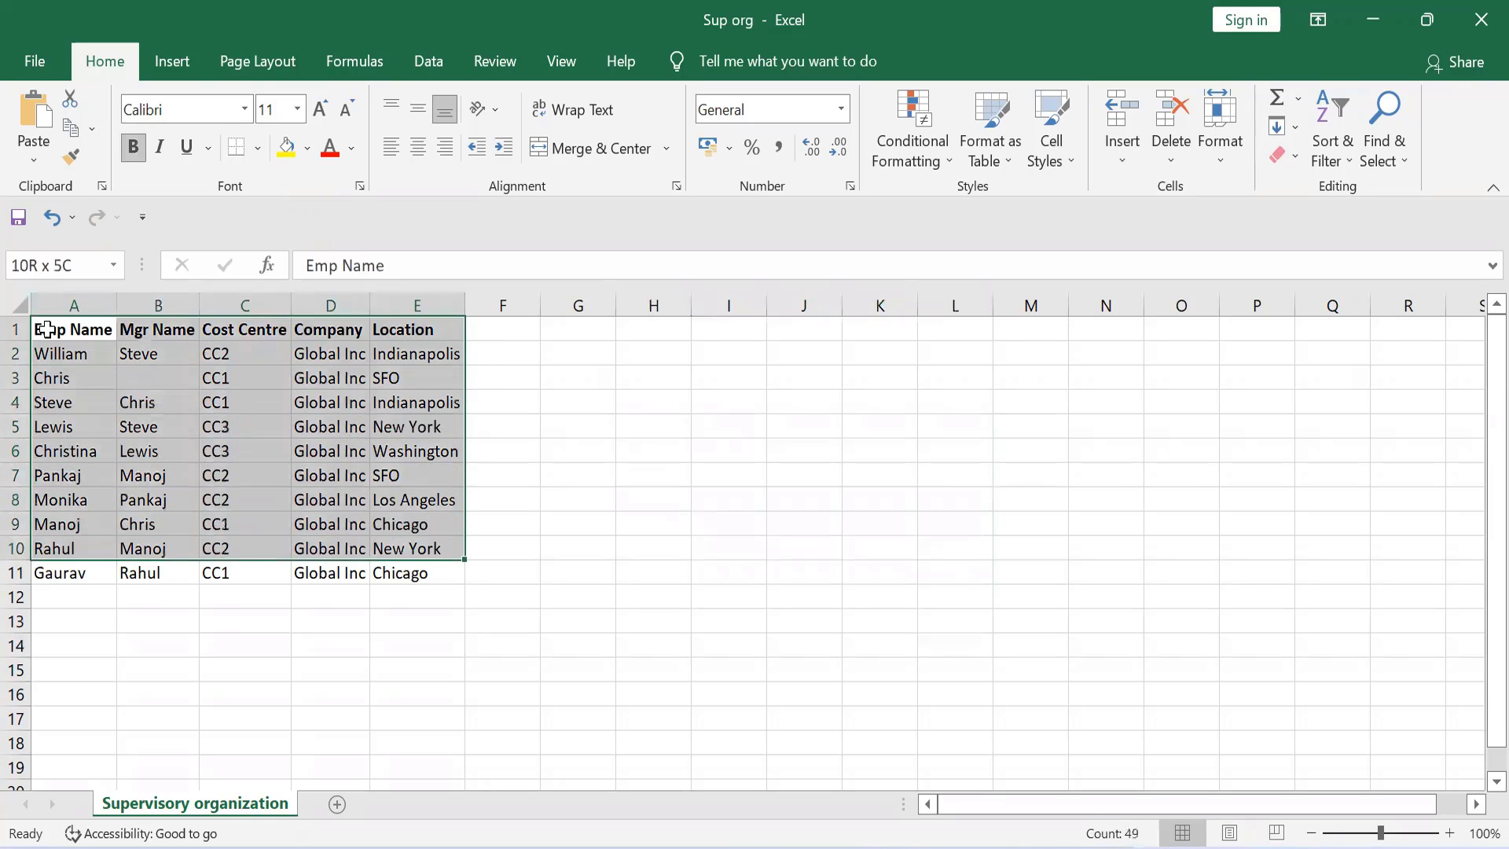
{"action": "key", "text": "shift+Down"}
{"action": "key", "text": "shift+Down"}
{"action": "key", "text": "shift+Up"}
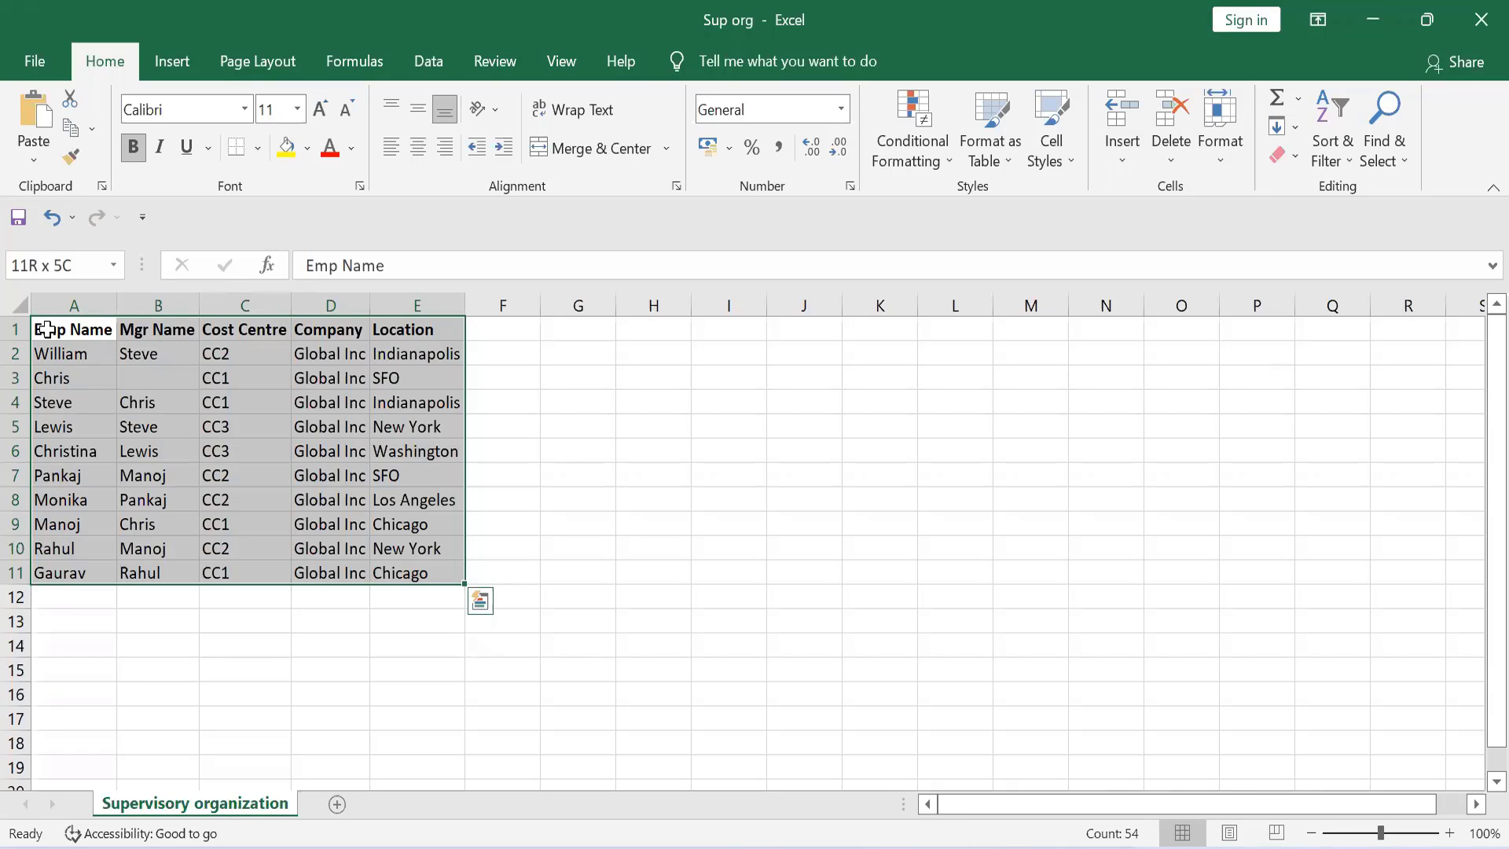
Step: Undo the last two edits and clear all hierarchy entries from the range G4:N15
{"action": "key", "text": "ctrl+z"}
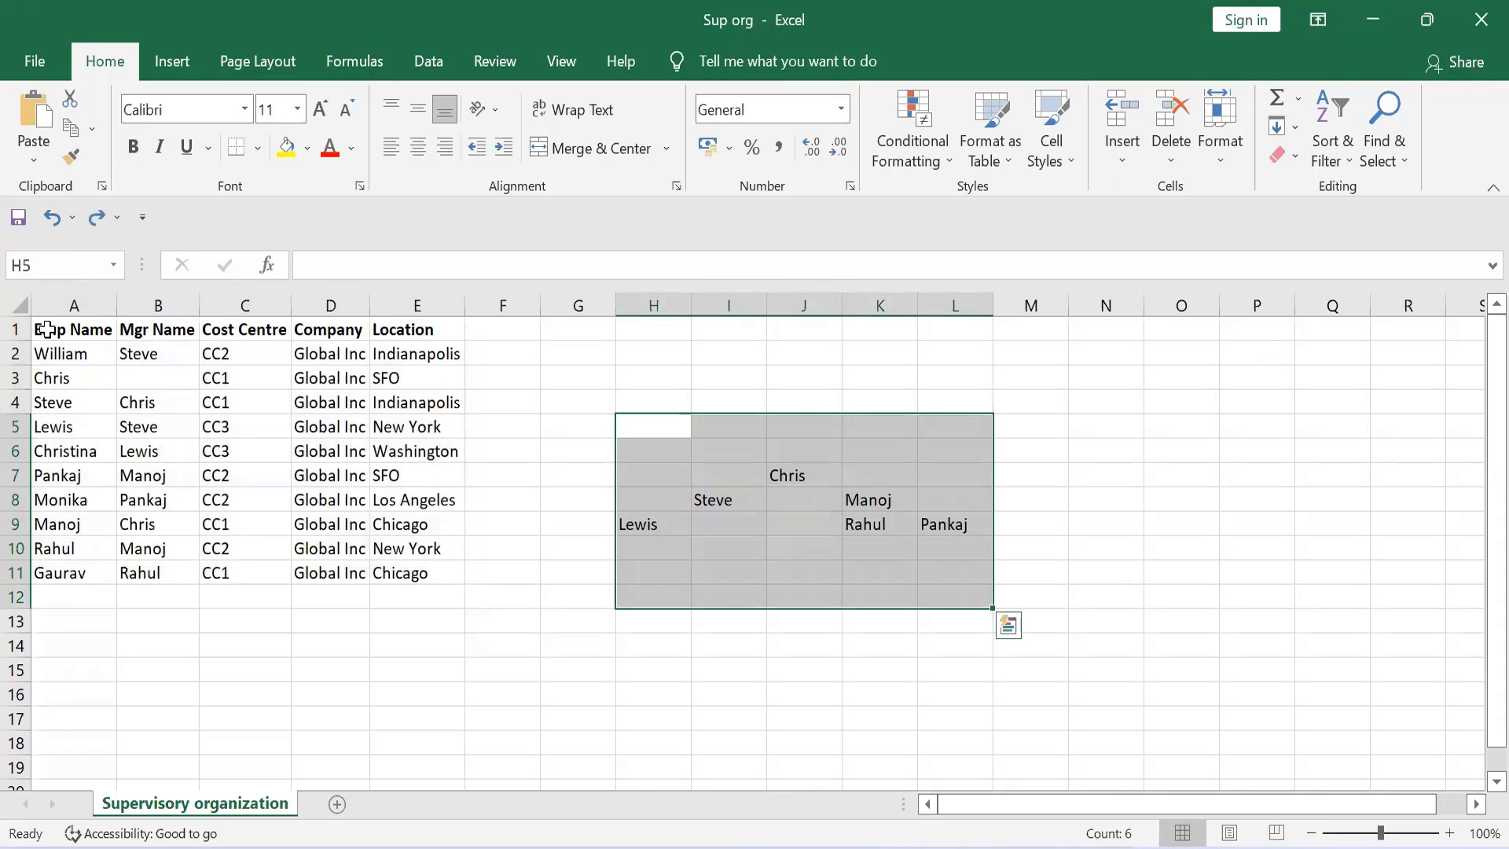
{"action": "key", "text": "ctrl+z"}
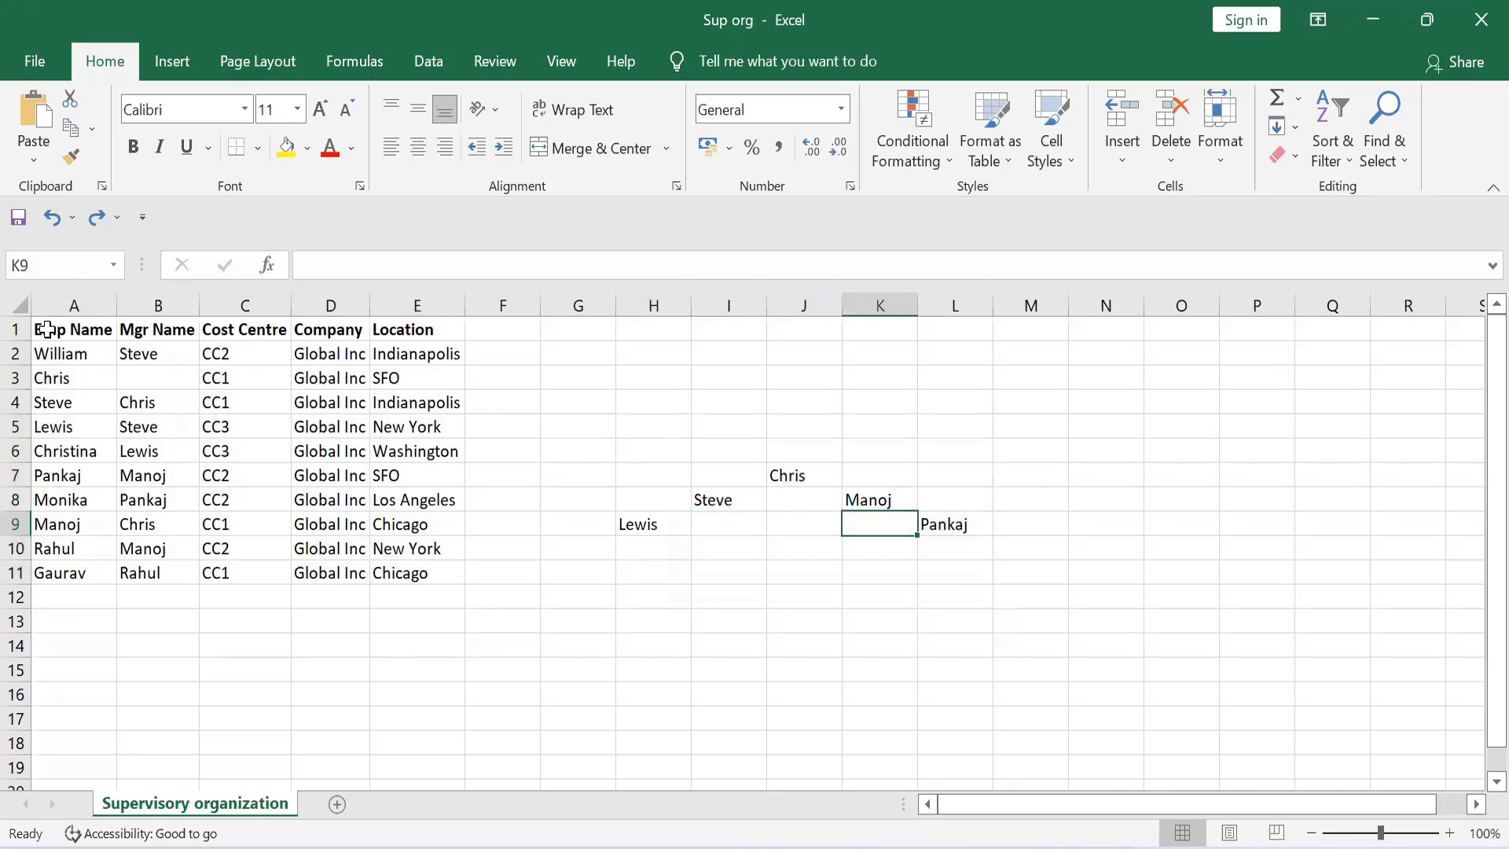
{"action": "left_click", "coordinate": [603, 403]}
{"action": "left_click_drag", "start_coordinate": [887, 618], "coordinate": [1128, 684]}
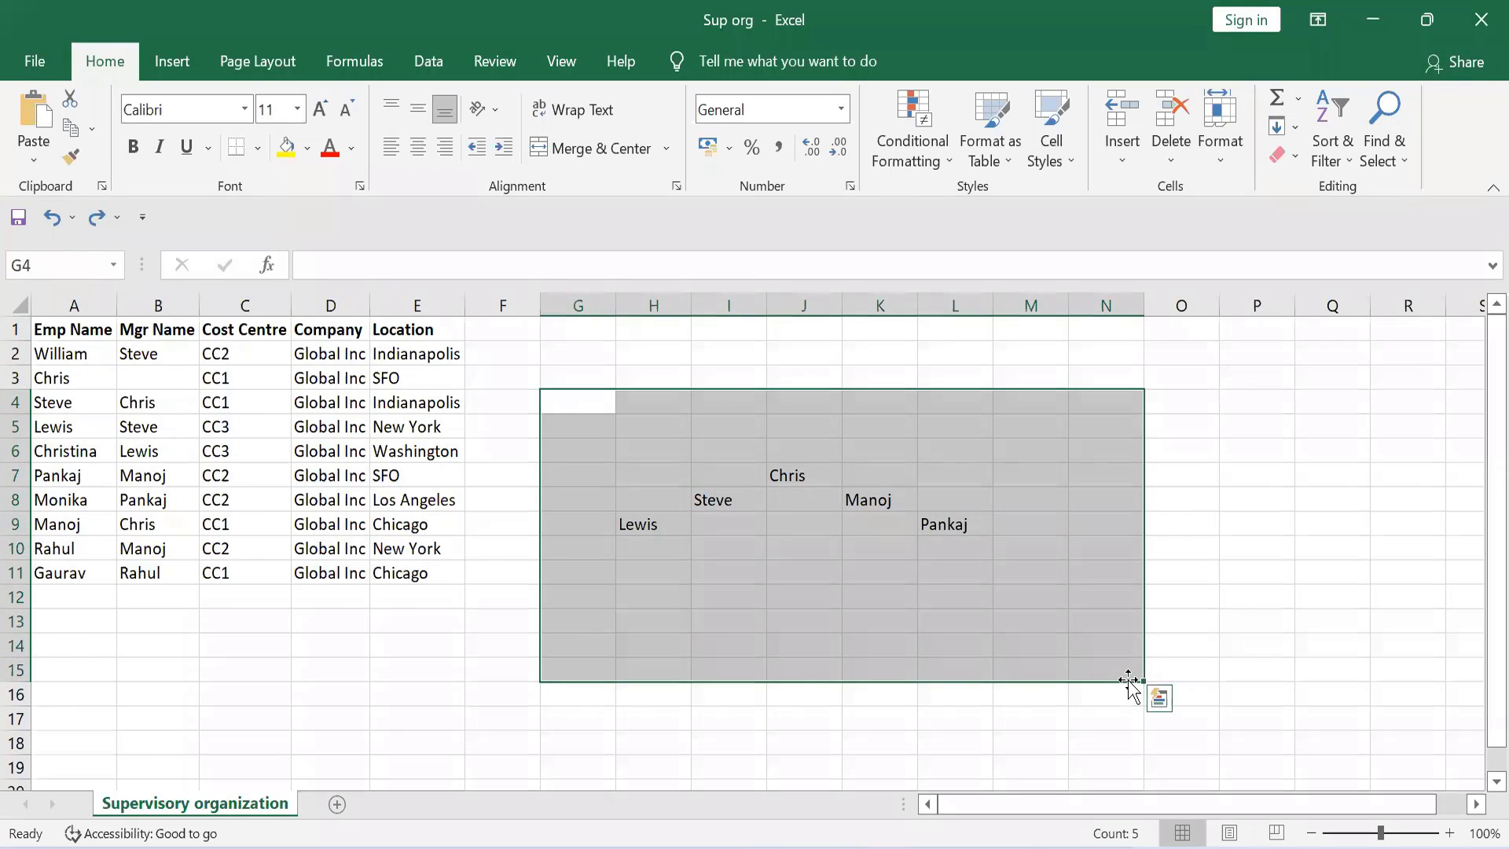
{"action": "key", "text": "Delete"}
{"action": "left_click", "coordinate": [470, 597]}
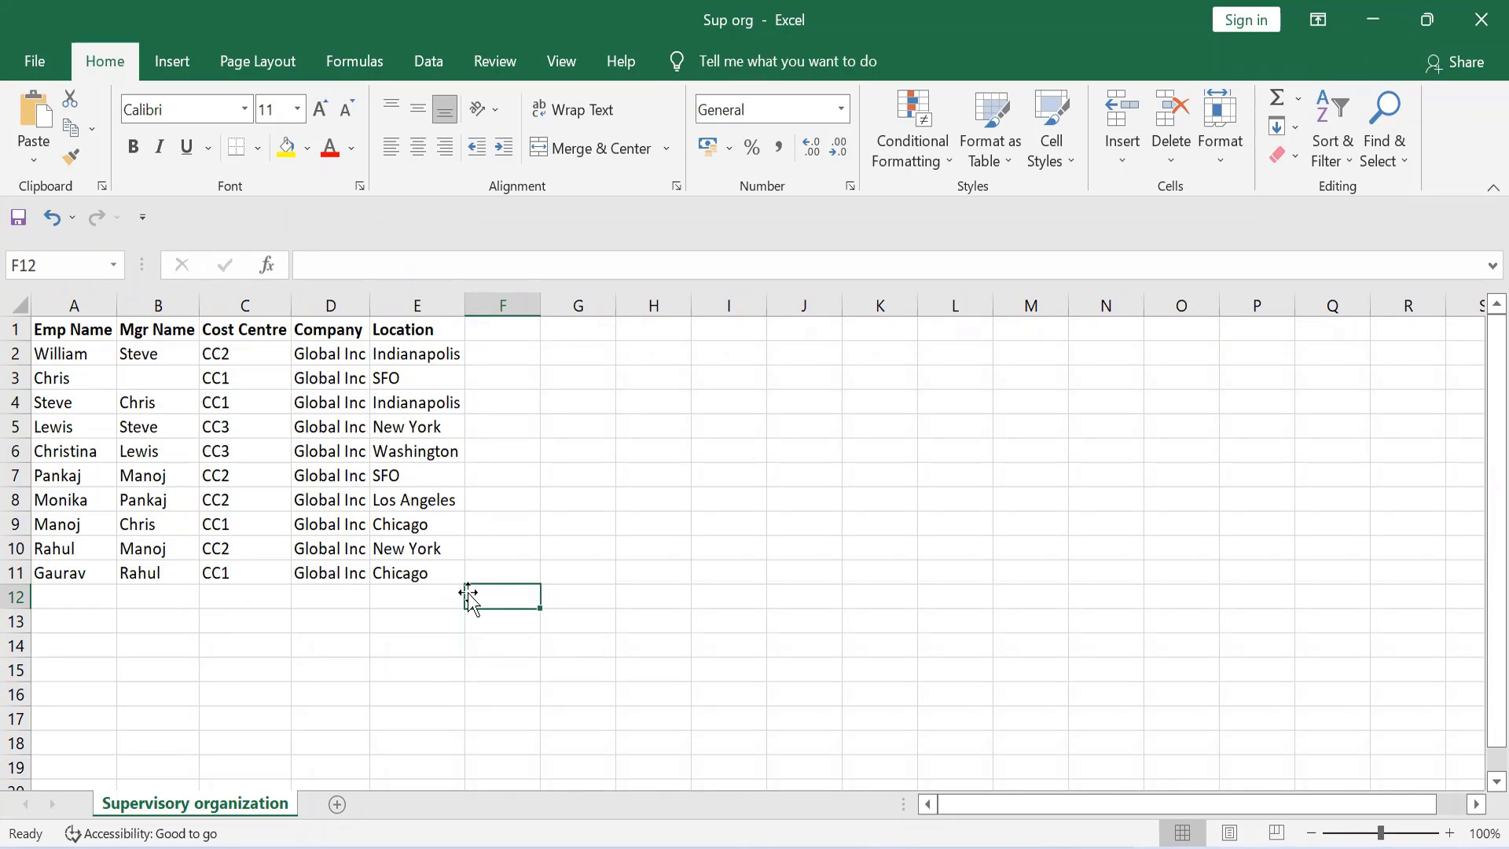
Step: Examine the employees' locations in E2:E11 and their cost centres in C2:C11
{"action": "left_click", "coordinate": [569, 425]}
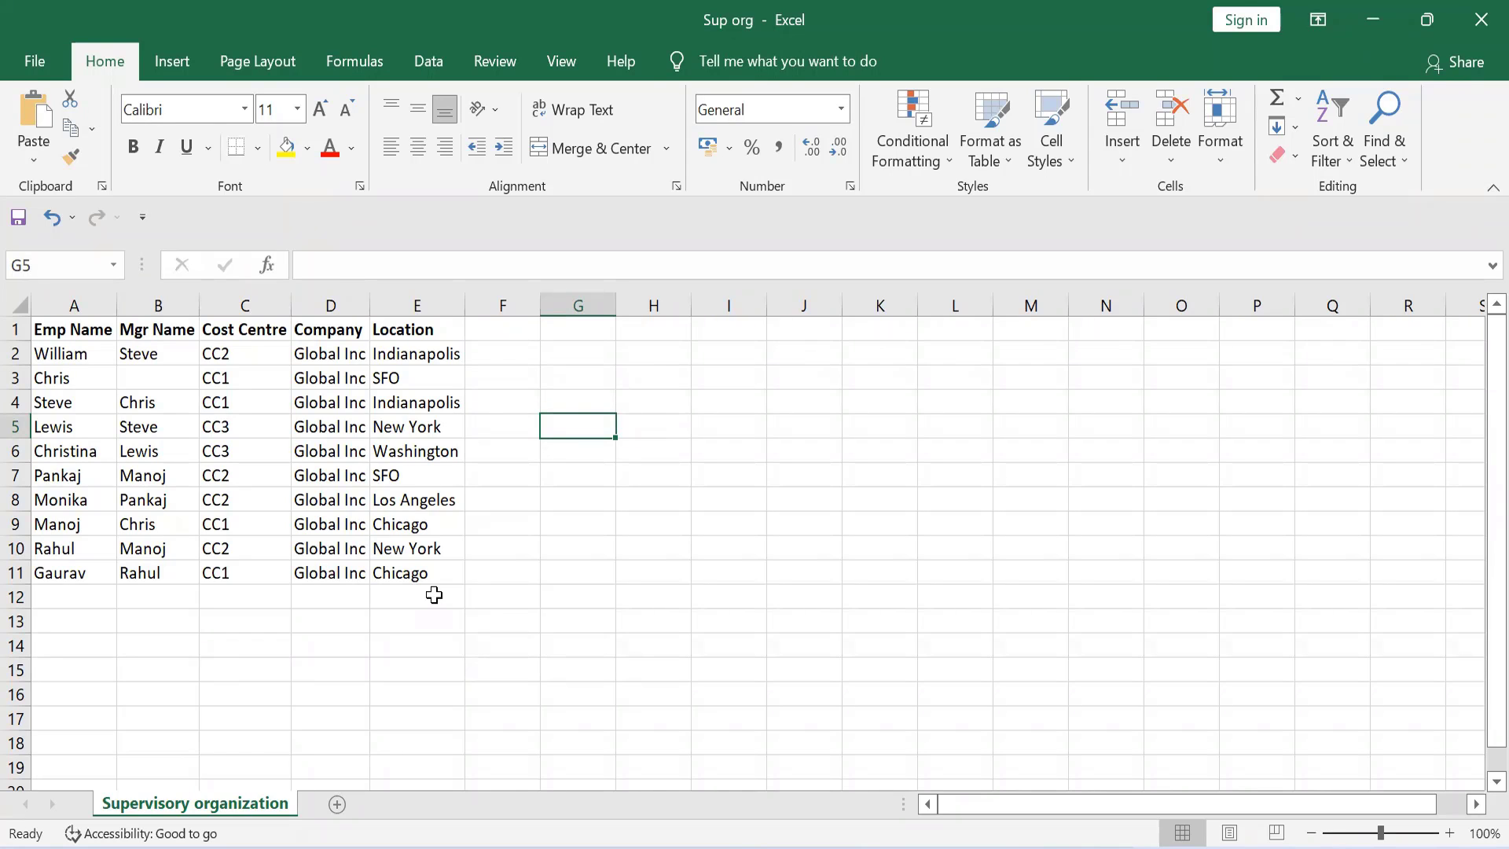
{"action": "left_click", "coordinate": [509, 574]}
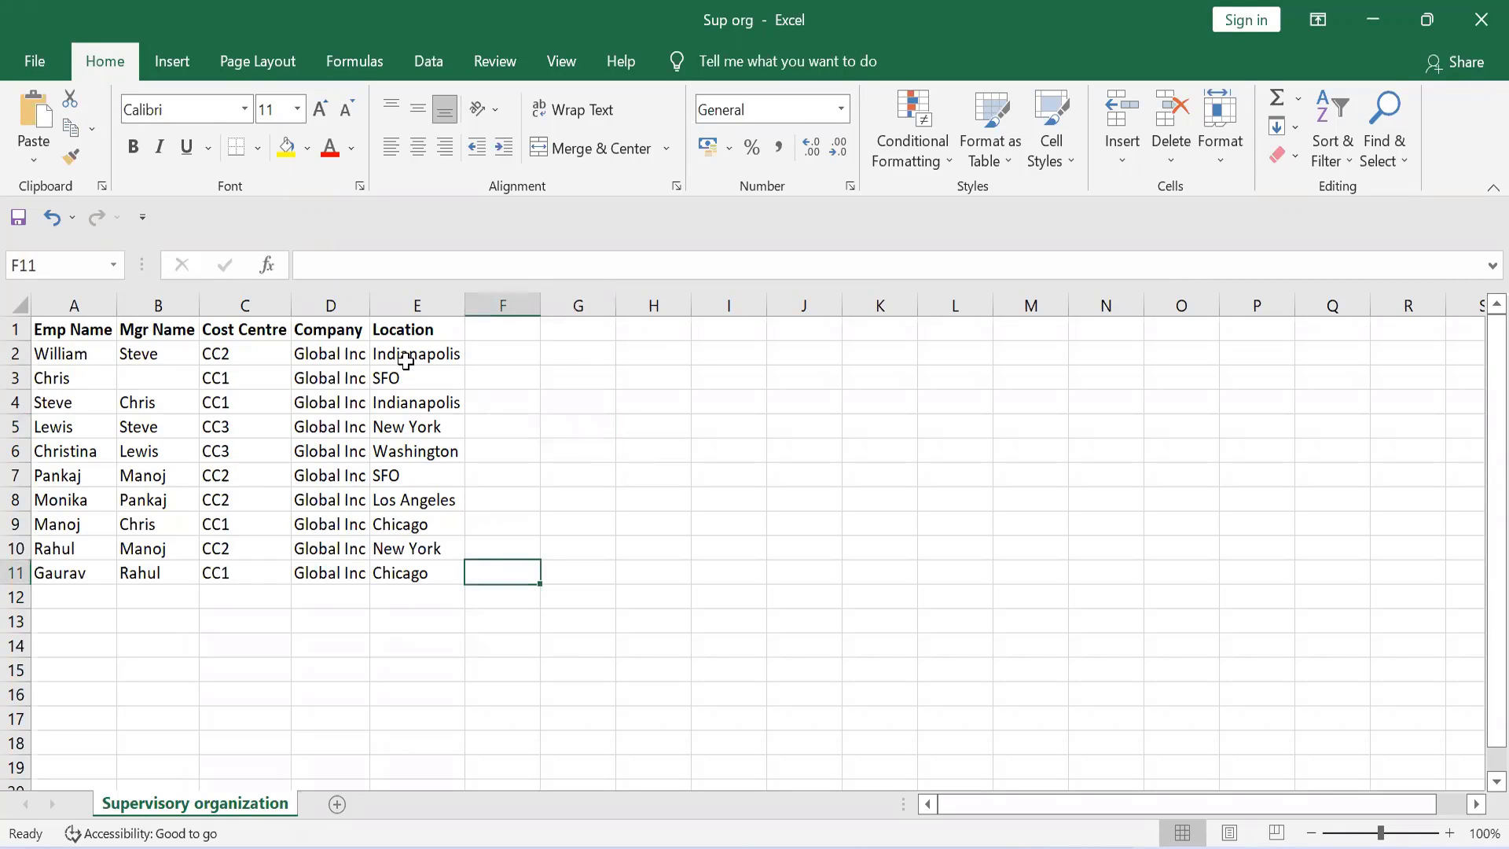
{"action": "left_click_drag", "start_coordinate": [405, 360], "coordinate": [401, 574]}
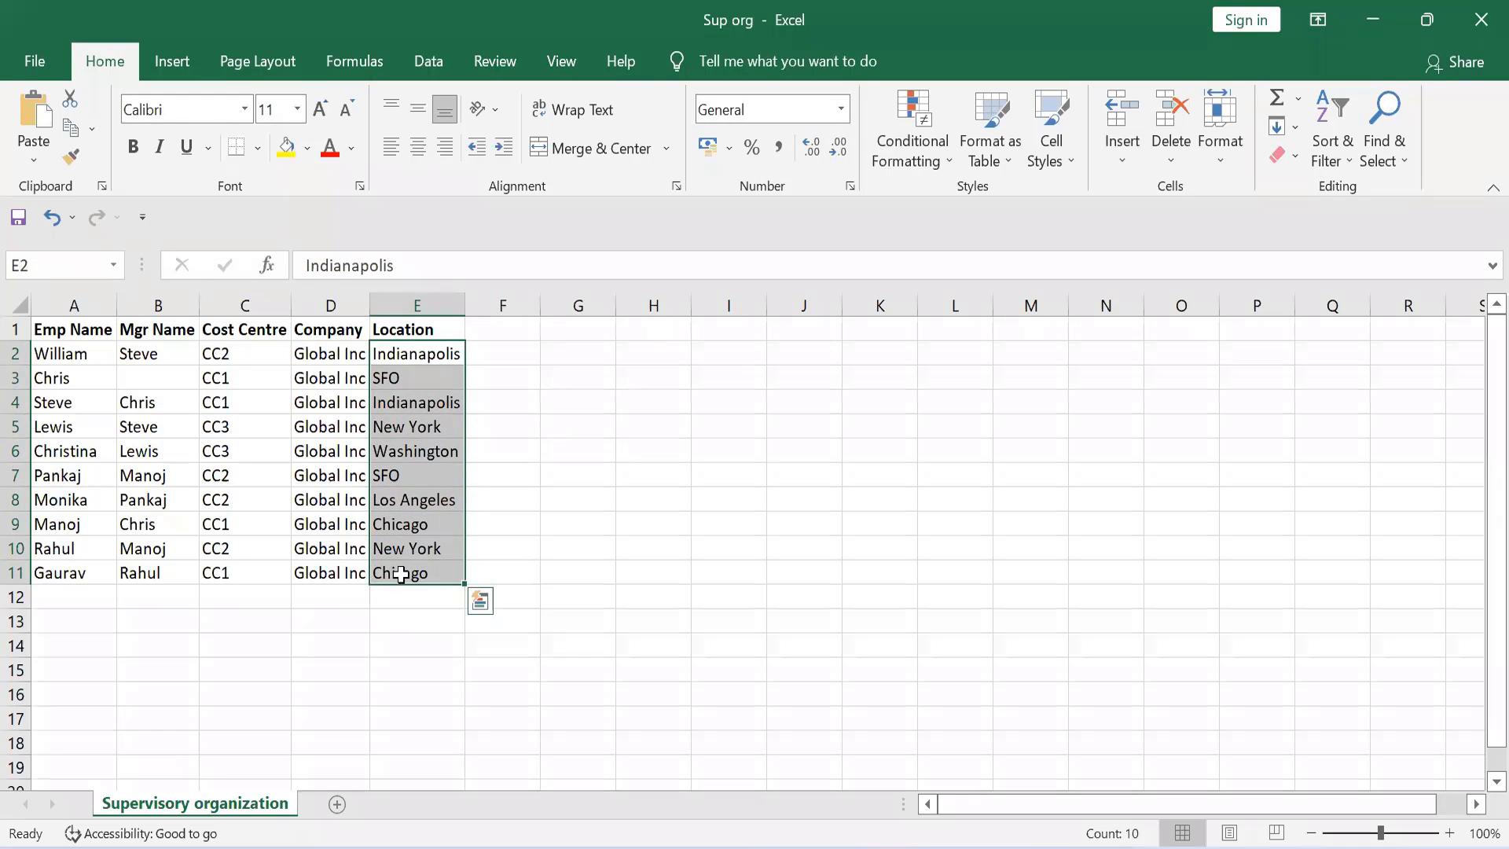
{"action": "left_click", "coordinate": [843, 503]}
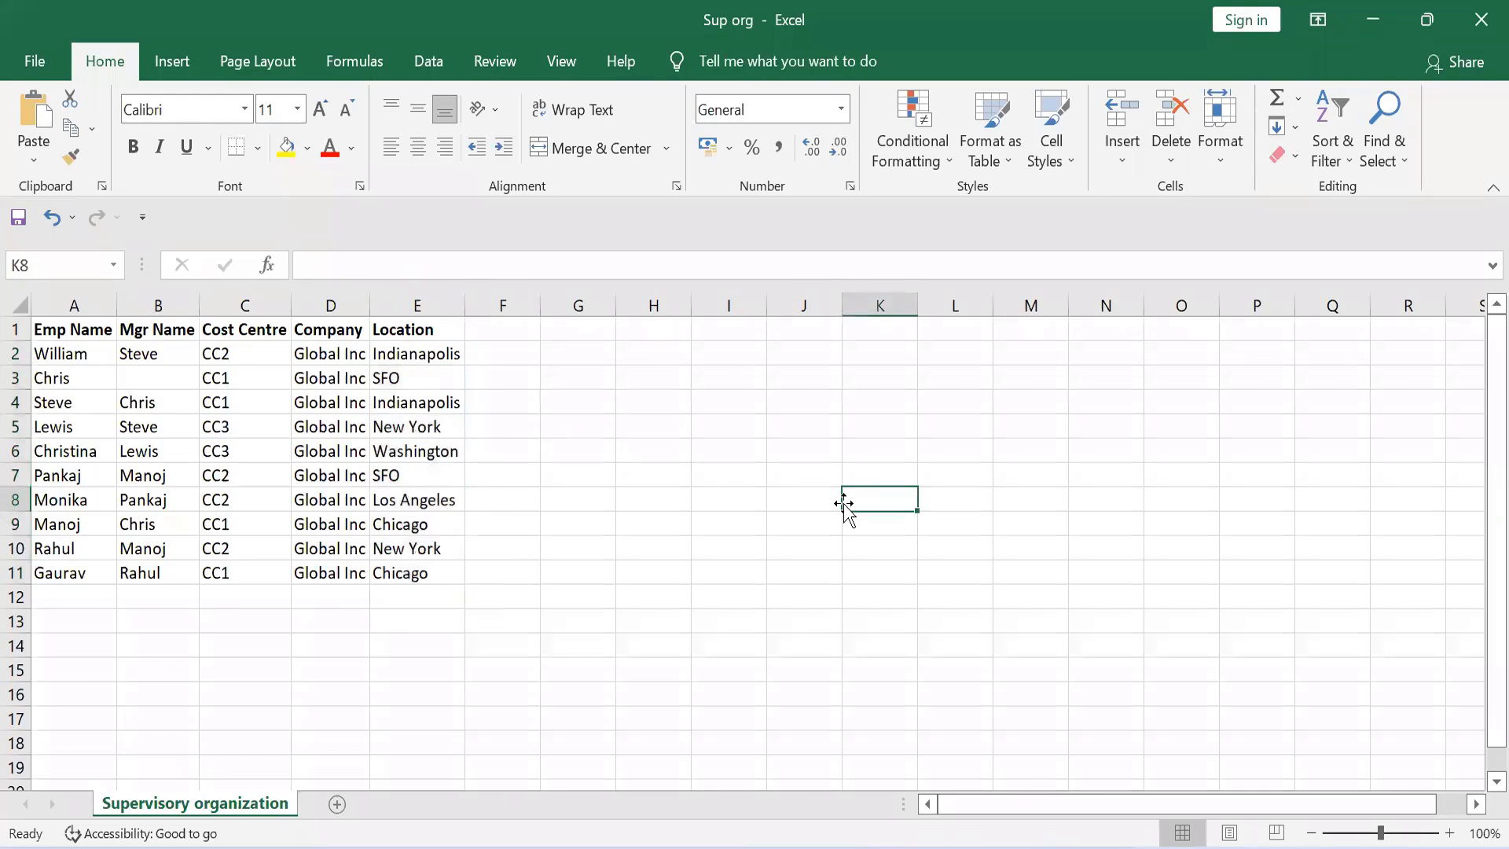
{"action": "left_click", "coordinate": [417, 358]}
{"action": "left_click_drag", "start_coordinate": [418, 358], "coordinate": [428, 571]}
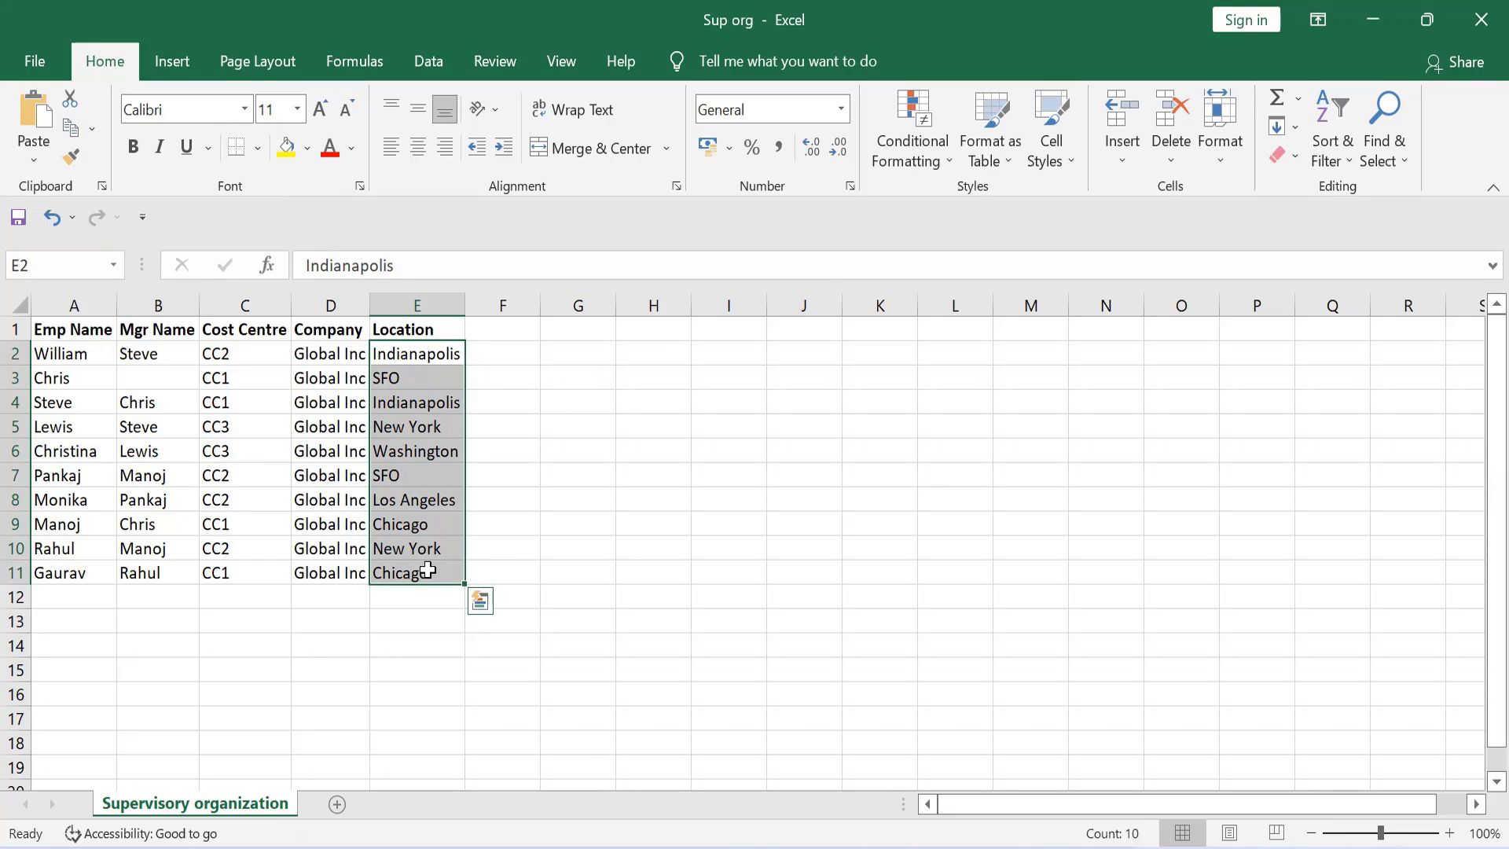
{"action": "left_click", "coordinate": [629, 545]}
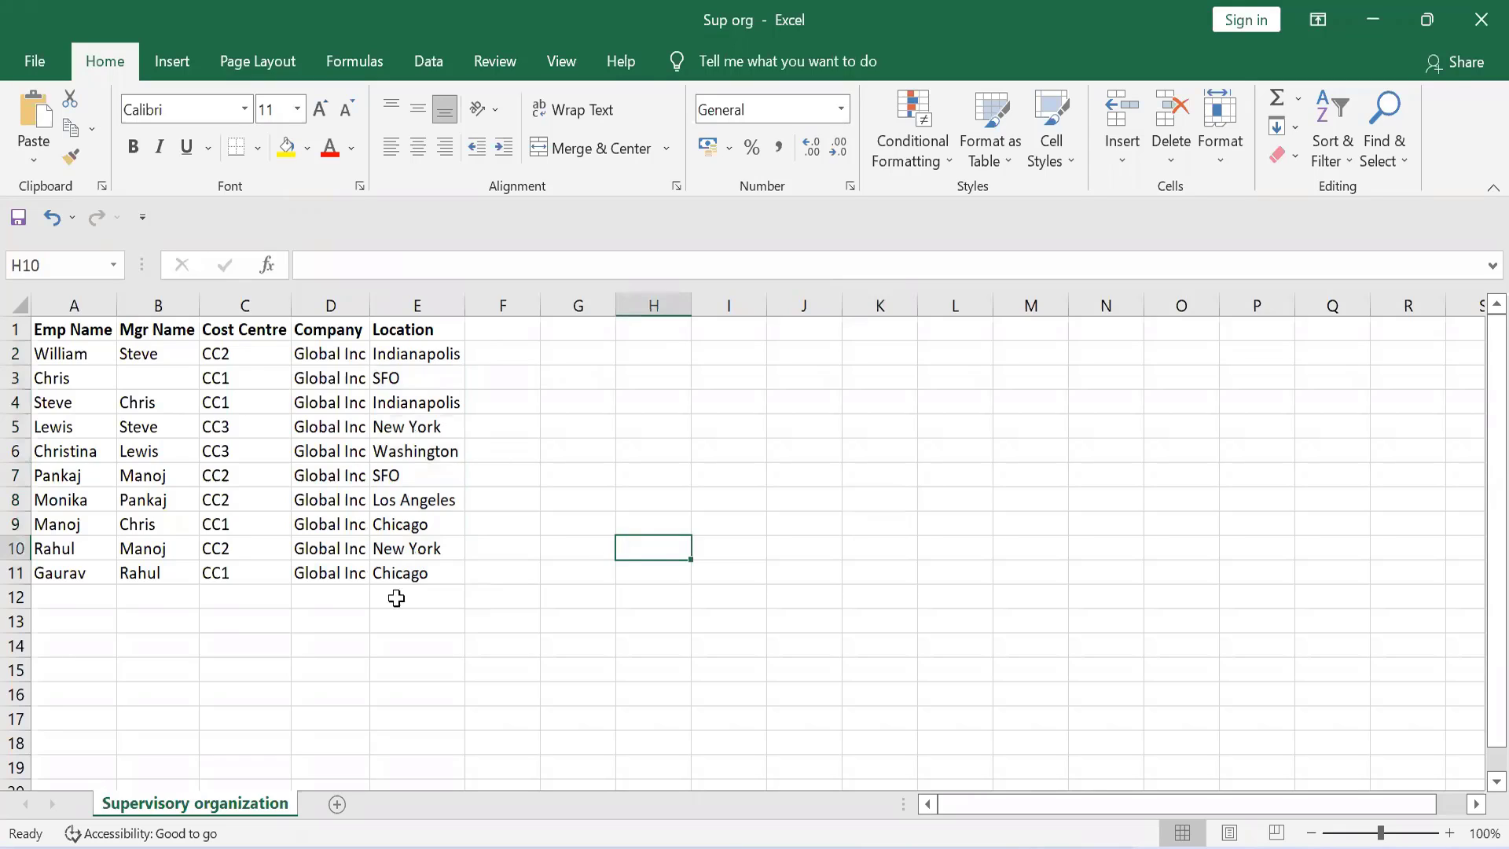
{"action": "left_click_drag", "start_coordinate": [256, 350], "coordinate": [261, 567]}
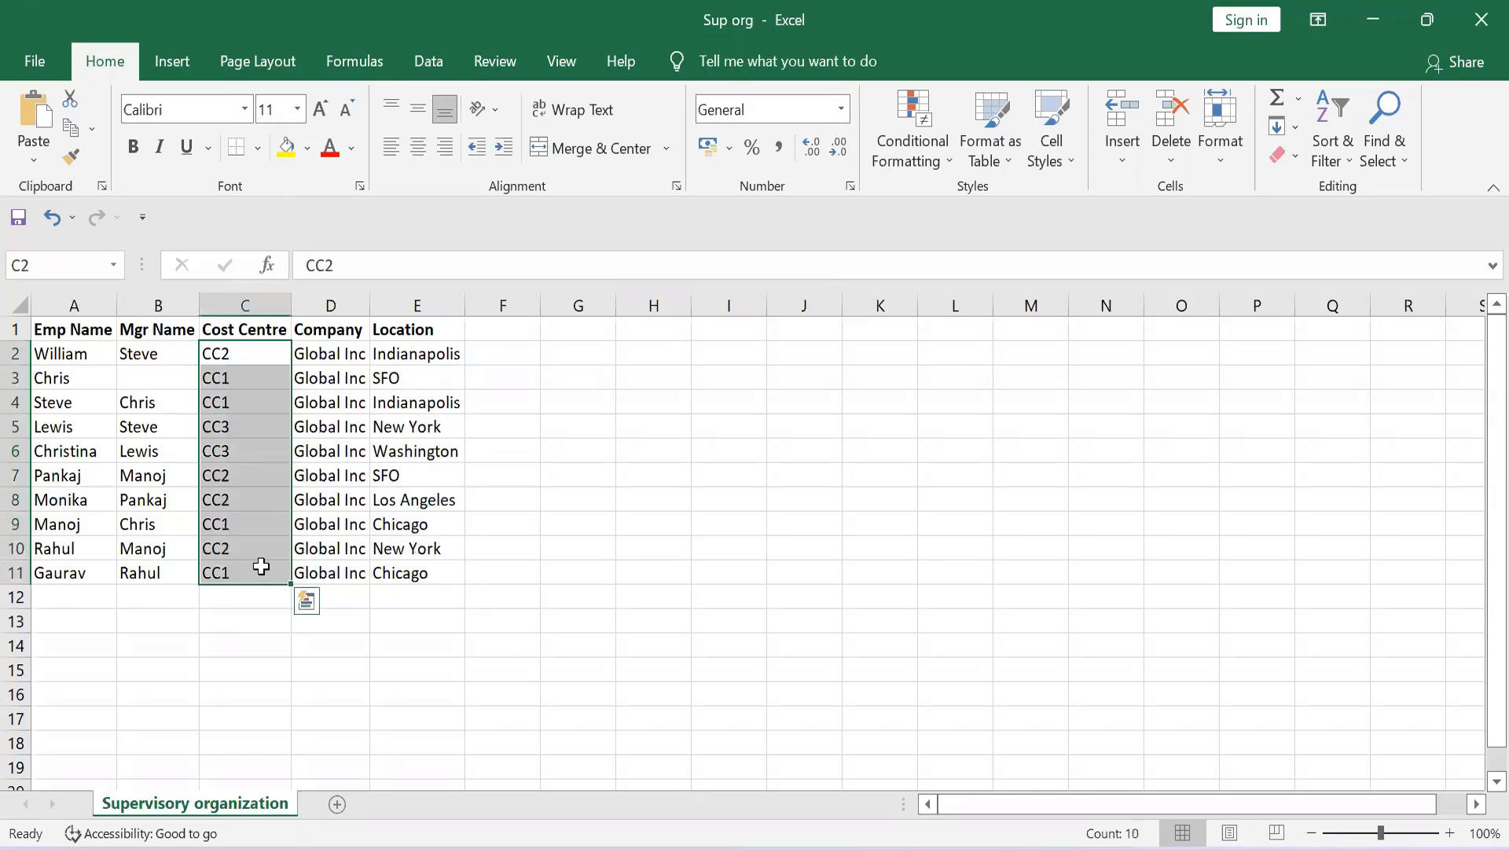
{"action": "left_click", "coordinate": [622, 571]}
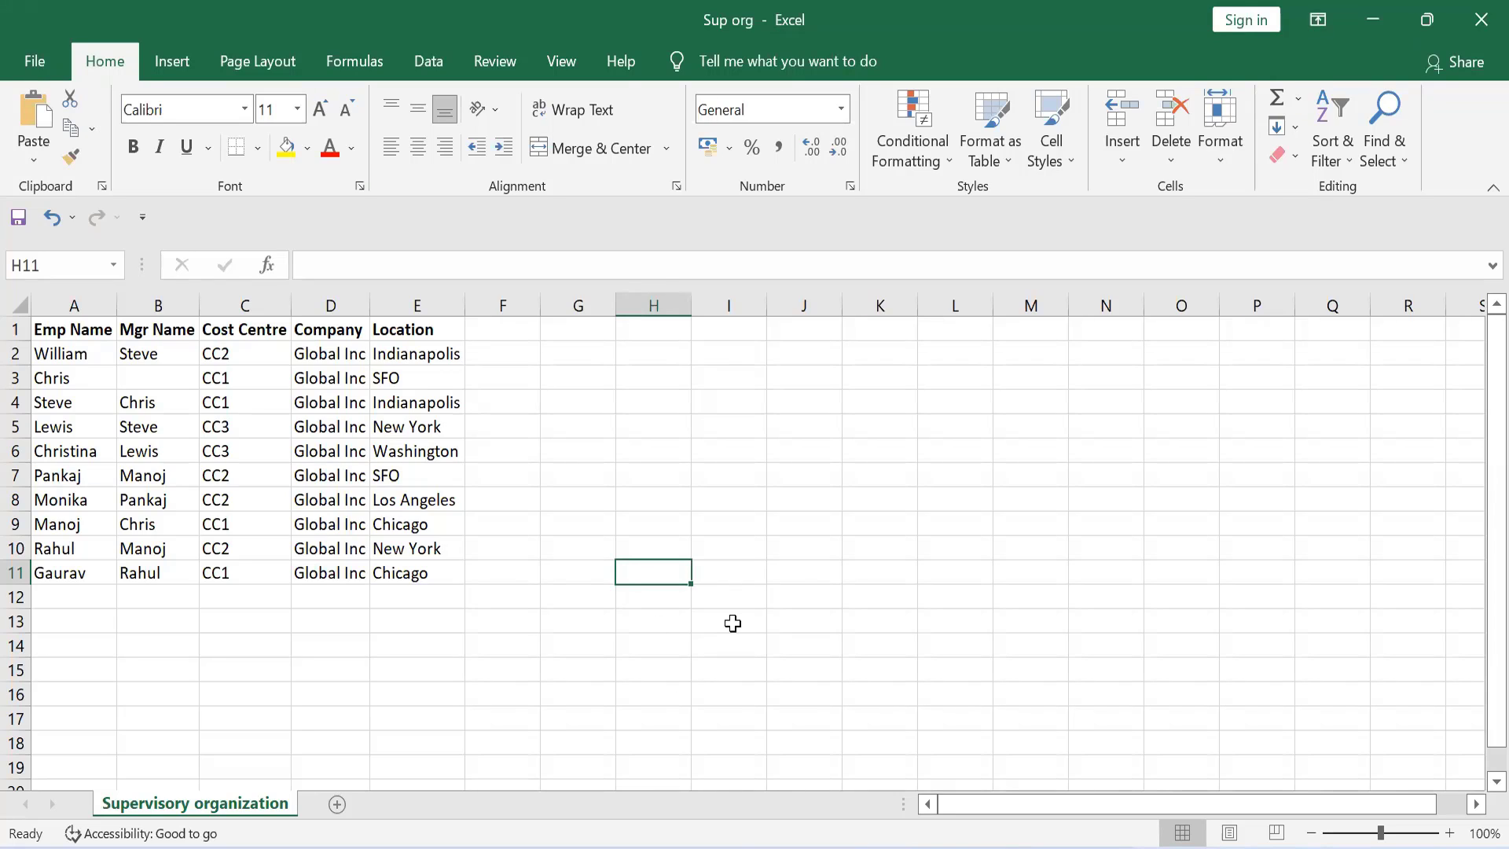
Step: Check the first manager entry in B2 and switch to the WD Class1 notes in Notepad
{"action": "key", "text": "alt+Tab"}
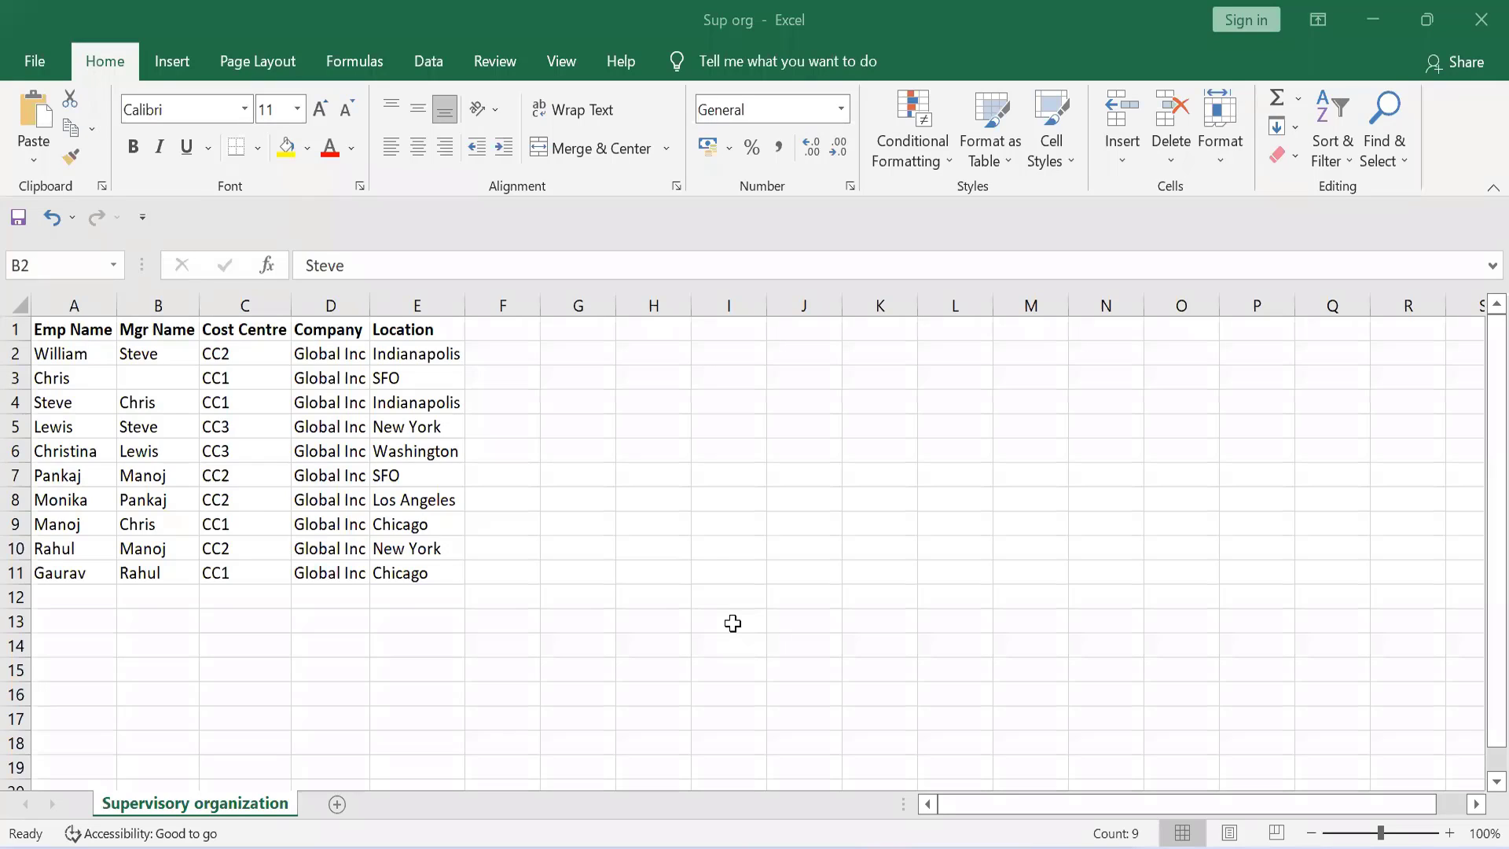
{"action": "double_click", "coordinate": [149, 354]}
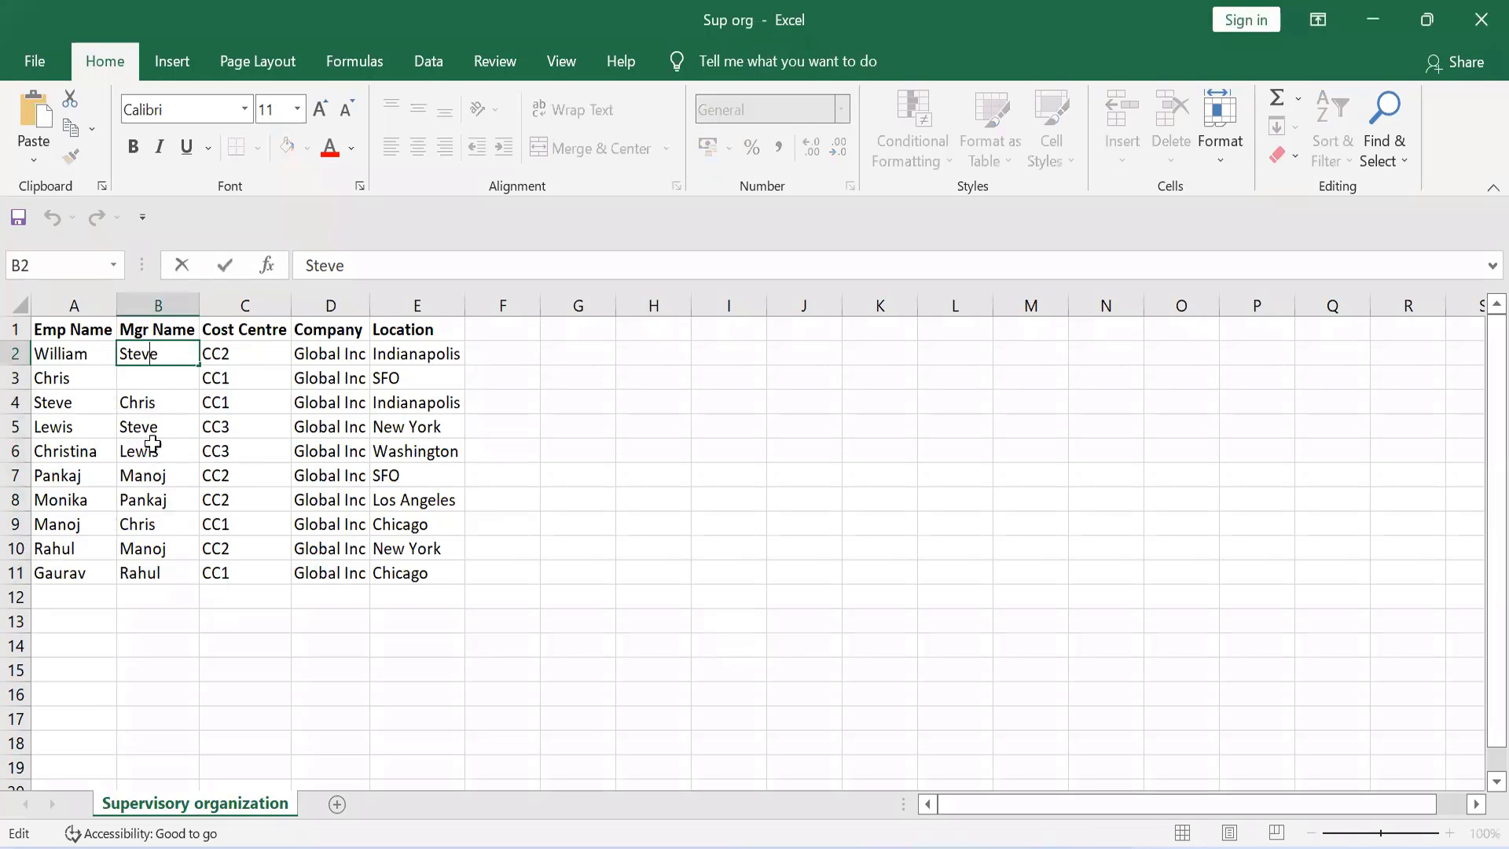
{"action": "left_click", "coordinate": [173, 380]}
{"action": "left_click", "coordinate": [170, 353]}
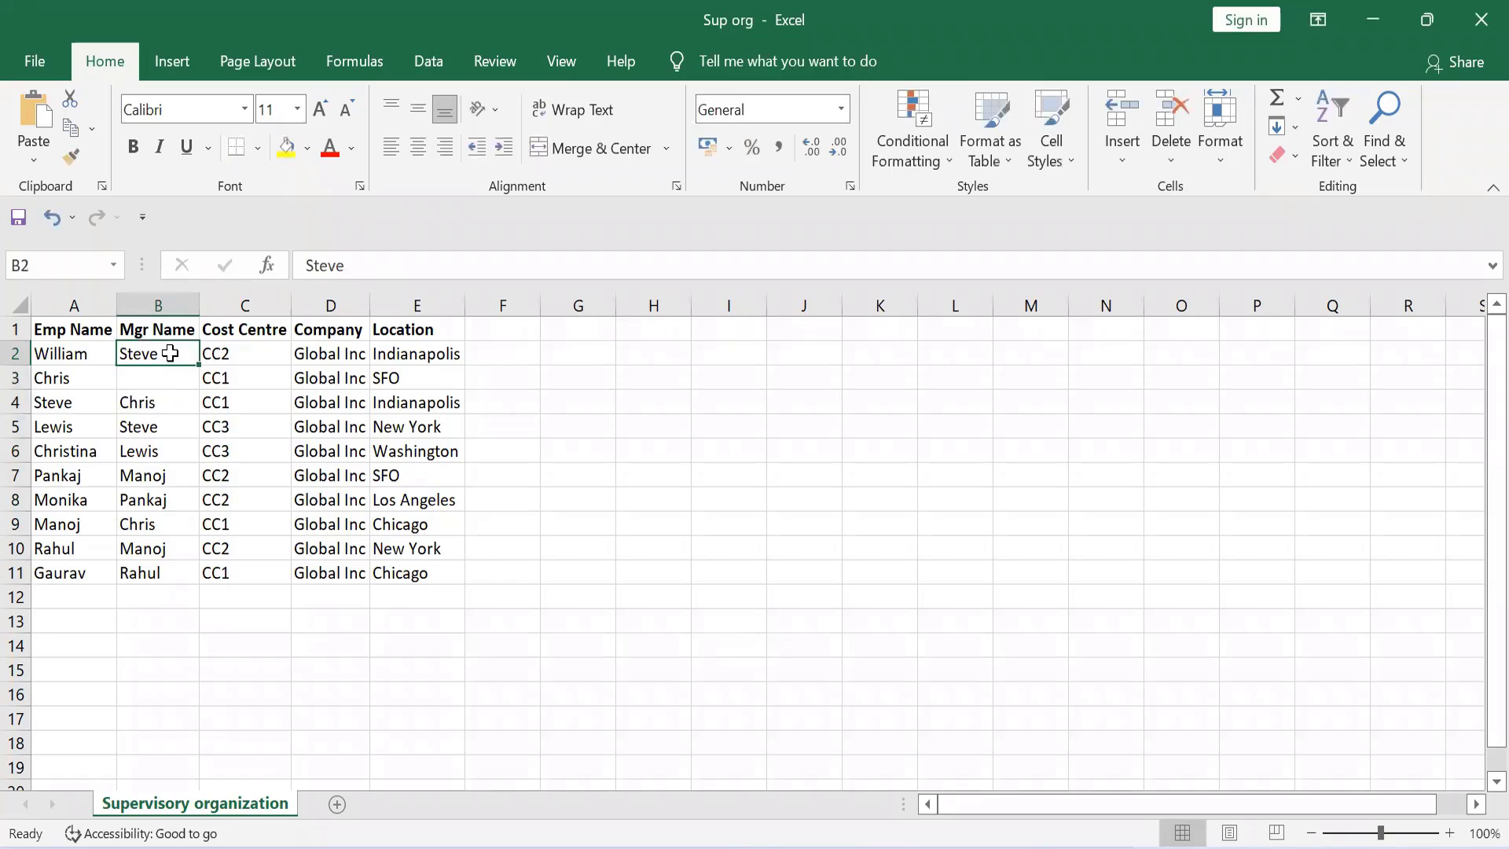
{"action": "mouse_move", "coordinate": [779, 846]}
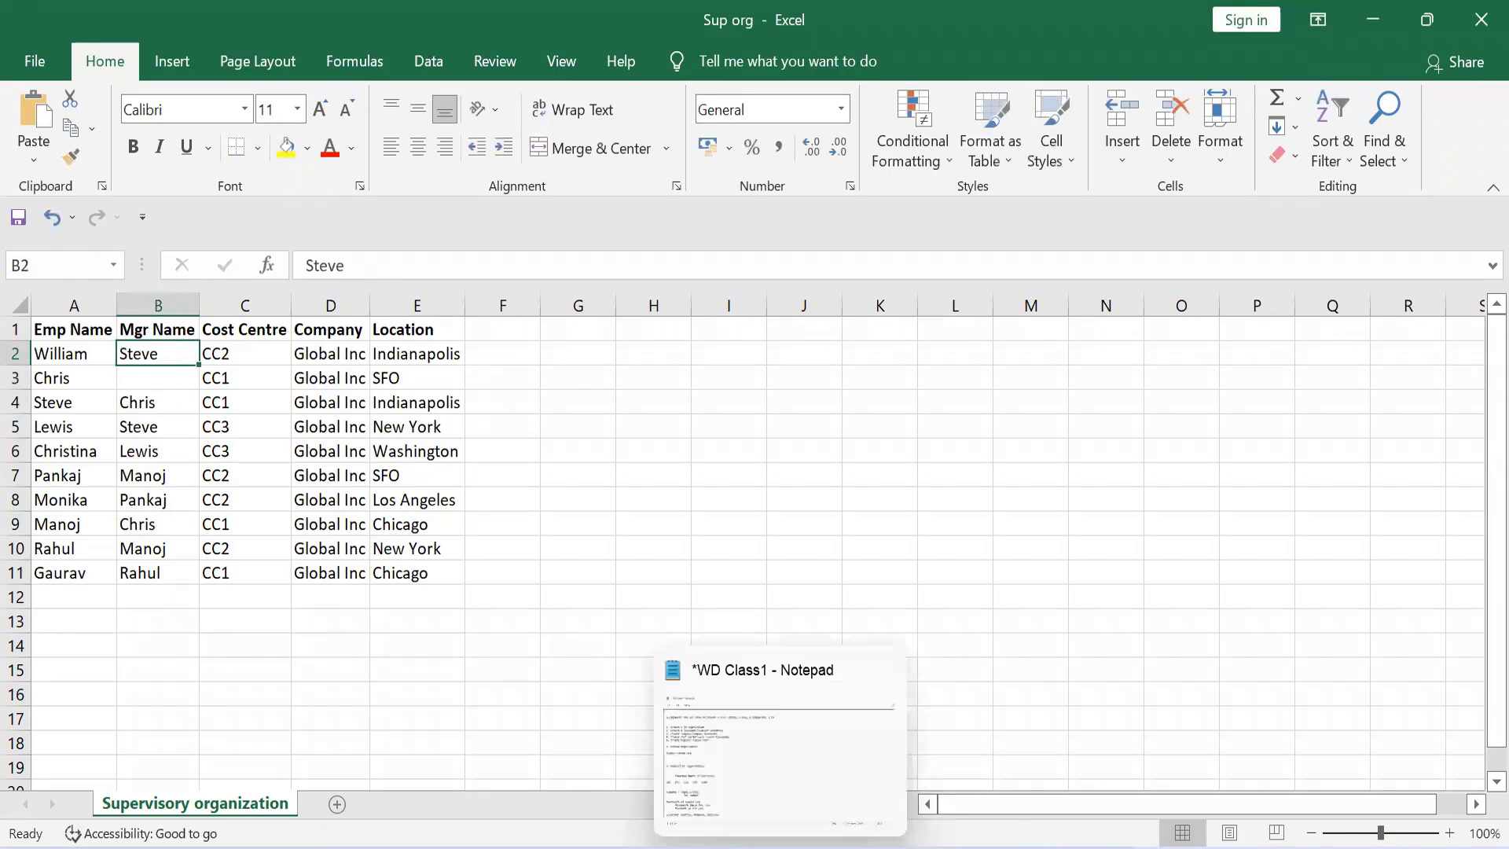
{"action": "left_click", "coordinate": [778, 750]}
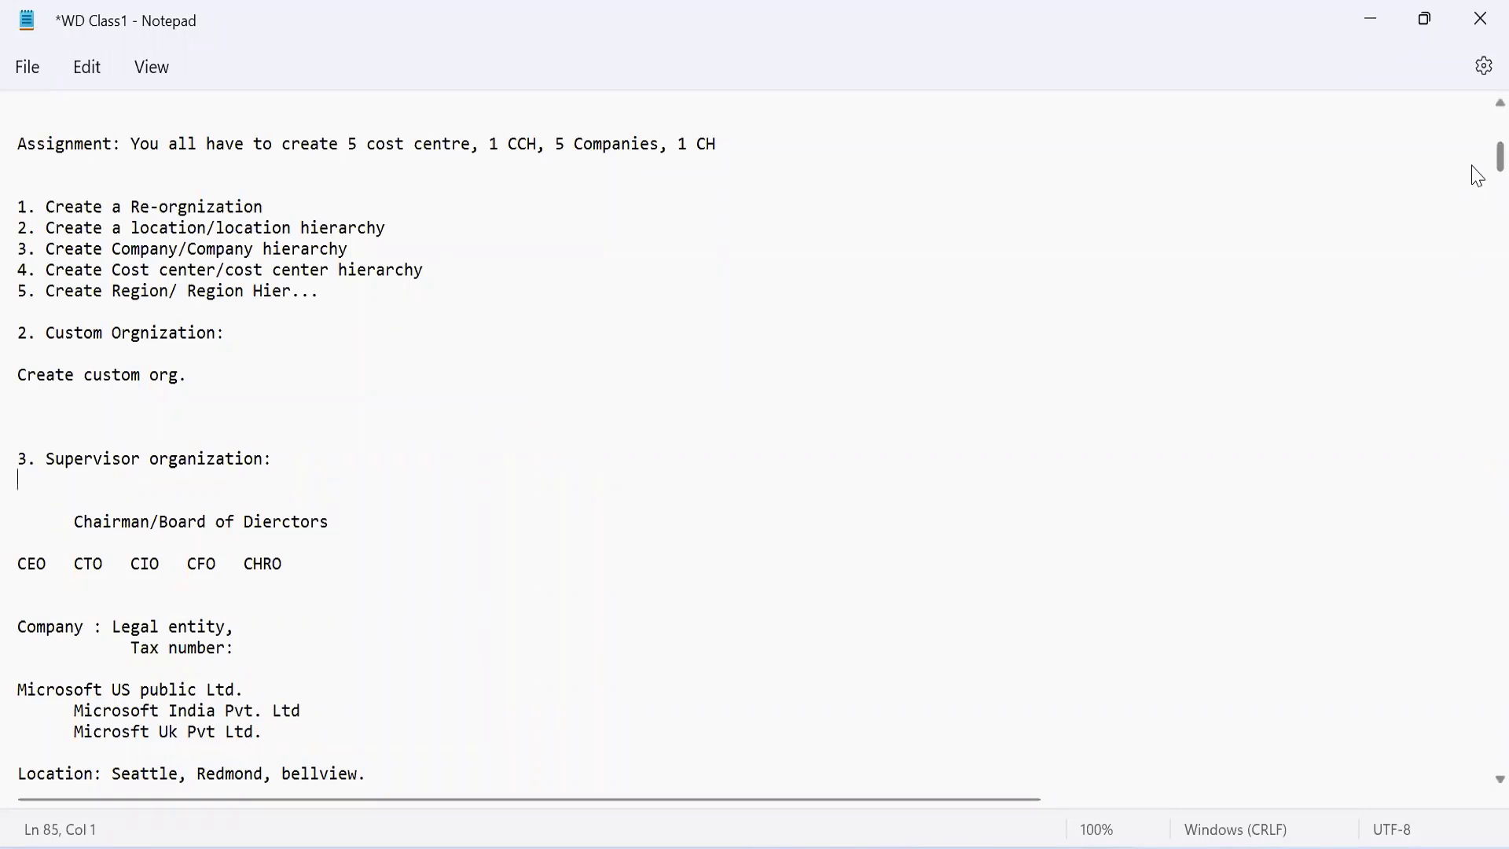
Step: Find the Chairman/BOD Org hierarchy in the notes and highlight its practice organizations to review their structure
{"action": "scroll", "coordinate": [1478, 176], "scroll_direction": "down", "scroll_amount": 20}
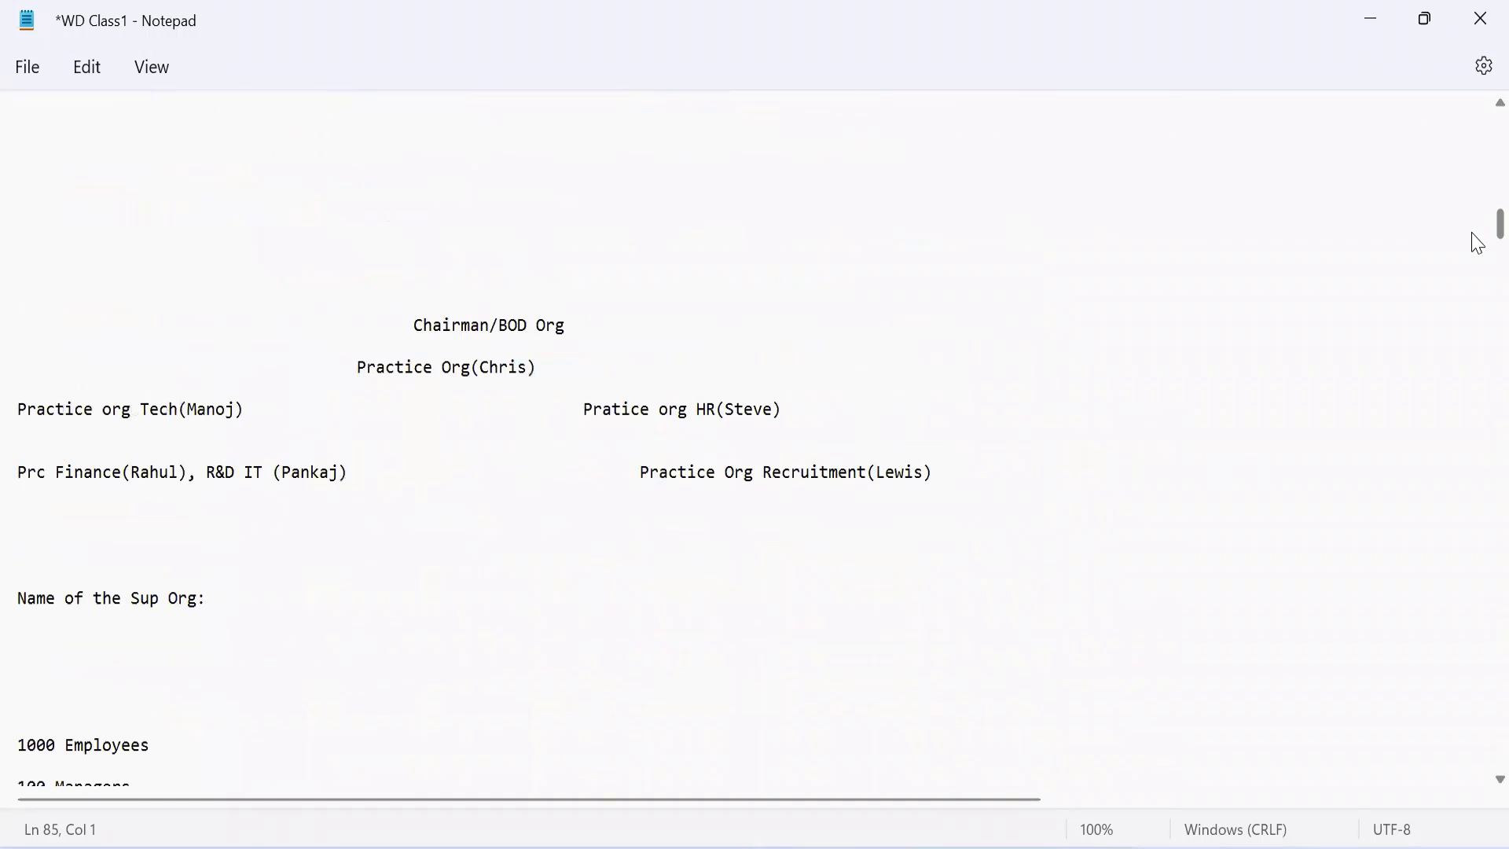
{"action": "scroll", "coordinate": [1478, 245], "scroll_direction": "down", "scroll_amount": 13}
{"action": "scroll", "coordinate": [1477, 250], "scroll_direction": "up", "scroll_amount": 9}
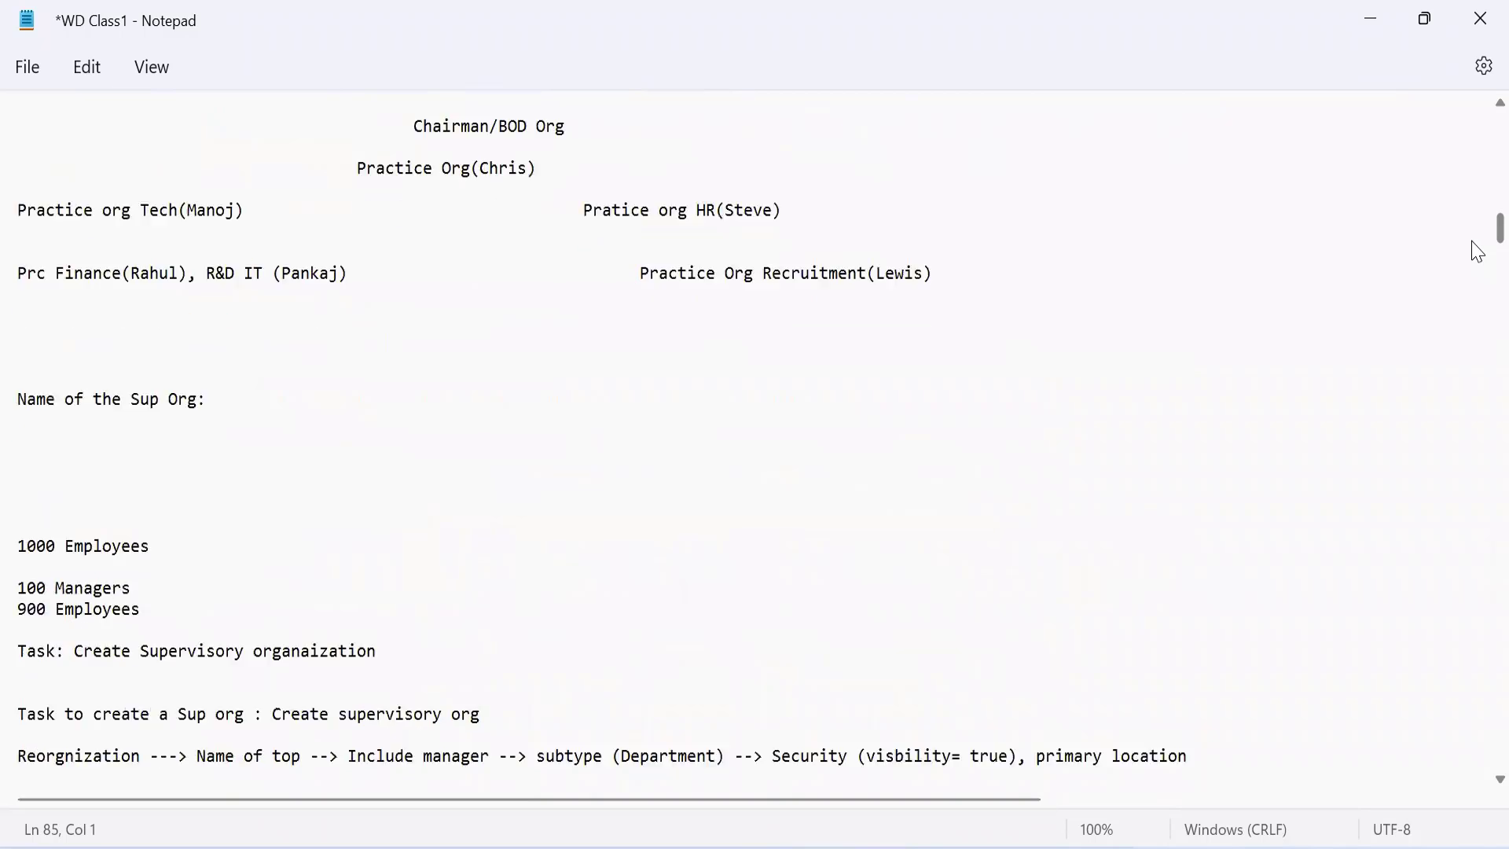
{"action": "scroll", "coordinate": [1477, 251], "scroll_direction": "down", "scroll_amount": 3}
{"action": "scroll", "coordinate": [1477, 250], "scroll_direction": "up", "scroll_amount": 1}
{"action": "scroll", "coordinate": [1478, 248], "scroll_direction": "up", "scroll_amount": 2}
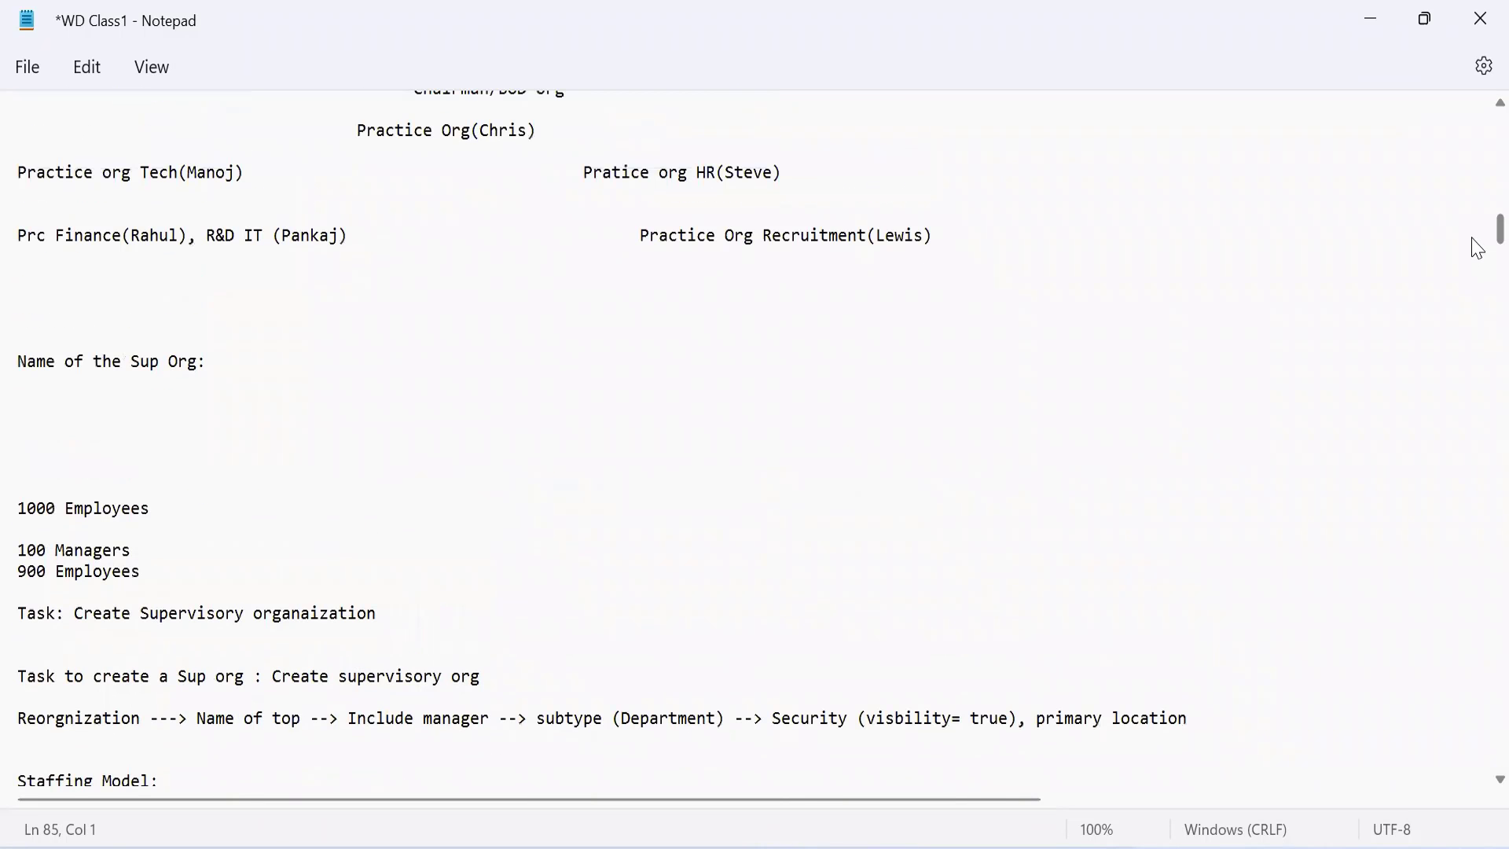
{"action": "left_click_drag", "start_coordinate": [356, 131], "coordinate": [952, 234]}
{"action": "left_click", "coordinate": [952, 234]}
{"action": "left_click_drag", "start_coordinate": [180, 165], "coordinate": [1022, 232]}
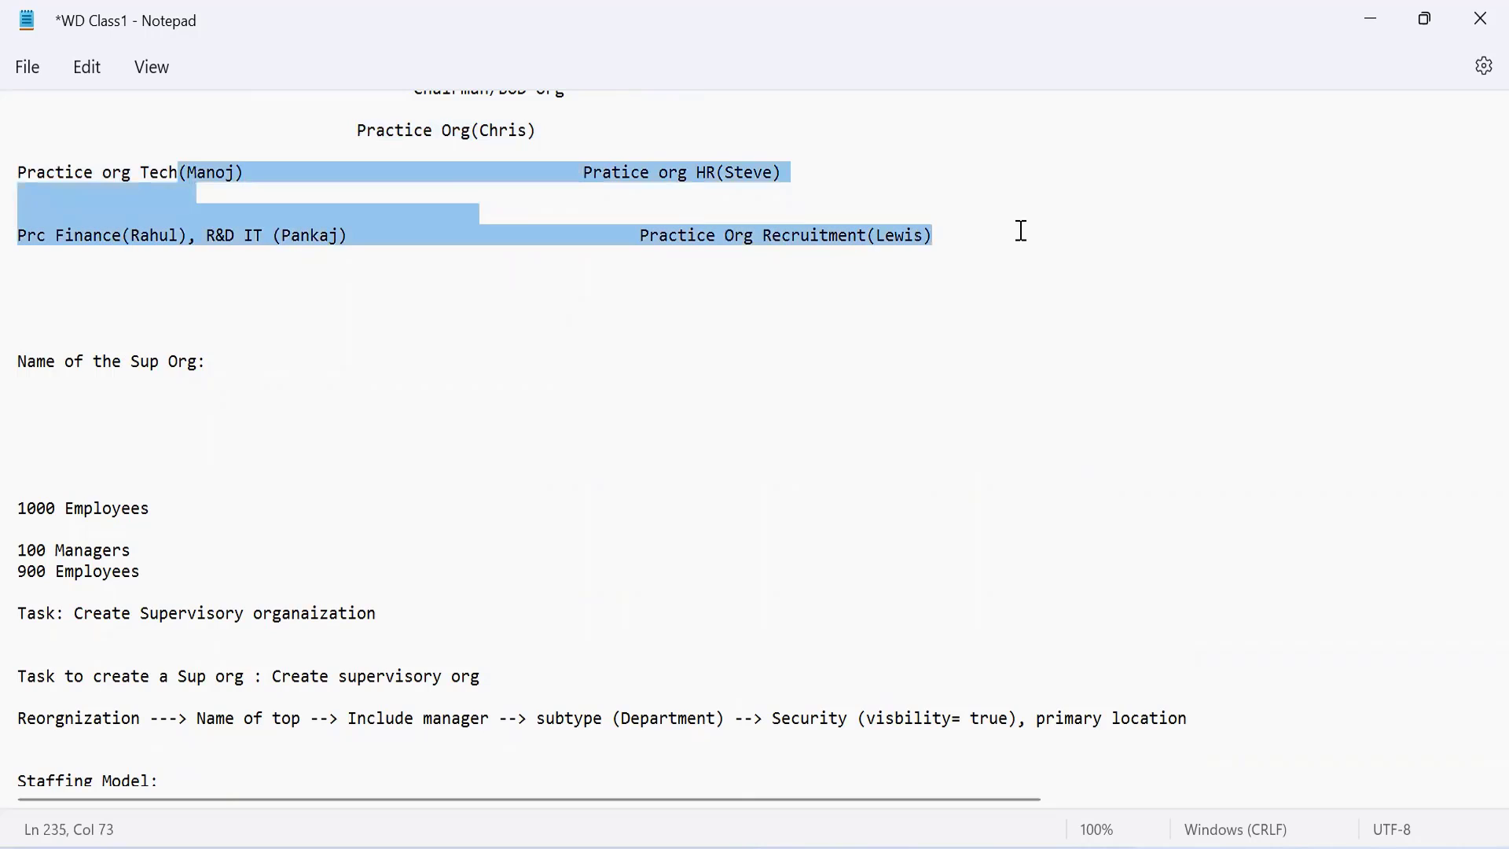
Step: Highlight the name of the top Practice Org under Chairman/BOD Org and its manager's name
{"action": "left_click", "coordinate": [434, 154]}
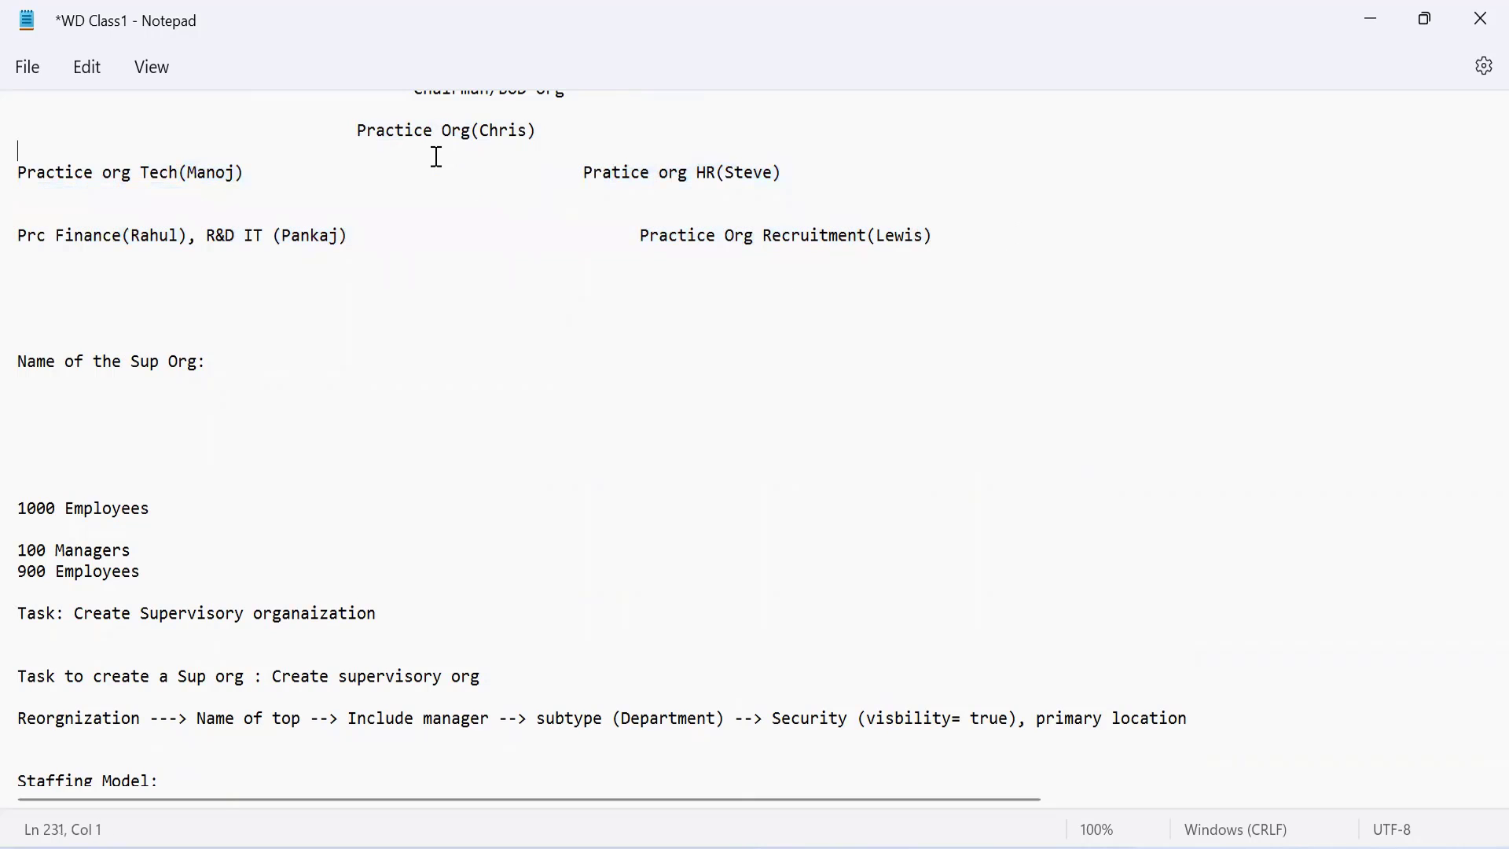
{"action": "left_click_drag", "start_coordinate": [355, 134], "coordinate": [465, 138]}
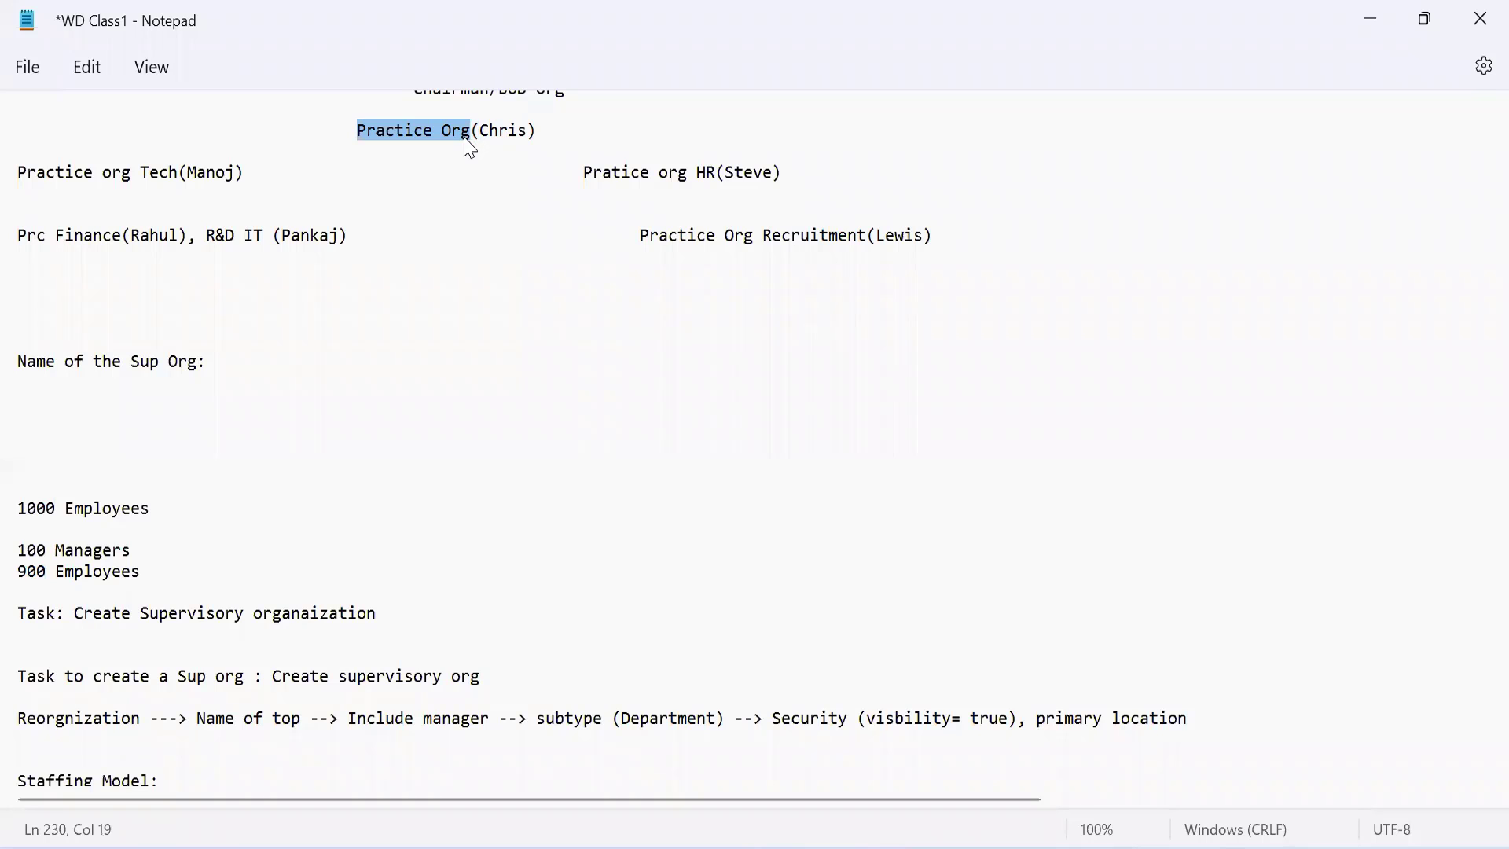
{"action": "double_click", "coordinate": [506, 132]}
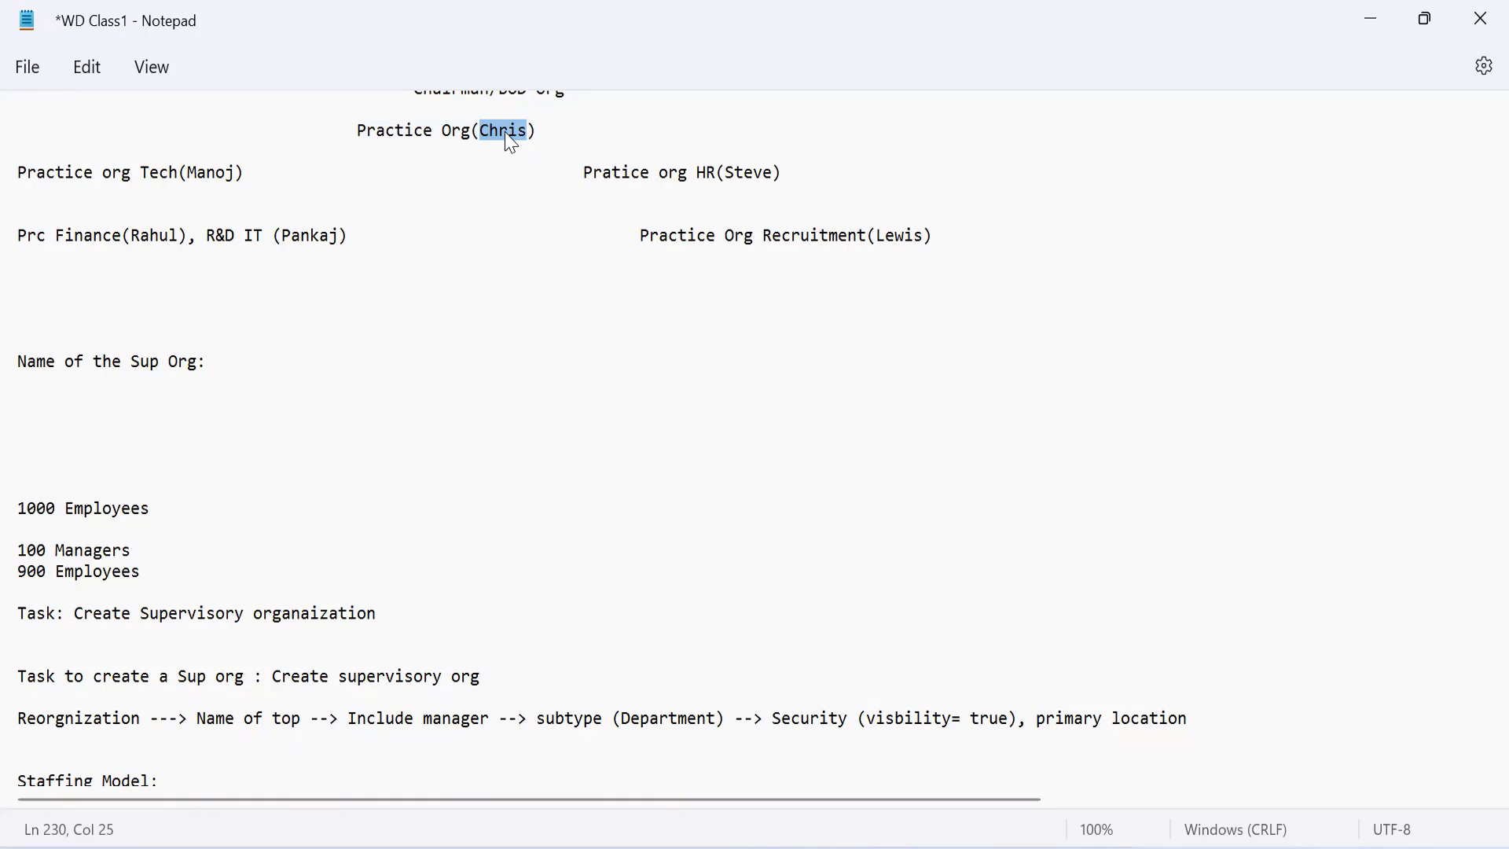
Step: Examine the notes from the supervisory organization creation task through the Staffing Model section
{"action": "left_click", "coordinate": [347, 316]}
{"action": "key", "text": "Down"}
{"action": "key", "text": "Down"}
{"action": "key", "text": "Down"}
{"action": "key", "text": "Down"}
{"action": "key", "text": "Down"}
{"action": "key", "text": "Down"}
{"action": "key", "text": "Down"}
{"action": "key", "text": "Down"}
{"action": "key", "text": "Down"}
{"action": "key", "text": "Down"}
{"action": "key", "text": "Down"}
{"action": "key", "text": "Down"}
{"action": "key", "text": "Down"}
{"action": "key", "text": "Down"}
{"action": "key", "text": "Down"}
{"action": "key", "text": "Down"}
{"action": "key", "text": "Down"}
{"action": "key", "text": "Down"}
{"action": "key", "text": "Down"}
{"action": "key", "text": "Down"}
{"action": "key", "text": "Down"}
{"action": "key", "text": "Down"}
{"action": "key", "text": "Down"}
{"action": "key", "text": "Down"}
{"action": "key", "text": "Down"}
{"action": "key", "text": "Down"}
{"action": "key", "text": "Down"}
{"action": "key", "text": "Down"}
{"action": "key", "text": "Down"}
{"action": "key", "text": "Down"}
{"action": "key", "text": "Down"}
{"action": "key", "text": "Down"}
{"action": "key", "text": "Down"}
{"action": "key", "text": "Down"}
{"action": "key", "text": "Down"}
{"action": "key", "text": "Down"}
{"action": "key", "text": "Down"}
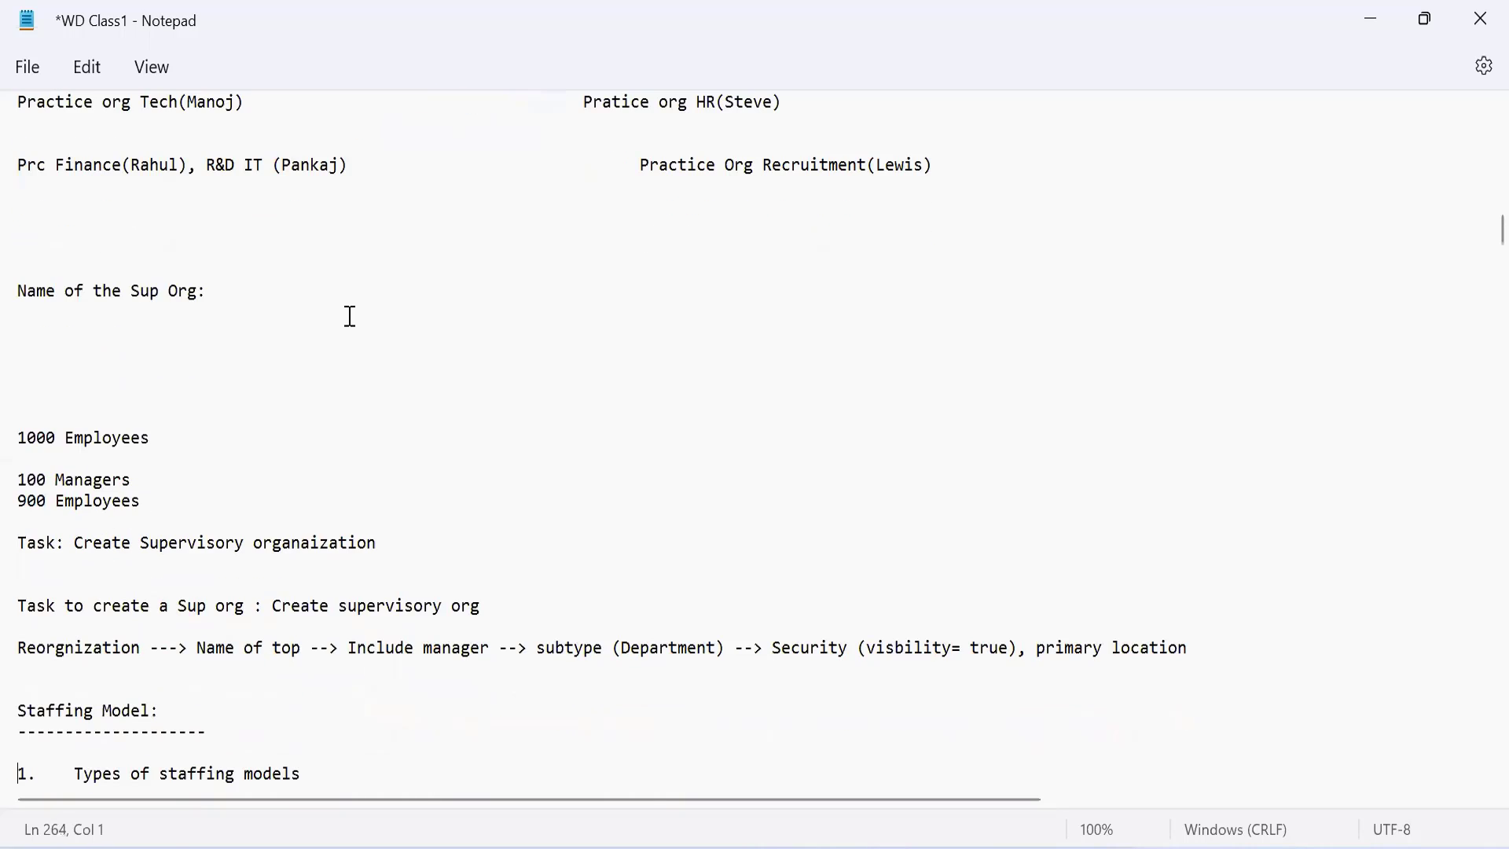
{"action": "key", "text": "Down"}
{"action": "key", "text": "Down"}
{"action": "key", "text": "Down"}
{"action": "key", "text": "Down"}
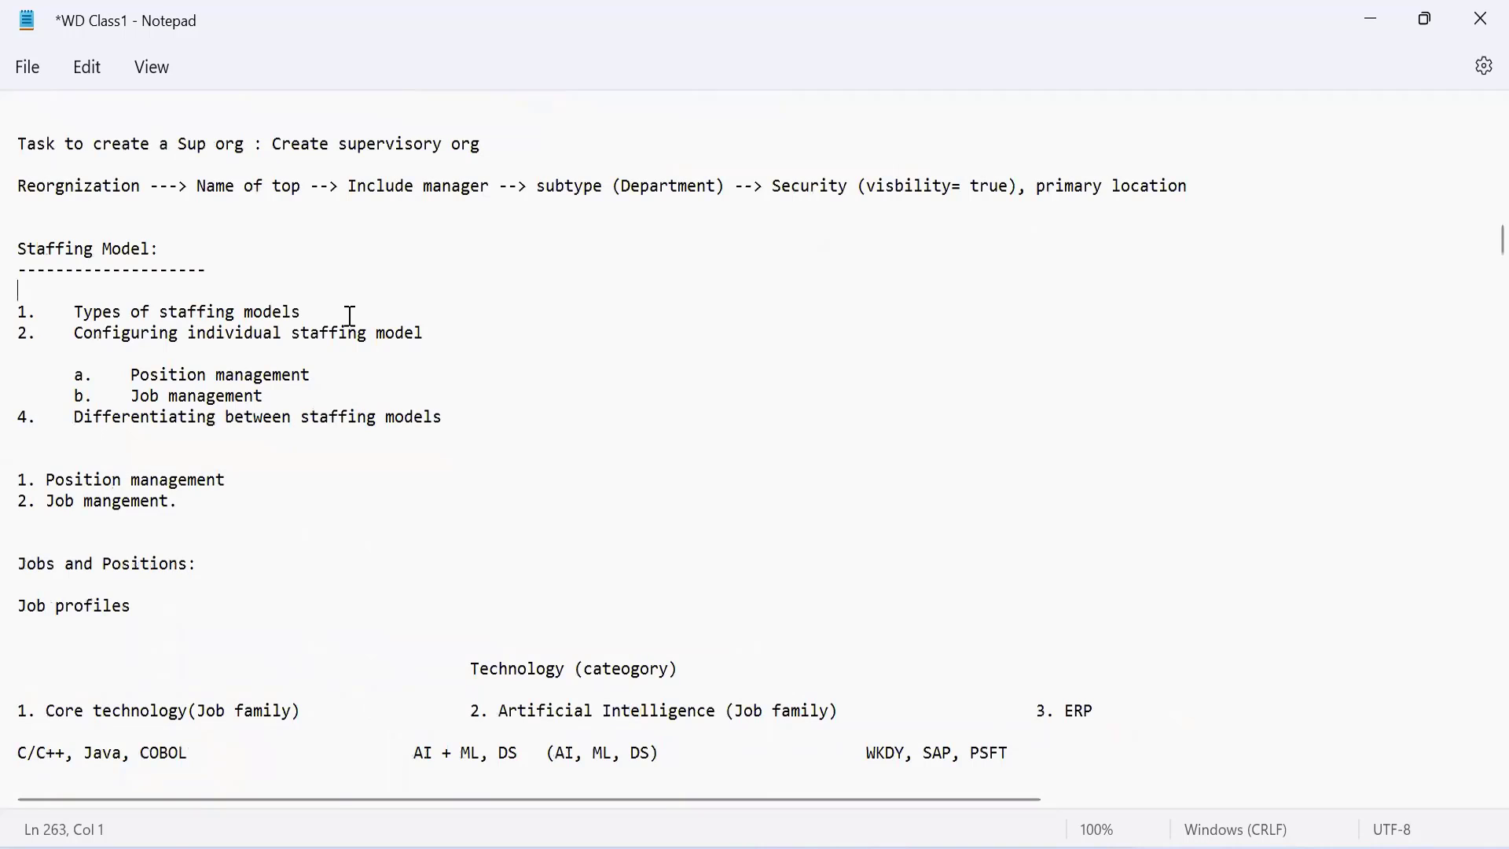
{"action": "key", "text": "Up"}
{"action": "key", "text": "Up"}
{"action": "key", "text": "Up"}
{"action": "key", "text": "Up"}
{"action": "key", "text": "Up"}
{"action": "key", "text": "Up"}
{"action": "key", "text": "Up"}
{"action": "key", "text": "Up"}
{"action": "key", "text": "Up"}
{"action": "key", "text": "Up"}
{"action": "key", "text": "Up"}
{"action": "key", "text": "Up"}
{"action": "key", "text": "Up"}
{"action": "key", "text": "Up"}
{"action": "key", "text": "Up"}
{"action": "key", "text": "Up"}
{"action": "key", "text": "Up"}
{"action": "key", "text": "Up"}
{"action": "key", "text": "Up"}
{"action": "key", "text": "Up"}
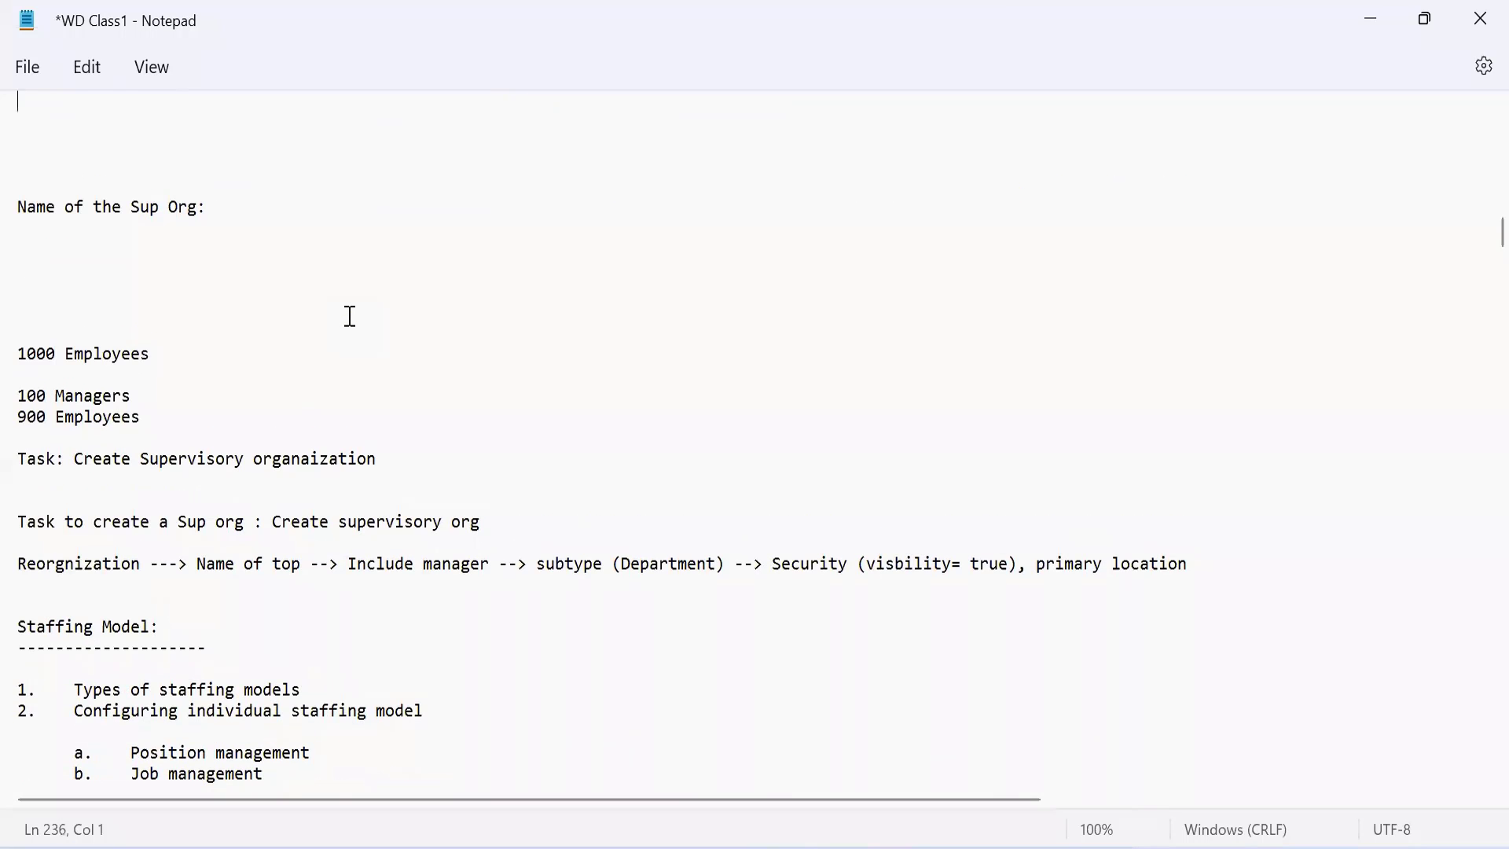
{"action": "key", "text": "Up"}
{"action": "key", "text": "Up"}
{"action": "key", "text": "Up"}
{"action": "key", "text": "Up"}
{"action": "key", "text": "Down"}
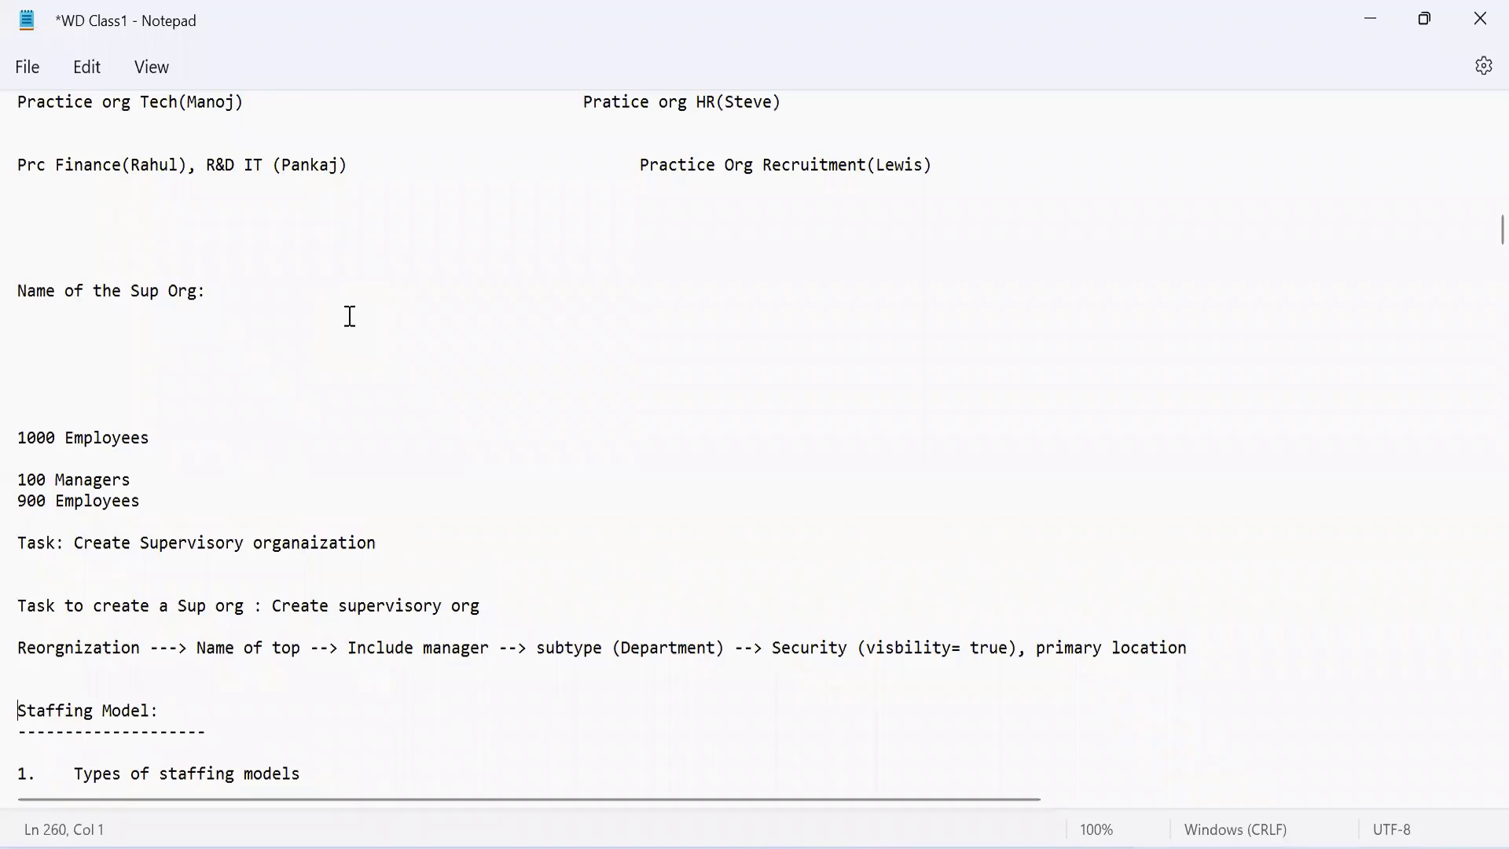
{"action": "key", "text": "Down"}
{"action": "key", "text": "Down"}
{"action": "key", "text": "Down"}
{"action": "key", "text": "Down"}
{"action": "key", "text": "Down"}
{"action": "key", "text": "Down"}
{"action": "key", "text": "Down"}
{"action": "key", "text": "Down"}
{"action": "key", "text": "Down"}
{"action": "key", "text": "Down"}
{"action": "key", "text": "Down"}
{"action": "key", "text": "Down"}
{"action": "key", "text": "Down"}
{"action": "key", "text": "Down"}
{"action": "key", "text": "Down"}
{"action": "key", "text": "Down"}
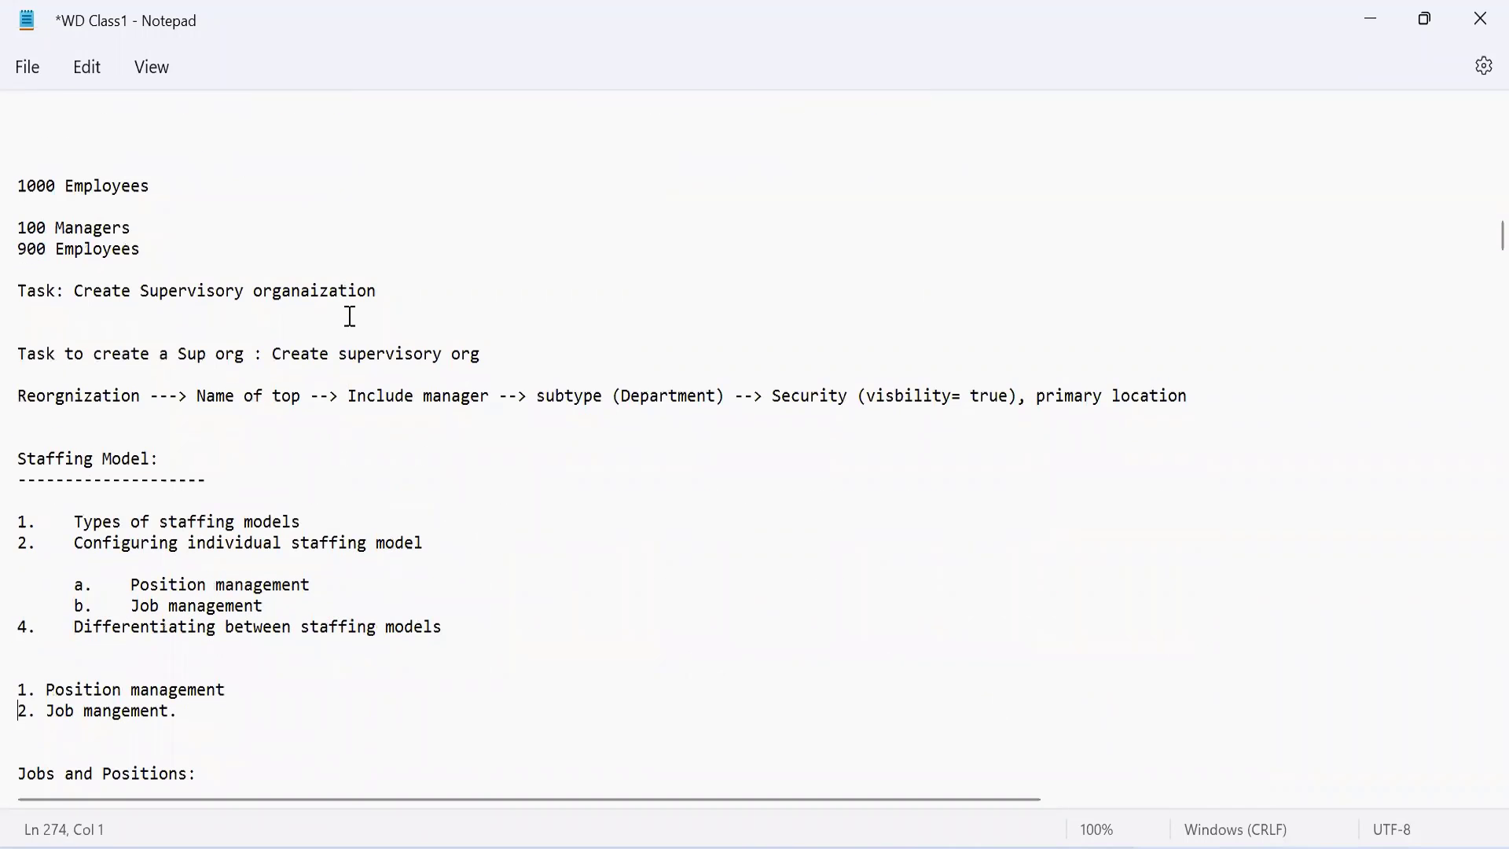
Step: Look back at the Core Tech line and practice organization chart, and reread the notes down to position and job management
{"action": "key", "text": "Up"}
{"action": "key", "text": "Up"}
{"action": "key", "text": "Up"}
{"action": "key", "text": "Up"}
{"action": "key", "text": "Up"}
{"action": "key", "text": "Up"}
{"action": "key", "text": "Up"}
{"action": "key", "text": "Up"}
{"action": "key", "text": "Up"}
{"action": "key", "text": "Up"}
{"action": "key", "text": "Up"}
{"action": "key", "text": "Up"}
{"action": "key", "text": "Up"}
{"action": "key", "text": "Up"}
{"action": "key", "text": "Up"}
{"action": "key", "text": "Up"}
{"action": "key", "text": "Up"}
{"action": "key", "text": "Up"}
{"action": "key", "text": "Up"}
{"action": "key", "text": "Up"}
{"action": "key", "text": "Up"}
{"action": "key", "text": "Up"}
{"action": "key", "text": "Up"}
{"action": "key", "text": "Up"}
{"action": "key", "text": "Up"}
{"action": "key", "text": "Up"}
{"action": "key", "text": "Up"}
{"action": "key", "text": "Up"}
{"action": "key", "text": "Up"}
{"action": "key", "text": "Up"}
{"action": "key", "text": "Up"}
{"action": "key", "text": "Up"}
{"action": "key", "text": "Up"}
{"action": "key", "text": "Up"}
{"action": "key", "text": "Up"}
{"action": "key", "text": "Up"}
{"action": "key", "text": "Up"}
{"action": "key", "text": "Up"}
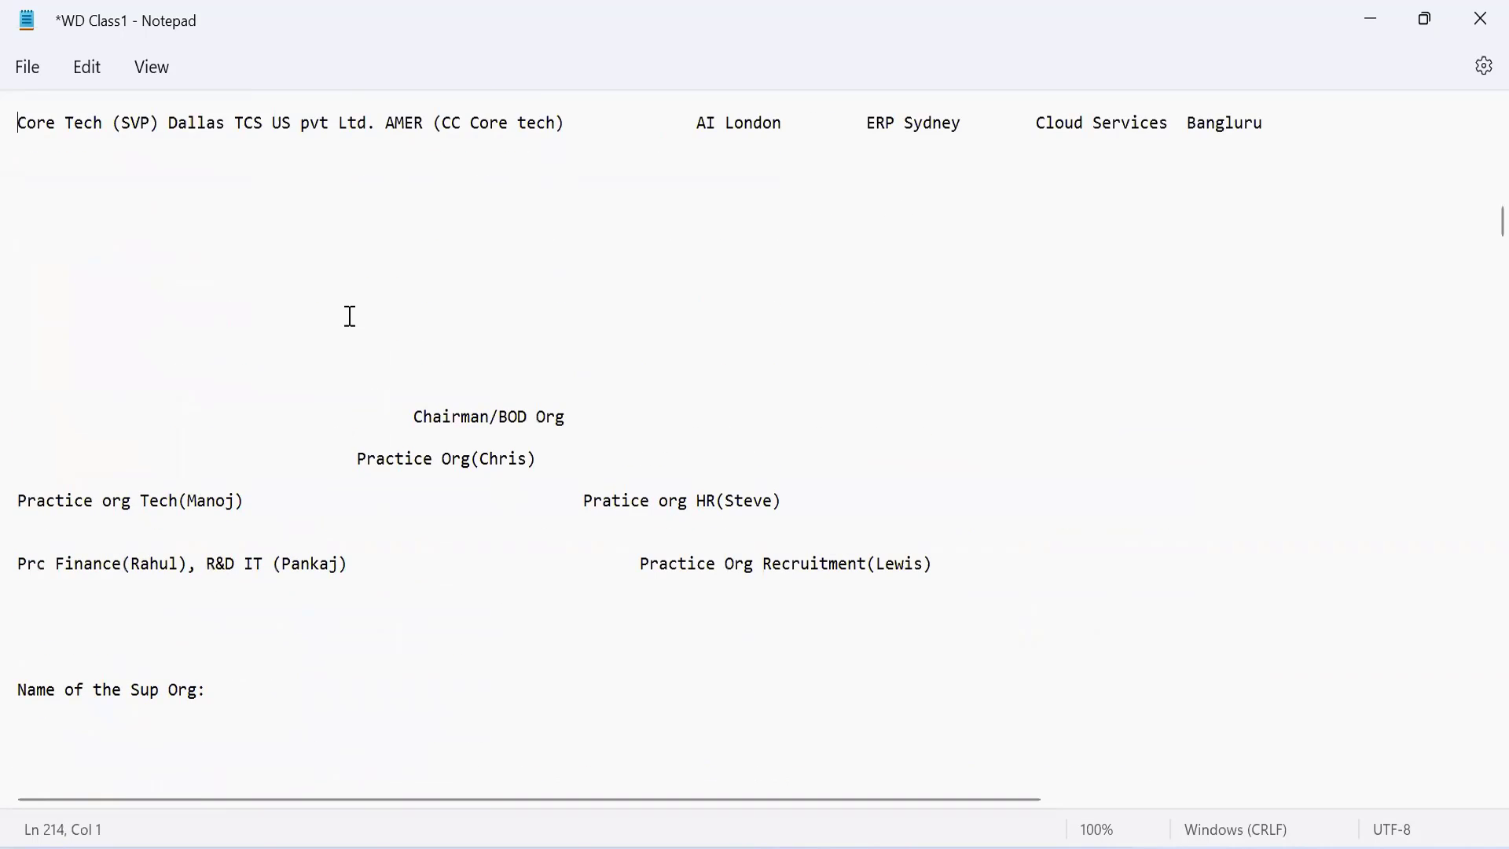
{"action": "key", "text": "Down"}
{"action": "key", "text": "Down"}
{"action": "key", "text": "Down"}
{"action": "key", "text": "Down"}
{"action": "key", "text": "Down"}
{"action": "key", "text": "Down"}
{"action": "key", "text": "Down"}
{"action": "key", "text": "Down"}
{"action": "key", "text": "Down"}
{"action": "key", "text": "Down"}
{"action": "key", "text": "Down"}
{"action": "key", "text": "Down"}
{"action": "key", "text": "Down"}
{"action": "key", "text": "Down"}
{"action": "key", "text": "Down"}
{"action": "key", "text": "Down"}
{"action": "key", "text": "Down"}
{"action": "key", "text": "Down"}
{"action": "key", "text": "Down"}
{"action": "key", "text": "Down"}
{"action": "key", "text": "Down"}
{"action": "key", "text": "Down"}
{"action": "key", "text": "Down"}
{"action": "key", "text": "Down"}
{"action": "key", "text": "Down"}
{"action": "key", "text": "Down"}
{"action": "key", "text": "Down"}
{"action": "key", "text": "Down"}
{"action": "key", "text": "Down"}
{"action": "key", "text": "Down"}
{"action": "key", "text": "Down"}
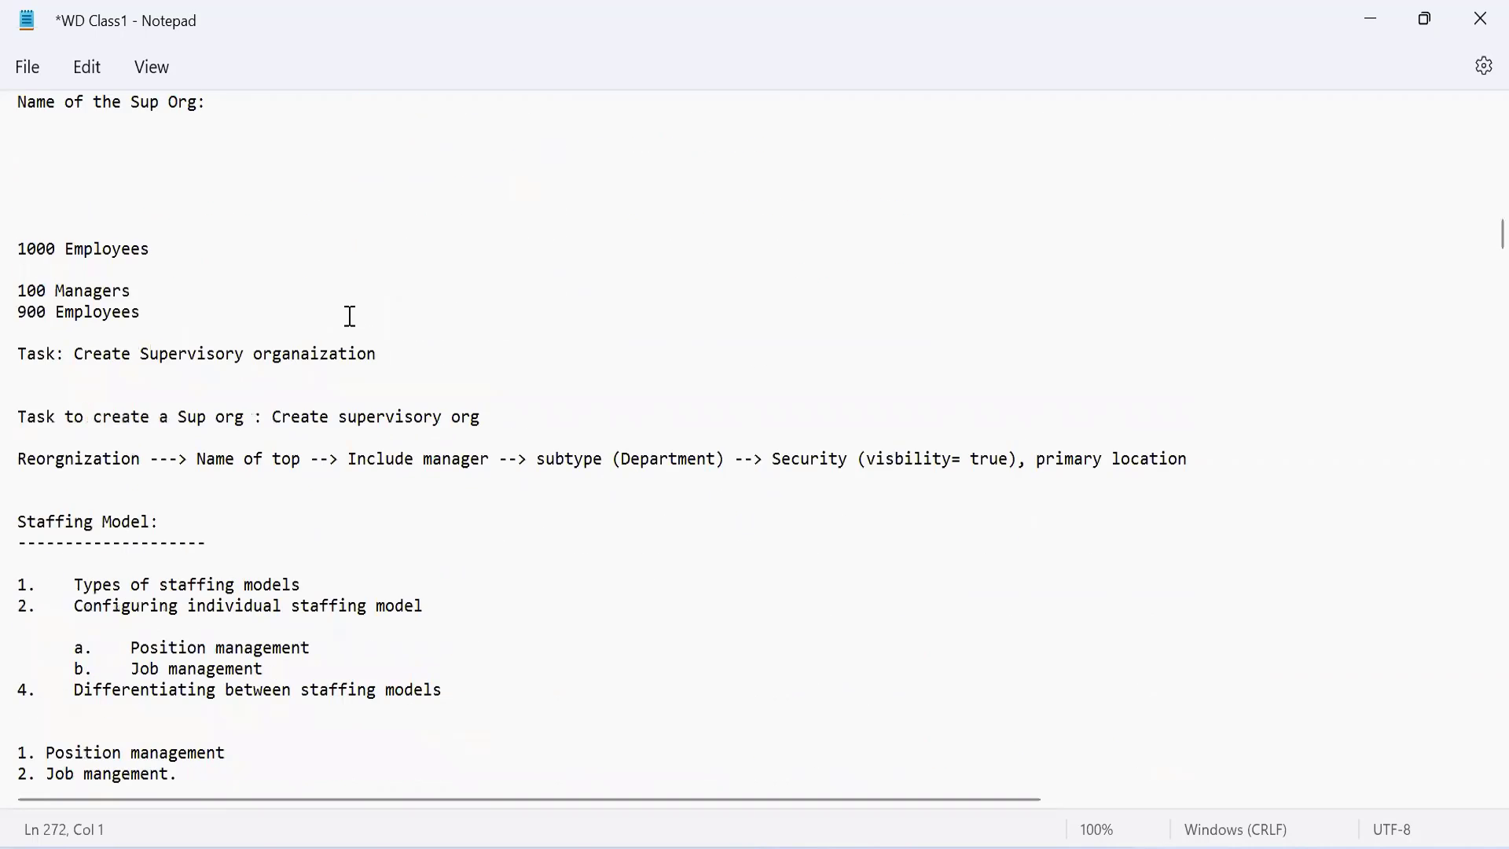
Step: Check the Jobs and Positions notes and return to the line for the Create Supervisory organization task
{"action": "key", "text": "Up"}
{"action": "key", "text": "Up"}
{"action": "key", "text": "Up"}
{"action": "key", "text": "Up"}
{"action": "key", "text": "Up"}
{"action": "key", "text": "Up"}
{"action": "key", "text": "Up"}
{"action": "key", "text": "Up"}
{"action": "key", "text": "Up"}
{"action": "key", "text": "Up"}
{"action": "key", "text": "Up"}
{"action": "key", "text": "Up"}
{"action": "key", "text": "Up"}
{"action": "key", "text": "Up"}
{"action": "key", "text": "Up"}
{"action": "key", "text": "Up"}
{"action": "key", "text": "Up"}
{"action": "key", "text": "Up"}
{"action": "key", "text": "Up"}
{"action": "key", "text": "Up"}
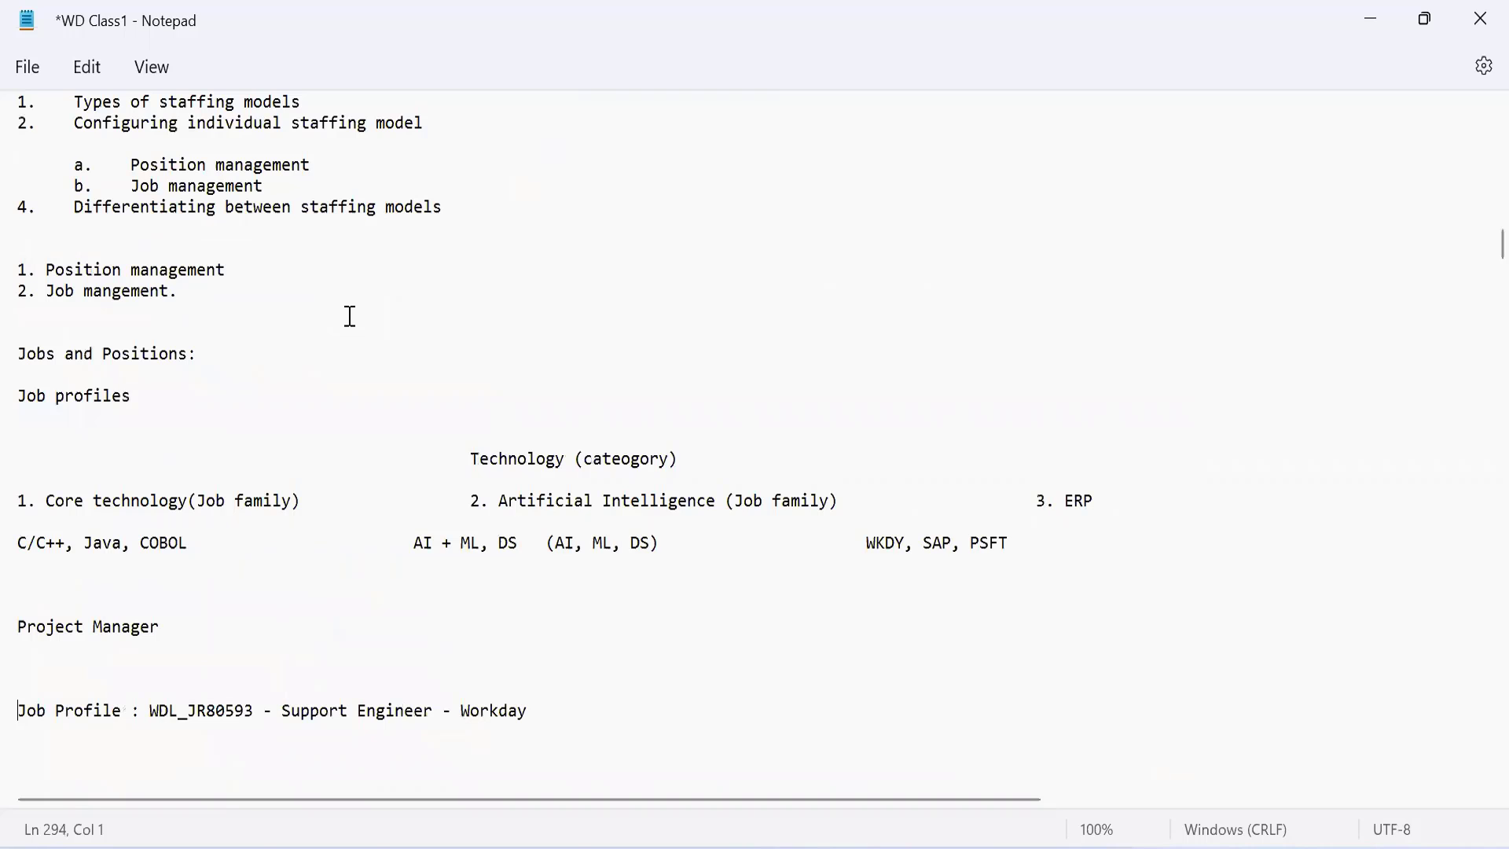
{"action": "key", "text": "Up"}
{"action": "key", "text": "Up"}
{"action": "key", "text": "Up"}
{"action": "key", "text": "Up"}
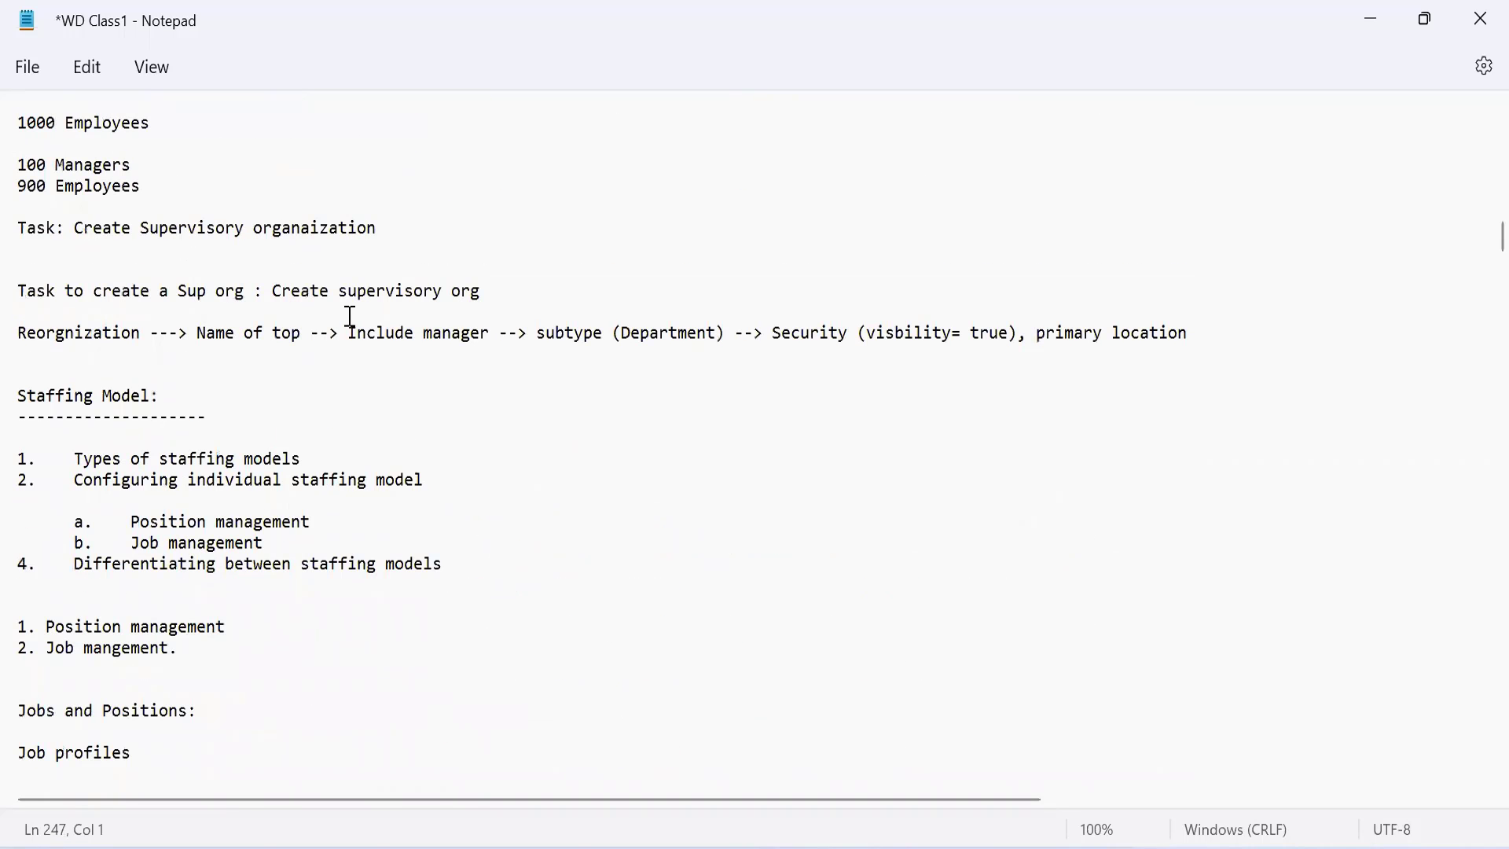
{"action": "key", "text": "Down"}
{"action": "key", "text": "Down"}
{"action": "key", "text": "Down"}
{"action": "key", "text": "Down"}
{"action": "key", "text": "Down"}
{"action": "key", "text": "Down"}
{"action": "key", "text": "Down"}
{"action": "key", "text": "Down"}
{"action": "key", "text": "Down"}
{"action": "key", "text": "Down"}
{"action": "key", "text": "Down"}
{"action": "key", "text": "Down"}
{"action": "key", "text": "Down"}
{"action": "key", "text": "Down"}
{"action": "key", "text": "Down"}
{"action": "key", "text": "Down"}
{"action": "key", "text": "Up"}
{"action": "key", "text": "Up"}
{"action": "left_click", "coordinate": [477, 523]}
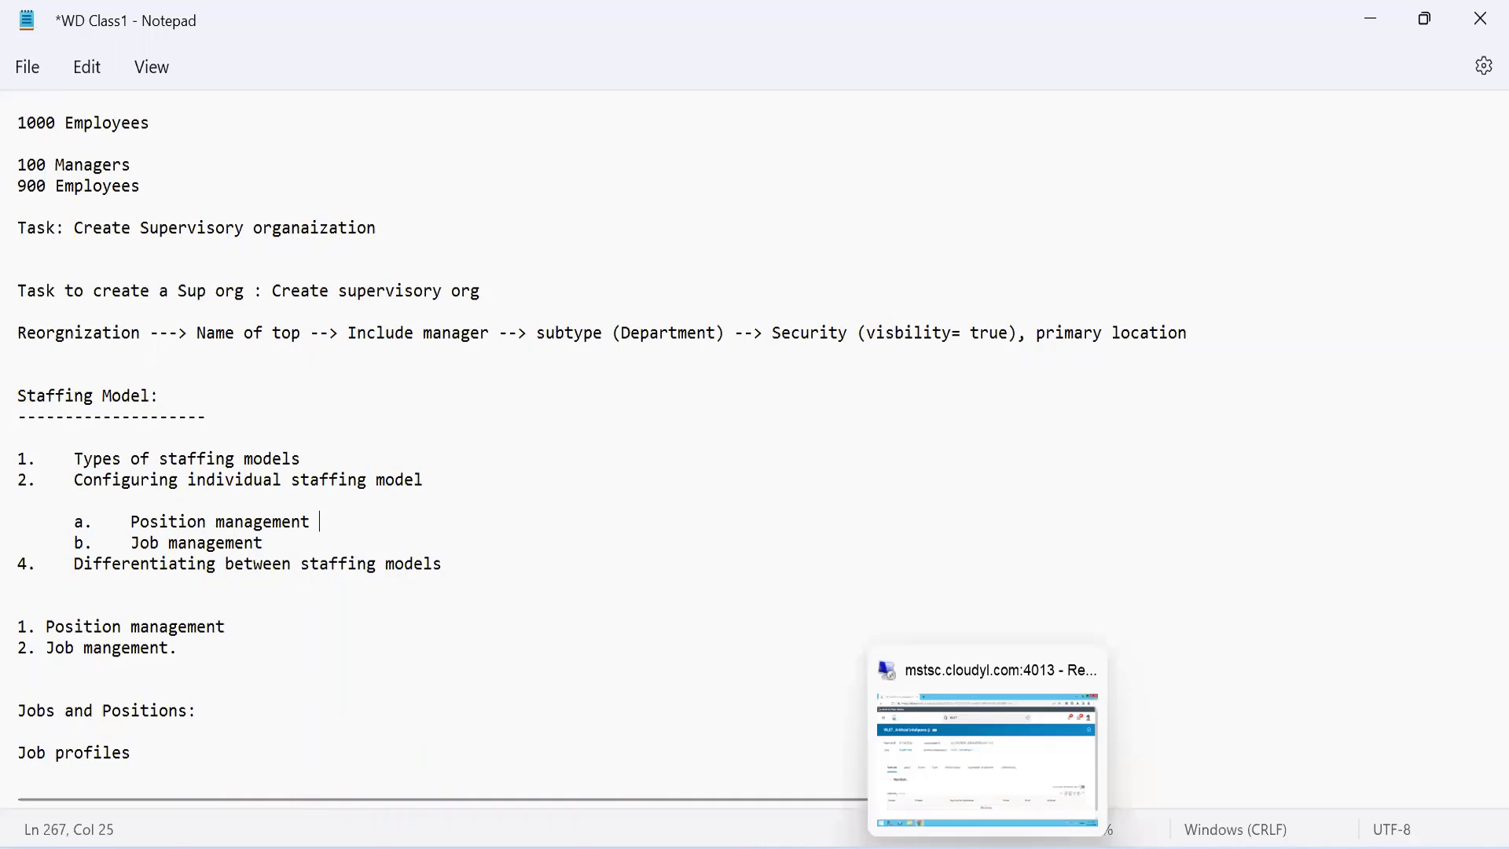
{"action": "left_click", "coordinate": [757, 220]}
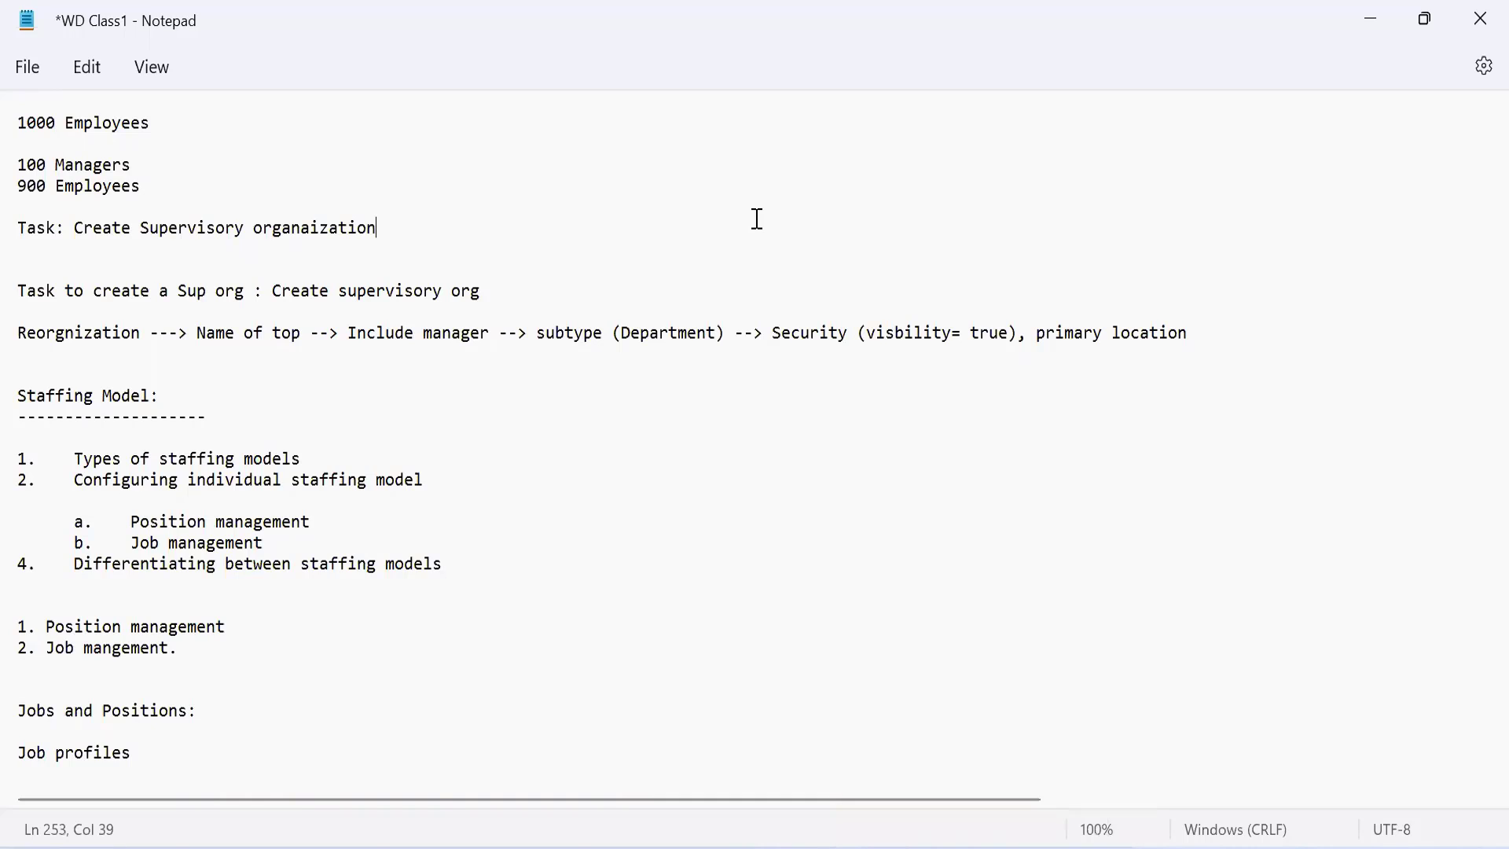